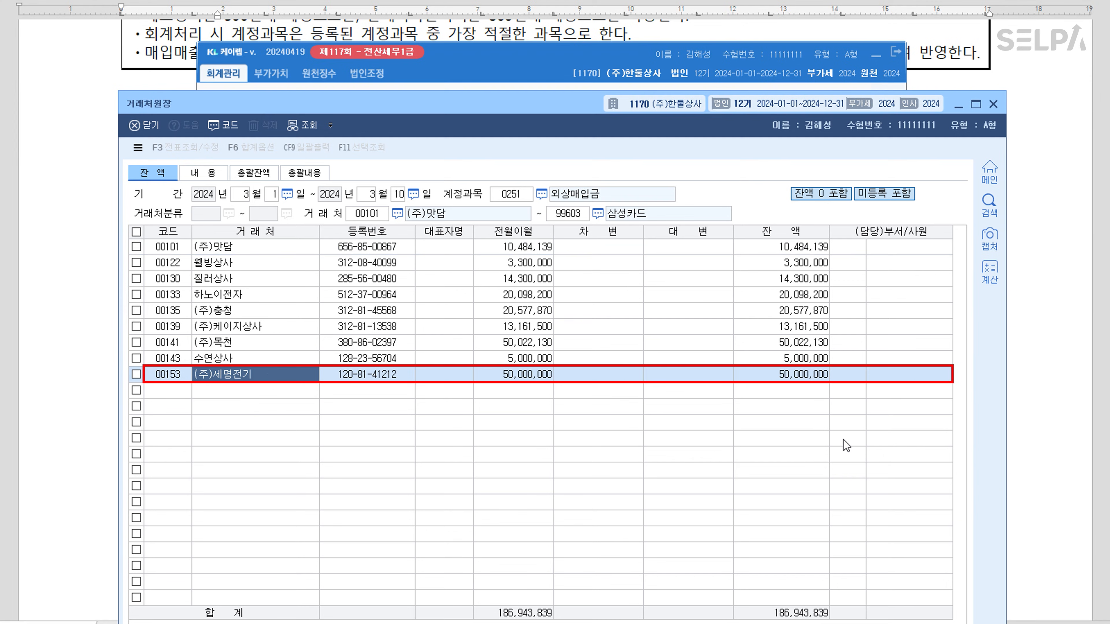
Confirm the 50,000,000 payable to (주)세명전기 in the ledger, then close it and minimize the main menu
{"action": "left_click", "coordinate": [809, 376]}
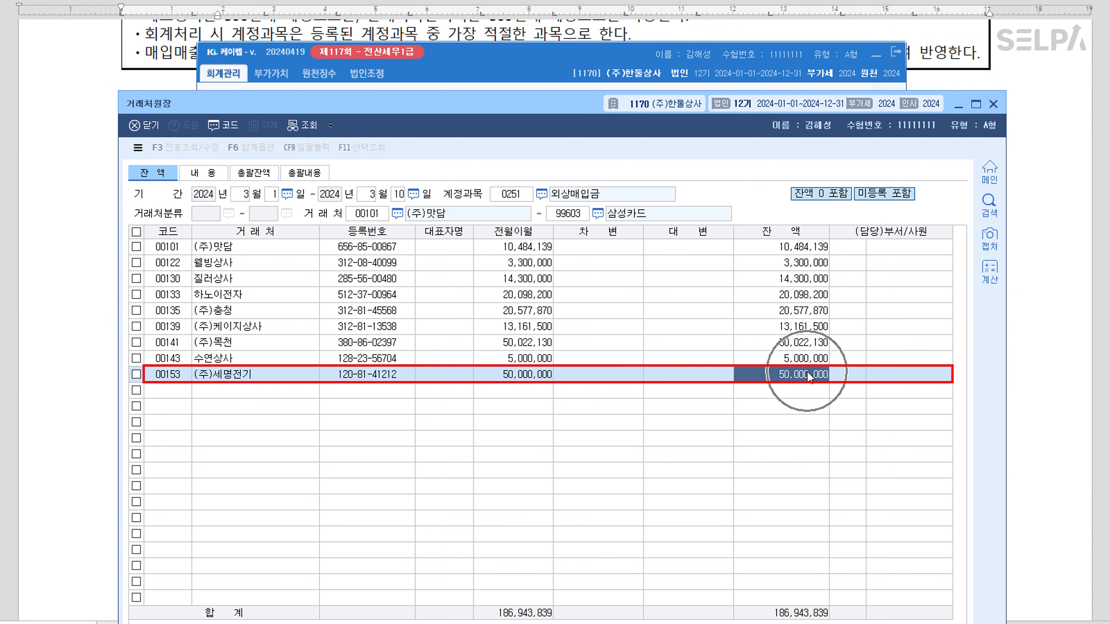
{"action": "key", "text": "Escape"}
{"action": "key", "text": "Escape"}
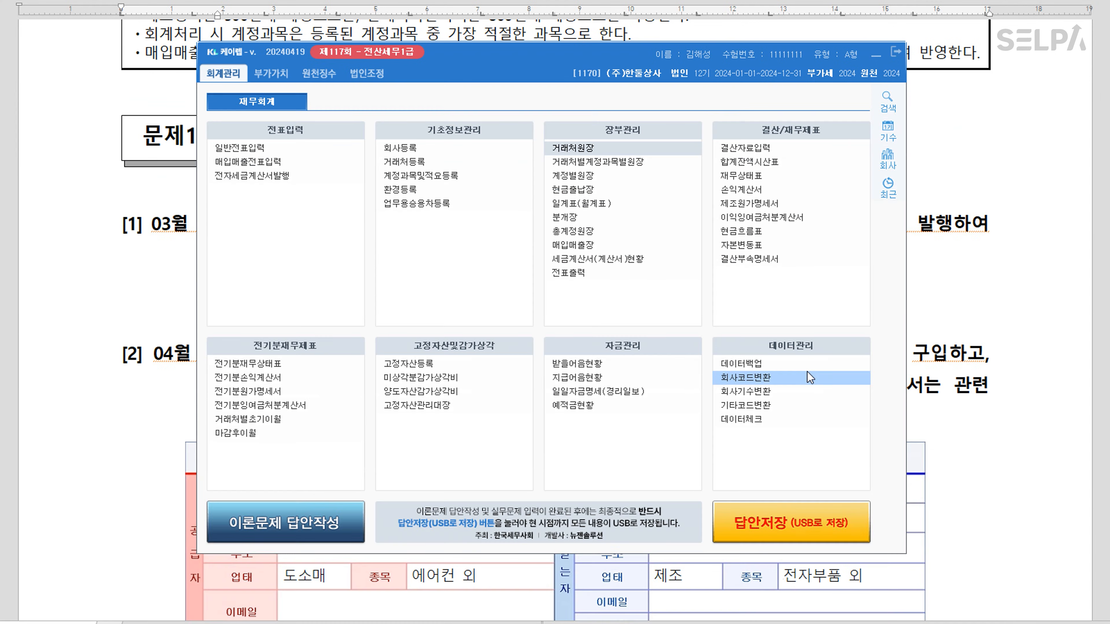
{"action": "left_click", "coordinate": [876, 57]}
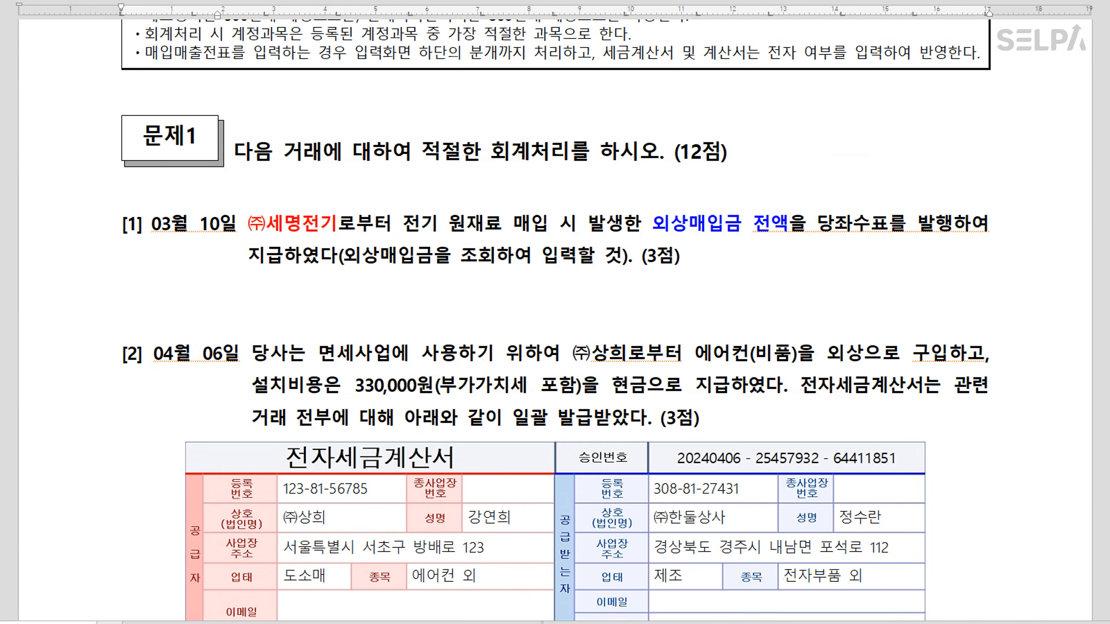
{"action": "scroll", "coordinate": [462, 186], "scroll_direction": "down", "scroll_amount": 5}
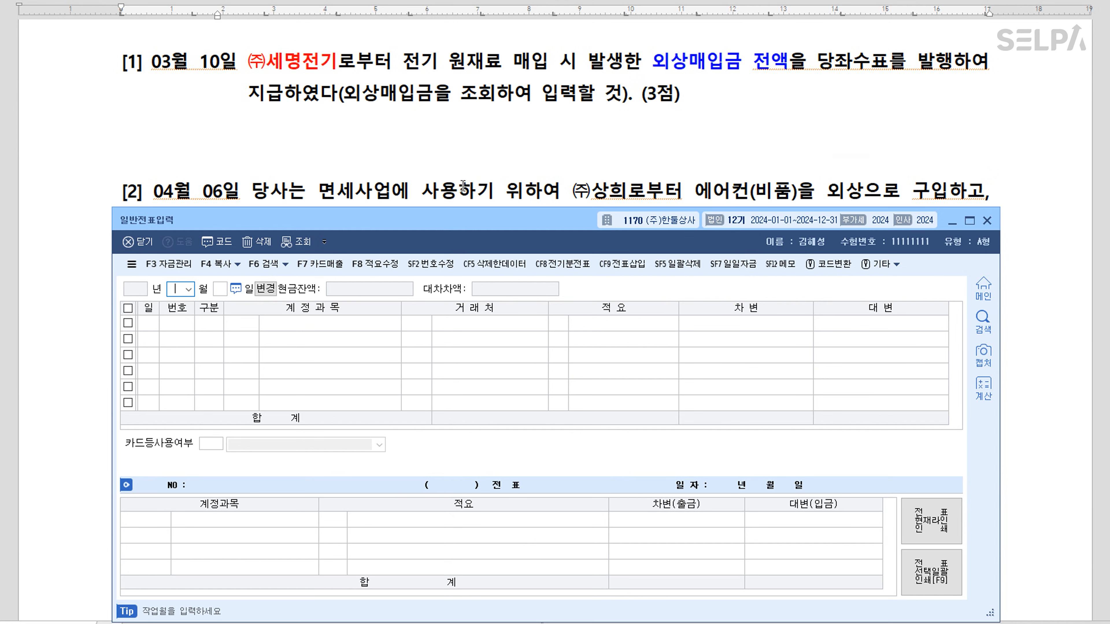
Date the voucher 10 March and debit 외상매입금 50,000,000 for (주)세명전기
{"action": "type", "text": "3"}
{"action": "key", "text": "Return"}
{"action": "type", "text": "10"}
{"action": "key", "text": "Return"}
{"action": "type", "text": "3"}
{"action": "type", "text": "251"}
{"action": "key", "text": "Return"}
{"action": "type", "text": "세명"}
{"action": "key", "text": "Return"}
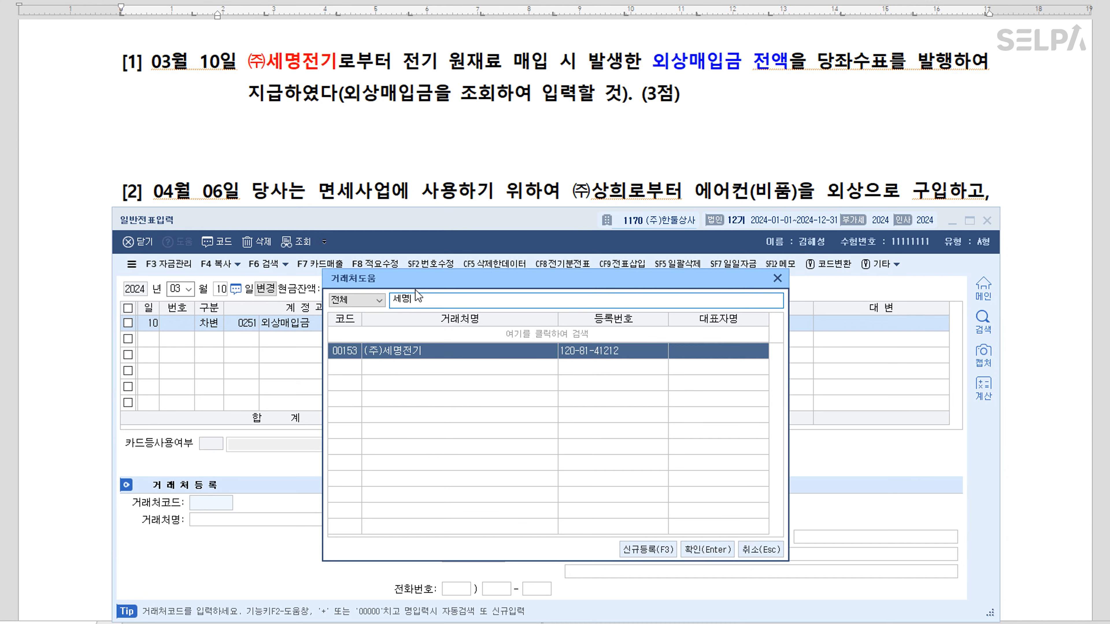
{"action": "key", "text": "Return"}
{"action": "key", "text": "Return"}
{"action": "type", "text": "50000000"}
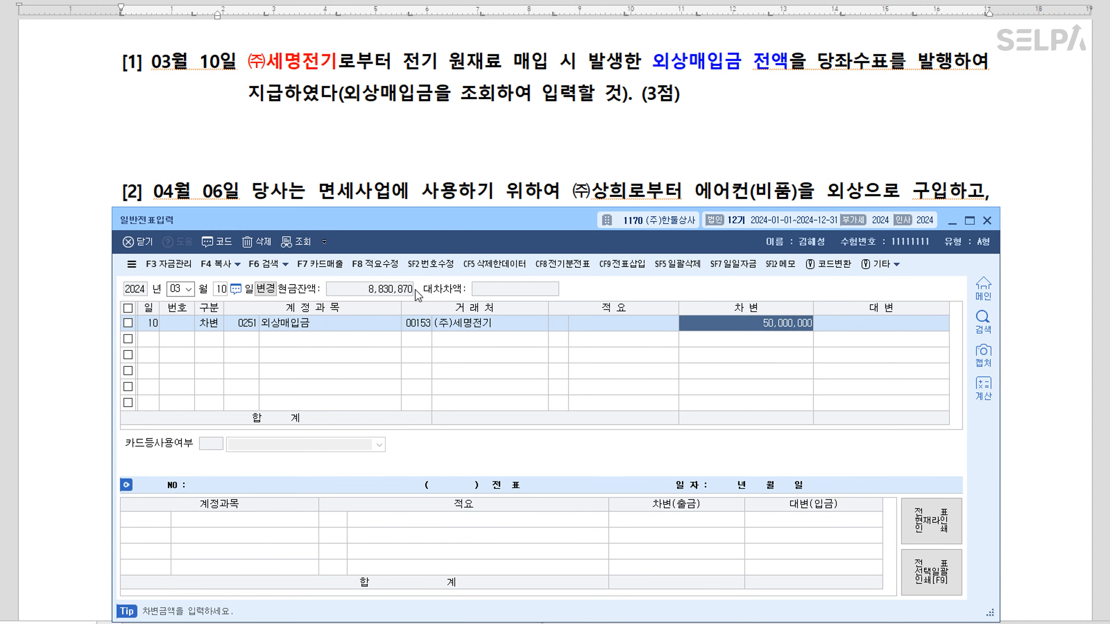
{"action": "key", "text": "Return"}
Credit 당좌예금 (0102) for the balancing 50,000,000 to complete the voucher
{"action": "type", "text": "4"}
{"action": "key", "text": "Return"}
{"action": "type", "text": "102"}
{"action": "key", "text": "Return"}
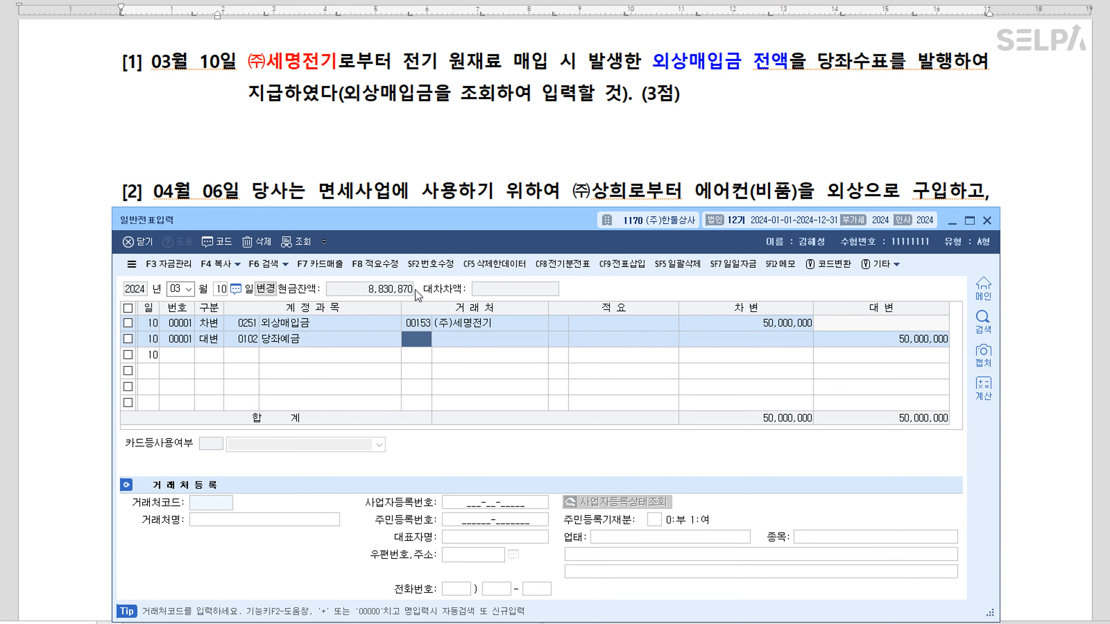
{"action": "key", "text": "Return"}
{"action": "key", "text": "Return"}
{"action": "key", "text": "Return"}
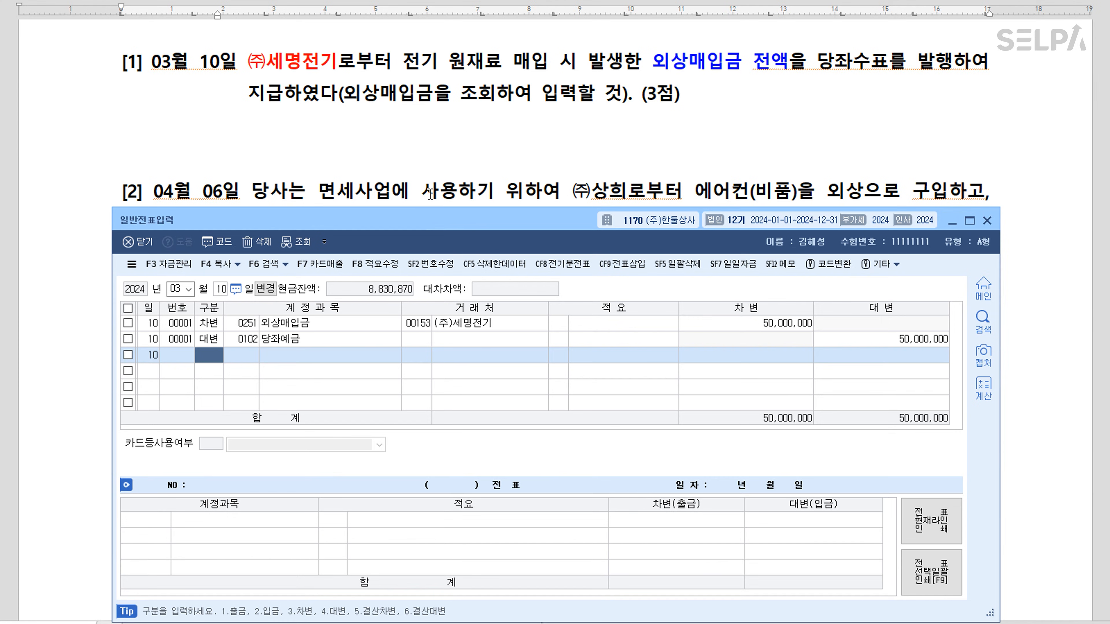
{"action": "scroll", "coordinate": [431, 194], "scroll_direction": "down", "scroll_amount": 3}
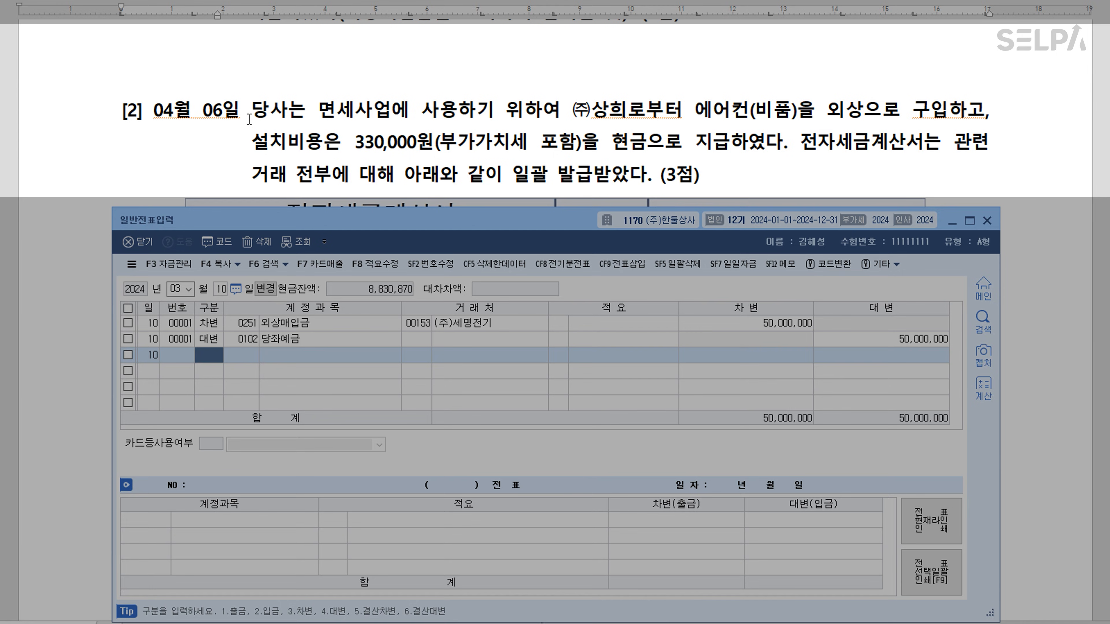
Colour the phrase 면세사업에 사용 red in question [2]
{"action": "left_click", "coordinate": [262, 118]}
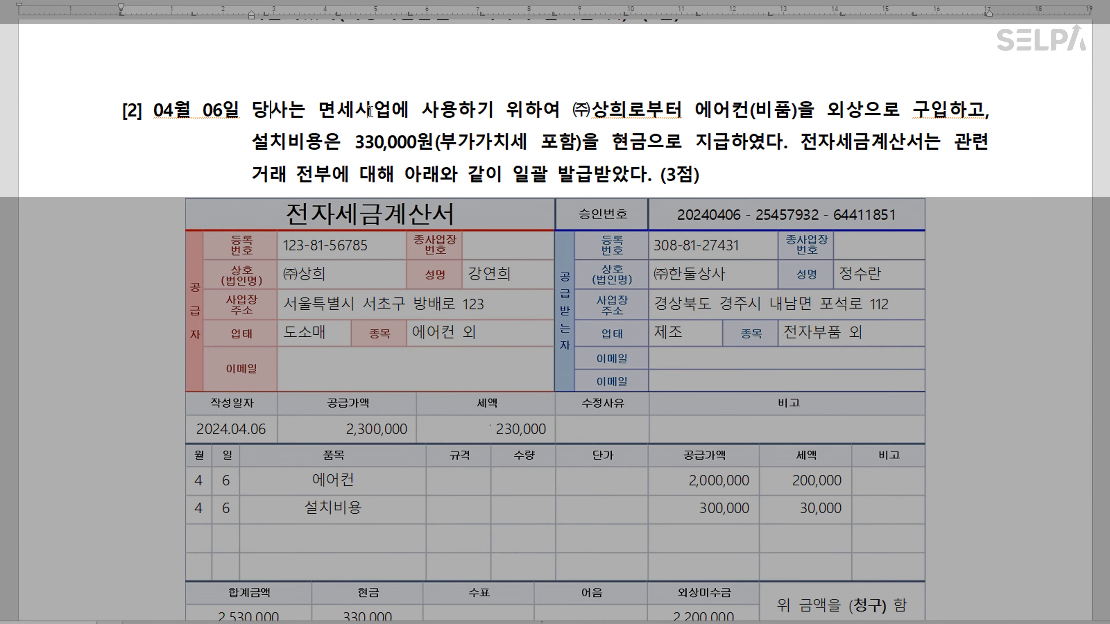
{"action": "left_click_drag", "start_coordinate": [317, 111], "coordinate": [454, 113]}
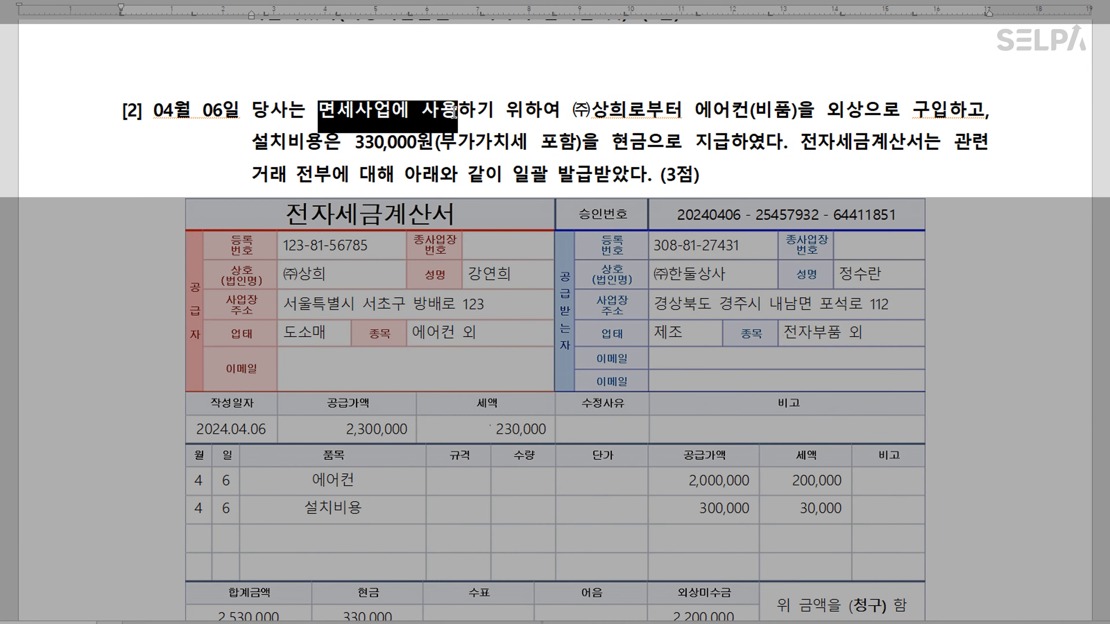
{"action": "key", "text": "ctrl+m"}
{"action": "key", "text": "r"}
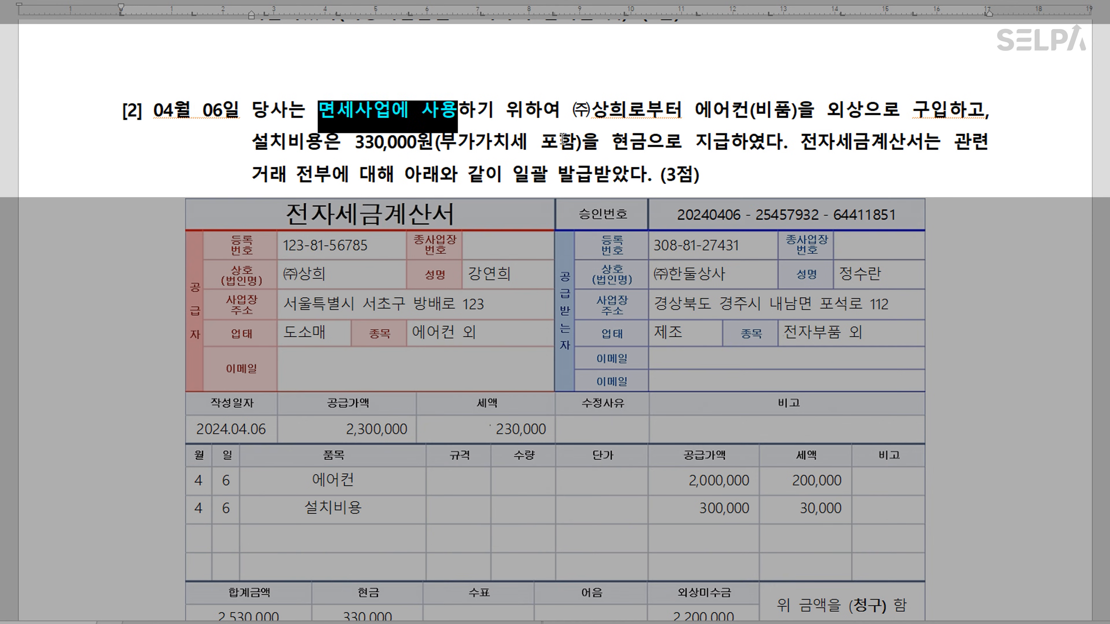
{"action": "left_click", "coordinate": [637, 129]}
Colour the air-conditioner purchase and 330,000 cash payment phrases blue
{"action": "left_click_drag", "start_coordinate": [759, 112], "coordinate": [921, 118]}
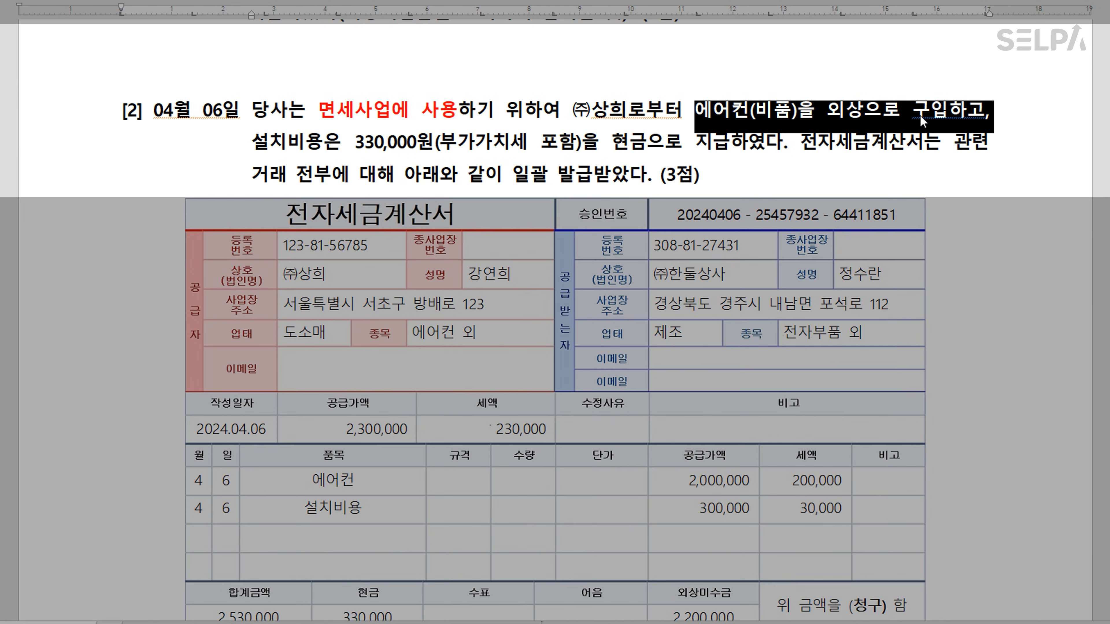
{"action": "key", "text": "ctrl+m"}
{"action": "key", "text": "b"}
{"action": "left_click", "coordinate": [375, 151]}
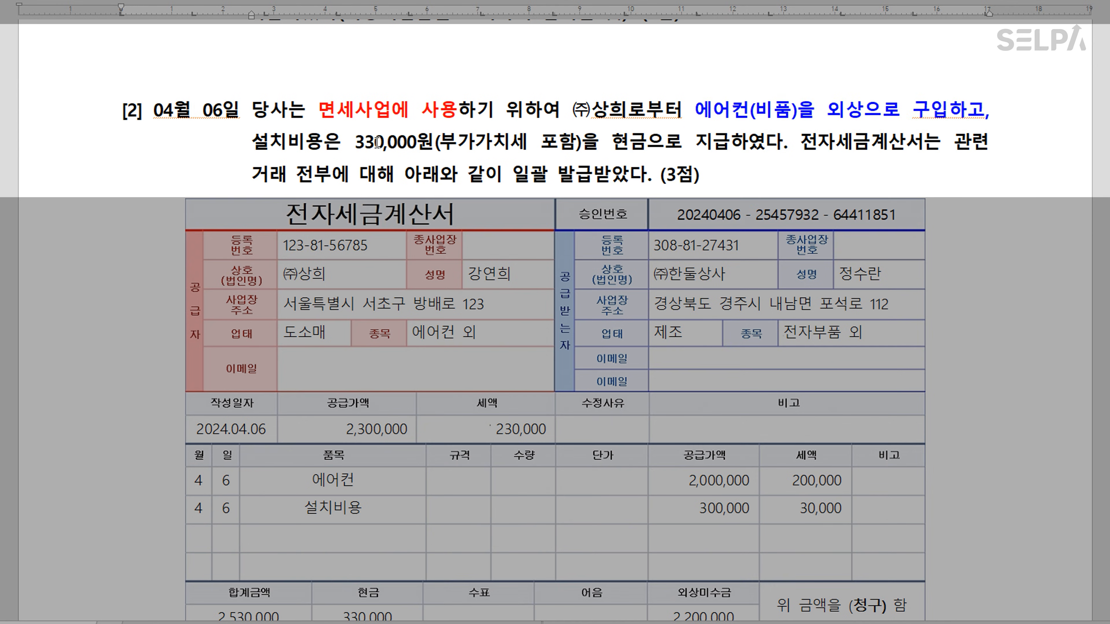
{"action": "left_click_drag", "start_coordinate": [355, 143], "coordinate": [731, 154]}
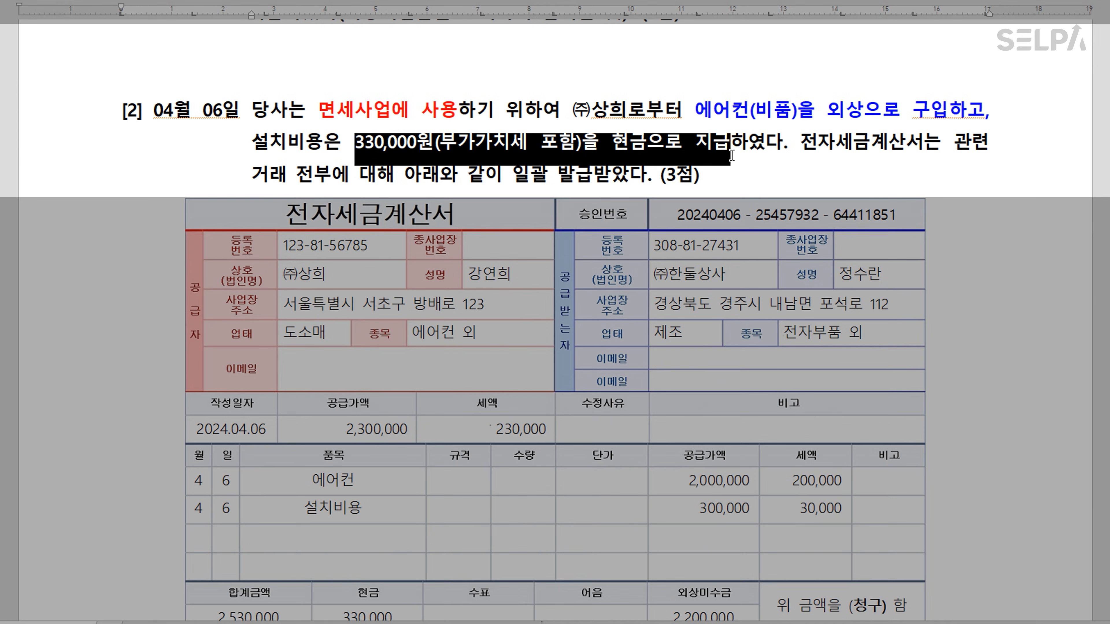
{"action": "key", "text": "ctrl+m"}
{"action": "key", "text": "y"}
{"action": "left_click", "coordinate": [899, 156]}
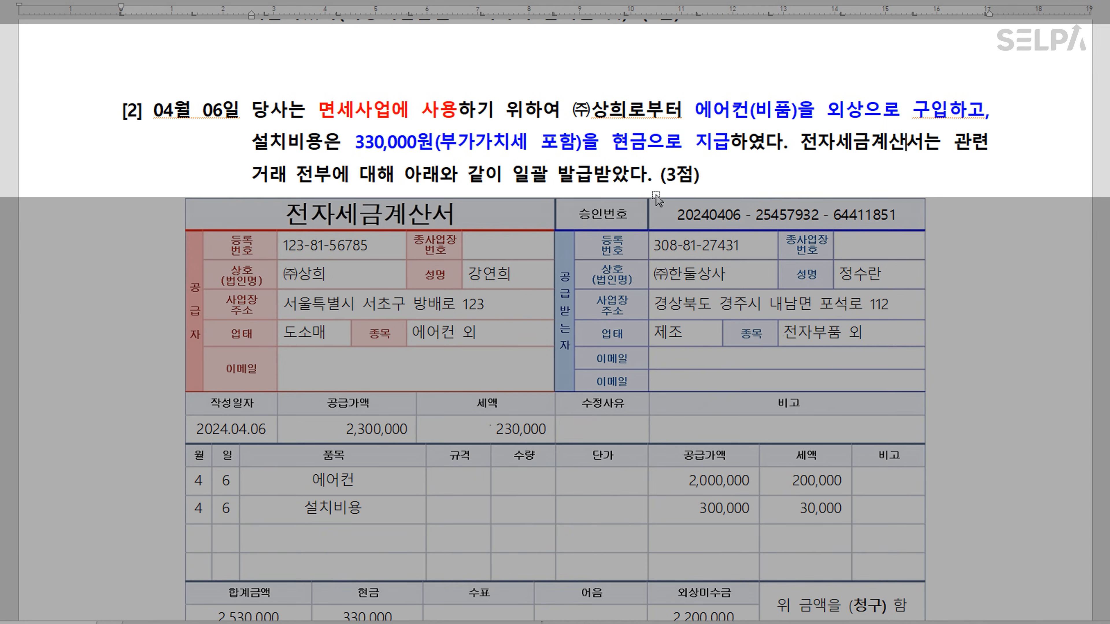
Mark the invoice's 에어컨 and 설치비용 lines and the 330,000 cash and 2,200,000 on-account totals
{"action": "scroll", "coordinate": [511, 235], "scroll_direction": "down", "scroll_amount": 3}
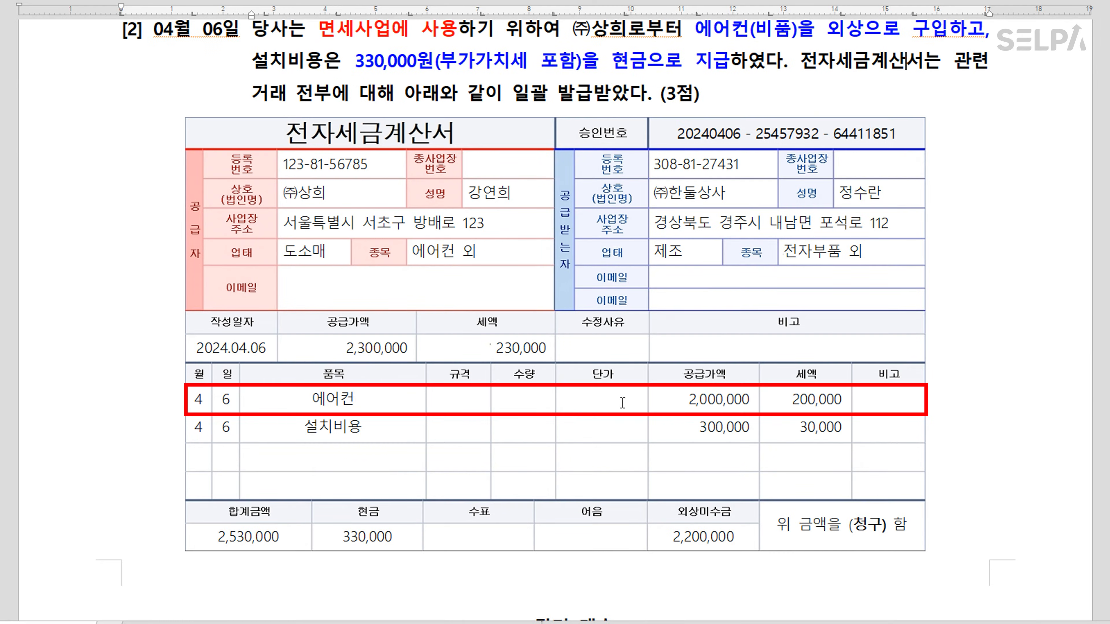
{"action": "mouse_move", "coordinate": [359, 402]}
{"action": "left_mouse_down"}
{"action": "mouse_move", "coordinate": [362, 432]}
{"action": "mouse_move", "coordinate": [809, 403]}
{"action": "left_mouse_up"}
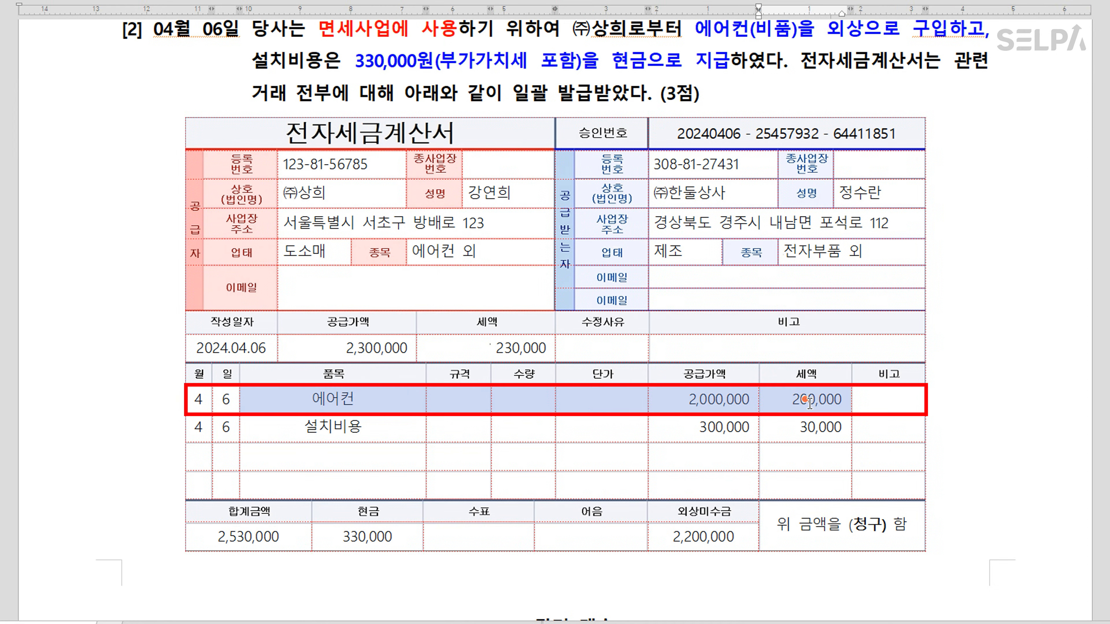
{"action": "left_click_drag", "start_coordinate": [309, 433], "coordinate": [807, 427]}
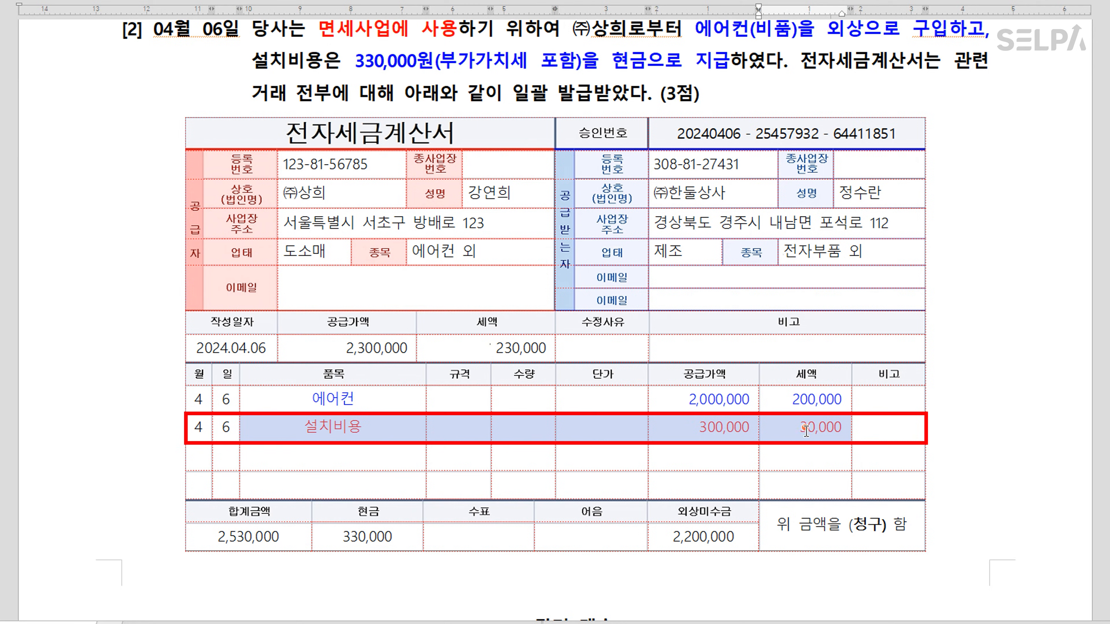
{"action": "left_click_drag", "start_coordinate": [263, 514], "coordinate": [699, 537]}
{"action": "left_click", "coordinate": [370, 538]}
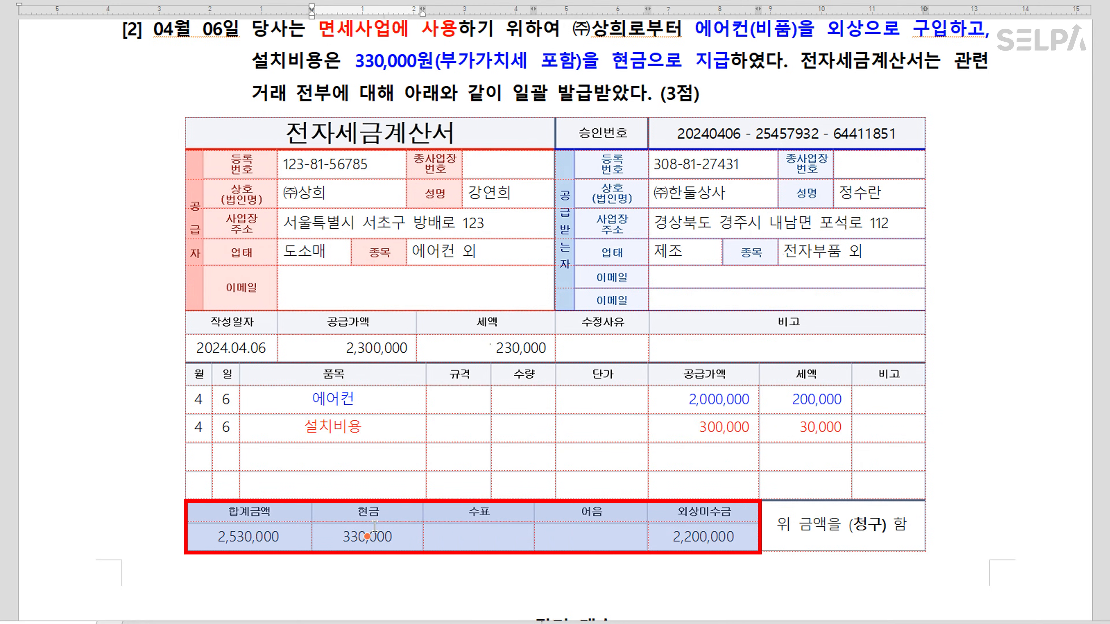
{"action": "left_click", "coordinate": [739, 535]}
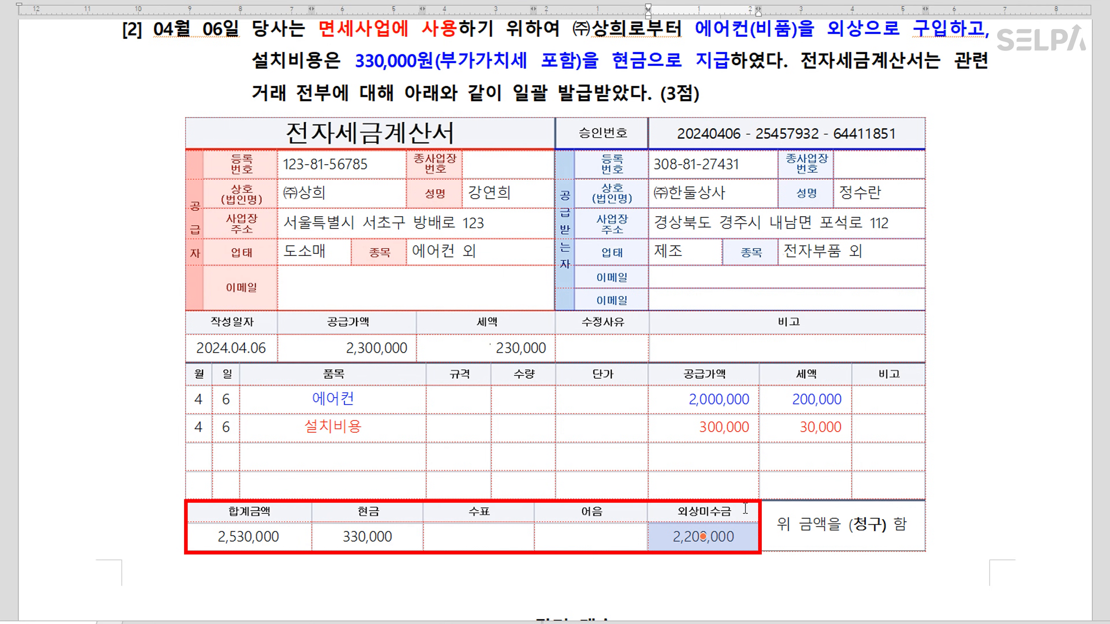
Add the note '>> 불공' right after 면세사업에 사용
{"action": "scroll", "coordinate": [704, 493], "scroll_direction": "up", "scroll_amount": 2}
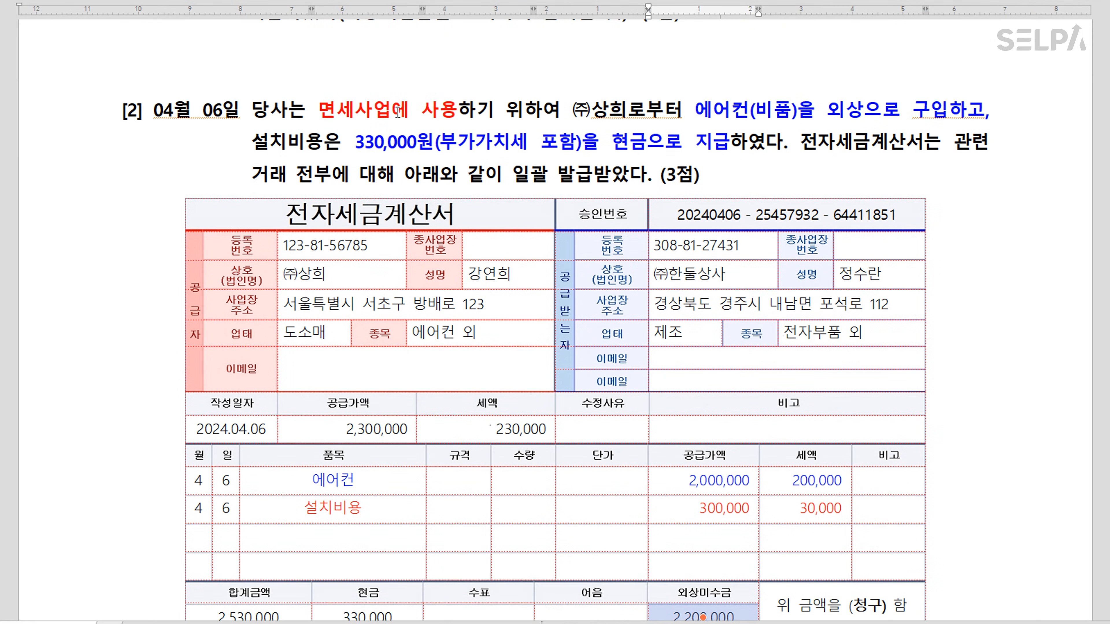
{"action": "key", "text": "ctrl"}
{"action": "key", "text": "ctrl"}
{"action": "left_click", "coordinate": [457, 109]}
{"action": "type", "text": ">> "}
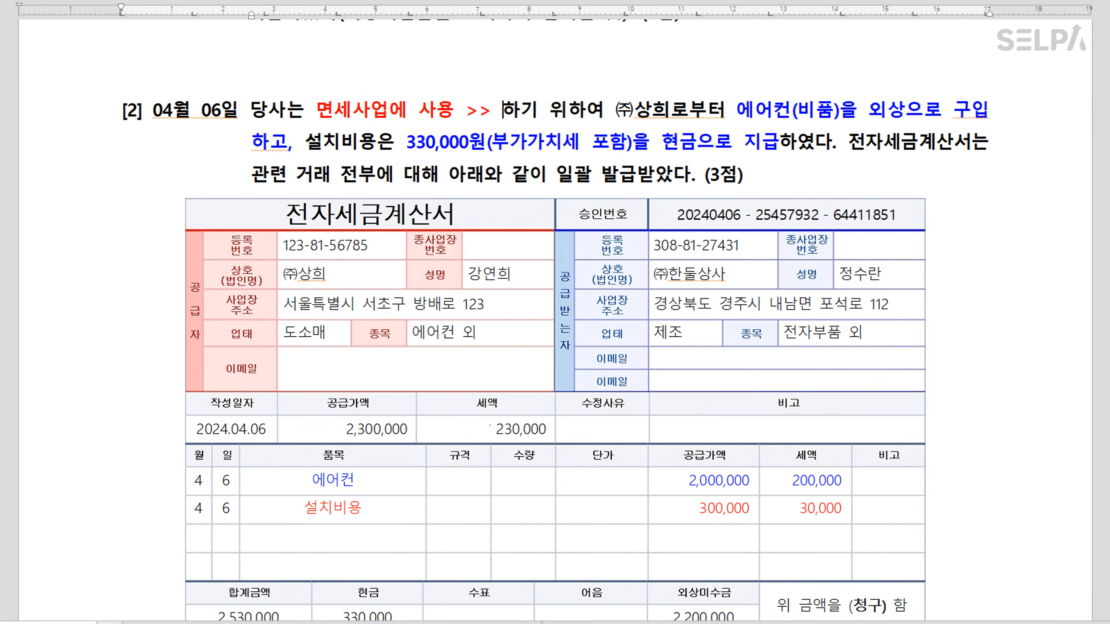
{"action": "type", "text": "불공"}
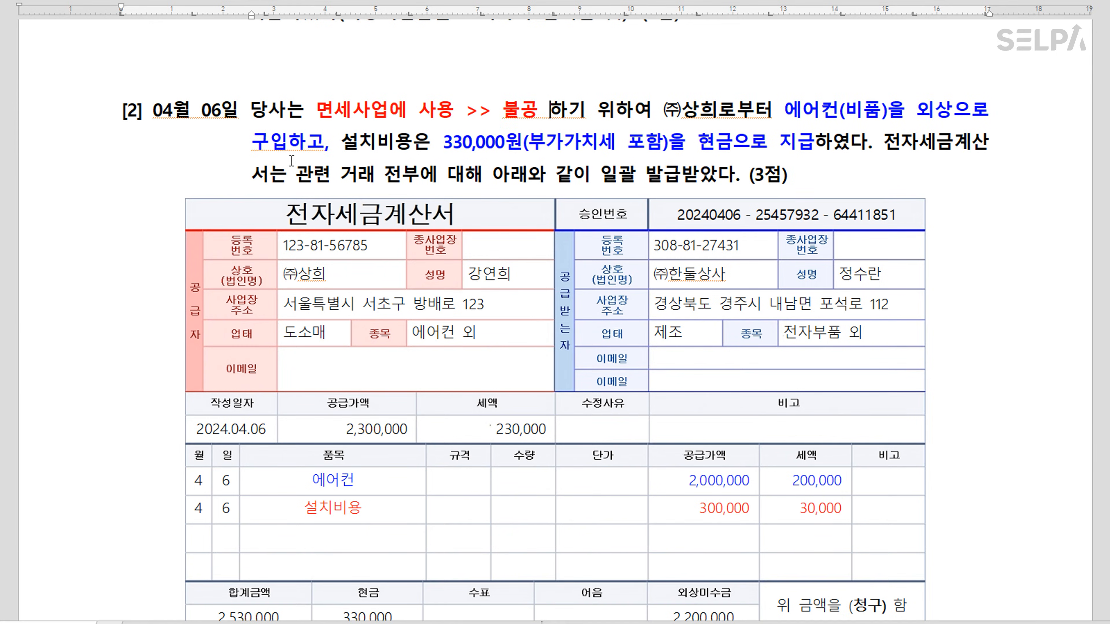
{"action": "key", "text": "alt+Tab"}
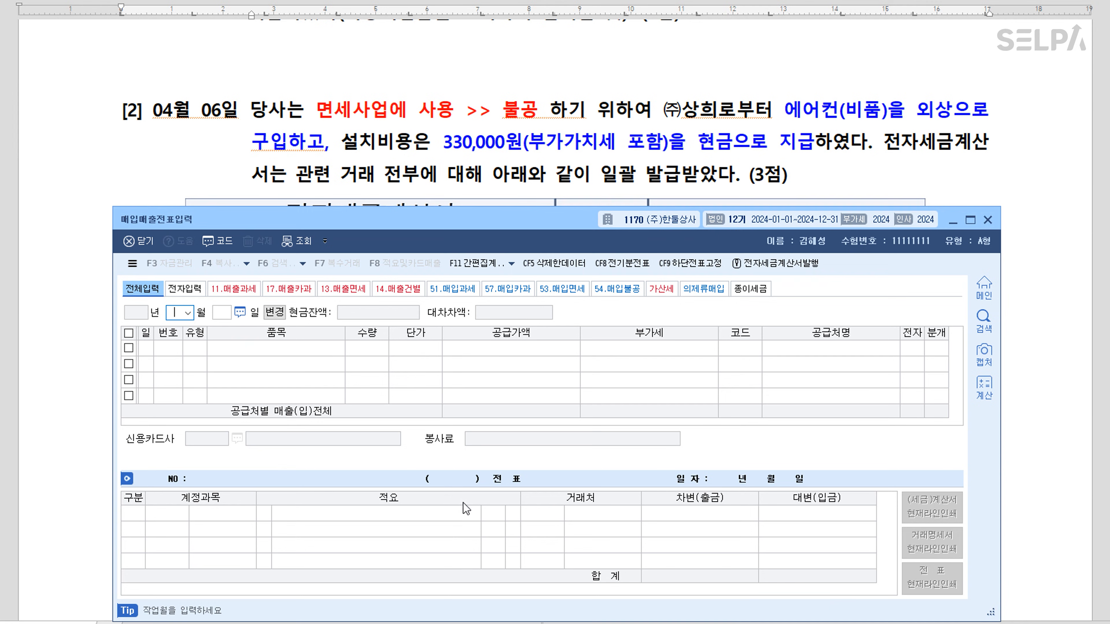
Start an April 6 불공 (type 54) purchase entry for the item 에어컨
{"action": "type", "text": "4"}
{"action": "key", "text": "Return"}
{"action": "type", "text": "6"}
{"action": "key", "text": "Return"}
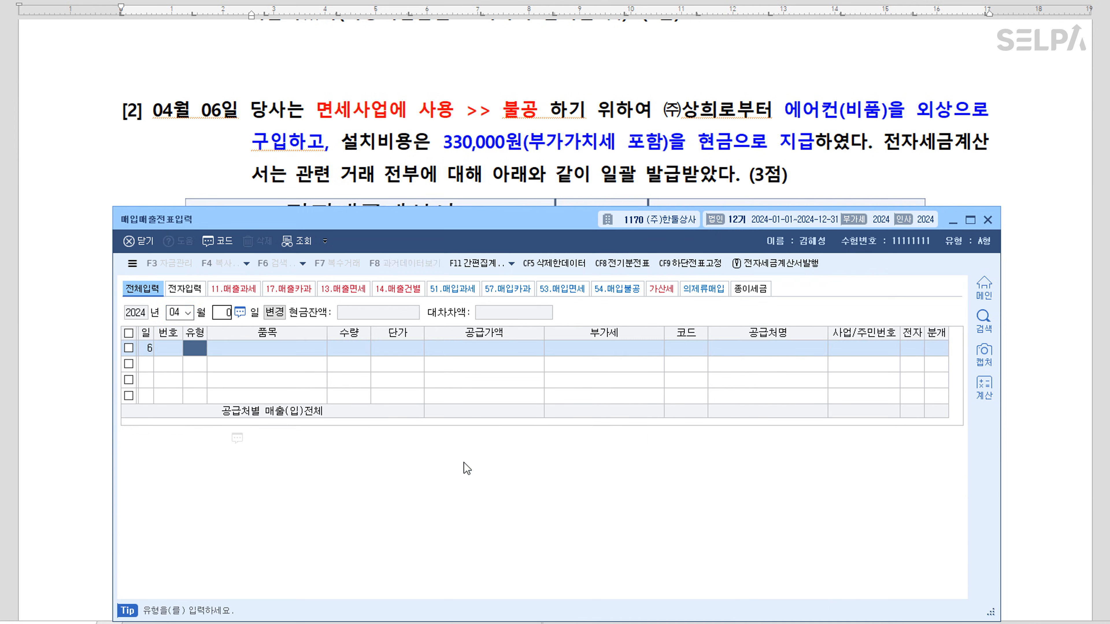
{"action": "type", "text": "54"}
{"action": "key", "text": "Return"}
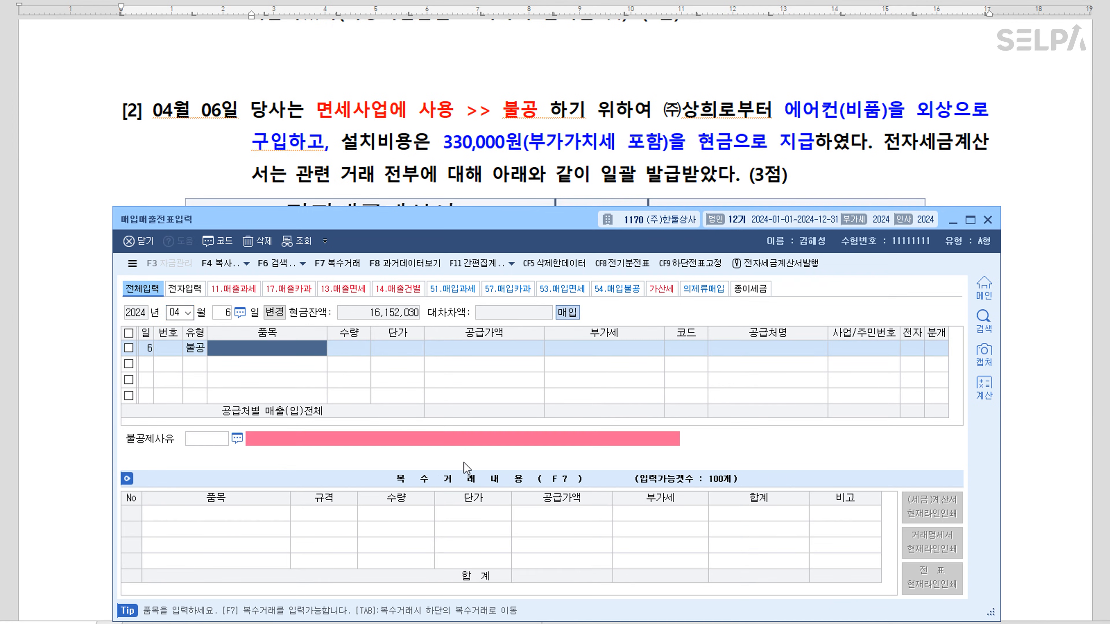
{"action": "type", "text": "에어컨"}
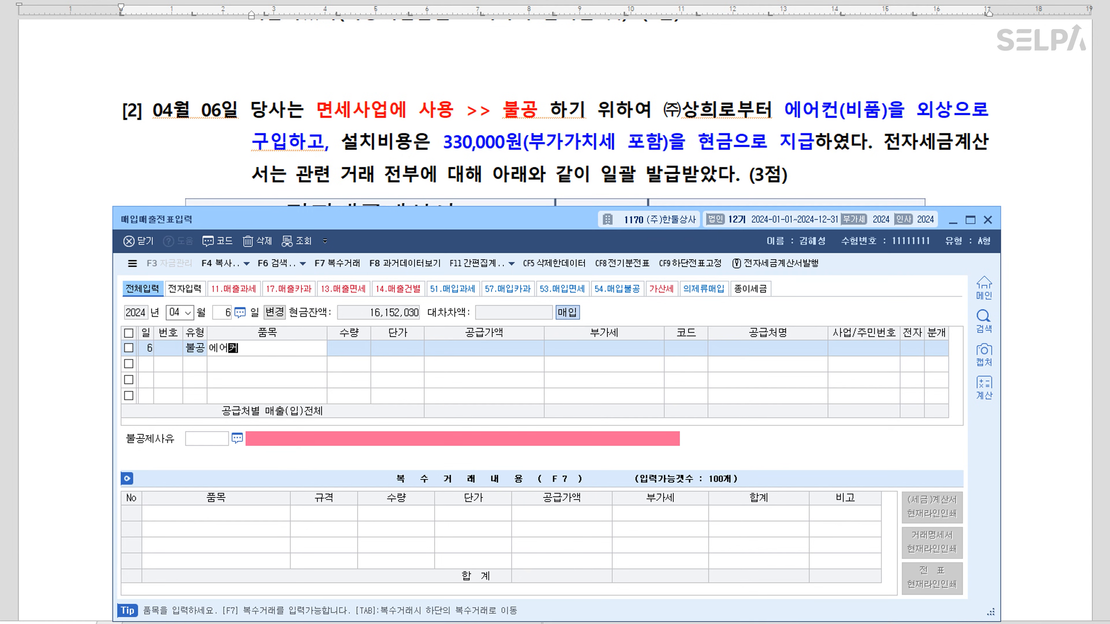
{"action": "key", "text": "Return"}
{"action": "key", "text": "Return"}
{"action": "key", "text": "Return"}
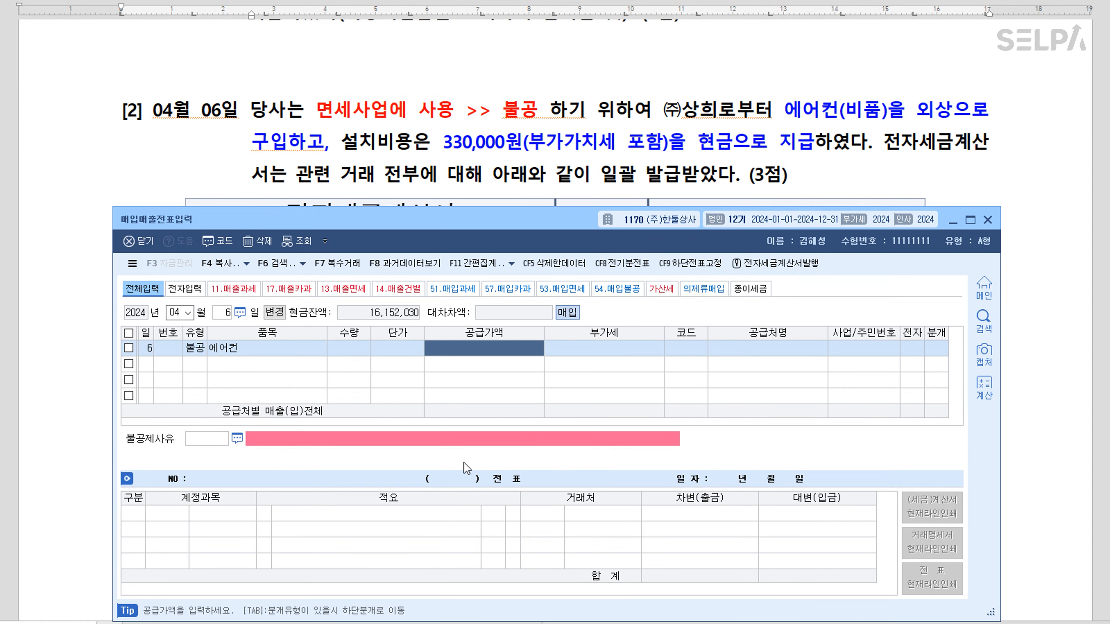
Enter supply amount 2,300,000 with 230,000 VAT and supplier (주)상희 with an electronic invoice
{"action": "left_click_drag", "start_coordinate": [570, 216], "coordinate": [561, 551]}
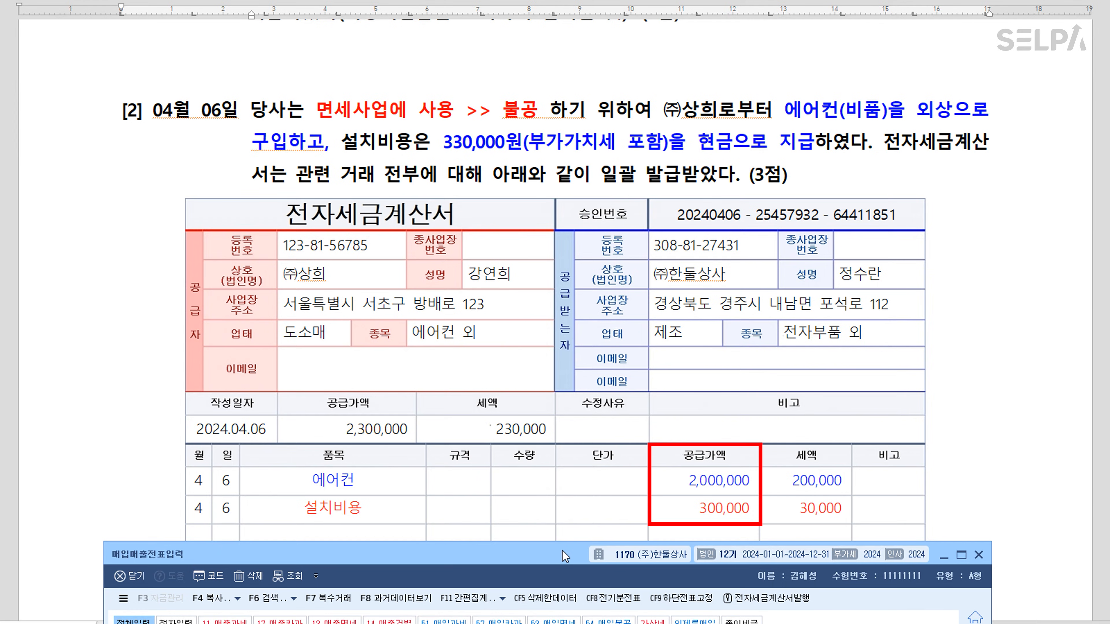
{"action": "left_click_drag", "start_coordinate": [562, 555], "coordinate": [588, 130]}
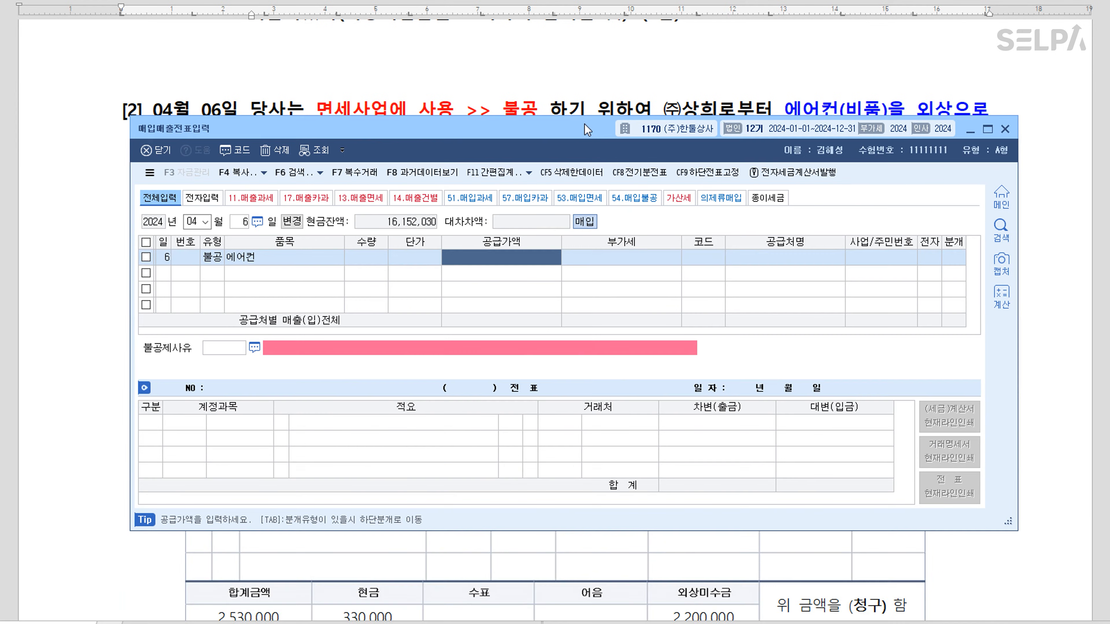
{"action": "type", "text": "2300000"}
{"action": "key", "text": "Return"}
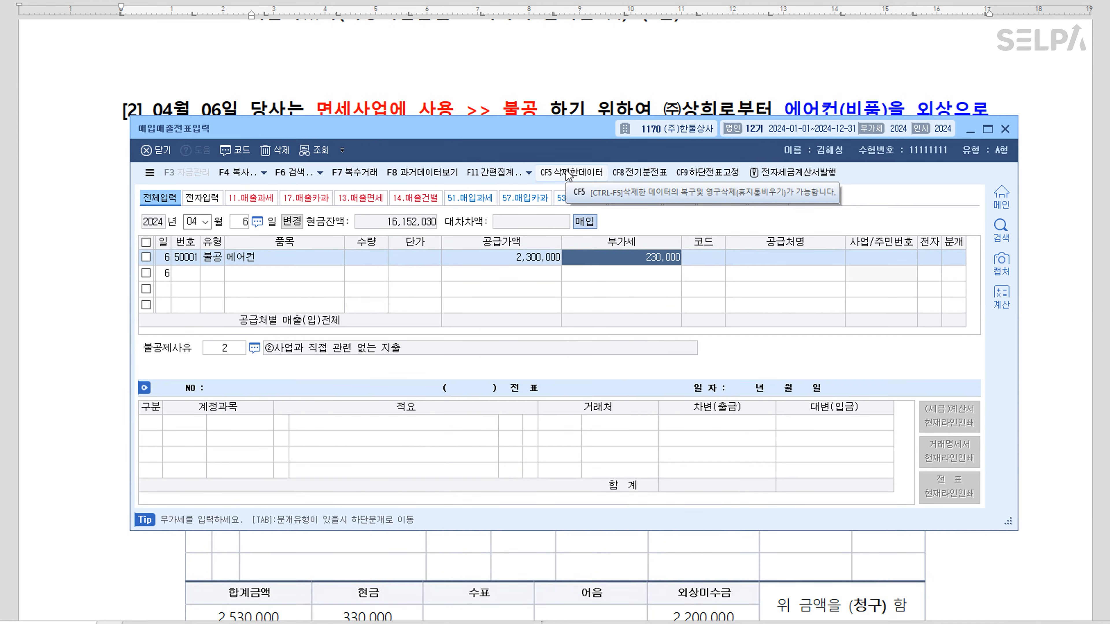
{"action": "key", "text": "Return"}
{"action": "left_click_drag", "start_coordinate": [550, 132], "coordinate": [561, 178]}
{"action": "type", "text": "상희"}
{"action": "key", "text": "Return"}
{"action": "key", "text": "Return"}
{"action": "key", "text": "Return"}
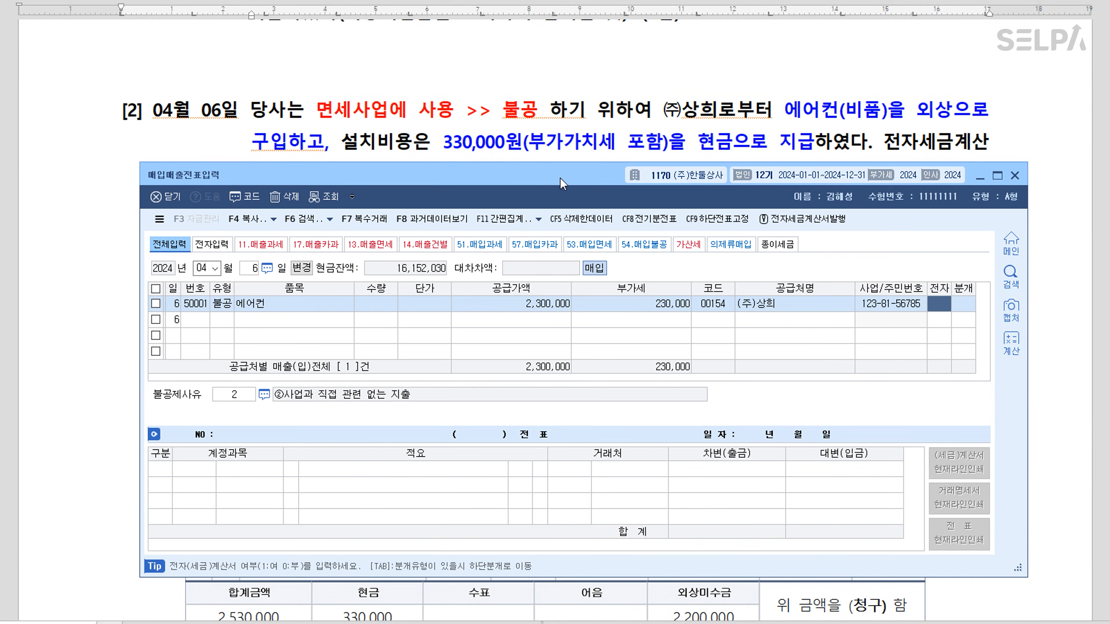
{"action": "type", "text": "1"}
{"action": "key", "text": "Return"}
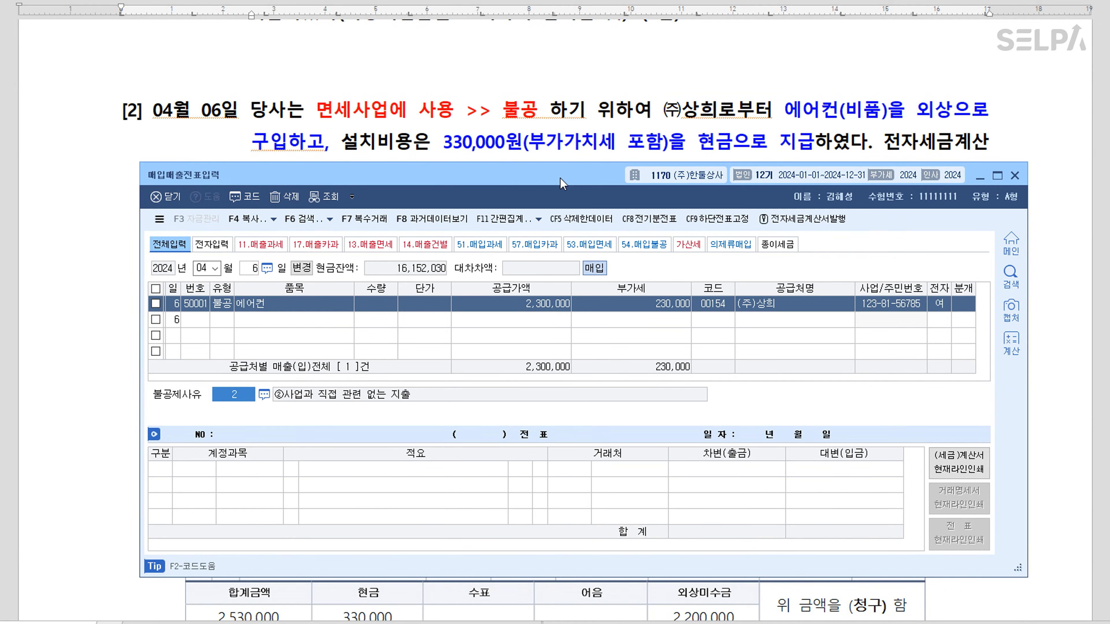
Set non-deduction reason 5 (면세사업 관련), choose a mixed journal, and change the debit account to 0212 비품
{"action": "key", "text": "F2"}
{"action": "key", "text": "Down"}
{"action": "key", "text": "Down"}
{"action": "key", "text": "Down"}
{"action": "key", "text": "Down"}
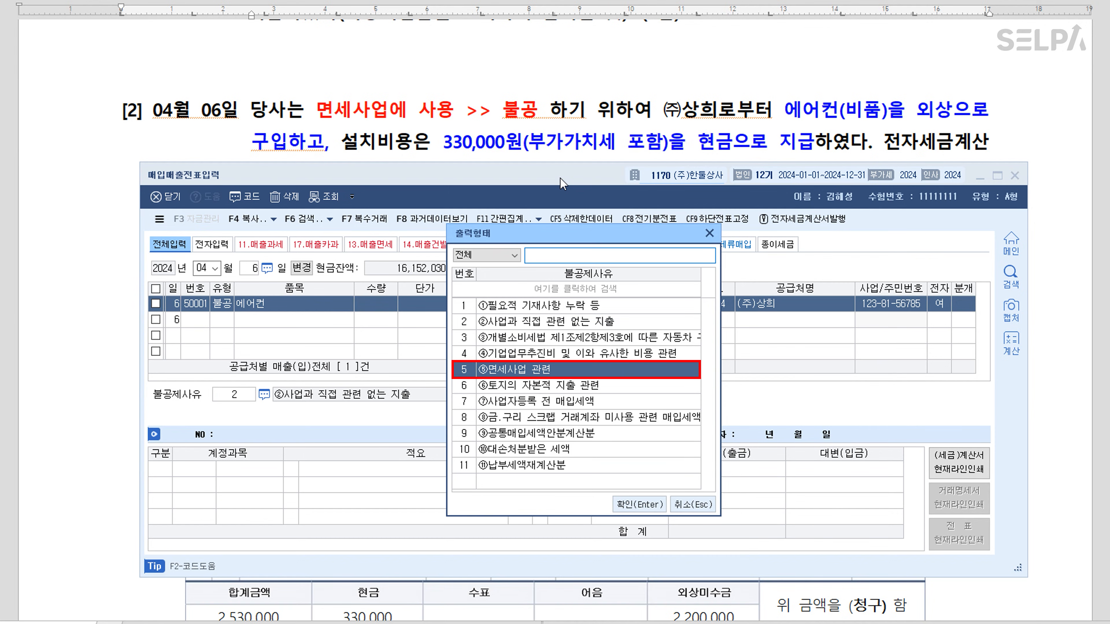
{"action": "key", "text": "Return"}
{"action": "type", "text": "3"}
{"action": "key", "text": "Return"}
{"action": "key", "text": "Return"}
{"action": "type", "text": "0212"}
{"action": "key", "text": "Return"}
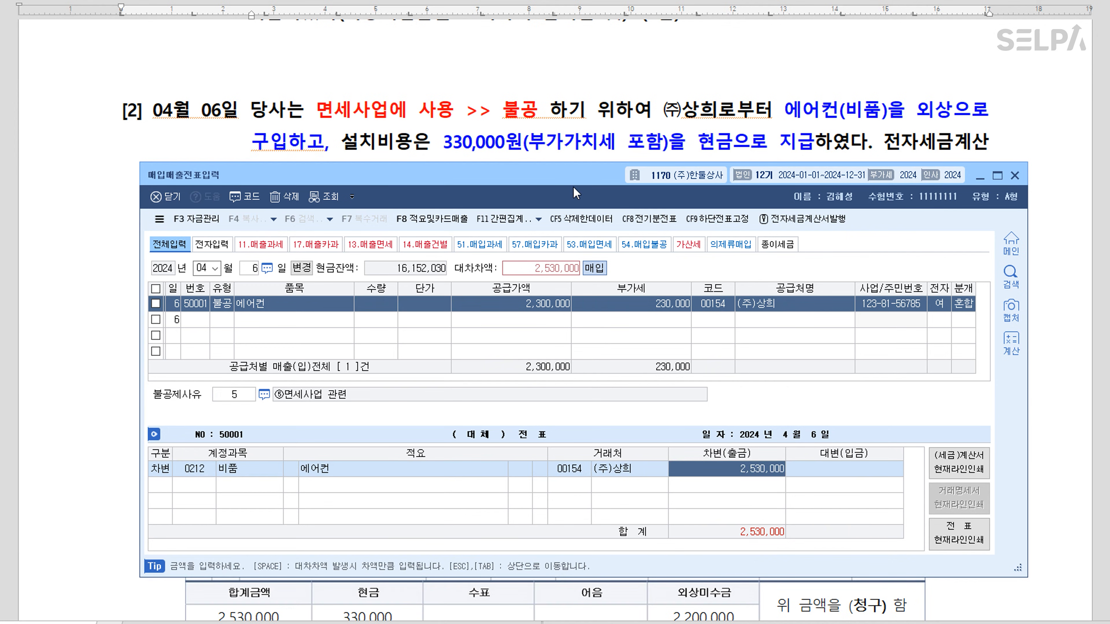
Credit 현금 330,000 and 미지급금 2,200,000 against the 비품 2,530,000 debit
{"action": "left_click_drag", "start_coordinate": [575, 188], "coordinate": [572, 216]}
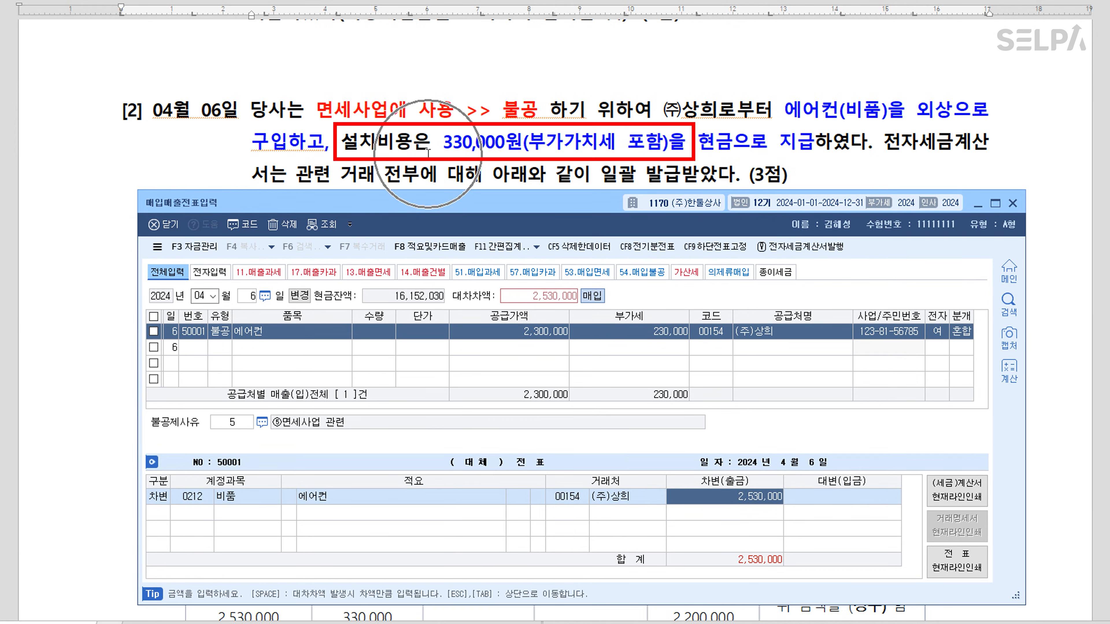
{"action": "key", "text": "Return"}
{"action": "type", "text": "4"}
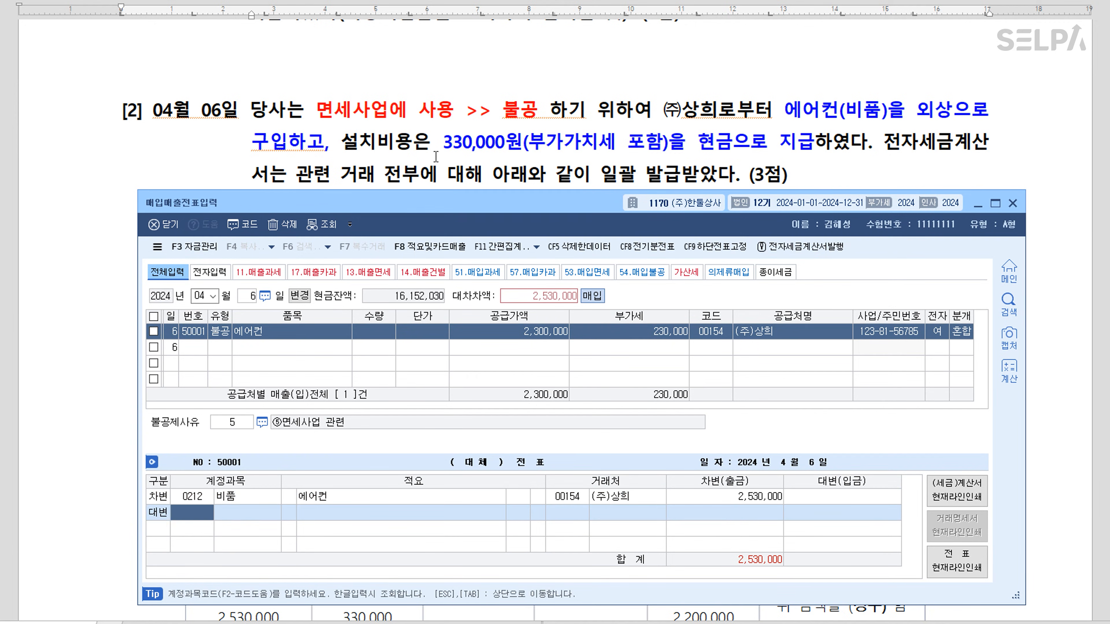
{"action": "type", "text": "0101"}
{"action": "key", "text": "Return"}
{"action": "type", "text": "3300000"}
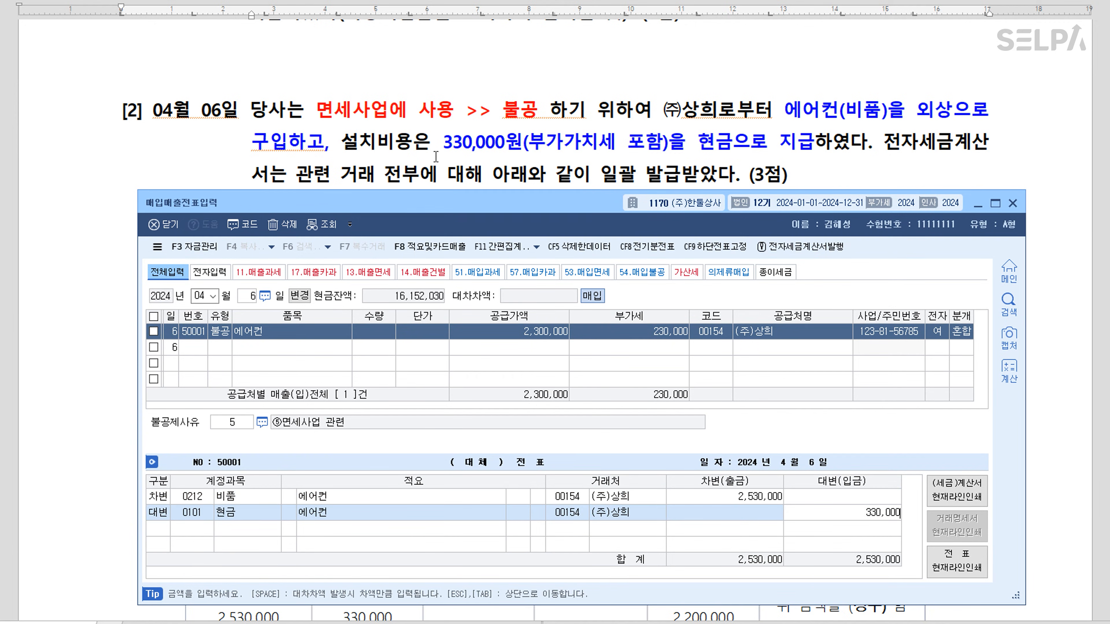
{"action": "key", "text": "Return"}
{"action": "type", "text": "4"}
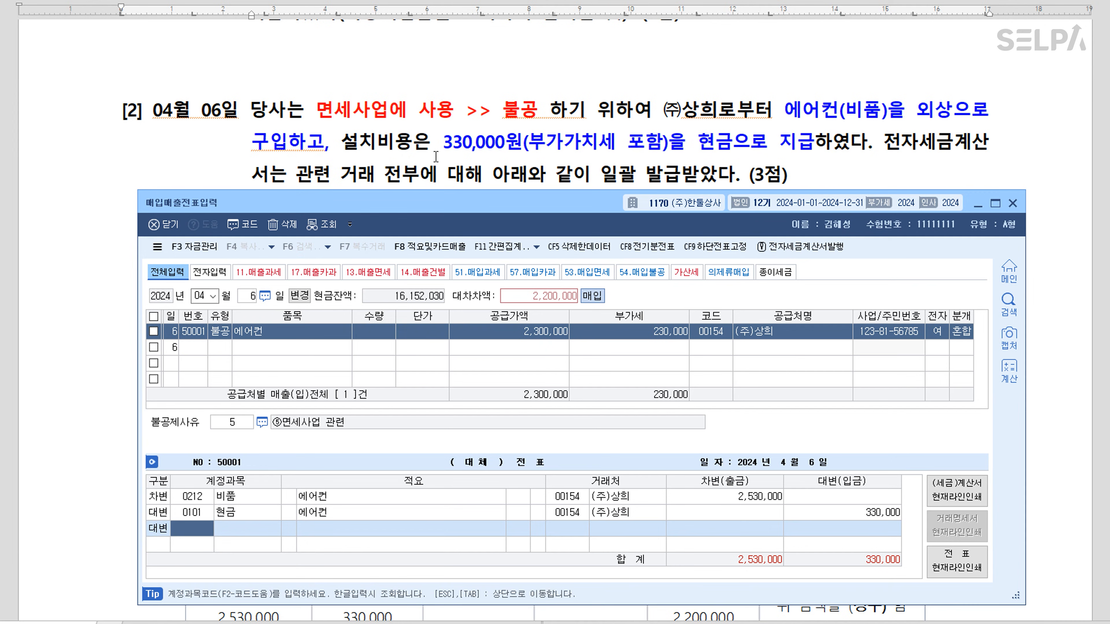
{"action": "type", "text": "0253"}
{"action": "key", "text": "Return"}
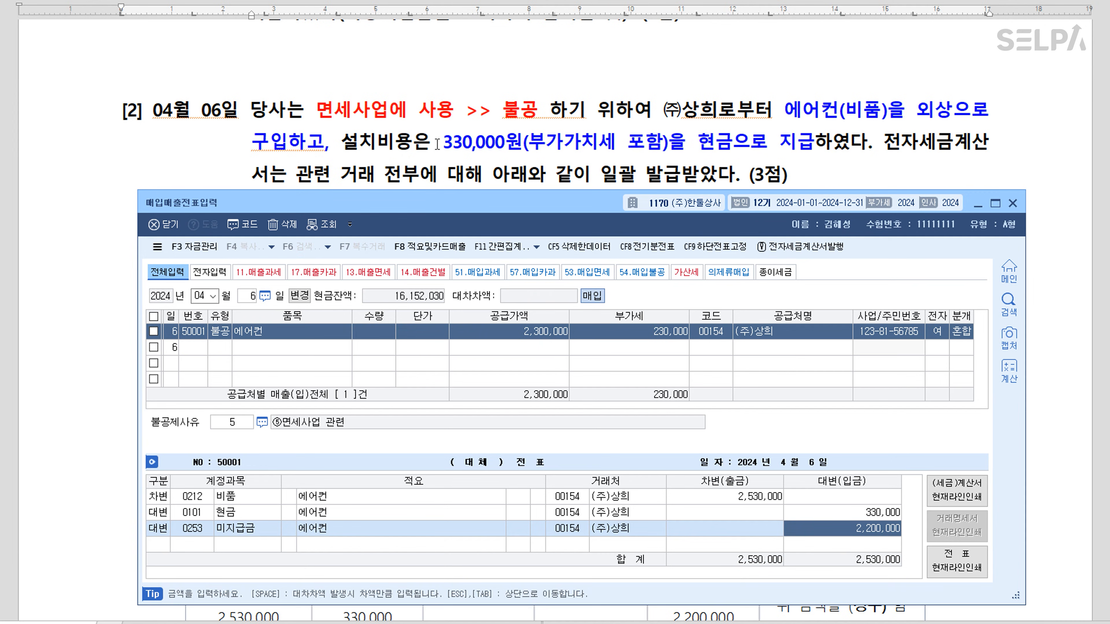
In question [3], colour the phrase (기계장치)을 인수 red
{"action": "left_click", "coordinate": [979, 204]}
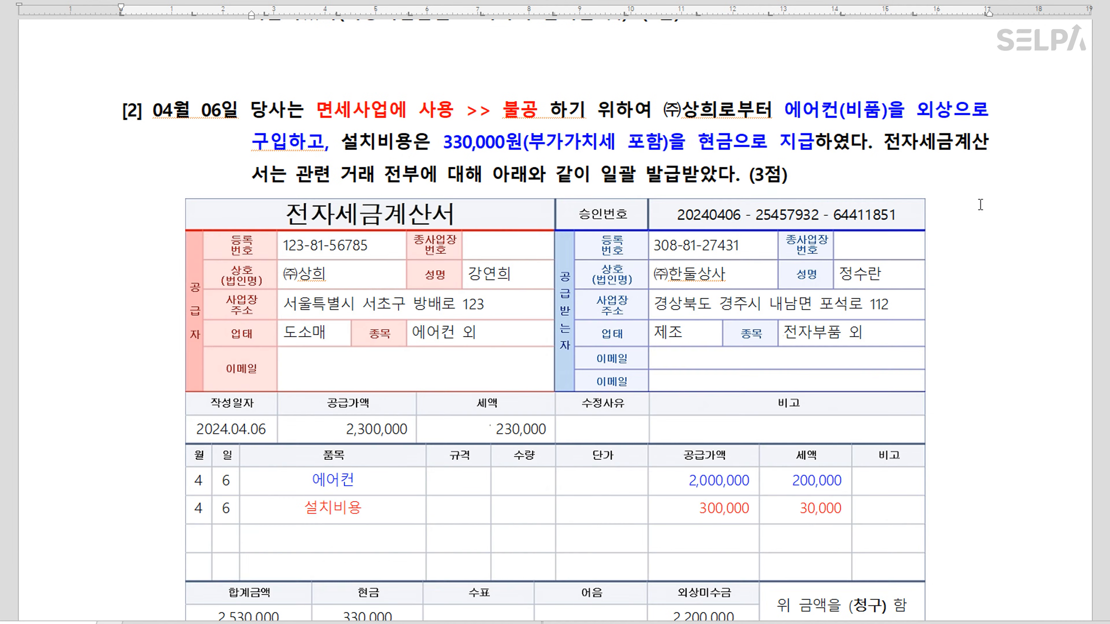
{"action": "scroll", "coordinate": [464, 282], "scroll_direction": "down", "scroll_amount": 12}
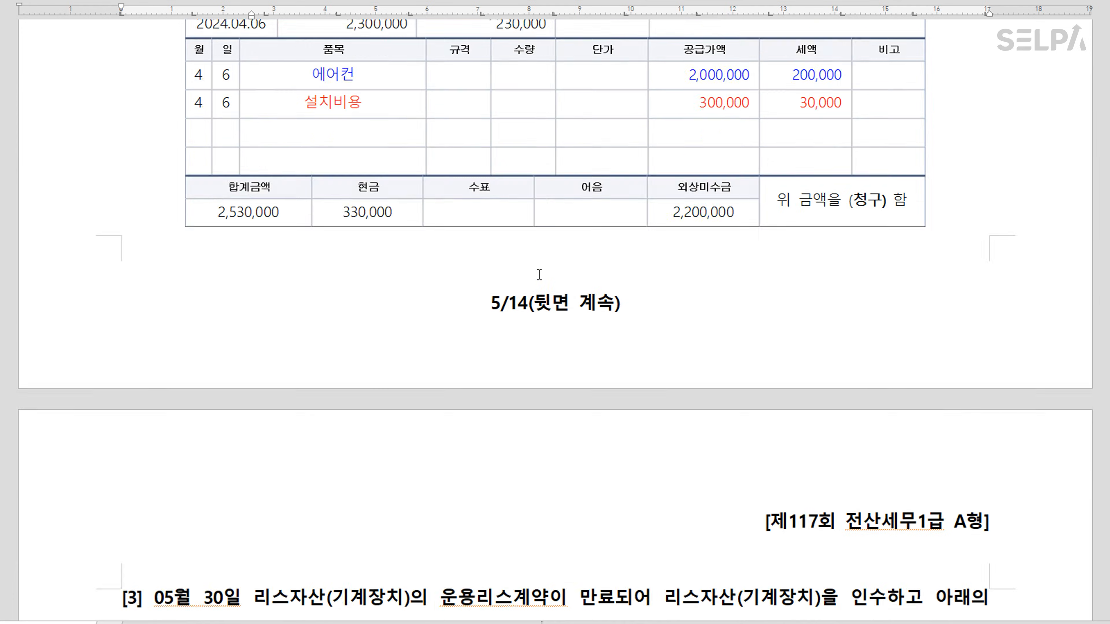
{"action": "scroll", "coordinate": [540, 275], "scroll_direction": "down", "scroll_amount": 3}
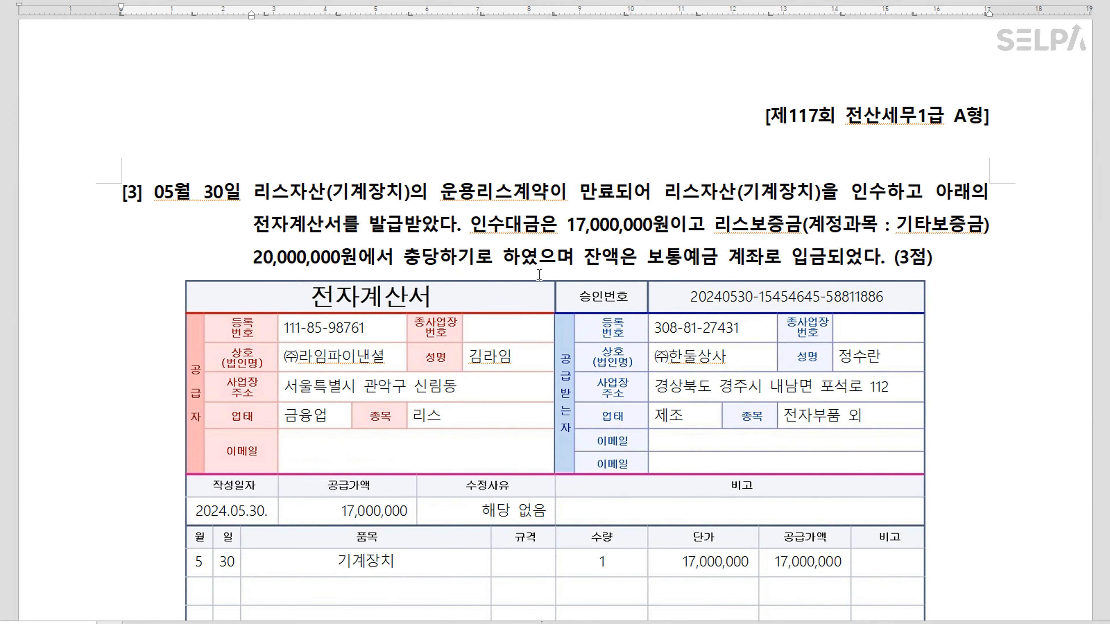
{"action": "scroll", "coordinate": [477, 236], "scroll_direction": "down", "scroll_amount": 2}
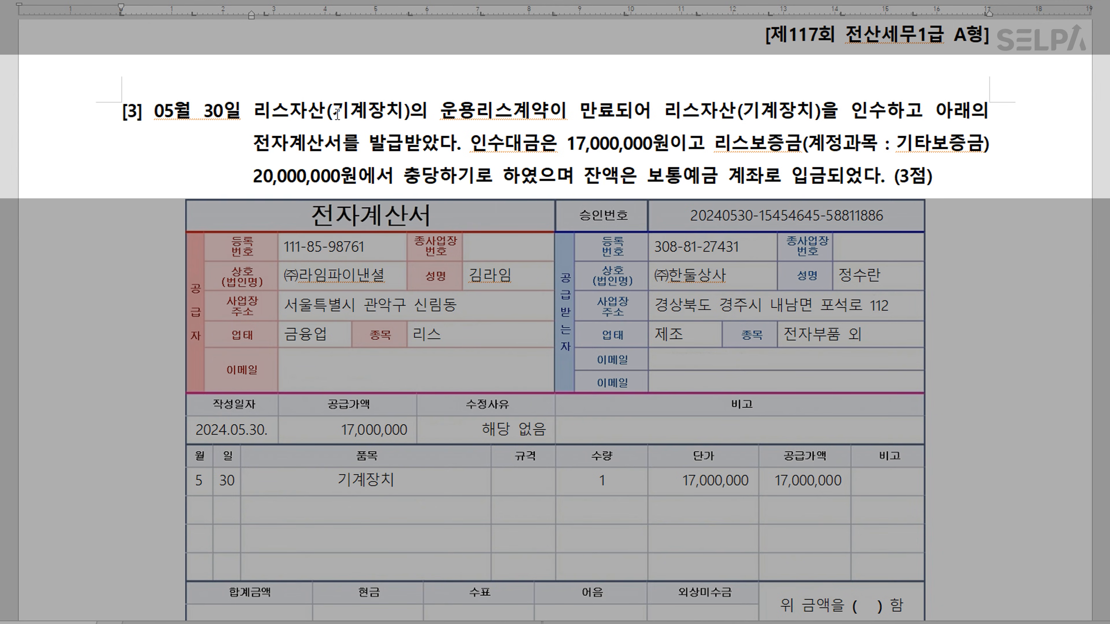
{"action": "left_click", "coordinate": [287, 111]}
{"action": "left_click_drag", "start_coordinate": [744, 113], "coordinate": [883, 113]}
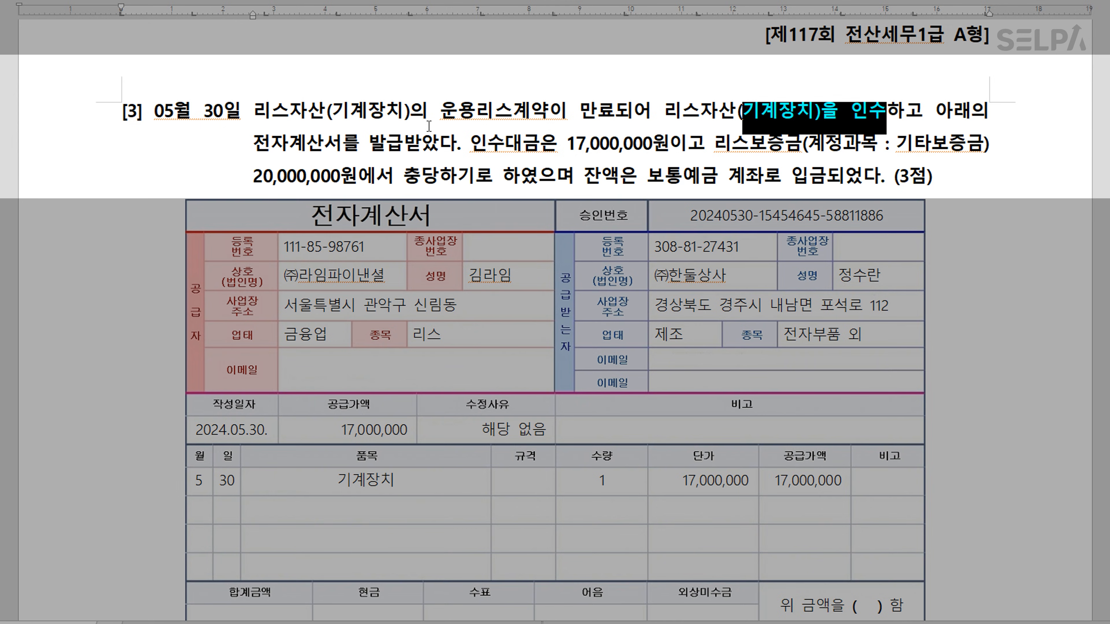
{"action": "left_click", "coordinate": [258, 146]}
Colour 전자계산서를 발급 blue and 기타보증금 red
{"action": "left_click_drag", "start_coordinate": [258, 146], "coordinate": [397, 147]}
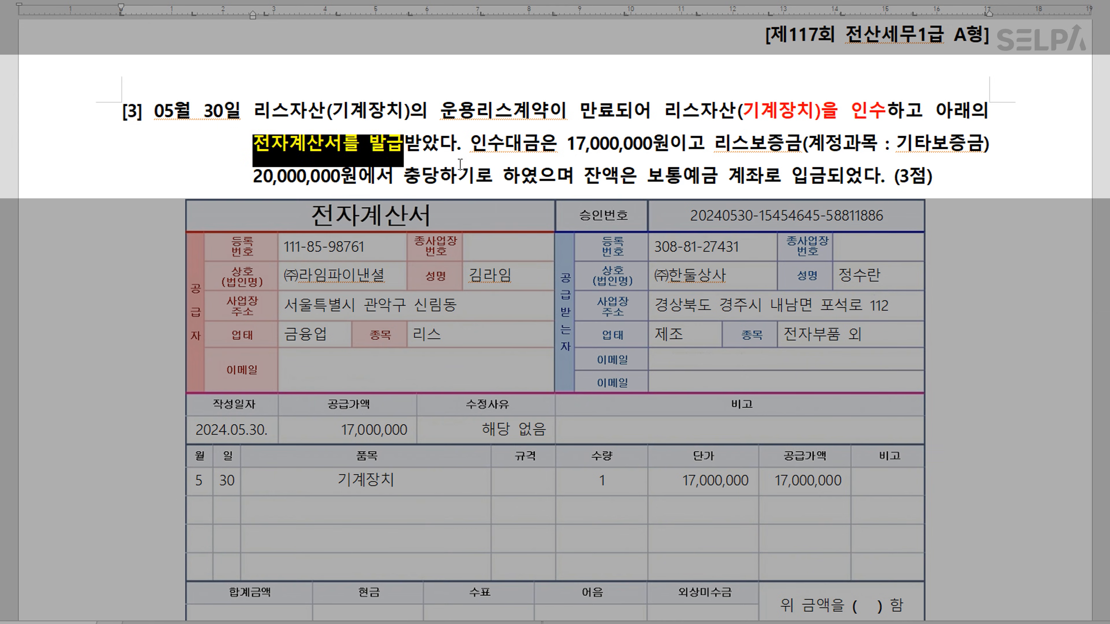
{"action": "left_click", "coordinate": [480, 160]}
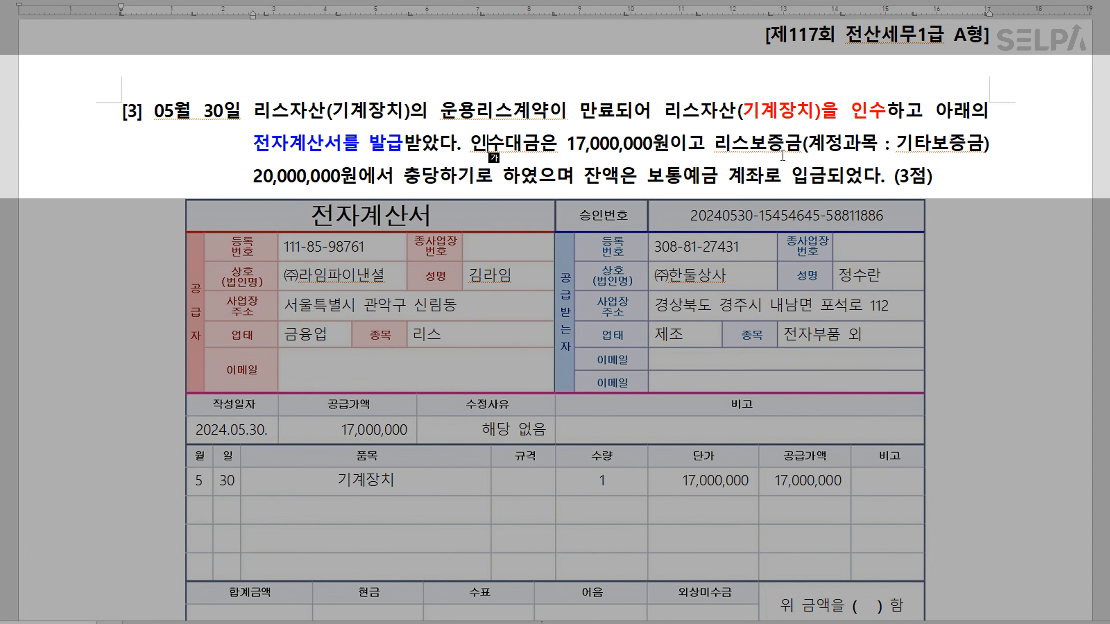
{"action": "double_click", "coordinate": [977, 149]}
{"action": "key", "text": "ctrl+m"}
{"action": "key", "text": "r"}
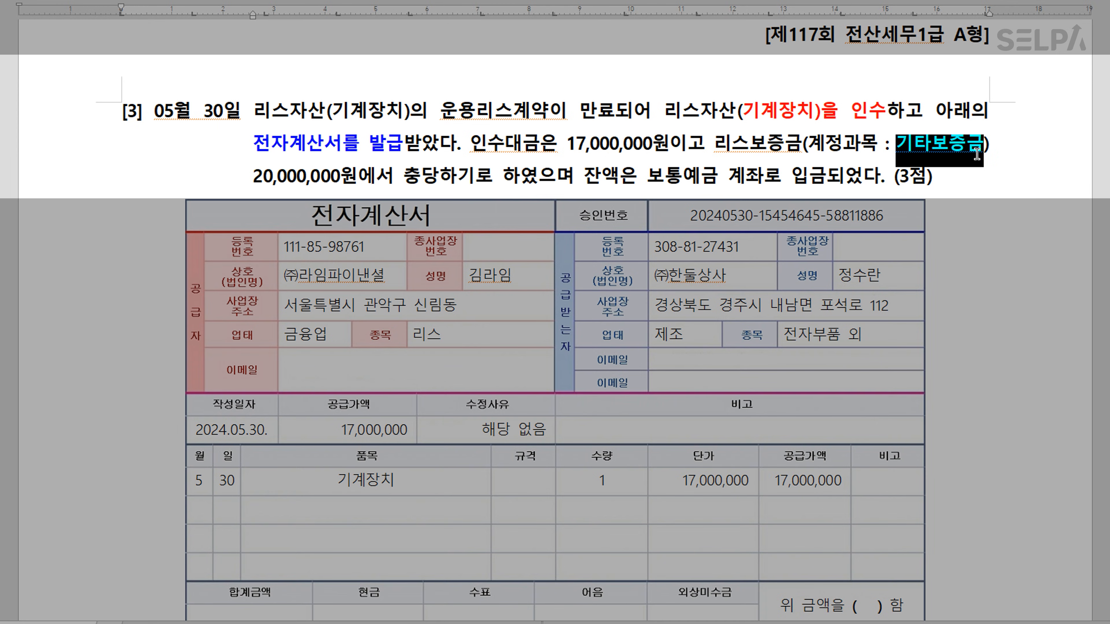
{"action": "left_click", "coordinate": [297, 177]}
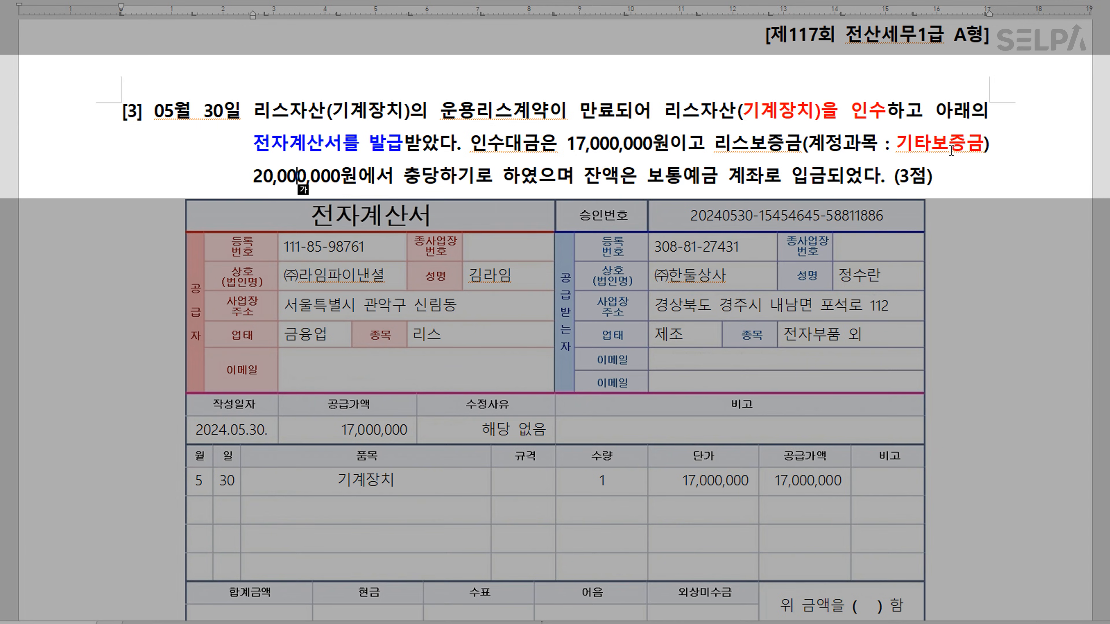
Colour the phrase 잔액은 보통예금 계좌로 입금 blue
{"action": "left_click", "coordinate": [339, 177]}
{"action": "left_click_drag", "start_coordinate": [584, 177], "coordinate": [821, 187]}
{"action": "key", "text": "ctrl+m"}
{"action": "key", "text": "b"}
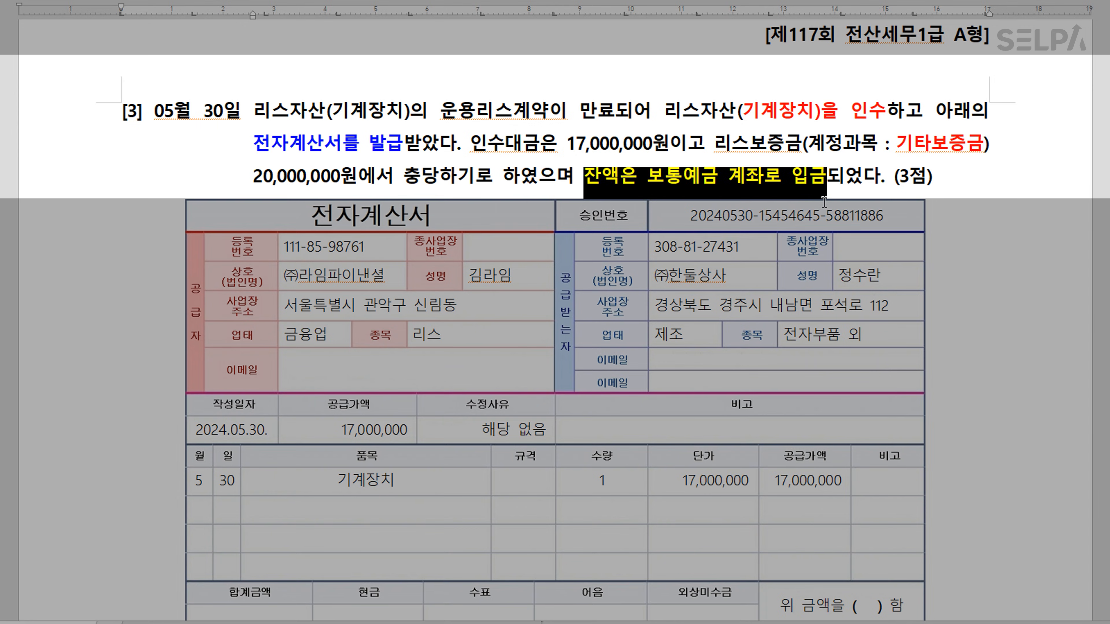
{"action": "left_click", "coordinate": [728, 173]}
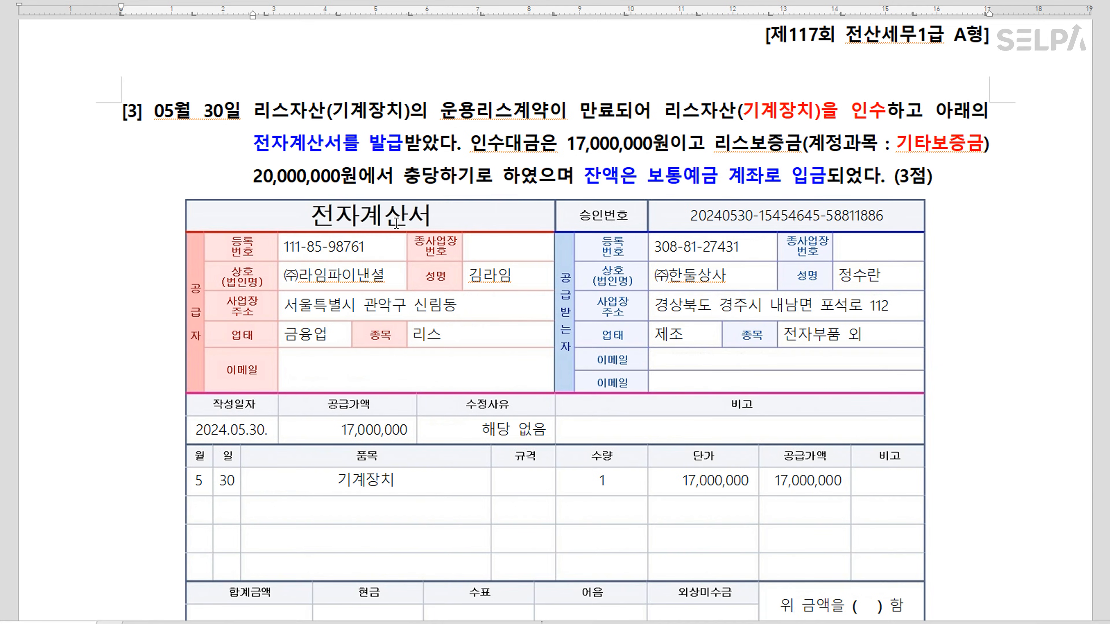
Start a May 30 type 13 면세 purchase entry in 매입매출전표입력
{"action": "left_click", "coordinate": [379, 622]}
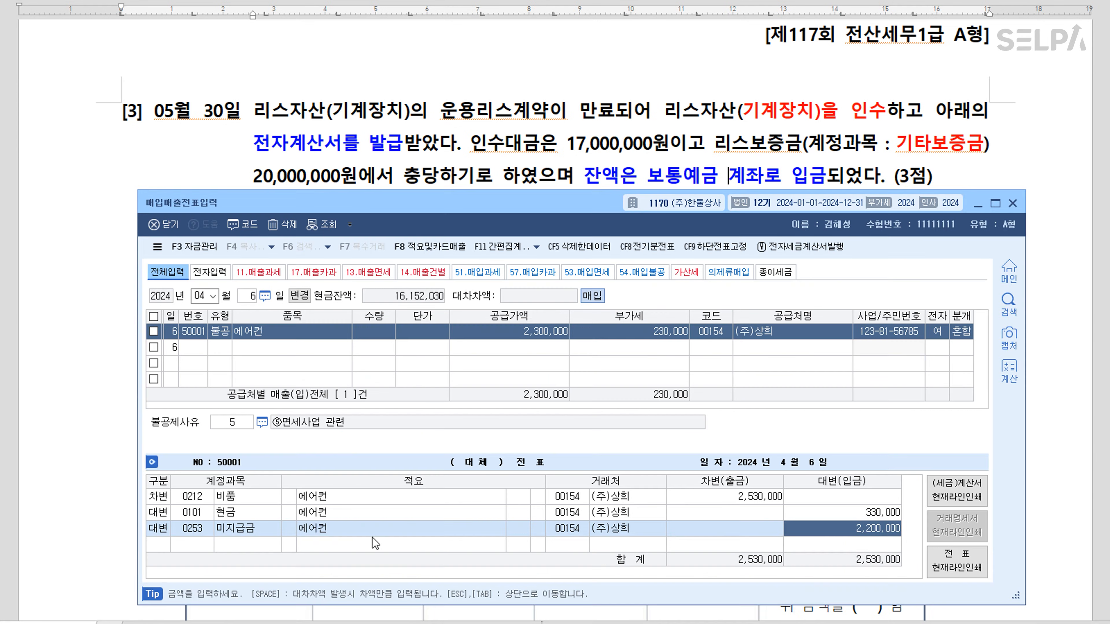
{"action": "left_click", "coordinate": [298, 352]}
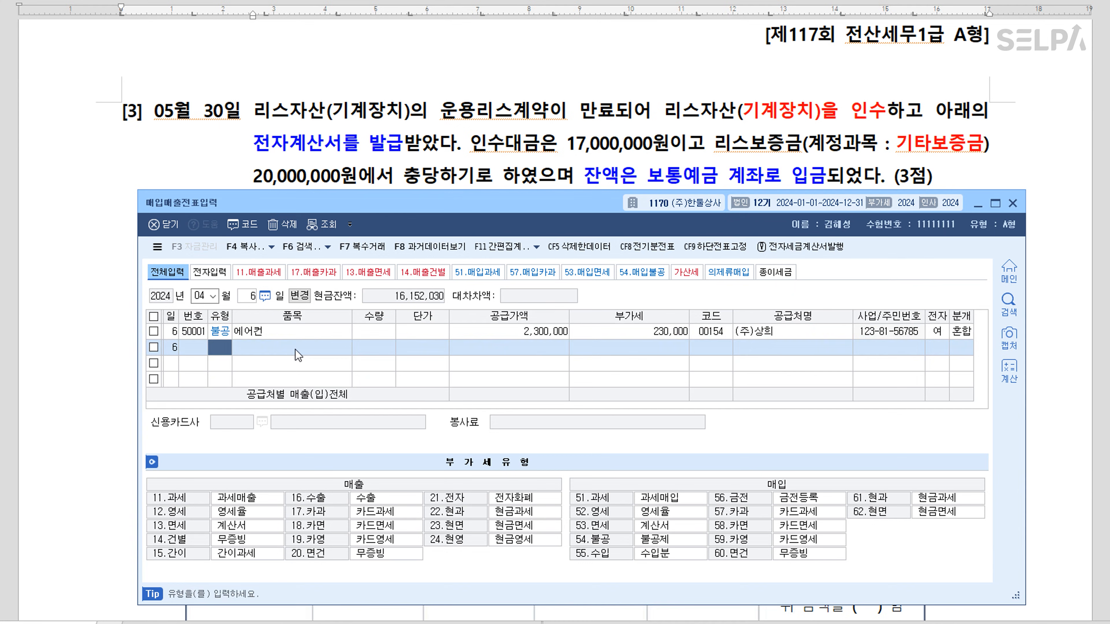
{"action": "key", "text": "Escape"}
{"action": "key", "text": "Escape"}
{"action": "type", "text": "05"}
{"action": "key", "text": "Return"}
{"action": "type", "text": "30"}
{"action": "key", "text": "Return"}
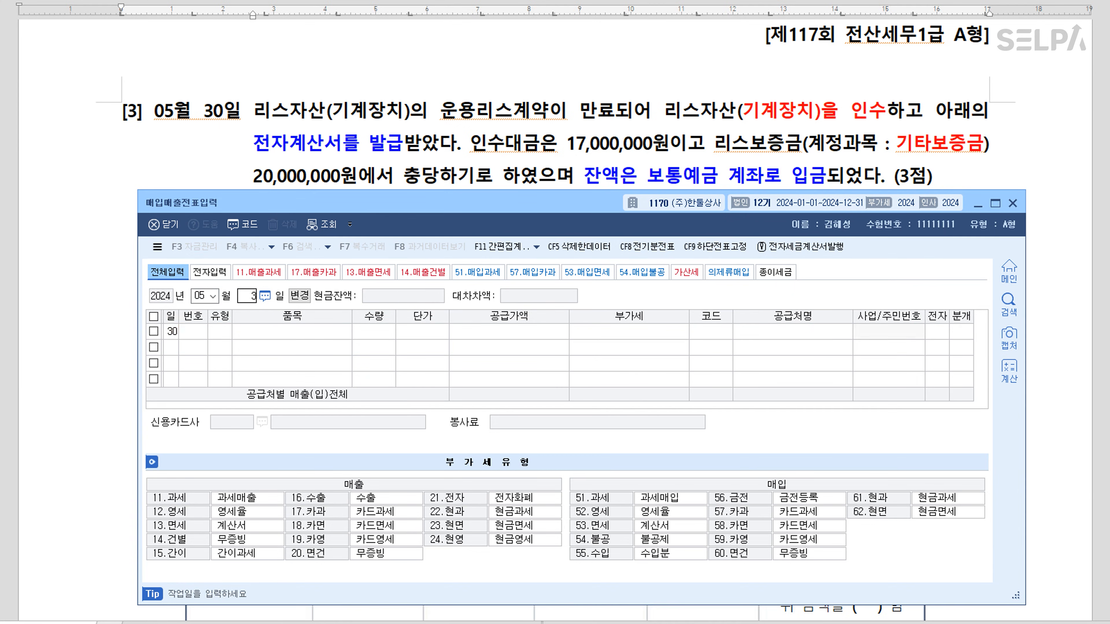
{"action": "type", "text": "13"}
{"action": "key", "text": "Return"}
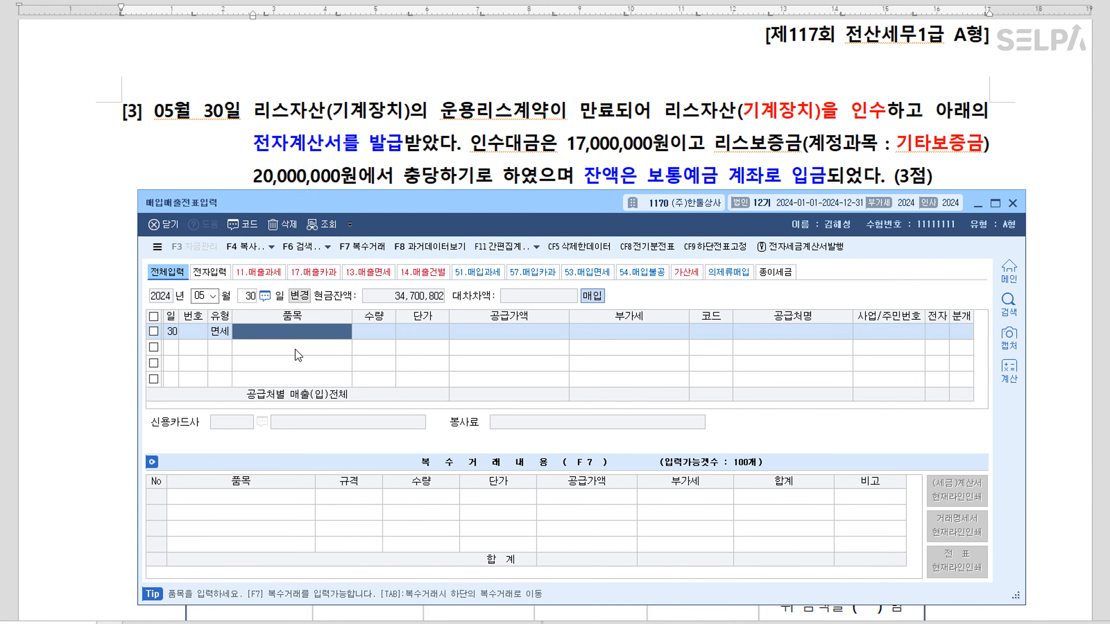
Enter the item 기계장치 with a 17,000,000 supply amount
{"action": "type", "text": "기계장치"}
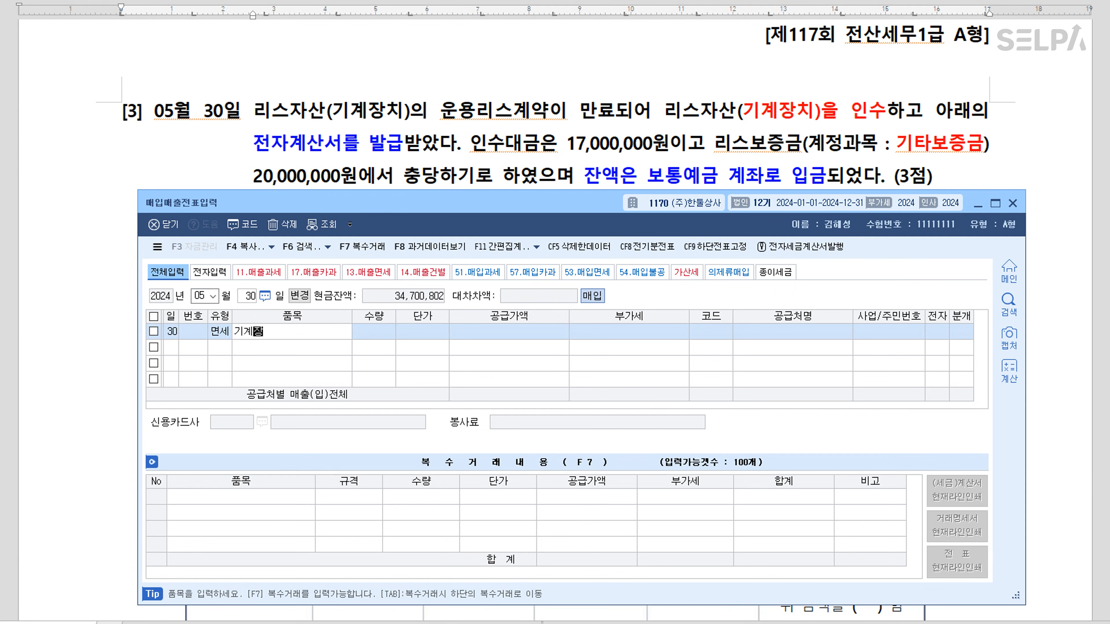
{"action": "key", "text": "Return"}
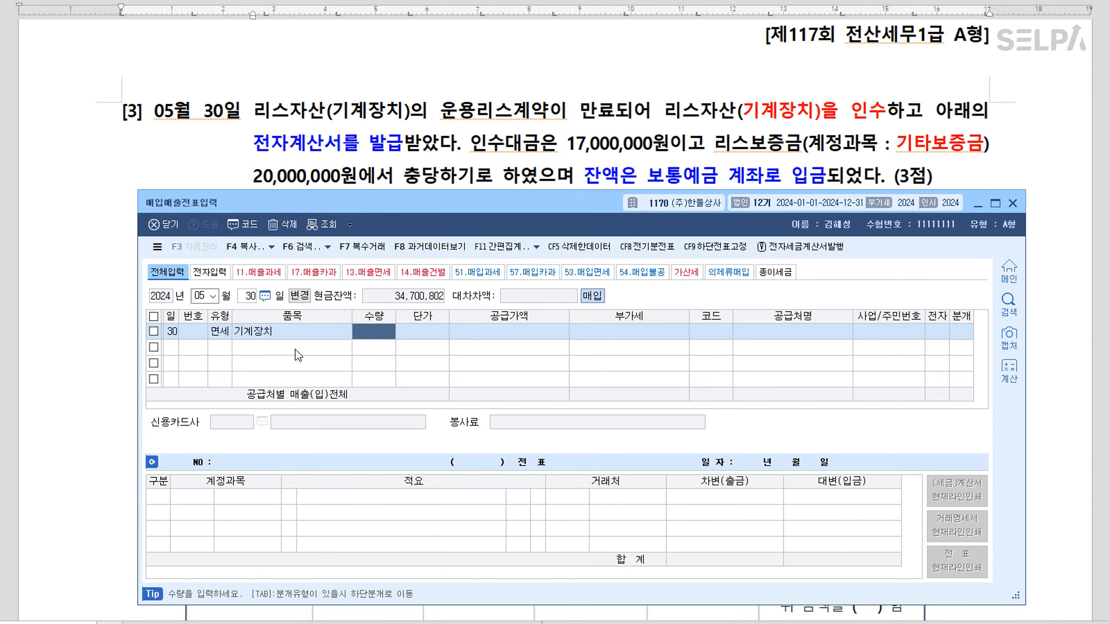
{"action": "key", "text": "Return"}
{"action": "key", "text": "Return"}
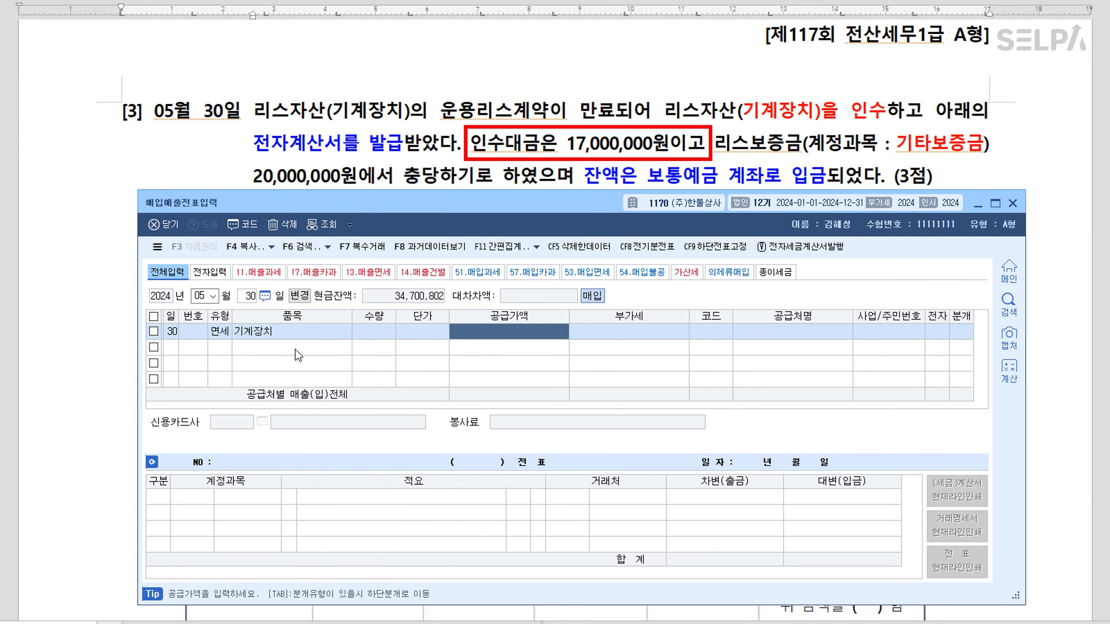
{"action": "type", "text": "17000000"}
{"action": "key", "text": "Return"}
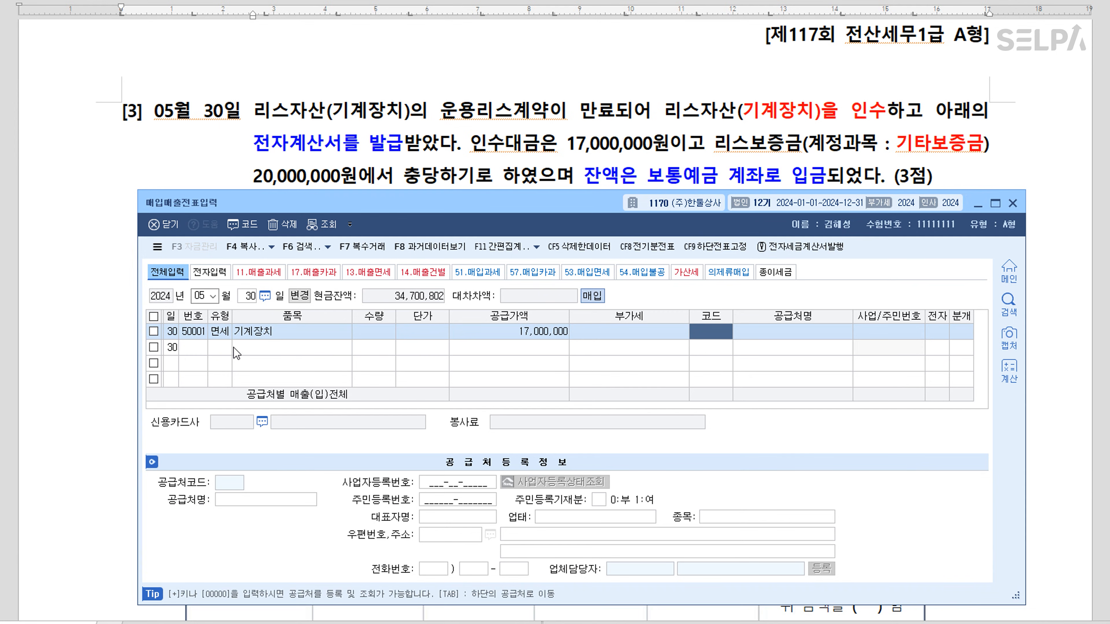
{"action": "left_click_drag", "start_coordinate": [544, 336], "coordinate": [545, 342]}
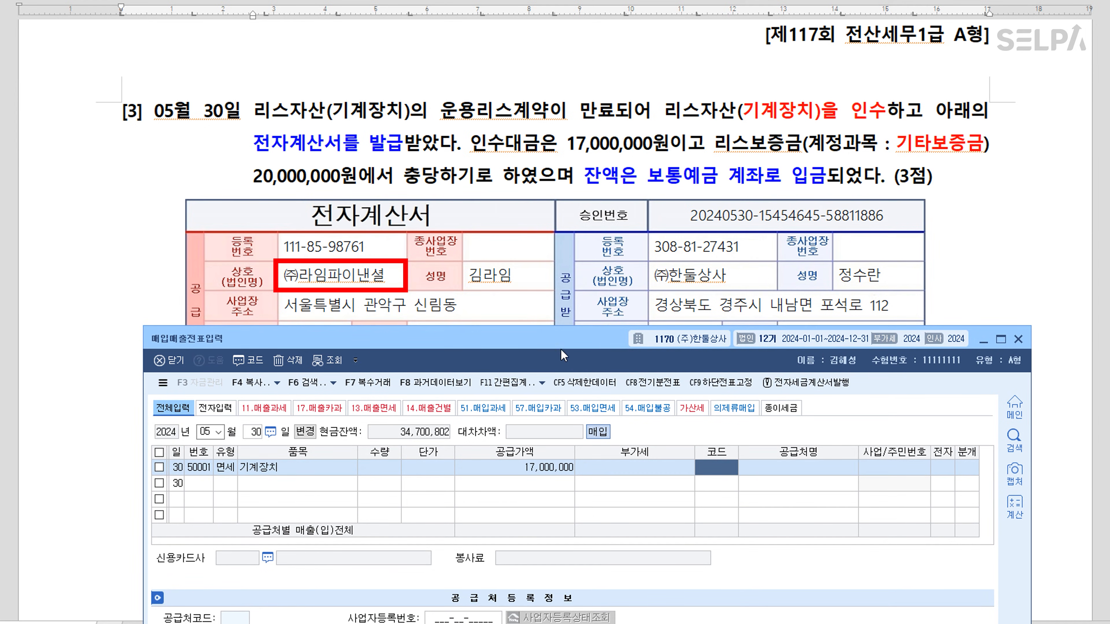
{"action": "left_click_drag", "start_coordinate": [581, 343], "coordinate": [567, 211]}
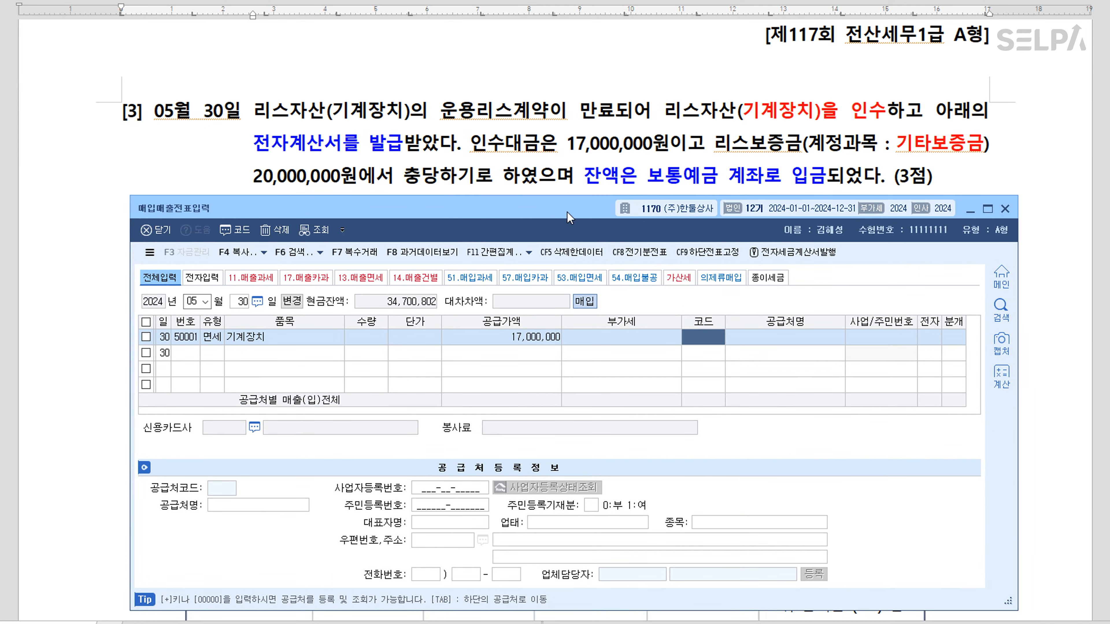
Choose supplier (주)라임파이낸셜, electronic invoice, mixed journal, and debit account 0206 기계장치
{"action": "type", "text": "라임"}
{"action": "key", "text": "Return"}
{"action": "key", "text": "Return"}
{"action": "key", "text": "Return"}
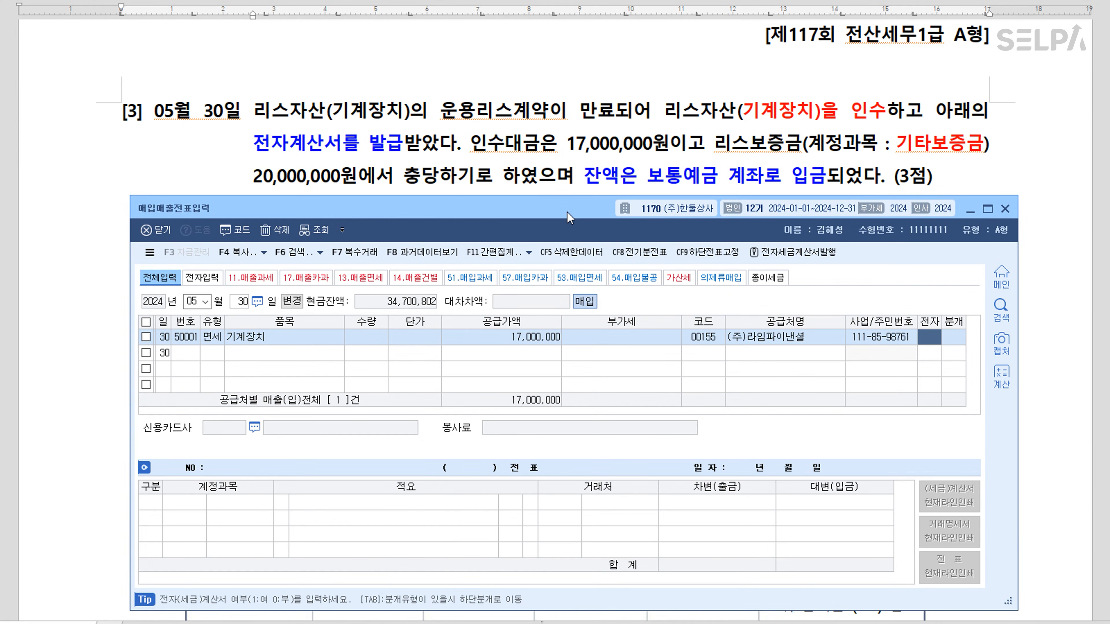
{"action": "type", "text": "1"}
{"action": "key", "text": "Return"}
{"action": "type", "text": "3"}
{"action": "key", "text": "Return"}
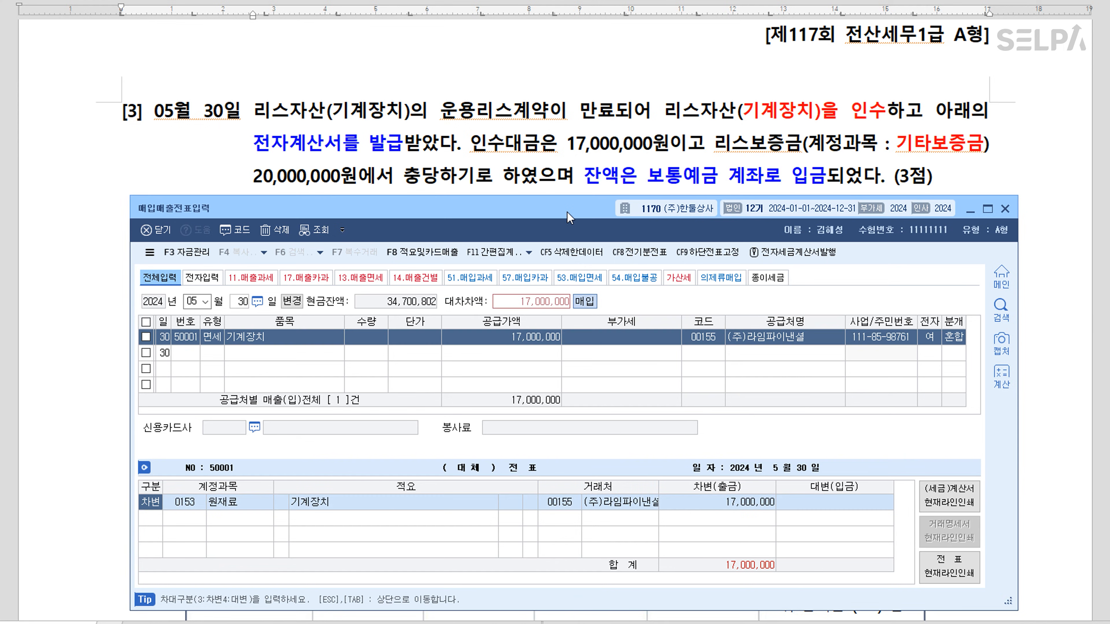
{"action": "type", "text": "0206"}
{"action": "key", "text": "Return"}
Add a 보통예금 3,000,000 debit and credit 기타보증금 20,000,000 to balance the voucher
{"action": "key", "text": "Return"}
{"action": "type", "text": "3"}
{"action": "key", "text": "Return"}
{"action": "type", "text": "0103"}
{"action": "key", "text": "Return"}
{"action": "type", "text": "3++"}
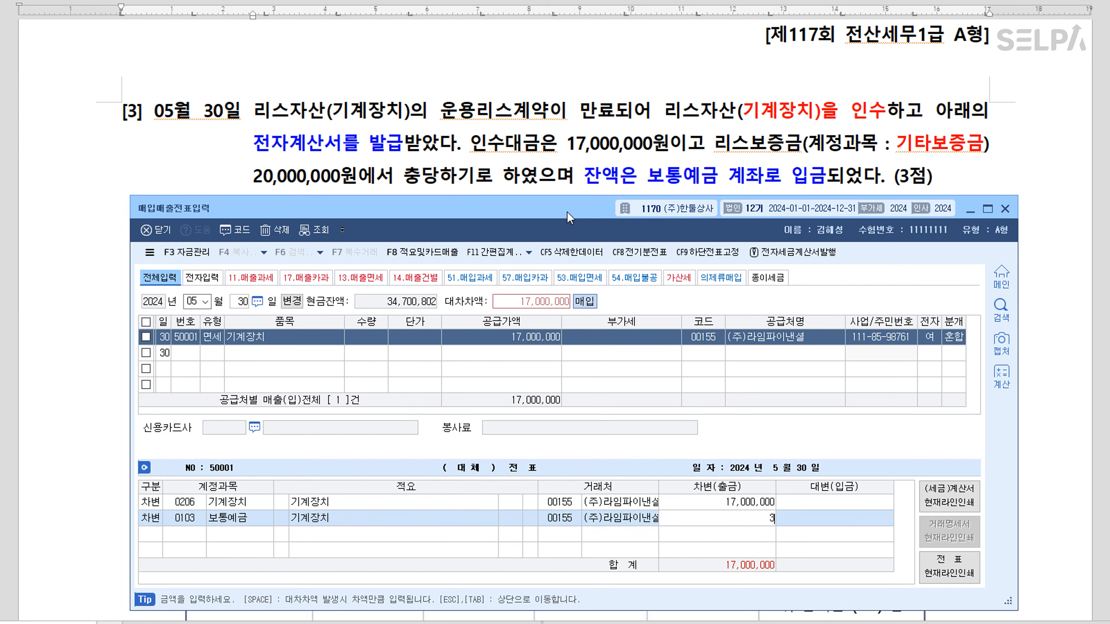
{"action": "key", "text": "Return"}
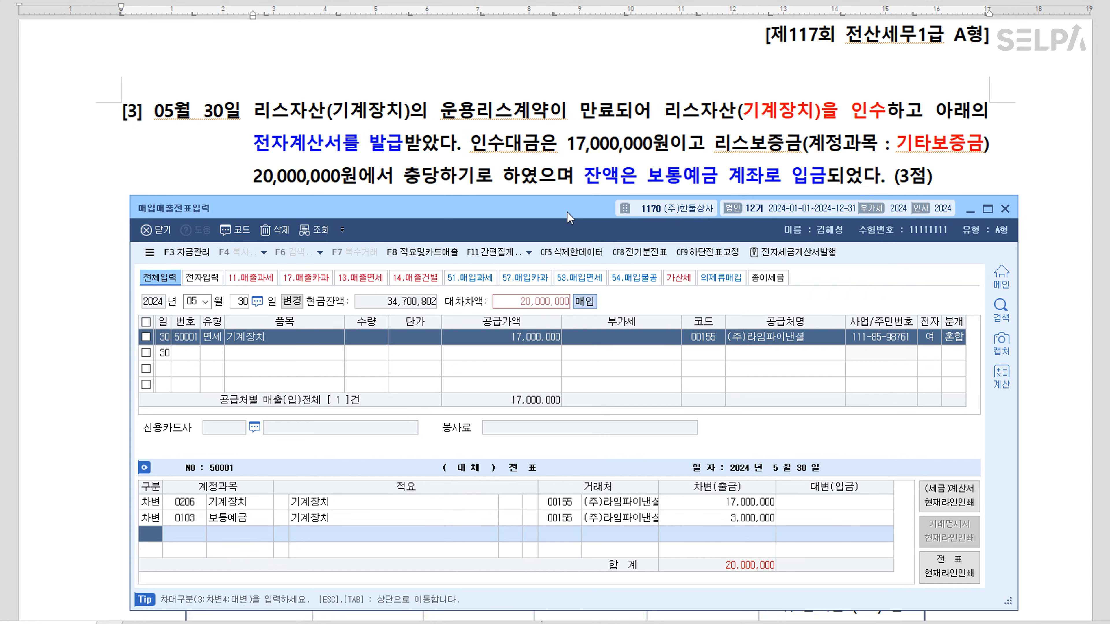
{"action": "type", "text": "4"}
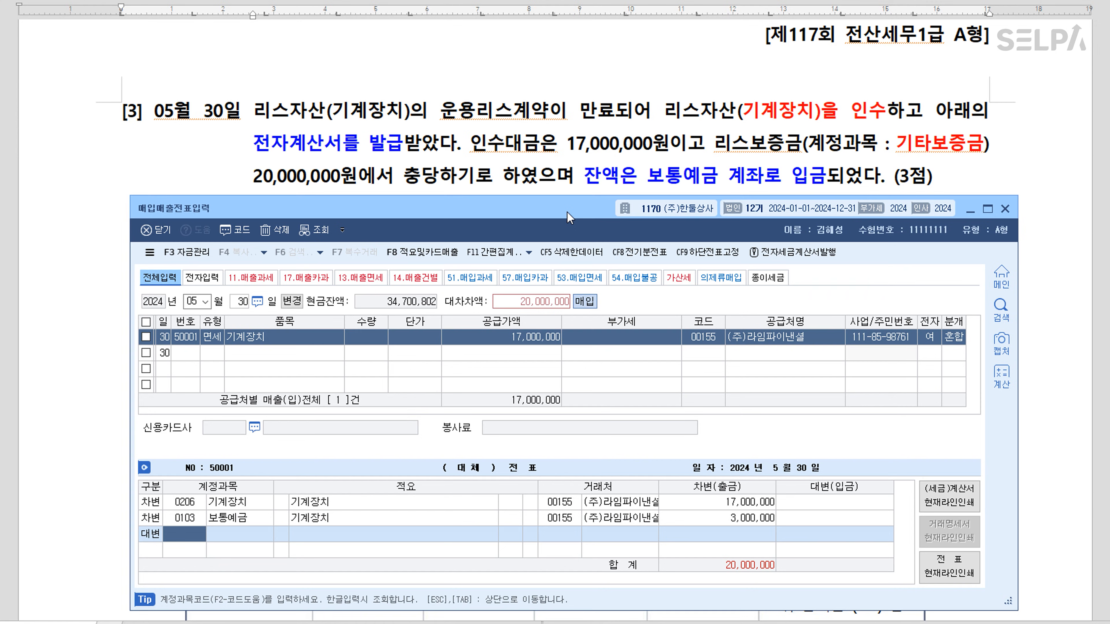
{"action": "type", "text": "기타"}
{"action": "key", "text": "Return"}
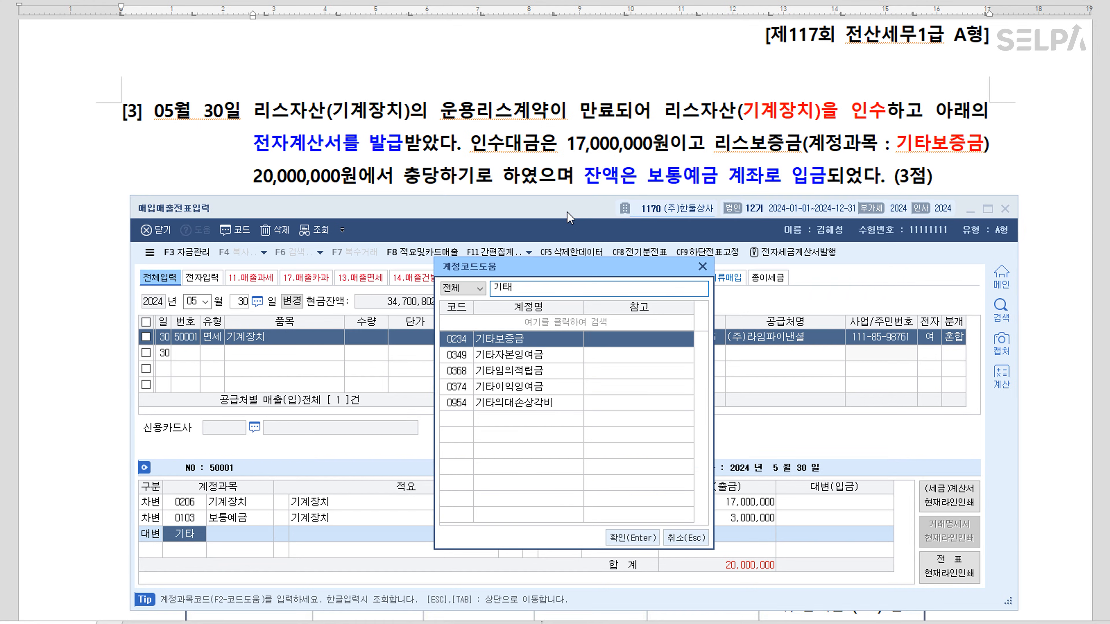
{"action": "key", "text": "Return"}
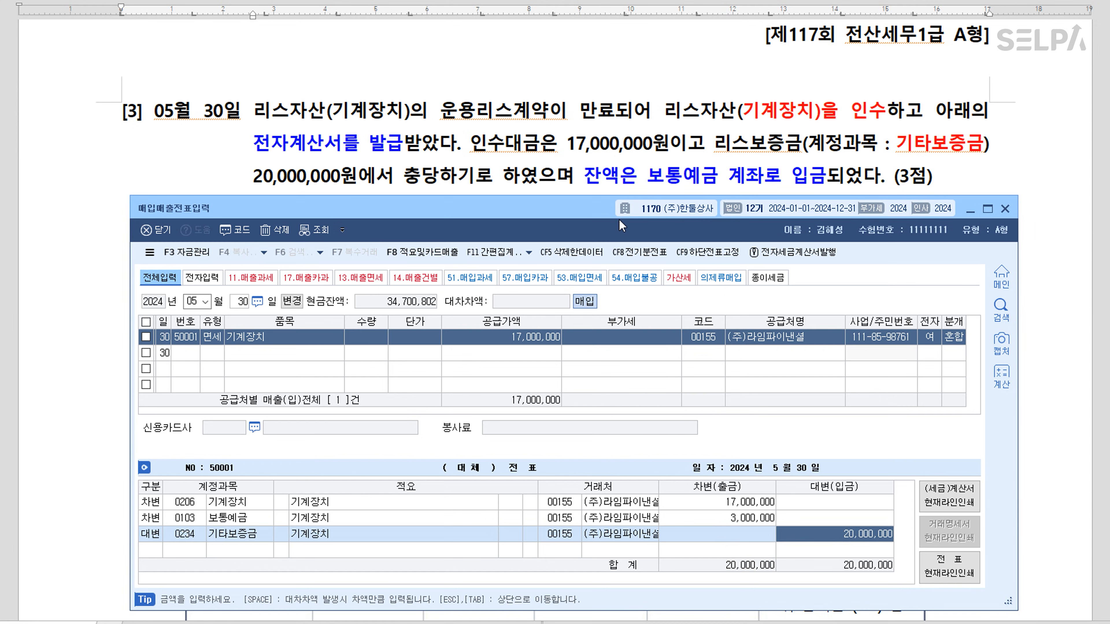
{"action": "key", "text": "Return"}
Colour 보통예금 계좌로 입금 blue in the 08월 20일 dividend problem [4]
{"action": "key", "text": "alt+Tab"}
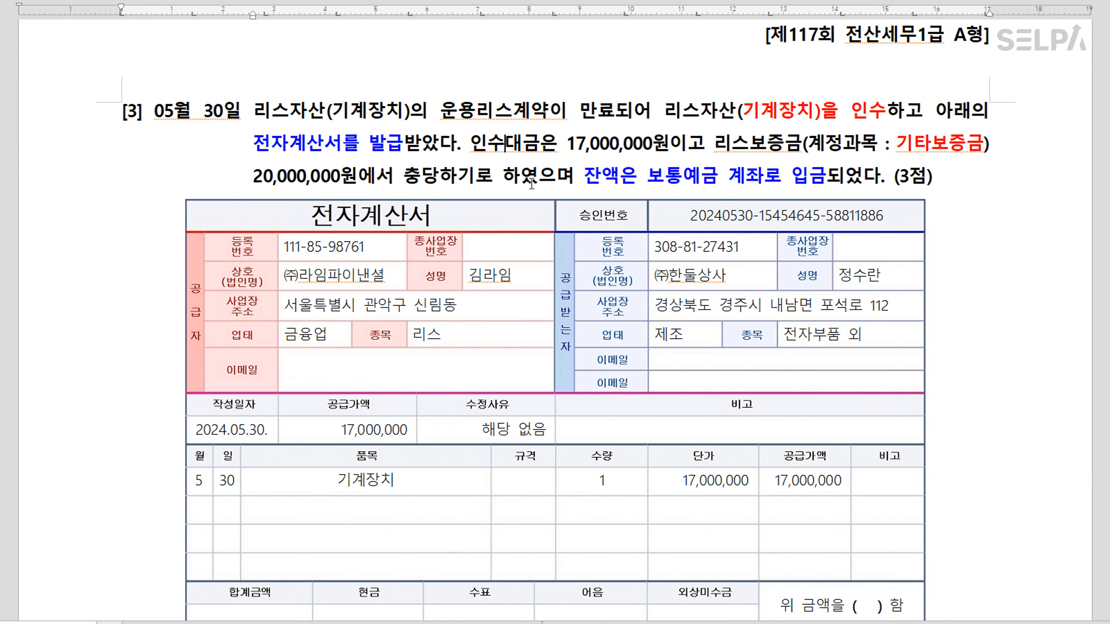
{"action": "scroll", "coordinate": [585, 249], "scroll_direction": "down", "scroll_amount": 10}
{"action": "scroll", "coordinate": [589, 260], "scroll_direction": "down", "scroll_amount": 5}
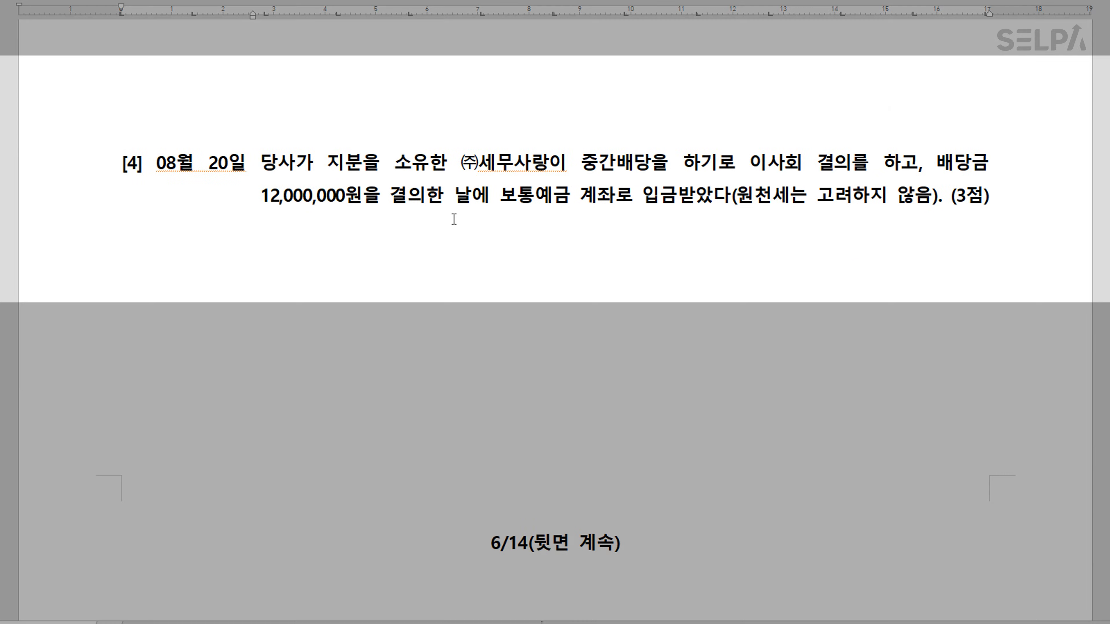
{"action": "left_click", "coordinate": [398, 172]}
{"action": "left_click", "coordinate": [554, 174]}
{"action": "left_click_drag", "start_coordinate": [678, 202], "coordinate": [501, 203]}
{"action": "key", "text": "ctrl+m"}
{"action": "key", "text": "b"}
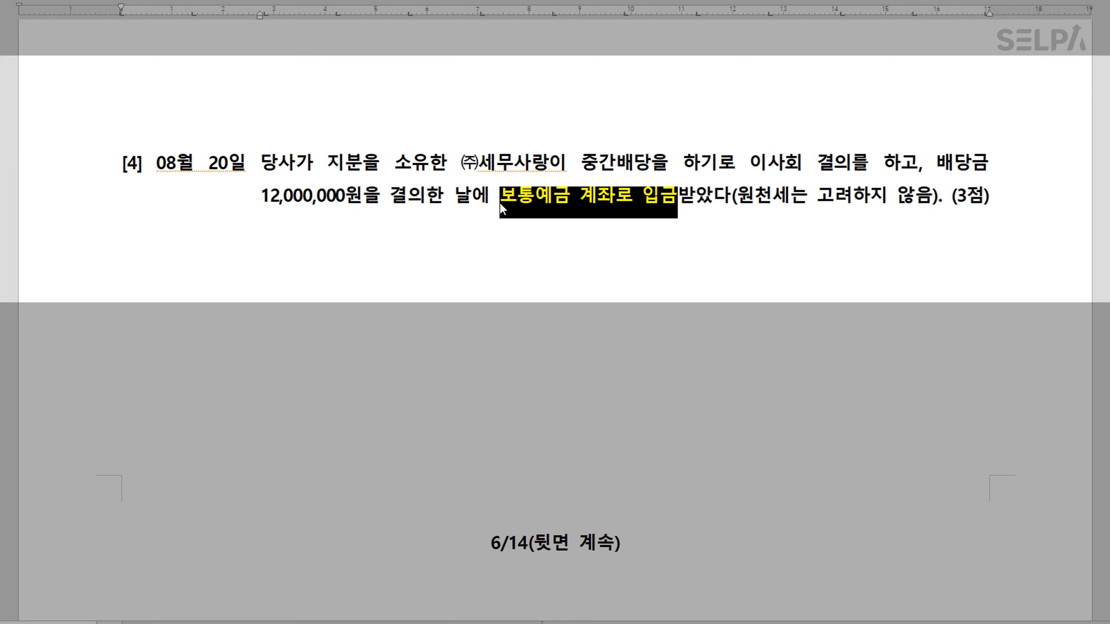
{"action": "left_click", "coordinate": [760, 243]}
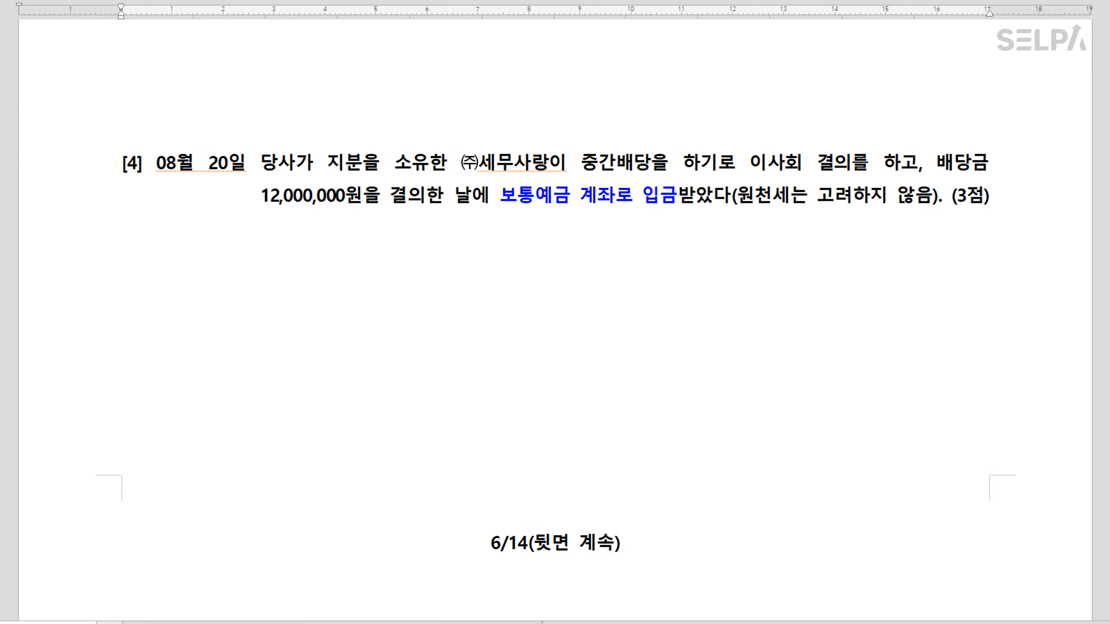
{"action": "left_click", "coordinate": [289, 623]}
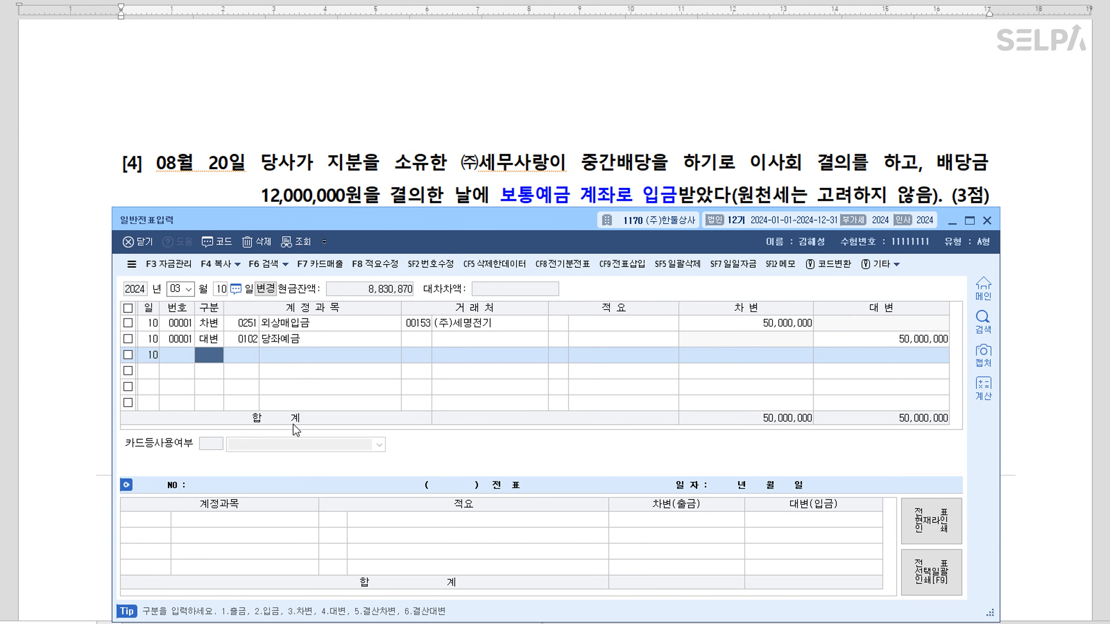
Start an August 20 voucher debiting 보통예금 (0103) for 12,000,000
{"action": "key", "text": "Escape"}
{"action": "key", "text": "Escape"}
{"action": "type", "text": "08203103"}
{"action": "key", "text": "Return"}
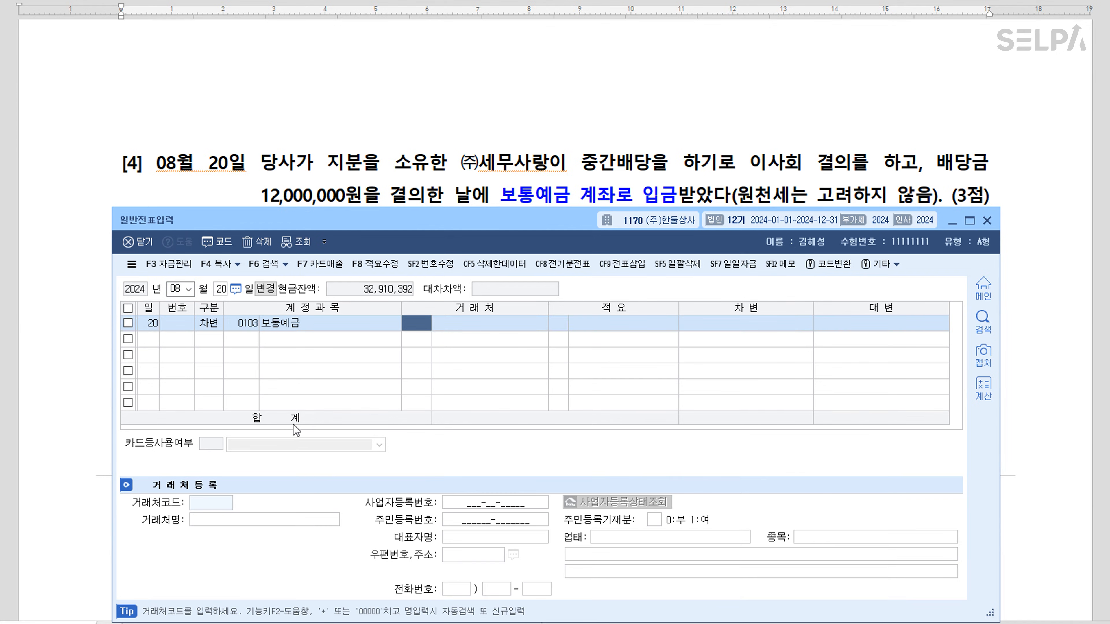
{"action": "key", "text": "Return"}
{"action": "key", "text": "Return"}
{"action": "key", "text": "Return"}
{"action": "type", "text": "12000000"}
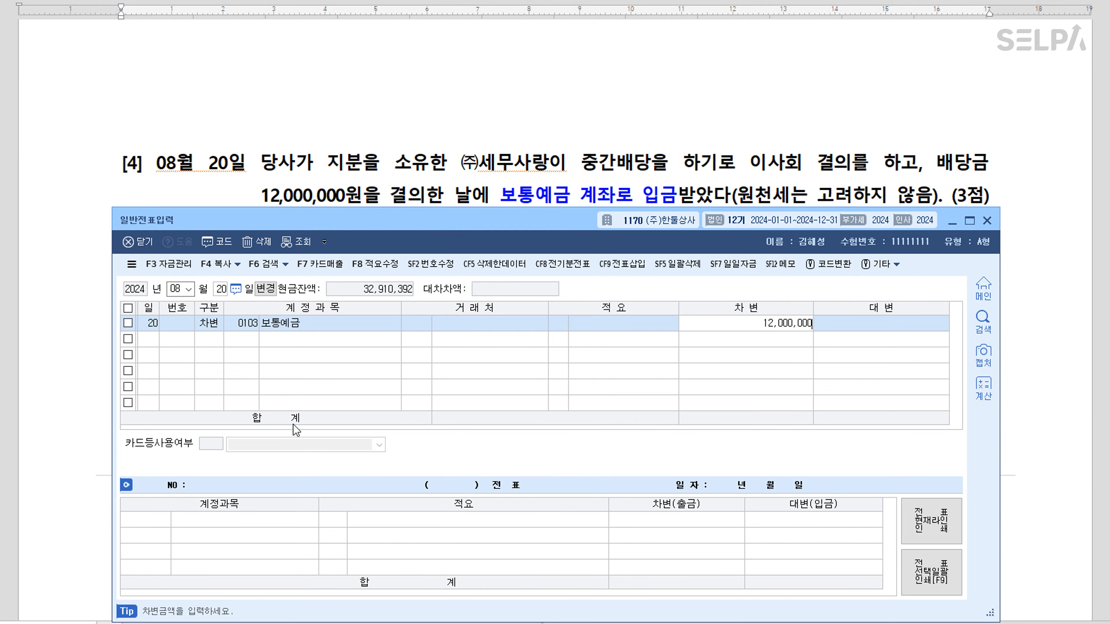
{"action": "key", "text": "Return"}
Credit 배당금수익 (0903), found by searching 배당, to balance the voucher
{"action": "type", "text": "4"}
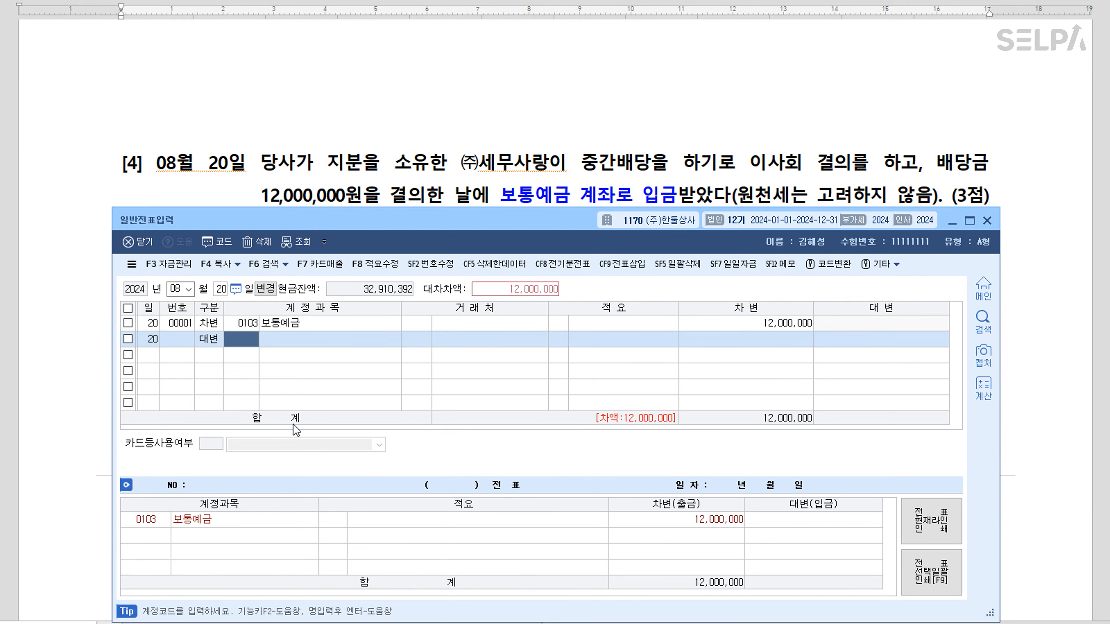
{"action": "type", "text": "배당"}
{"action": "key", "text": "Return"}
{"action": "key", "text": "Down"}
{"action": "key", "text": "Down"}
{"action": "key", "text": "Down"}
{"action": "key", "text": "Down"}
{"action": "key", "text": "Down"}
{"action": "key", "text": "Down"}
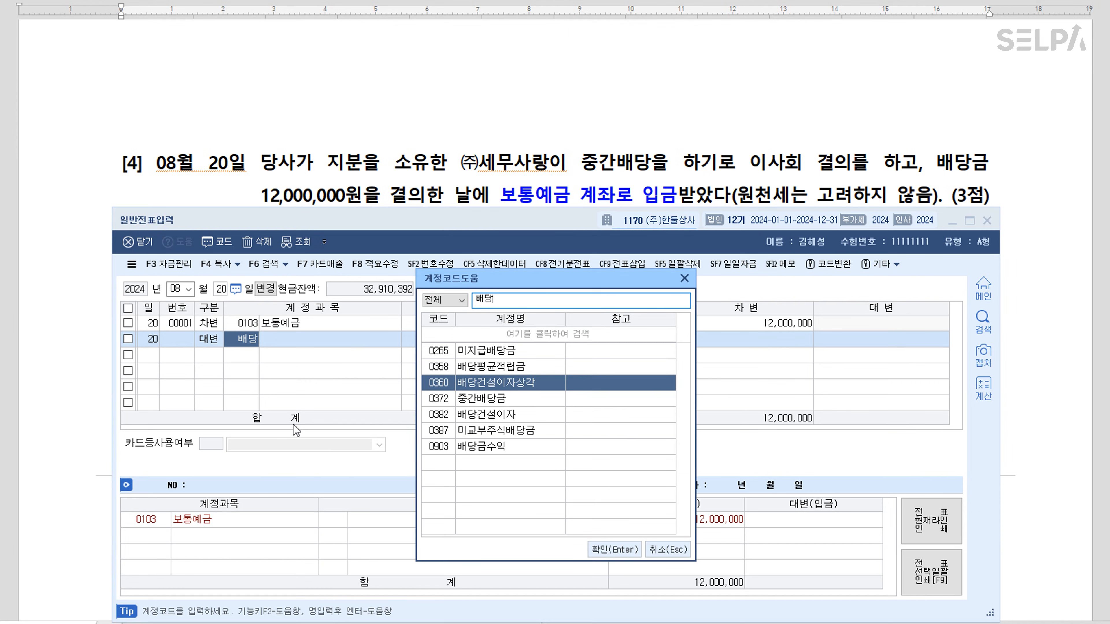
{"action": "key", "text": "Return"}
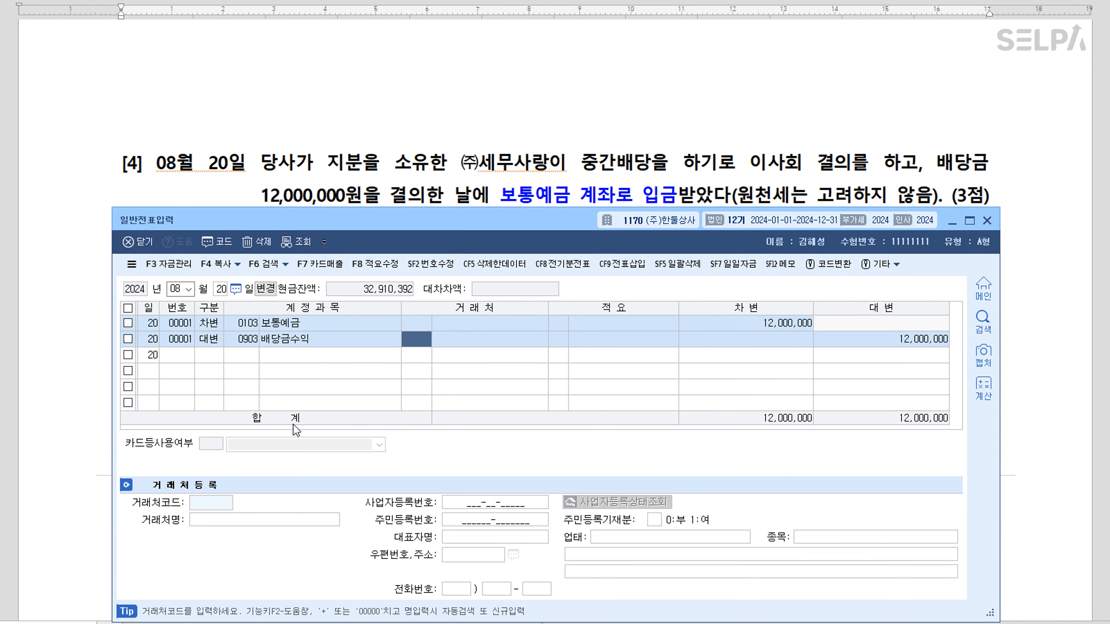
{"action": "key", "text": "Return"}
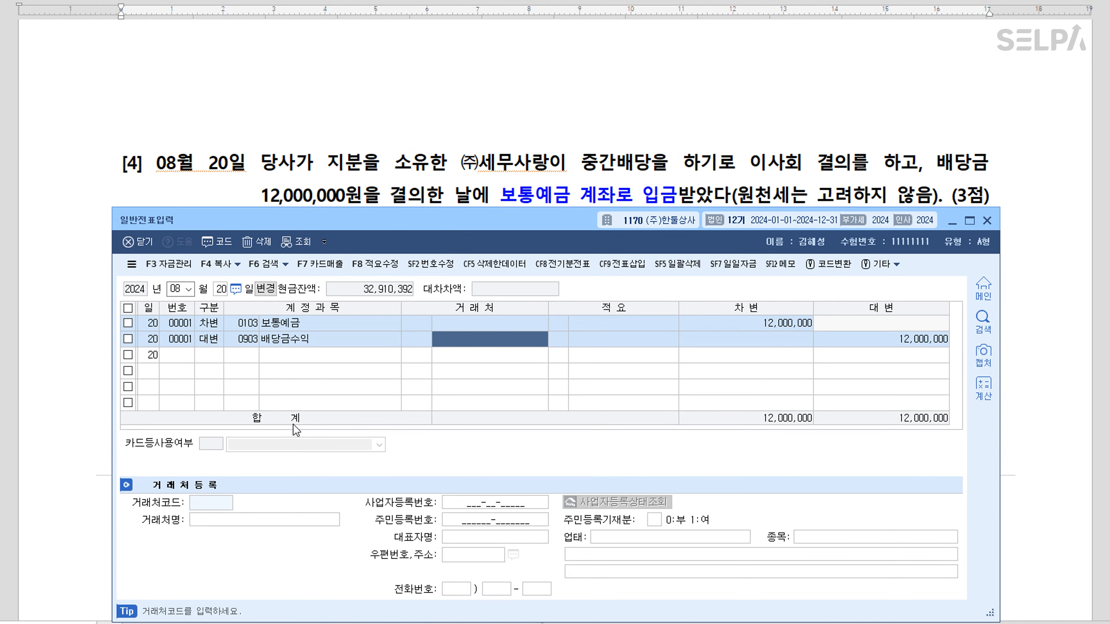
Back in the exam document, mark the phrase 제2기 확정신고기간
{"action": "left_click", "coordinate": [496, 186]}
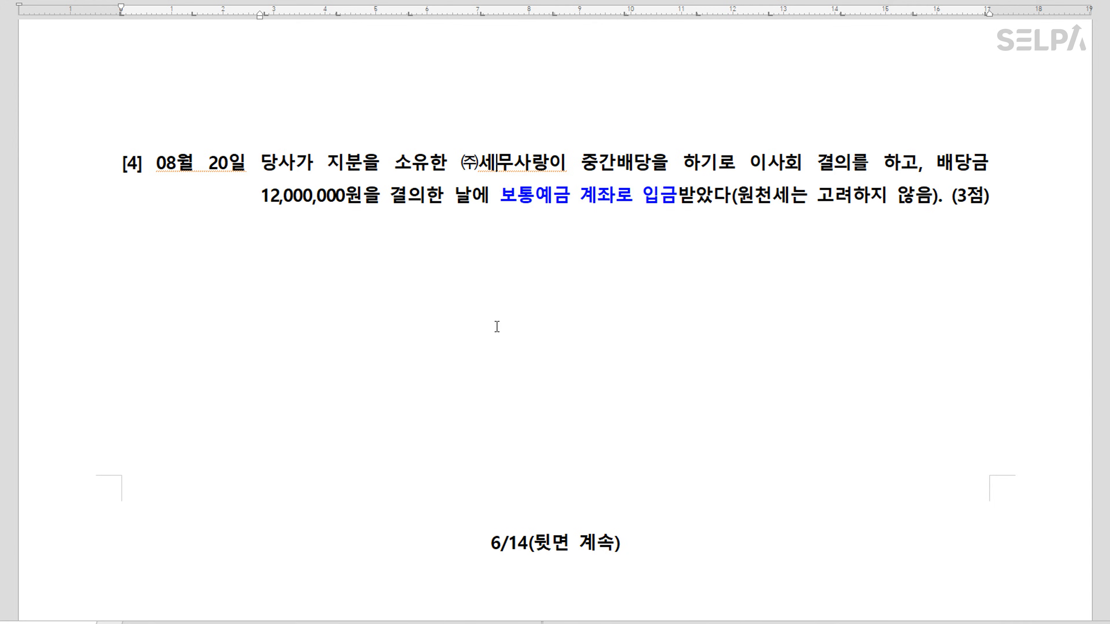
{"action": "scroll", "coordinate": [494, 296], "scroll_direction": "down", "scroll_amount": 6}
{"action": "scroll", "coordinate": [599, 331], "scroll_direction": "down", "scroll_amount": 3}
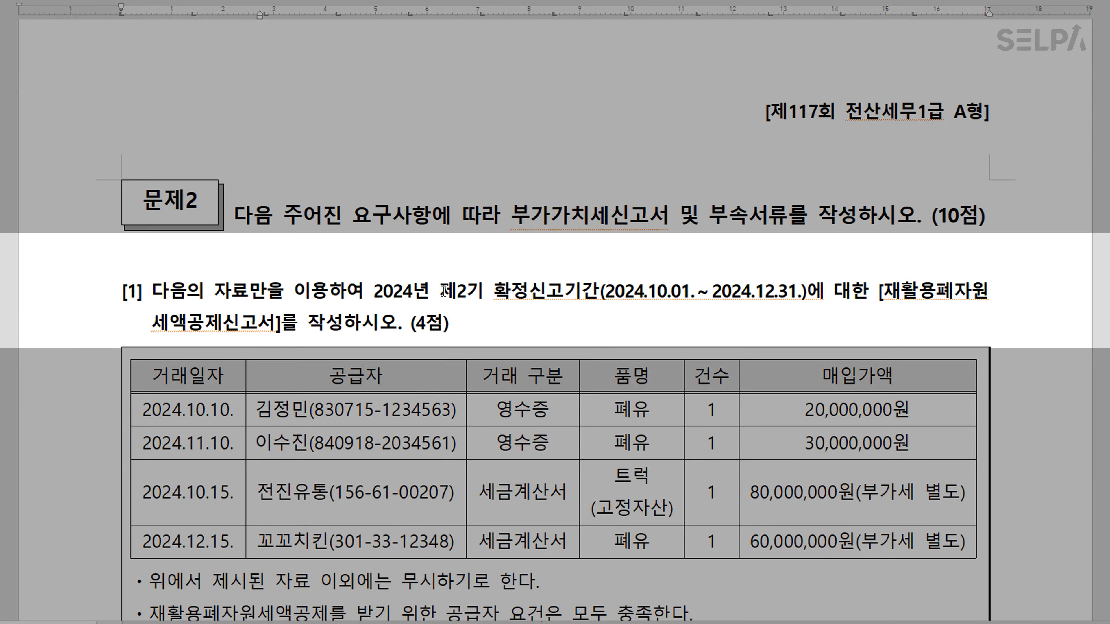
{"action": "left_click_drag", "start_coordinate": [439, 291], "coordinate": [598, 289]}
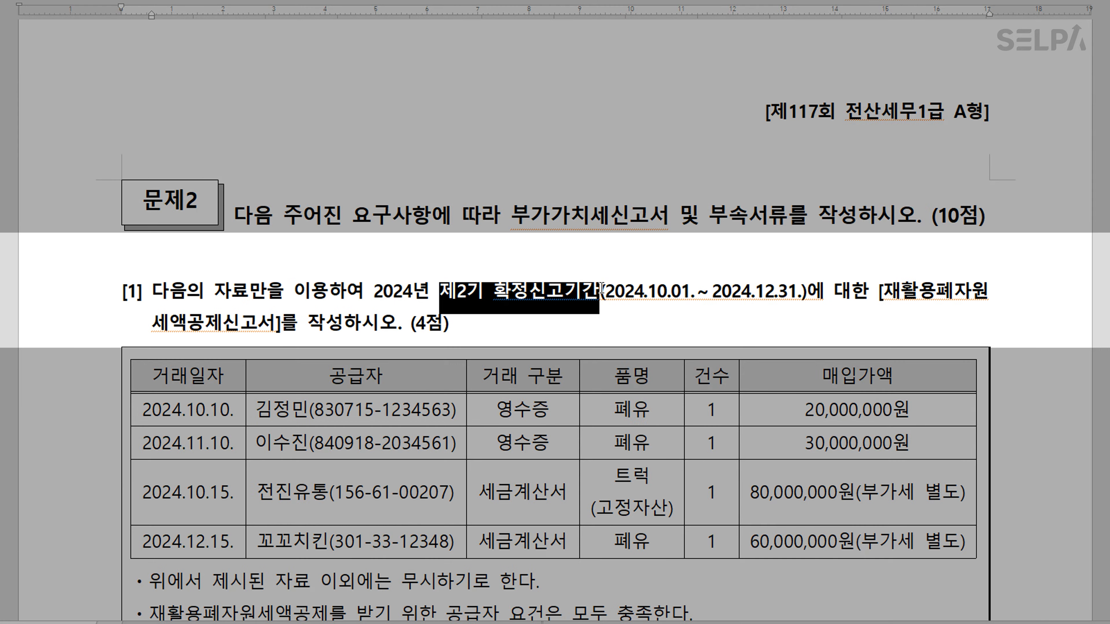
{"action": "left_click", "coordinate": [756, 328]}
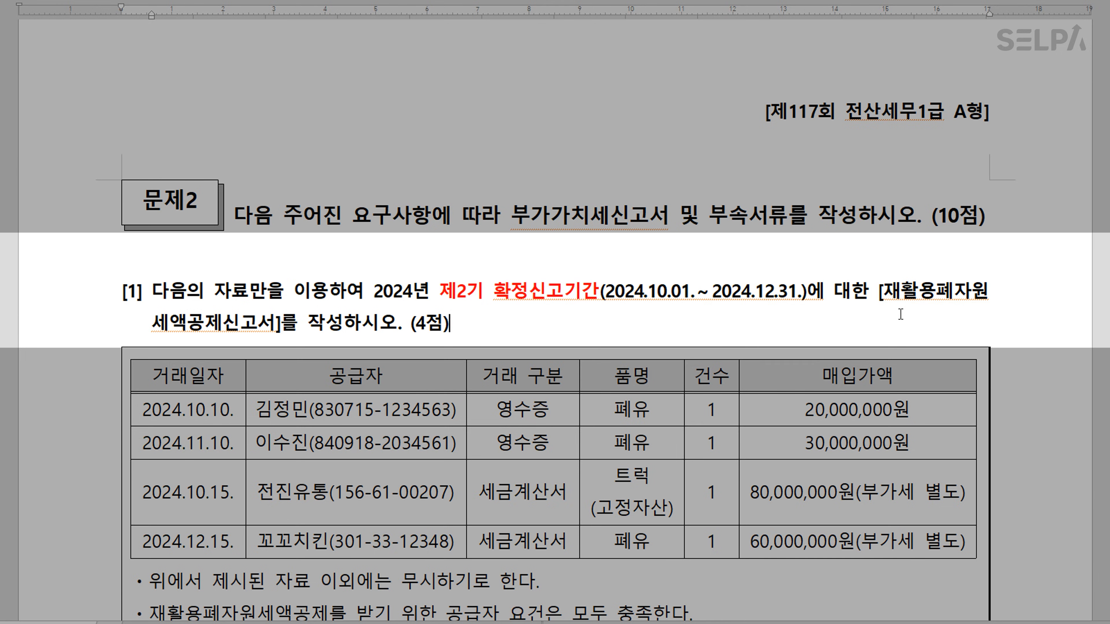
Colour the report name 재활용폐자원 세액공제신고서 blue
{"action": "left_click_drag", "start_coordinate": [888, 300], "coordinate": [277, 341]}
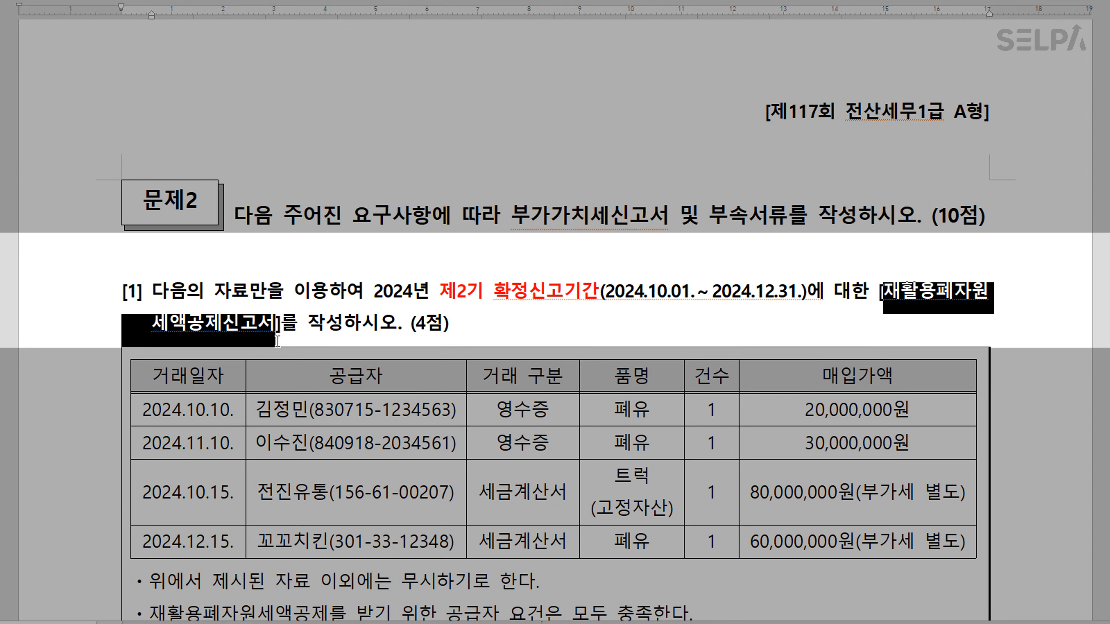
{"action": "key", "text": "ctrl+m"}
{"action": "key", "text": "b"}
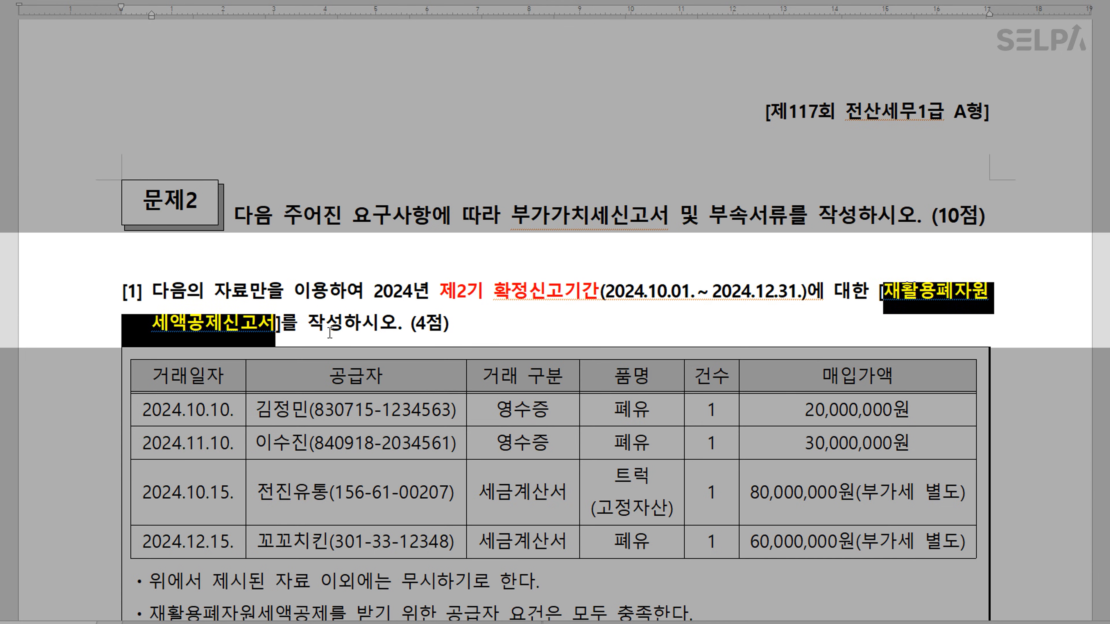
{"action": "left_click", "coordinate": [377, 326]}
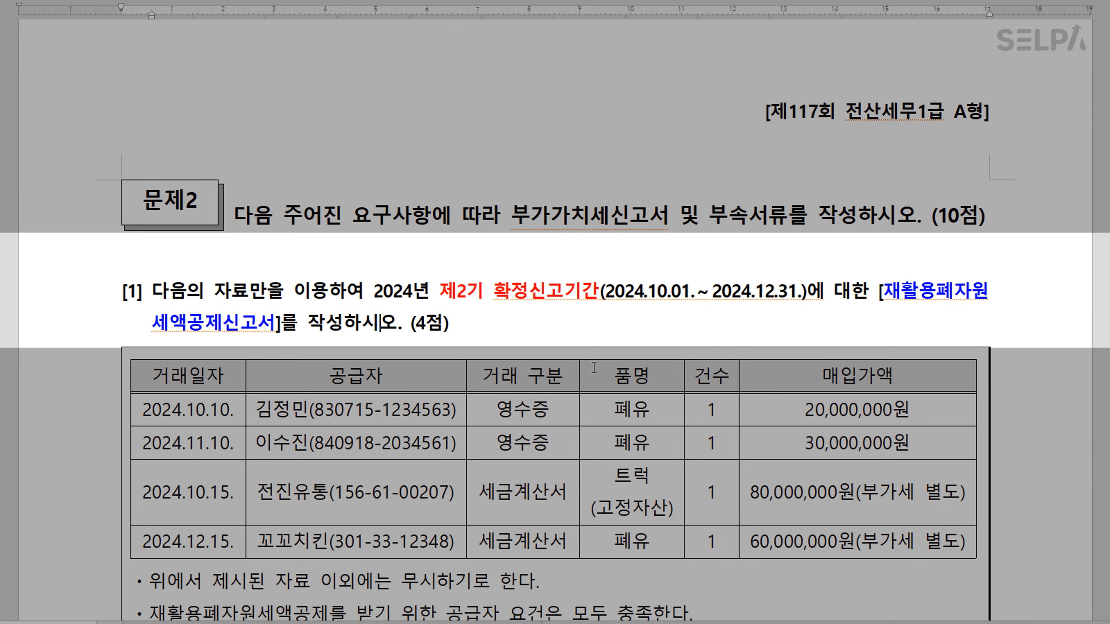
Colour the bracketed note about no preliminary-period sales blue
{"action": "scroll", "coordinate": [595, 367], "scroll_direction": "down", "scroll_amount": 3}
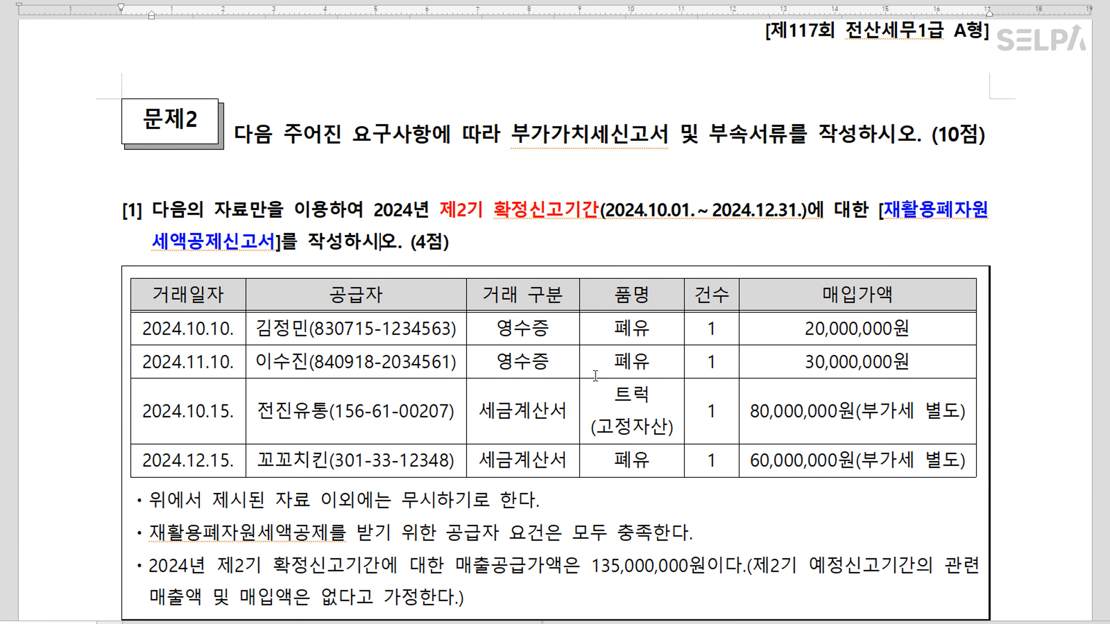
{"action": "scroll", "coordinate": [595, 376], "scroll_direction": "down", "scroll_amount": 3}
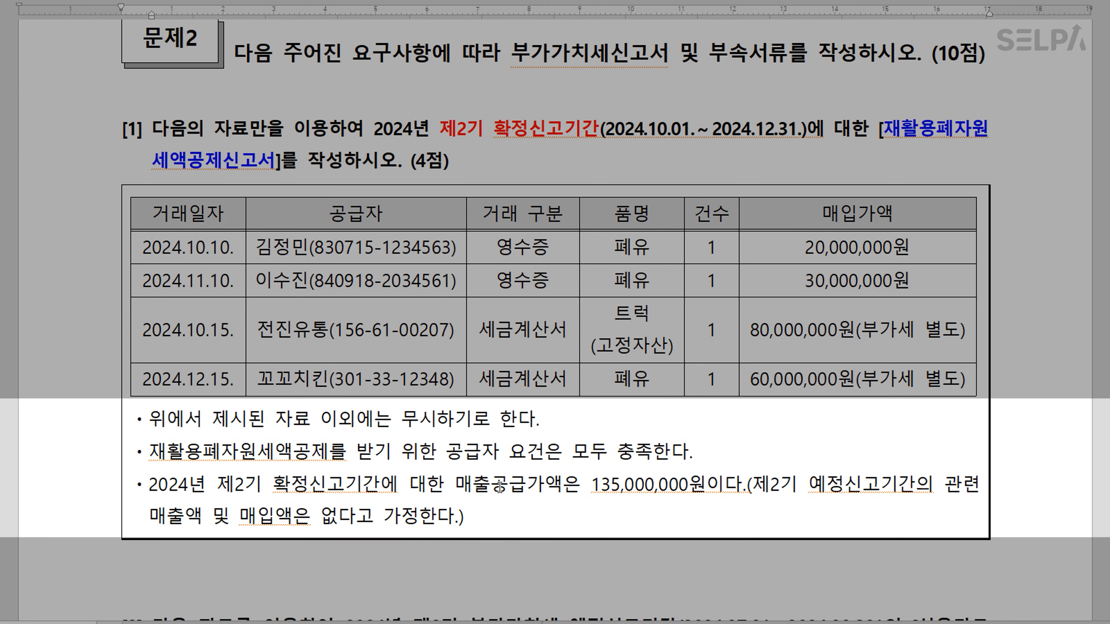
{"action": "left_click", "coordinate": [661, 490]}
{"action": "left_click_drag", "start_coordinate": [752, 484], "coordinate": [457, 517]}
{"action": "key", "text": "ctrl+m"}
{"action": "key", "text": "b"}
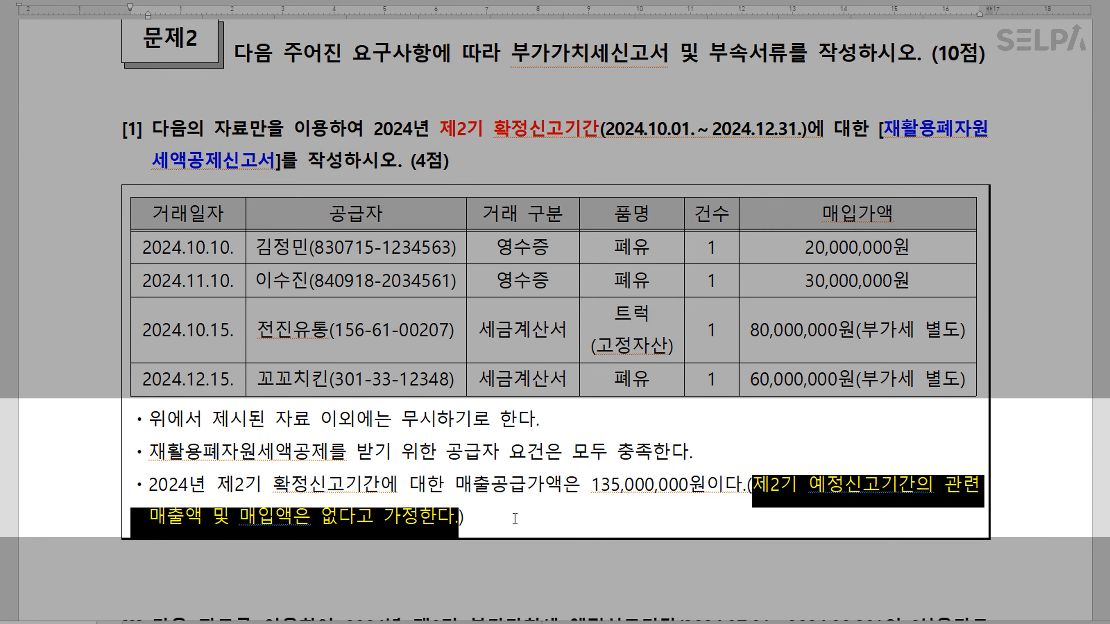
{"action": "left_click", "coordinate": [515, 519]}
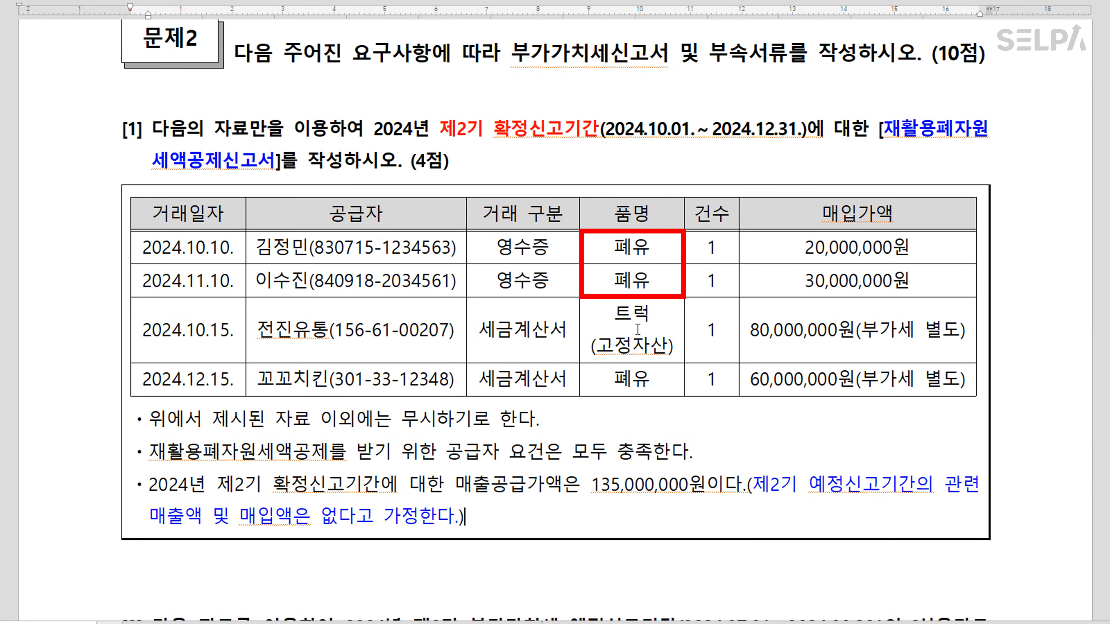
Strike through the 2024.10.15 row and colour 세금계산서 in the 2024.12.15 row red
{"action": "left_click_drag", "start_coordinate": [206, 329], "coordinate": [862, 350]}
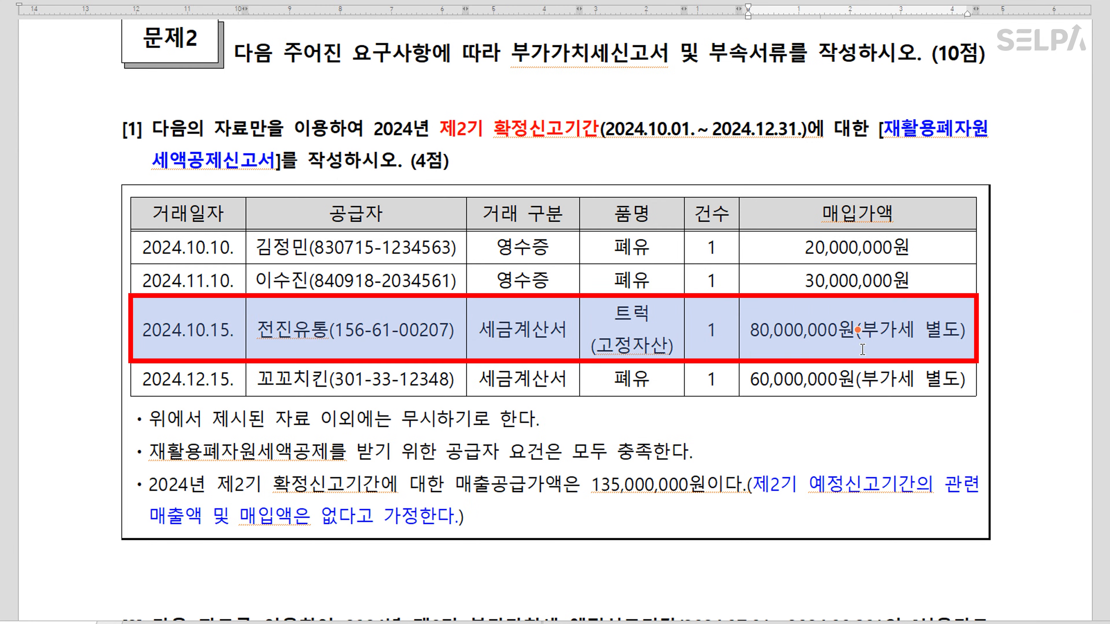
{"action": "left_click", "coordinate": [477, 2]}
{"action": "left_click", "coordinate": [610, 378]}
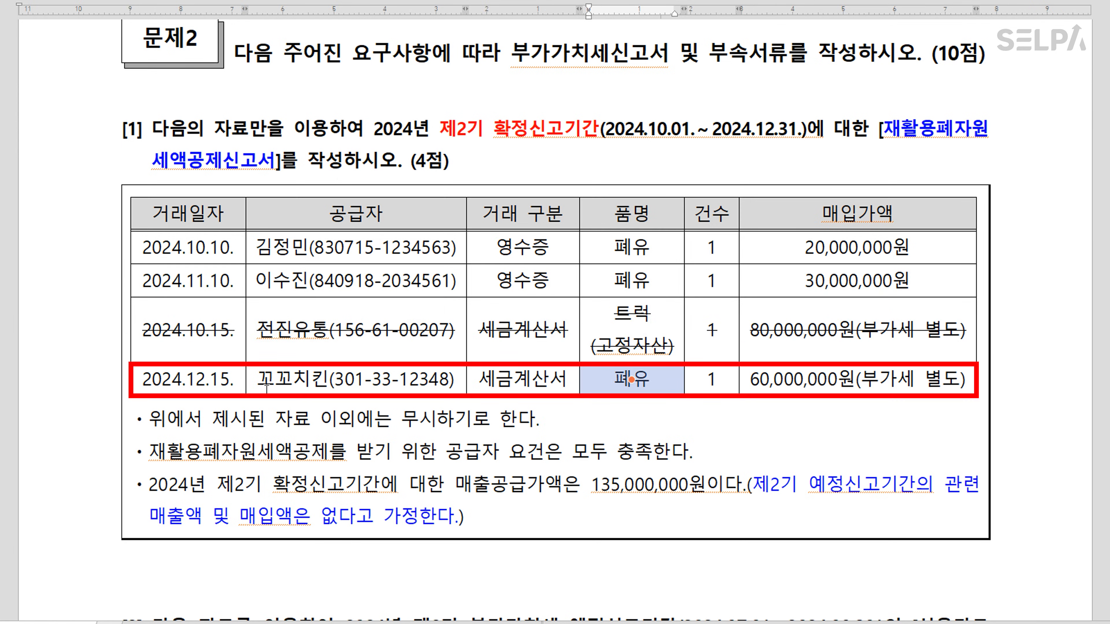
{"action": "left_click", "coordinate": [675, 422]}
{"action": "left_click_drag", "start_coordinate": [568, 380], "coordinate": [480, 383]}
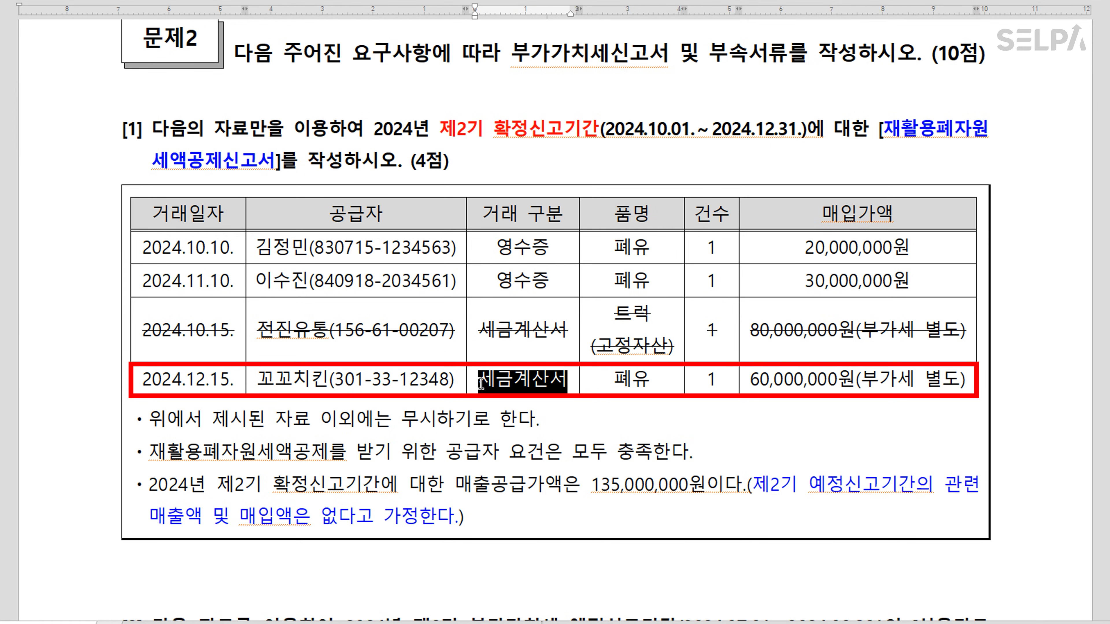
{"action": "key", "text": "ctrl+m"}
{"action": "key", "text": "r"}
{"action": "left_click", "coordinate": [582, 417]}
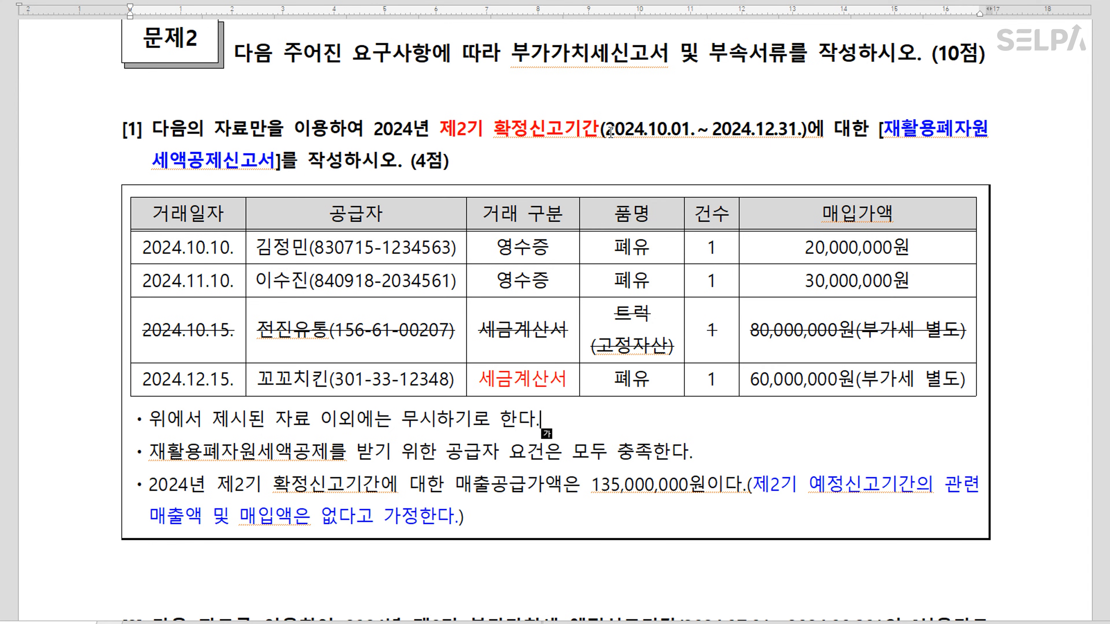
Add '>> 정산' after 확정신고기간 in line [1], then return to KcLep's deduction form
{"action": "left_click", "coordinate": [682, 145]}
{"action": "type", "text": ">> "}
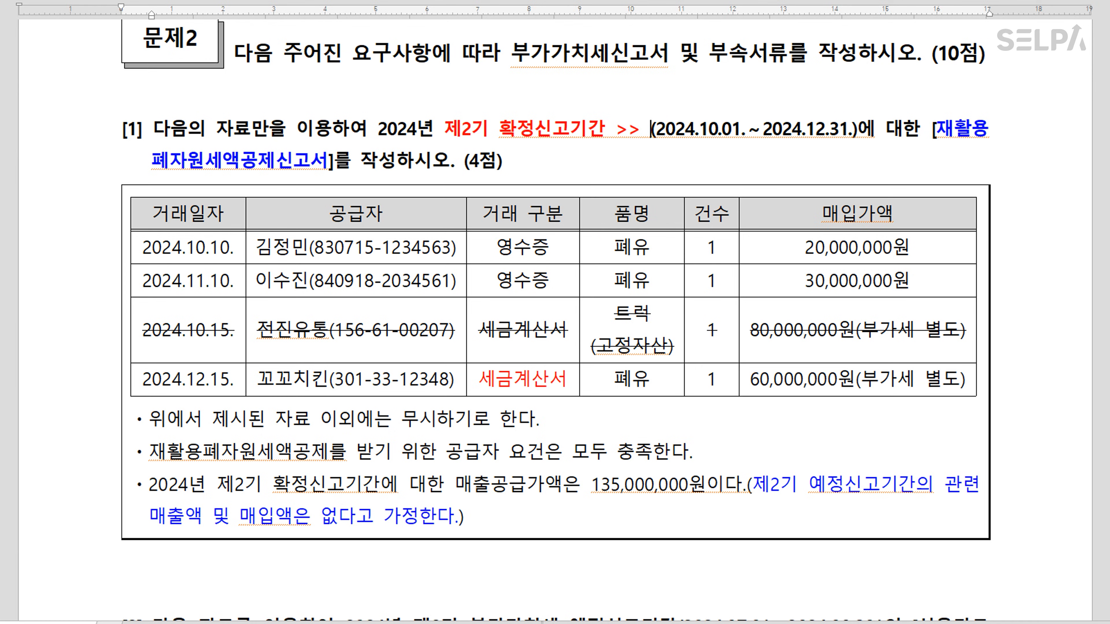
{"action": "type", "text": "정산"}
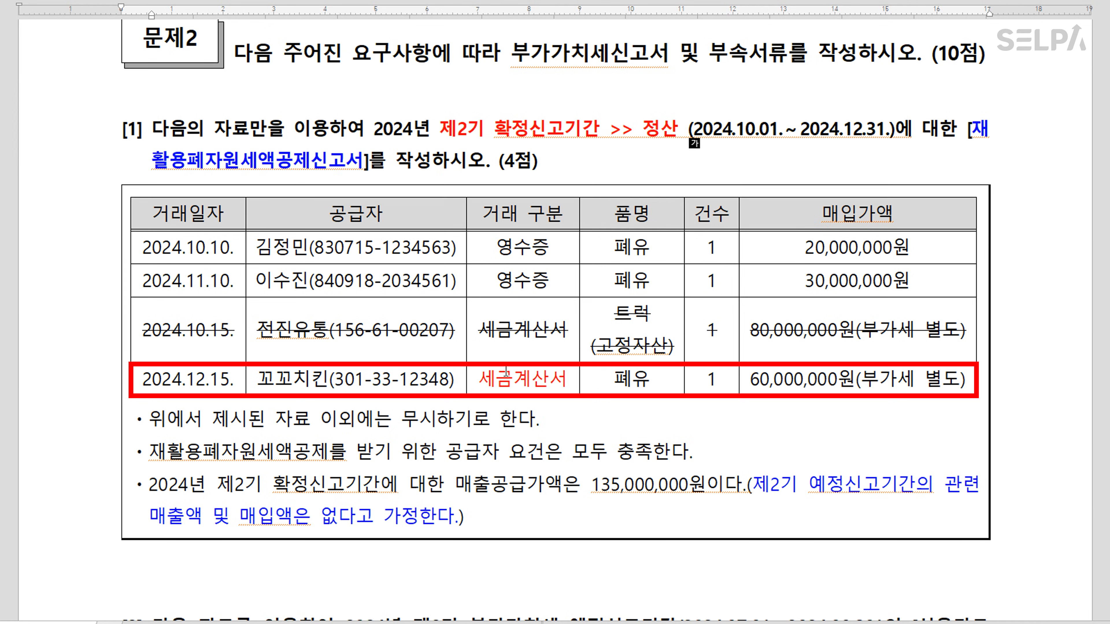
{"action": "key", "text": "alt+Tab"}
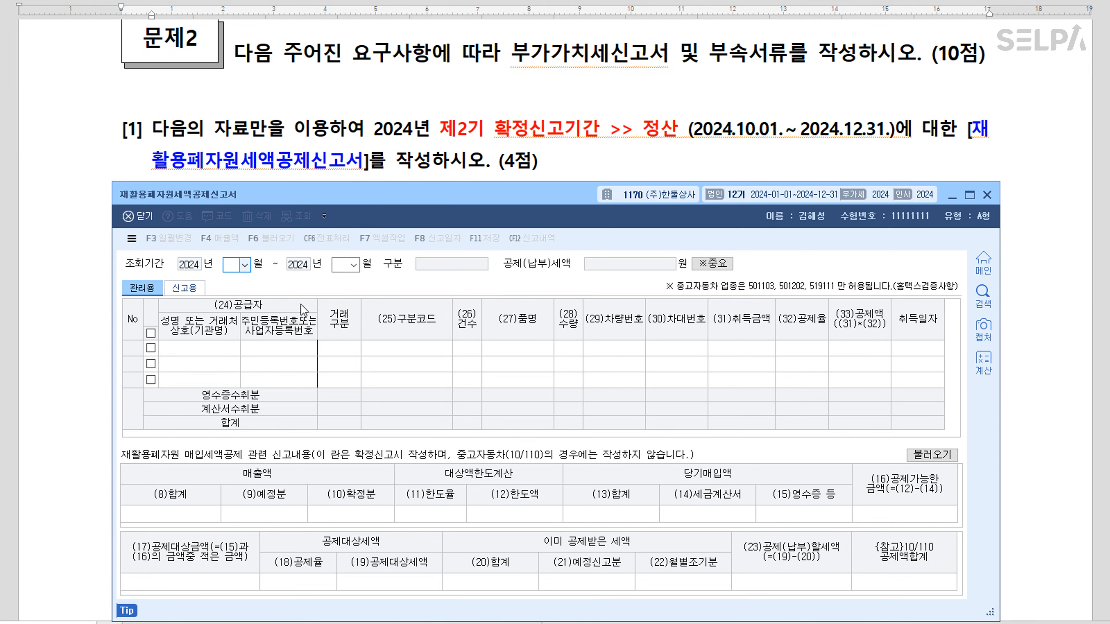
Set the period to months 10–12 and pick the first supplier from the customer lookup
{"action": "type", "text": "10"}
{"action": "type", "text": "12"}
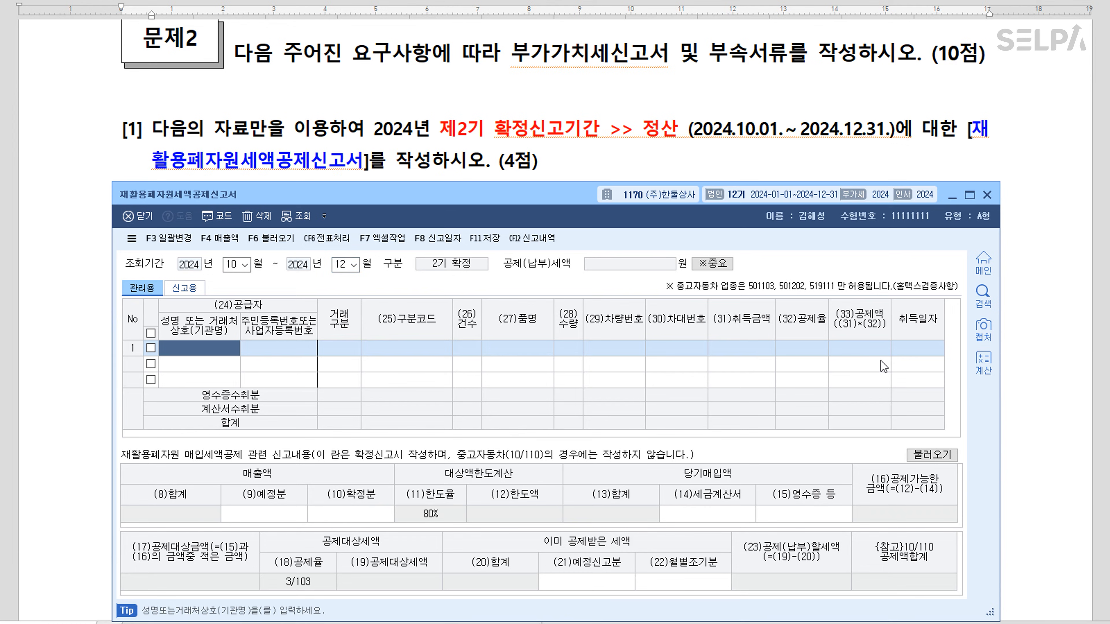
{"action": "scroll", "coordinate": [637, 118], "scroll_direction": "down", "scroll_amount": 1}
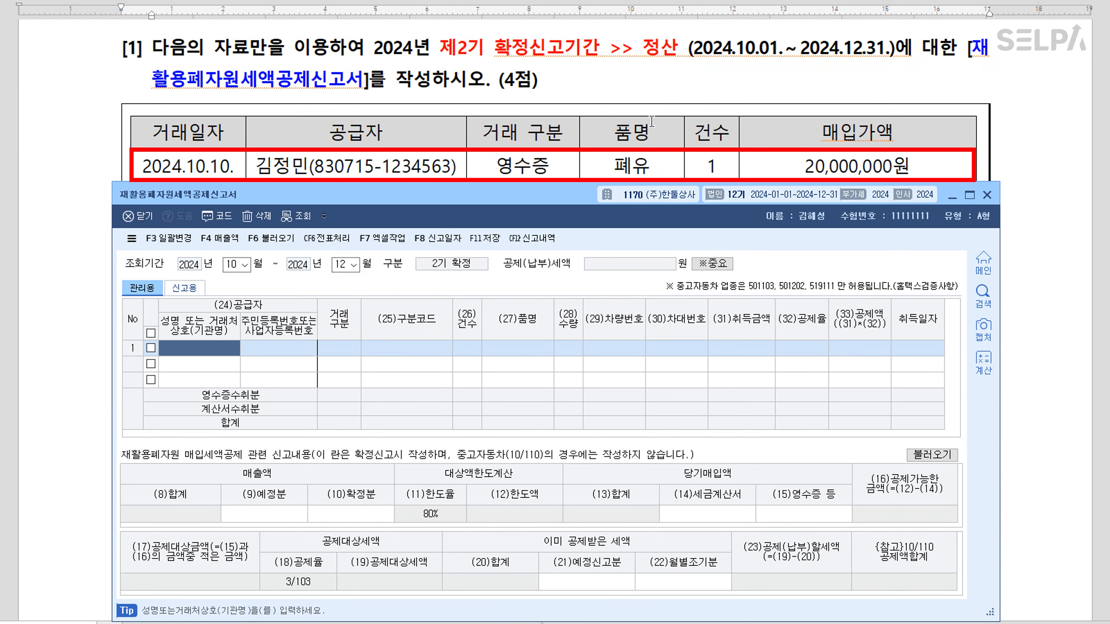
{"action": "key", "text": "F2"}
{"action": "type", "text": "김정"}
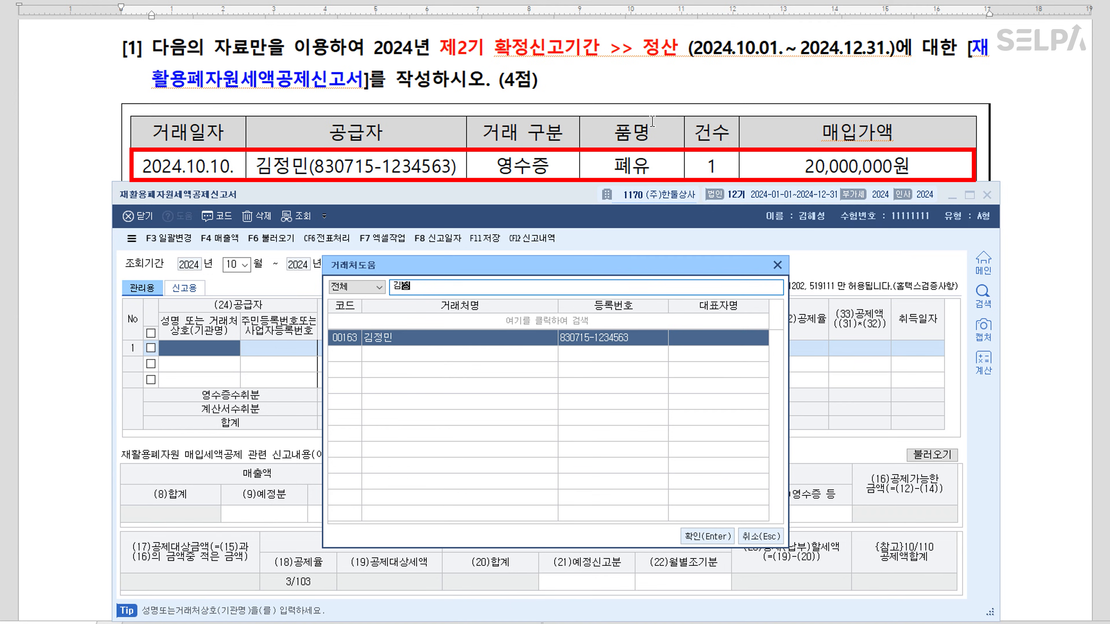
{"action": "key", "text": "Return"}
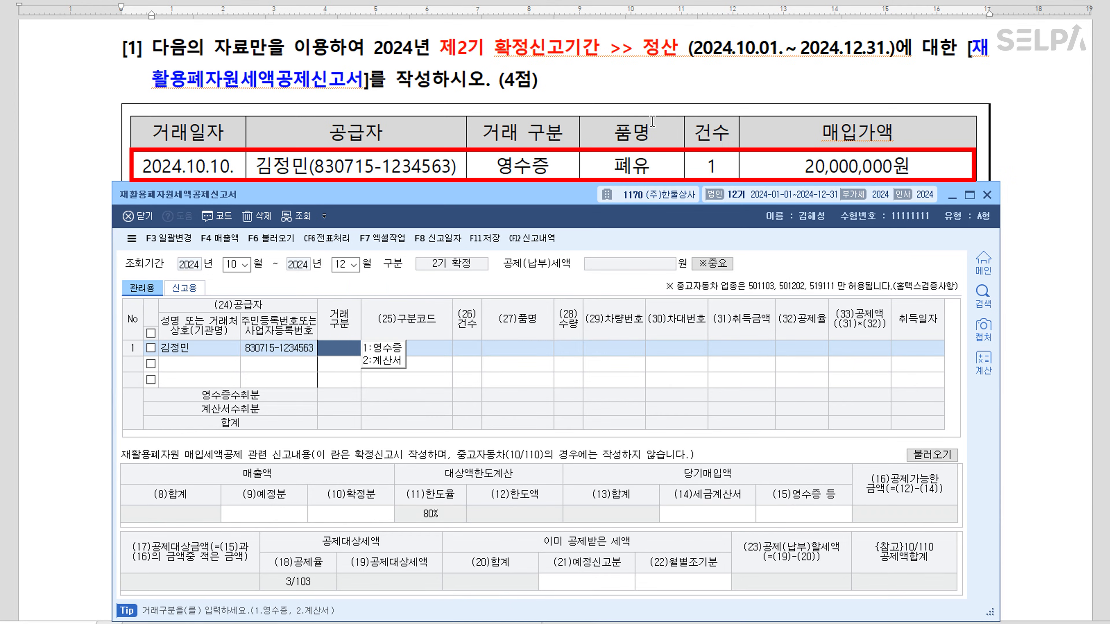
Record row 1 as a 1.영수증, code 2 폐유 purchase, quantity 1, amount 20,000,000
{"action": "type", "text": "1.영수증"}
{"action": "key", "text": "Return"}
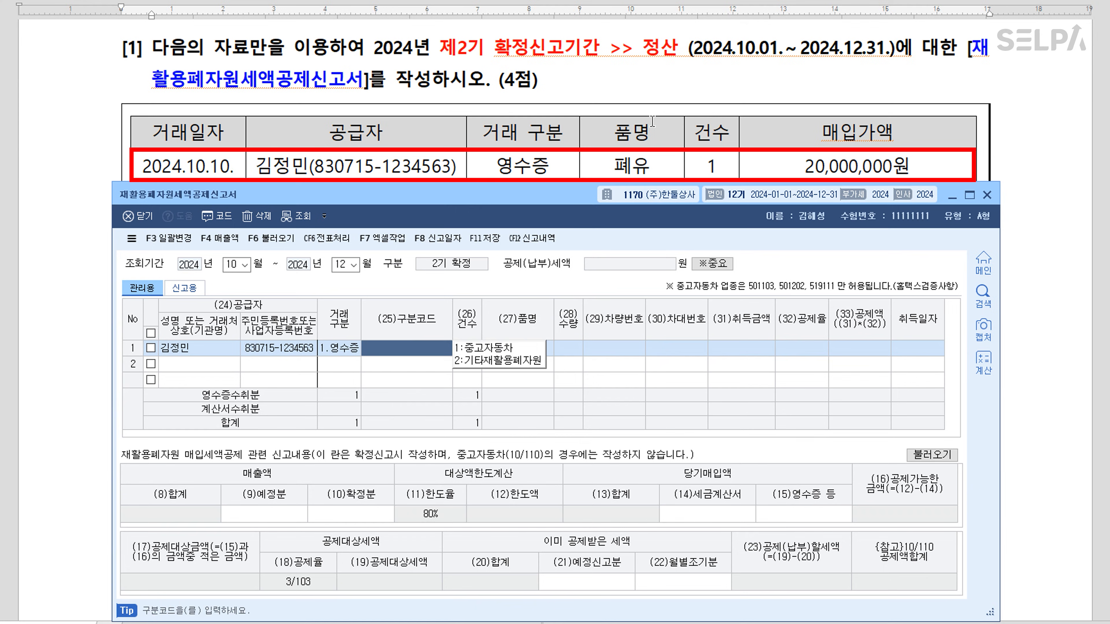
{"action": "type", "text": "2"}
{"action": "key", "text": "Return"}
{"action": "key", "text": "Return"}
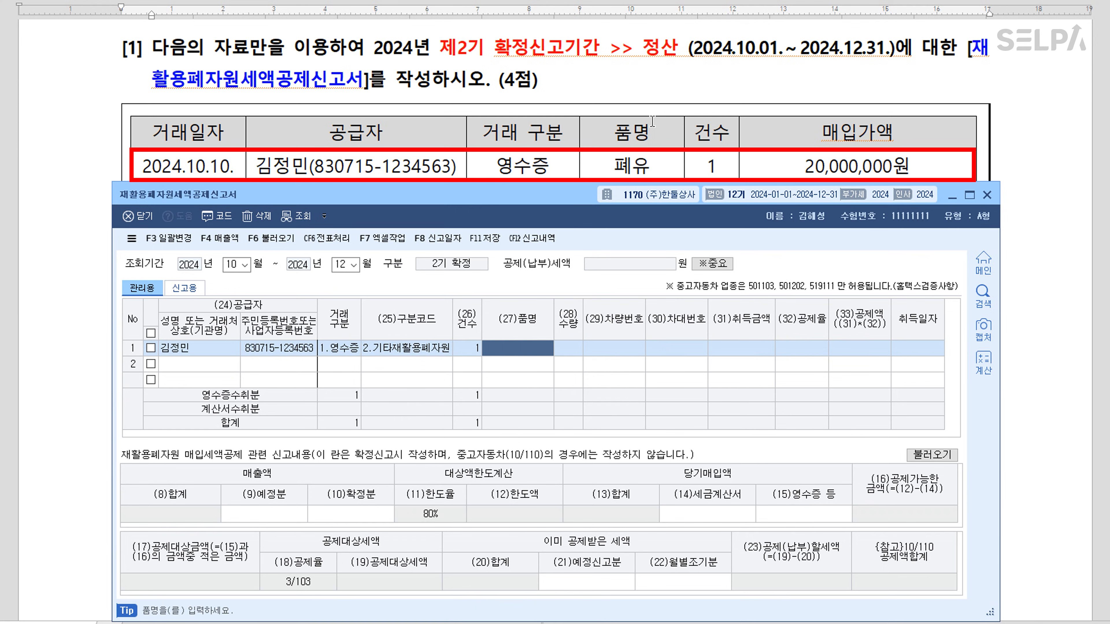
{"action": "type", "text": "폐유"}
{"action": "key", "text": "Return"}
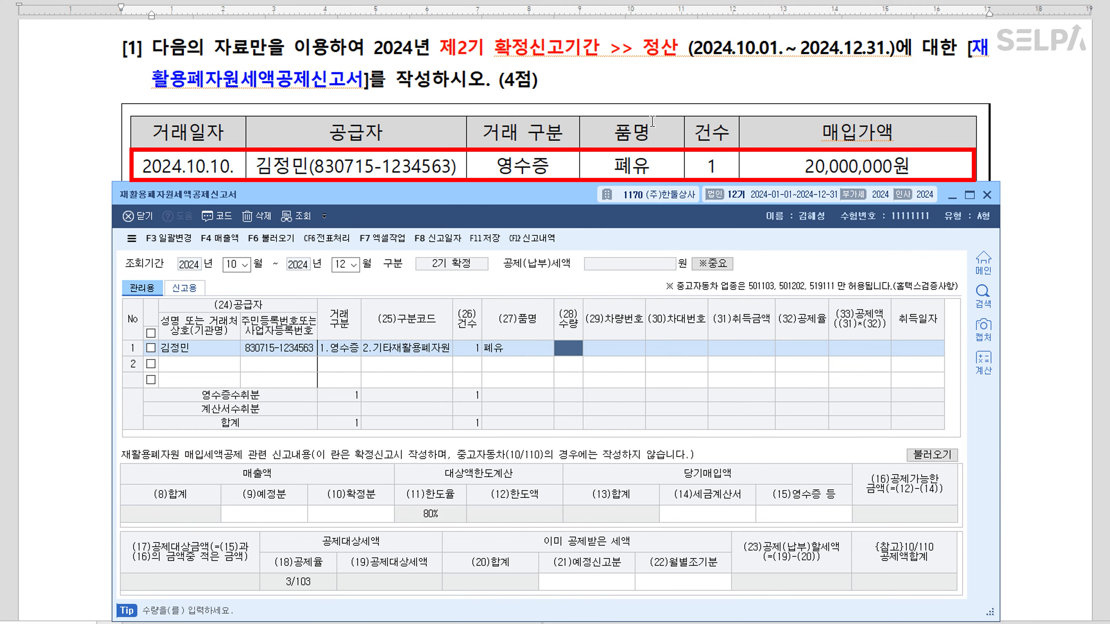
{"action": "type", "text": "1"}
{"action": "key", "text": "Return"}
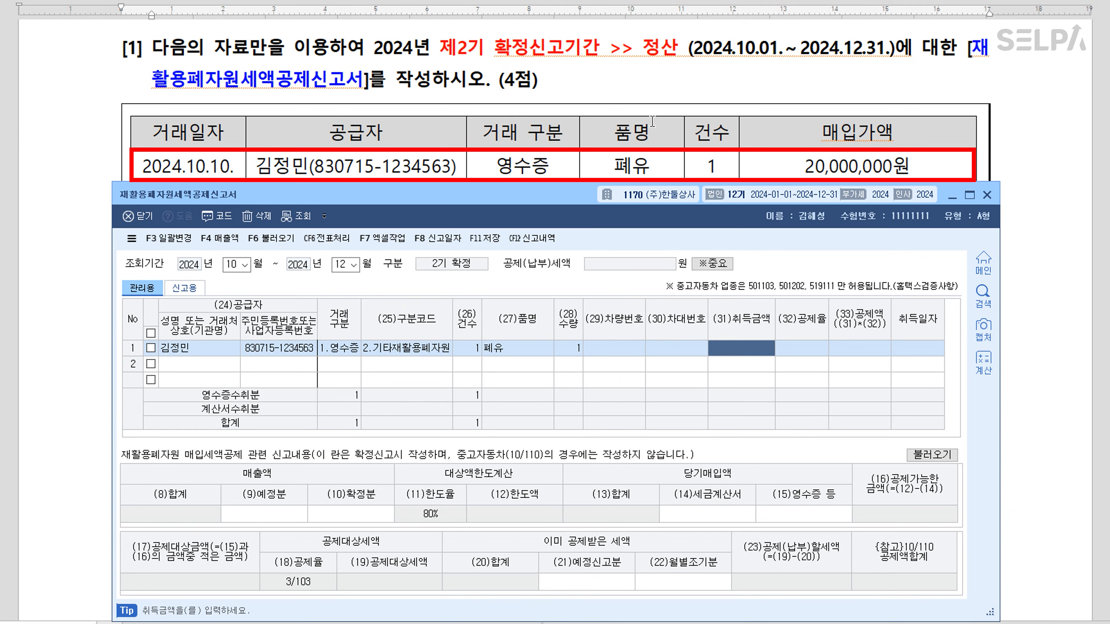
{"action": "type", "text": "20000000"}
{"action": "key", "text": "Return"}
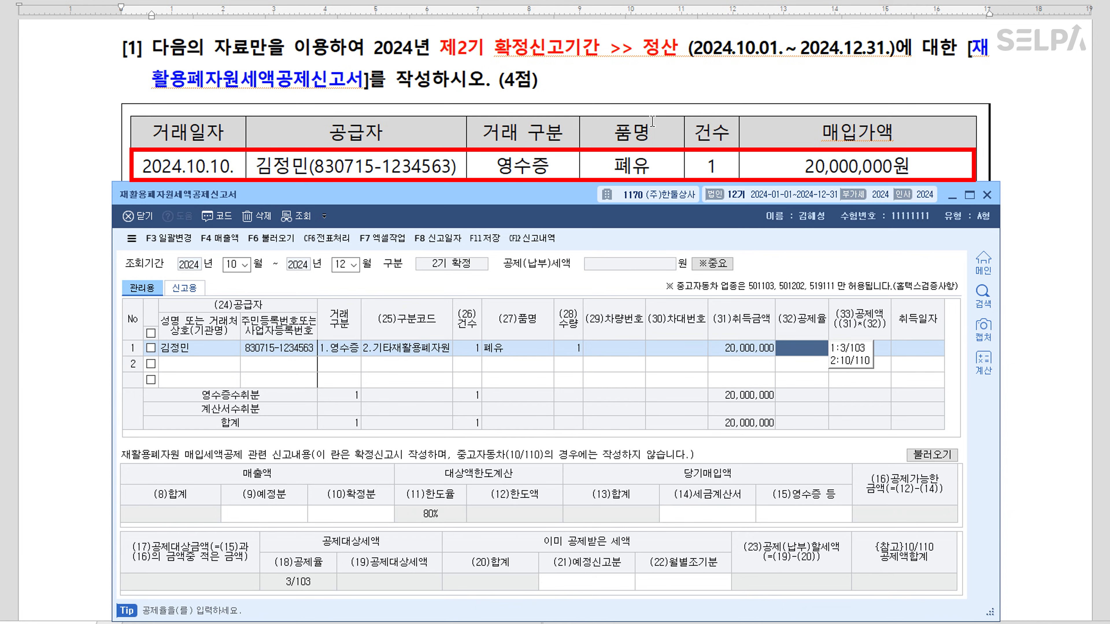
Apply the 3/103 deduction rate and acquisition date 2024-10-10 to row 1
{"action": "type", "text": "1"}
{"action": "key", "text": "Return"}
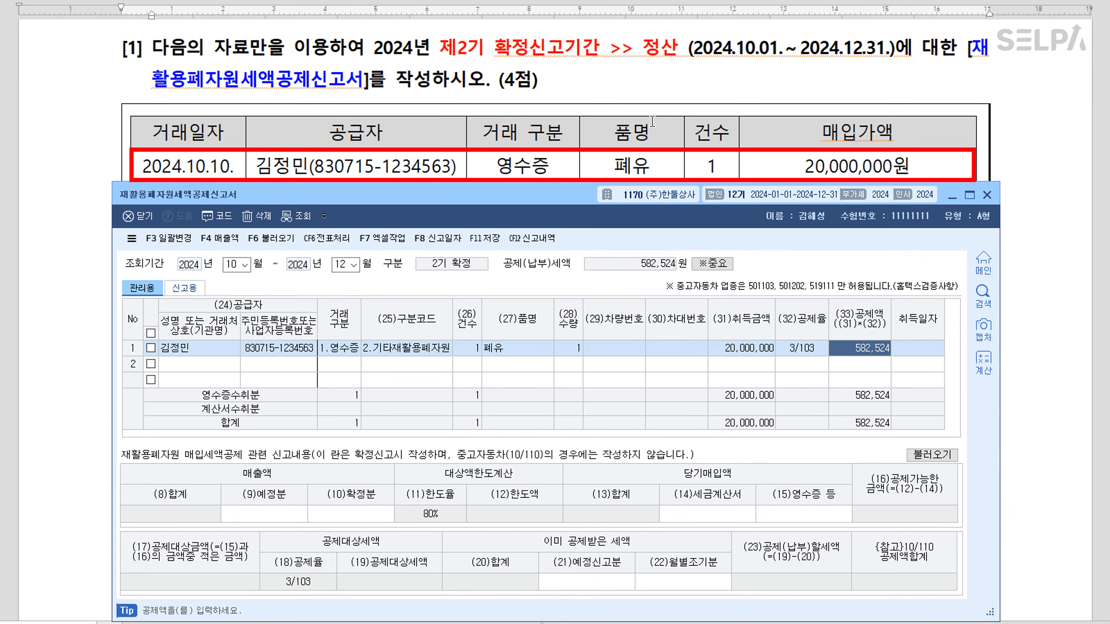
{"action": "key", "text": "Return"}
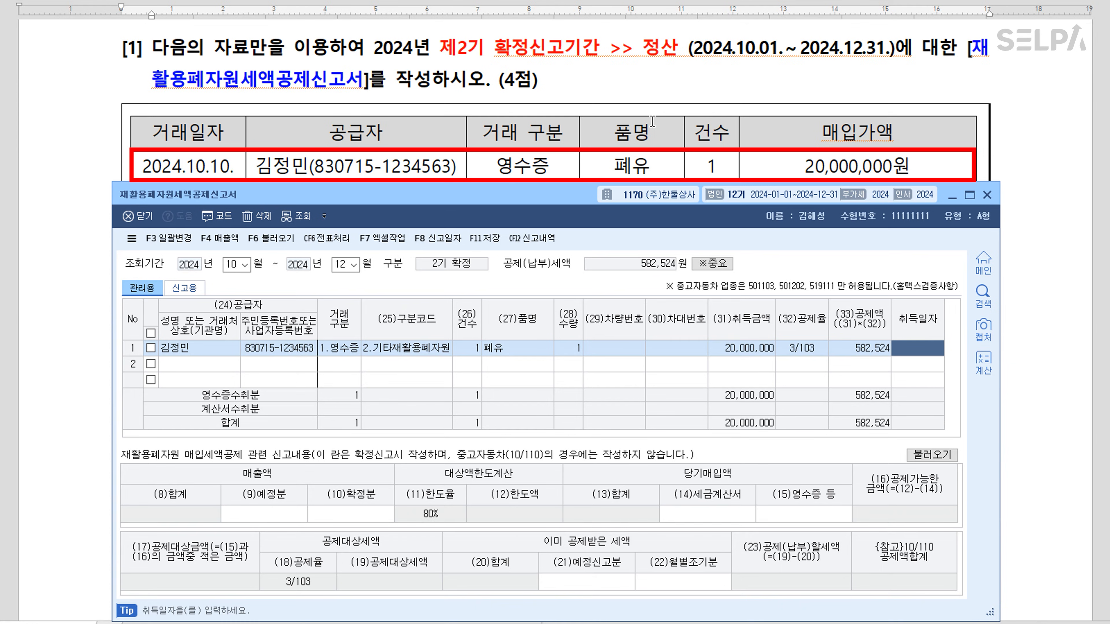
{"action": "type", "text": "2024-10-10"}
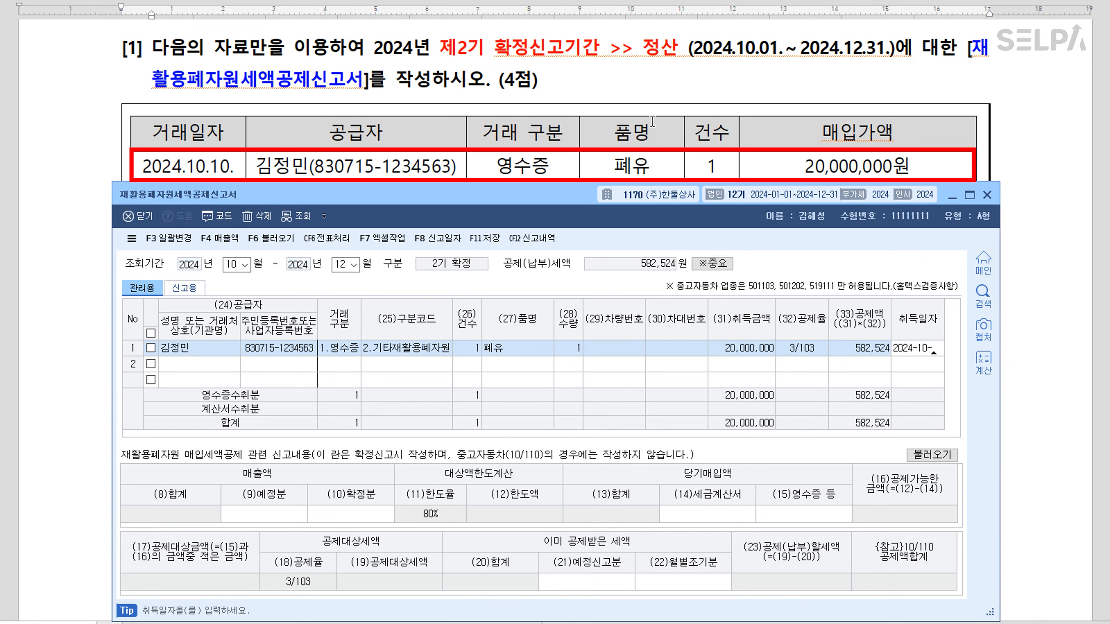
{"action": "key", "text": "Return"}
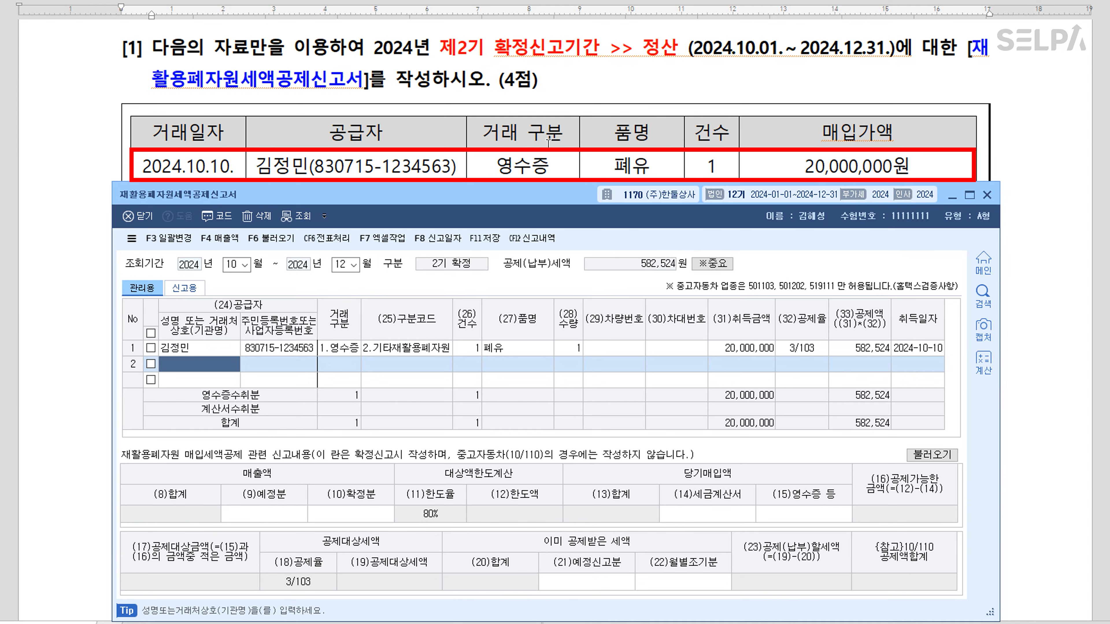
{"action": "scroll", "coordinate": [553, 141], "scroll_direction": "down", "scroll_amount": 2}
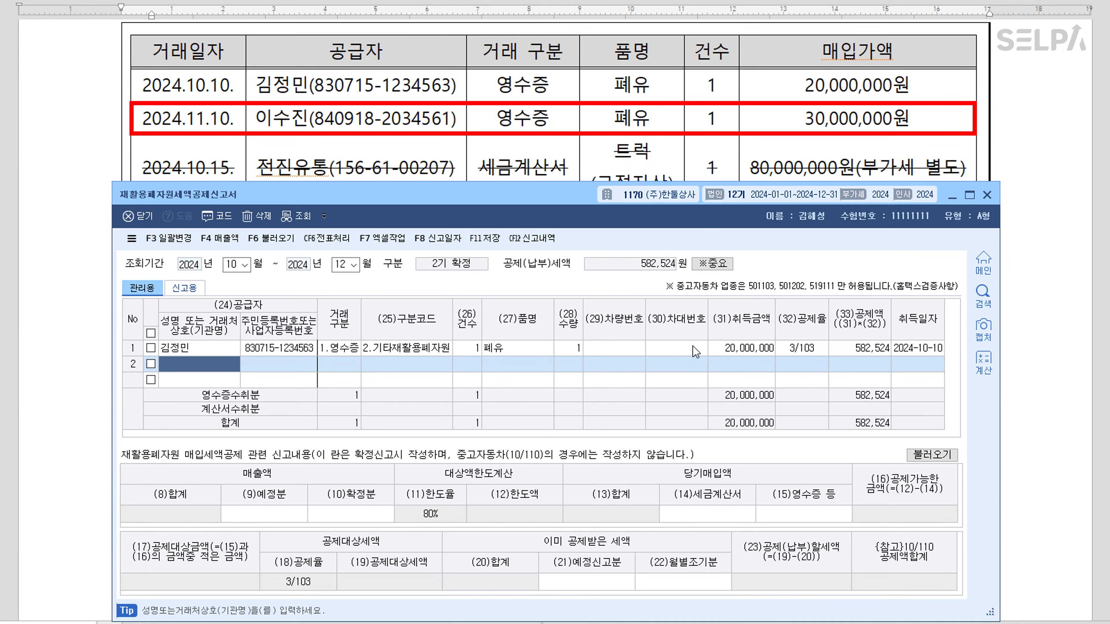
Start row 2 with the second supplier, type 영수증, other recycled resources, item 폐유
{"action": "key", "text": "F2"}
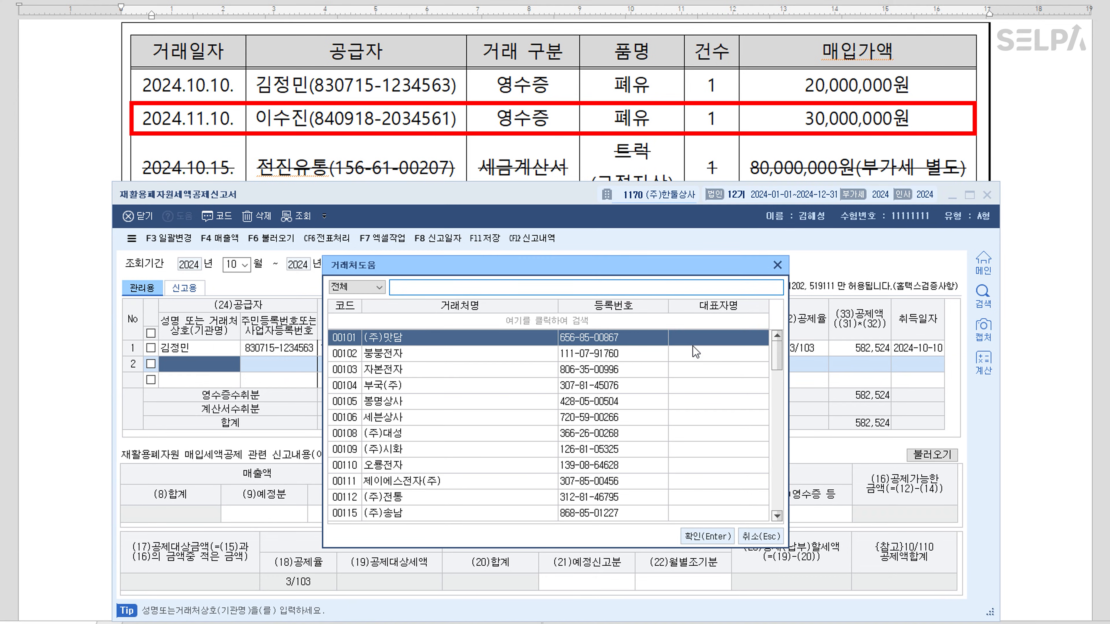
{"action": "type", "text": "이수"}
{"action": "key", "text": "Return"}
{"action": "key", "text": "Return"}
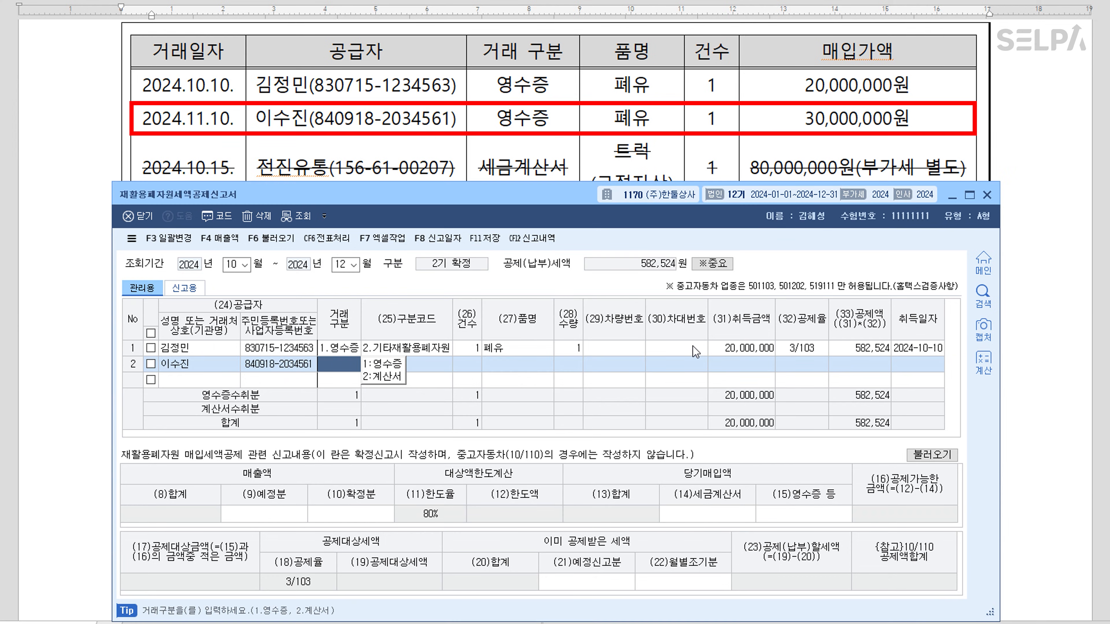
{"action": "type", "text": "1"}
{"action": "key", "text": "Return"}
{"action": "key", "text": "Return"}
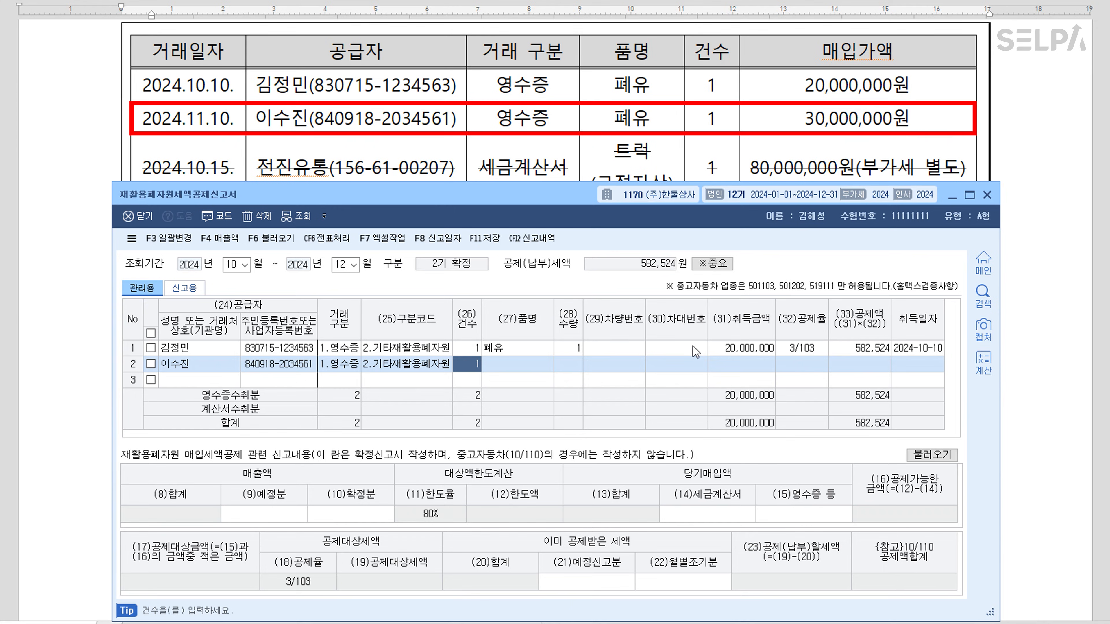
{"action": "key", "text": "Return"}
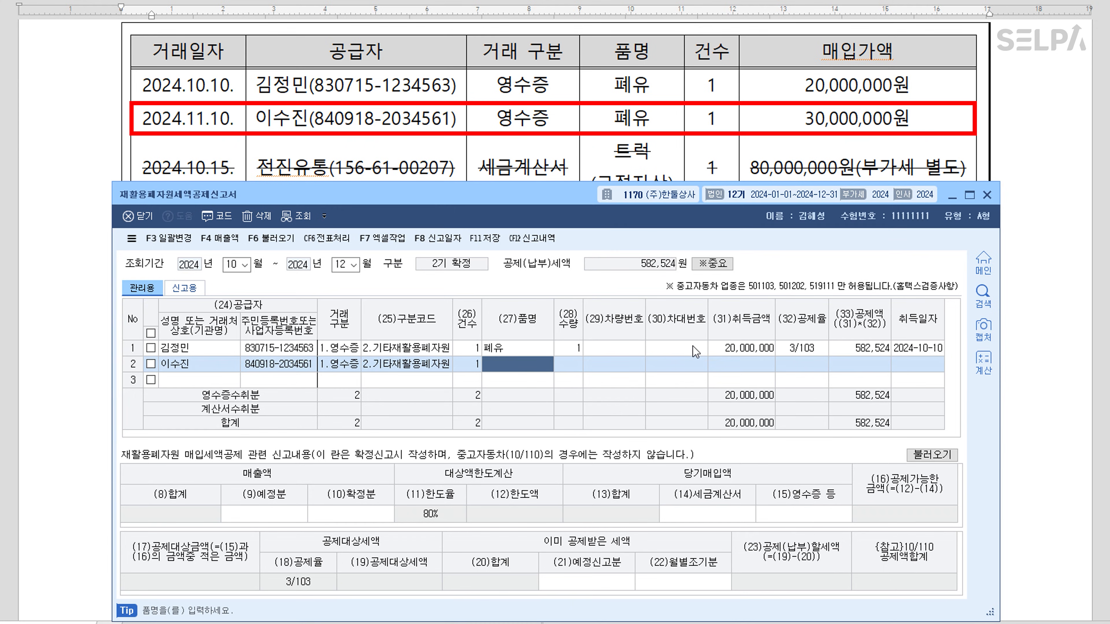
{"action": "type", "text": "폐유"}
{"action": "key", "text": "Return"}
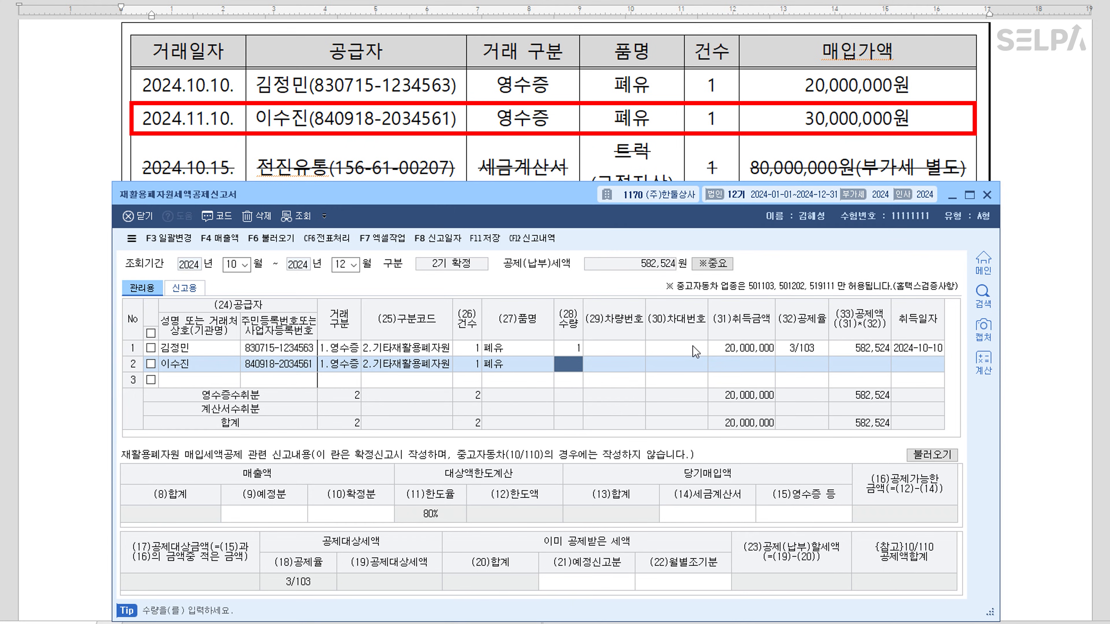
Give row 2 quantity 1, amount 30,000,000, rate 3/103 and date 2024-11-10
{"action": "type", "text": "1"}
{"action": "key", "text": "Return"}
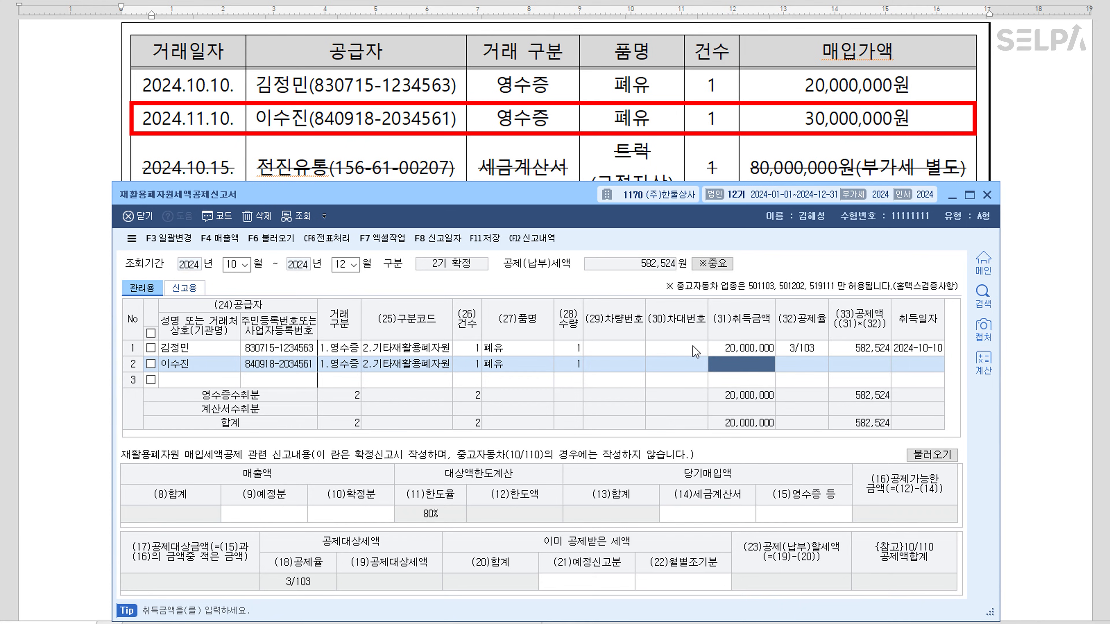
{"action": "type", "text": "30000000"}
{"action": "key", "text": "Return"}
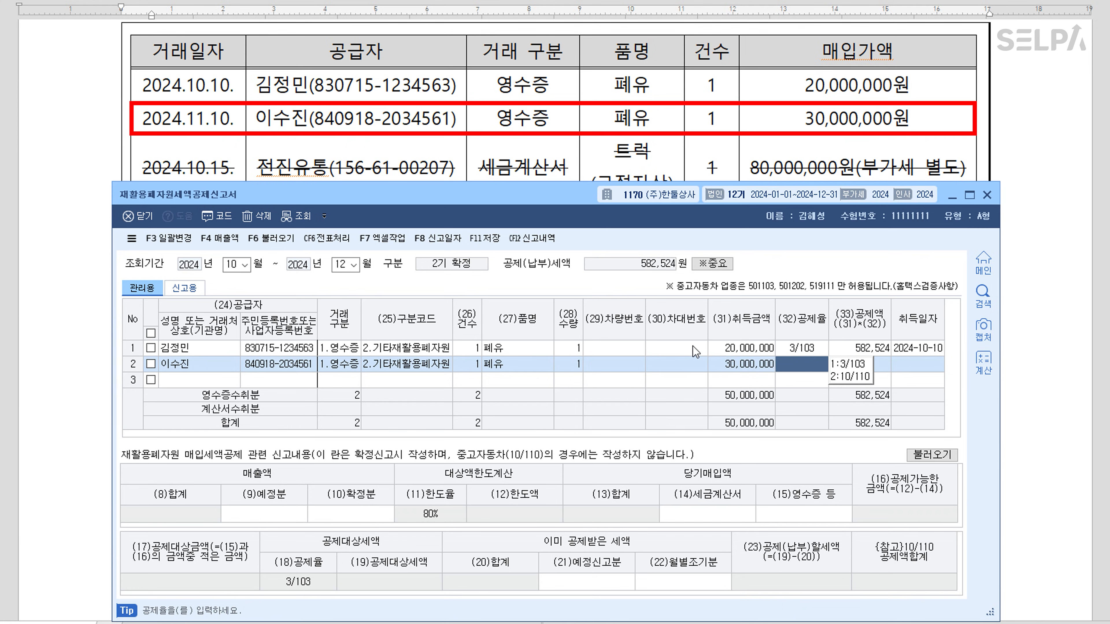
{"action": "type", "text": "1"}
{"action": "key", "text": "Return"}
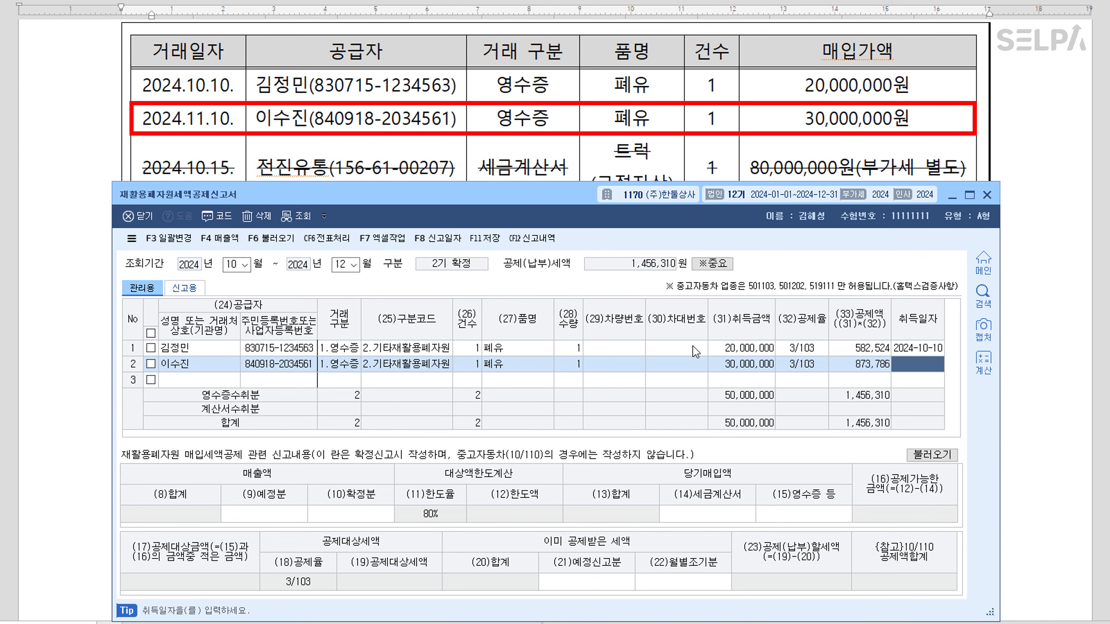
{"action": "type", "text": "2024-11-10"}
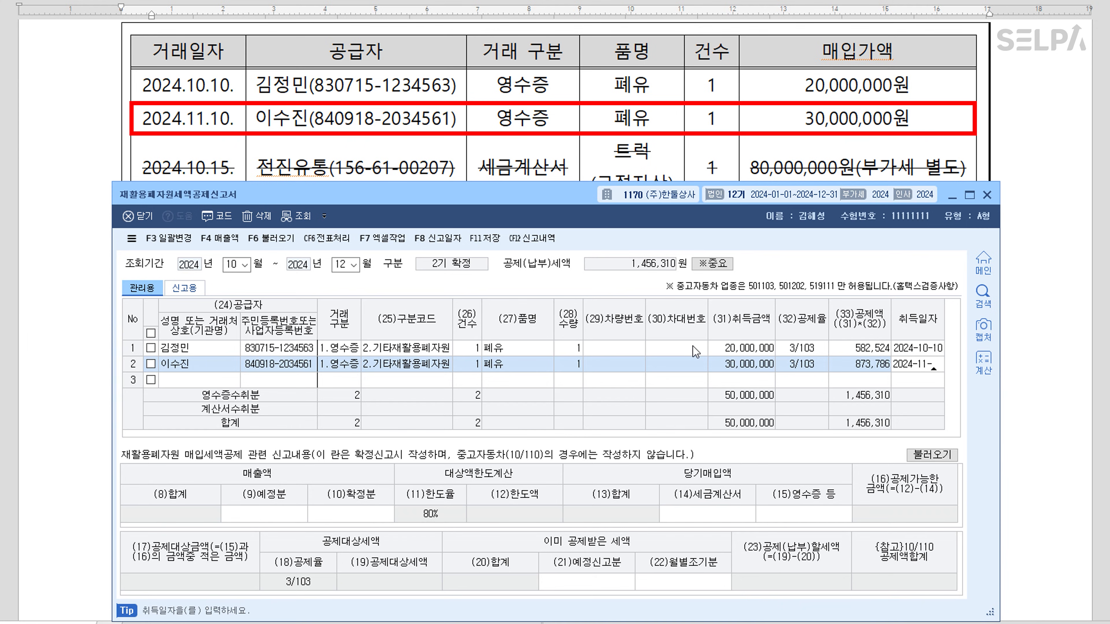
{"action": "key", "text": "Return"}
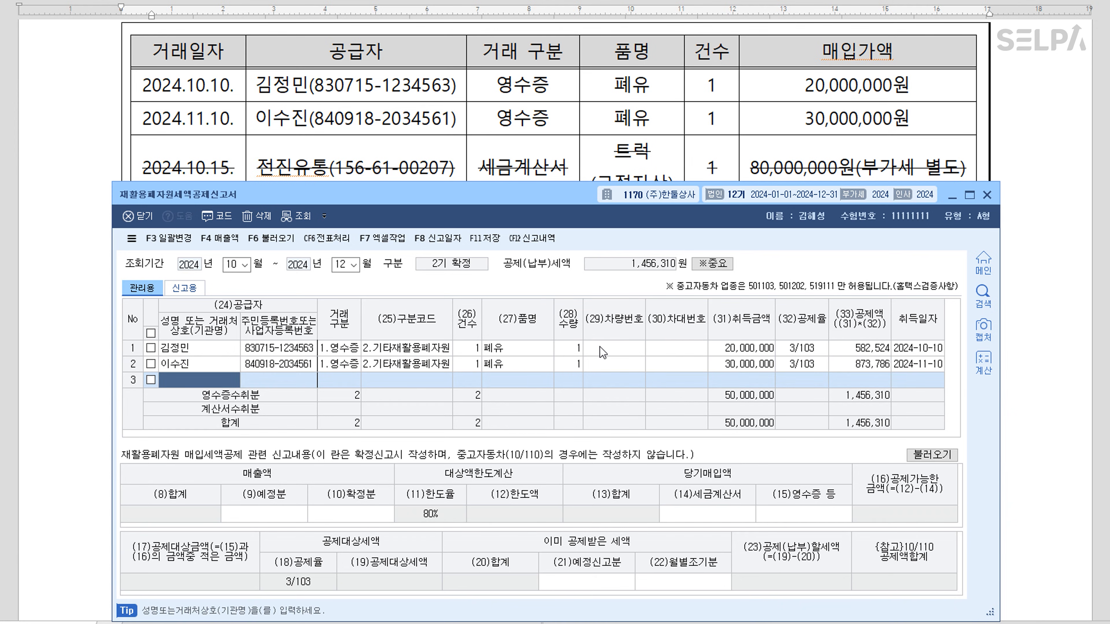
Check row 1's transaction-type choices unchanged, then move to the (9)예정분 sales field
{"action": "left_click", "coordinate": [330, 349]}
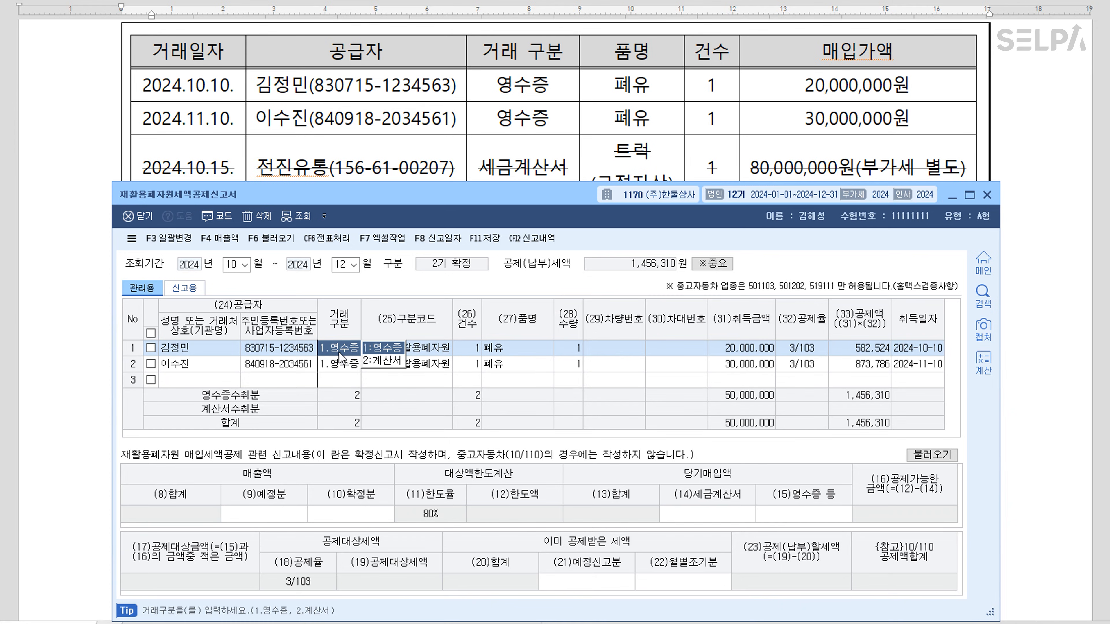
{"action": "left_click", "coordinate": [332, 376]}
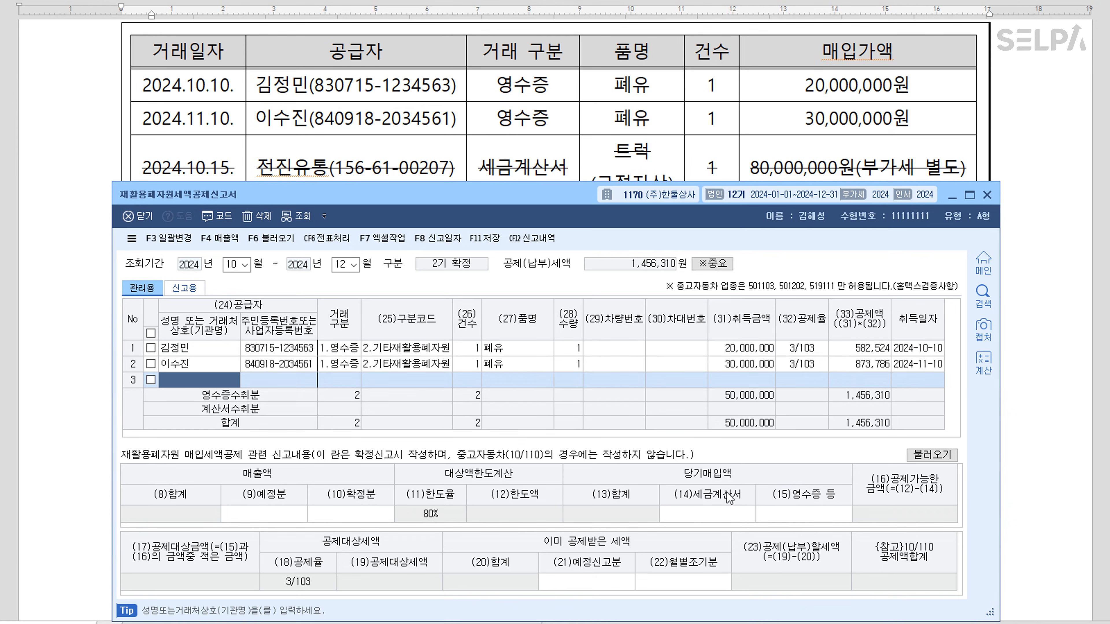
{"action": "left_click", "coordinate": [284, 517]}
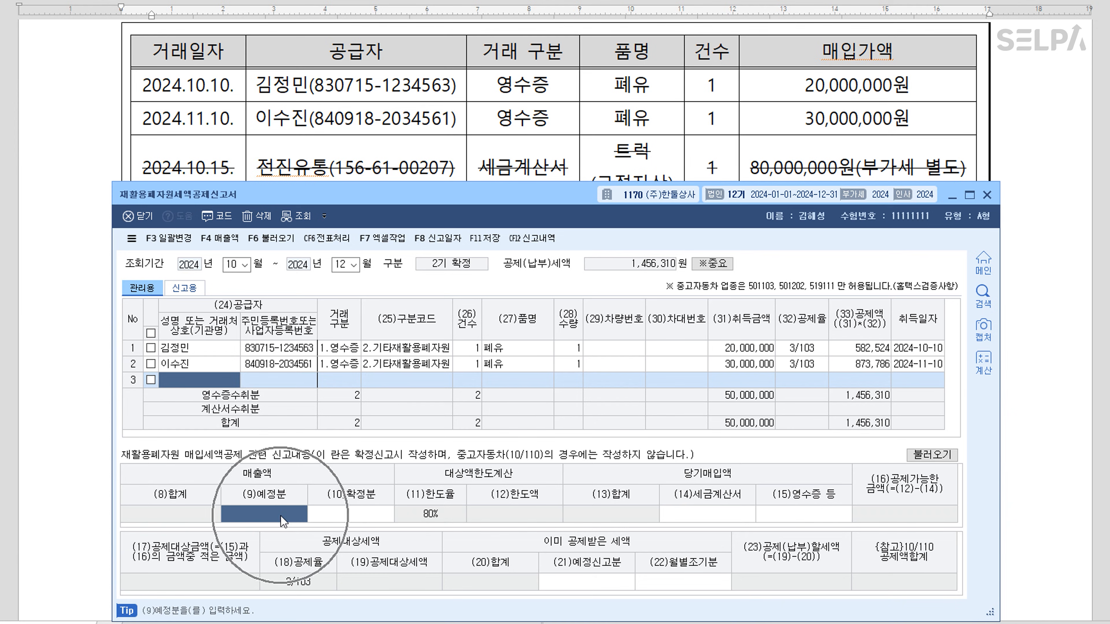
Enter 135,000,000 final sales, 60,000,000 invoice and 50,000,000 receipt purchases, then save and close
{"action": "scroll", "coordinate": [603, 154], "scroll_direction": "down", "scroll_amount": 5}
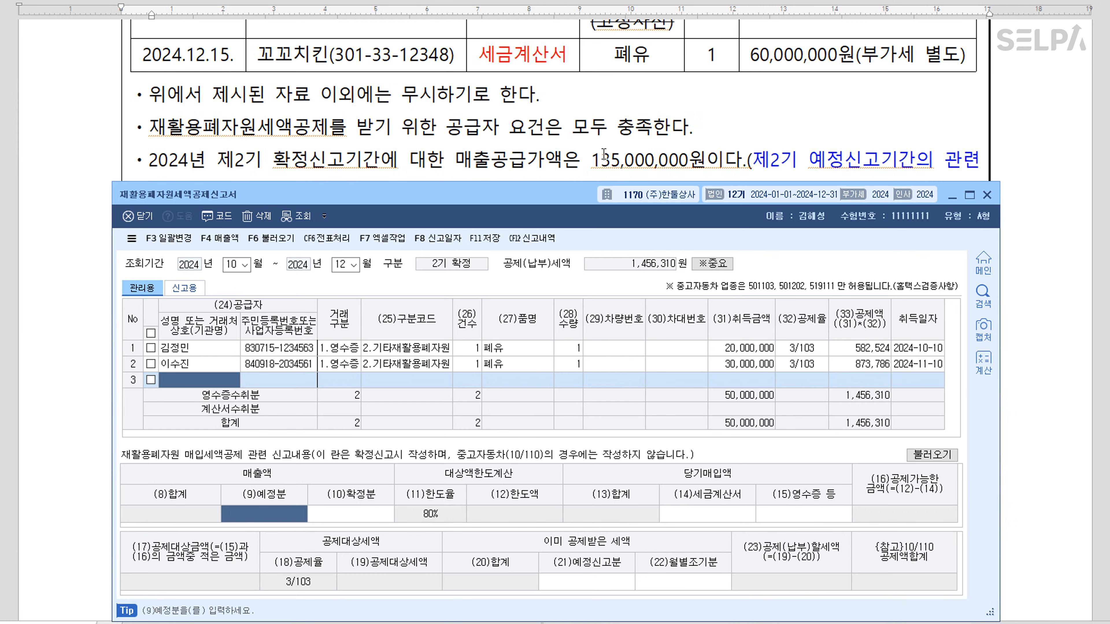
{"action": "left_click", "coordinate": [370, 514]}
{"action": "type", "text": "135000000"}
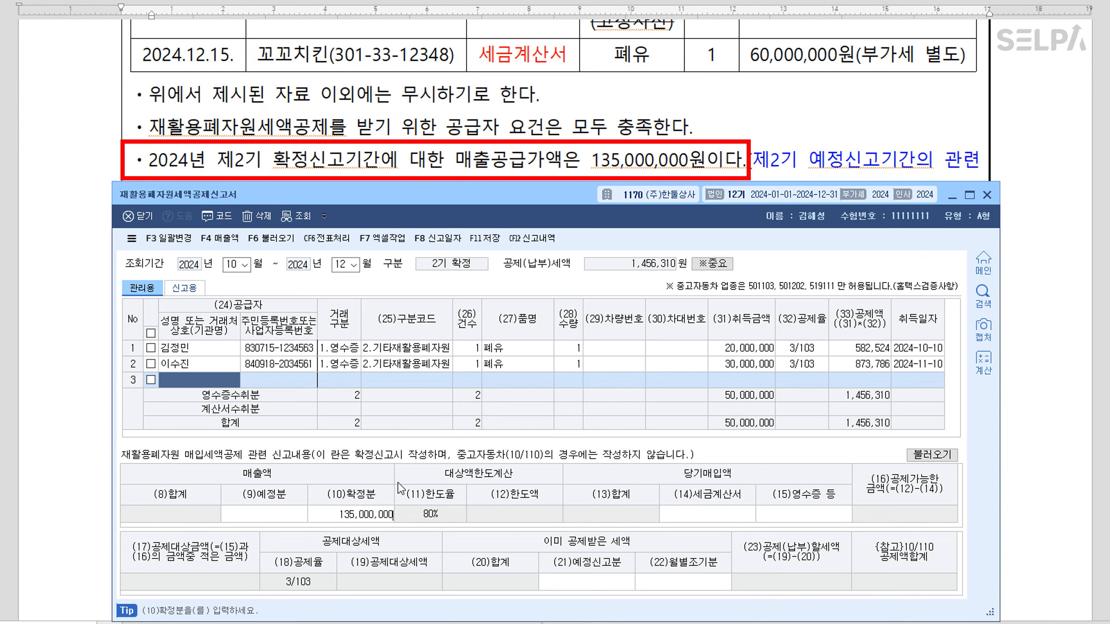
{"action": "key", "text": "Return"}
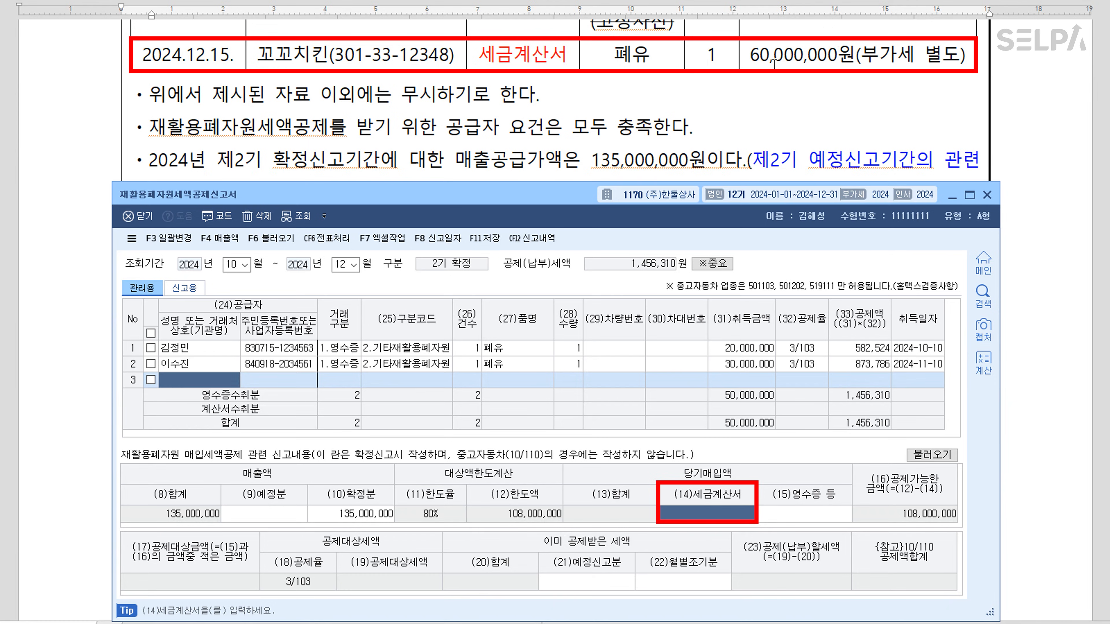
{"action": "type", "text": "60000000"}
{"action": "key", "text": "Return"}
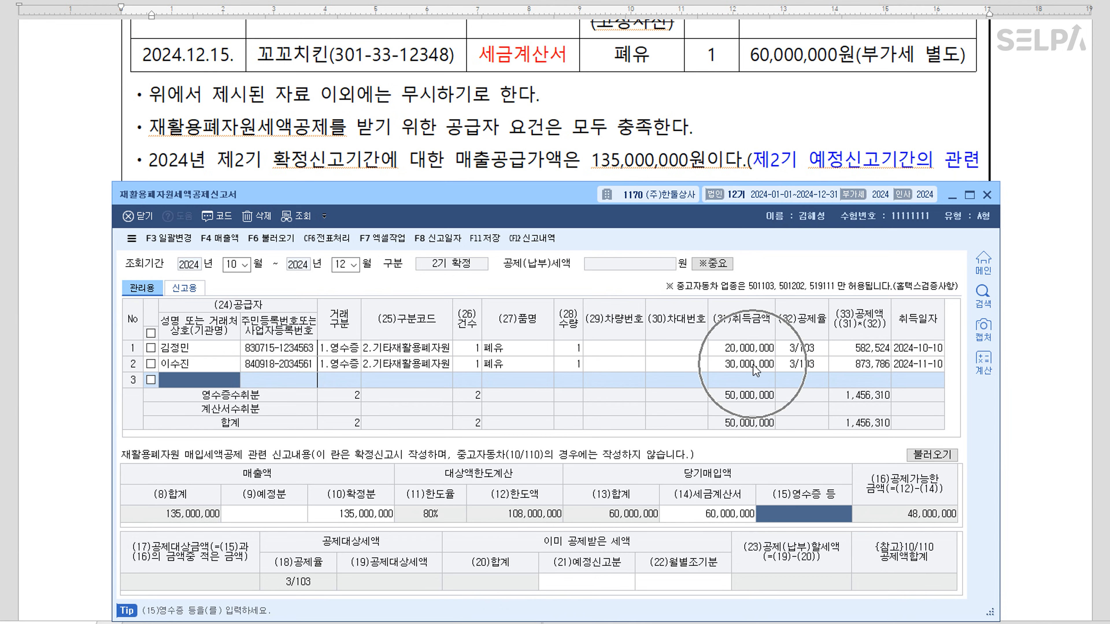
{"action": "type", "text": "50000000"}
{"action": "key", "text": "Return"}
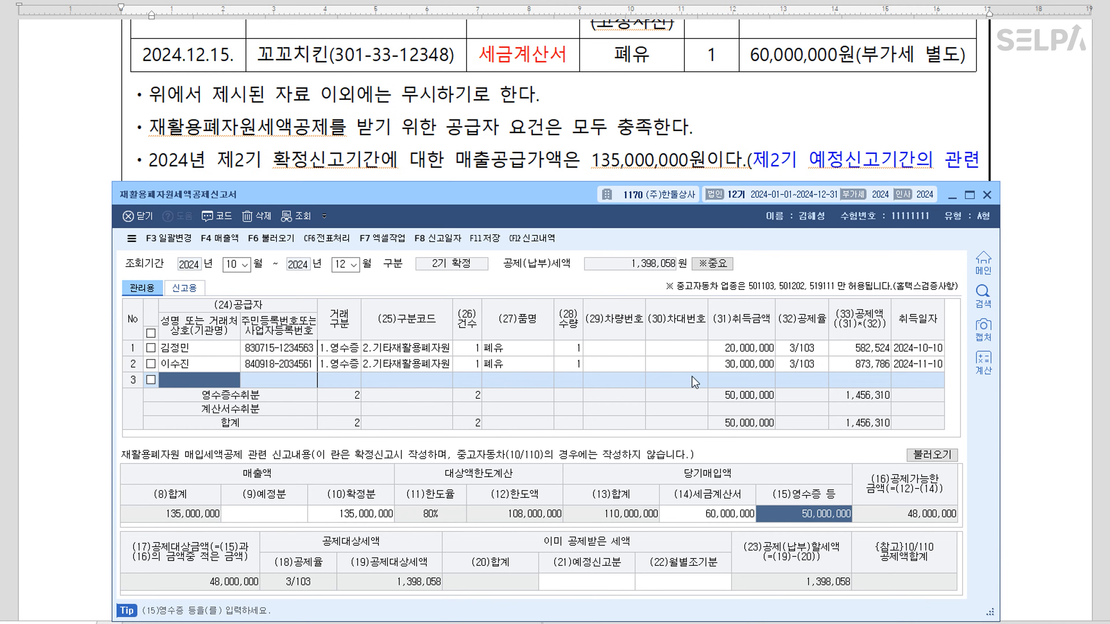
{"action": "left_click", "coordinate": [495, 244]}
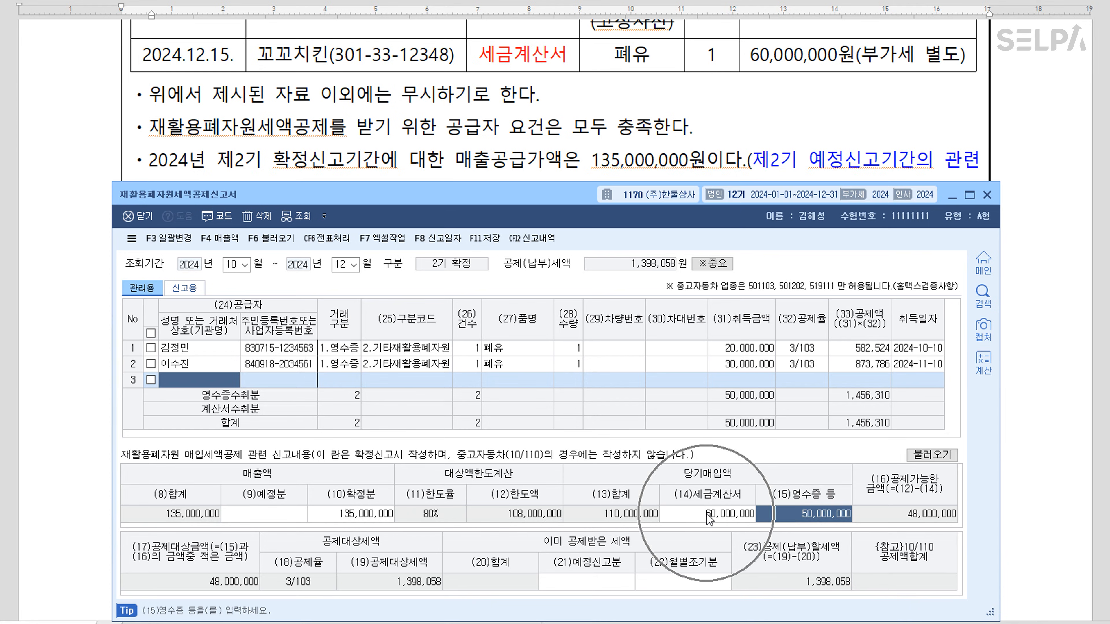
{"action": "left_click", "coordinate": [987, 194]}
Scroll to question [2] and select 제2기 부가가치세 예정 and 신용카드매출전표등수령명세서
{"action": "scroll", "coordinate": [664, 185], "scroll_direction": "down", "scroll_amount": 3}
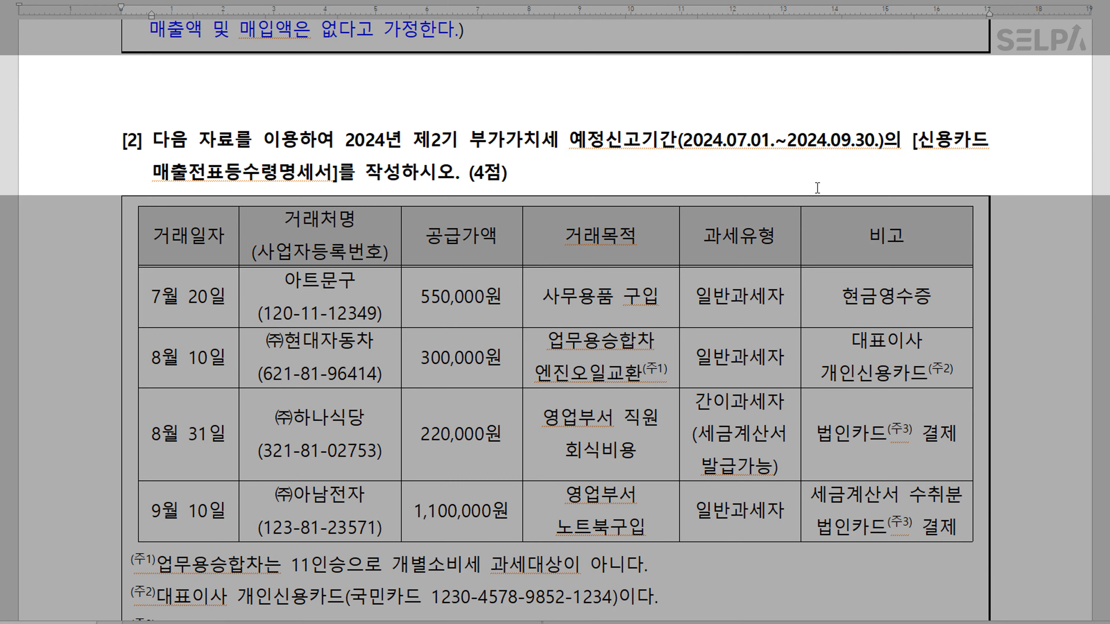
{"action": "left_click_drag", "start_coordinate": [416, 144], "coordinate": [605, 142]}
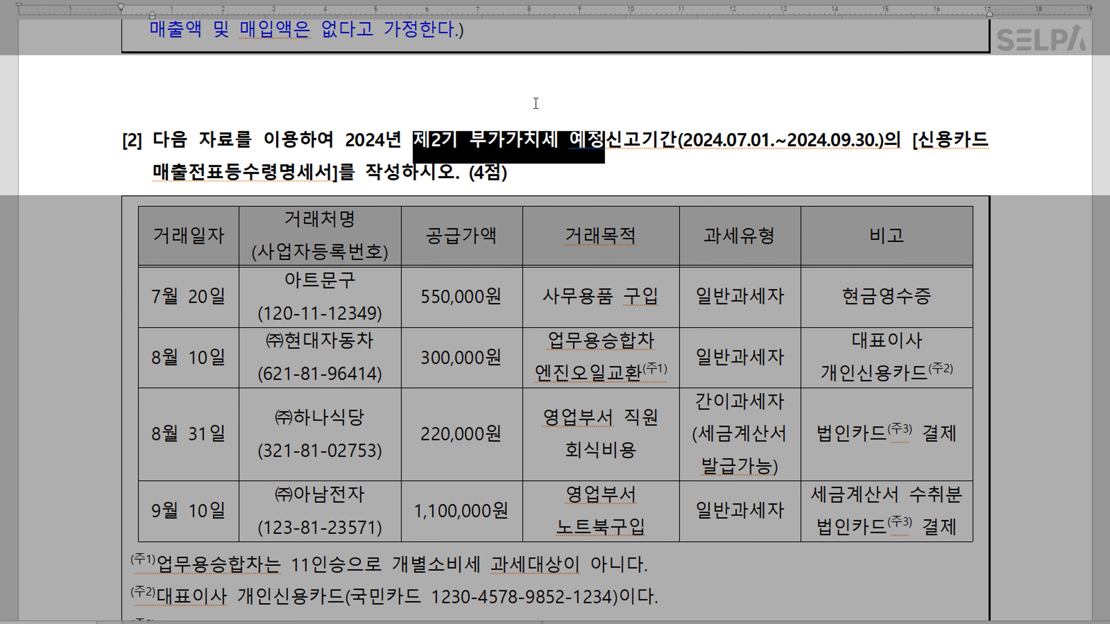
{"action": "left_click_drag", "start_coordinate": [917, 144], "coordinate": [331, 177]}
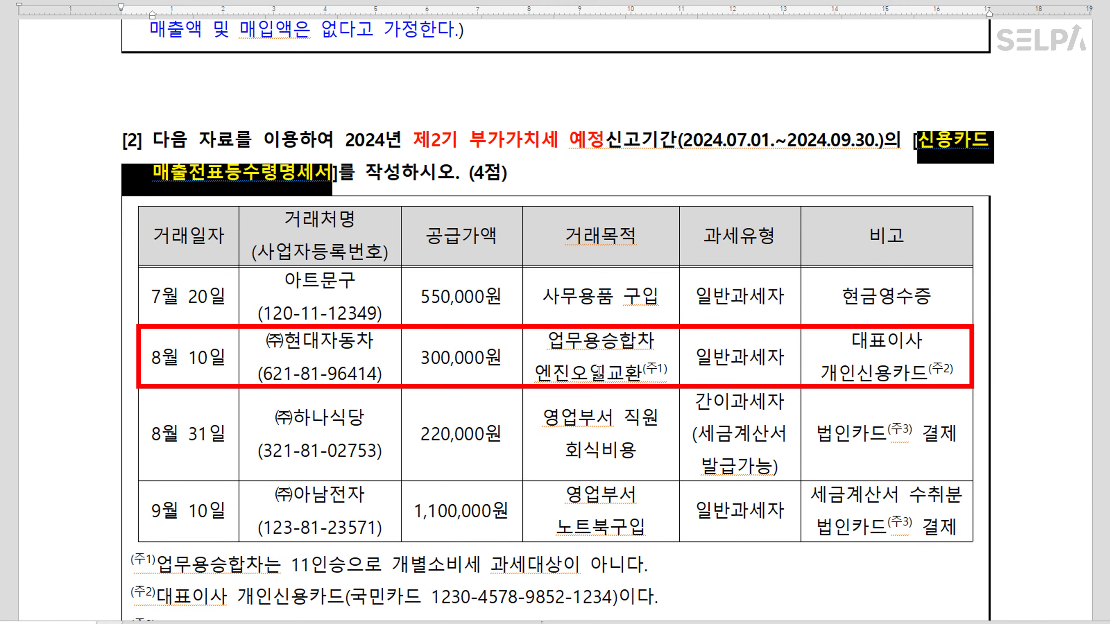
Colour 개인신용카드 in the 8월 10일 row blue and the 8월 31일 corporate-card note red
{"action": "left_click_drag", "start_coordinate": [820, 373], "coordinate": [921, 375]}
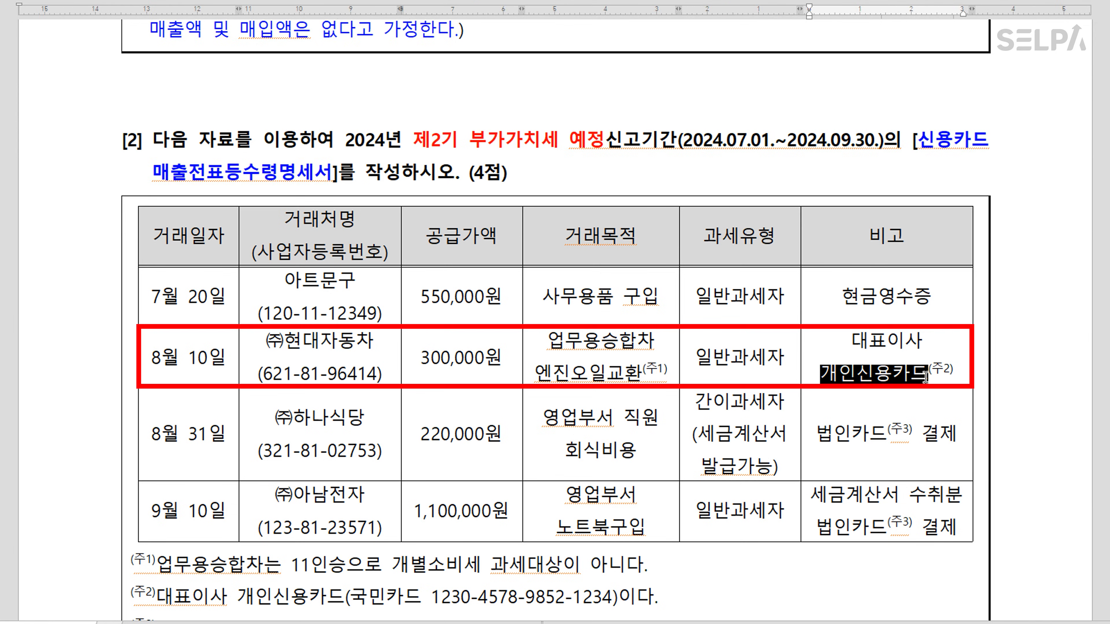
{"action": "key", "text": "ctrl+m"}
{"action": "key", "text": "b"}
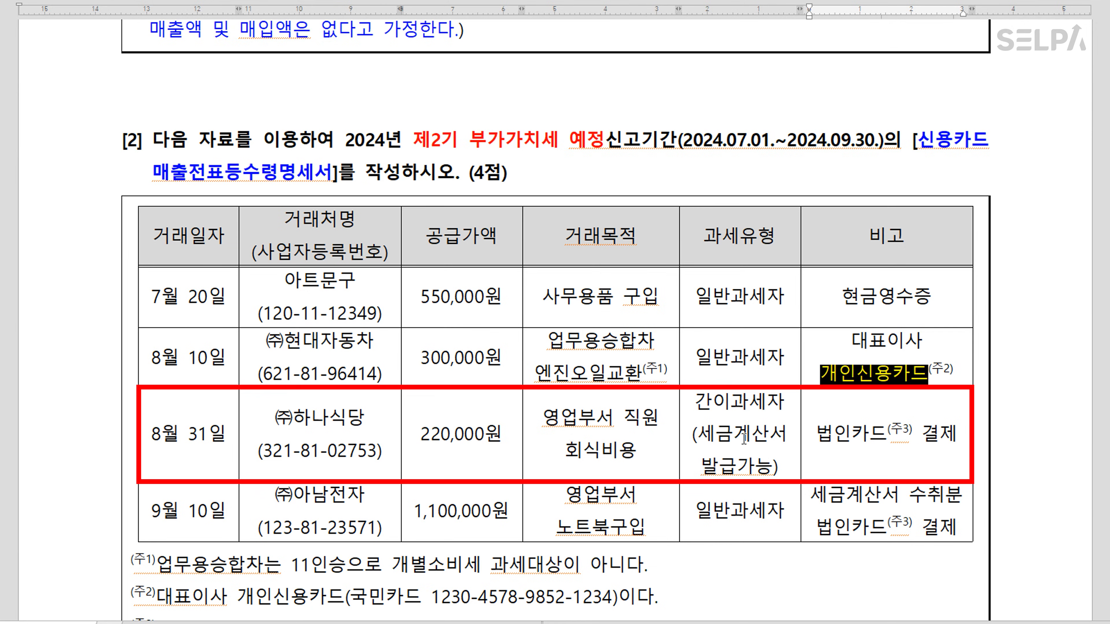
{"action": "left_click_drag", "start_coordinate": [813, 438], "coordinate": [954, 441]}
{"action": "key", "text": "ctrl+m"}
{"action": "key", "text": "r"}
{"action": "left_click", "coordinate": [884, 452]}
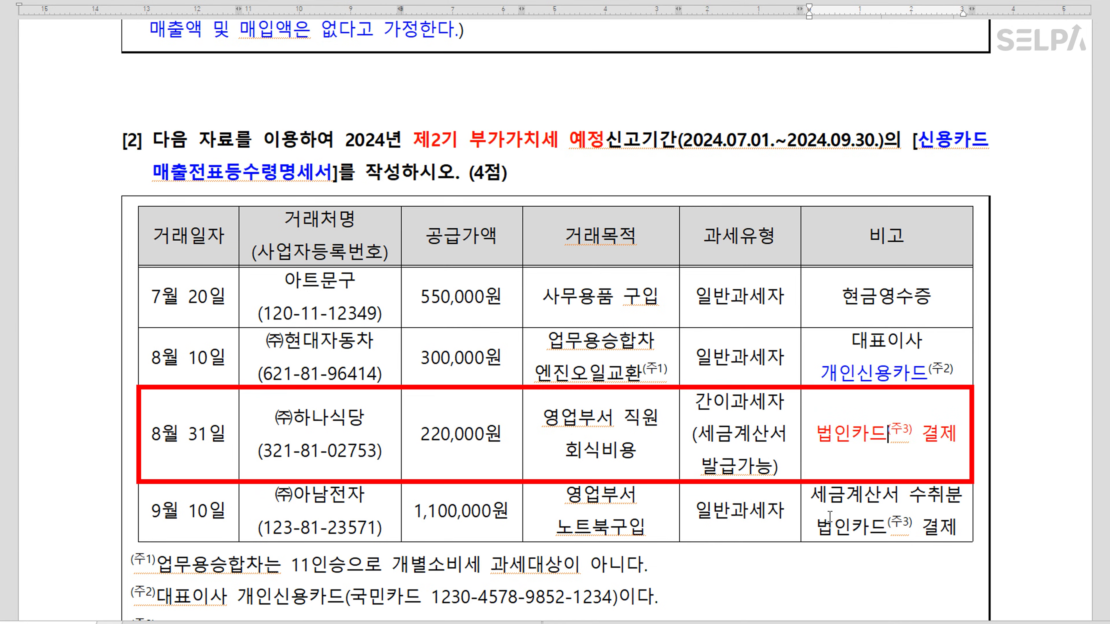
Strike through the 9월 10일 row, then switch to KcLep's 신용카드매출전표등수령명세서
{"action": "left_click_drag", "start_coordinate": [812, 498], "coordinate": [957, 496]}
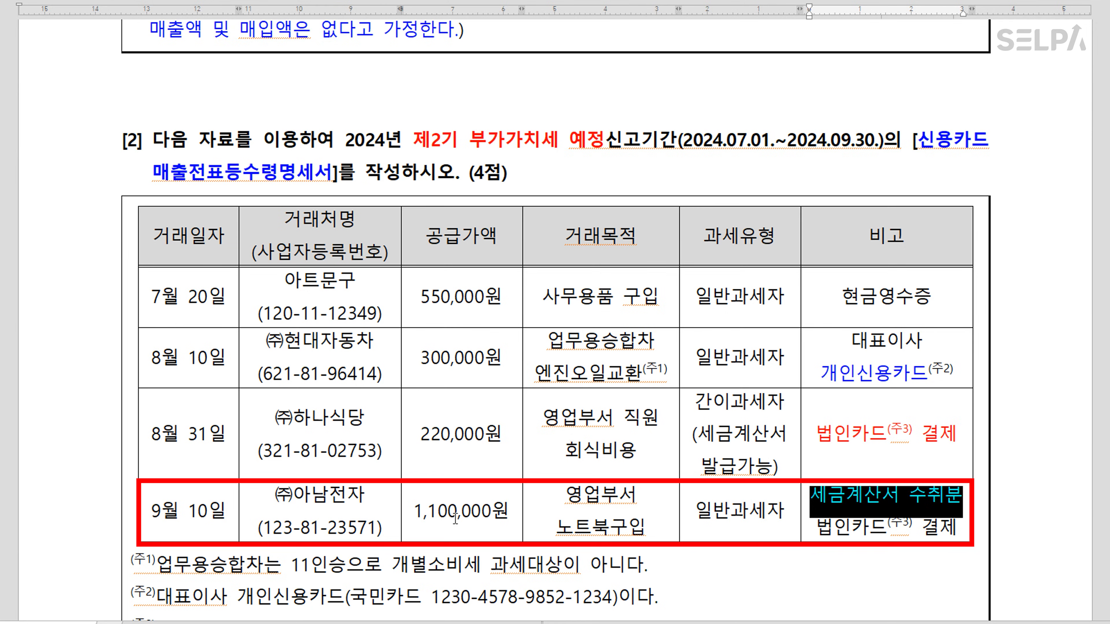
{"action": "left_click_drag", "start_coordinate": [190, 517], "coordinate": [886, 512]}
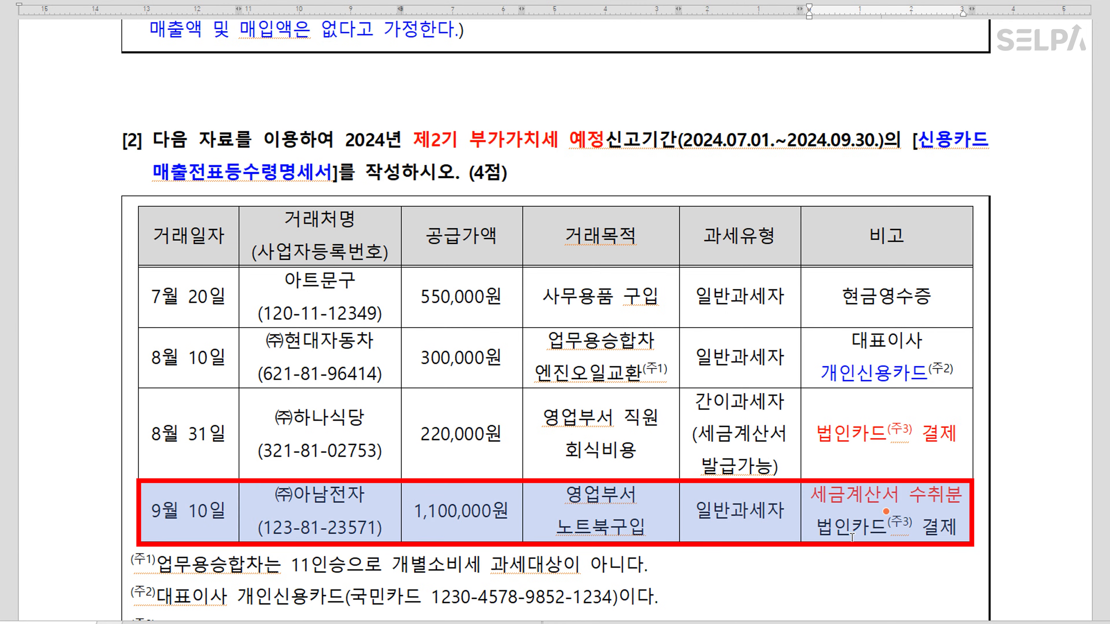
{"action": "left_click", "coordinate": [476, 0]}
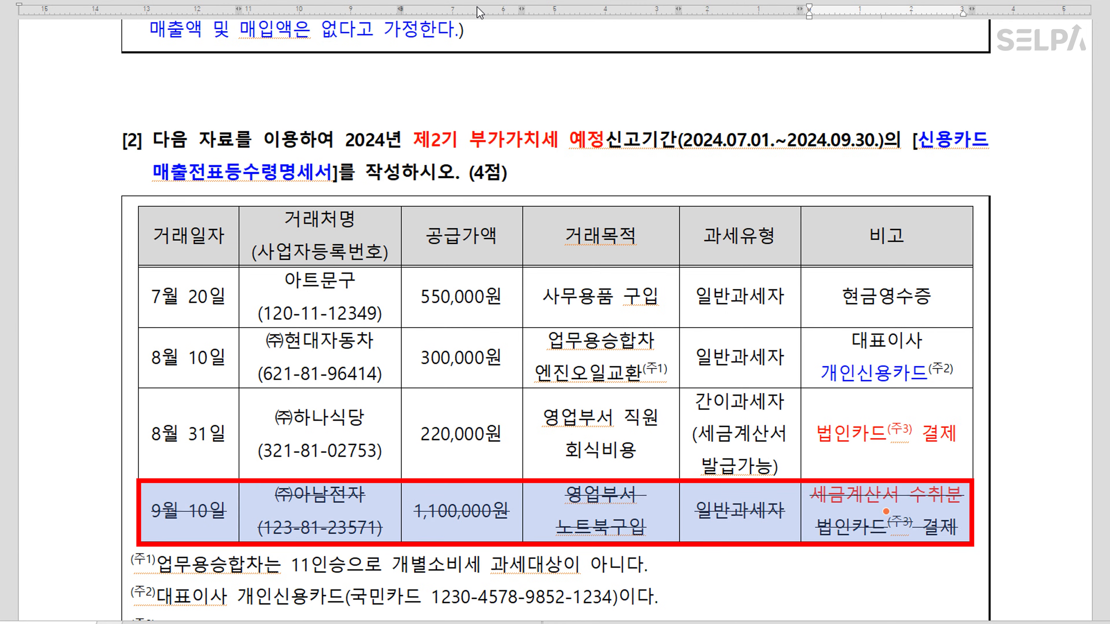
{"action": "left_click", "coordinate": [731, 576]}
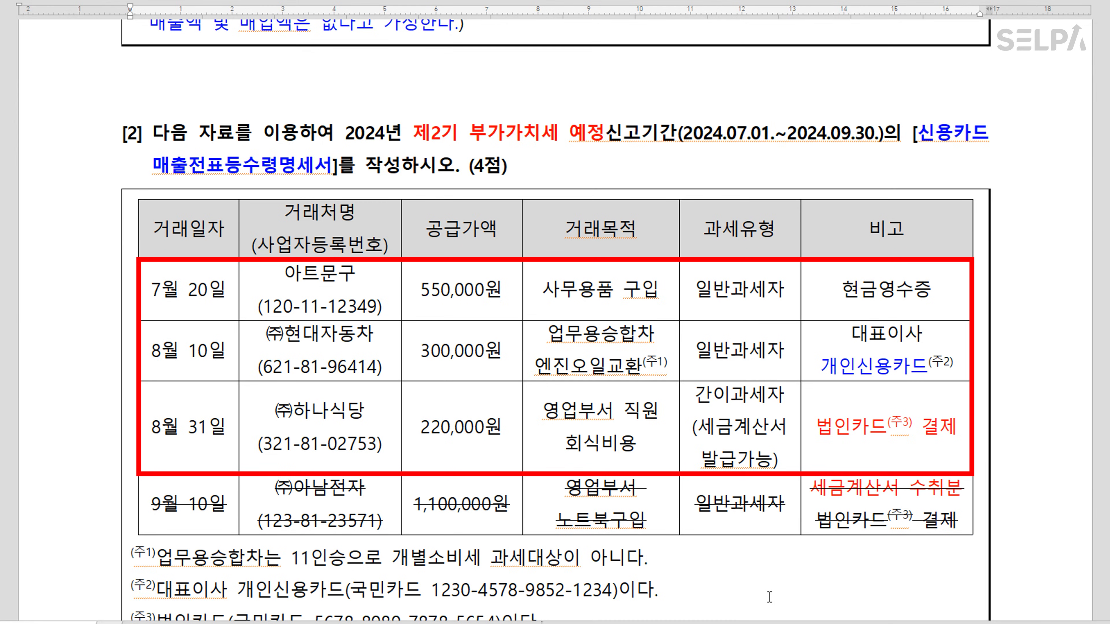
{"action": "key", "text": "Hangul"}
{"action": "scroll", "coordinate": [778, 589], "scroll_direction": "down", "scroll_amount": 5}
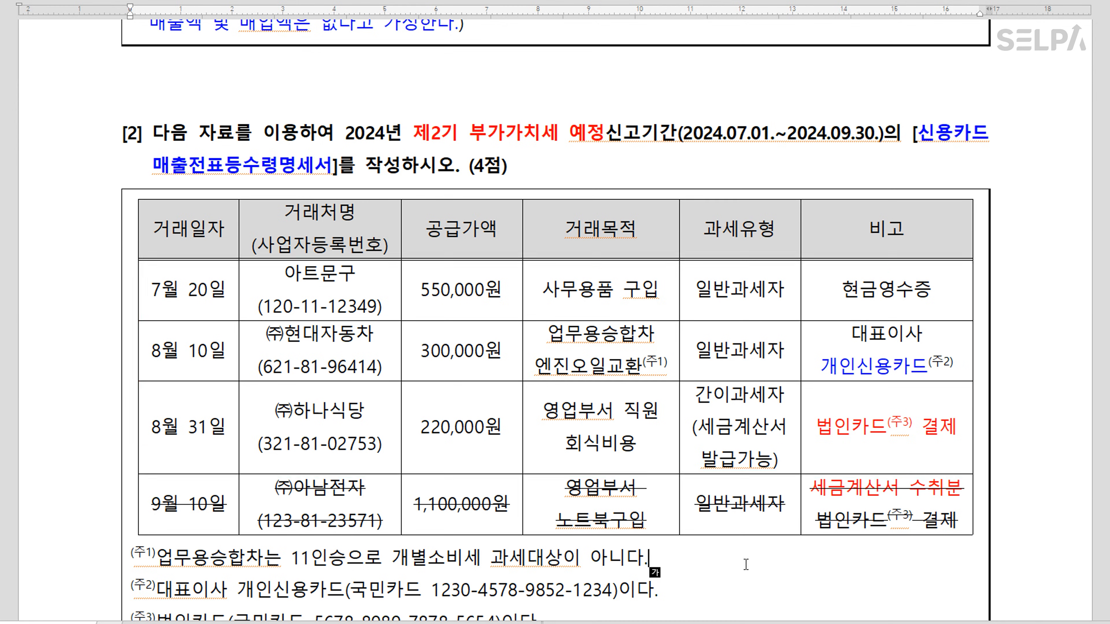
{"action": "scroll", "coordinate": [730, 549], "scroll_direction": "up", "scroll_amount": 3}
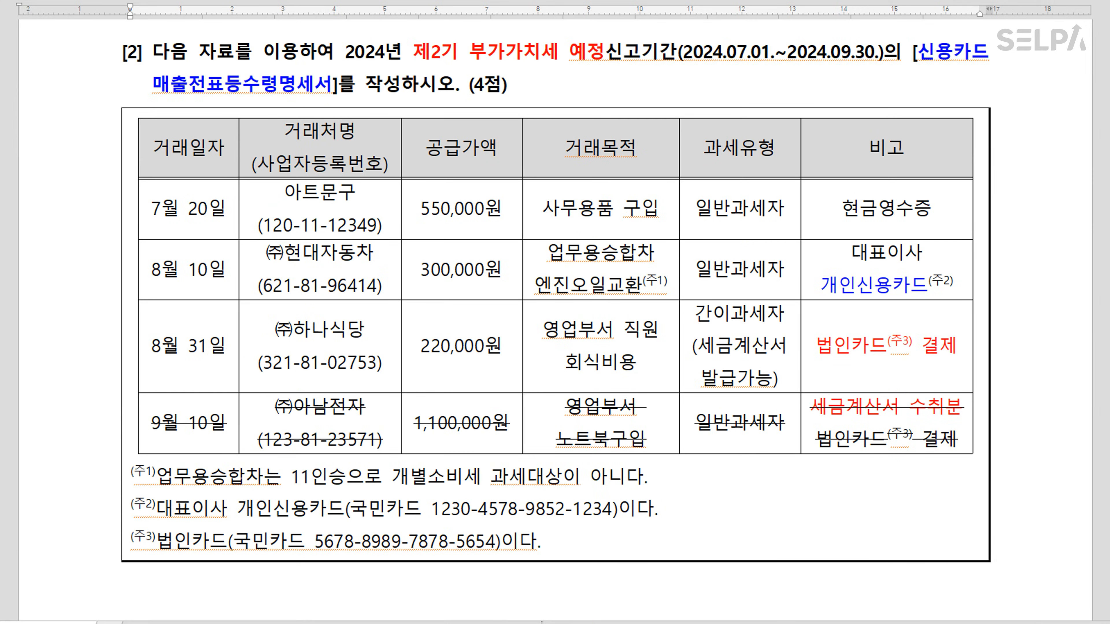
{"action": "key", "text": "alt+Tab"}
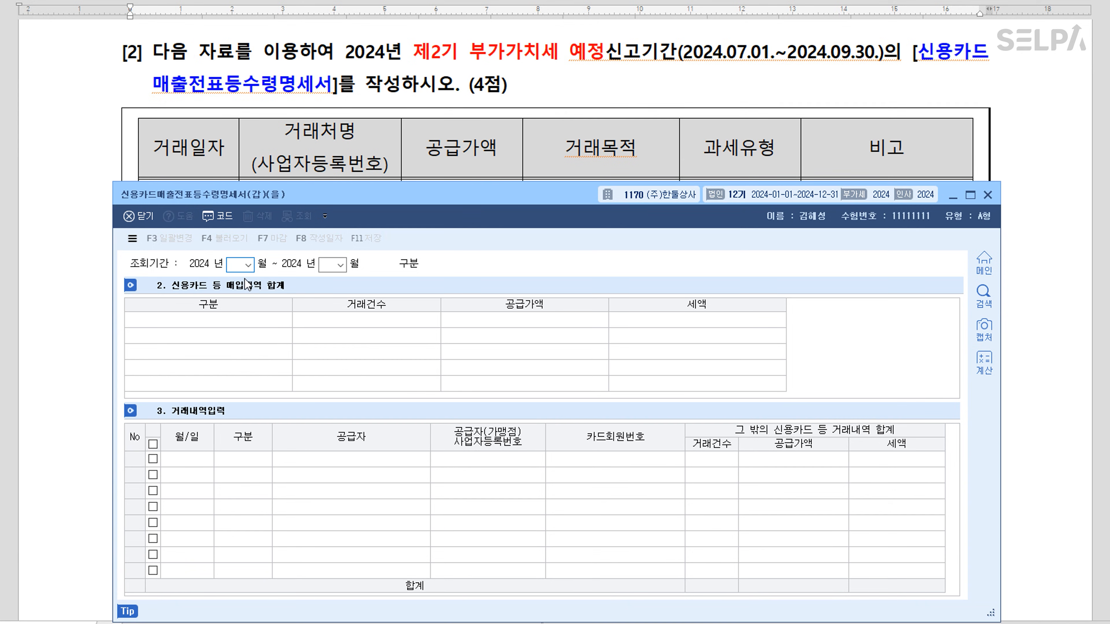
Set the statement period to months 07 through 09
{"action": "type", "text": "07"}
{"action": "key", "text": "Return"}
{"action": "type", "text": "09"}
{"action": "key", "text": "Return"}
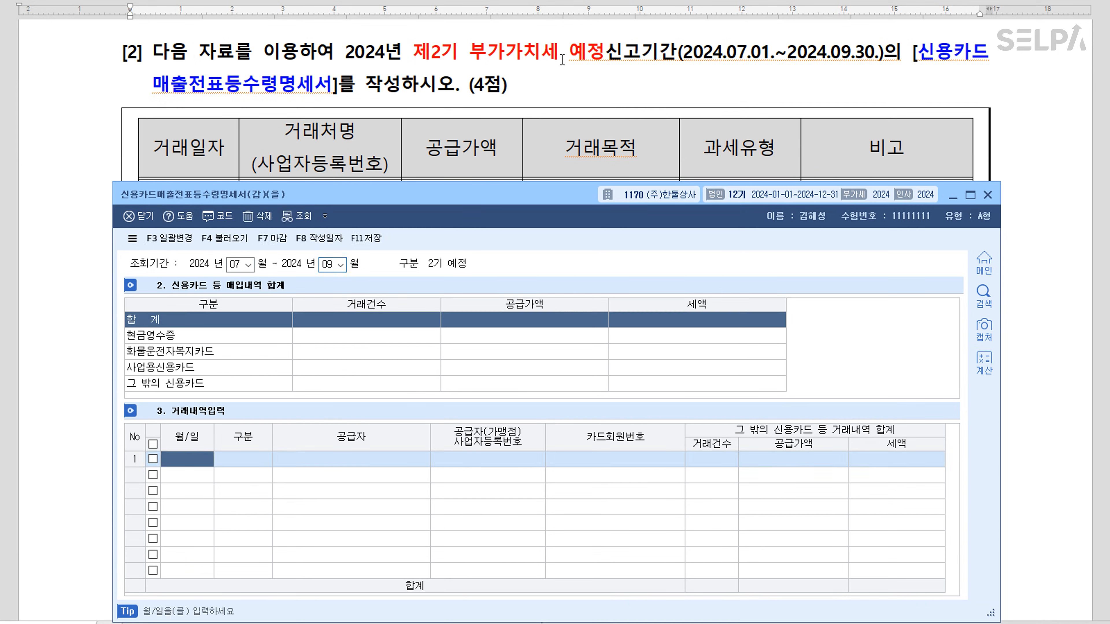
{"action": "scroll", "coordinate": [669, 119], "scroll_direction": "down", "scroll_amount": 2}
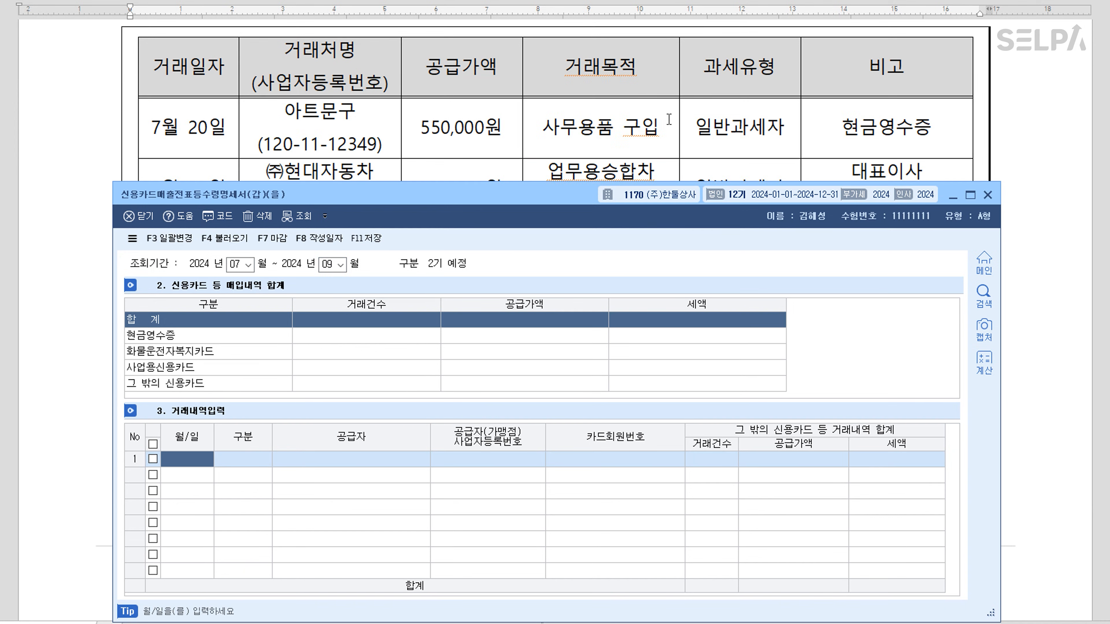
Enter row 1: 07-20 cash receipt from 아트문구, supply amount 550,000
{"action": "type", "text": "07-20"}
{"action": "key", "text": "Return"}
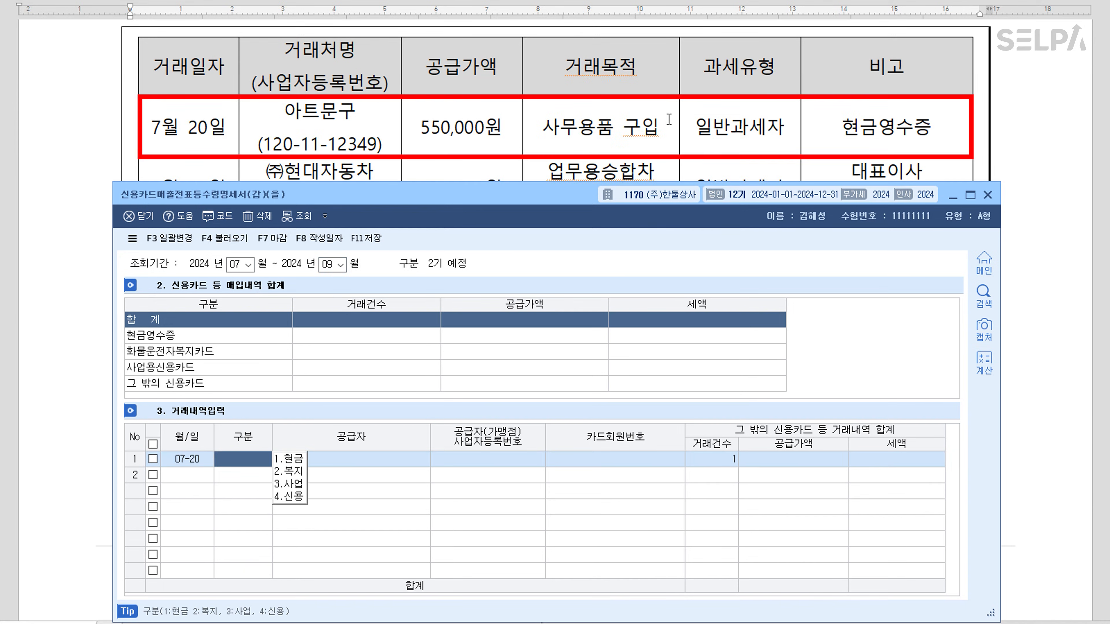
{"action": "type", "text": "1"}
{"action": "key", "text": "Return"}
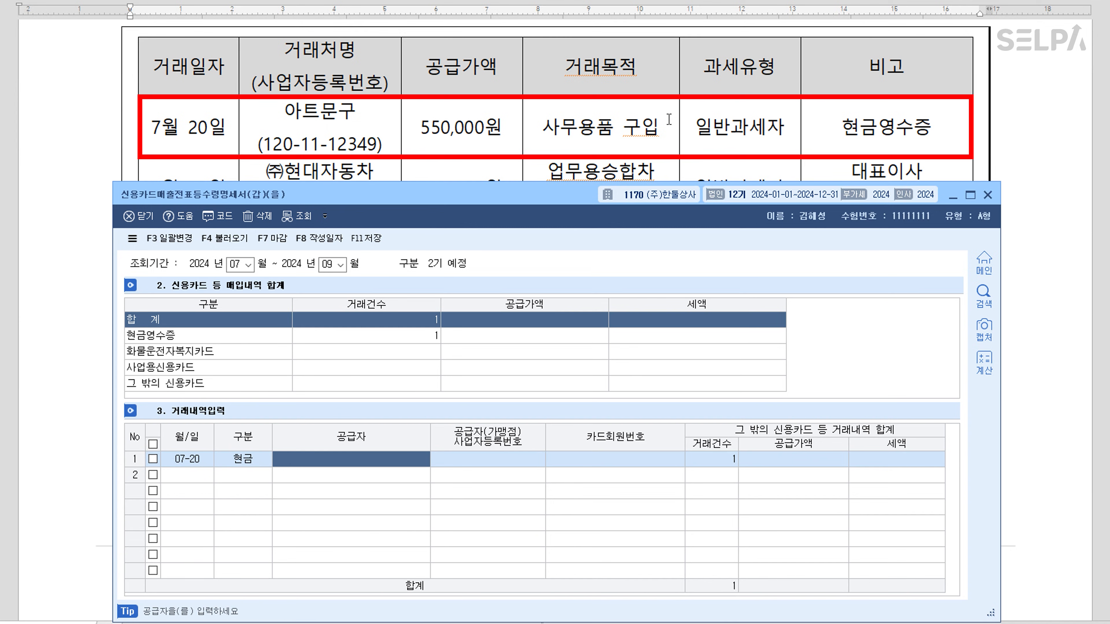
{"action": "key", "text": "F2"}
{"action": "type", "text": "아트"}
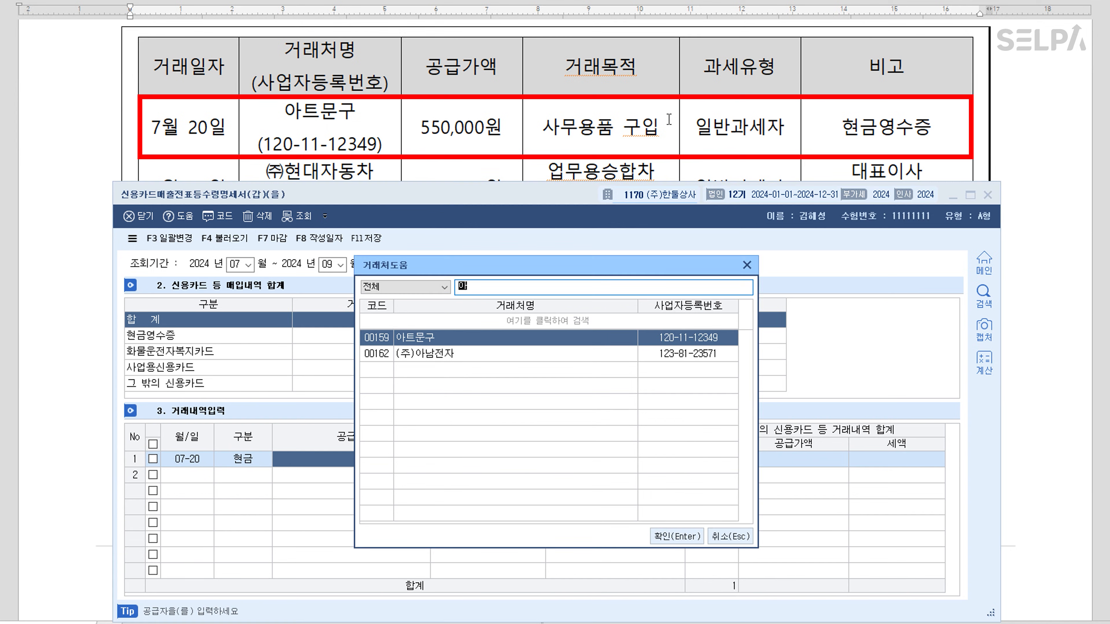
{"action": "key", "text": "Return"}
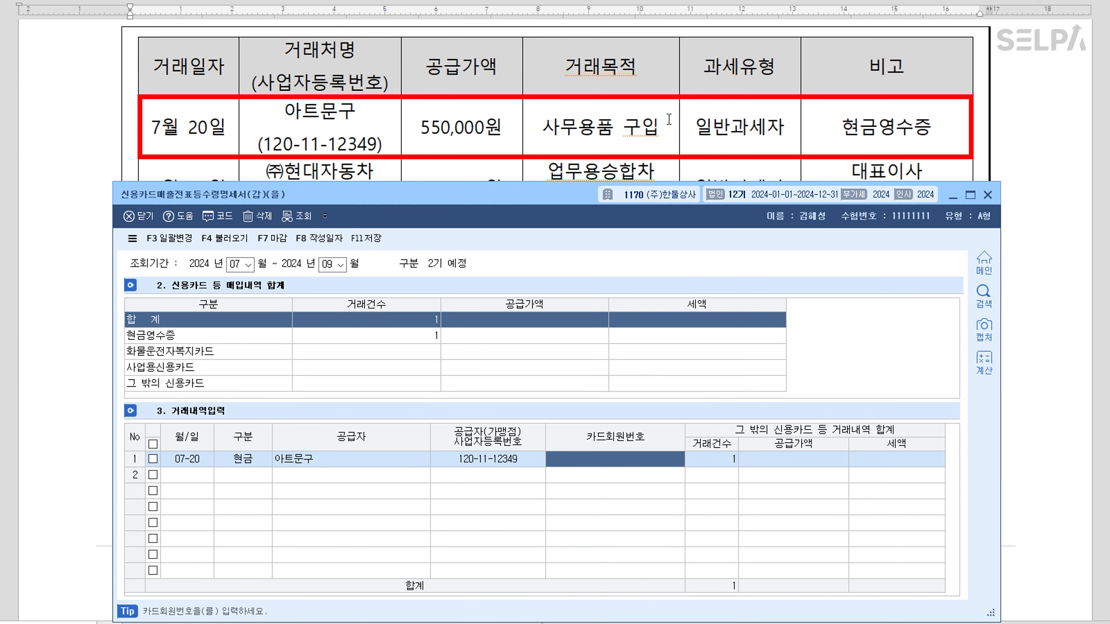
{"action": "key", "text": "Return"}
{"action": "key", "text": "Return"}
{"action": "type", "text": "550000"}
{"action": "key", "text": "Return"}
{"action": "key", "text": "Return"}
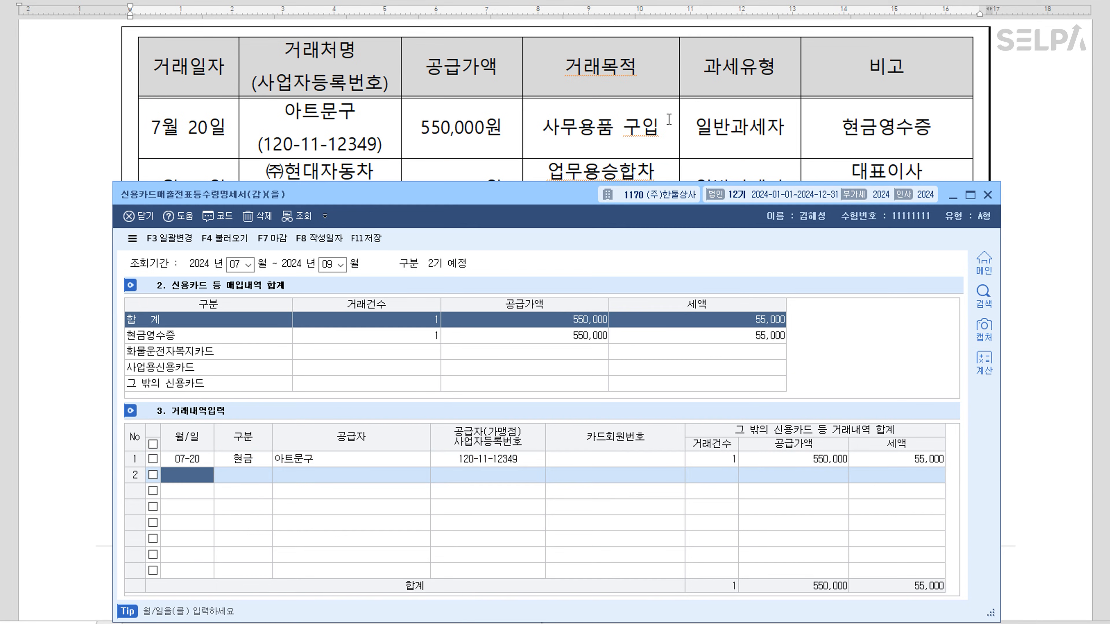
{"action": "scroll", "coordinate": [624, 156], "scroll_direction": "down", "scroll_amount": 2}
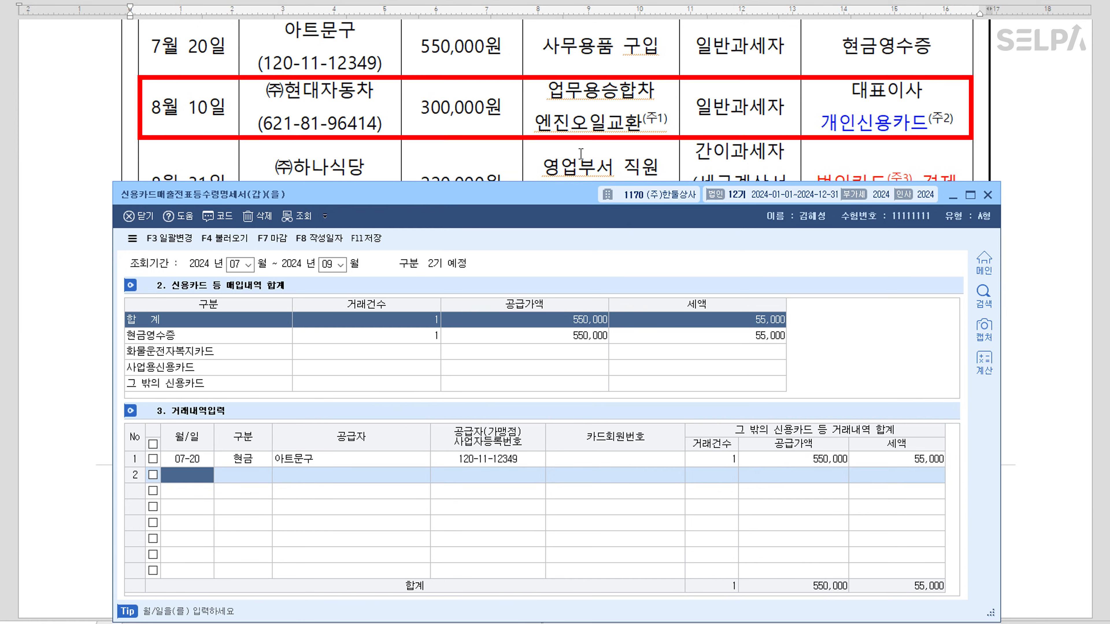
Add row 2: 08-10 credit purchase from (주)현대자동차 on 국민카드 (CEO's personal card), 300,000
{"action": "type", "text": "0810"}
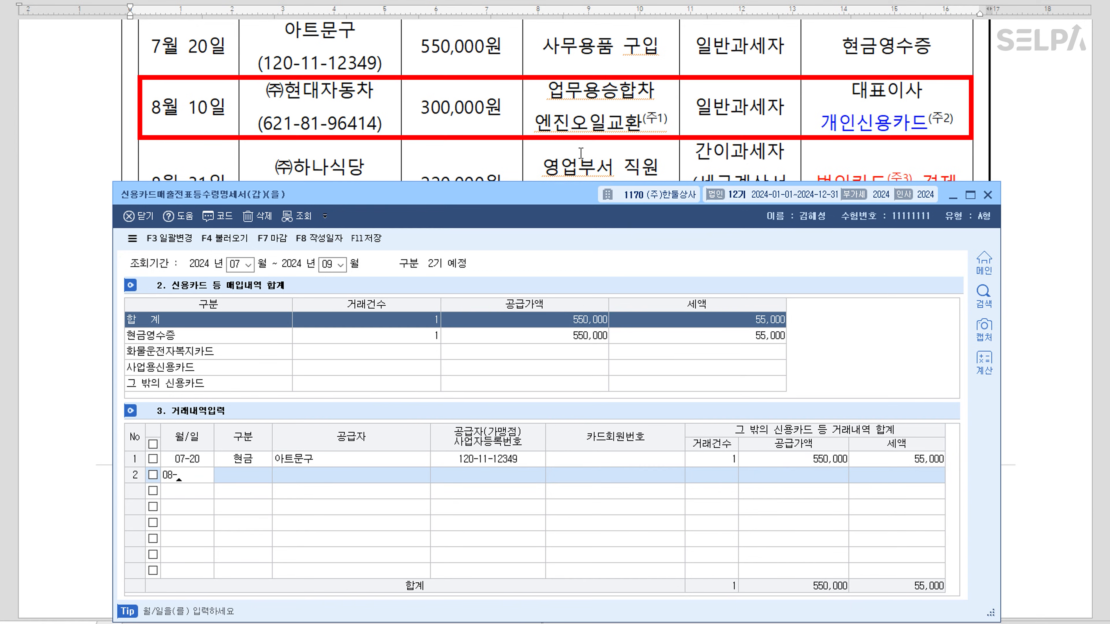
{"action": "key", "text": "Return"}
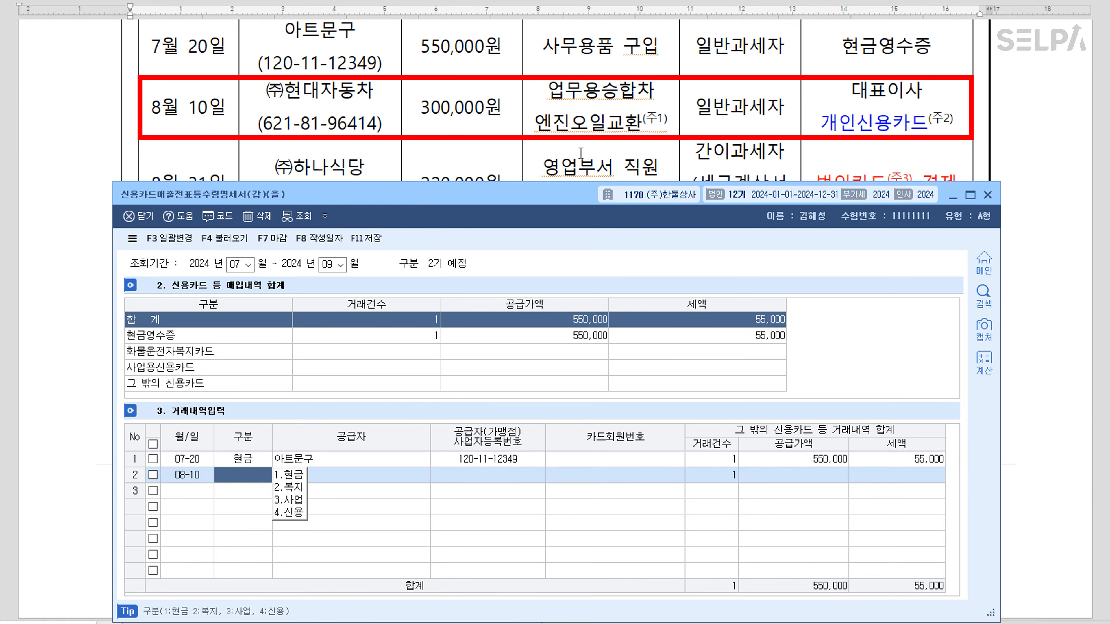
{"action": "key", "text": "Return"}
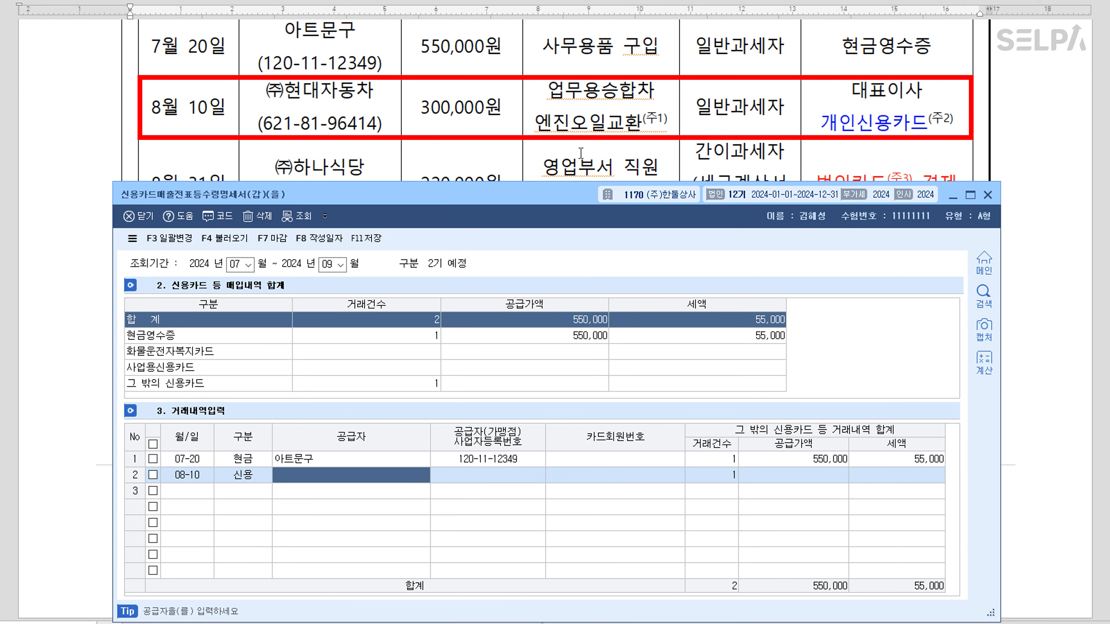
{"action": "key", "text": "F2"}
{"action": "type", "text": "현대"}
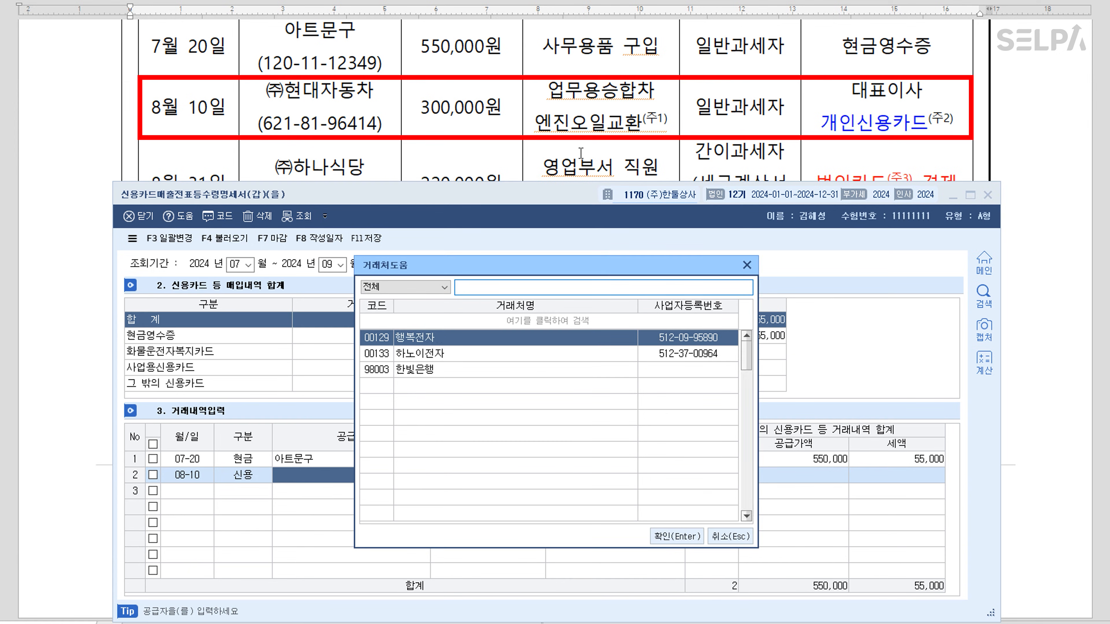
{"action": "key", "text": "Return"}
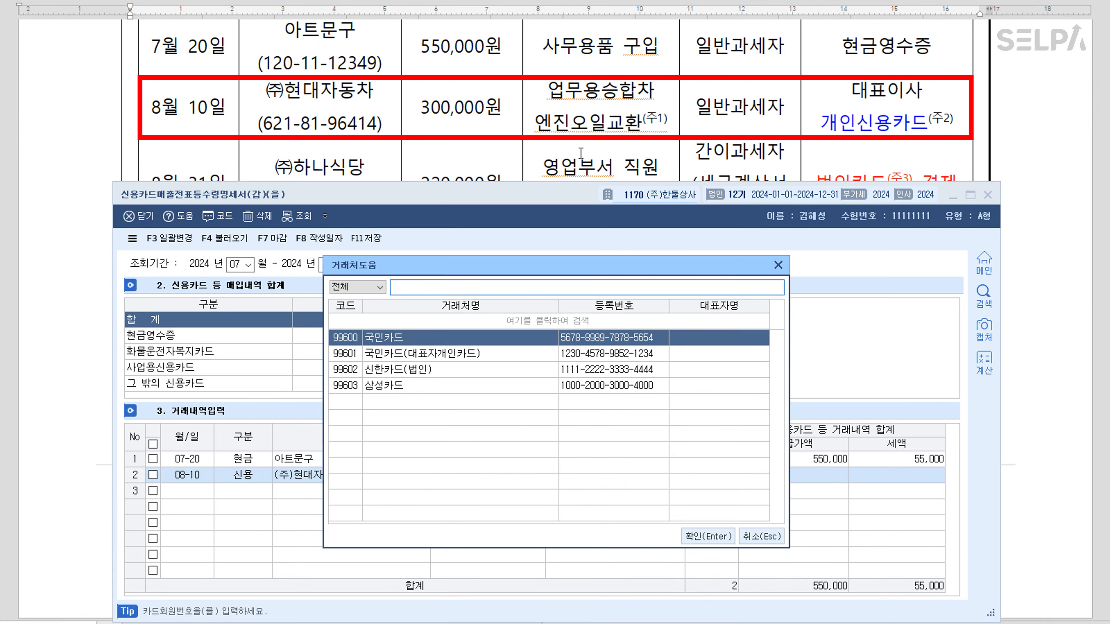
{"action": "key", "text": "Down"}
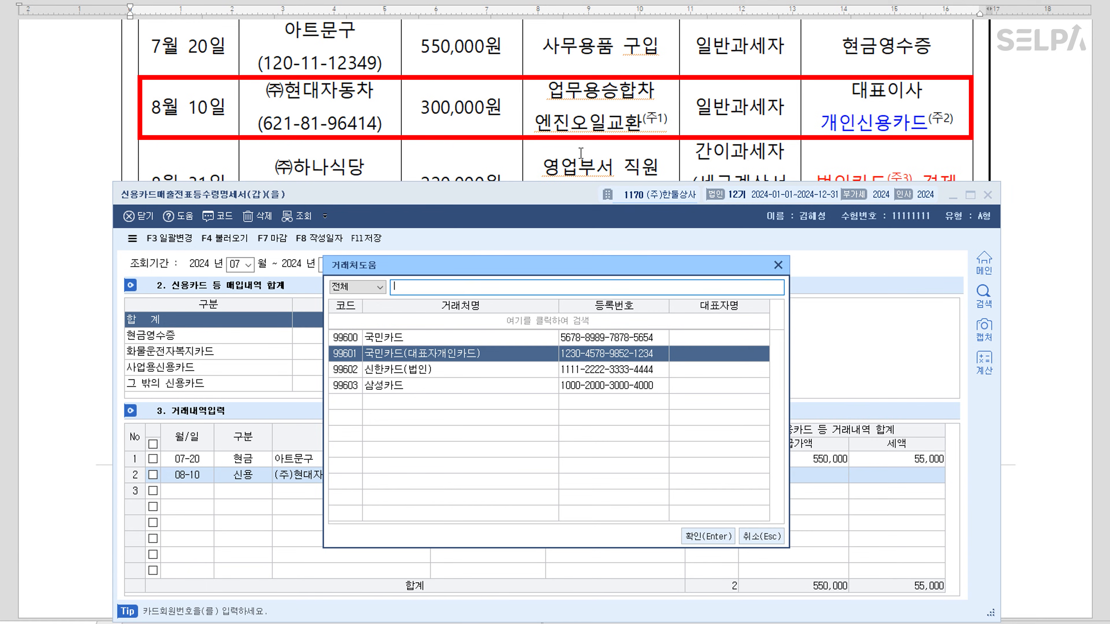
{"action": "key", "text": "Return"}
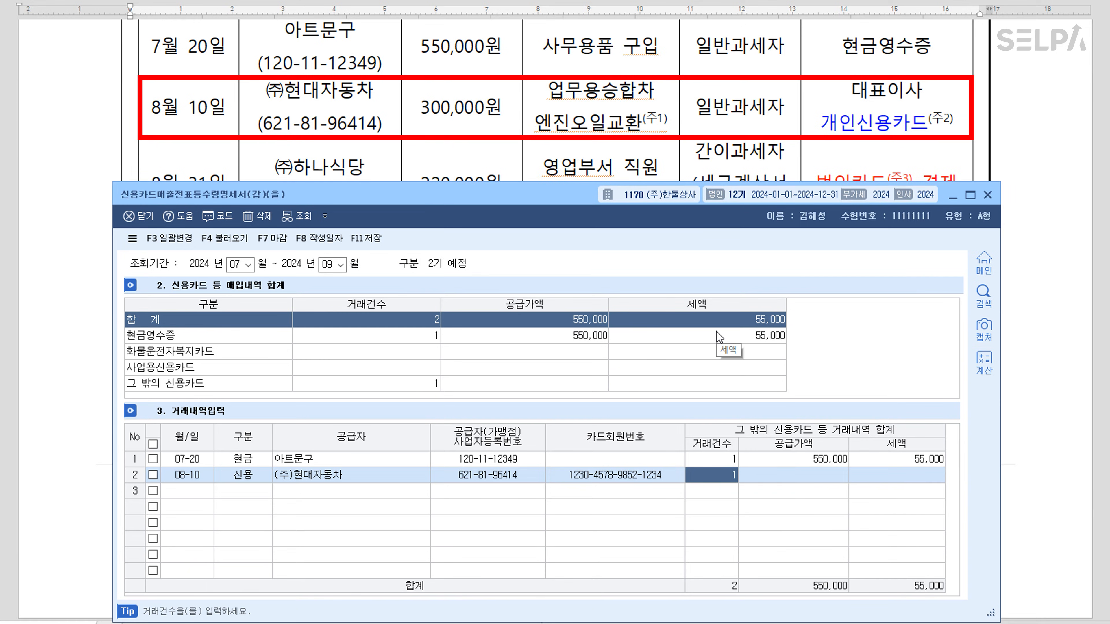
{"action": "key", "text": "Return"}
{"action": "type", "text": "300000"}
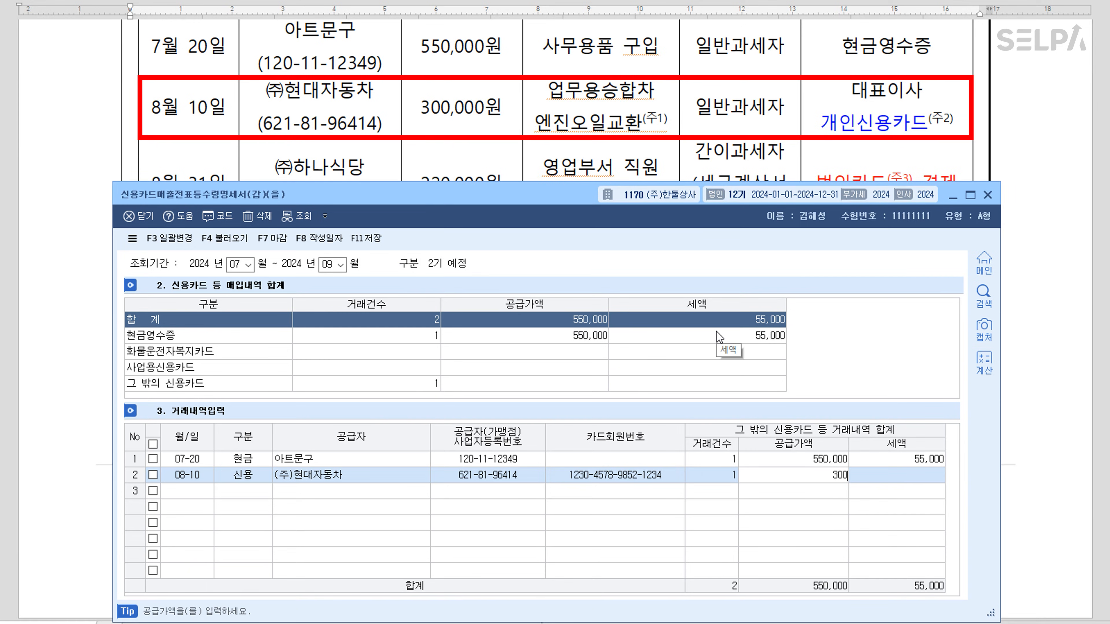
{"action": "key", "text": "Return"}
{"action": "key", "text": "Return"}
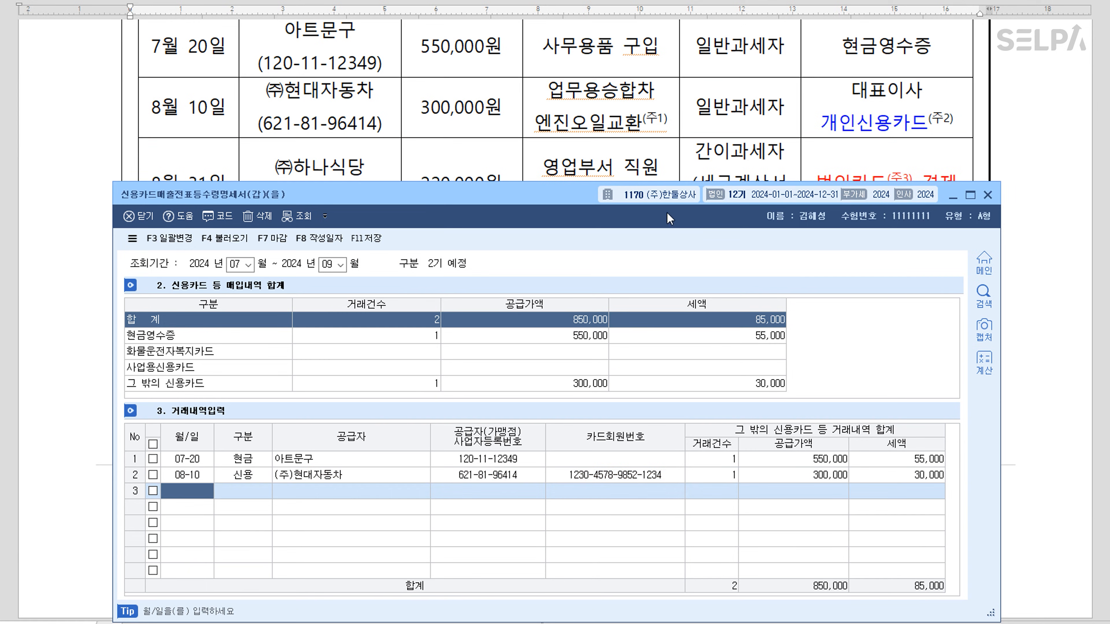
{"action": "scroll", "coordinate": [610, 156], "scroll_direction": "down", "scroll_amount": 2}
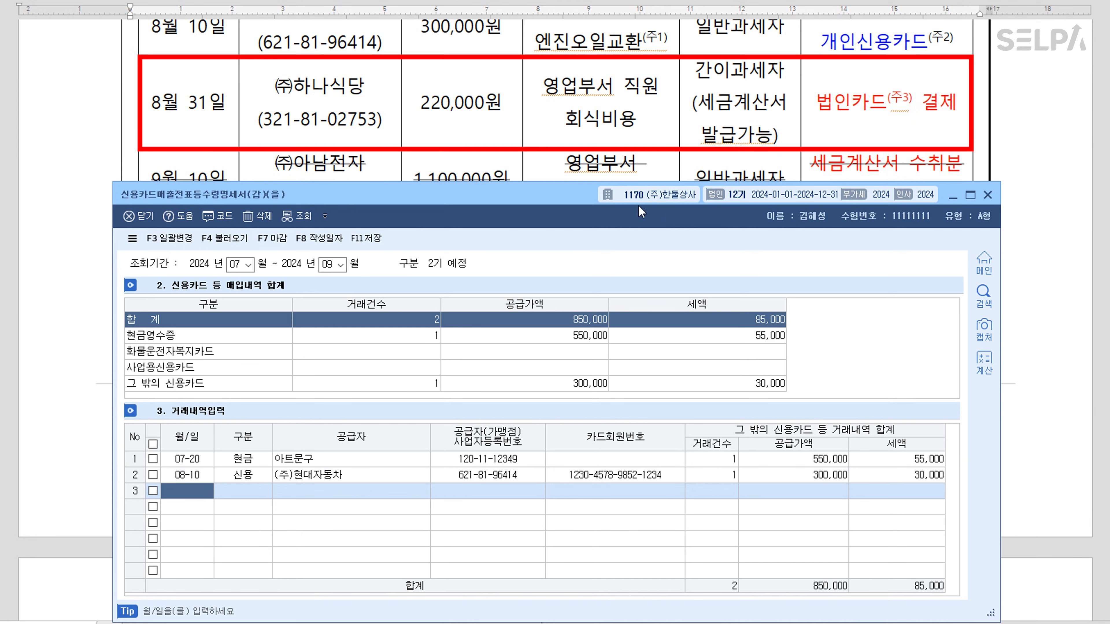
Start row 3 as an 08-31 business-card (3.사업) purchase from supplier (주)하나식당
{"action": "type", "text": "0831"}
{"action": "key", "text": "Return"}
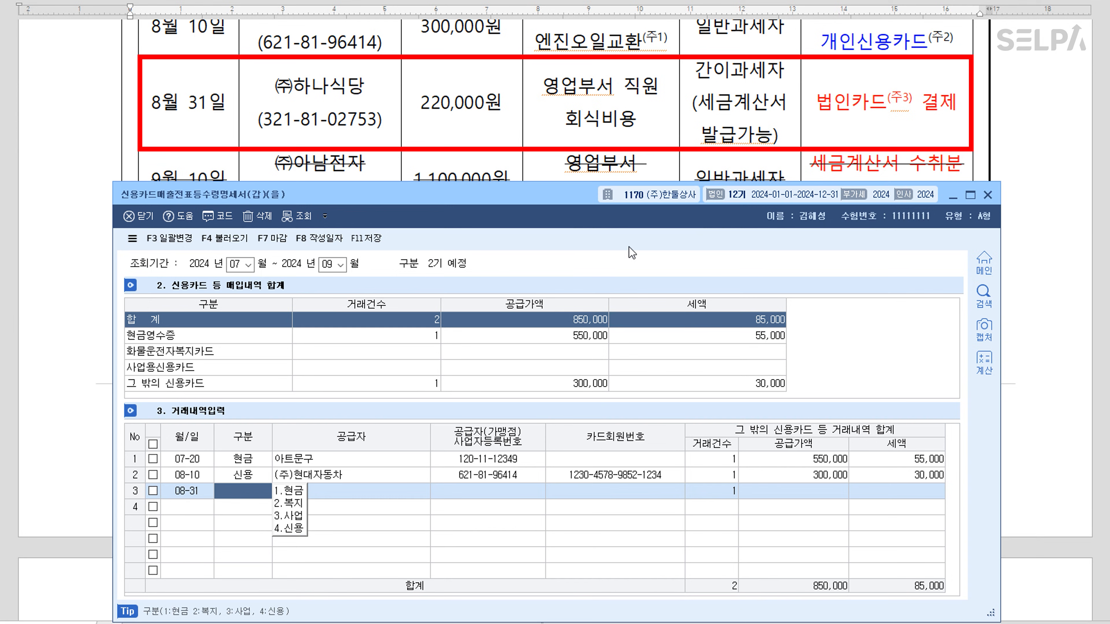
{"action": "key", "text": "3"}
{"action": "key", "text": "Return"}
{"action": "key", "text": "F2"}
{"action": "type", "text": "하나"}
{"action": "key", "text": "Return"}
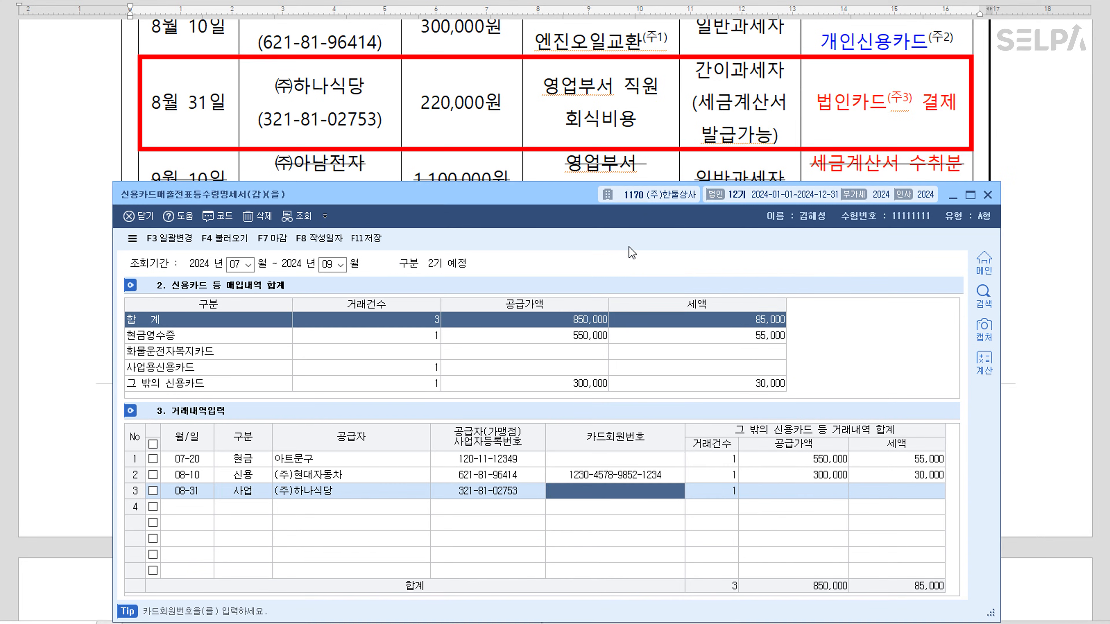
Assign card 99600 국민카드, enter the 220,000 supply amount, and save the statement
{"action": "key", "text": "F2"}
{"action": "key", "text": "Down"}
{"action": "key", "text": "Down"}
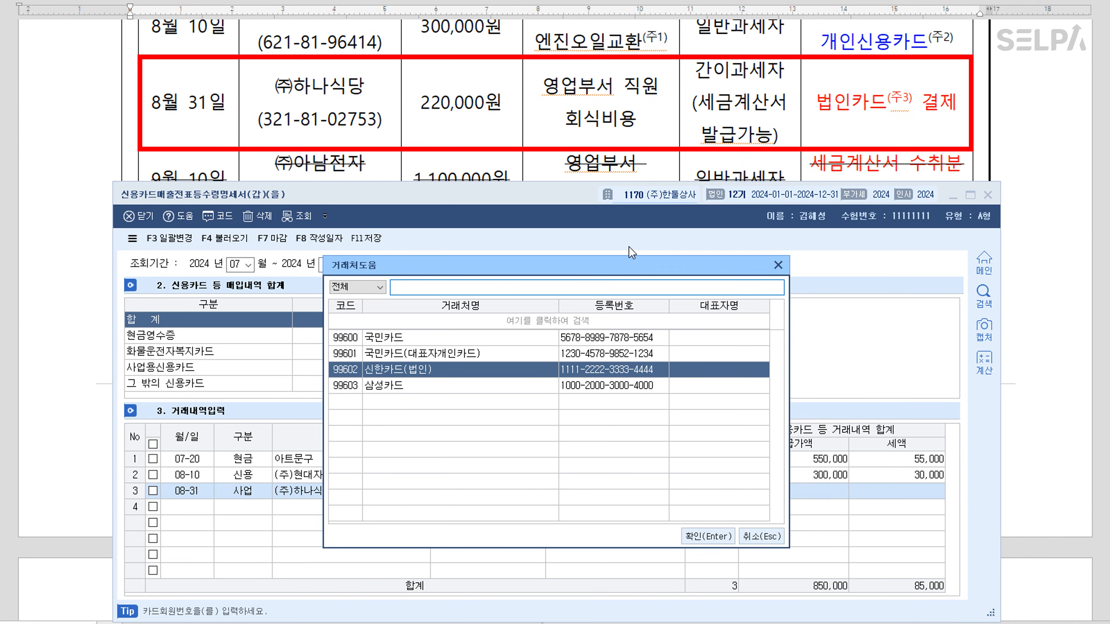
{"action": "key", "text": "Up"}
{"action": "key", "text": "Up"}
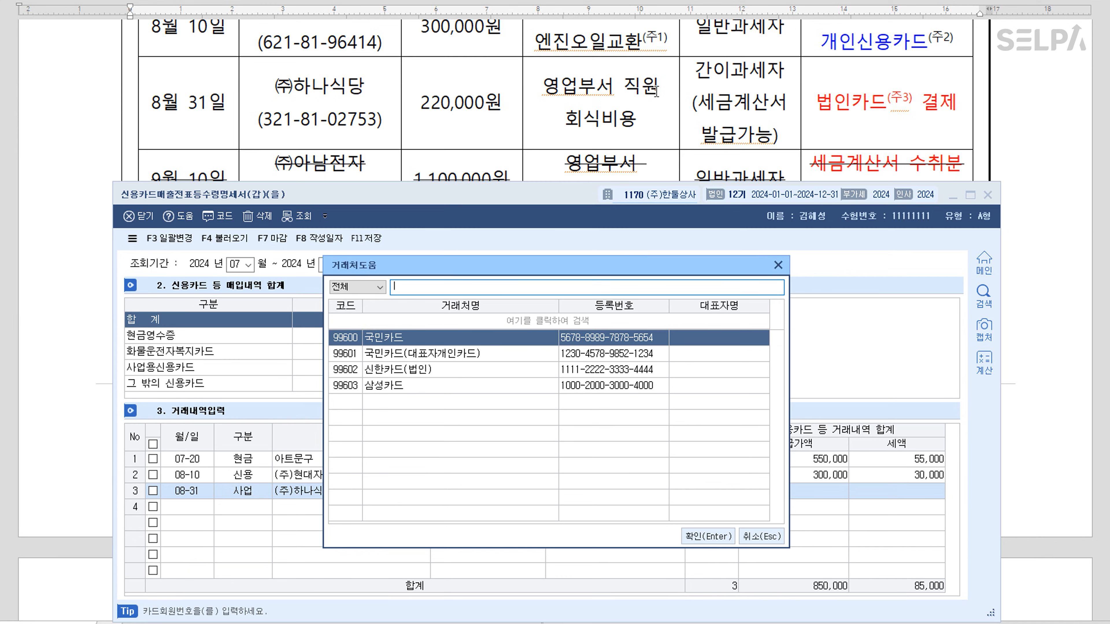
{"action": "scroll", "coordinate": [657, 116], "scroll_direction": "down", "scroll_amount": 5}
{"action": "scroll", "coordinate": [634, 123], "scroll_direction": "up", "scroll_amount": 2}
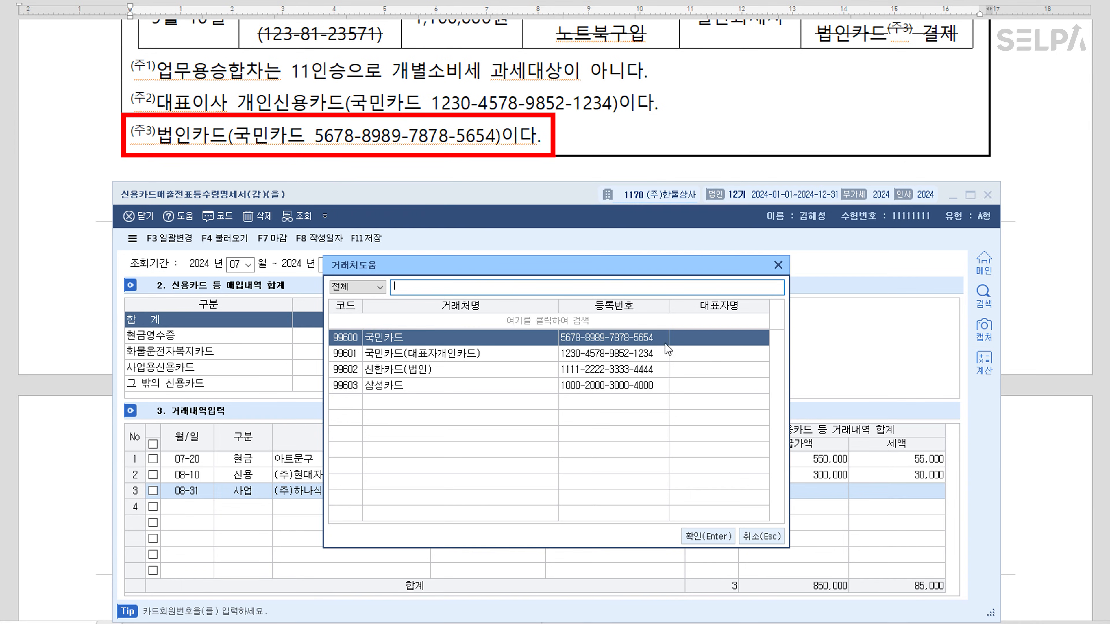
{"action": "left_click", "coordinate": [708, 537]}
{"action": "scroll", "coordinate": [637, 130], "scroll_direction": "up", "scroll_amount": 3}
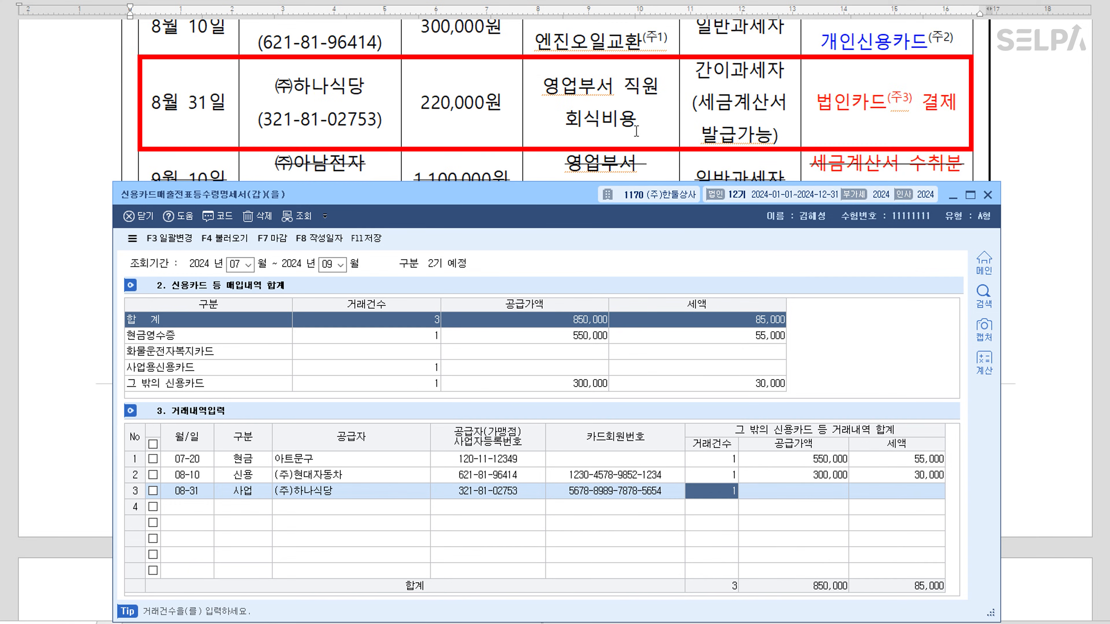
{"action": "key", "text": "Return"}
{"action": "type", "text": "2200000"}
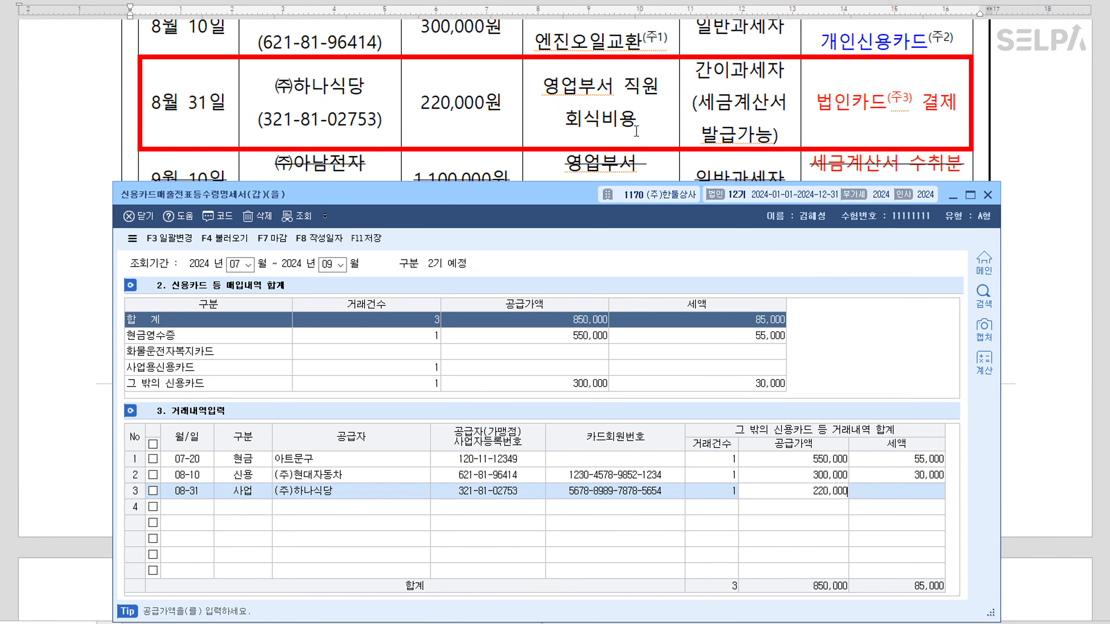
{"action": "key", "text": "Return"}
{"action": "key", "text": "Return"}
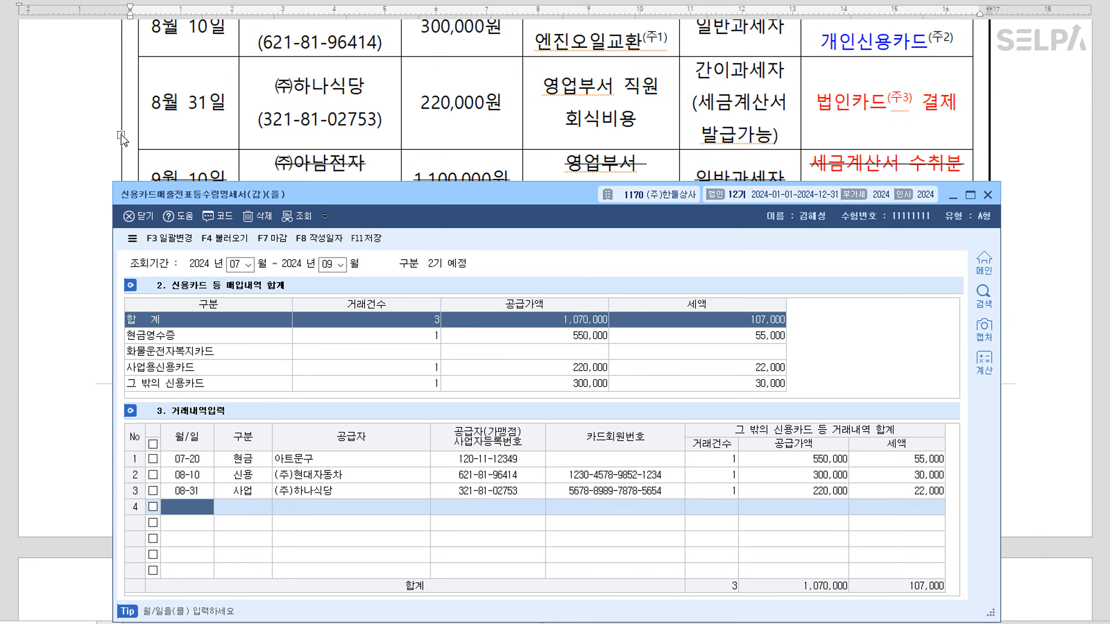
{"action": "left_click", "coordinate": [370, 239]}
Close the credit-card receipt statement and scroll the exam down to question [3]
{"action": "left_click", "coordinate": [987, 195]}
{"action": "scroll", "coordinate": [660, 305], "scroll_direction": "down", "scroll_amount": 3}
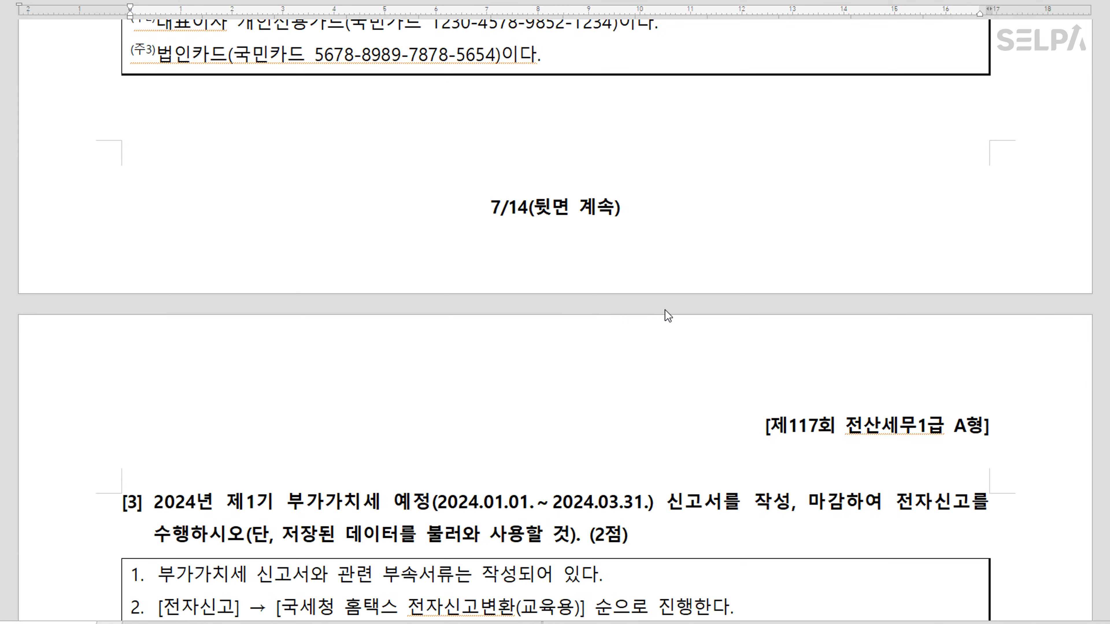
{"action": "scroll", "coordinate": [664, 309], "scroll_direction": "down", "scroll_amount": 2}
{"action": "scroll", "coordinate": [668, 309], "scroll_direction": "down", "scroll_amount": 1}
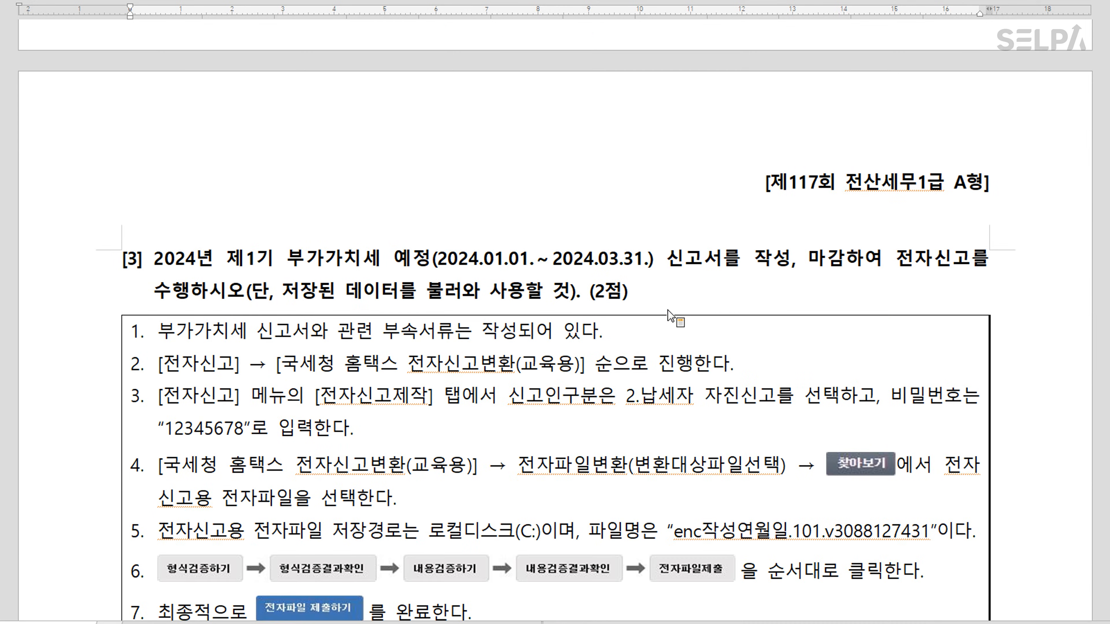
{"action": "scroll", "coordinate": [667, 309], "scroll_direction": "down", "scroll_amount": 1}
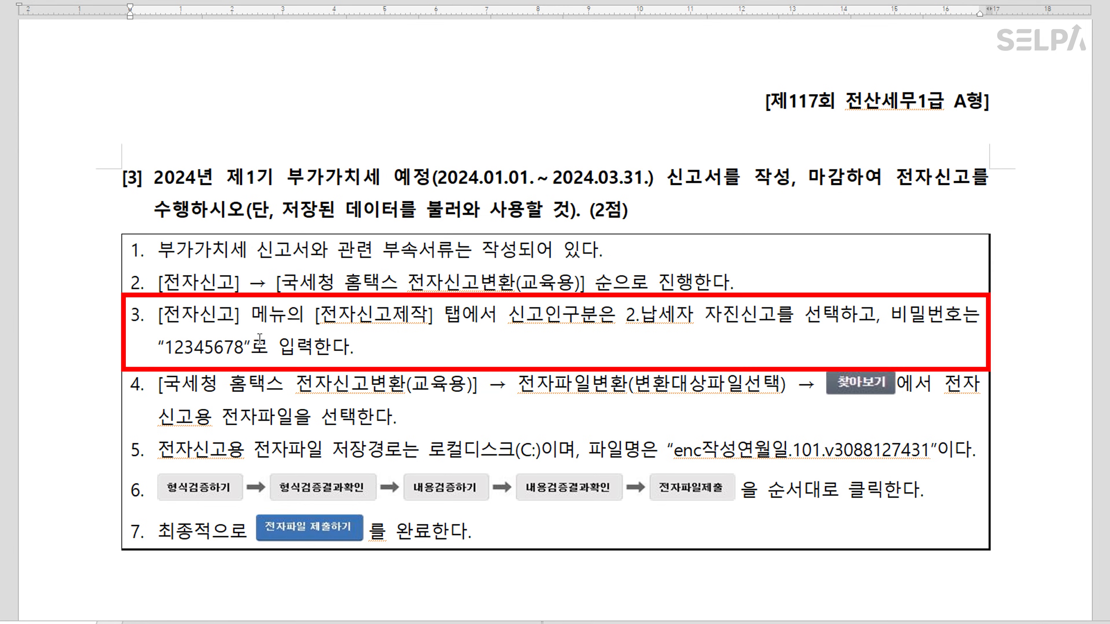
Colour the password value in question [3] blue
{"action": "left_click_drag", "start_coordinate": [169, 350], "coordinate": [243, 349]}
{"action": "key", "text": "ctrl+m"}
{"action": "key", "text": "b"}
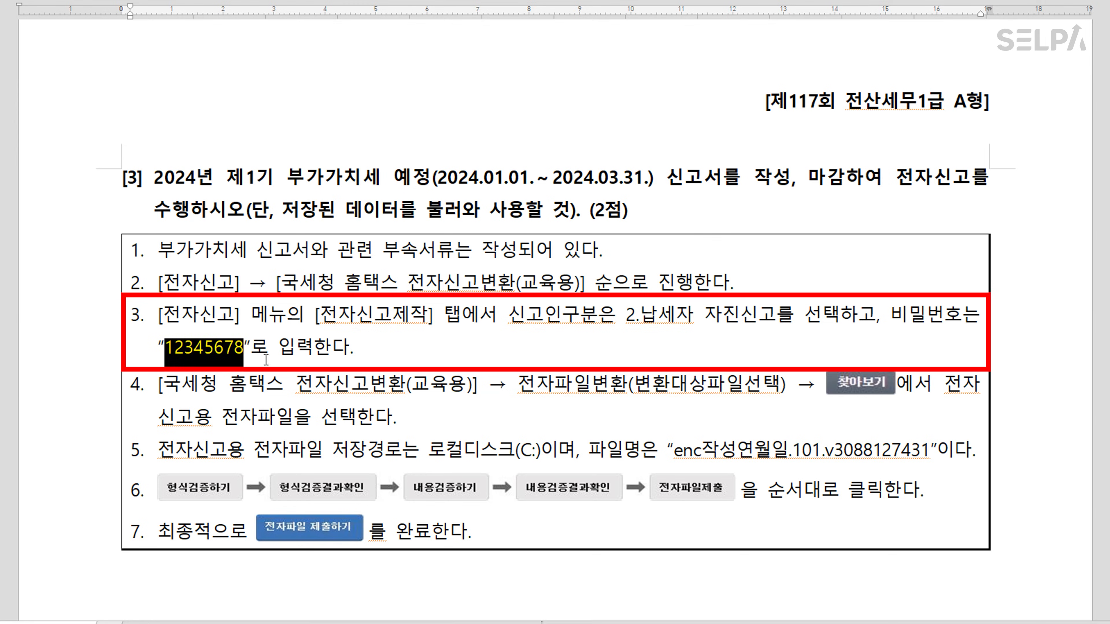
{"action": "left_click", "coordinate": [422, 369]}
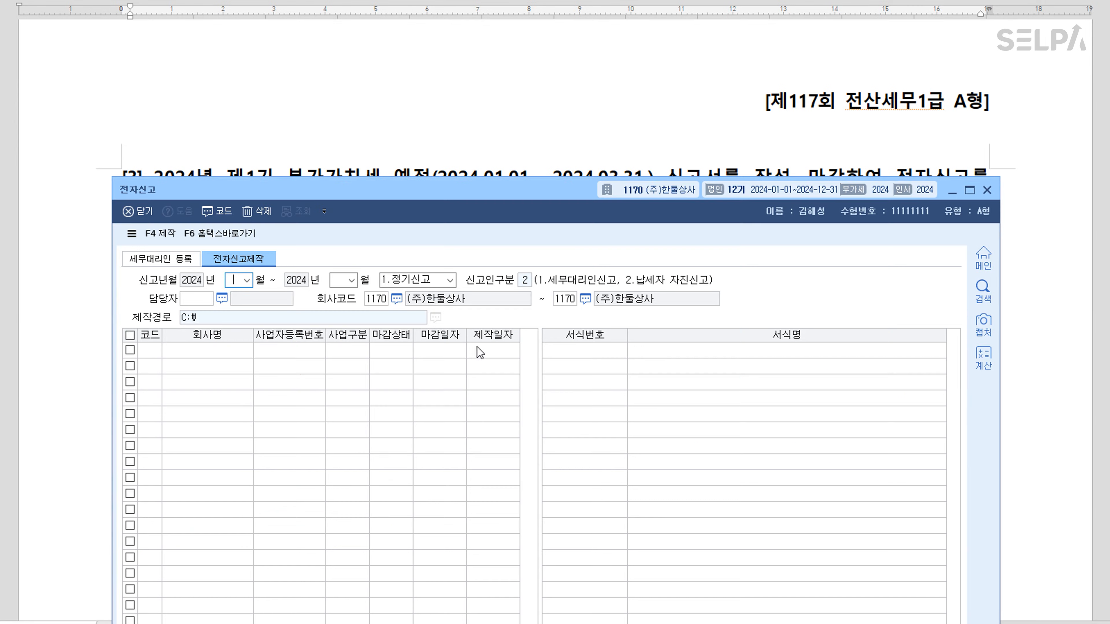
Enter 103 on the e-filing screen and look up closed companies, dismissing the none-found notice
{"action": "scroll", "coordinate": [562, 111], "scroll_direction": "down", "scroll_amount": 1}
{"action": "left_click", "coordinate": [407, 97]}
{"action": "type", "text": "1"}
{"action": "type", "text": "03"}
{"action": "key", "text": "Return"}
{"action": "key", "text": "Return"}
{"action": "key", "text": "Return"}
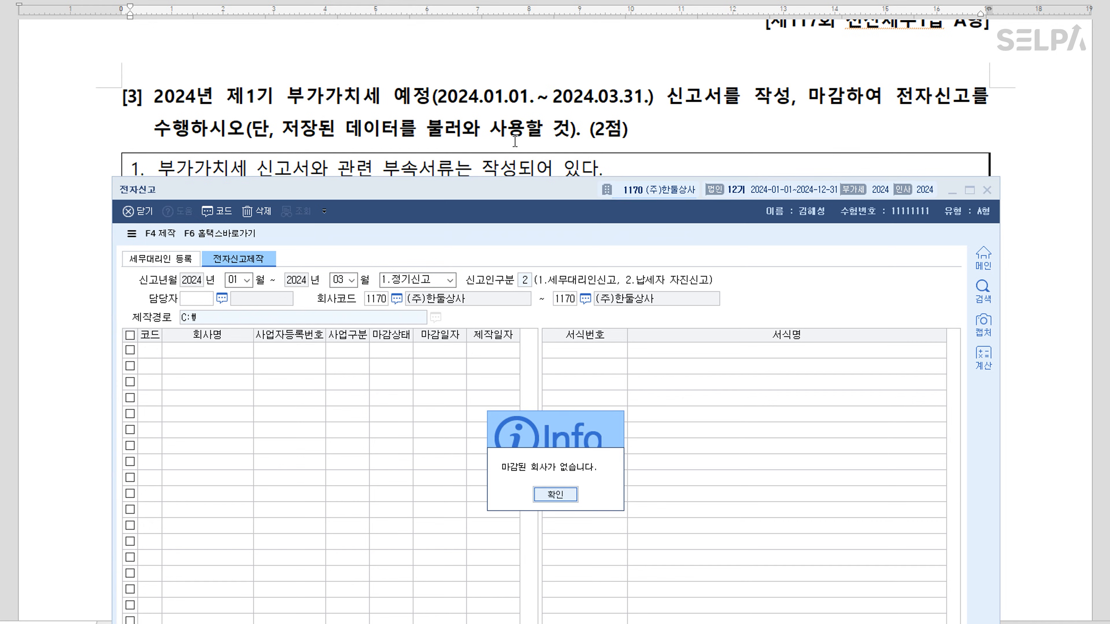
{"action": "key", "text": "Return"}
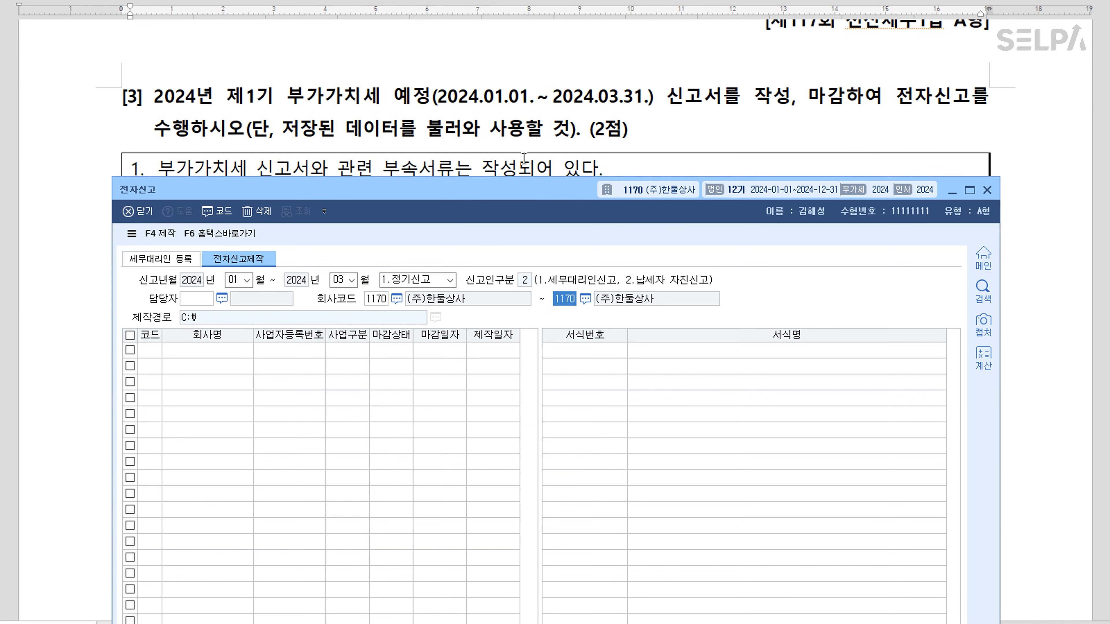
Highlight the phrase 신고서를 작성, 마감하여 in question [3]
{"action": "scroll", "coordinate": [524, 157], "scroll_direction": "down", "scroll_amount": 2}
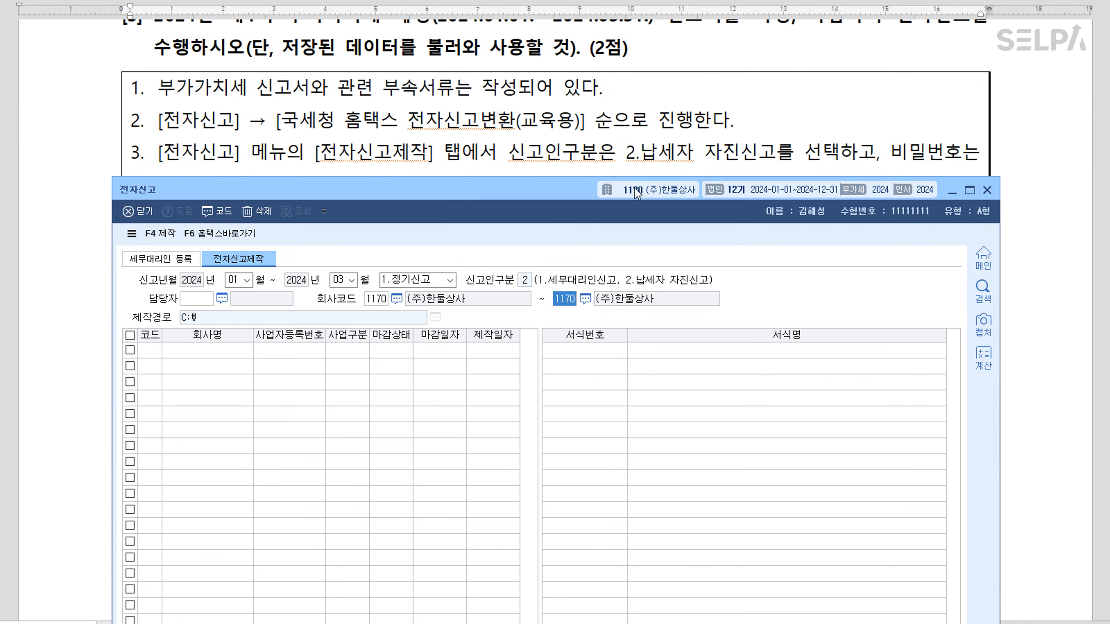
{"action": "scroll", "coordinate": [640, 171], "scroll_direction": "up", "scroll_amount": 2}
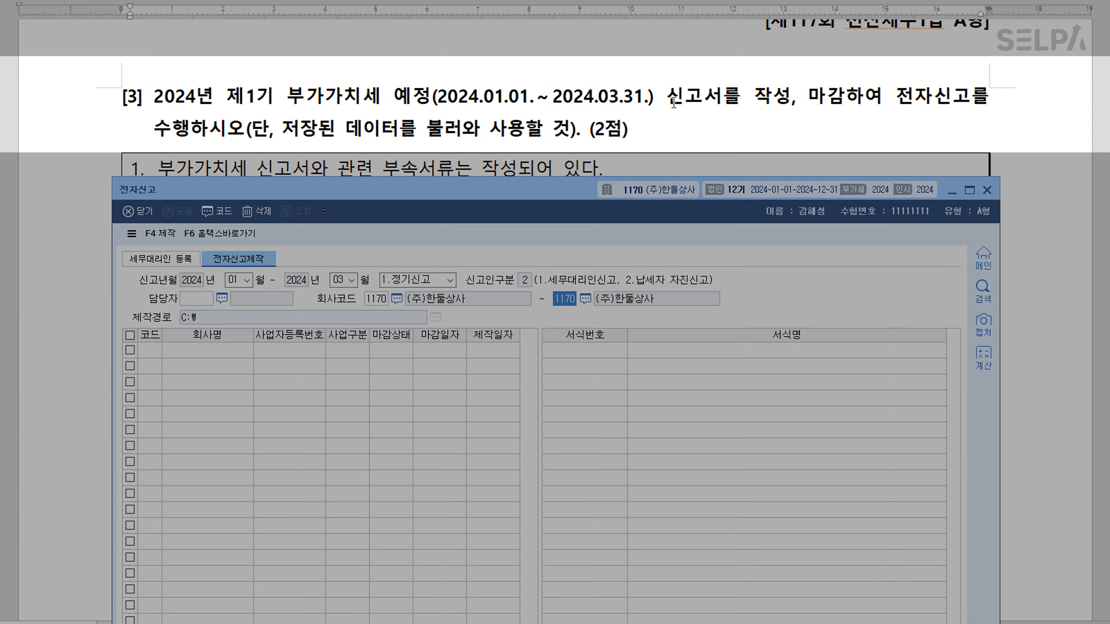
{"action": "left_click_drag", "start_coordinate": [667, 103], "coordinate": [880, 100]}
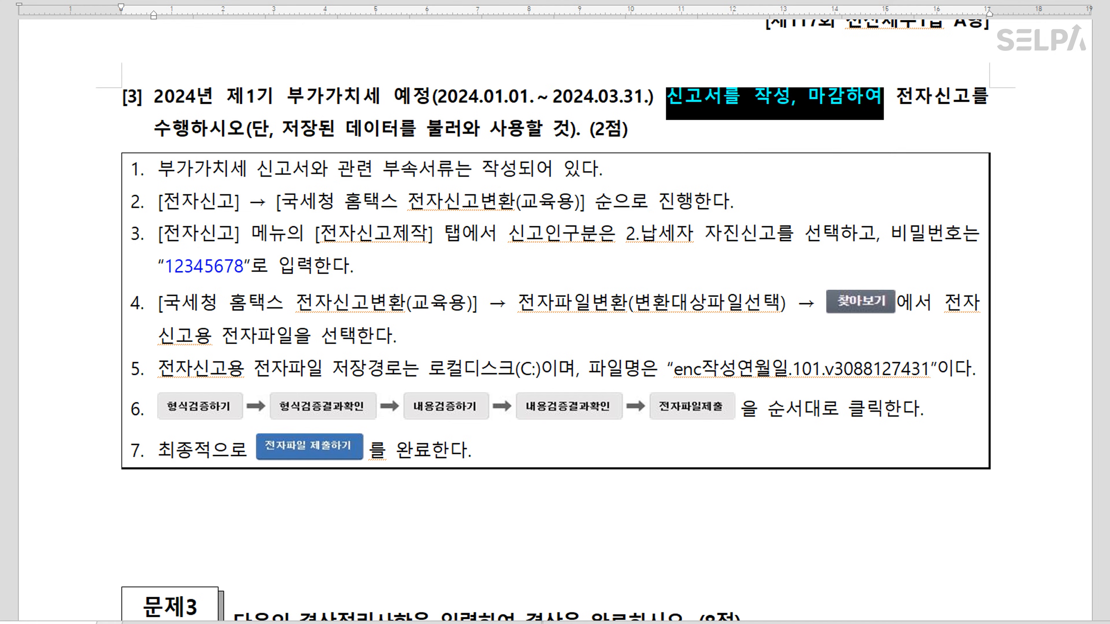
Open 1092 부가가치세신고서 through a menu search for ㅂㄱㄱㅣ
{"action": "key", "text": "alt+Tab"}
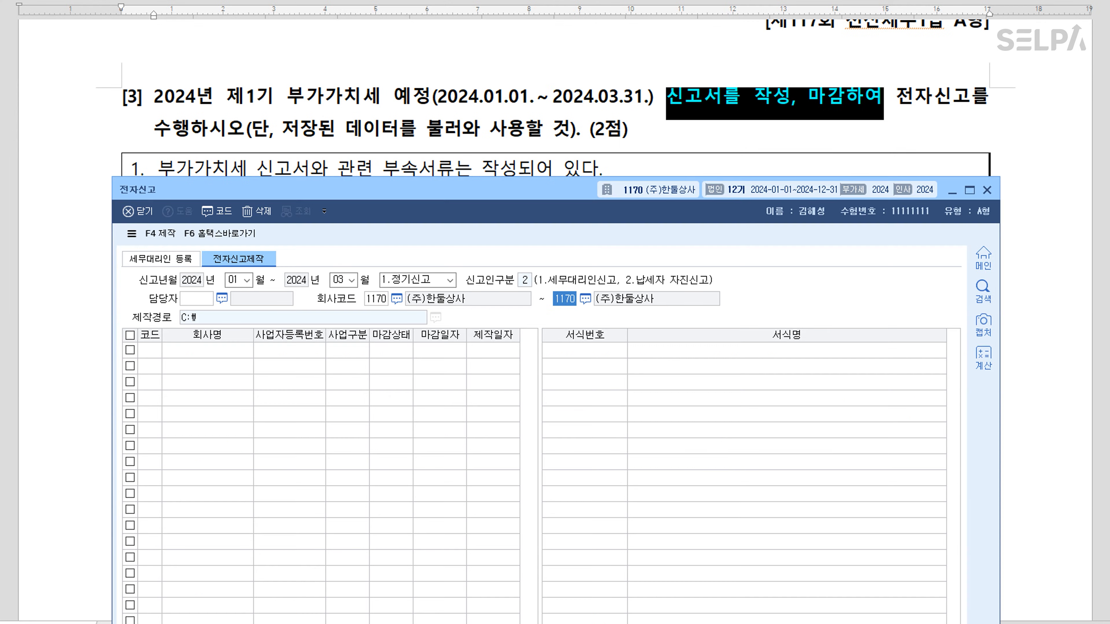
{"action": "key", "text": "ctrl+Return"}
{"action": "type", "text": "ㅂㄱㄱㅣ"}
{"action": "key", "text": "Return"}
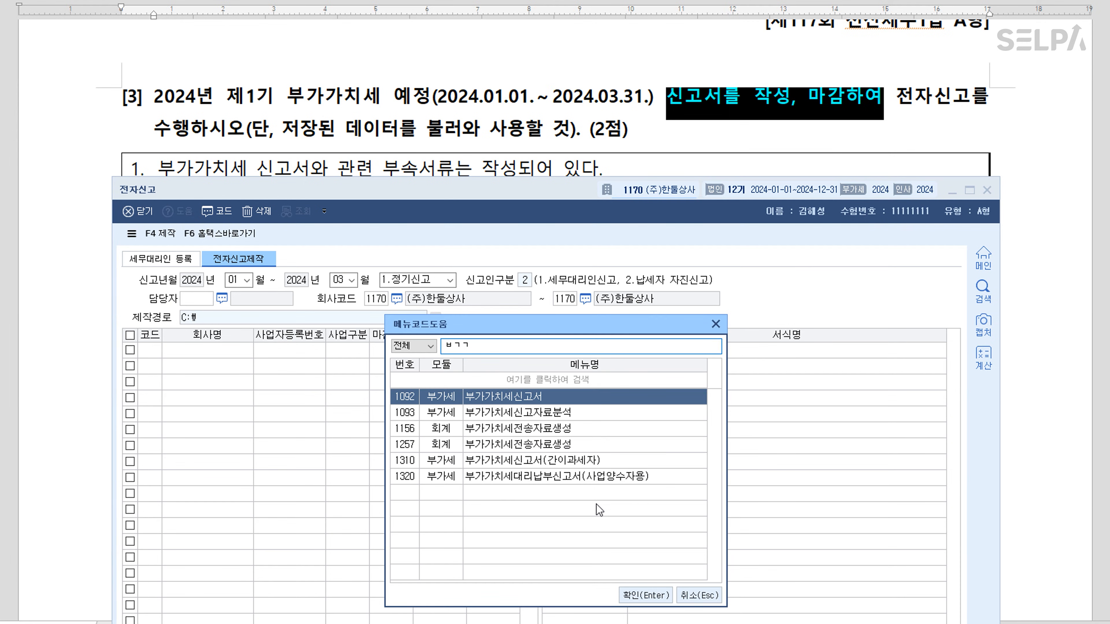
{"action": "key", "text": "Return"}
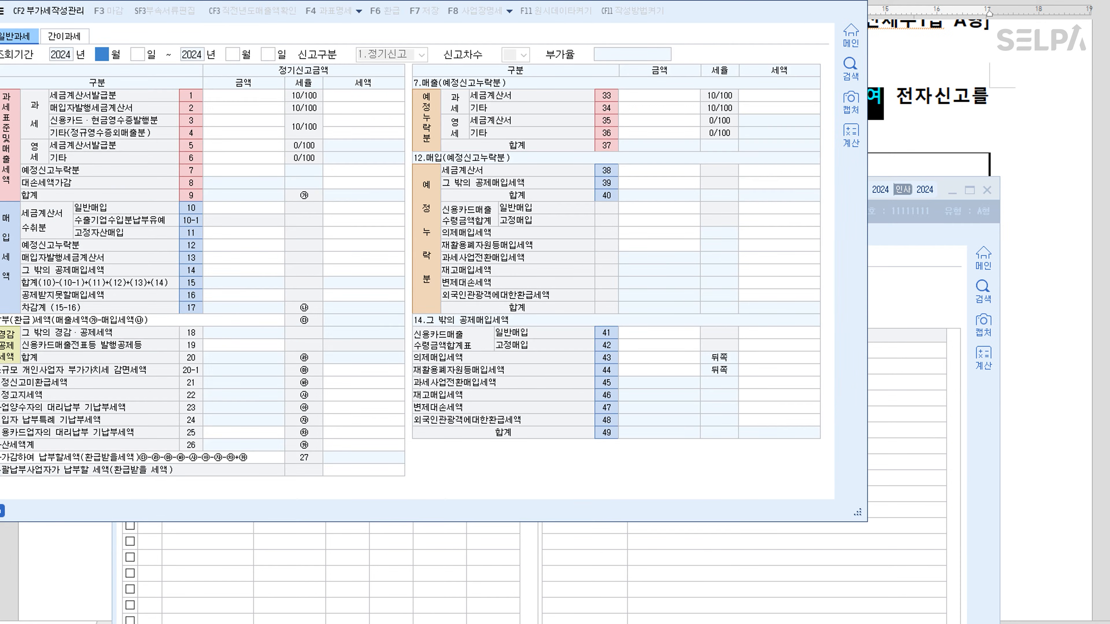
Load the January–March 2024 VAT return (5,701,668 payable) and mark it 마감
{"action": "left_click_drag", "start_coordinate": [354, 0], "coordinate": [484, 62]}
{"action": "type", "text": "1"}
{"action": "key", "text": "Return"}
{"action": "key", "text": "Return"}
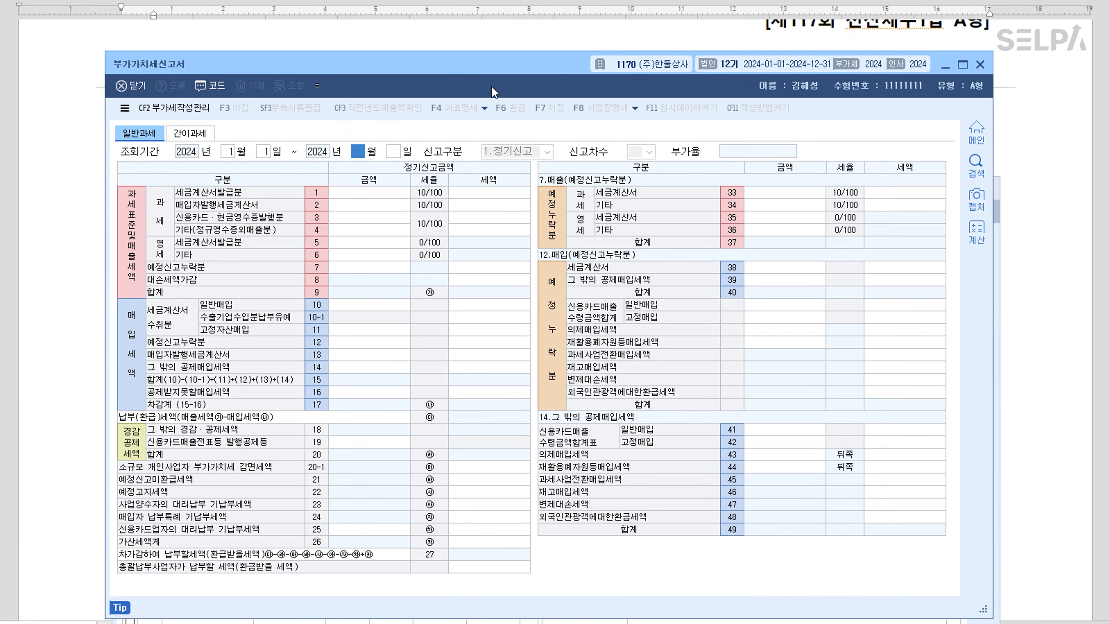
{"action": "type", "text": "3"}
{"action": "key", "text": "Return"}
{"action": "key", "text": "Return"}
{"action": "key", "text": "Return"}
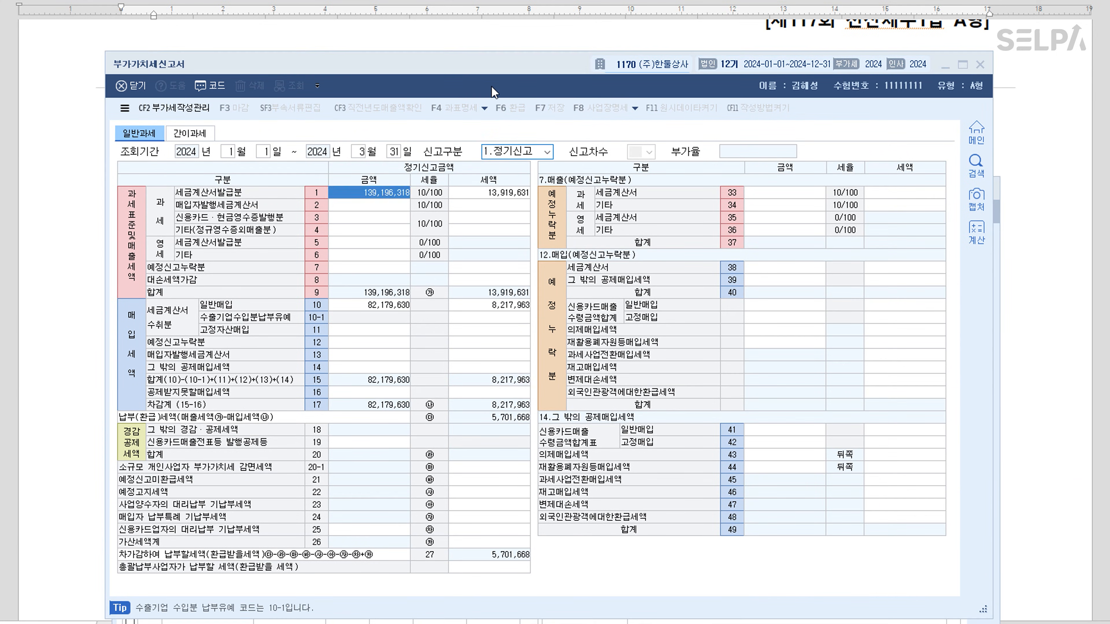
{"action": "key", "text": "Return"}
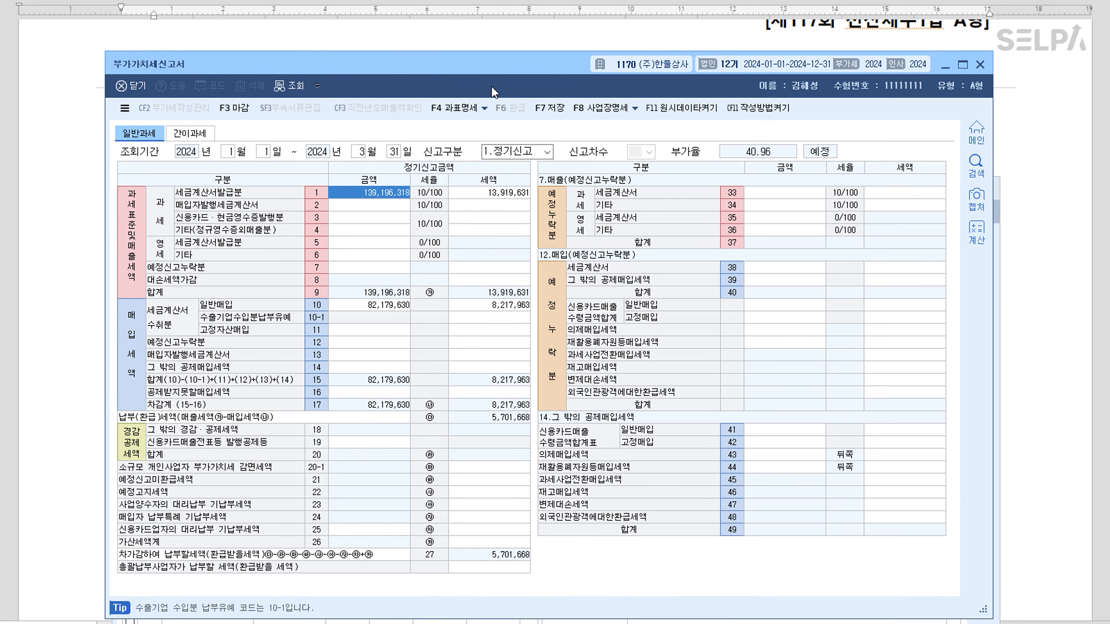
{"action": "left_click", "coordinate": [239, 111]}
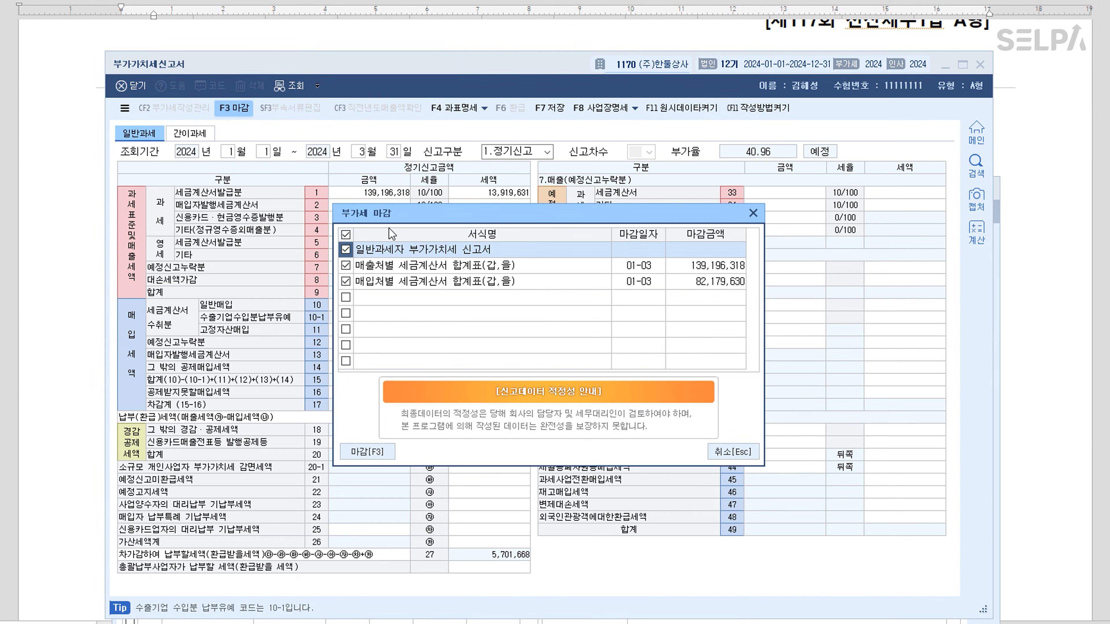
{"action": "left_click", "coordinate": [378, 452]}
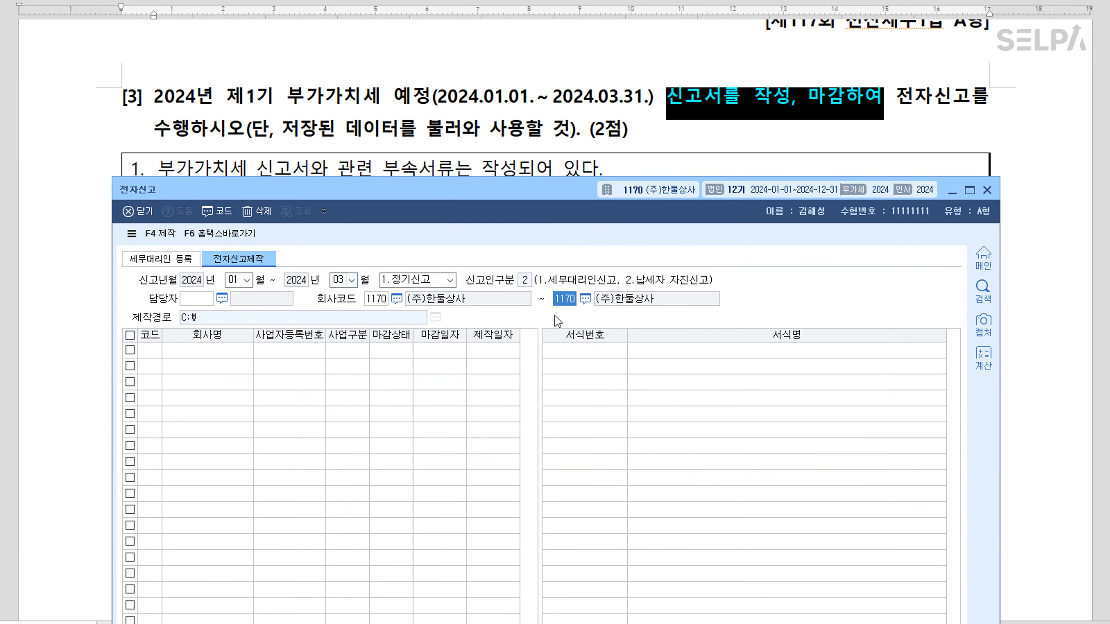
List the closed Q1 return and tick company 1170 for e-filing
{"action": "key", "text": "Return"}
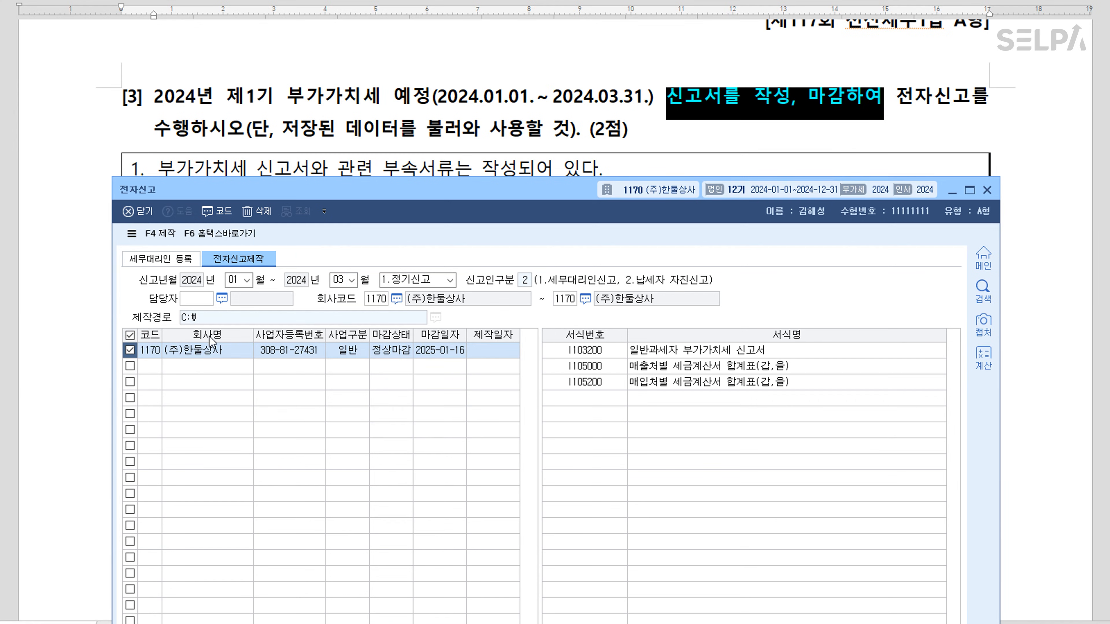
{"action": "left_click", "coordinate": [223, 358]}
{"action": "left_click", "coordinate": [716, 357]}
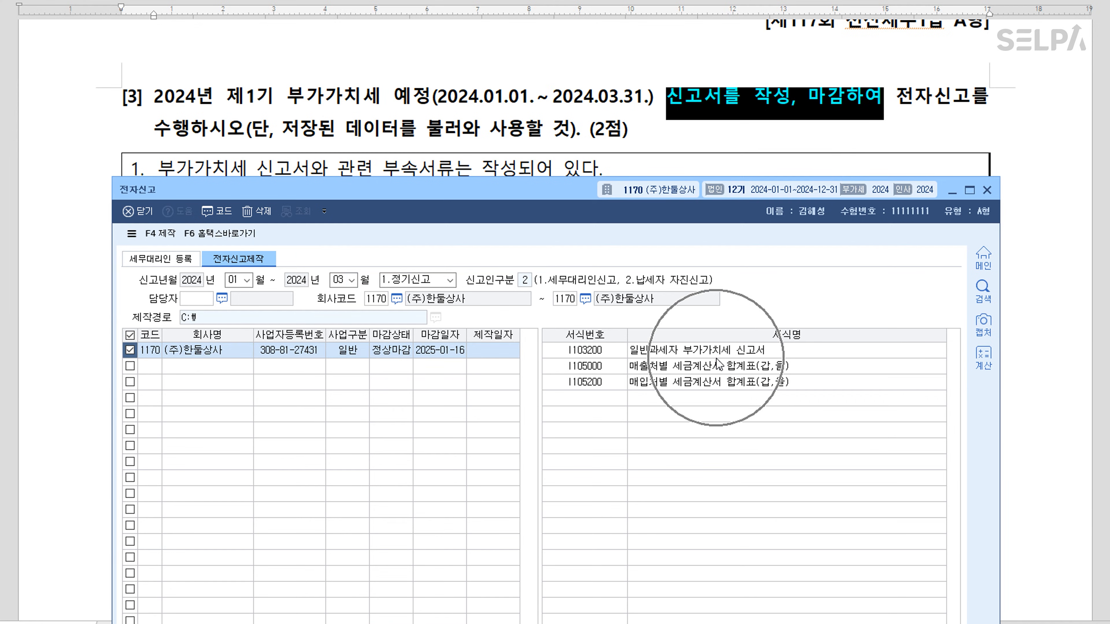
Create the password-protected e-filing file and open the Hometax conversion page
{"action": "left_click", "coordinate": [165, 234]}
{"action": "type", "text": "123456789"}
{"action": "key", "text": "Tab"}
{"action": "type", "text": "123456789"}
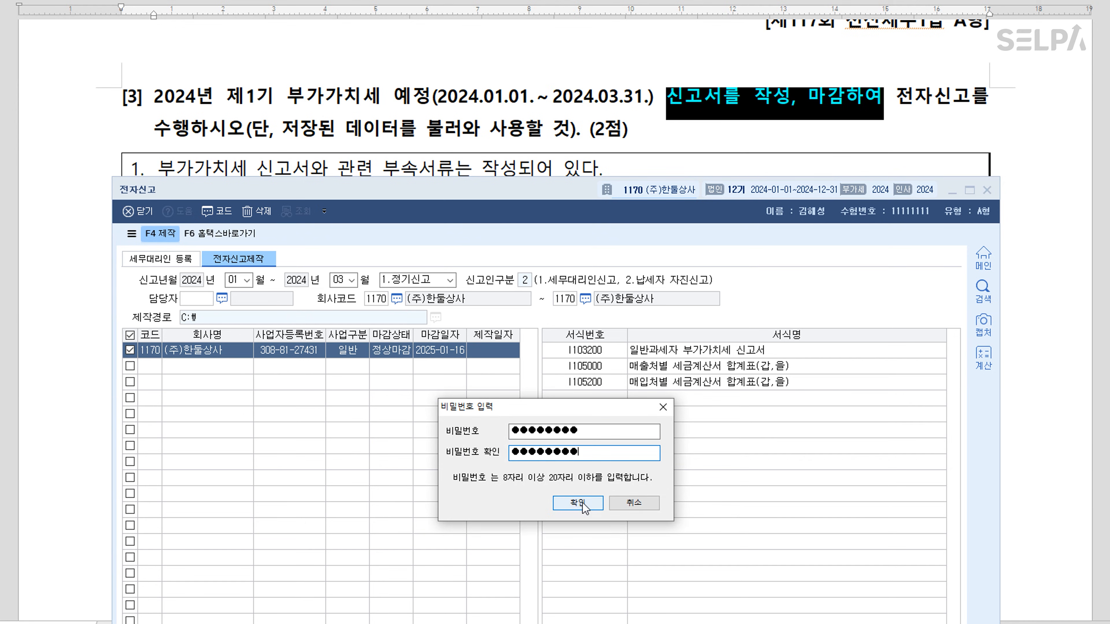
{"action": "left_click", "coordinate": [577, 503]}
{"action": "left_click", "coordinate": [562, 496]}
{"action": "left_click", "coordinate": [238, 235]}
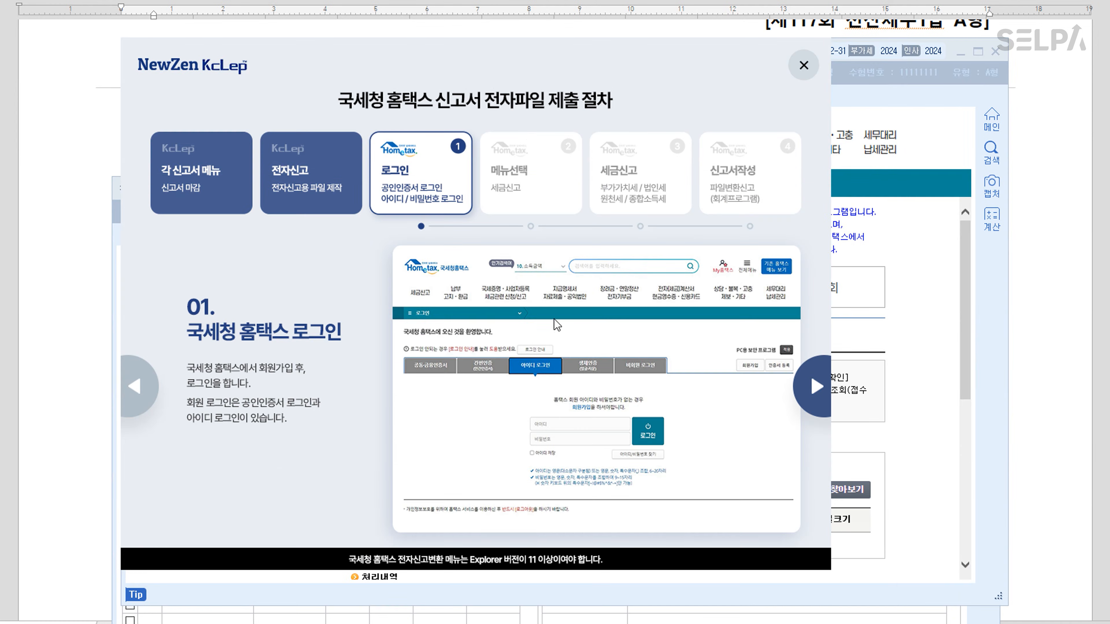
{"action": "left_click", "coordinate": [804, 65]}
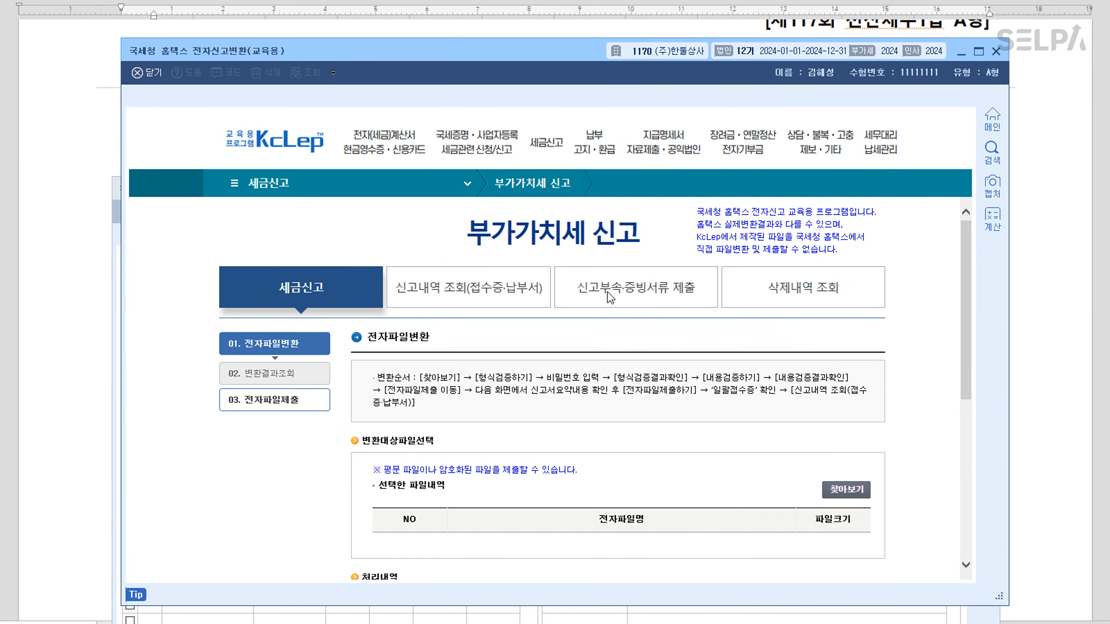
{"action": "scroll", "coordinate": [773, 452], "scroll_direction": "down", "scroll_amount": 1}
{"action": "left_click", "coordinate": [849, 434]}
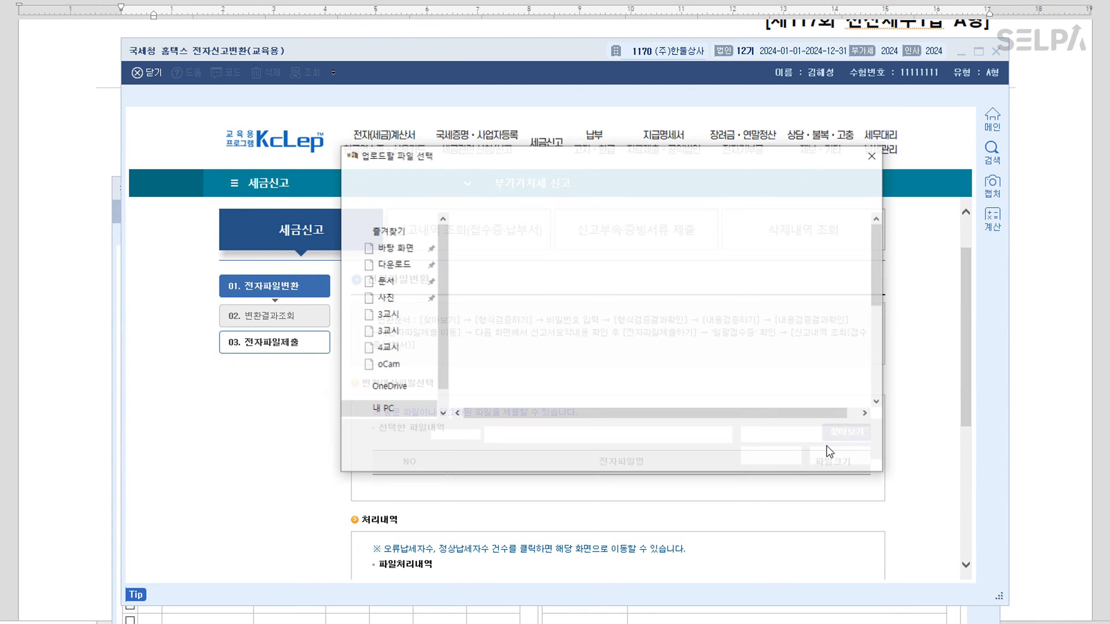
{"action": "scroll", "coordinate": [568, 302], "scroll_direction": "down", "scroll_amount": 5}
{"action": "left_click", "coordinate": [567, 400]}
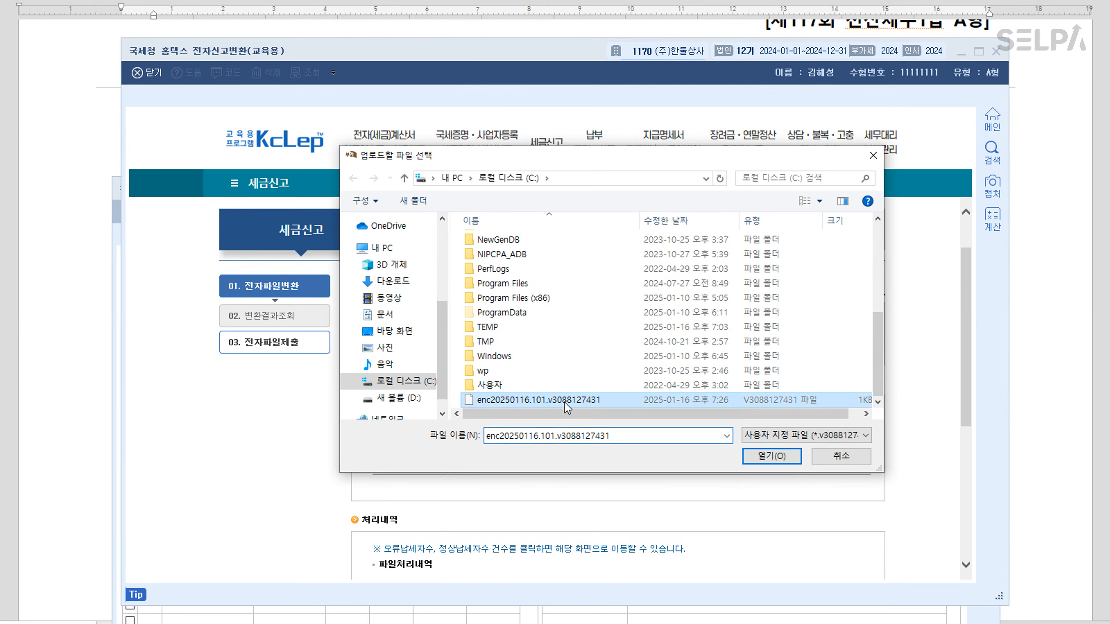
{"action": "key", "text": "ctrl"}
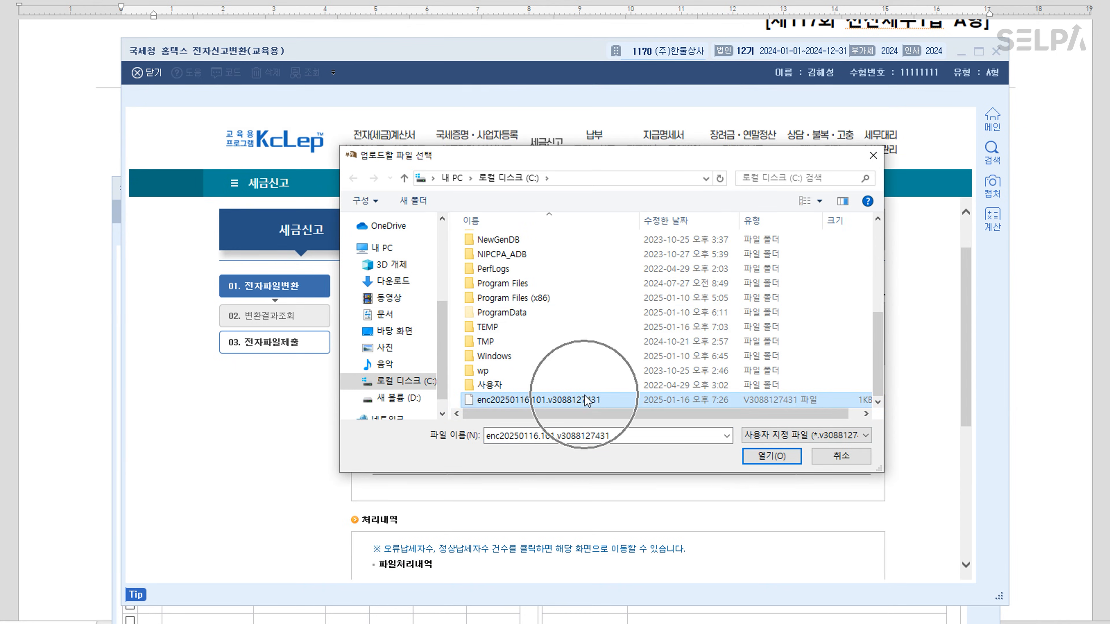
{"action": "left_click", "coordinate": [772, 456]}
Pass the format check using the file password, then pass the content check
{"action": "scroll", "coordinate": [654, 425], "scroll_direction": "down", "scroll_amount": 5}
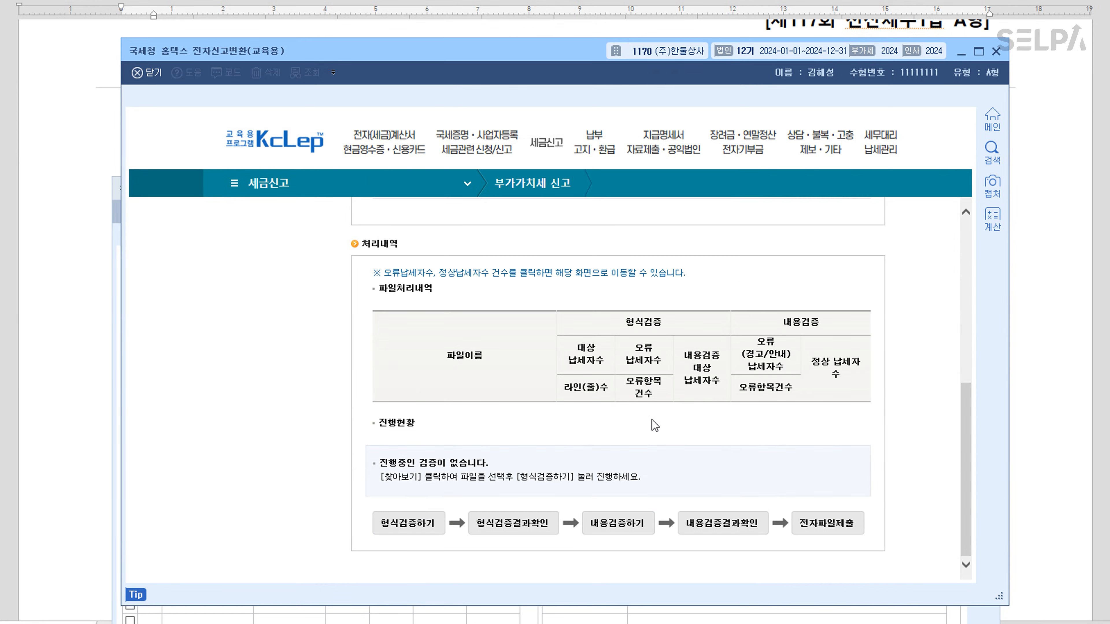
{"action": "left_click", "coordinate": [414, 524]}
{"action": "type", "text": "12345678"}
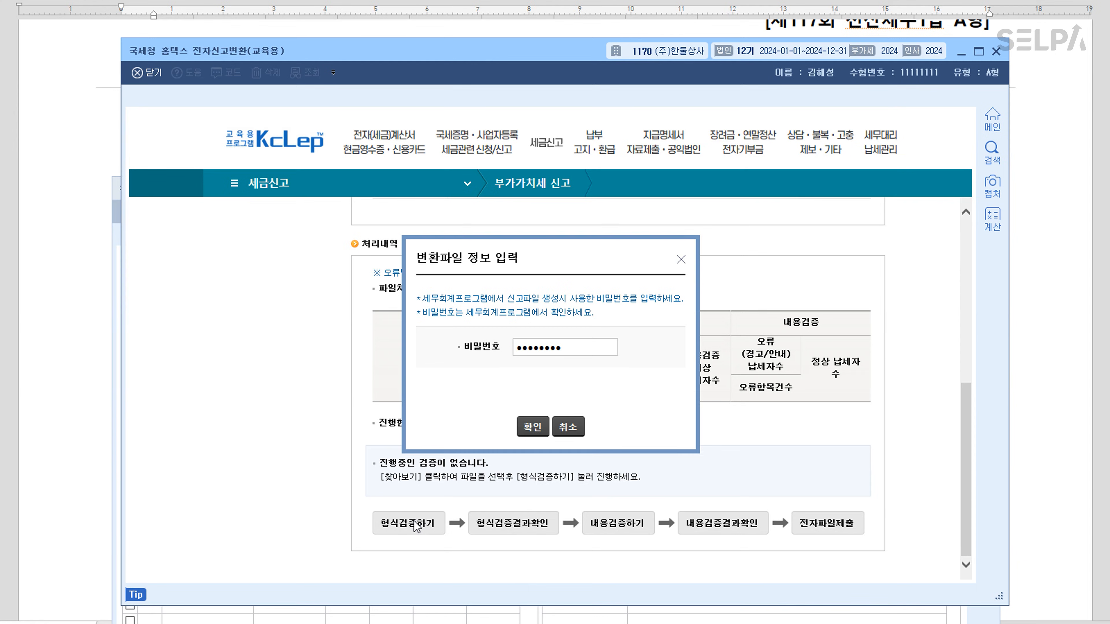
{"action": "left_click", "coordinate": [528, 427]}
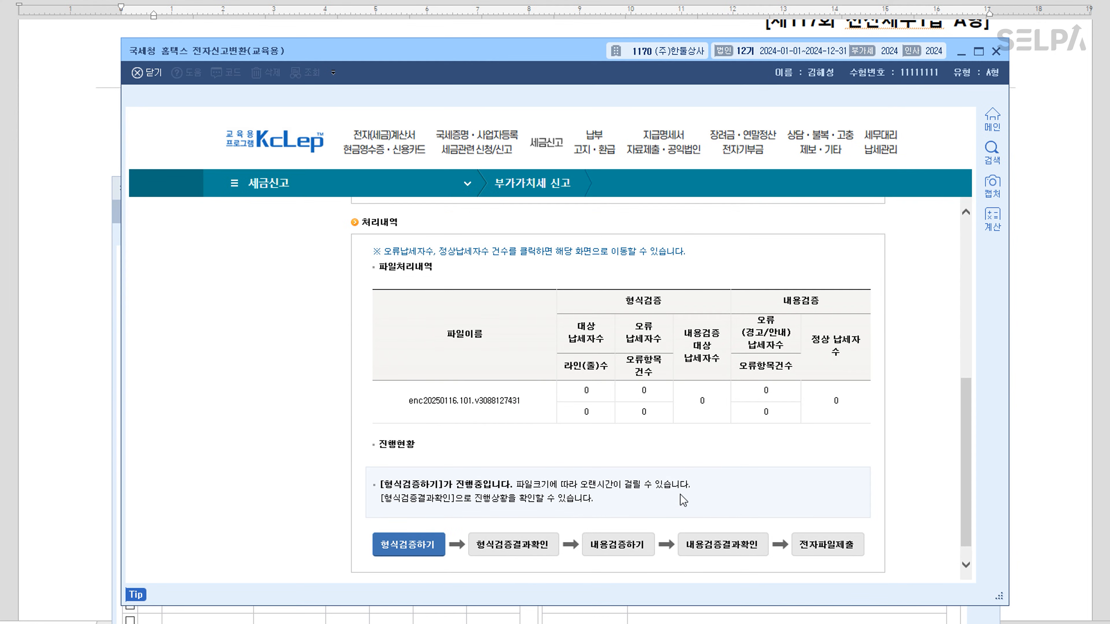
{"action": "left_click", "coordinate": [514, 547]}
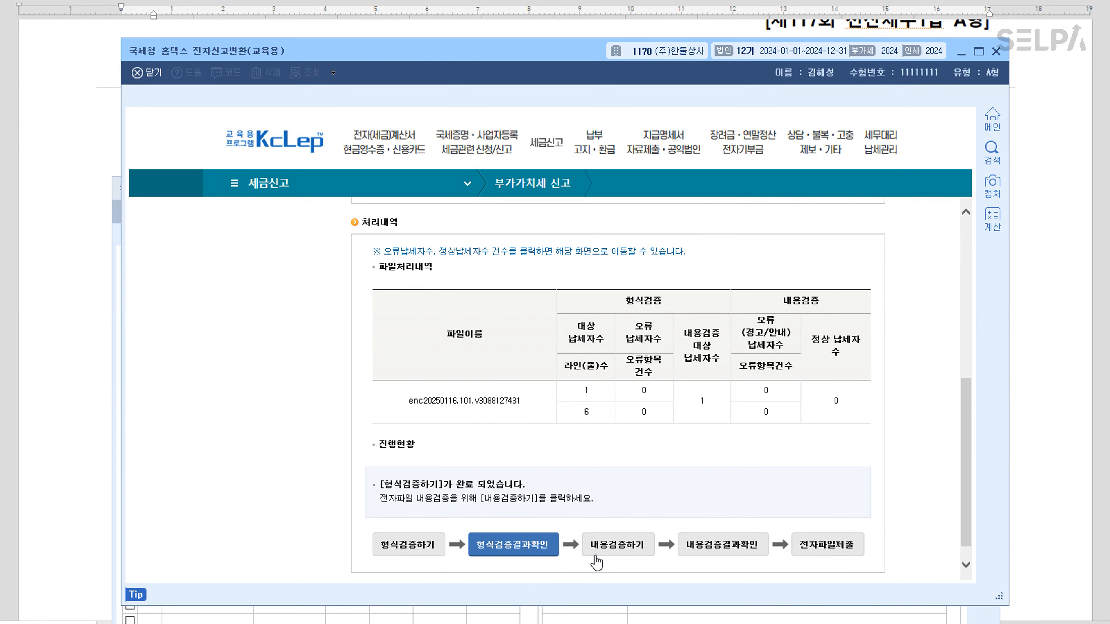
{"action": "left_click", "coordinate": [616, 546]}
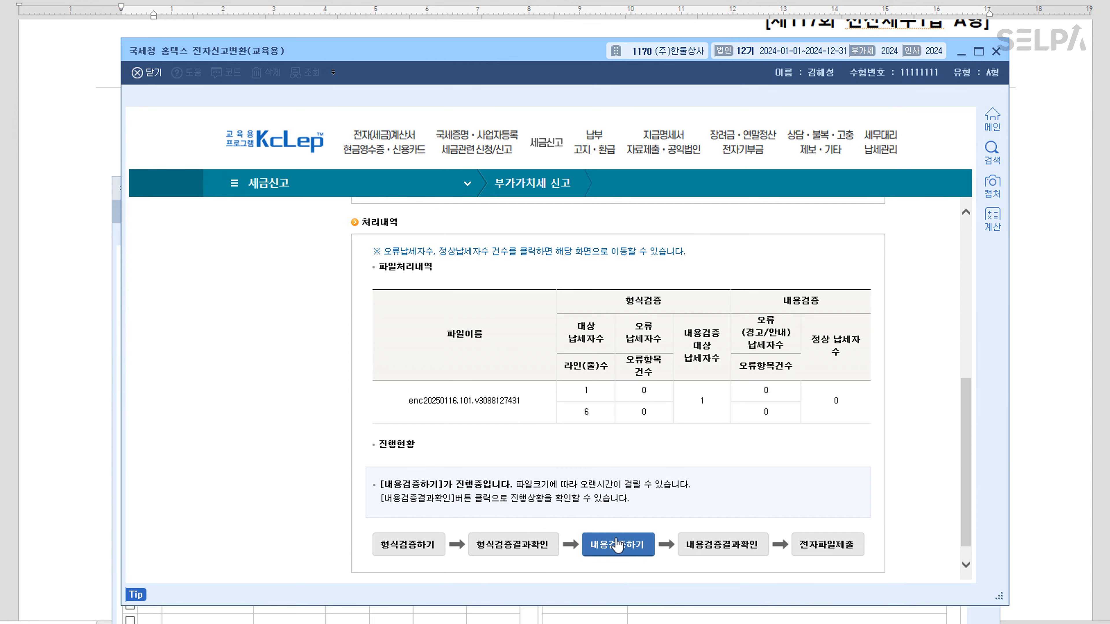
Submit the electronic VAT return file, then close the receipt and conversion window
{"action": "left_click", "coordinate": [828, 553]}
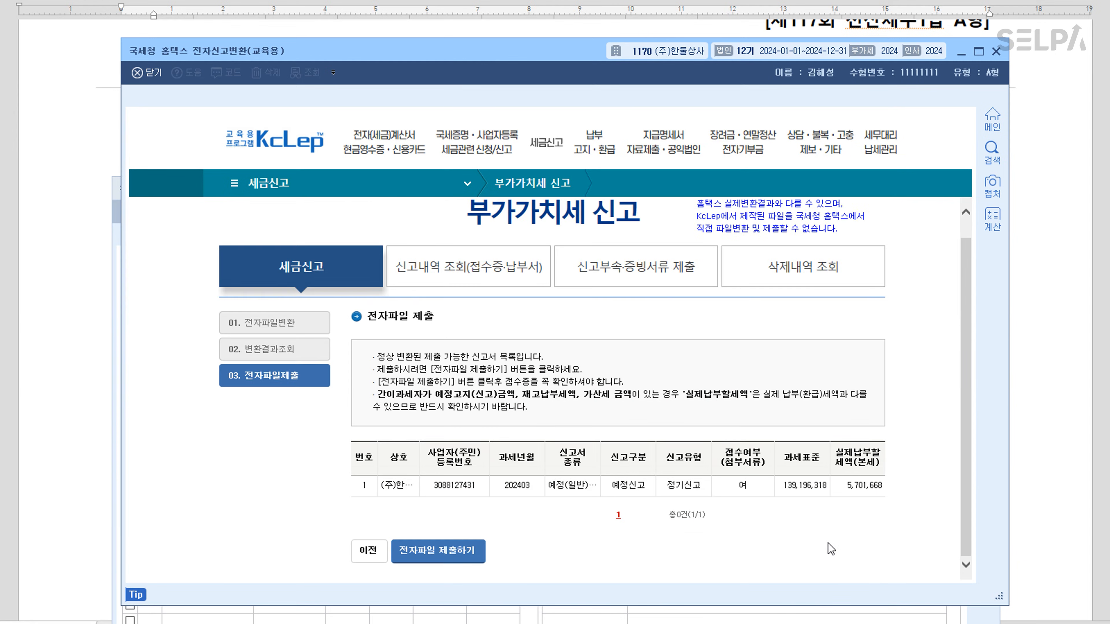
{"action": "left_click", "coordinate": [454, 552]}
{"action": "left_click", "coordinate": [564, 357]}
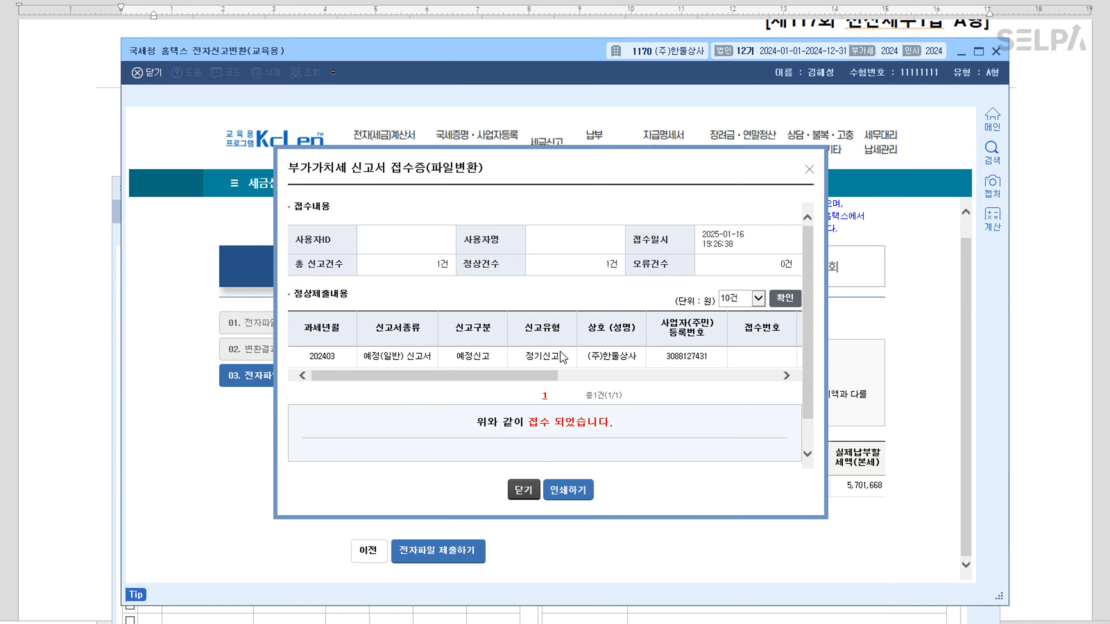
{"action": "left_click", "coordinate": [523, 490]}
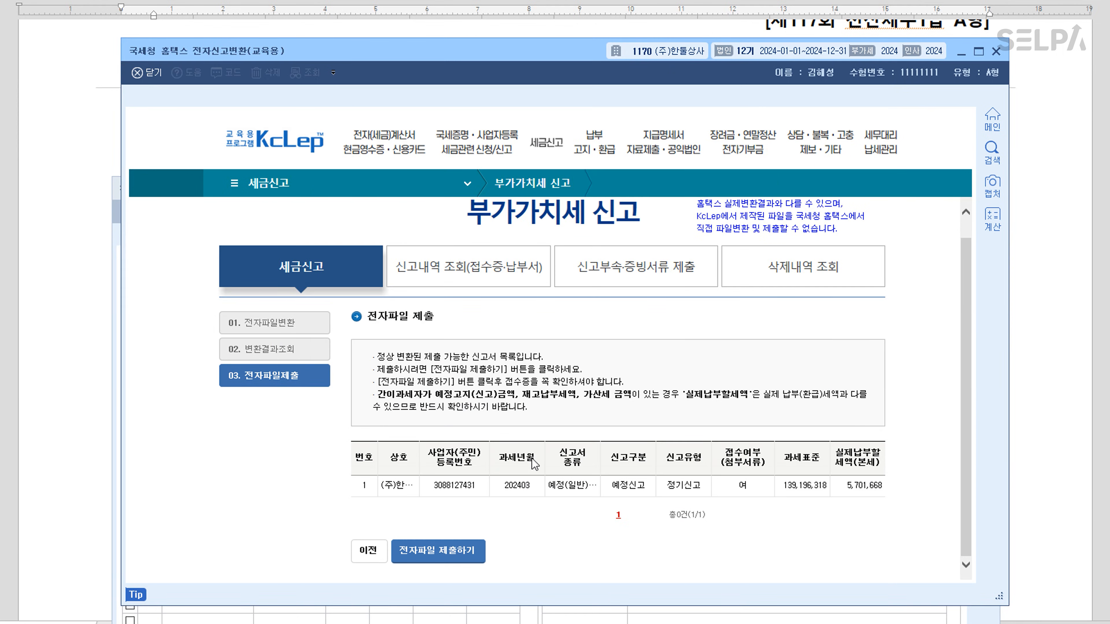
{"action": "key", "text": "Escape"}
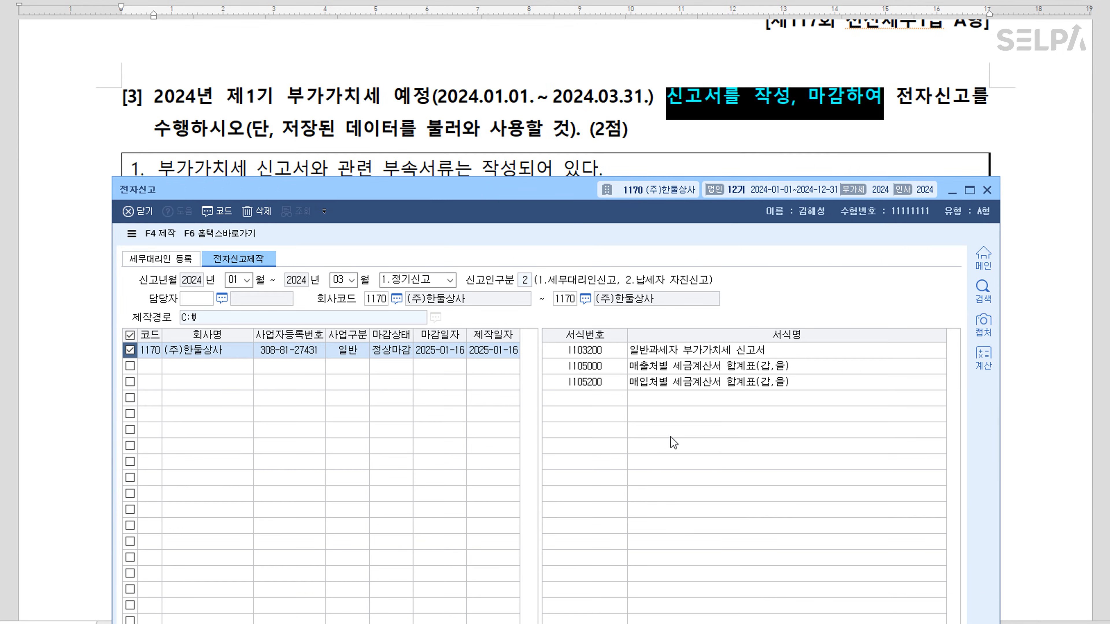
Close the filing window and briefly highlight 단기매매증권 and 55주를 처분 in question [1]
{"action": "key", "text": "Escape"}
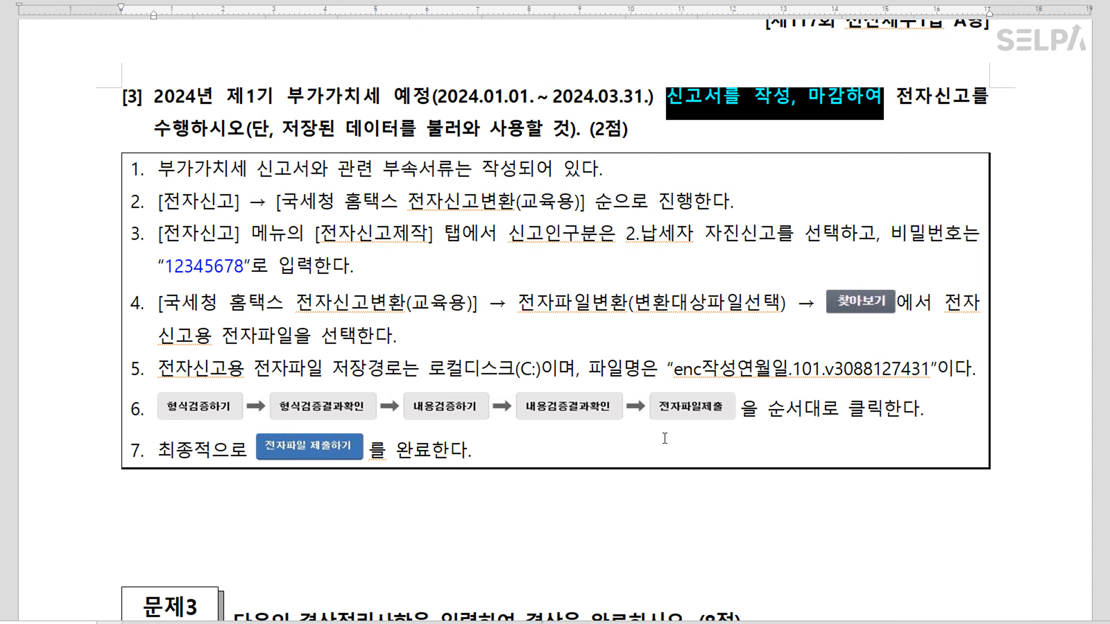
{"action": "scroll", "coordinate": [665, 438], "scroll_direction": "down", "scroll_amount": 5}
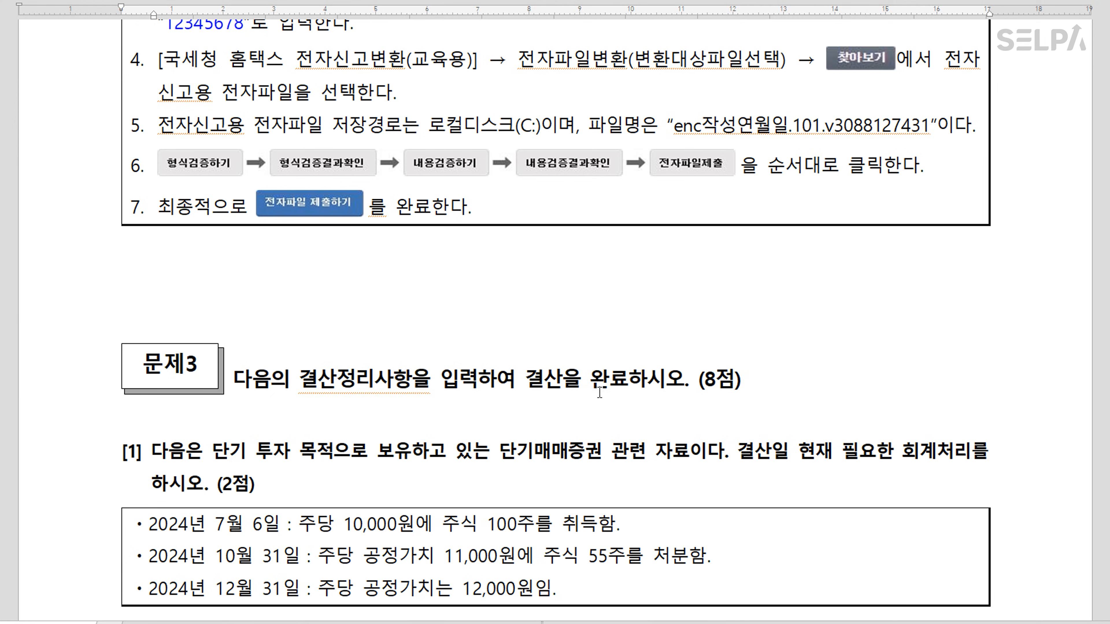
{"action": "scroll", "coordinate": [653, 382], "scroll_direction": "down", "scroll_amount": 2}
{"action": "scroll", "coordinate": [651, 380], "scroll_direction": "down", "scroll_amount": 5}
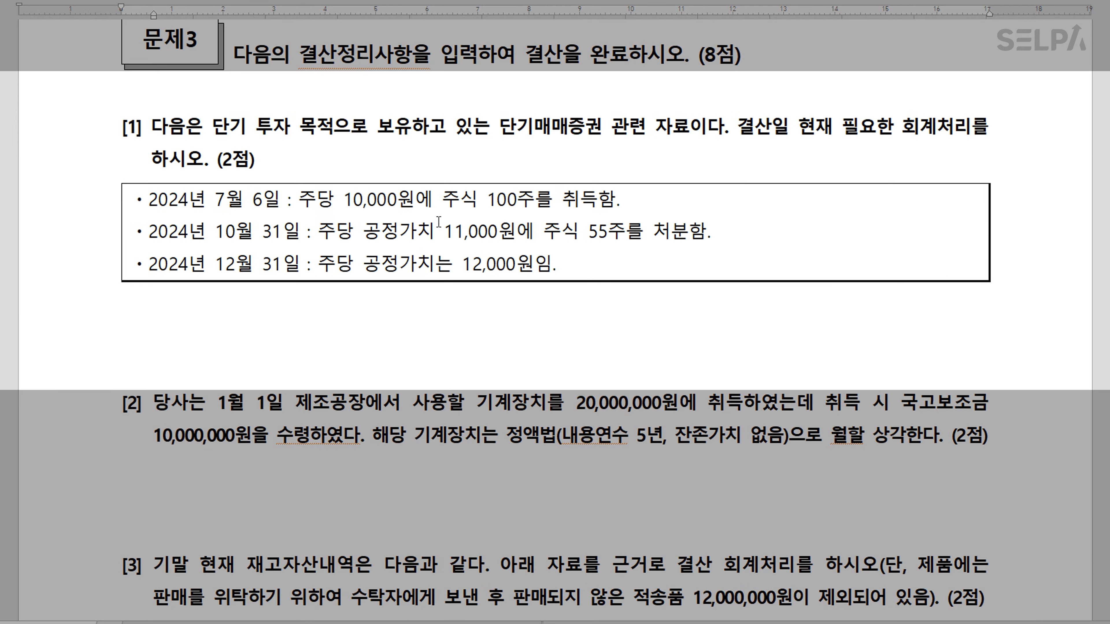
{"action": "left_click_drag", "start_coordinate": [500, 128], "coordinate": [595, 130]}
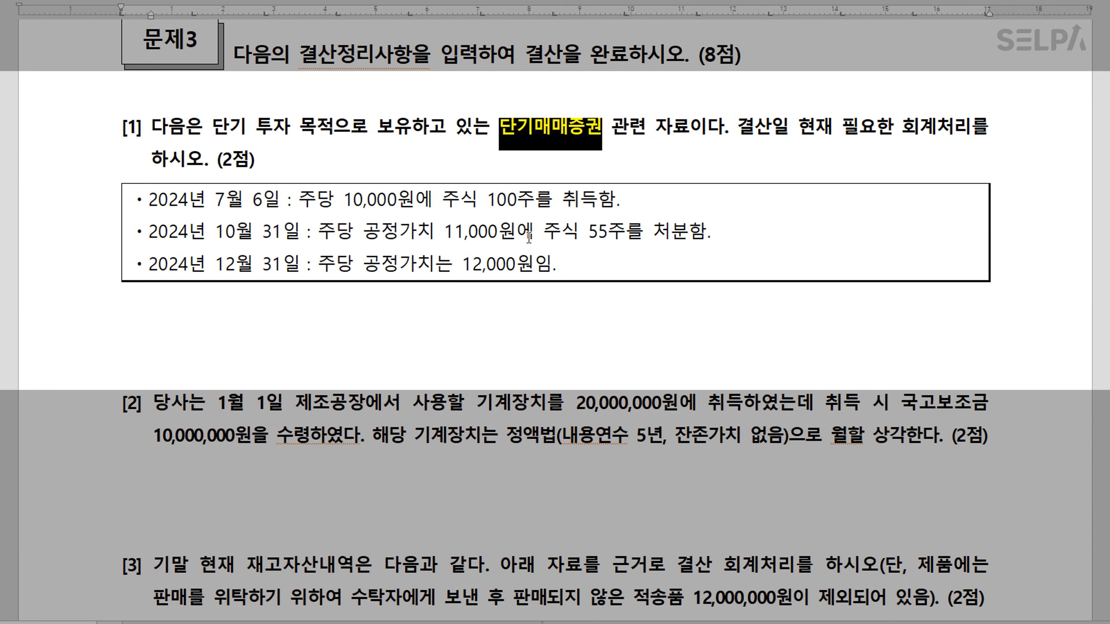
{"action": "left_click", "coordinate": [517, 208]}
{"action": "left_click_drag", "start_coordinate": [589, 234], "coordinate": [696, 229]}
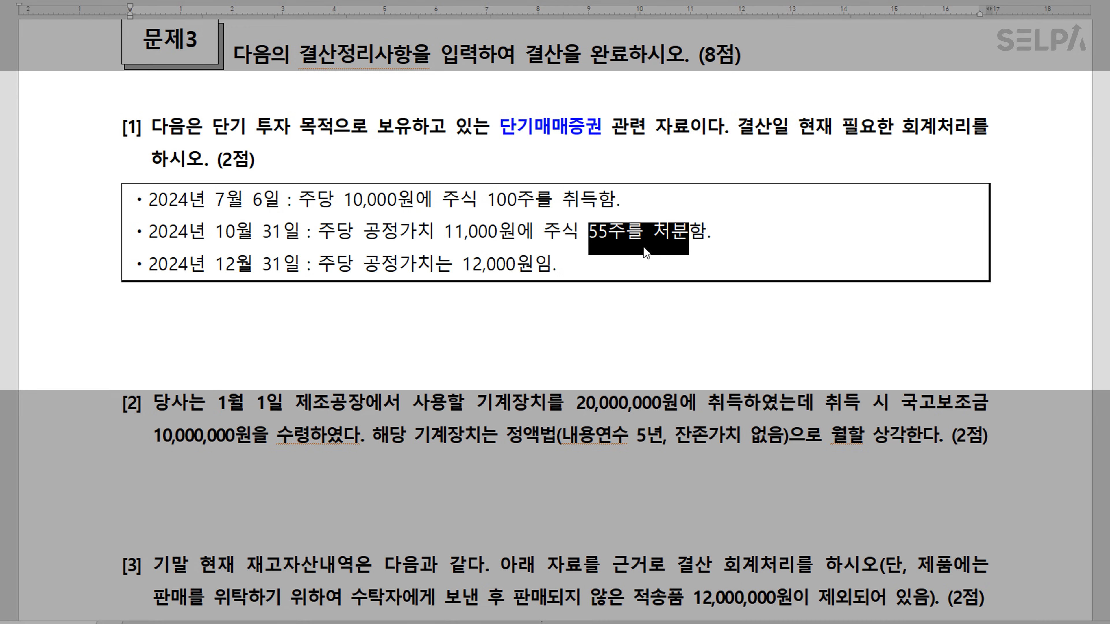
{"action": "left_click", "coordinate": [564, 273]}
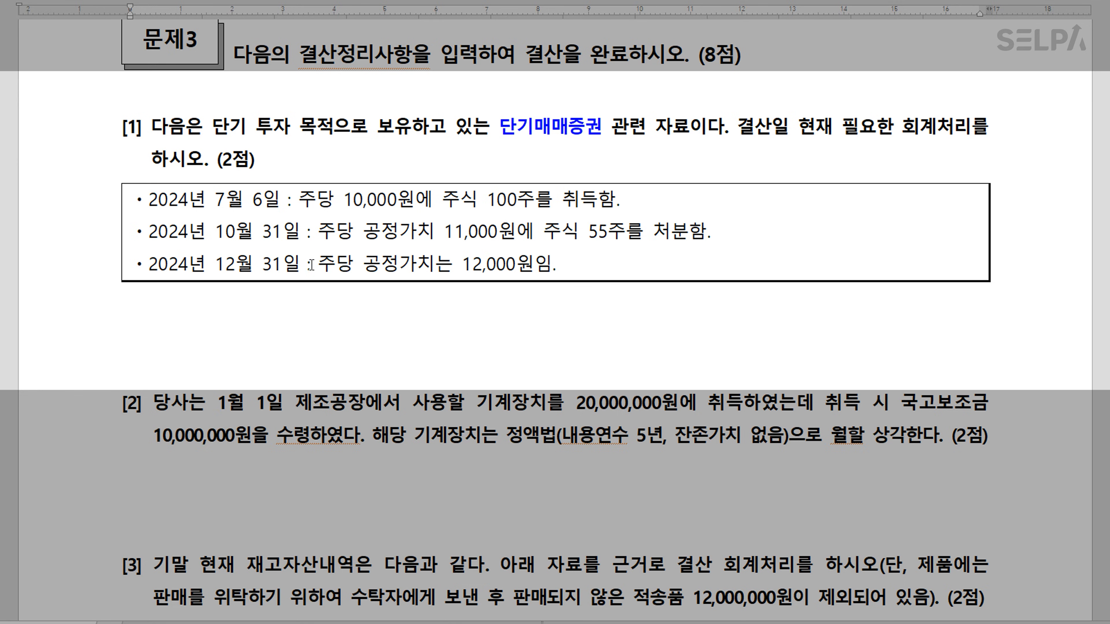
Turn the December 31 fair-value line red and append '* 45주'
{"action": "left_click_drag", "start_coordinate": [154, 263], "coordinate": [575, 264]}
{"action": "key", "text": "ctrl+m"}
{"action": "key", "text": "r"}
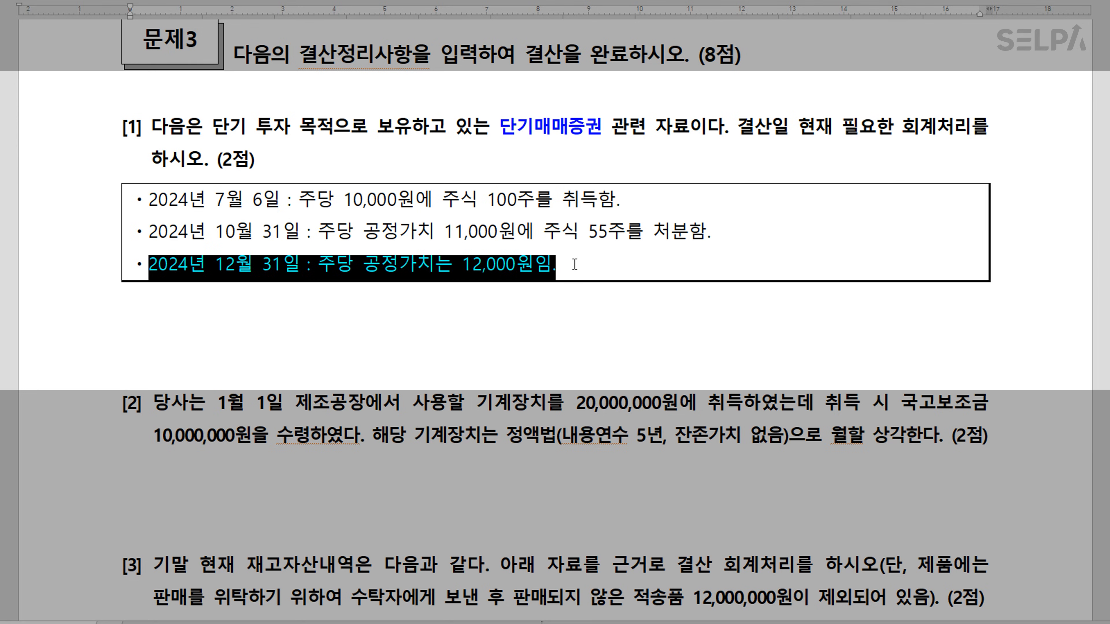
{"action": "left_click", "coordinate": [574, 266]}
{"action": "type", "text": "*"}
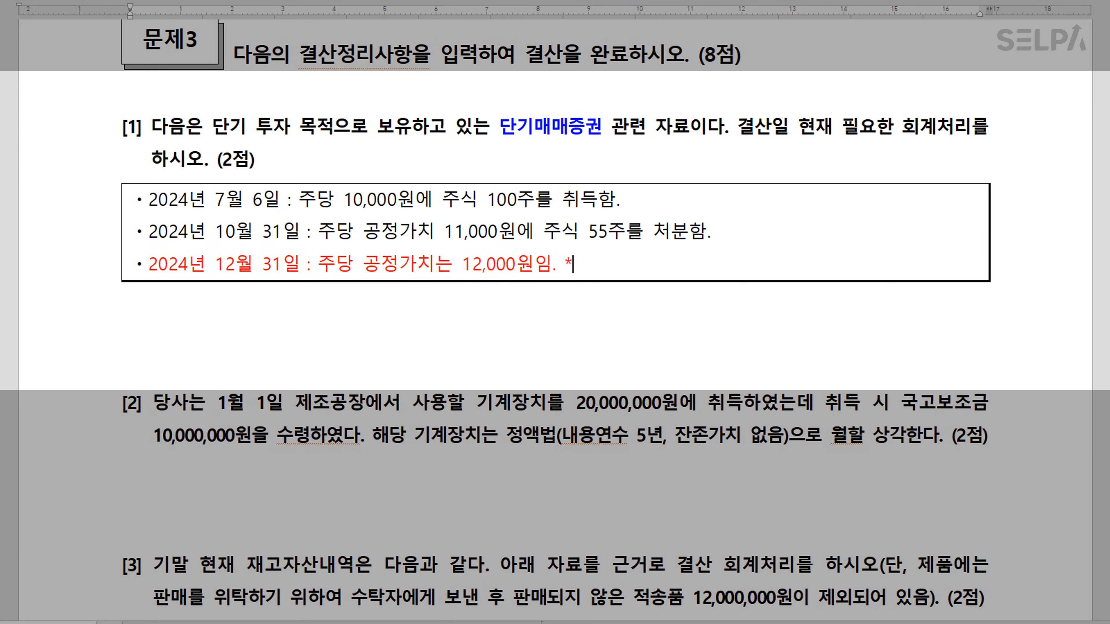
{"action": "type", "text": "45주"}
Colour 주당 10,000원 blue and finish the red line with '* 2,000 = 90,000 평가이익'
{"action": "left_click_drag", "start_coordinate": [298, 200], "coordinate": [414, 197]}
{"action": "key", "text": "ctrl+m"}
{"action": "key", "text": "b"}
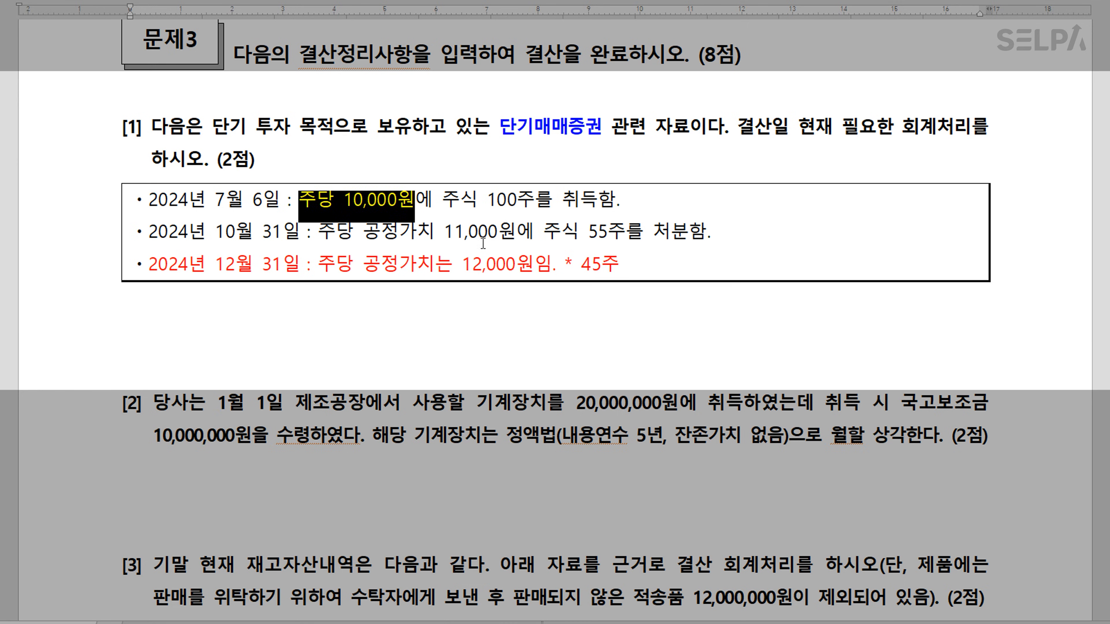
{"action": "left_click", "coordinate": [517, 267]}
{"action": "left_click", "coordinate": [648, 266]}
{"action": "type", "text": "* 2,"}
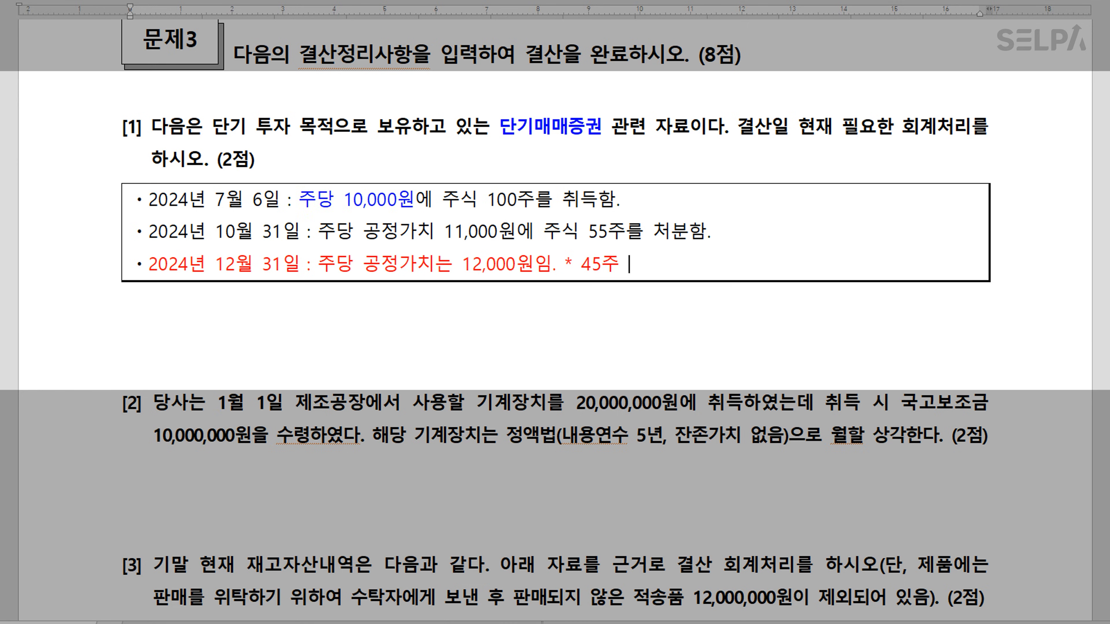
{"action": "type", "text": "000"}
{"action": "type", "text": "  = 90"}
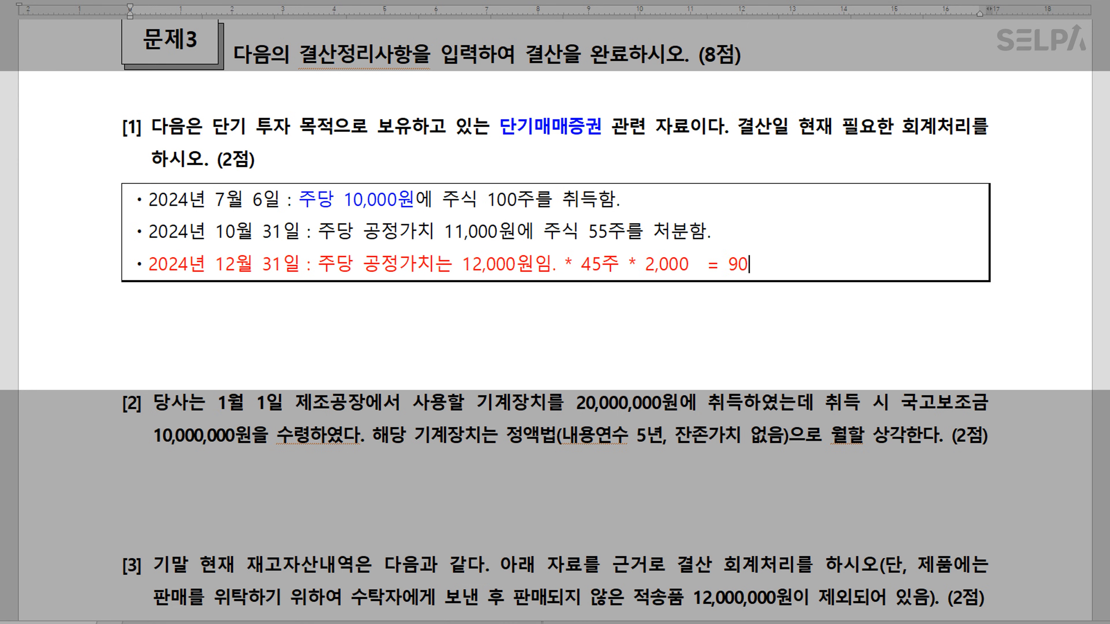
{"action": "type", "text": ",000 "}
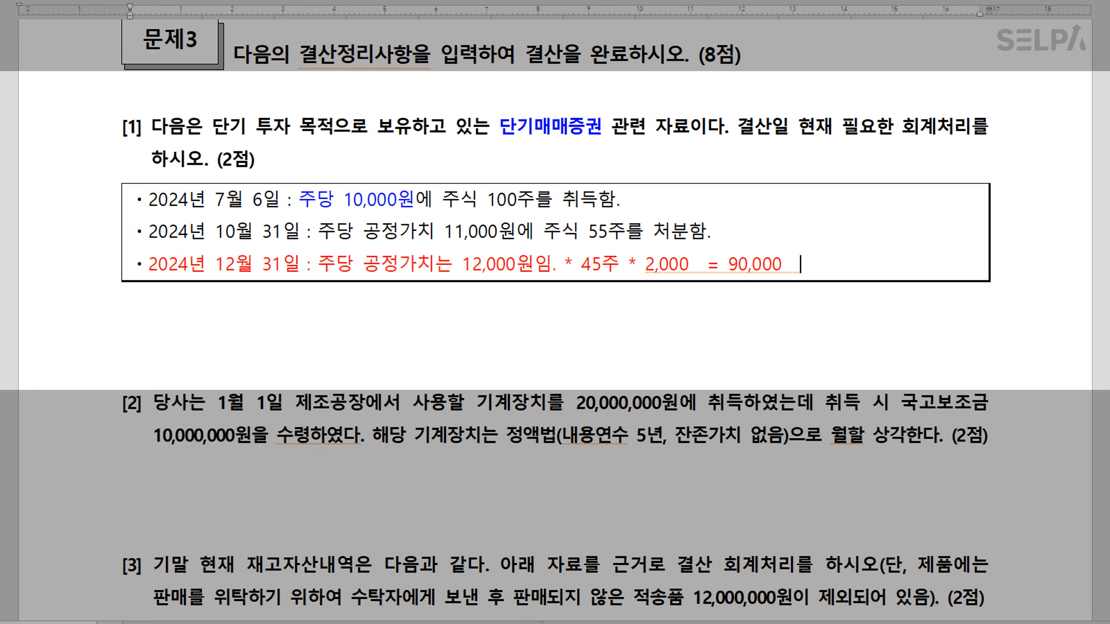
{"action": "type", "text": " 평가이이"}
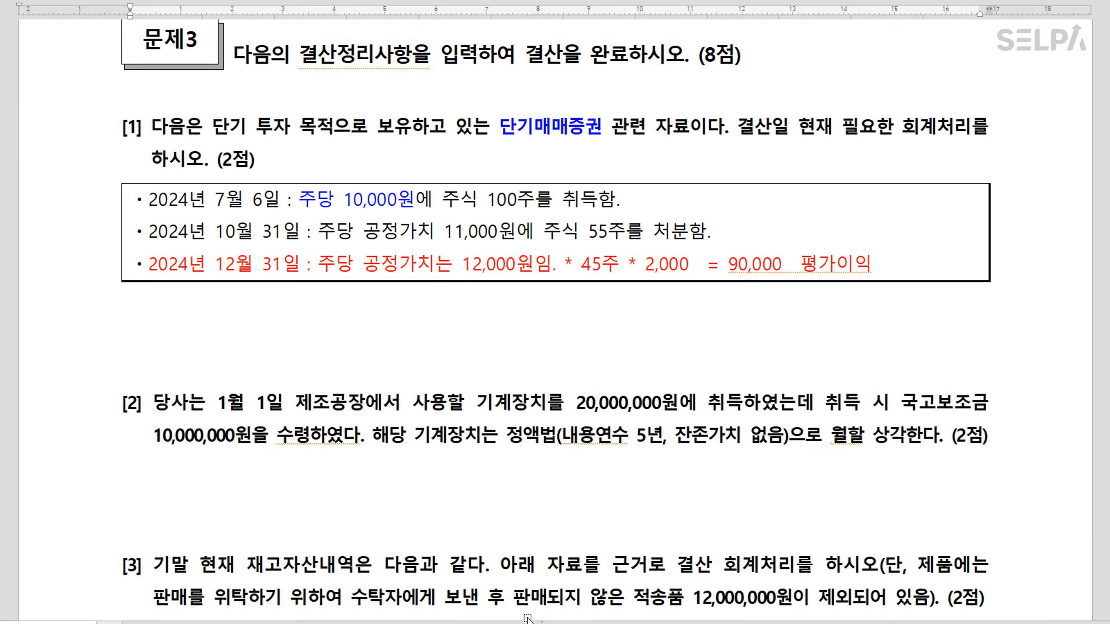
Switch to 일반전표입력 and start an entry dated 12/31
{"action": "key", "text": "alt+Tab"}
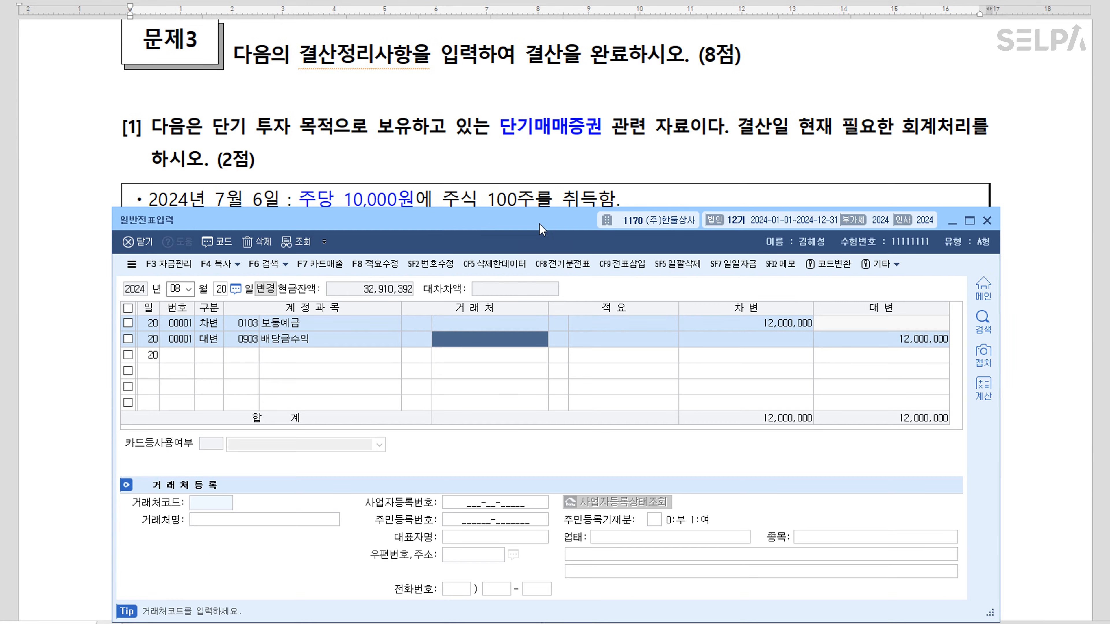
{"action": "scroll", "coordinate": [549, 188], "scroll_direction": "down", "scroll_amount": 1}
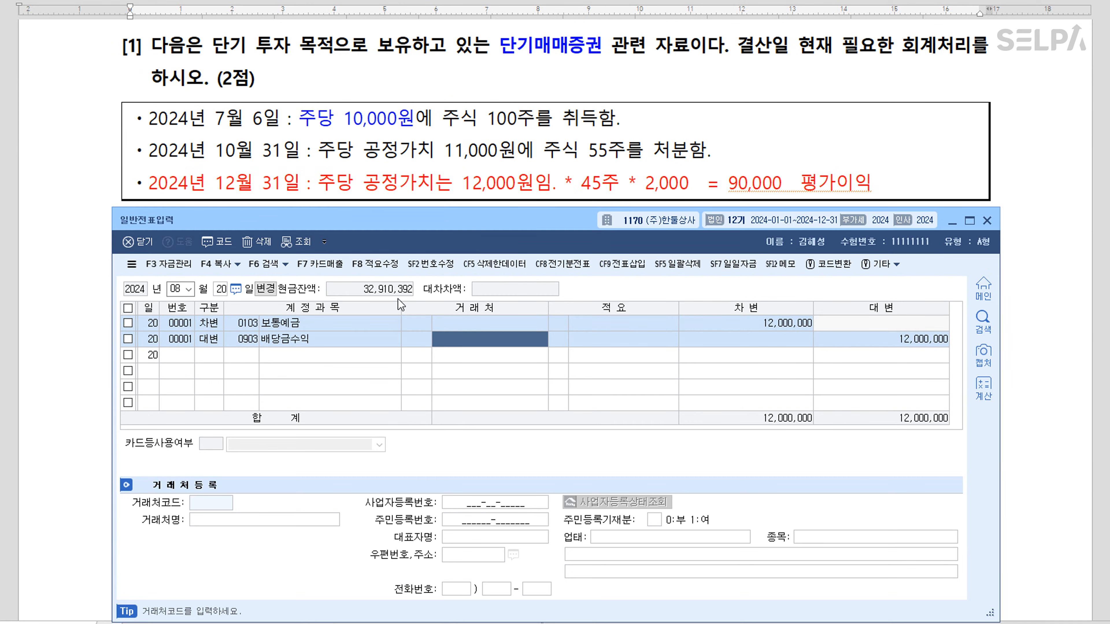
{"action": "key", "text": "Escape"}
{"action": "key", "text": "Escape"}
{"action": "key", "text": "Escape"}
{"action": "type", "text": "12"}
{"action": "key", "text": "Return"}
{"action": "type", "text": "31"}
{"action": "key", "text": "Return"}
Post a 90,000 debit to 0107 단기매매증권 and start the 단기매매증권평가이익 credit line
{"action": "type", "text": "3"}
{"action": "key", "text": "Return"}
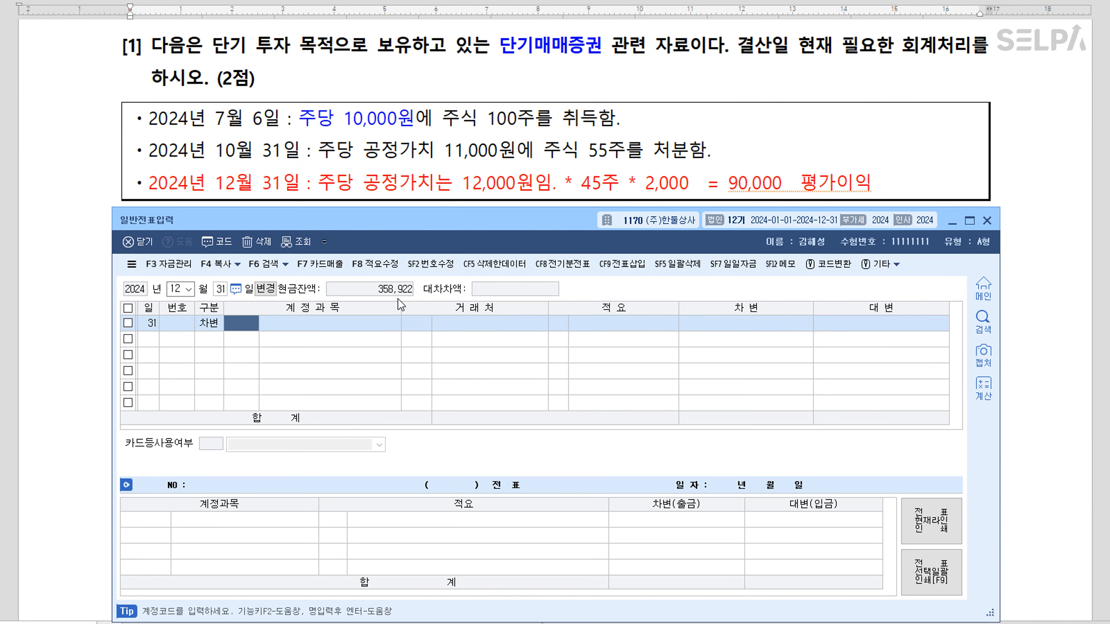
{"action": "type", "text": "107"}
{"action": "key", "text": "Return"}
{"action": "key", "text": "Return"}
{"action": "key", "text": "Return"}
{"action": "type", "text": "90000"}
{"action": "key", "text": "Return"}
{"action": "type", "text": "4"}
{"action": "key", "text": "Return"}
{"action": "type", "text": "단기"}
{"action": "key", "text": "Return"}
{"action": "key", "text": "Down"}
{"action": "key", "text": "Down"}
{"action": "key", "text": "Down"}
{"action": "key", "text": "Down"}
{"action": "key", "text": "Down"}
{"action": "key", "text": "Return"}
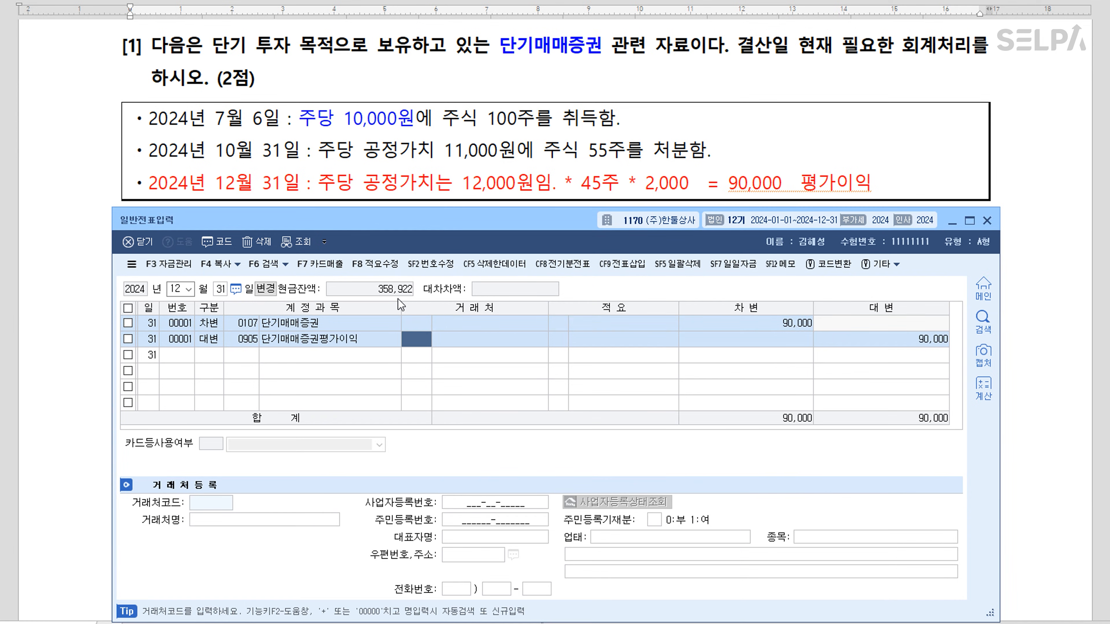
Start a note under item [2]: '국고보조금 >> 감가상각 >> 감가상각누계액_총액'
{"action": "left_click", "coordinate": [483, 183]}
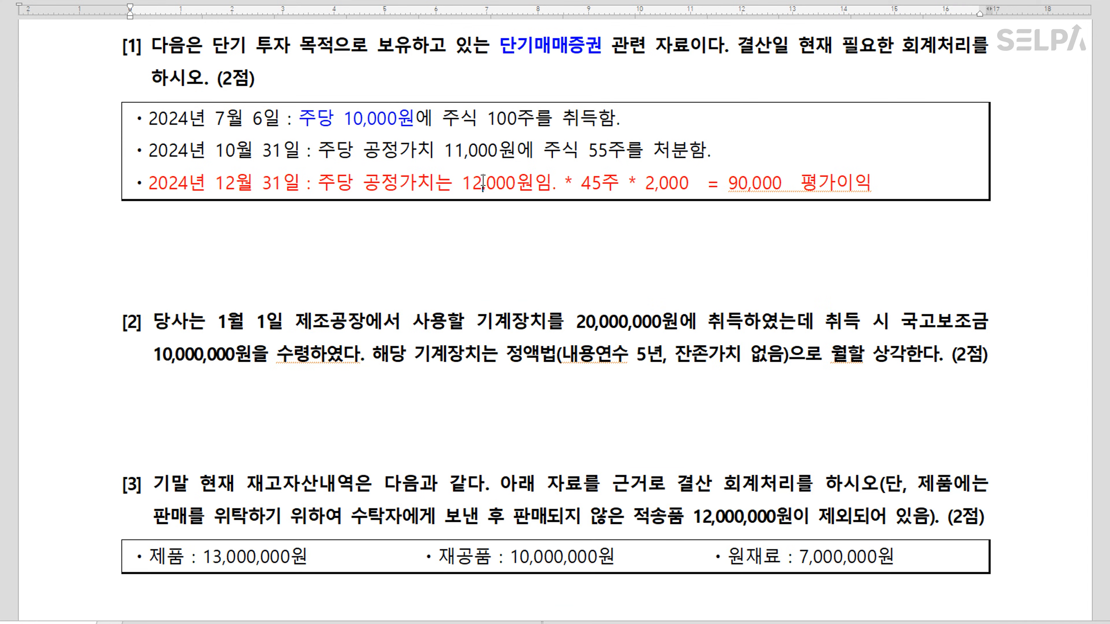
{"action": "scroll", "coordinate": [691, 255], "scroll_direction": "down", "scroll_amount": 2}
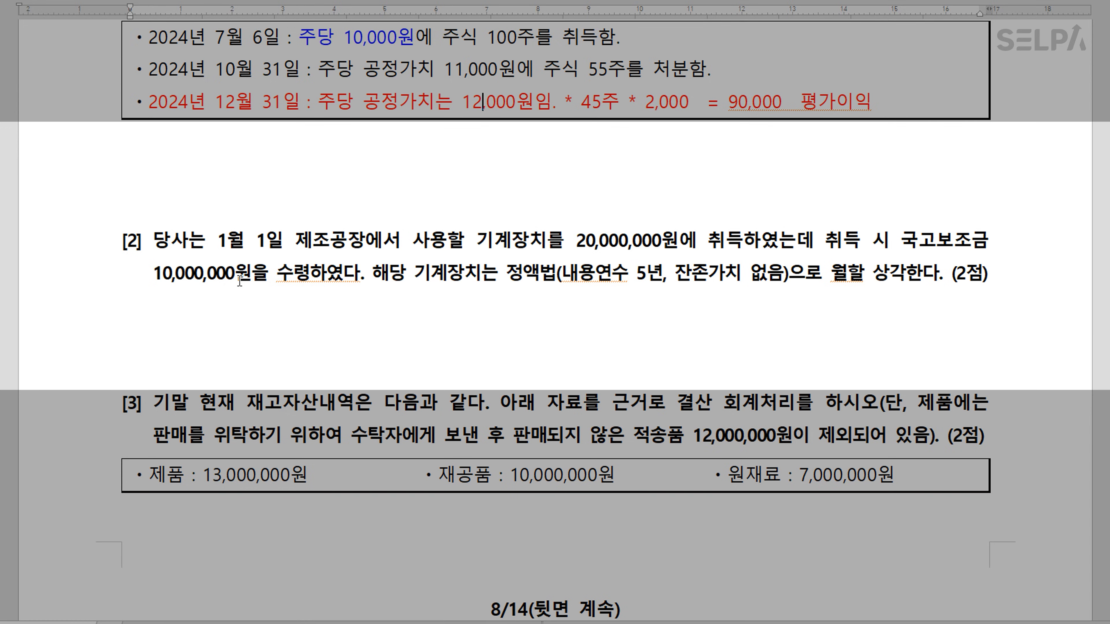
{"action": "left_click", "coordinate": [218, 319]}
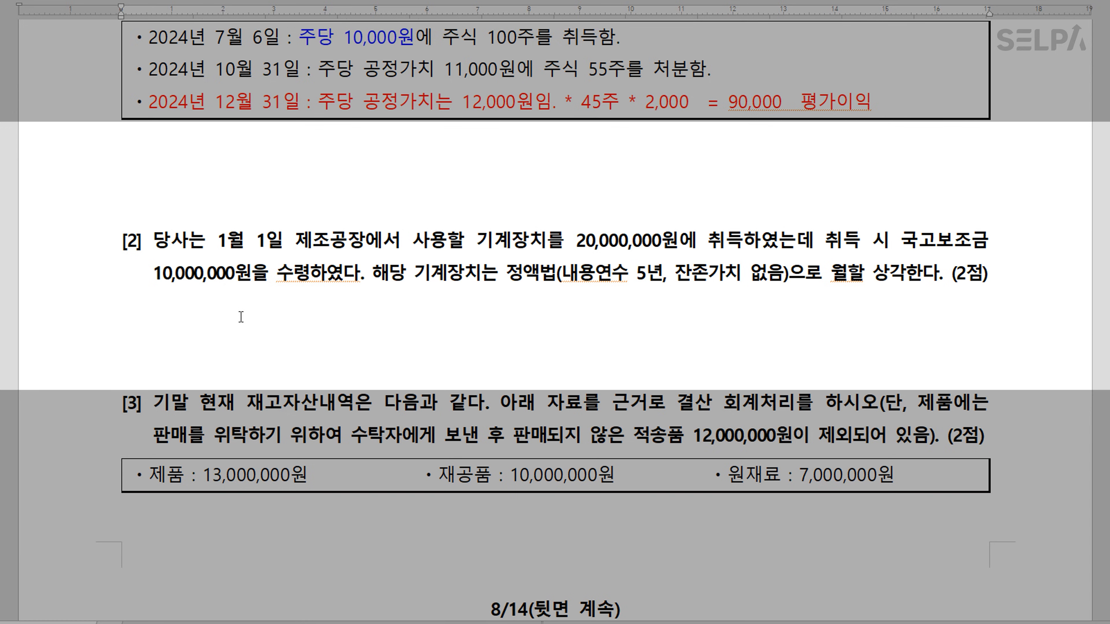
{"action": "key", "text": "Return"}
{"action": "type", "text": "국고보조금 "}
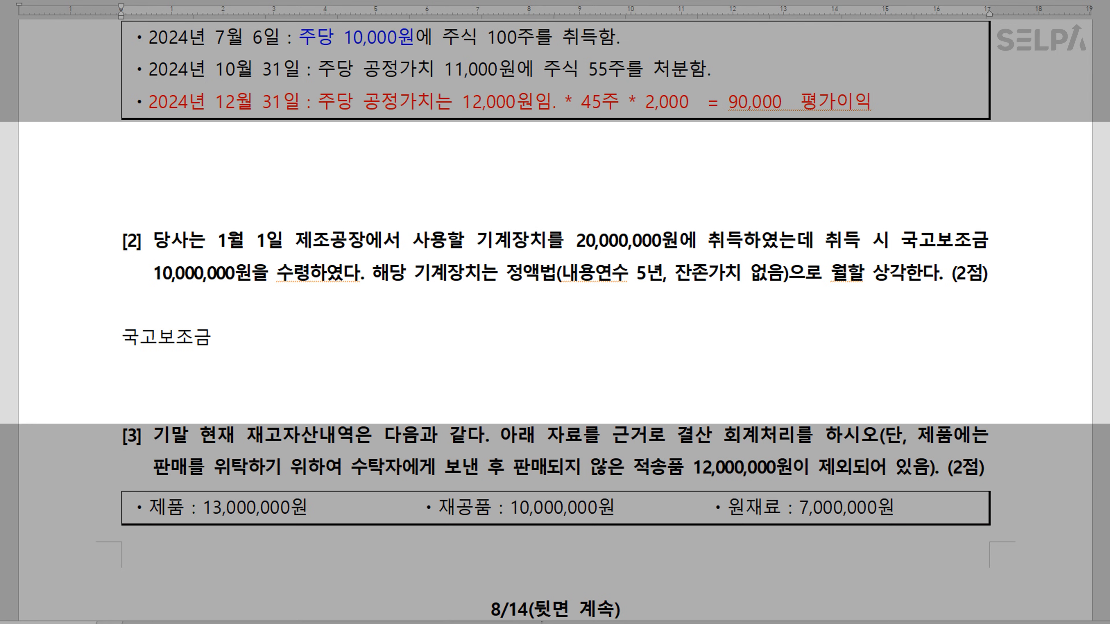
{"action": "type", "text": ">> 감가상"}
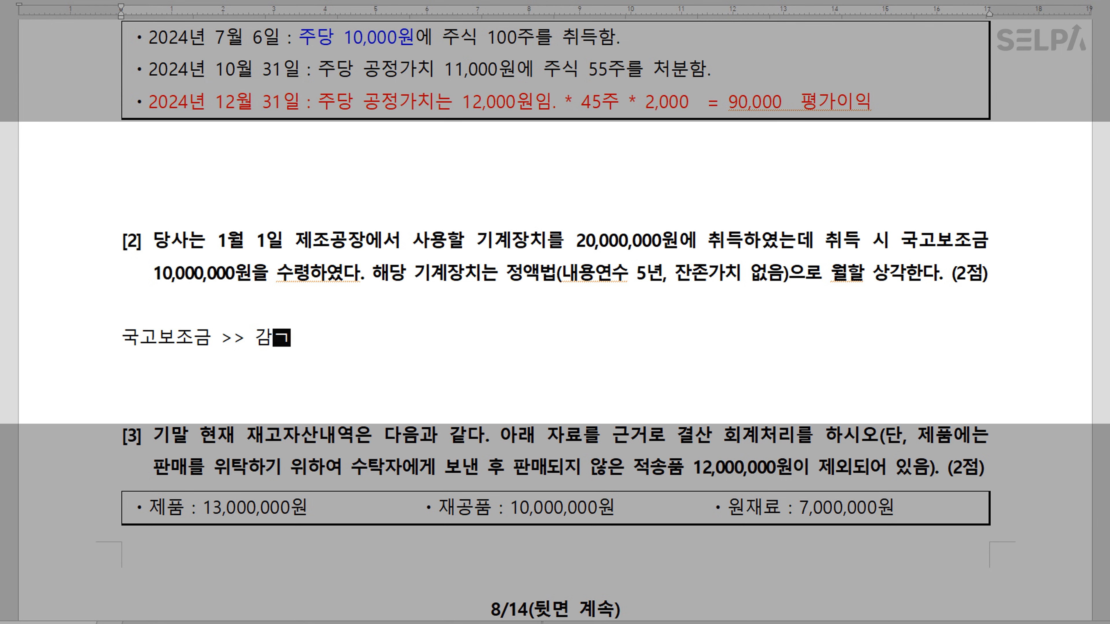
{"action": "type", "text": "각"}
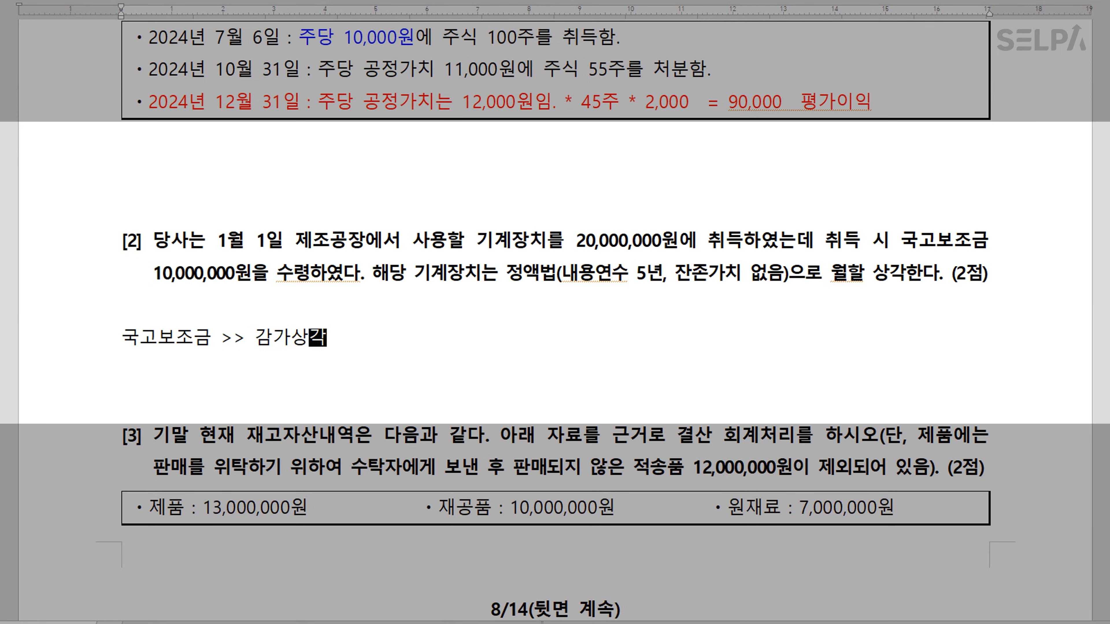
{"action": "type", "text": "  >>"}
{"action": "type", "text": " 감가사"}
{"action": "type", "text": "아ㄱ"}
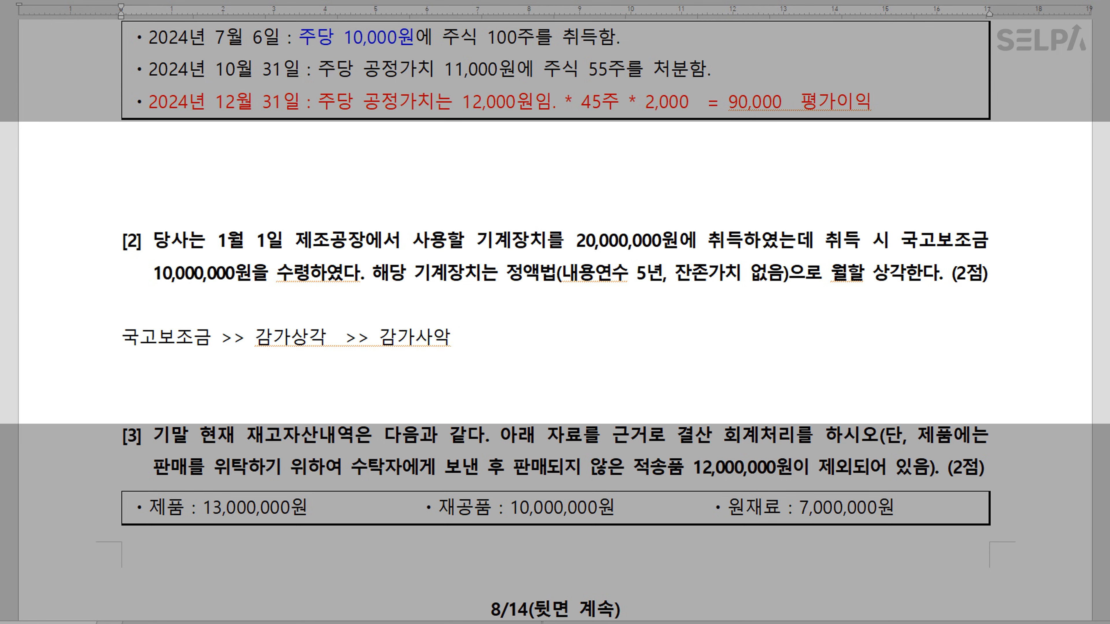
{"action": "key", "text": "BackSpace"}
{"action": "key", "text": "BackSpace"}
{"action": "key", "text": "BackSpace"}
{"action": "key", "text": "BackSpace"}
{"action": "type", "text": "가"}
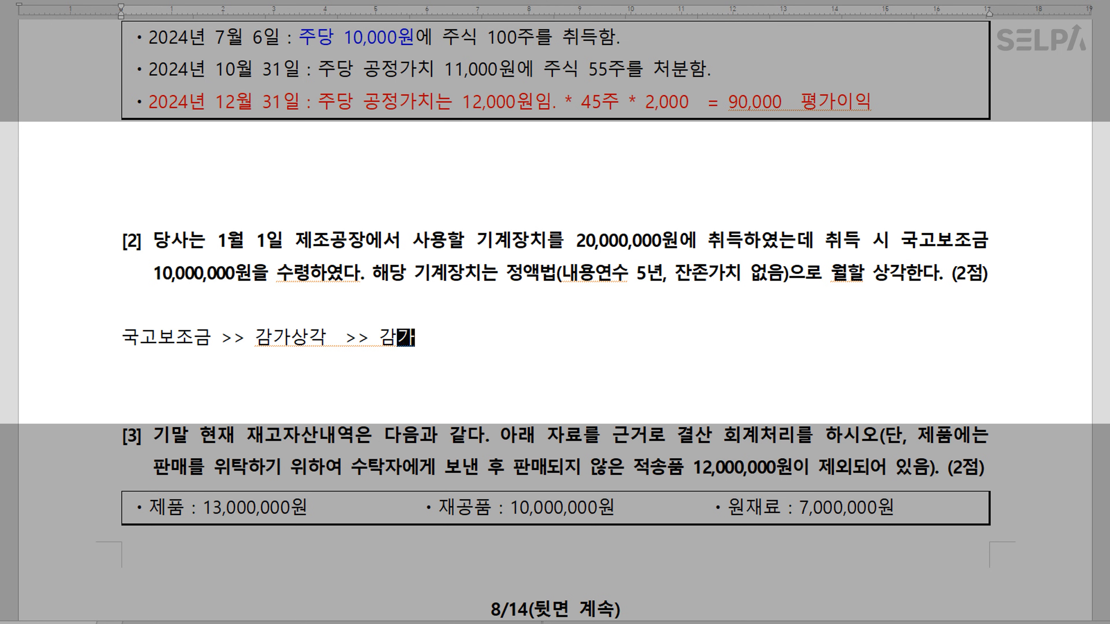
{"action": "type", "text": "상각눅계액 ㅊ"}
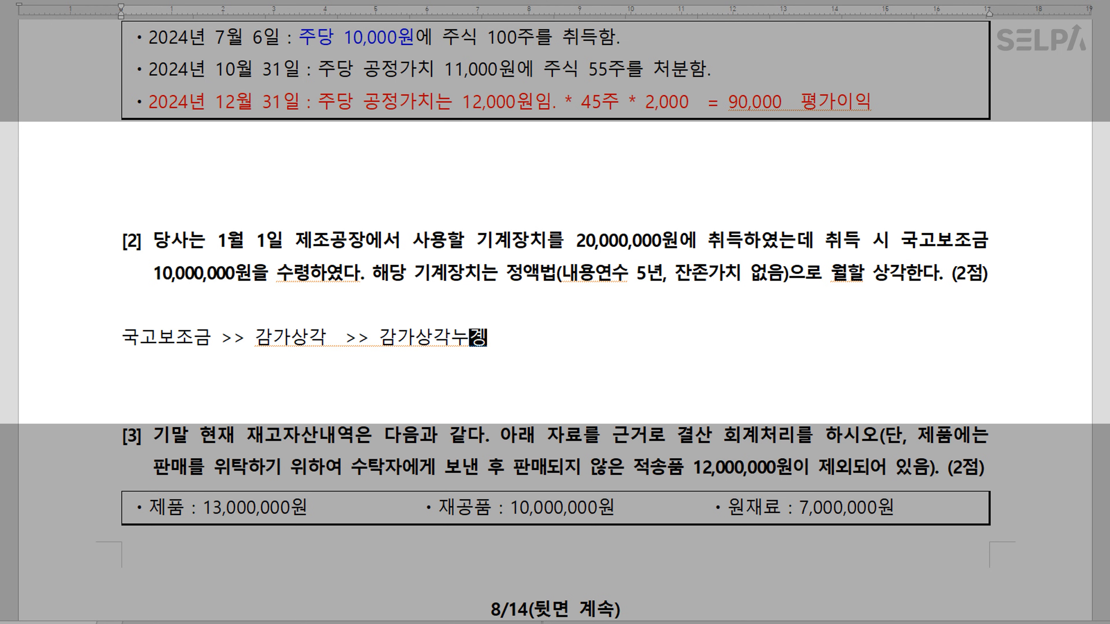
{"action": "type", "text": "ㅗㅇ액"}
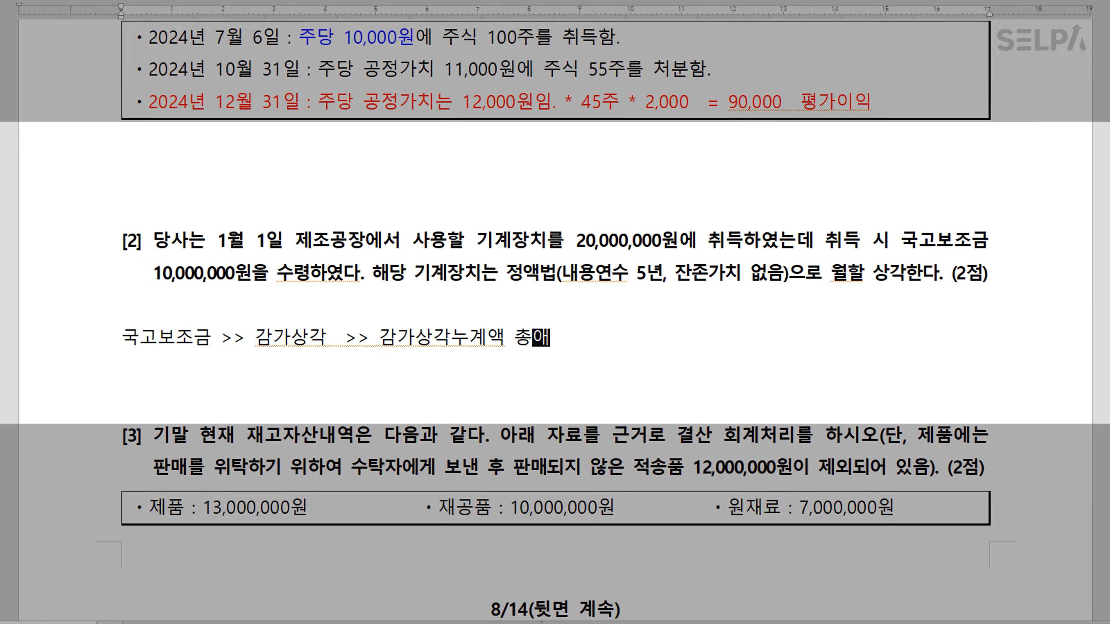
{"action": "key", "text": "Left"}
{"action": "key", "text": "BackSpace"}
{"action": "type", "text": "_"}
Continue the note with '>> 감가상각비_내돈 >> 국고보조금_국고'
{"action": "key", "text": "End"}
{"action": "type", "text": ">>  "}
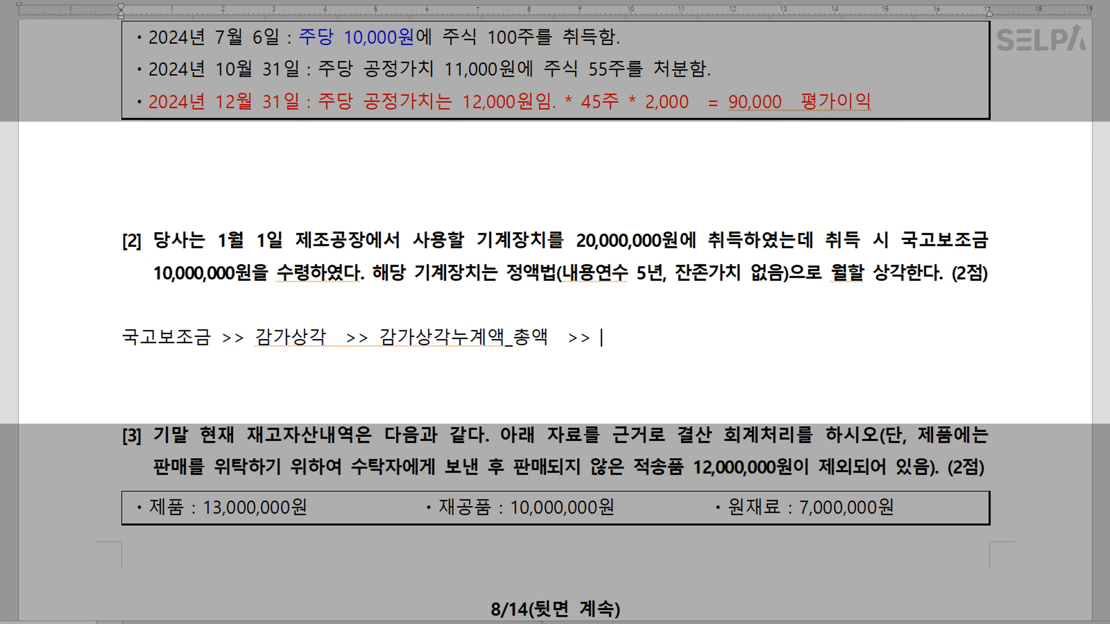
{"action": "type", "text": "감가상ㄱ"}
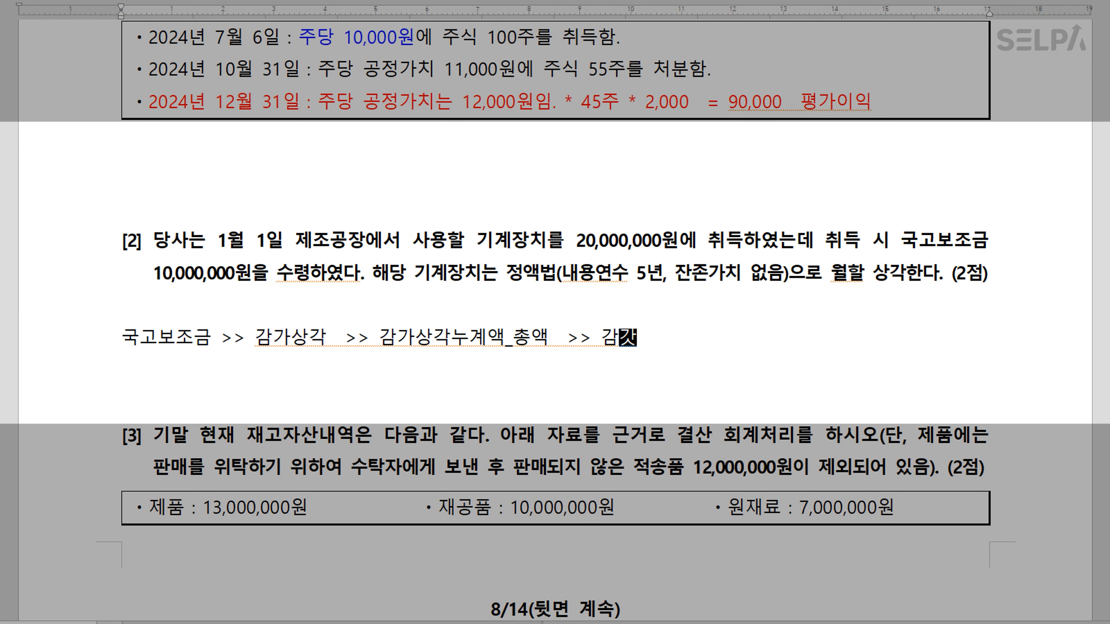
{"action": "type", "text": "비"}
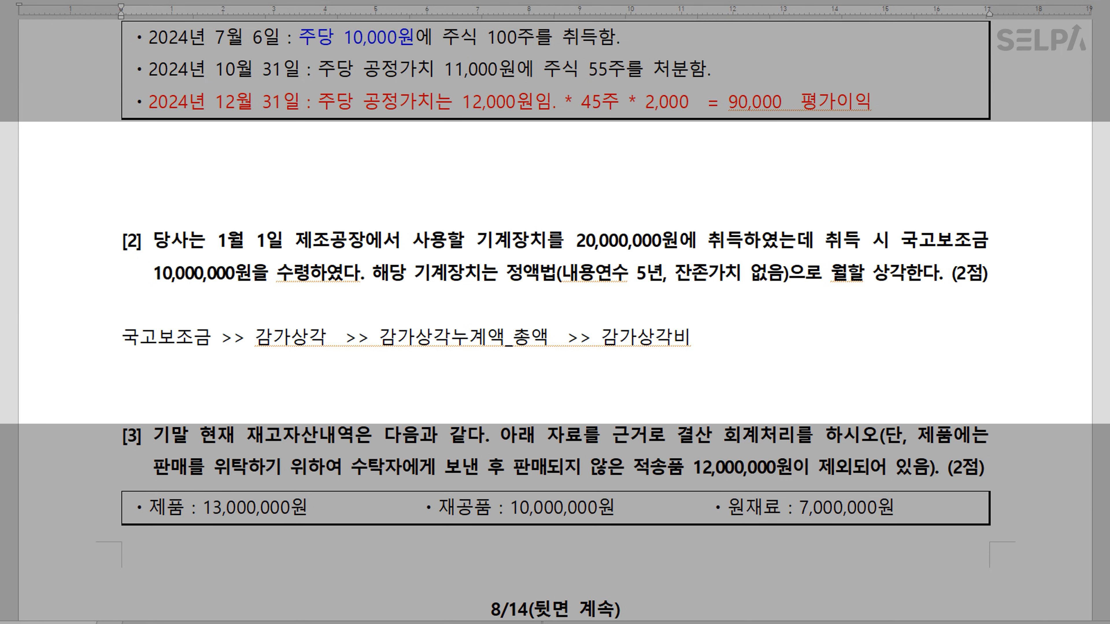
{"action": "type", "text": "_내돈  >> 국고보조금 "}
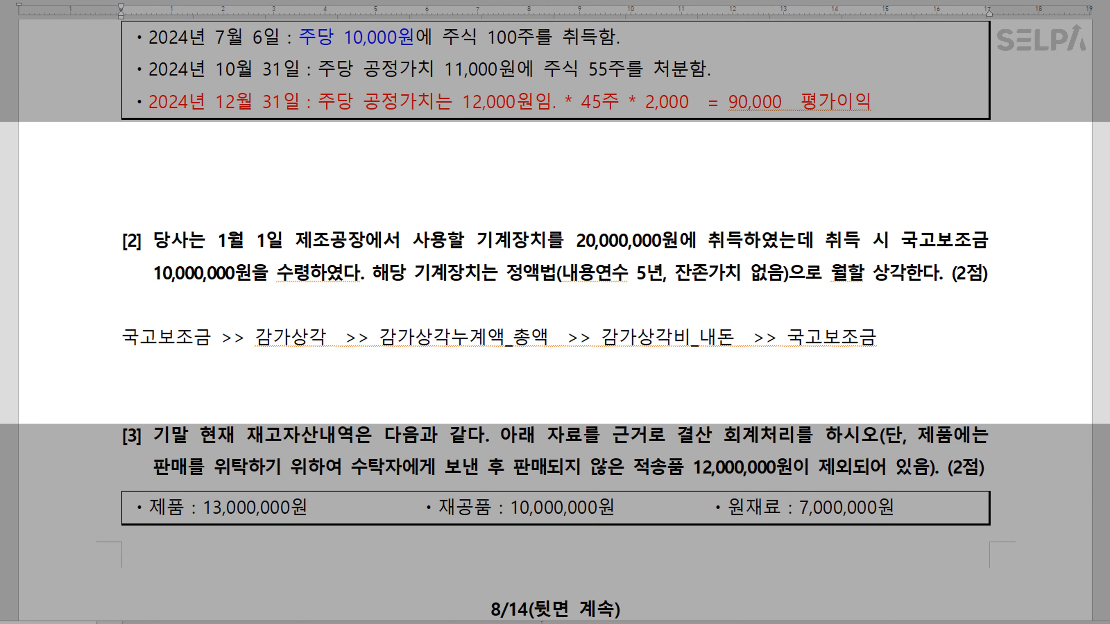
{"action": "type", "text": "ㄱ₩"}
{"action": "key", "text": "BackSpace"}
{"action": "key", "text": "BackSpace"}
{"action": "type", "text": "국고"}
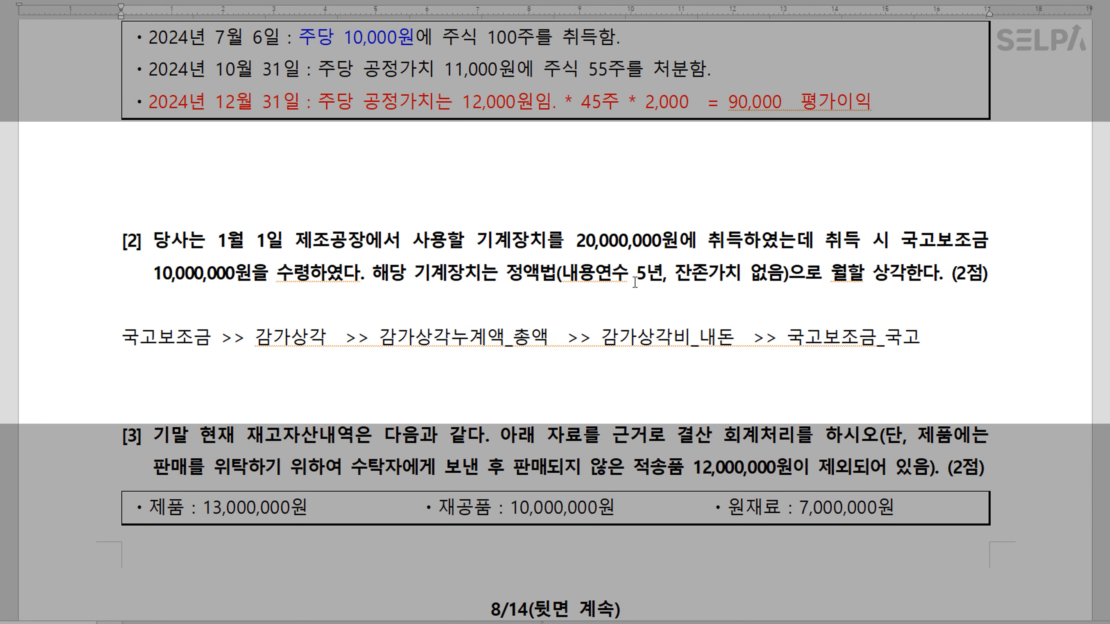
Write 4,000,000, 2,000,000 and 2,000,000 under question [2]'s 국고보조금 account chain
{"action": "left_click", "coordinate": [770, 275]}
{"action": "key", "text": "ctrl"}
{"action": "type", "text": "4,000,0000"}
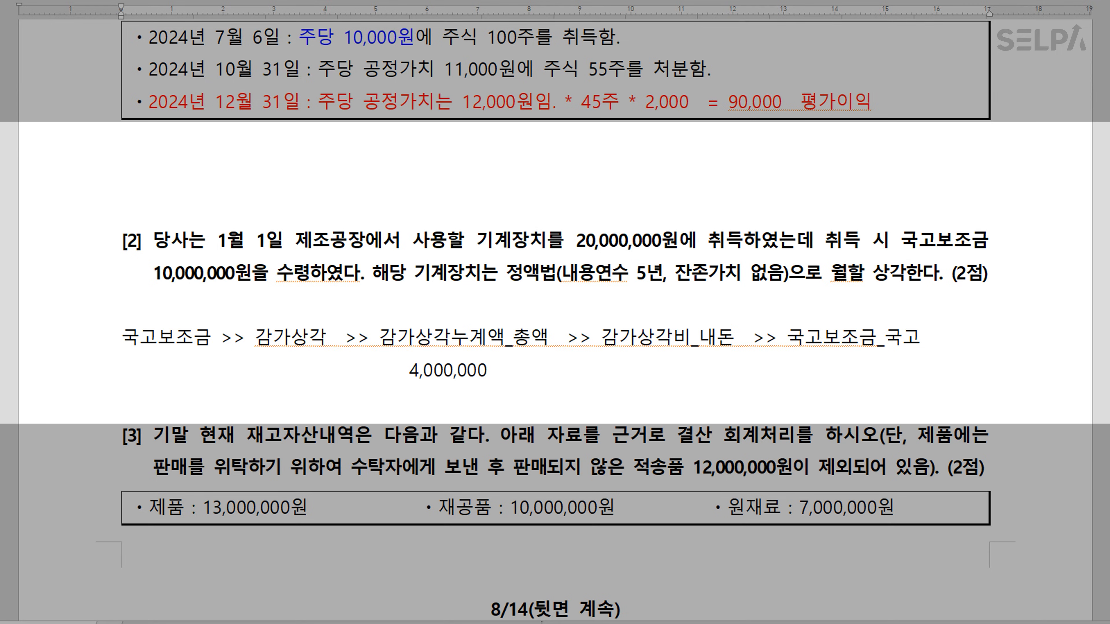
{"action": "key", "text": "Tab"}
{"action": "key", "text": "ctrl"}
{"action": "type", "text": "2,000,000"}
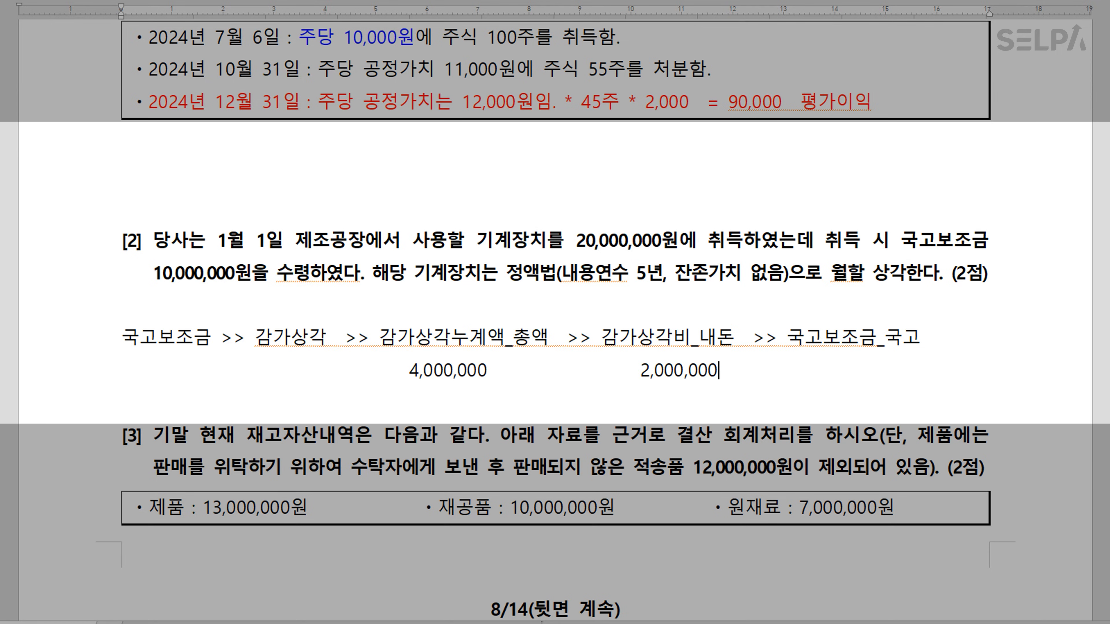
{"action": "type", "text": "           2,000,000"}
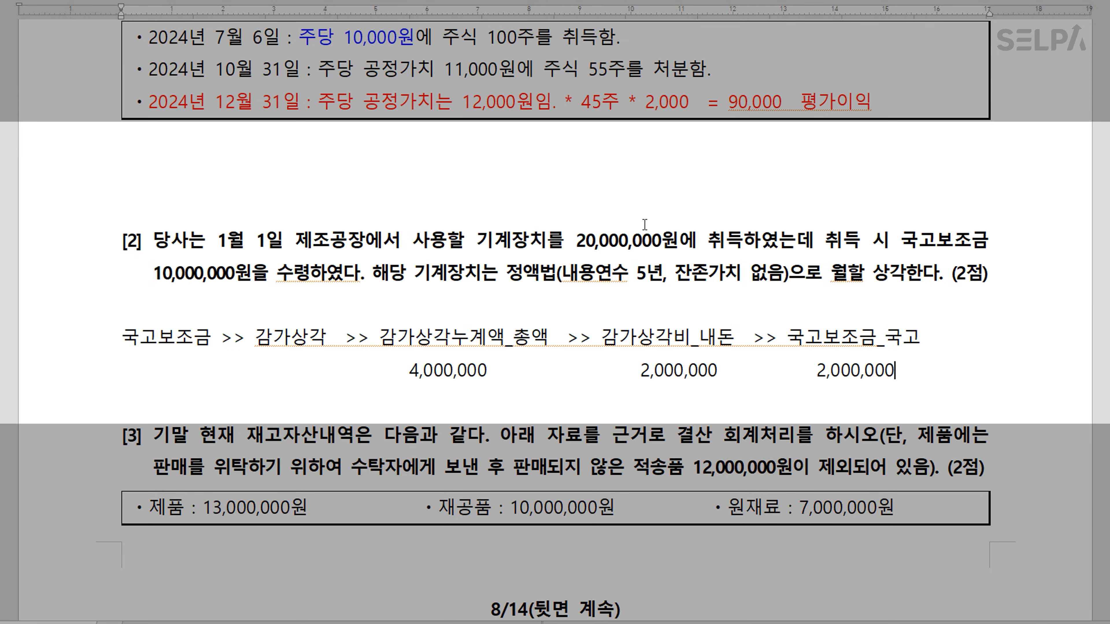
{"action": "key", "text": "ctrl"}
{"action": "key", "text": "ctrl"}
{"action": "key", "text": "ctrl"}
{"action": "key", "text": "ctrl"}
{"action": "key", "text": "alt+Tab"}
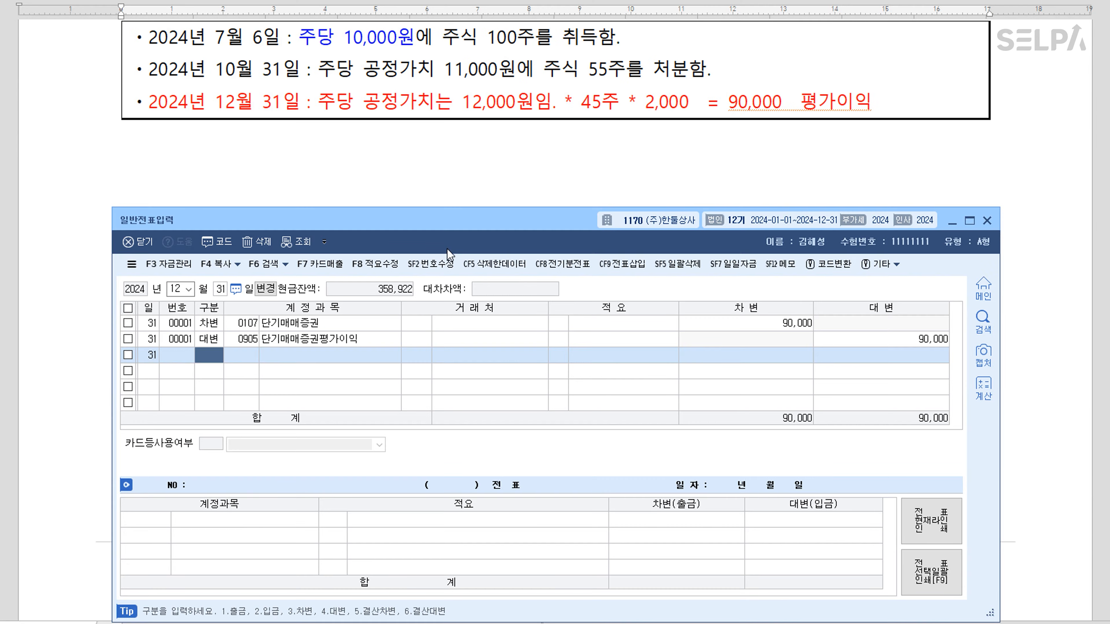
Add a debit line of 2,000,000 to 0518 감가상각비
{"action": "scroll", "coordinate": [604, 123], "scroll_direction": "down", "scroll_amount": 3}
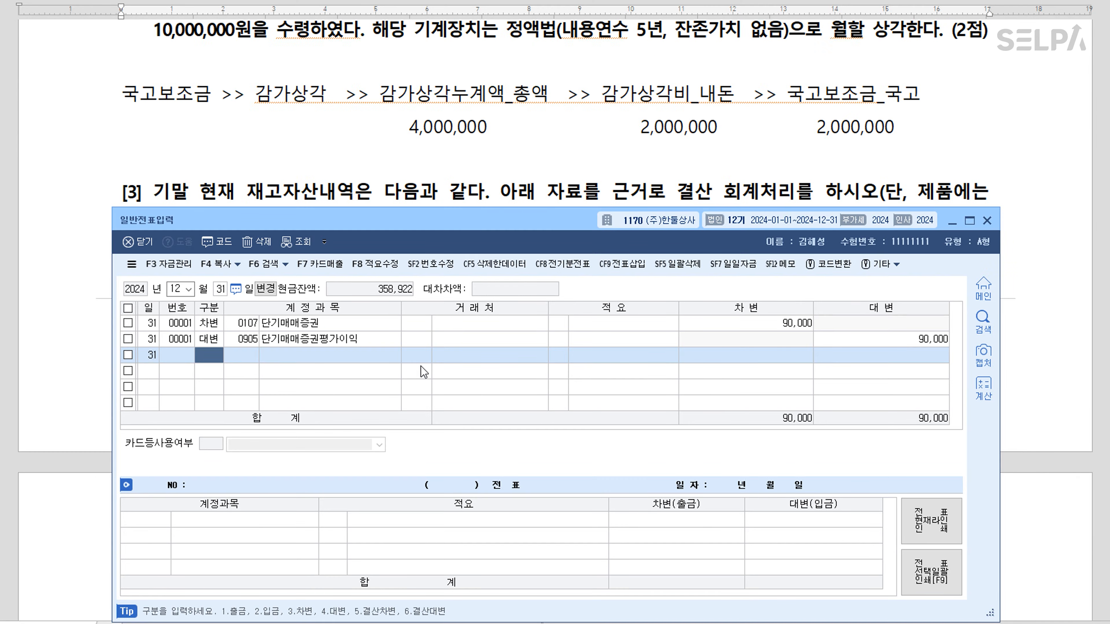
{"action": "type", "text": "3"}
{"action": "key", "text": "Return"}
{"action": "type", "text": "감가"}
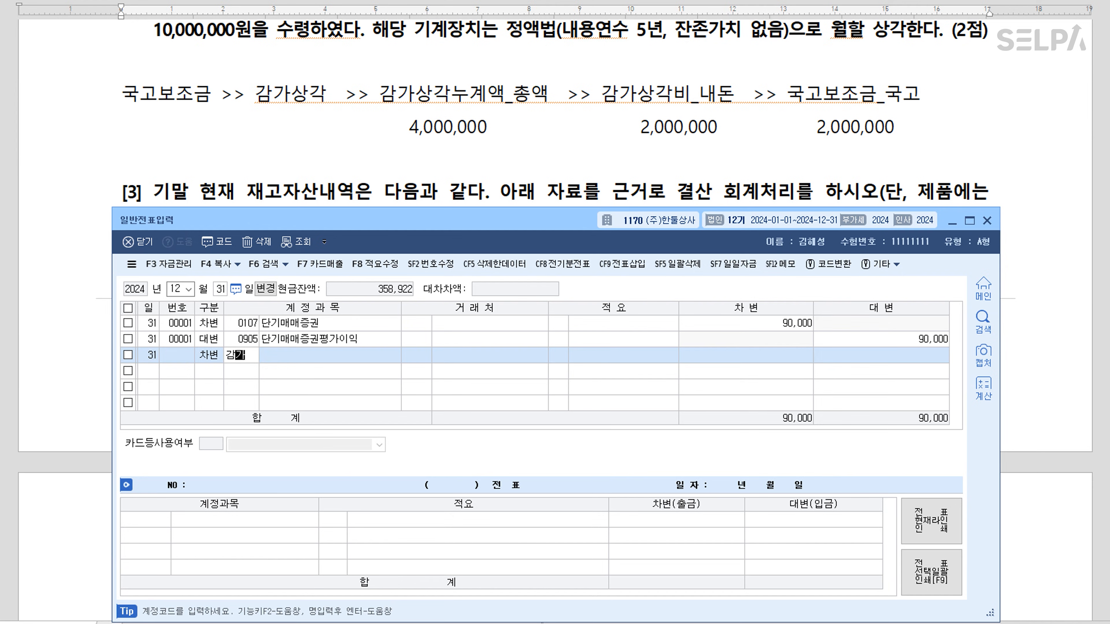
{"action": "key", "text": "Return"}
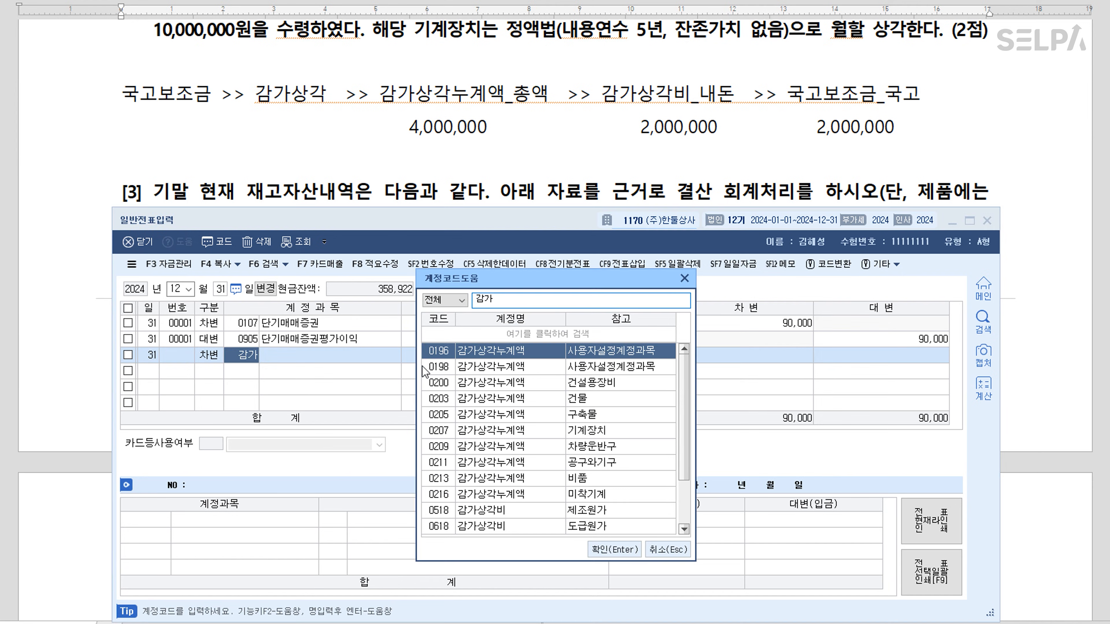
{"action": "key", "text": "Down"}
{"action": "key", "text": "Down"}
{"action": "key", "text": "Down"}
{"action": "key", "text": "Down"}
{"action": "key", "text": "Down"}
{"action": "key", "text": "Down"}
{"action": "key", "text": "Down"}
{"action": "key", "text": "Down"}
{"action": "key", "text": "Down"}
{"action": "key", "text": "Down"}
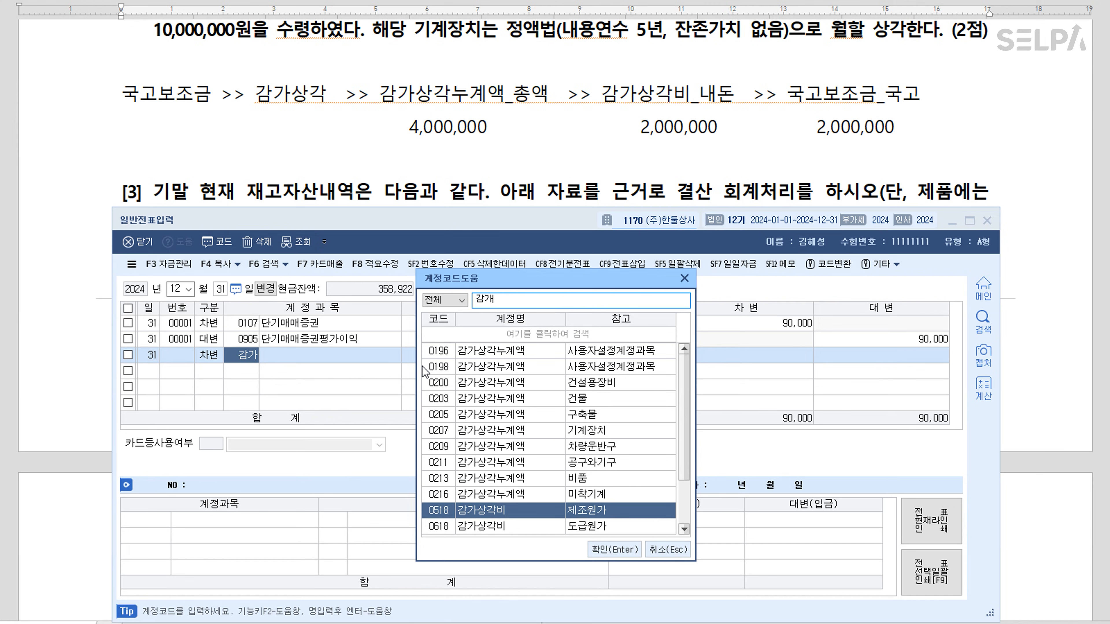
{"action": "key", "text": "Return"}
{"action": "key", "text": "Return"}
{"action": "key", "text": "Return"}
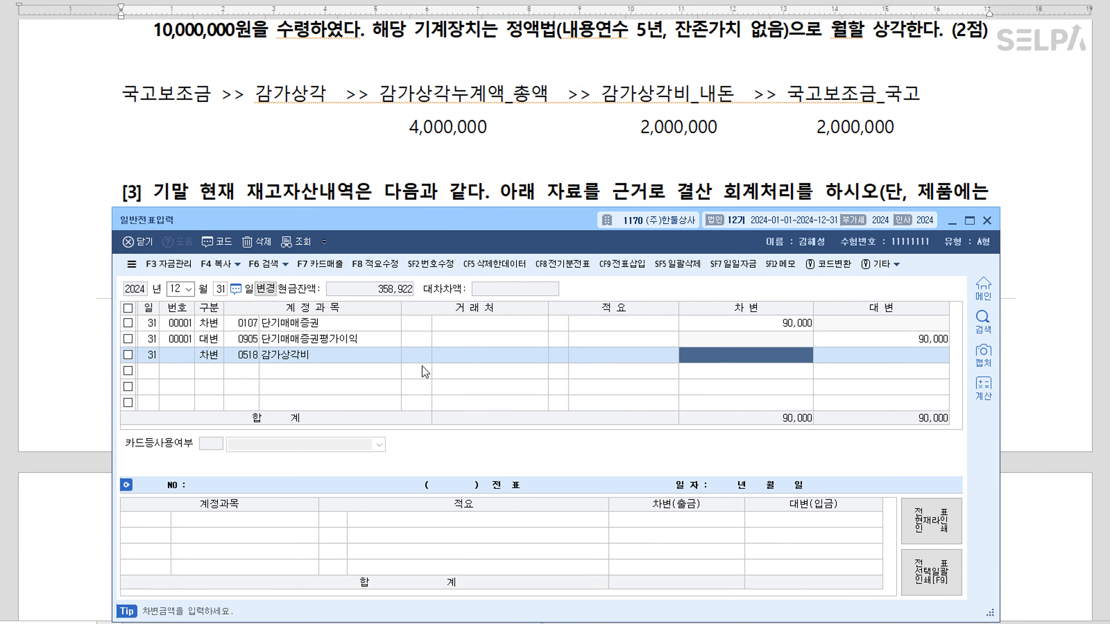
{"action": "type", "text": "2000000"}
Debit 국고보조금 2,000,000 and credit 0207 감가상각누계액 4,000,000
{"action": "key", "text": "Return"}
{"action": "type", "text": "3국고"}
{"action": "key", "text": "Return"}
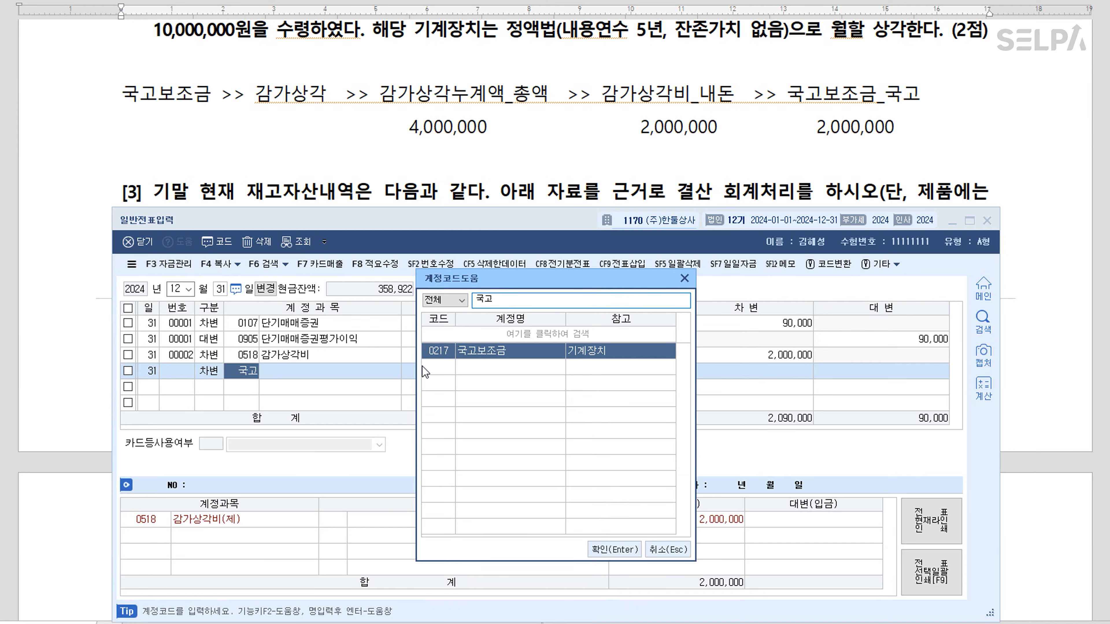
{"action": "key", "text": "Return"}
{"action": "key", "text": "Return"}
{"action": "key", "text": "Return"}
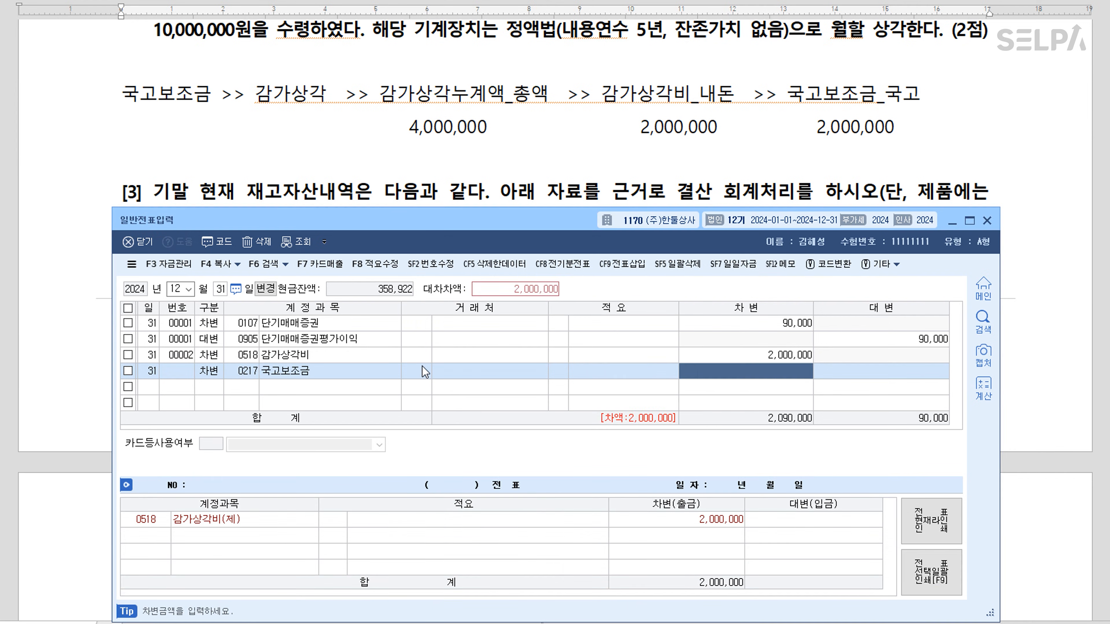
{"action": "type", "text": "2000000"}
{"action": "key", "text": "Return"}
{"action": "type", "text": "4"}
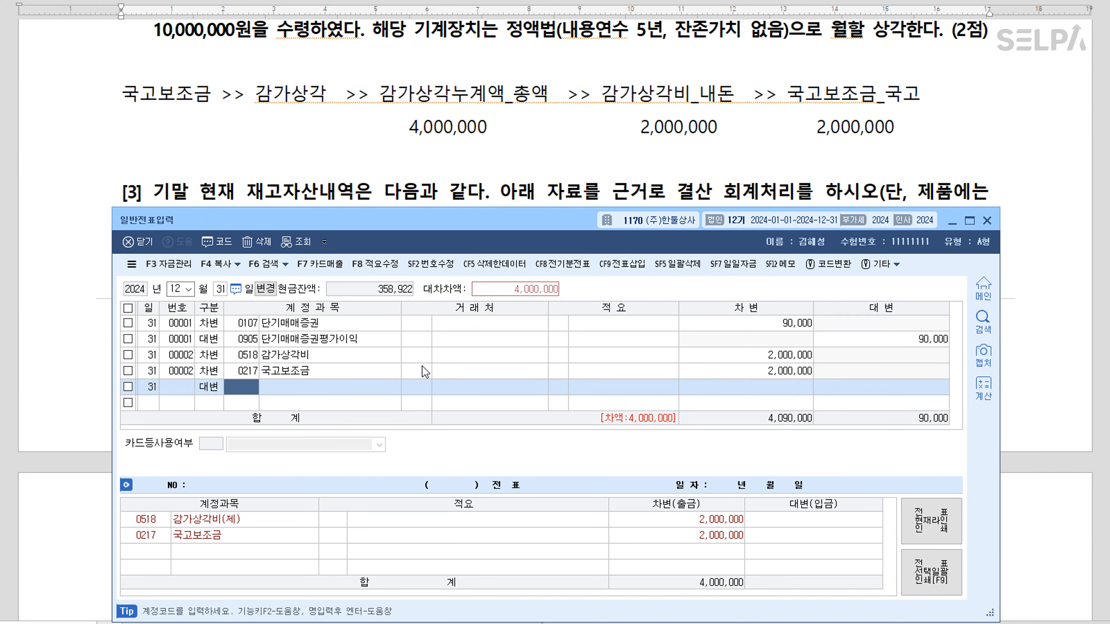
{"action": "type", "text": "0207"}
{"action": "key", "text": "Return"}
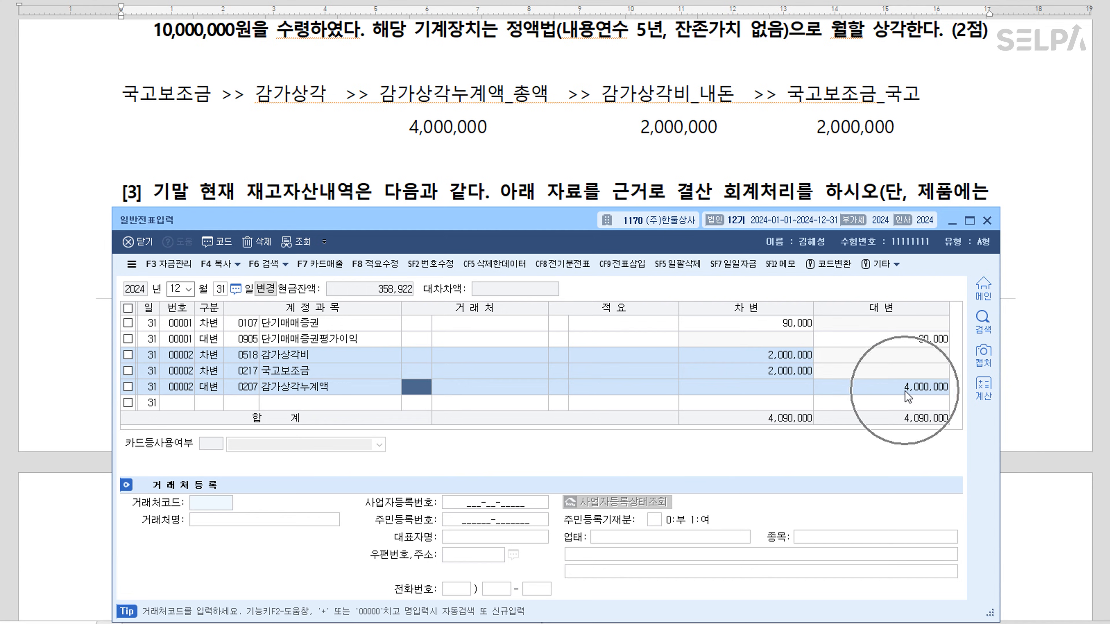
Label the three lines 내돈, 국고 and 총액, then close the journal window
{"action": "left_click", "coordinate": [504, 360]}
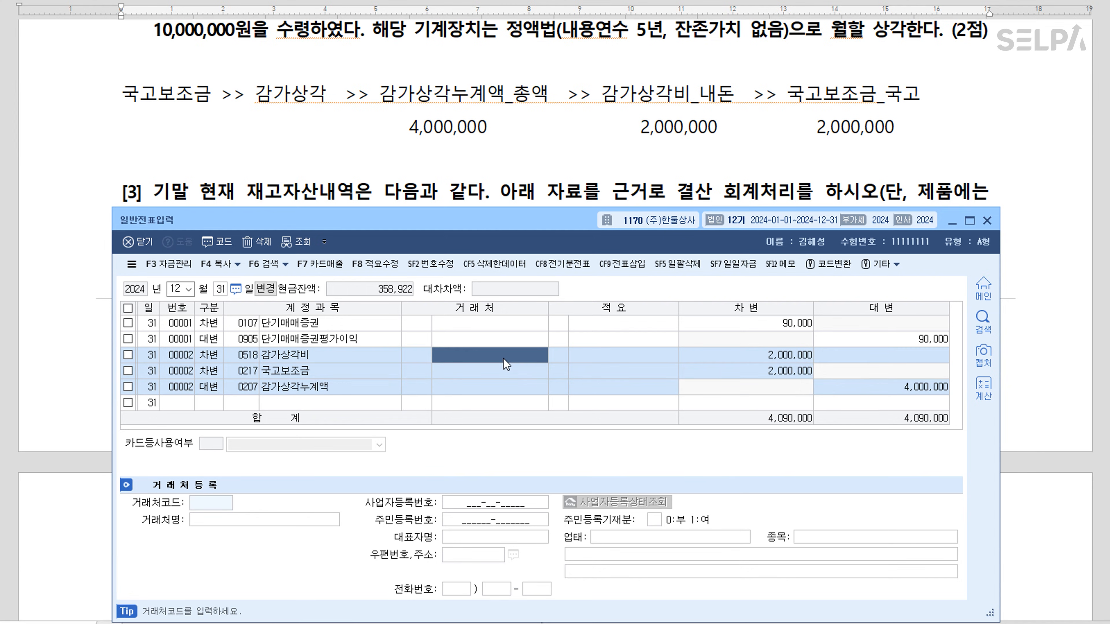
{"action": "type", "text": "내돈"}
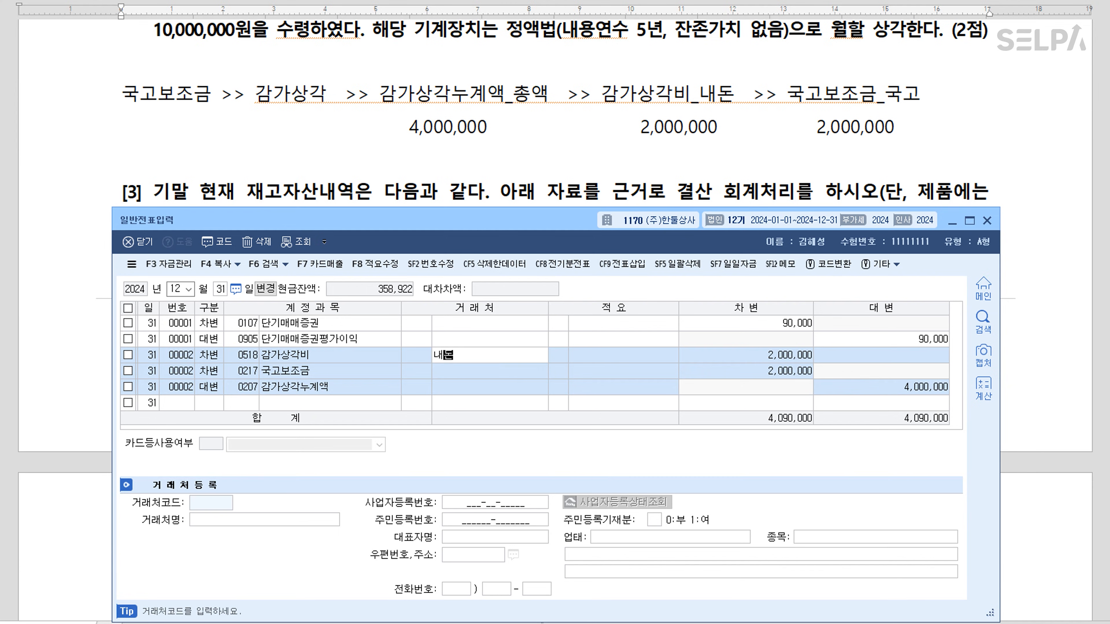
{"action": "key", "text": "Down"}
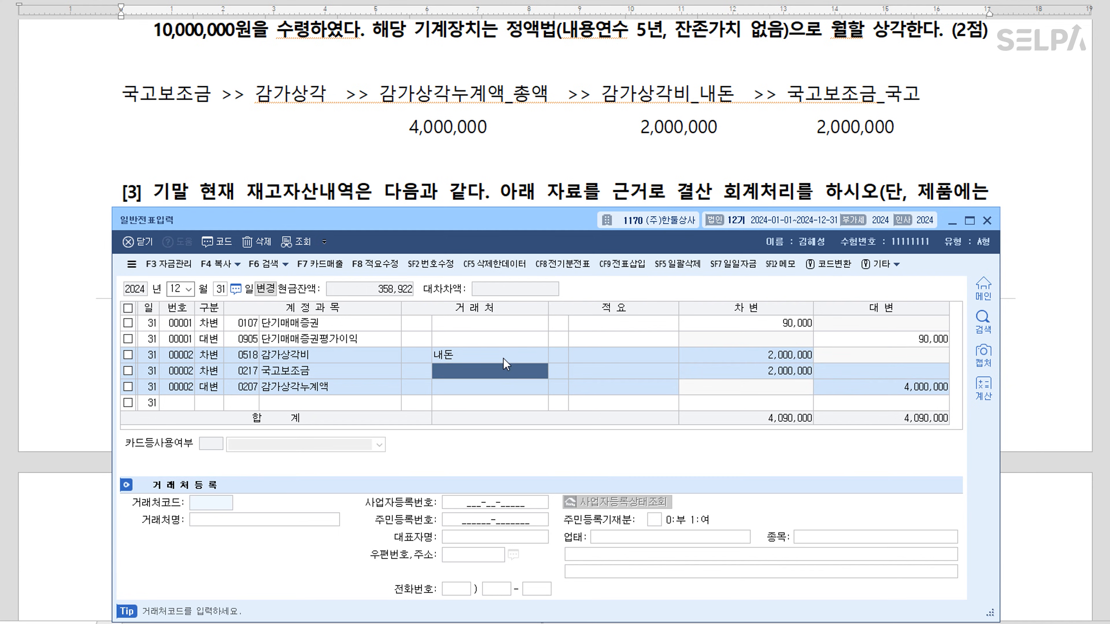
{"action": "type", "text": "국고"}
{"action": "key", "text": "Down"}
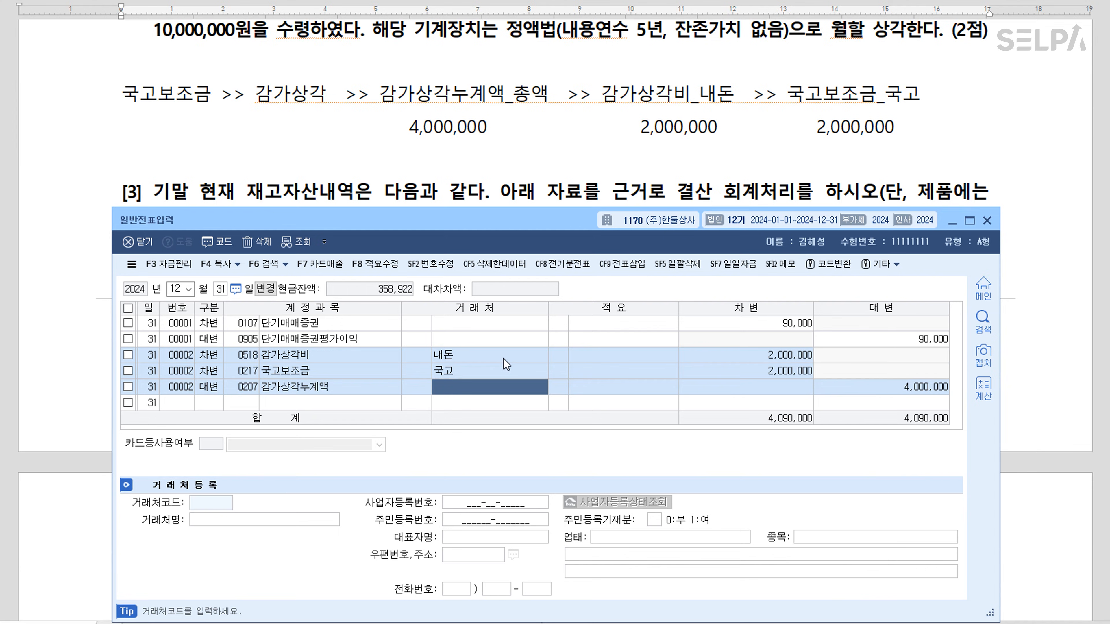
{"action": "type", "text": "총액"}
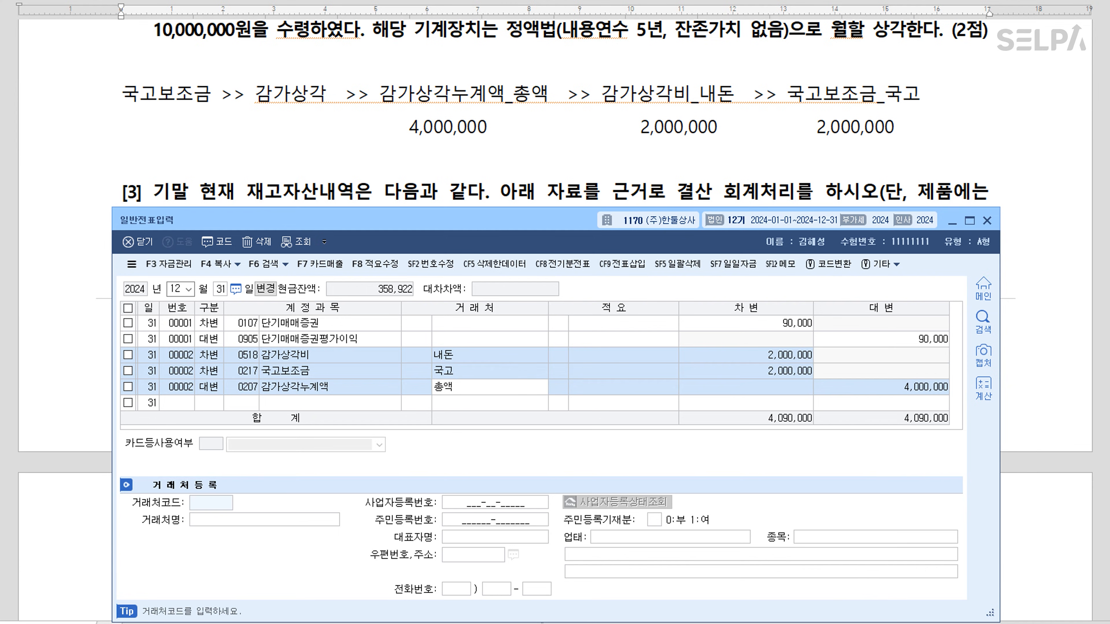
{"action": "key", "text": "Down"}
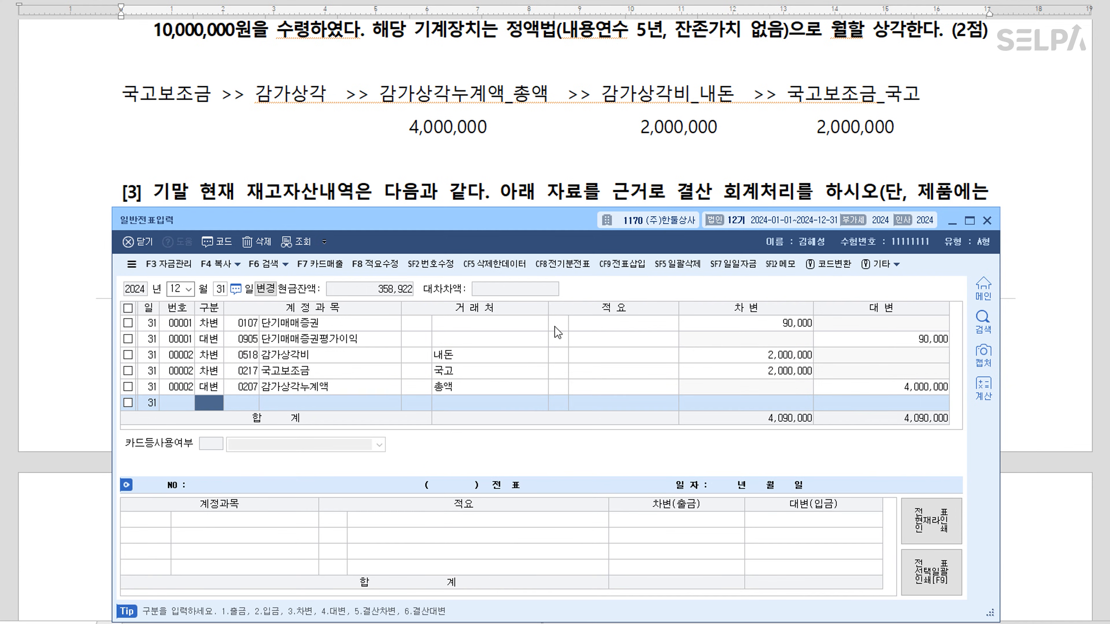
{"action": "left_click", "coordinate": [523, 182]}
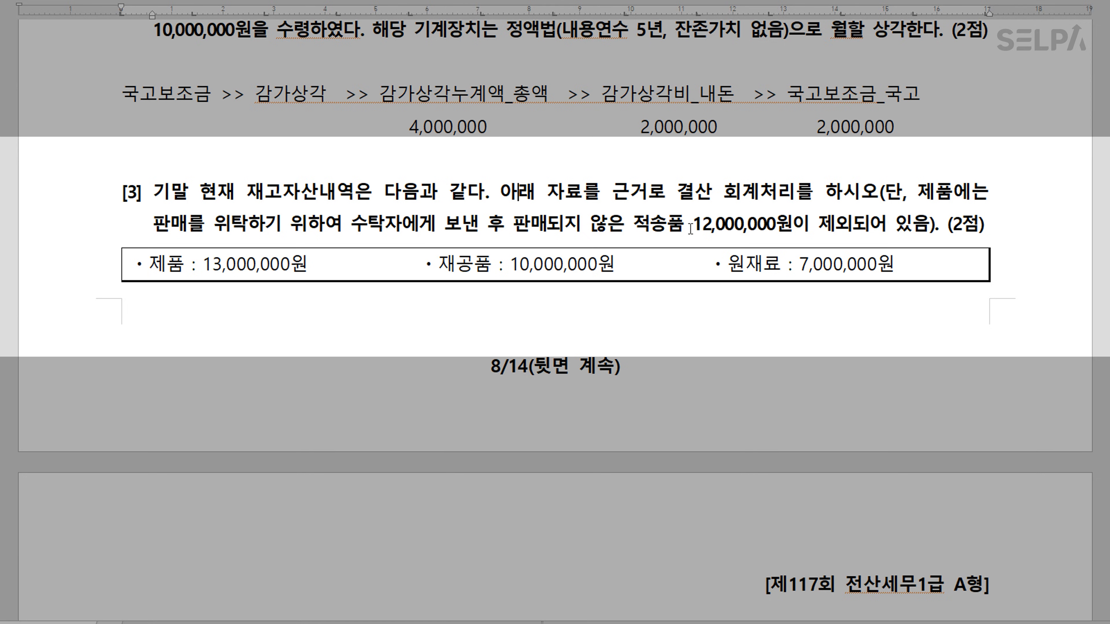
Colour 적송품 12,000,000원 in question [3] red
{"action": "key", "text": "Hangul"}
{"action": "left_click_drag", "start_coordinate": [635, 229], "coordinate": [791, 223]}
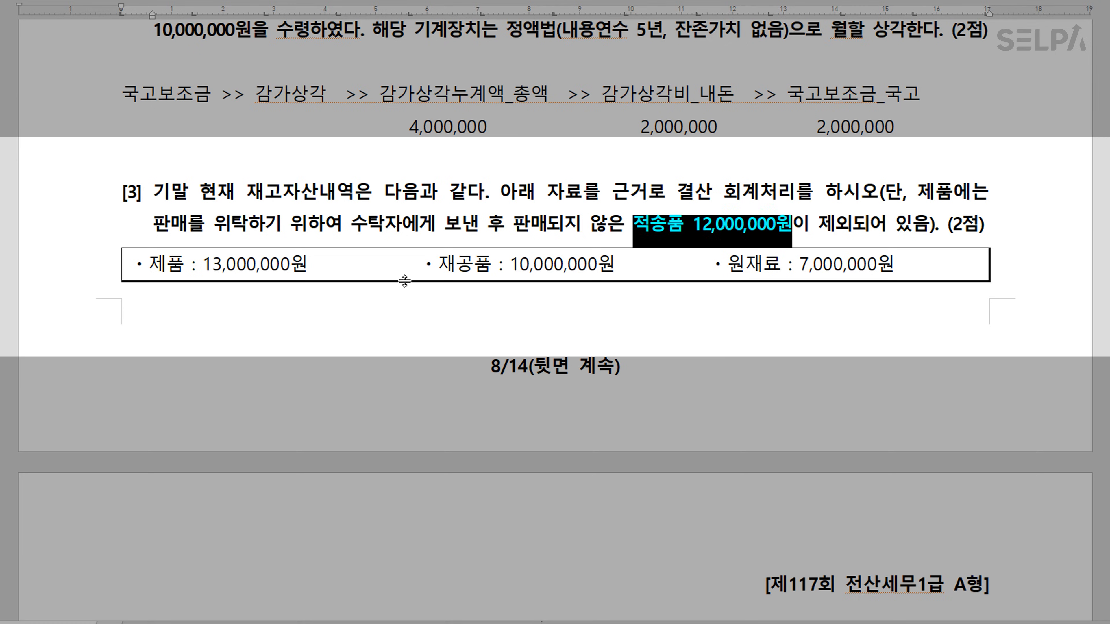
{"action": "left_click", "coordinate": [340, 265]}
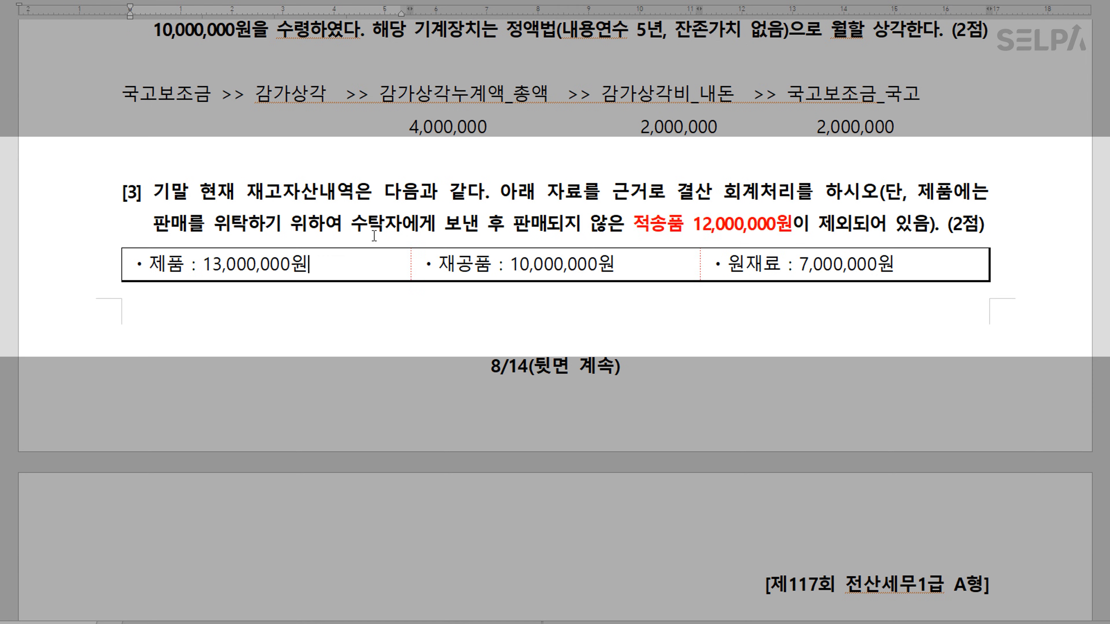
Add +12,000,000 on a new line under 제품 13,000,000원
{"action": "key", "text": "Return"}
{"action": "type", "text": "+12"}
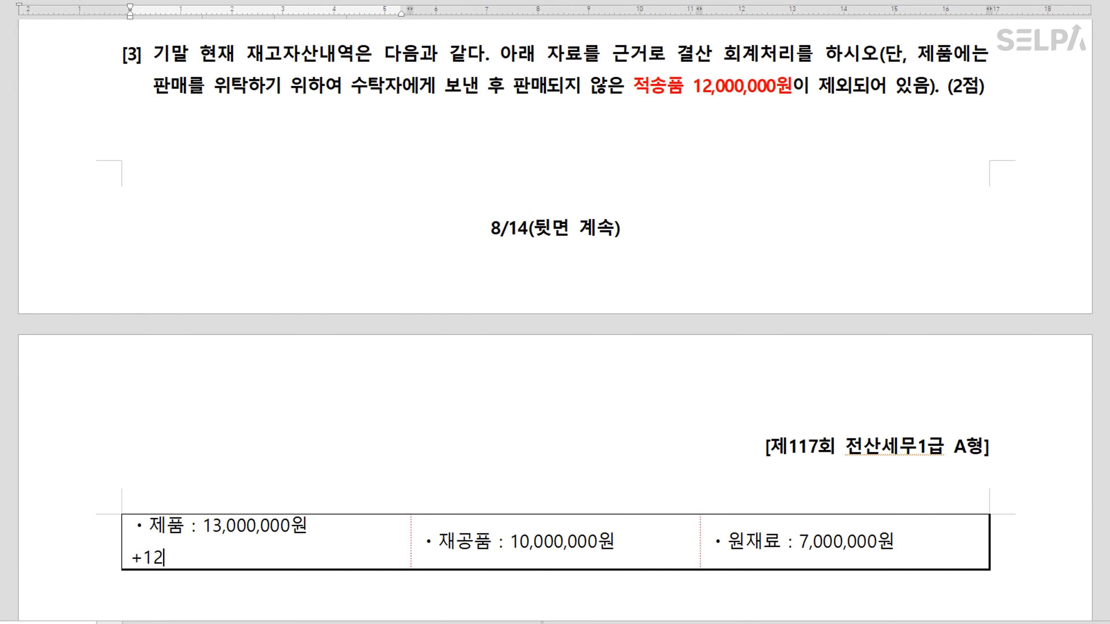
{"action": "type", "text": ",000,000"}
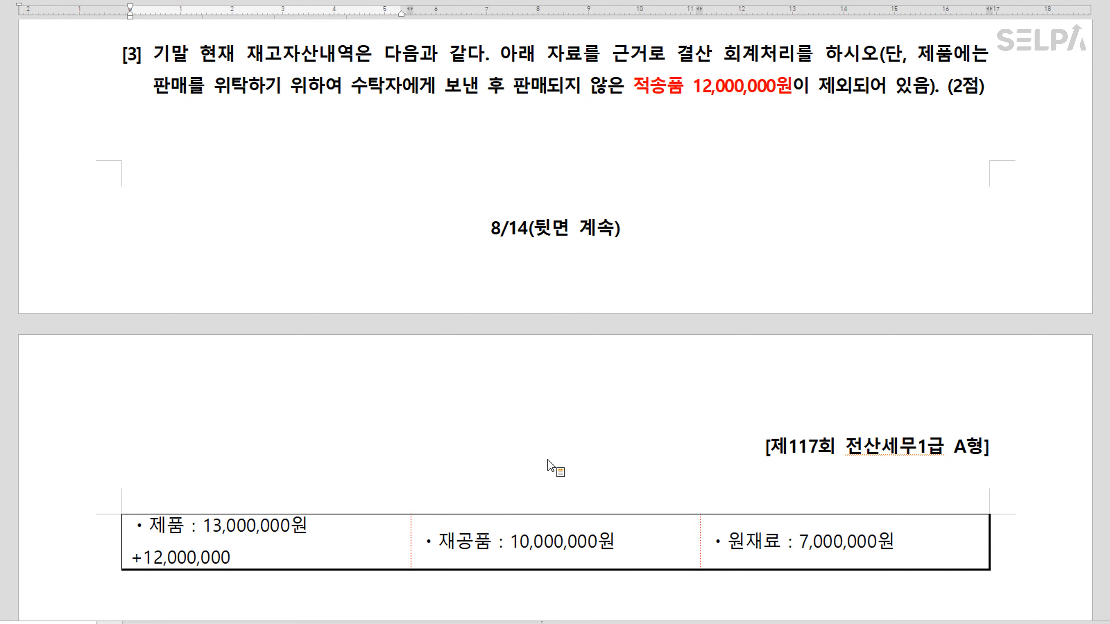
{"action": "scroll", "coordinate": [548, 458], "scroll_direction": "down", "scroll_amount": 3}
{"action": "scroll", "coordinate": [550, 456], "scroll_direction": "down", "scroll_amount": 4}
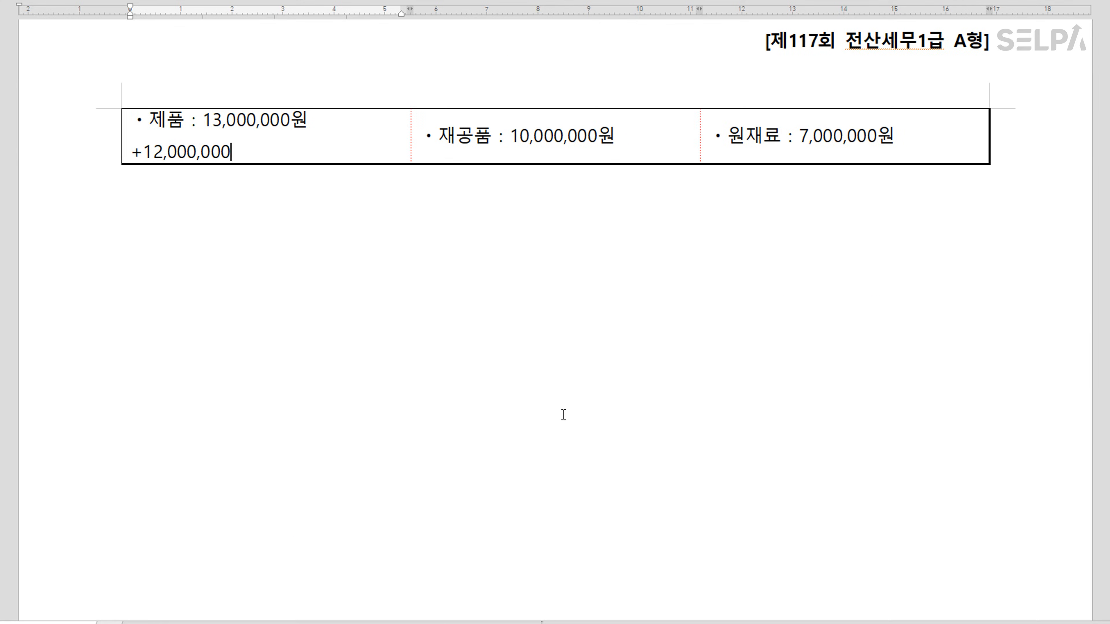
{"action": "key", "text": "alt+Tab"}
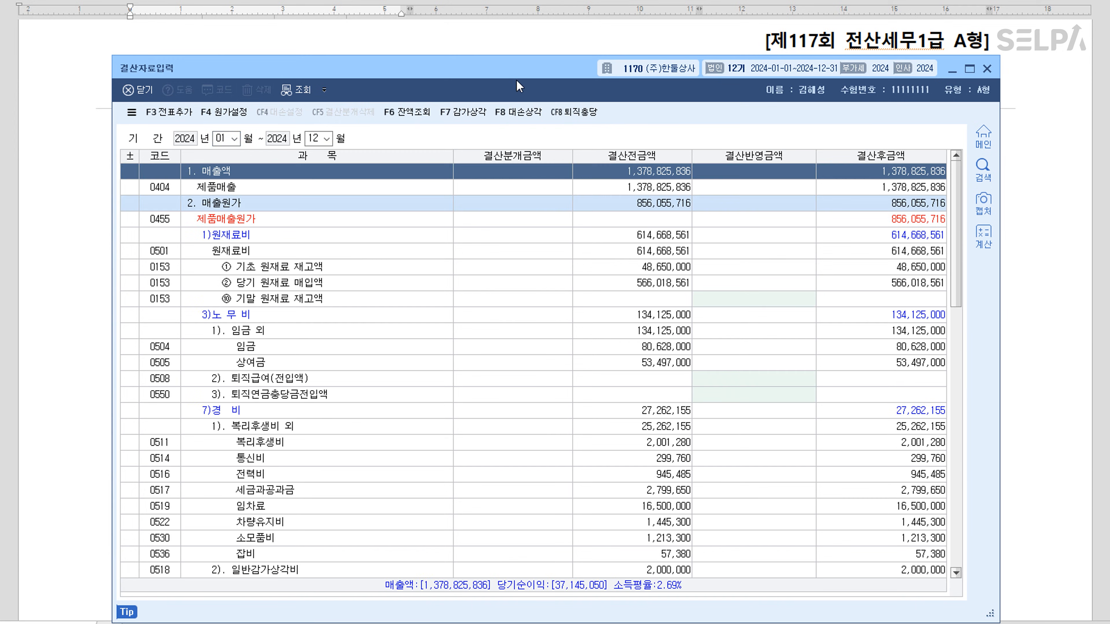
Enter ending inventories: raw materials 7,000,000, work-in-process 10,000,000, finished goods 25,000,000
{"action": "left_click_drag", "start_coordinate": [516, 80], "coordinate": [515, 214]}
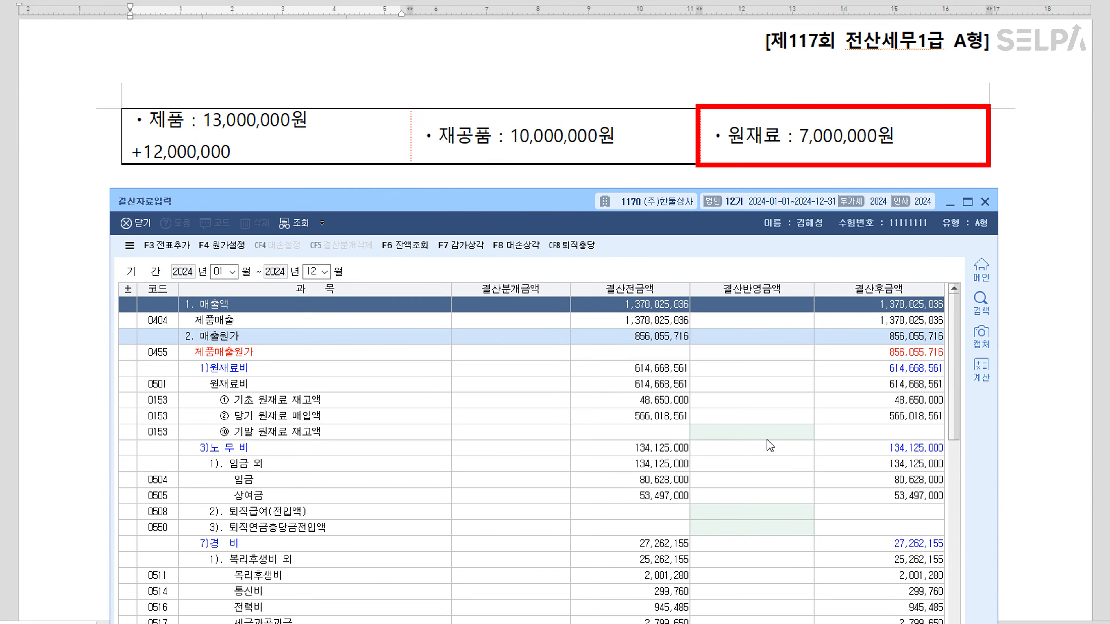
{"action": "left_click", "coordinate": [749, 431]}
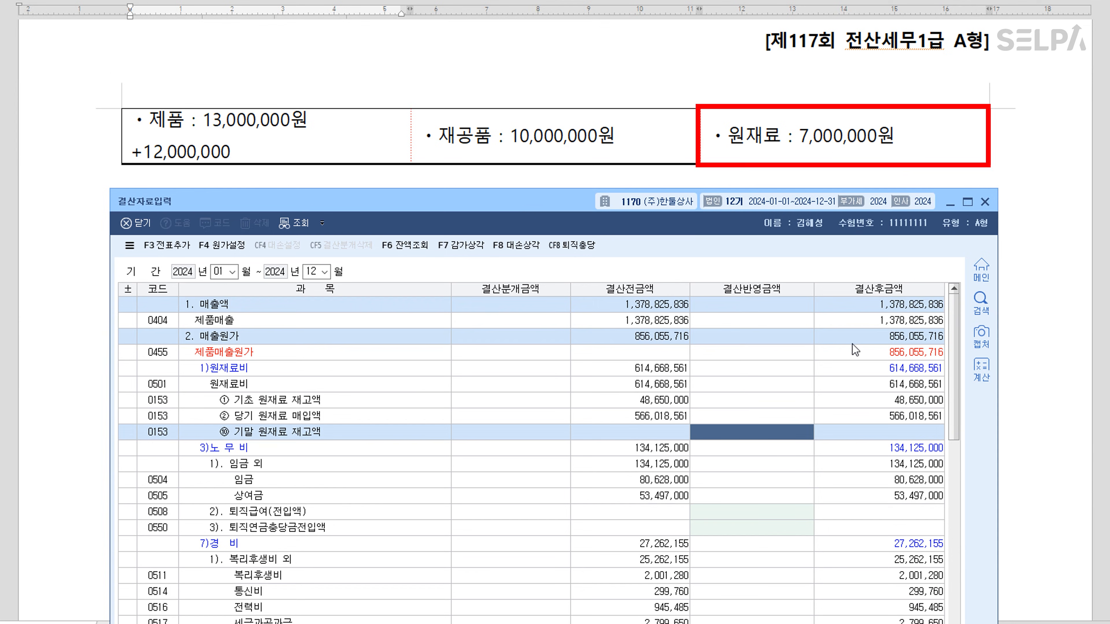
{"action": "type", "text": "7000000"}
{"action": "key", "text": "Return"}
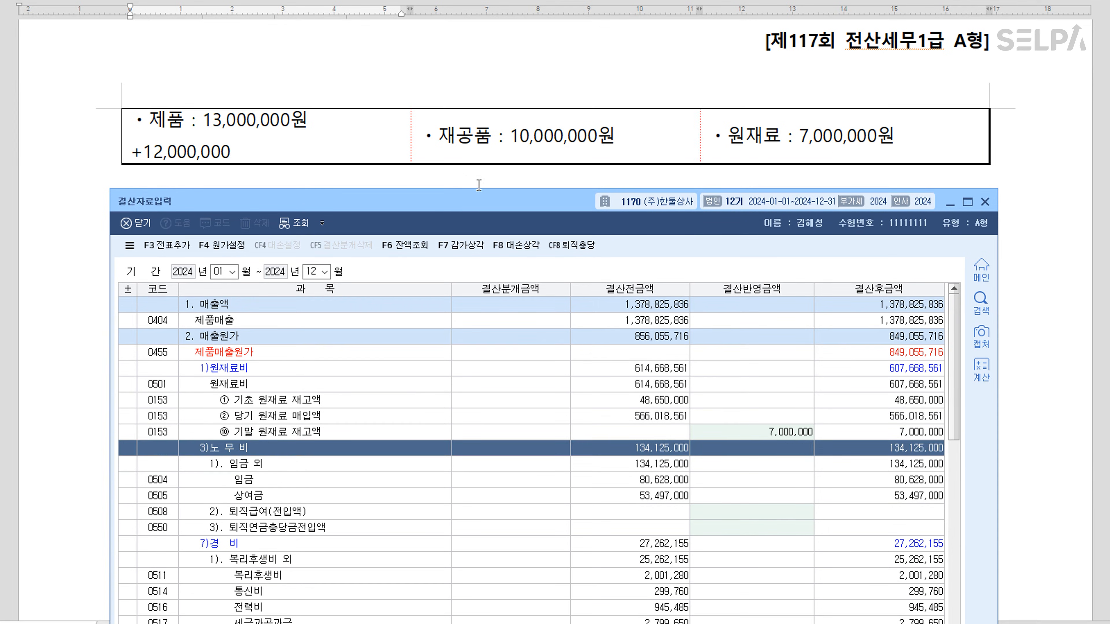
{"action": "scroll", "coordinate": [770, 562], "scroll_direction": "down", "scroll_amount": 9}
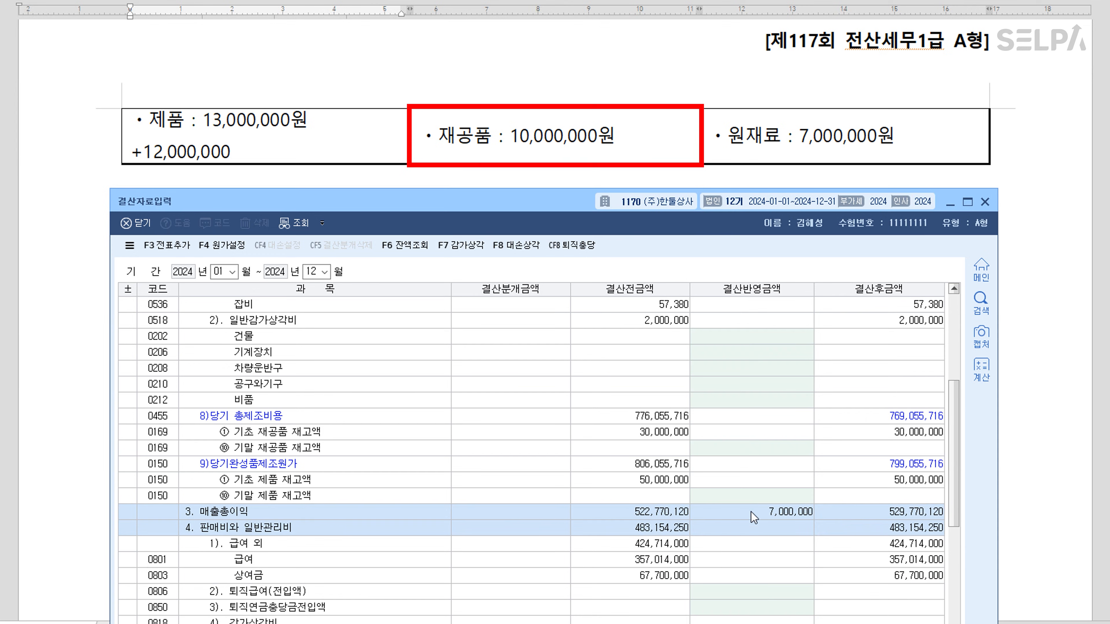
{"action": "left_click", "coordinate": [765, 449]}
{"action": "type", "text": "10000000"}
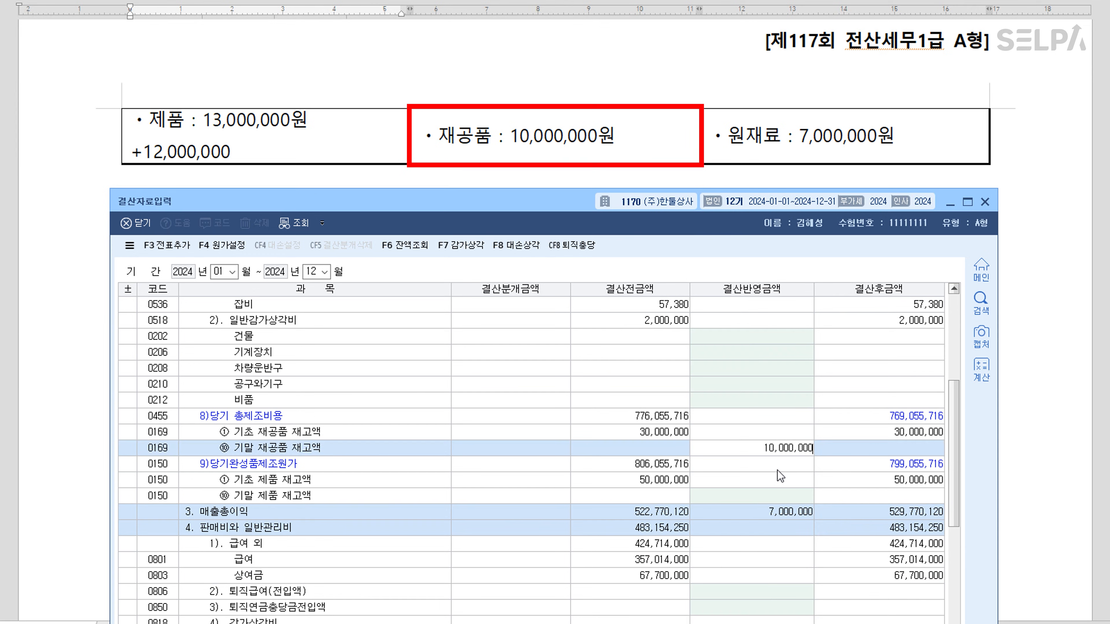
{"action": "key", "text": "Return"}
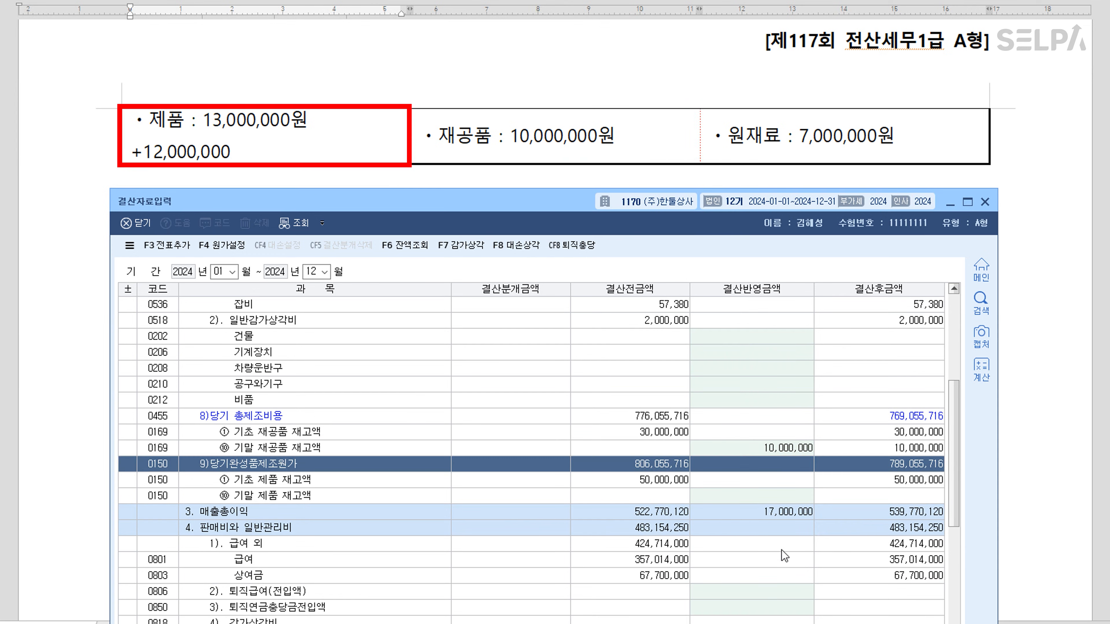
{"action": "left_click", "coordinate": [775, 493]}
{"action": "type", "text": "25000000"}
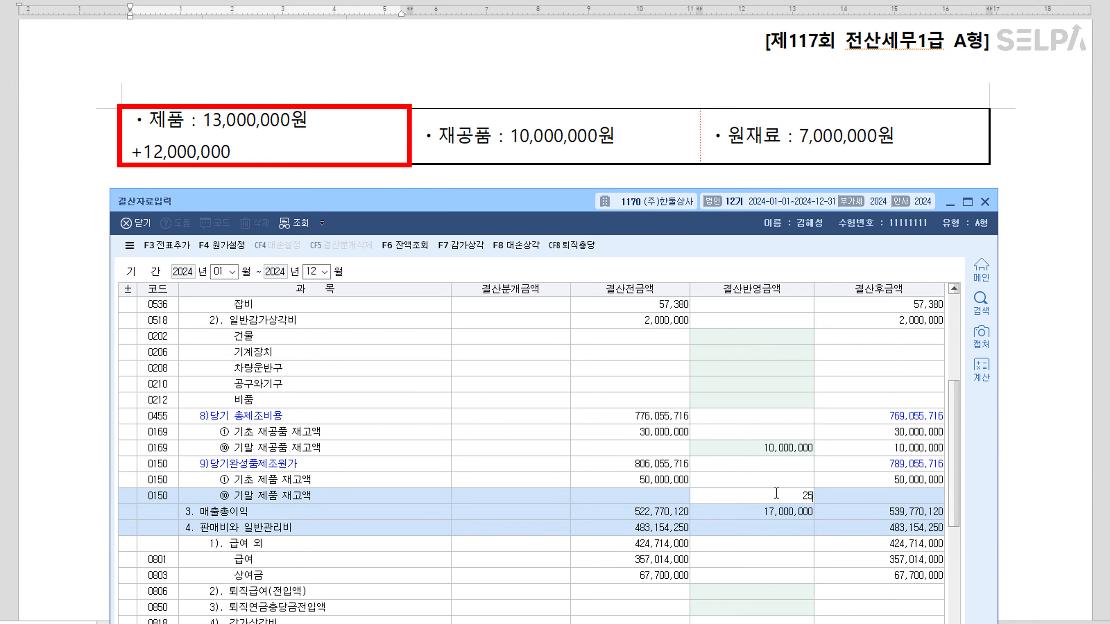
{"action": "key", "text": "Return"}
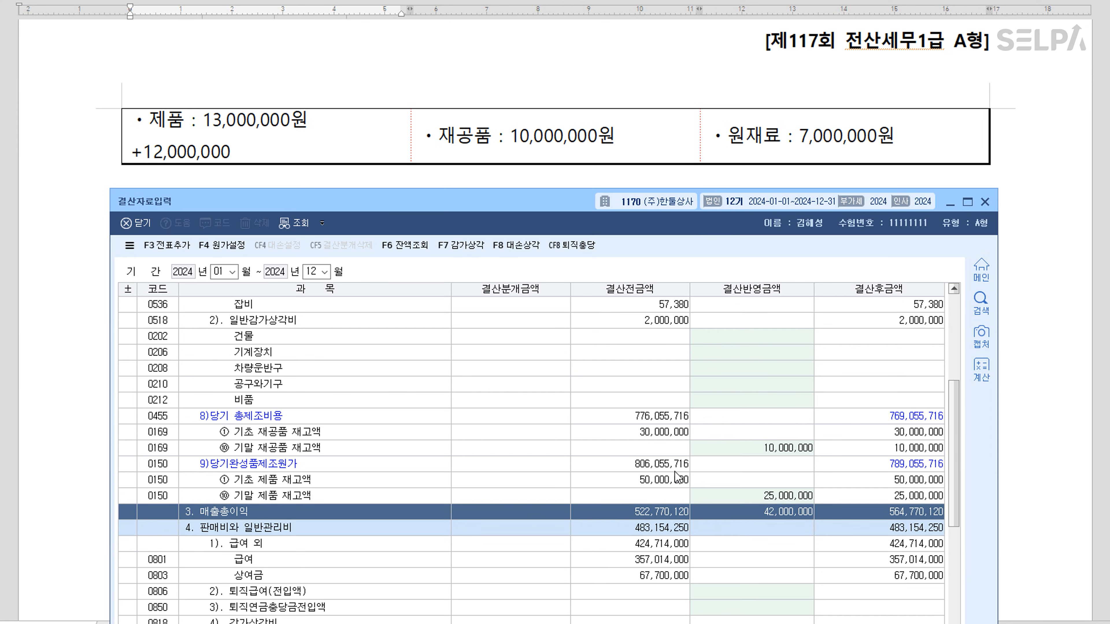
Post the closing entries to the general journal with 전표추가
{"action": "left_click", "coordinate": [176, 251]}
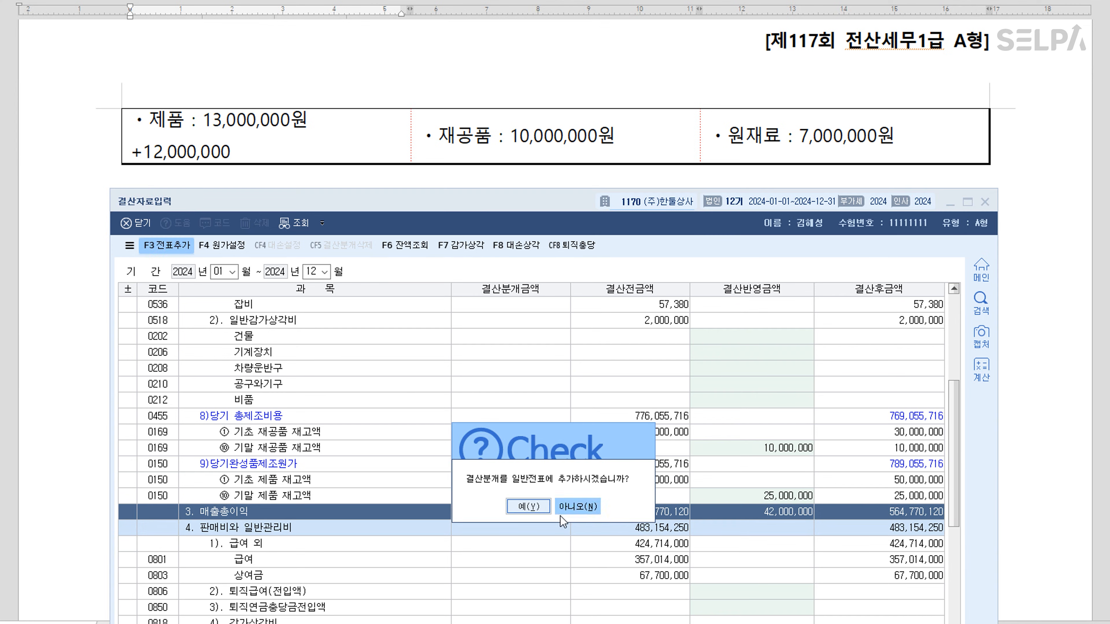
{"action": "left_click", "coordinate": [523, 508]}
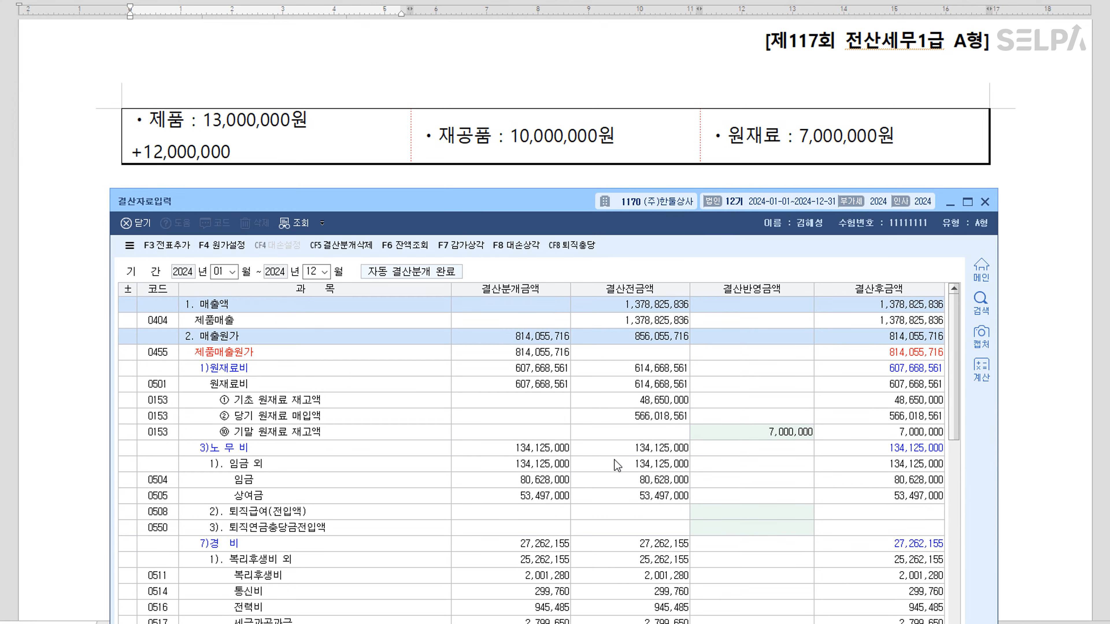
{"action": "left_click_drag", "start_coordinate": [547, 207], "coordinate": [548, 307]}
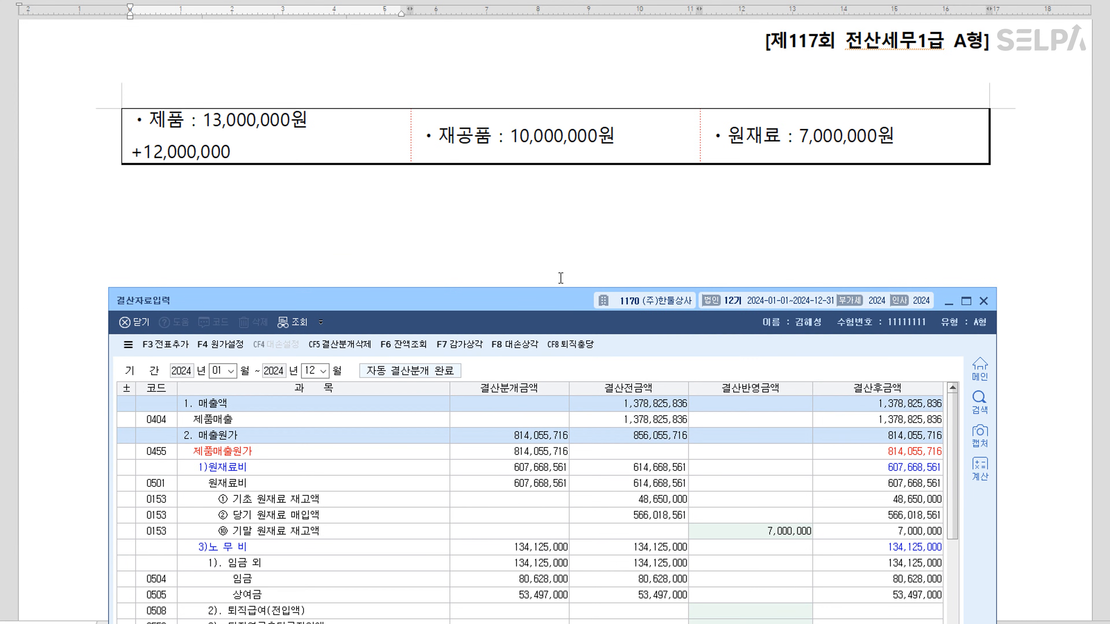
{"action": "scroll", "coordinate": [565, 228], "scroll_direction": "down", "scroll_amount": 10}
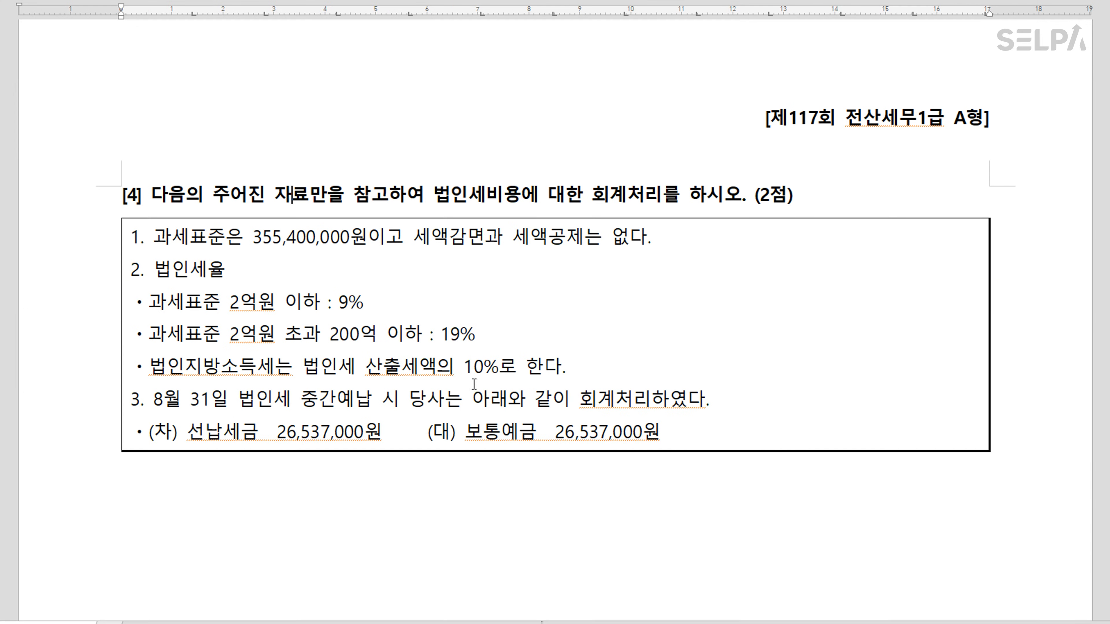
Compute 200,000,000×9% + 155,400,000×19% = 47,526,000, ×1.1 = 52,278,600
{"action": "scroll", "coordinate": [502, 481], "scroll_direction": "down", "scroll_amount": 2}
{"action": "left_click", "coordinate": [336, 441]}
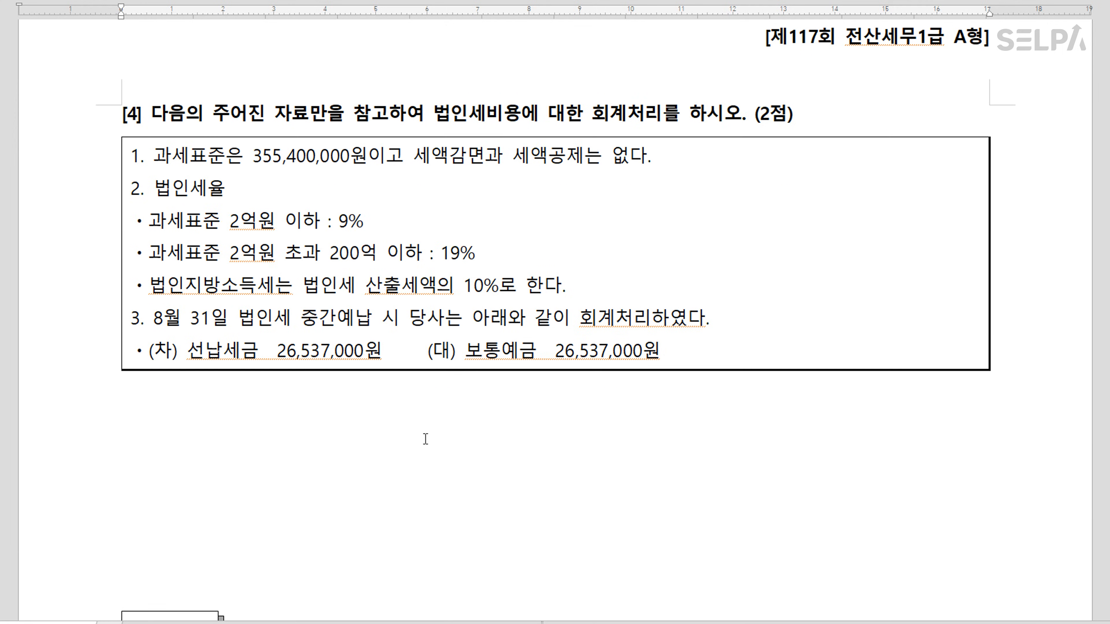
{"action": "type", "text": "200,000,000    "}
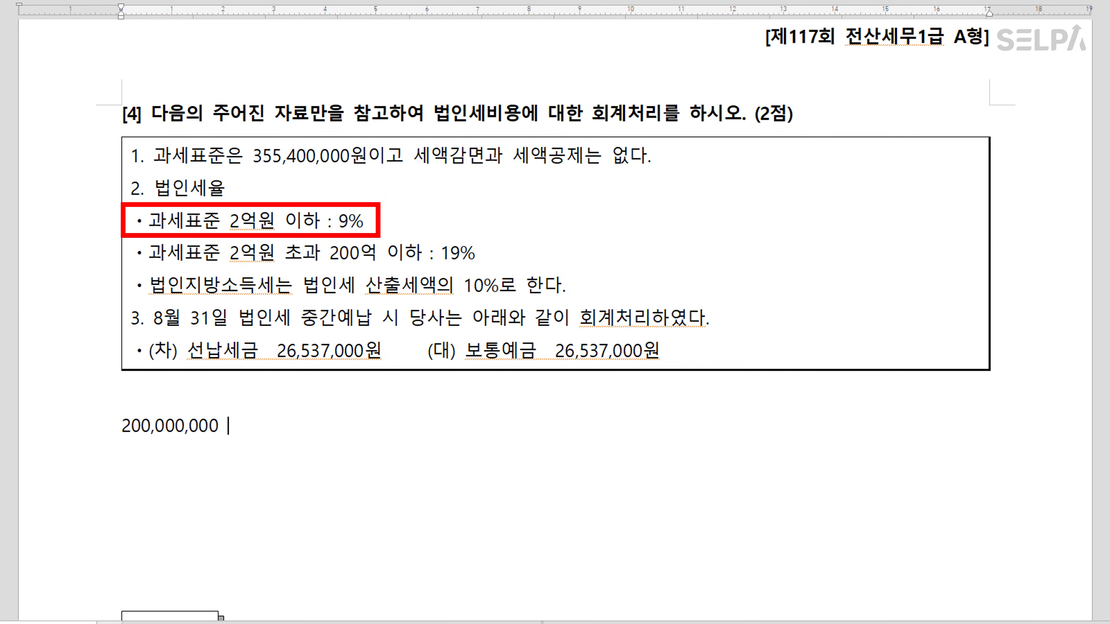
{"action": "type", "text": "*  9  %    =  18,000,000"}
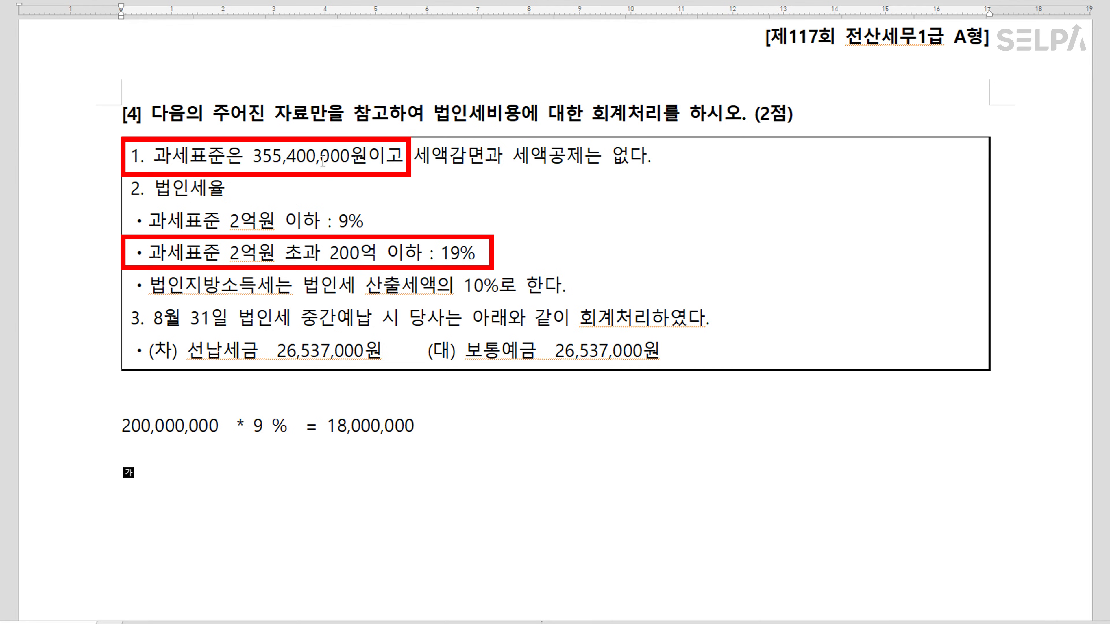
{"action": "type", "text": "155,400,000  "}
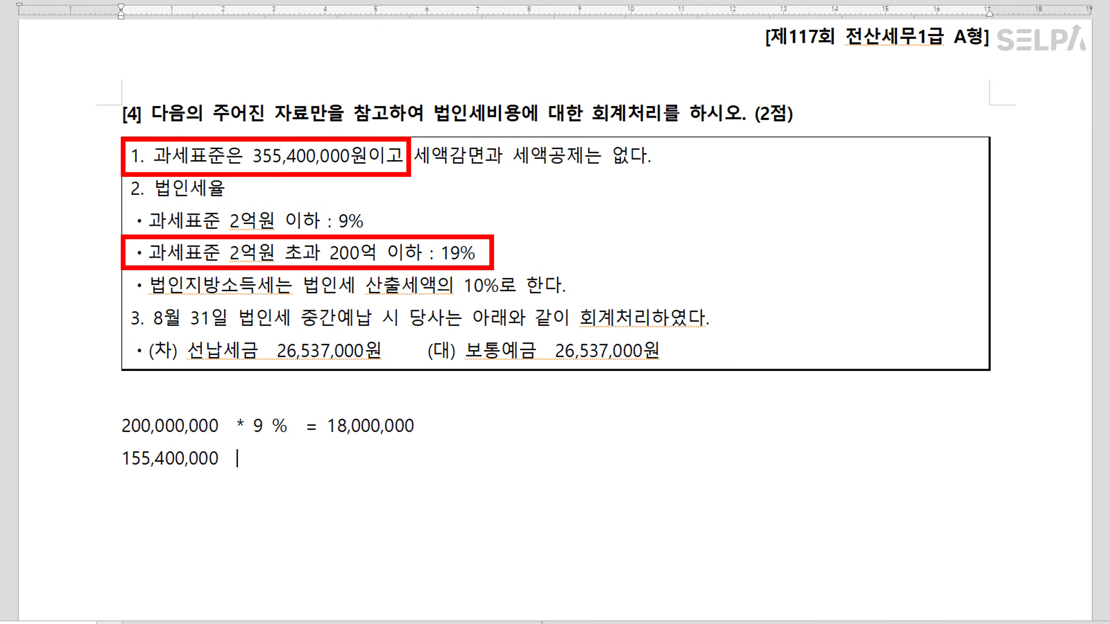
{"action": "type", "text": "* 19%  = 29,526,"}
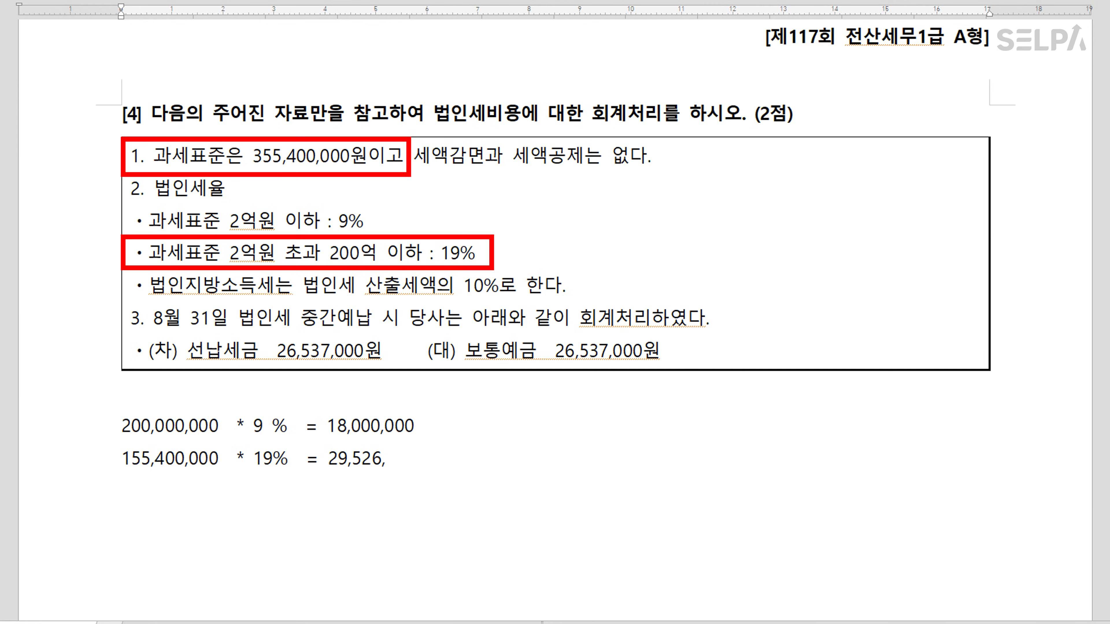
{"action": "type", "text": "000"}
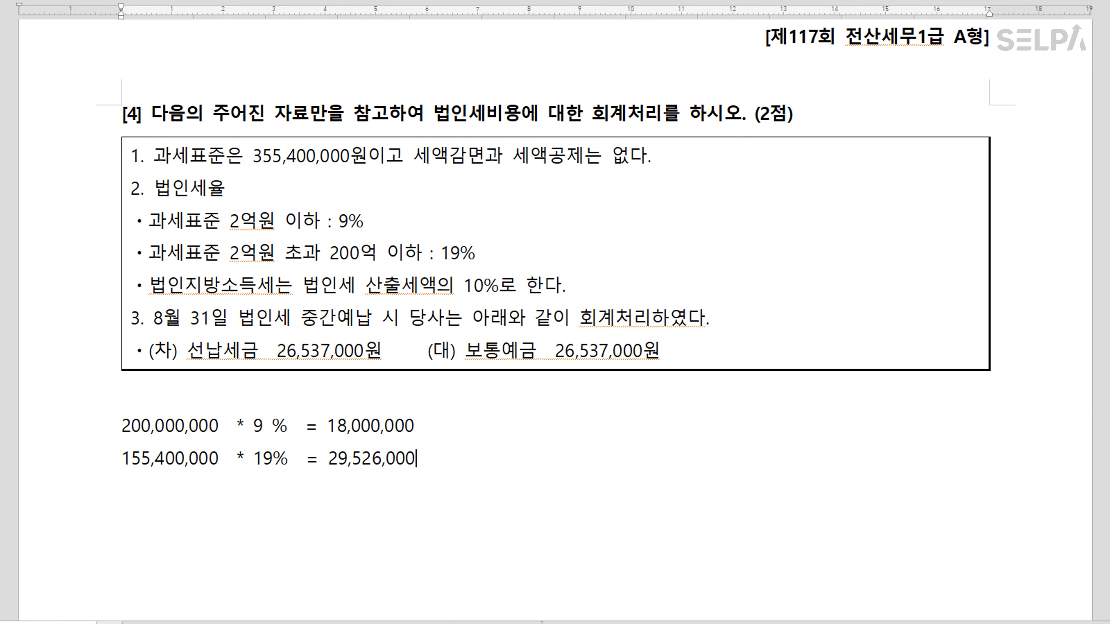
{"action": "type", "text": " + 18,000,000"}
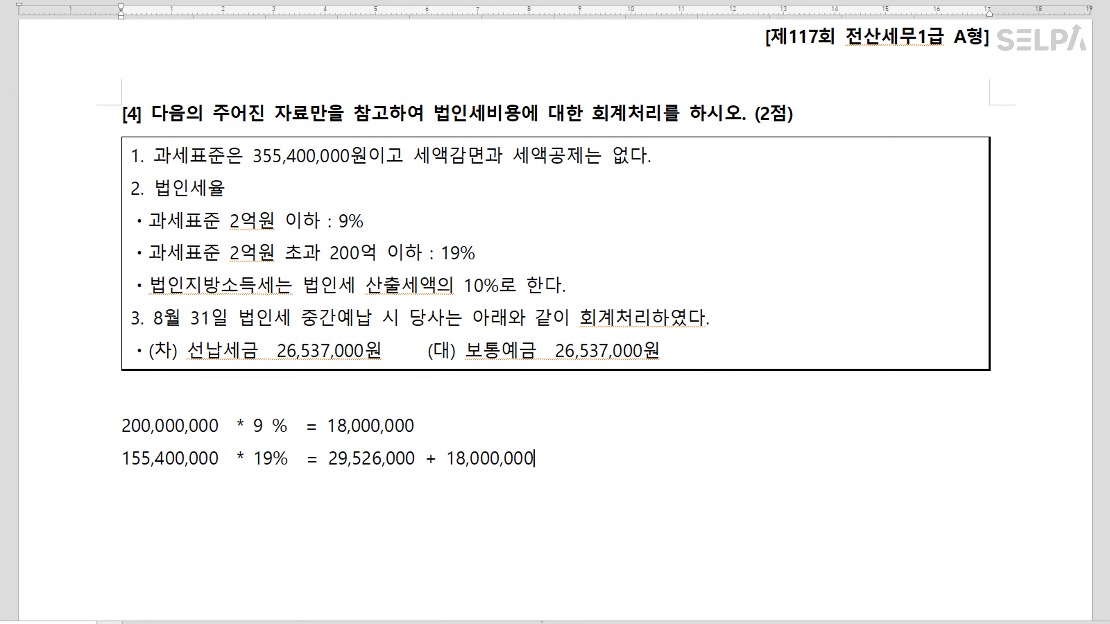
{"action": "type", "text": "  = 47,526,000"}
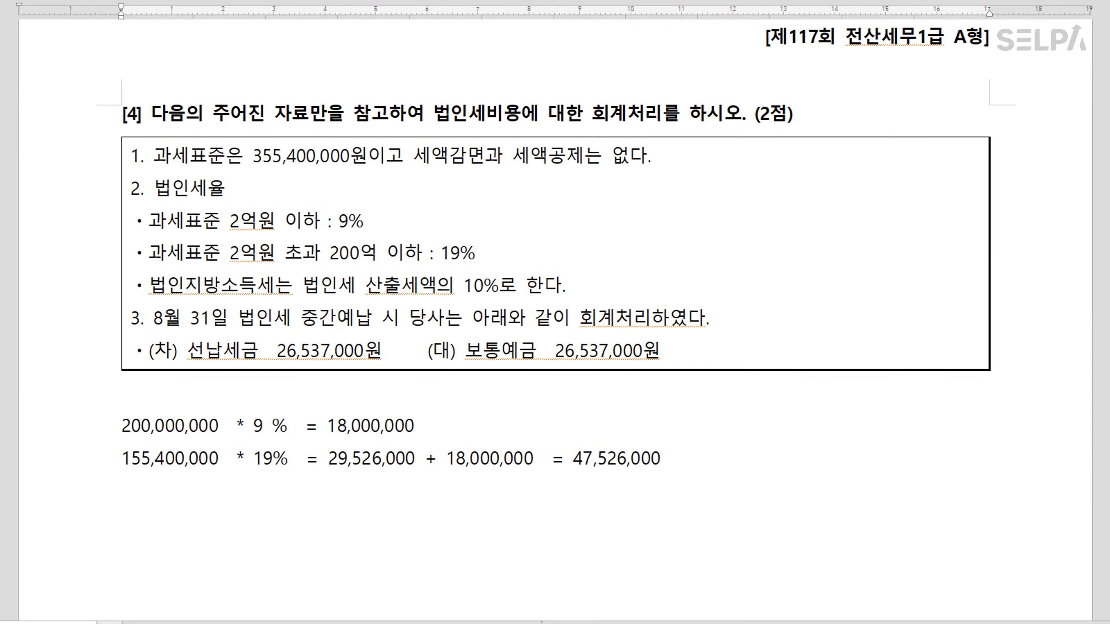
{"action": "type", "text": " * 1.1 ="}
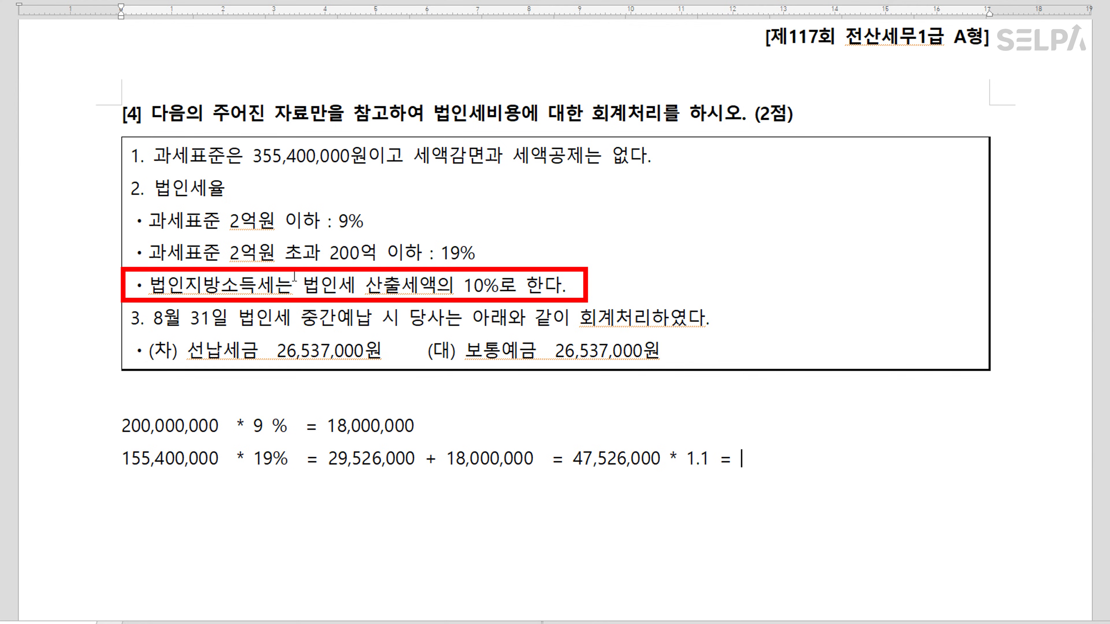
{"action": "key", "text": "ctrl"}
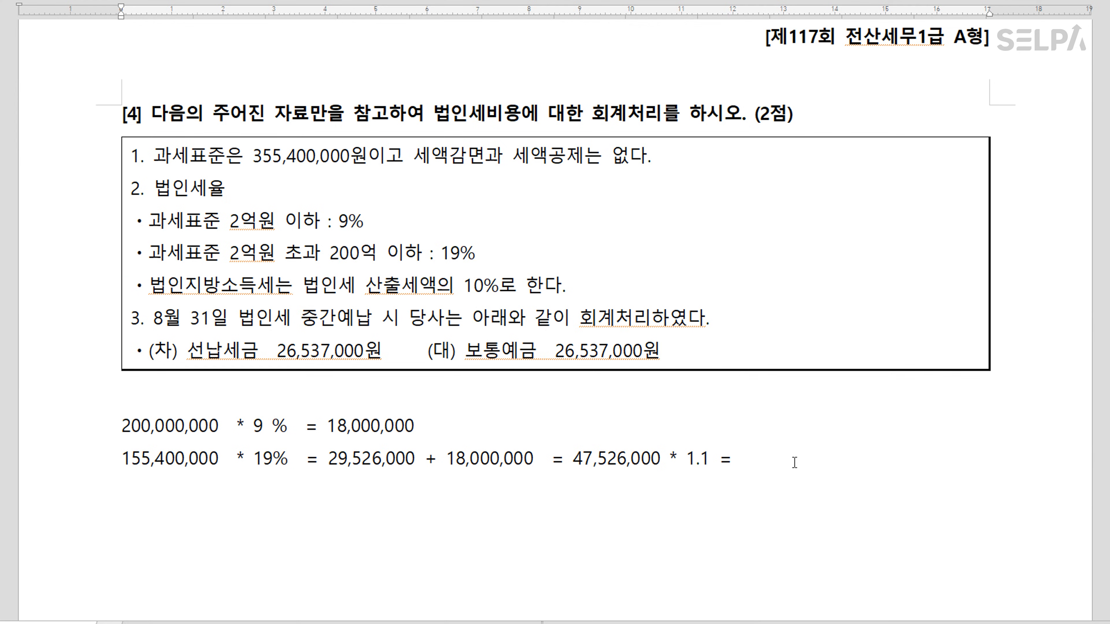
{"action": "key", "text": "Hangul"}
{"action": "type", "text": "52,278,600"}
{"action": "left_click_drag", "start_coordinate": [739, 460], "coordinate": [829, 459]}
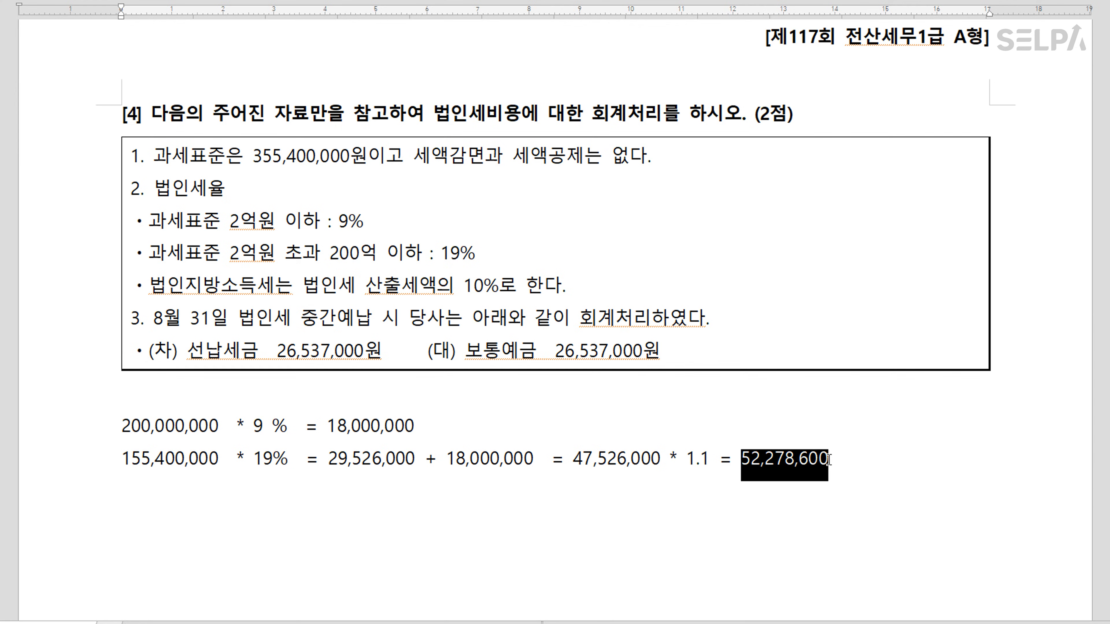
Subtract 선납세금 26,537,000 from 52,278,600, noting 25,741,600 as 추가계상액
{"action": "left_click", "coordinate": [437, 523]}
{"action": "left_click", "coordinate": [401, 507]}
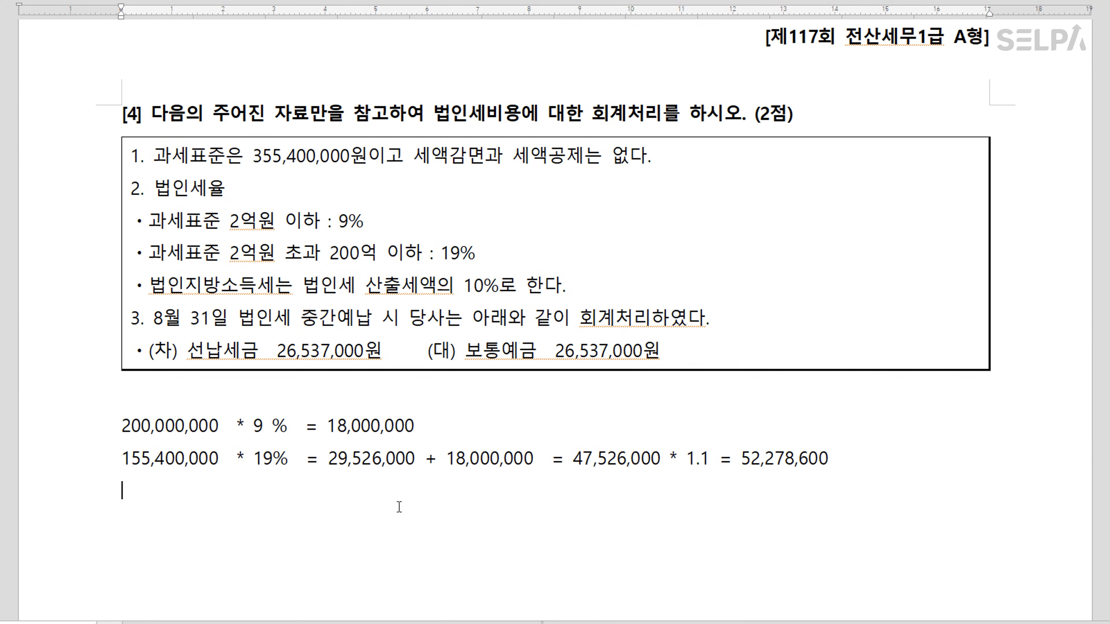
{"action": "type", "text": "법인ㅅㅔ"}
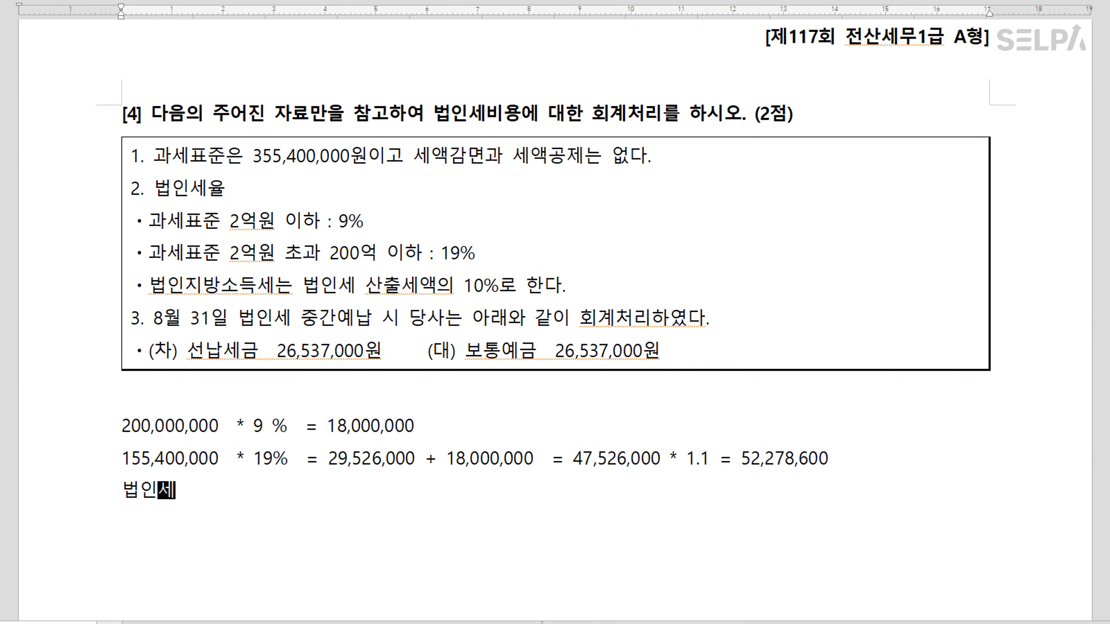
{"action": "type", "text": " 52,278,"}
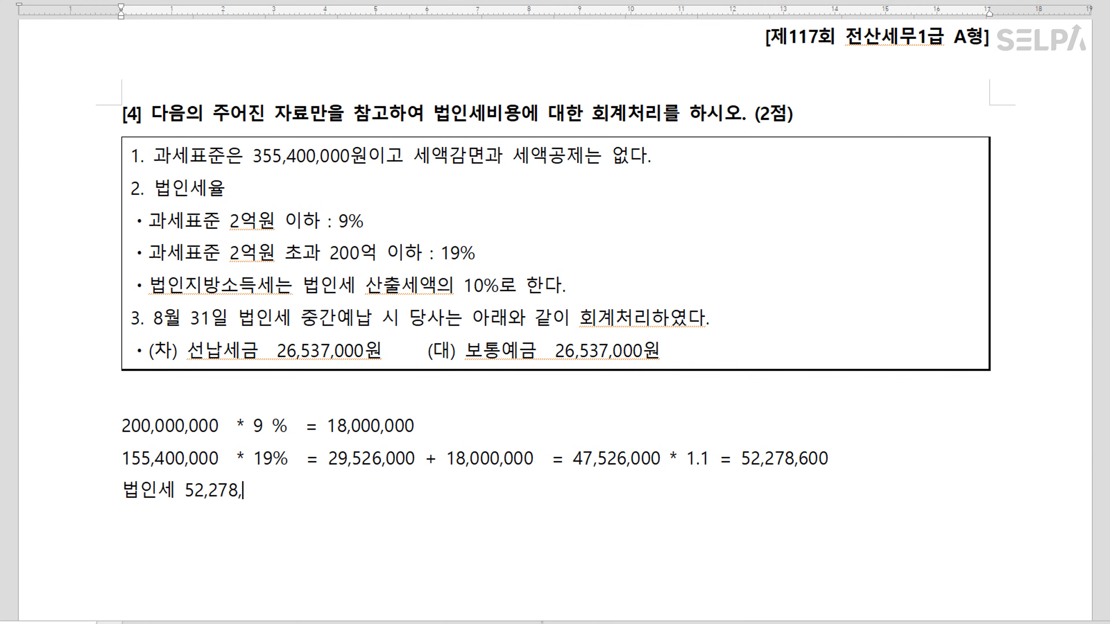
{"action": "type", "text": "600   - 선납세금"}
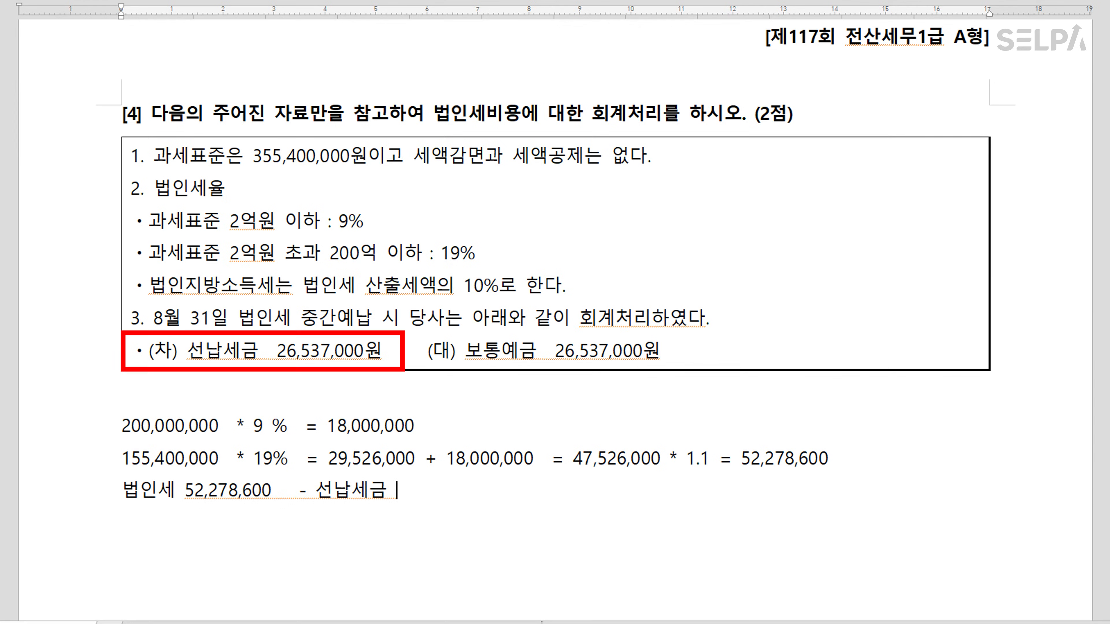
{"action": "type", "text": " 26,537,000"}
{"action": "key", "text": "Hangul"}
{"action": "type", "text": "=  2"}
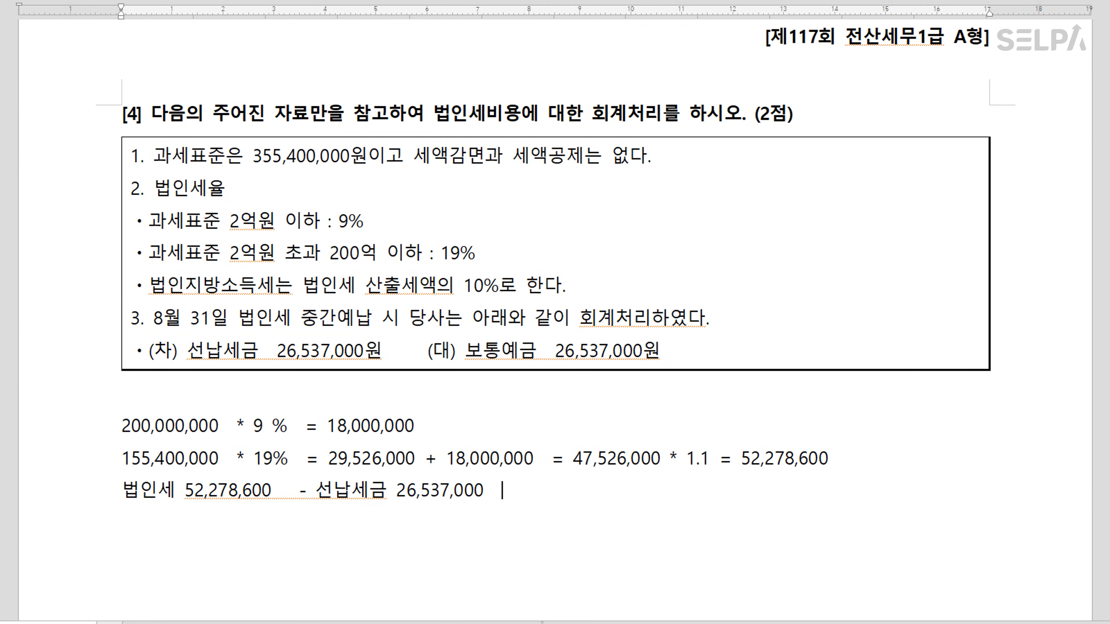
{"action": "type", "text": "5"}
{"action": "type", "text": ",741,"}
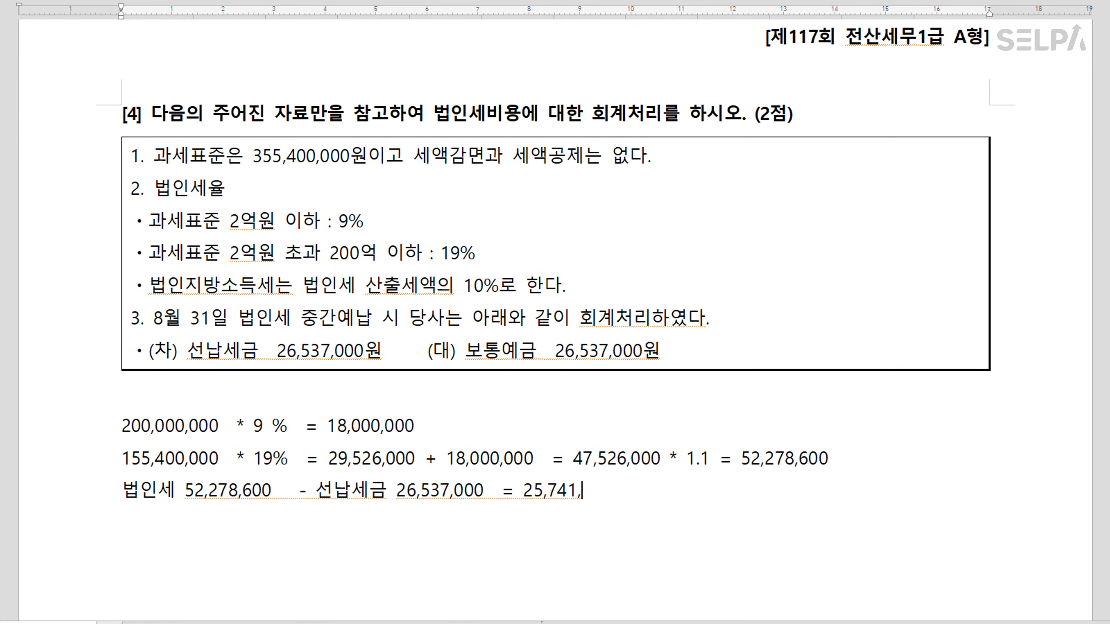
{"action": "type", "text": "600   >>>"}
{"action": "type", "text": " 추가겟"}
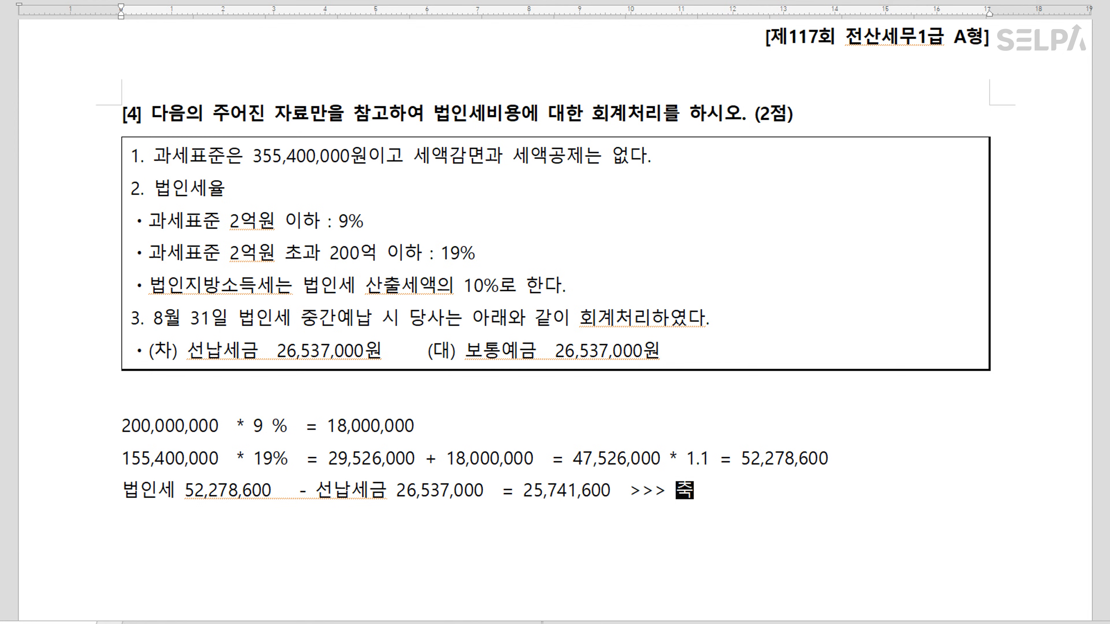
{"action": "type", "text": "상액"}
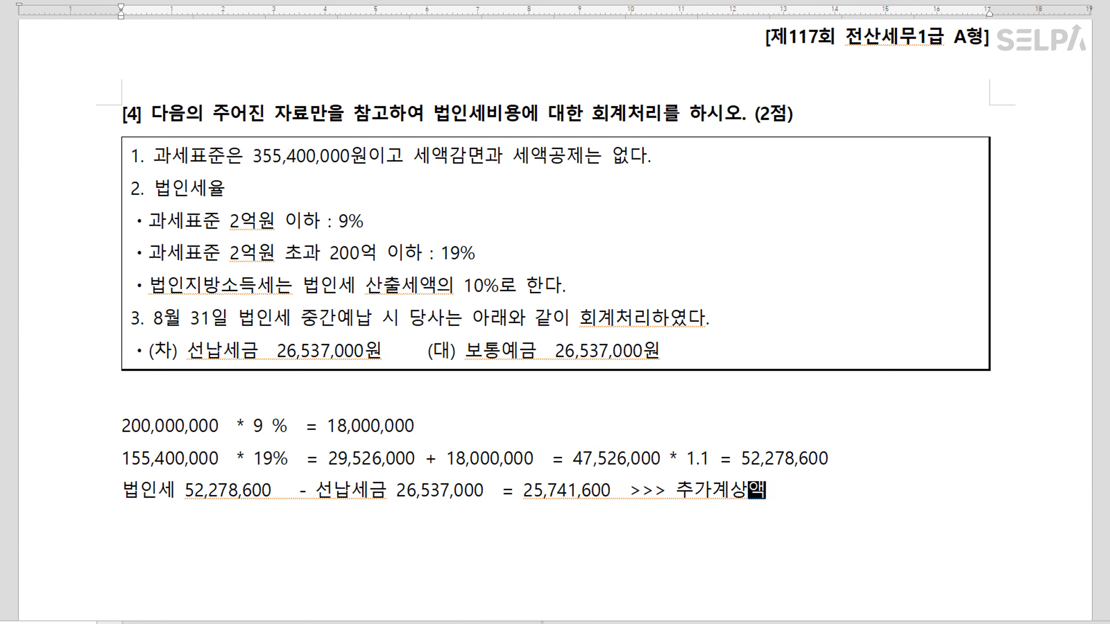
Enter 선납세금 26,537,000 and 추가계상액 25,741,600 in 결산자료입력
{"action": "key", "text": "alt+Tab"}
{"action": "scroll", "coordinate": [615, 151], "scroll_direction": "down", "scroll_amount": 4}
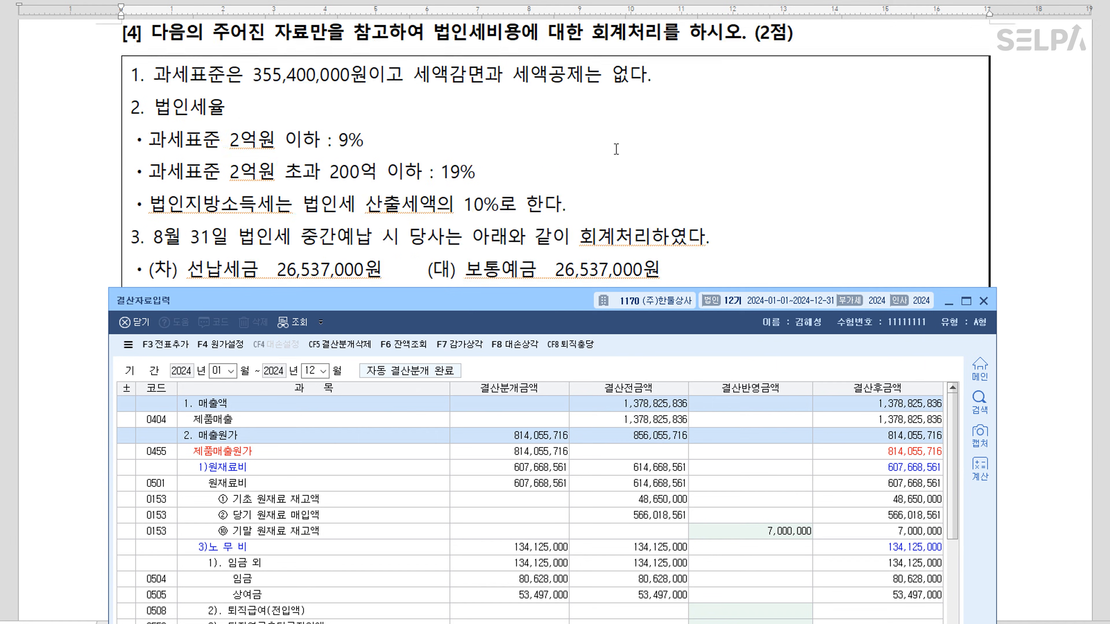
{"action": "left_click_drag", "start_coordinate": [578, 303], "coordinate": [584, 126]}
{"action": "scroll", "coordinate": [634, 482], "scroll_direction": "down", "scroll_amount": 20}
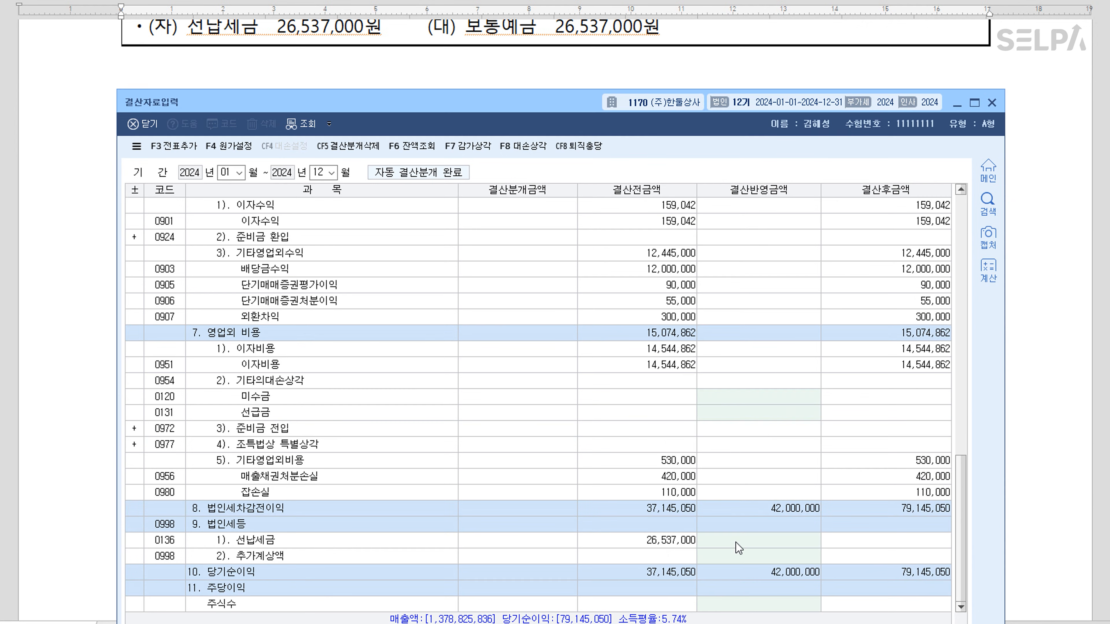
{"action": "left_click", "coordinate": [685, 545]}
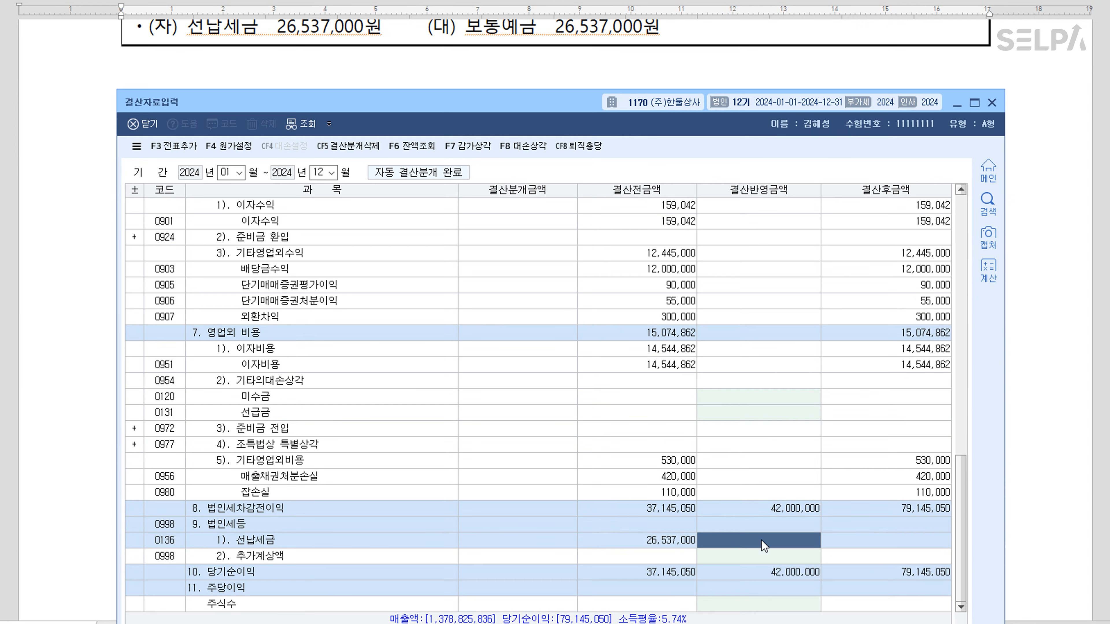
{"action": "left_click_drag", "start_coordinate": [559, 108], "coordinate": [563, 161]}
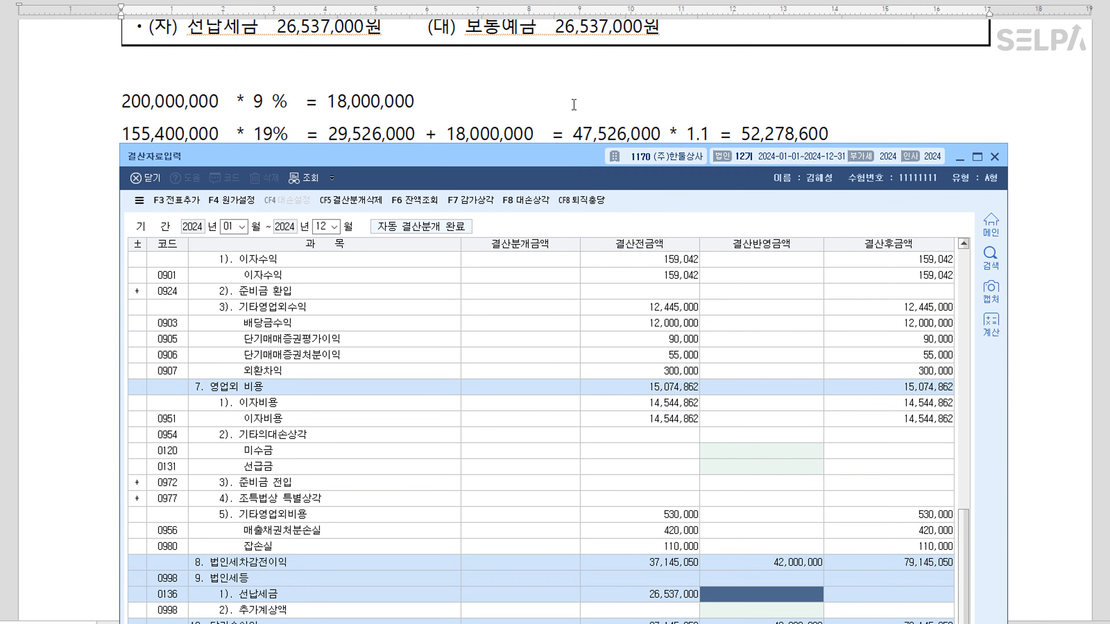
{"action": "scroll", "coordinate": [574, 105], "scroll_direction": "down", "scroll_amount": 2}
{"action": "left_click_drag", "start_coordinate": [559, 162], "coordinate": [558, 120]}
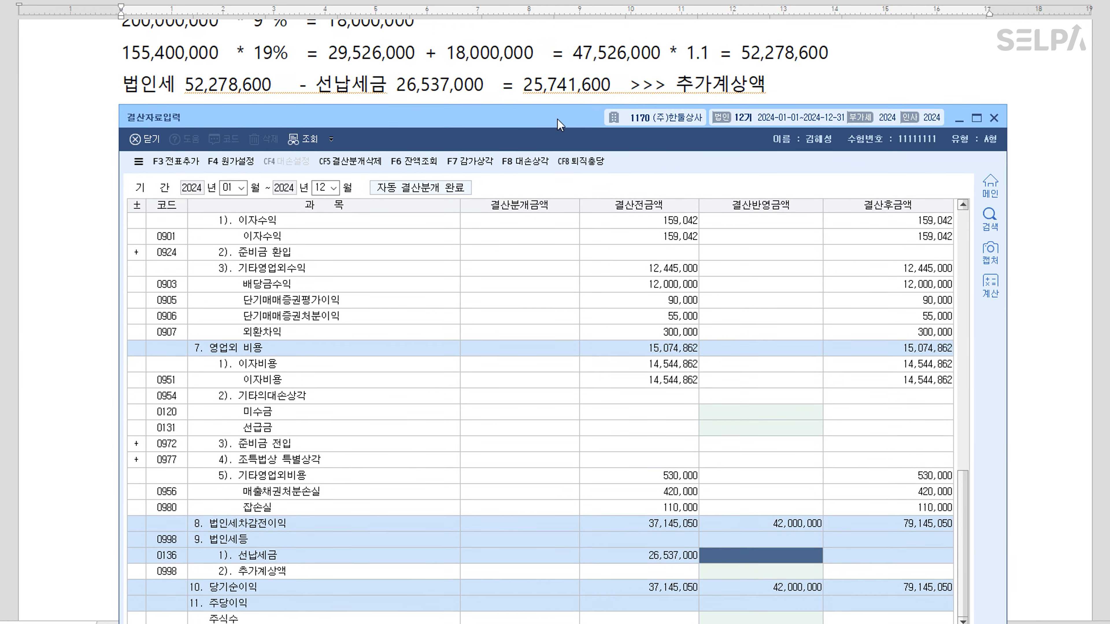
{"action": "left_click", "coordinate": [729, 560]}
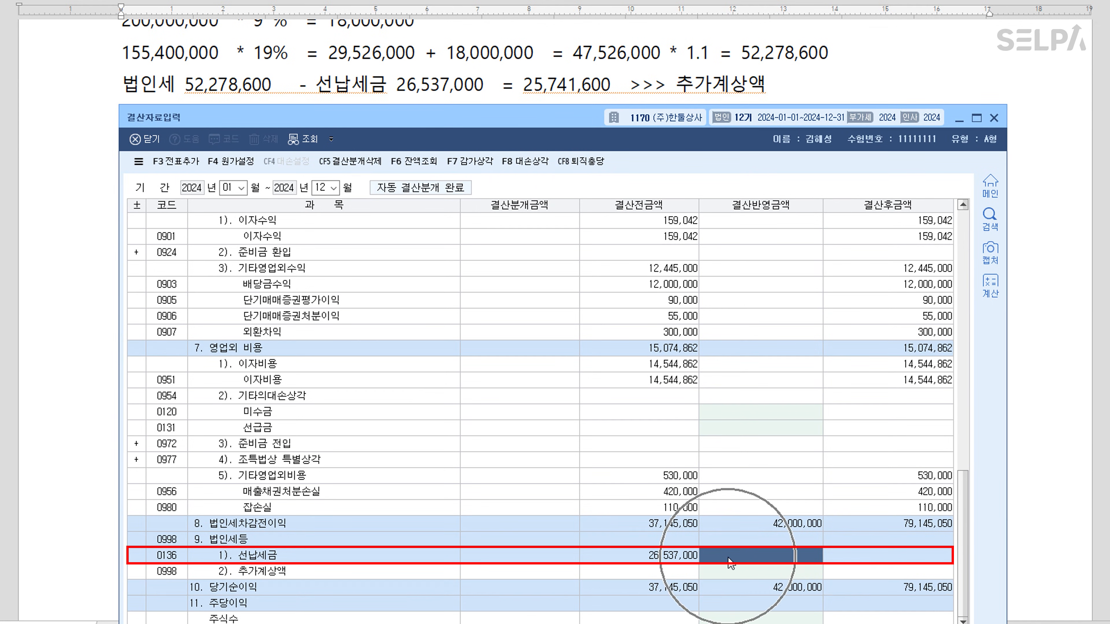
{"action": "type", "text": "26,537,000"}
{"action": "key", "text": "Return"}
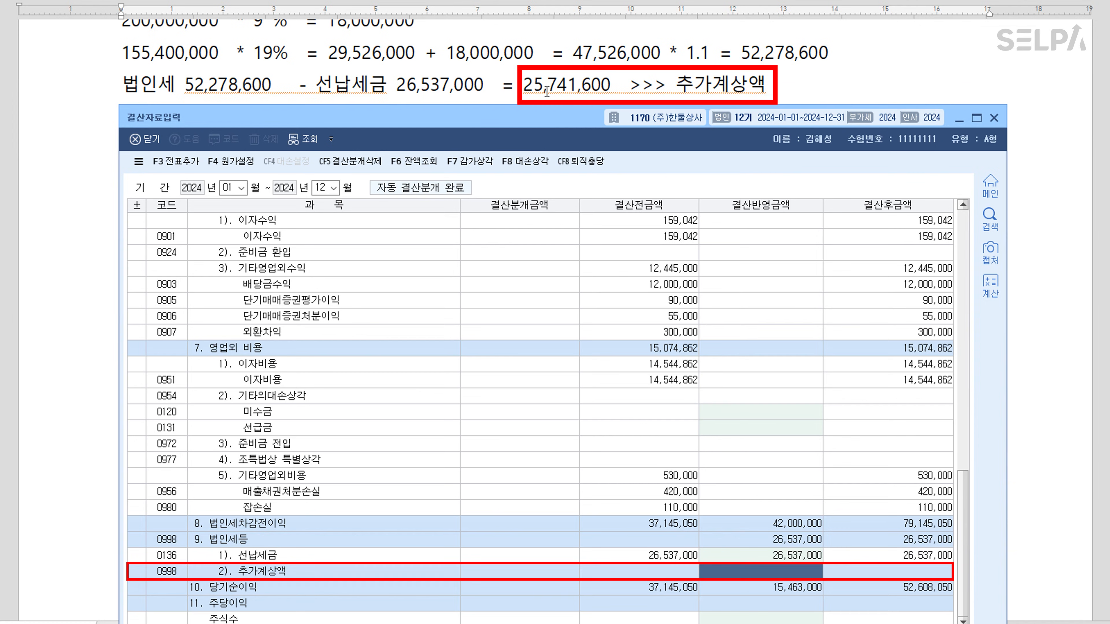
{"action": "type", "text": "25,741,600"}
{"action": "key", "text": "Return"}
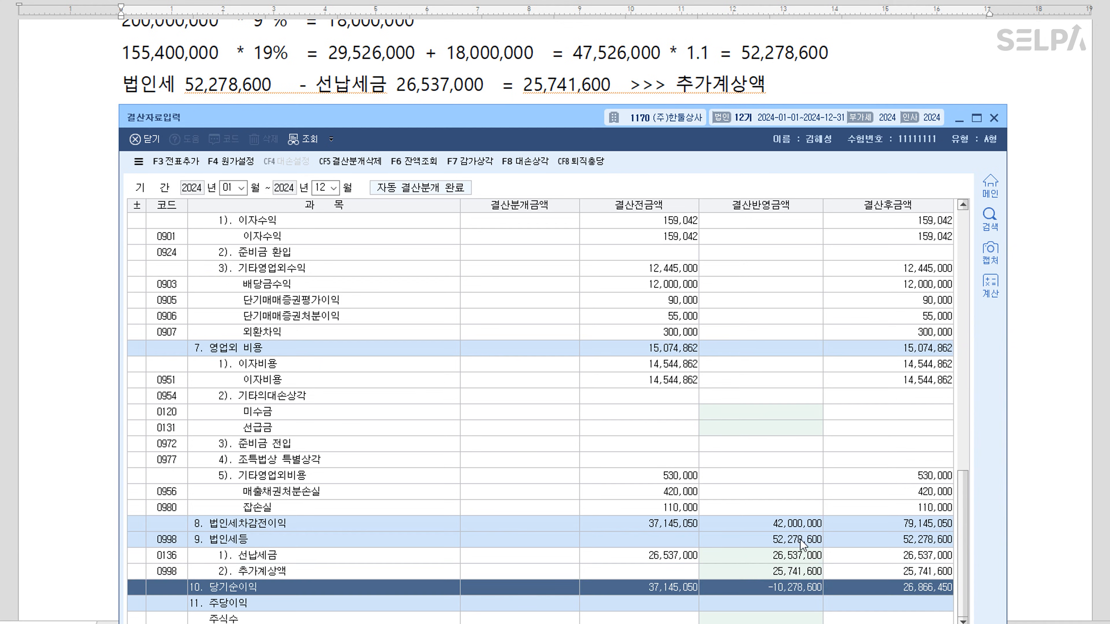
Re-post the closing entries, replacing the existing ones in the journal
{"action": "left_click", "coordinate": [802, 543]}
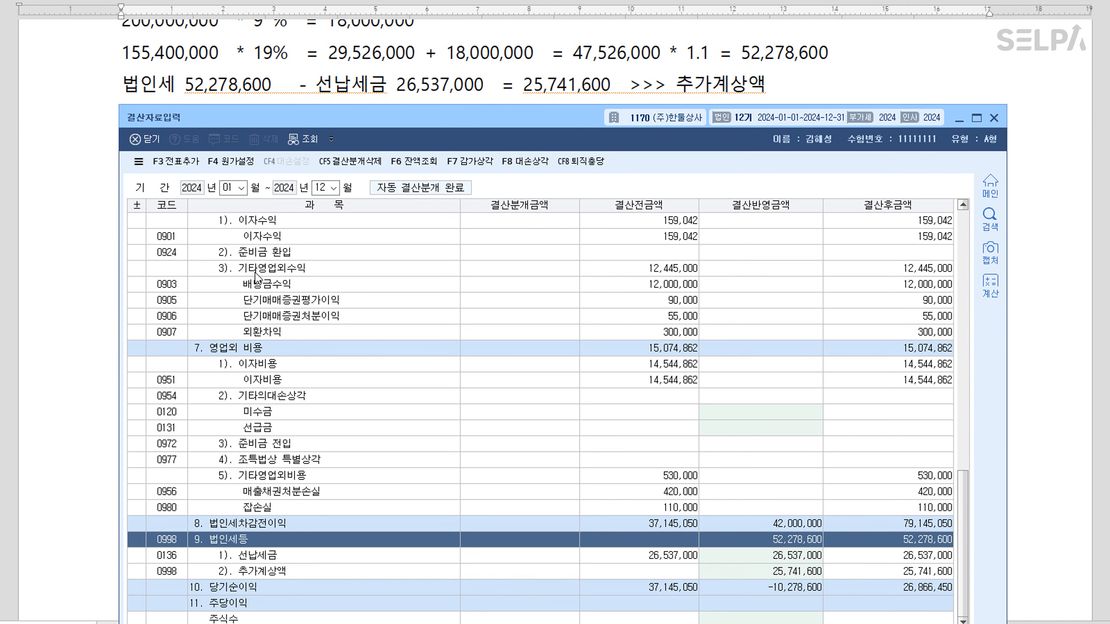
{"action": "left_click", "coordinate": [176, 161]}
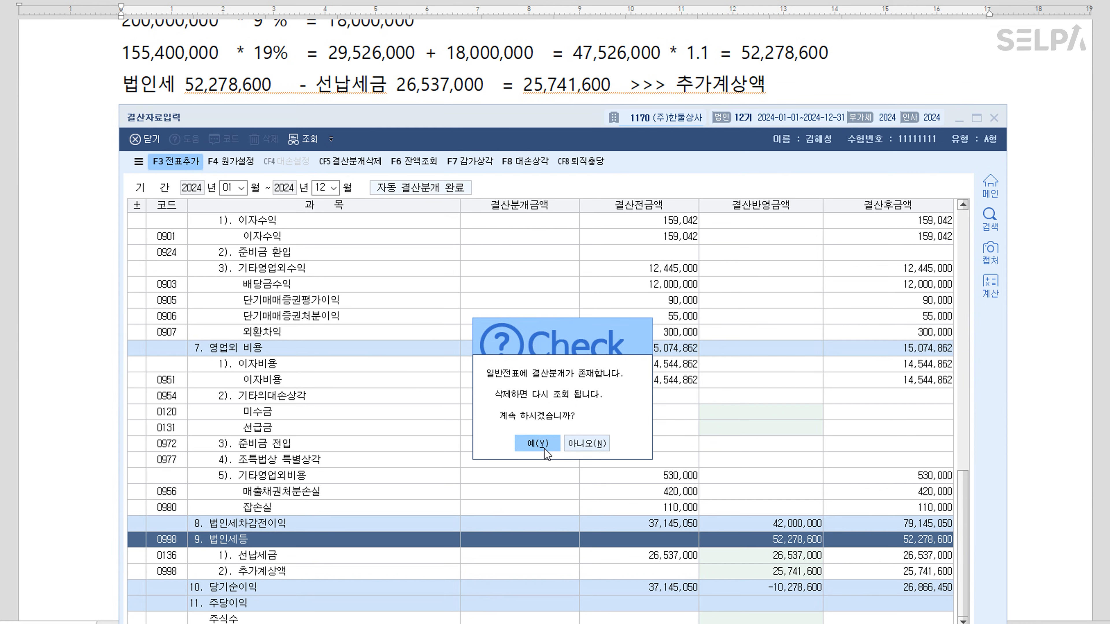
{"action": "left_click", "coordinate": [544, 448]}
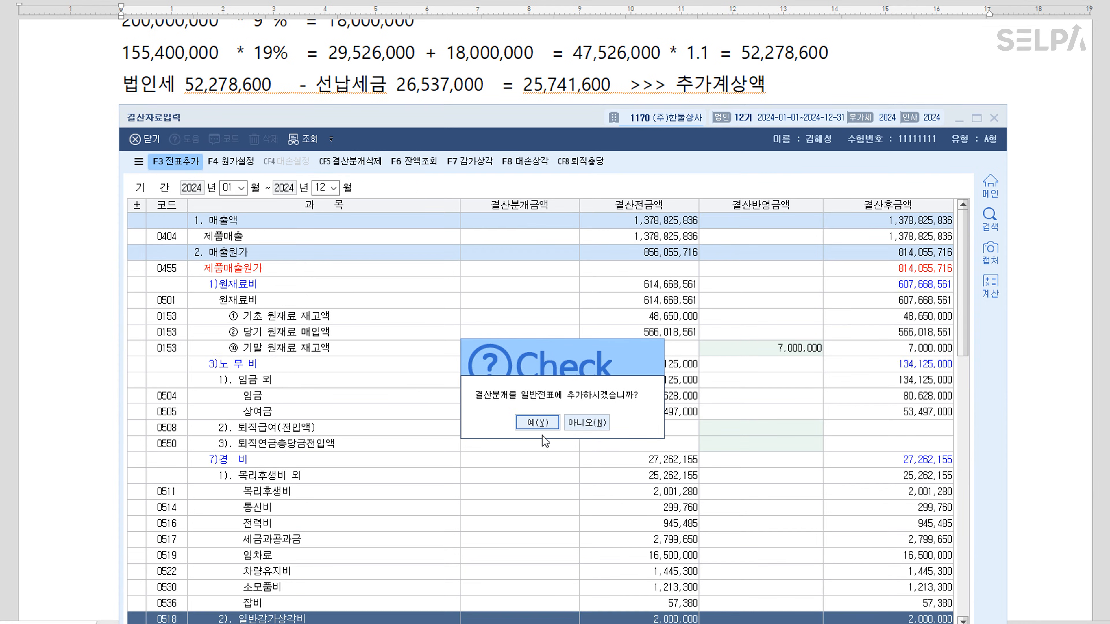
{"action": "left_click", "coordinate": [542, 424]}
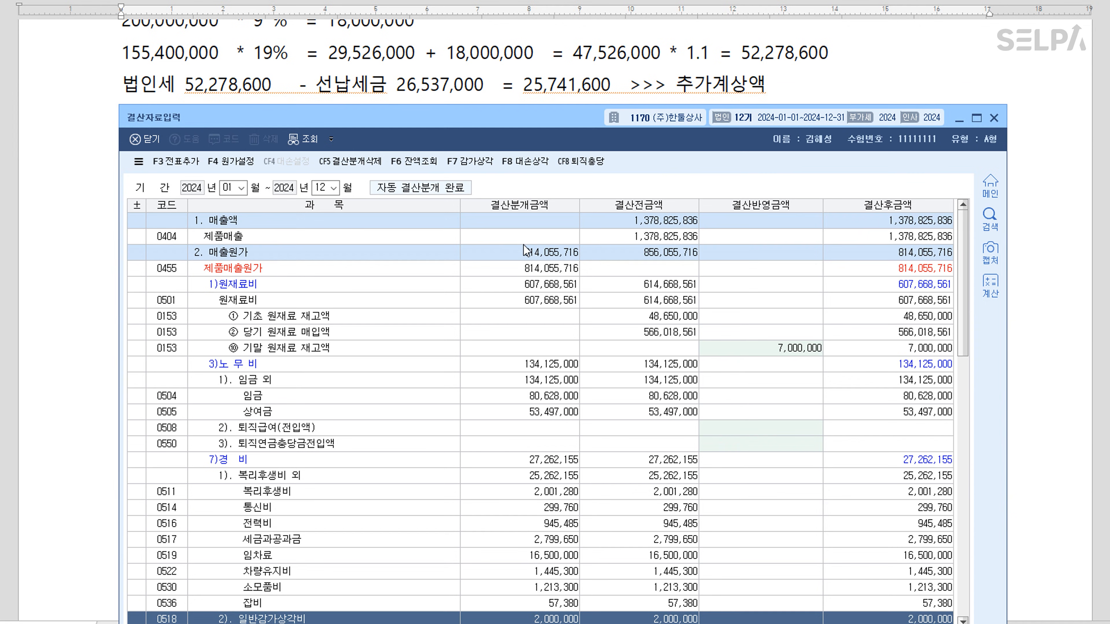
Colour the condition 사업소득에 해당하는 경우 in question [1] red
{"action": "left_click", "coordinate": [991, 123]}
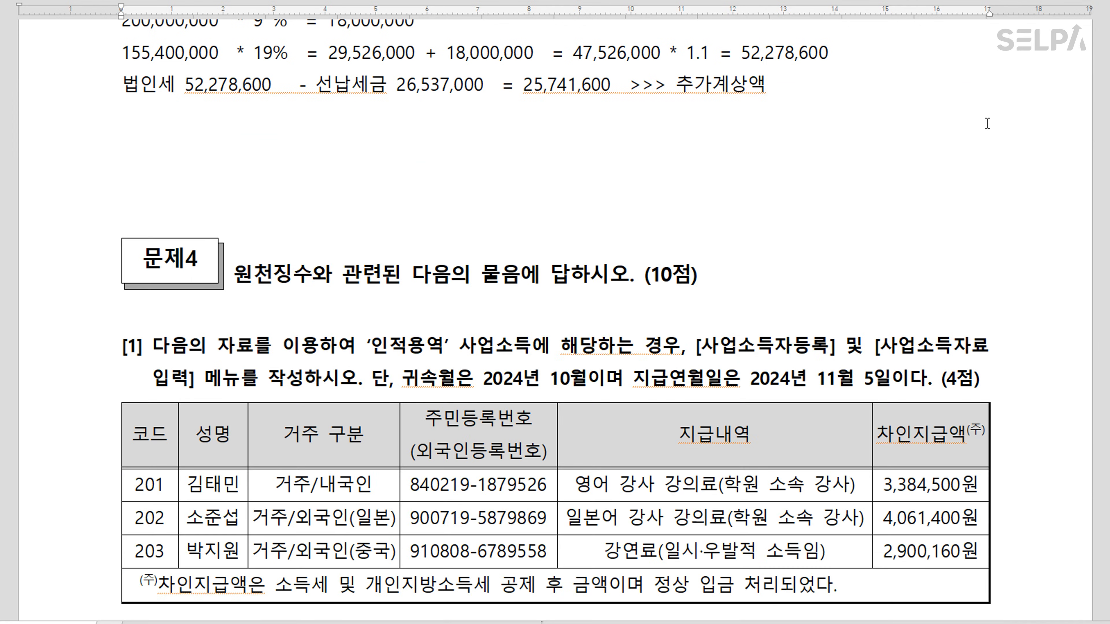
{"action": "scroll", "coordinate": [600, 327], "scroll_direction": "down", "scroll_amount": 3}
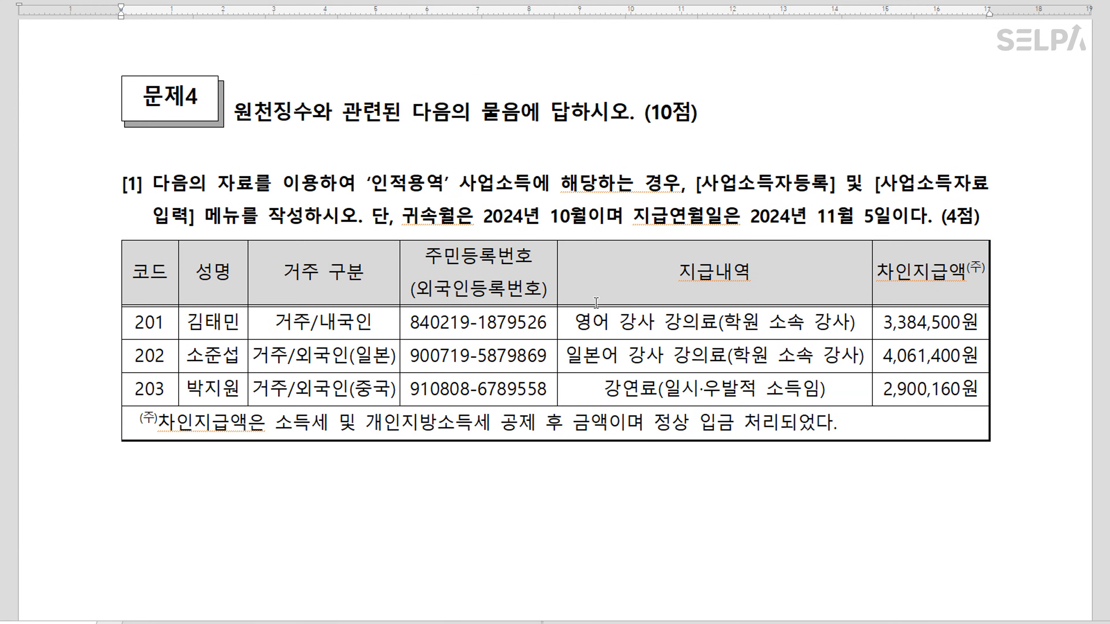
{"action": "scroll", "coordinate": [600, 324], "scroll_direction": "down", "scroll_amount": 2}
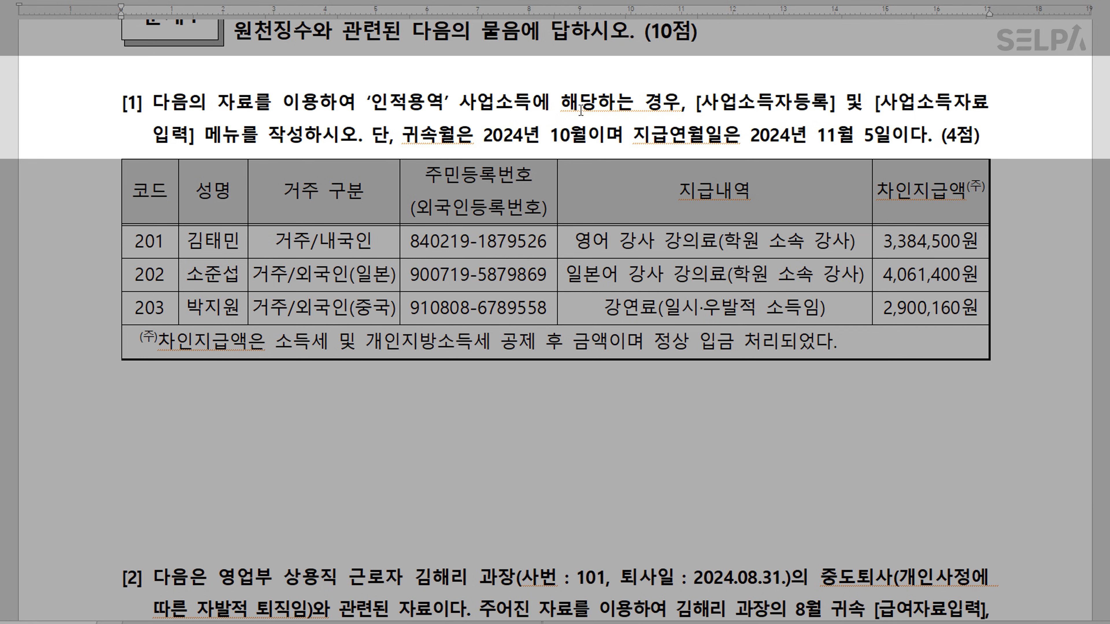
{"action": "left_click_drag", "start_coordinate": [461, 103], "coordinate": [676, 105]}
{"action": "key", "text": "ctrl+m"}
{"action": "key", "text": "r"}
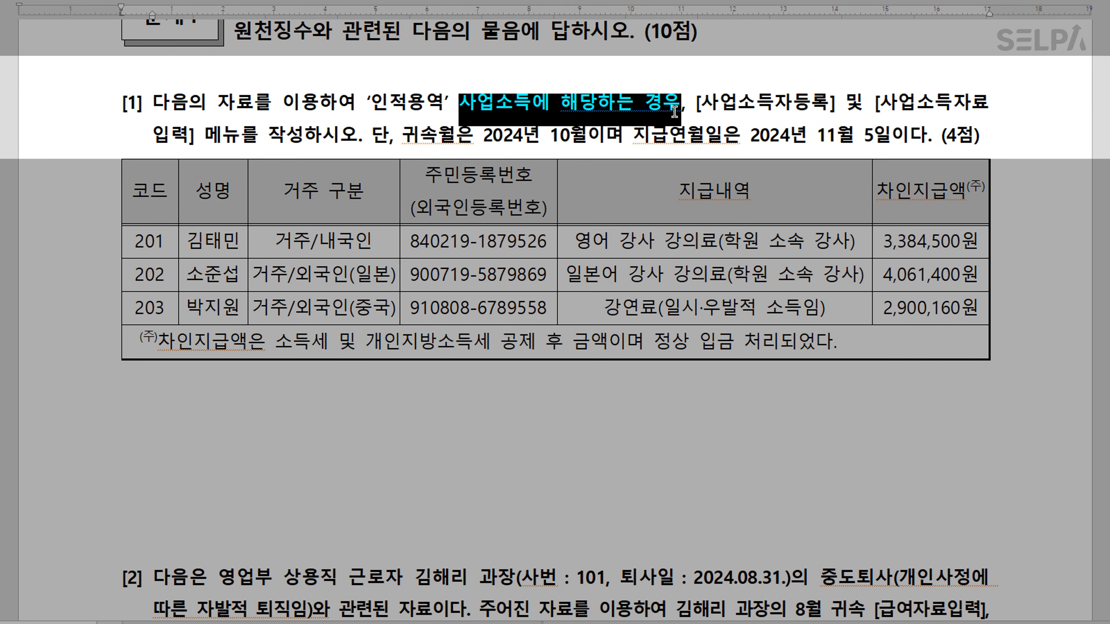
{"action": "left_click", "coordinate": [739, 122]}
Colour the menu names 사업소득자등록 and 사업소득자료 입력 blue
{"action": "left_click_drag", "start_coordinate": [705, 108], "coordinate": [197, 127]}
{"action": "key", "text": "ctrl+m"}
{"action": "key", "text": "b"}
{"action": "key", "text": "ctrl+m"}
{"action": "key", "text": "b"}
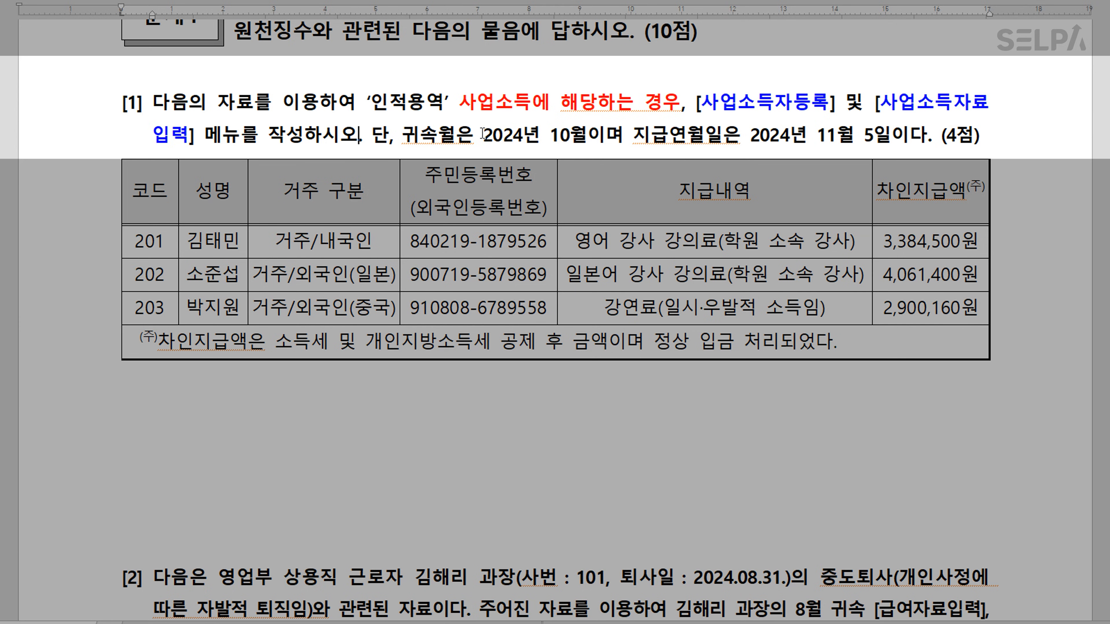
Colour the attribution month 2024년 10월 and the payment date phrase red
{"action": "left_click_drag", "start_coordinate": [401, 134], "coordinate": [885, 141]}
{"action": "key", "text": "ctrl+m"}
{"action": "key", "text": "r"}
{"action": "key", "text": "ctrl+m"}
{"action": "key", "text": "r"}
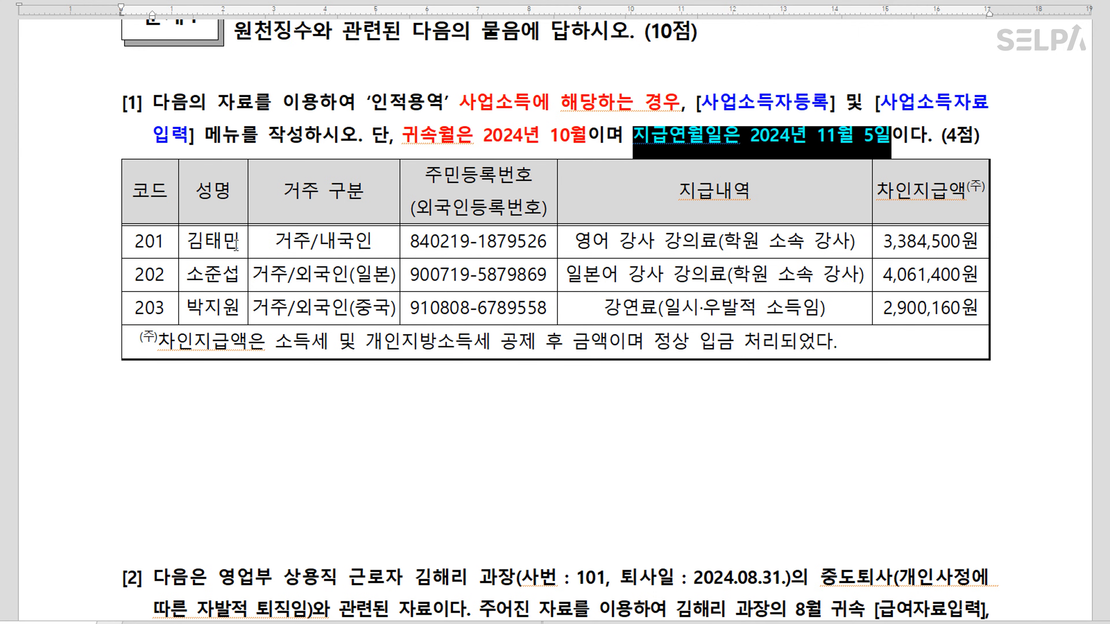
Colour row 203's payment description red and append '> 기타소득'
{"action": "left_click", "coordinate": [235, 245]}
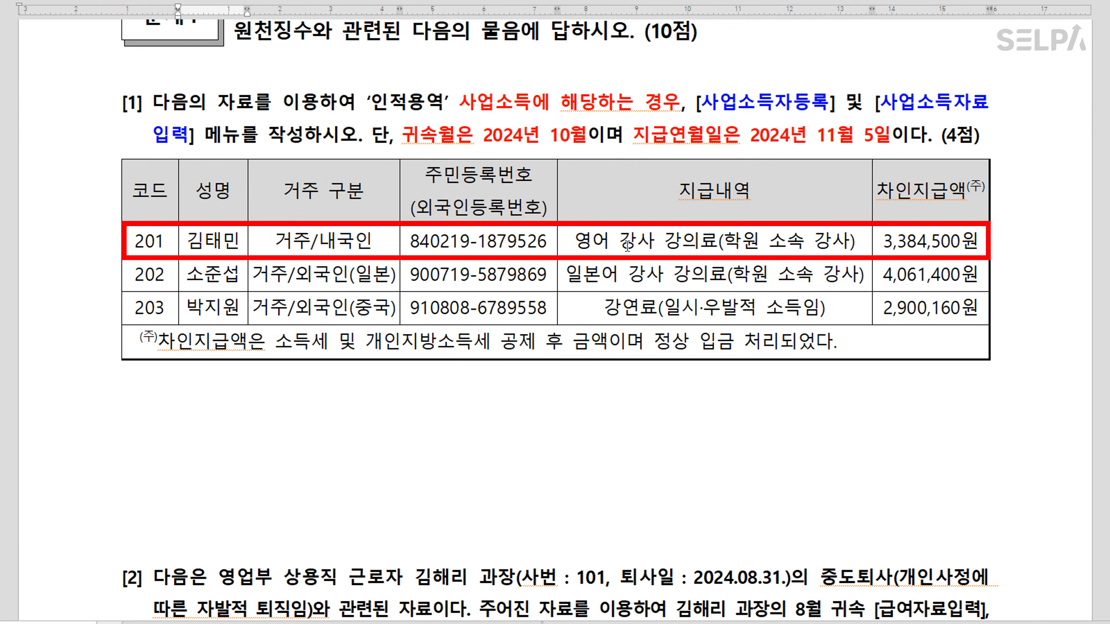
{"action": "left_click", "coordinate": [774, 241]}
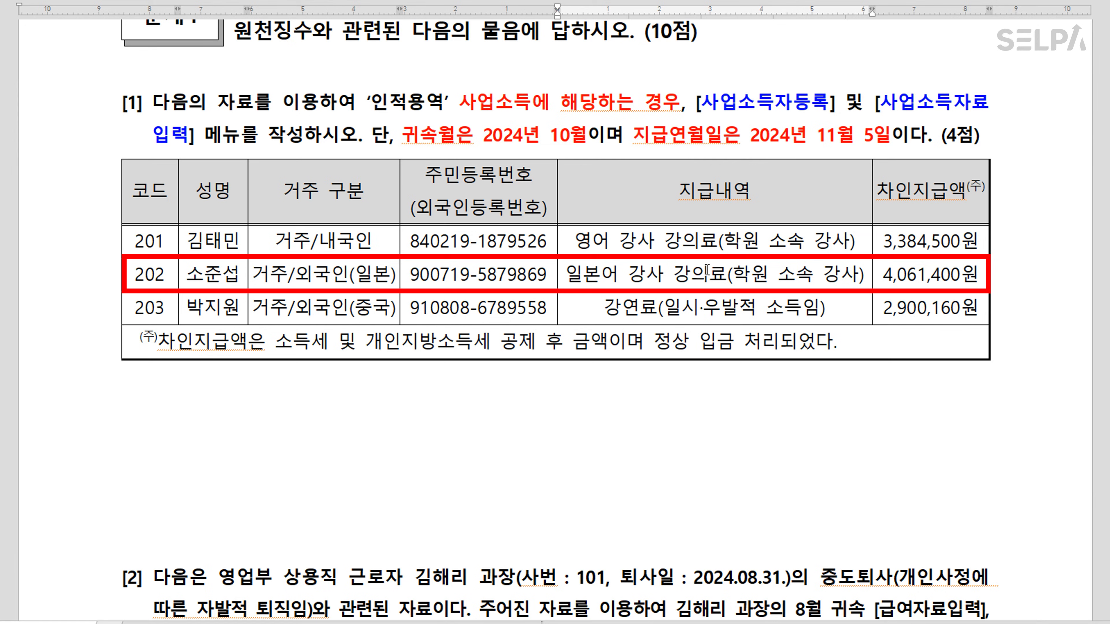
{"action": "left_click", "coordinate": [515, 113]}
{"action": "left_click", "coordinate": [723, 317]}
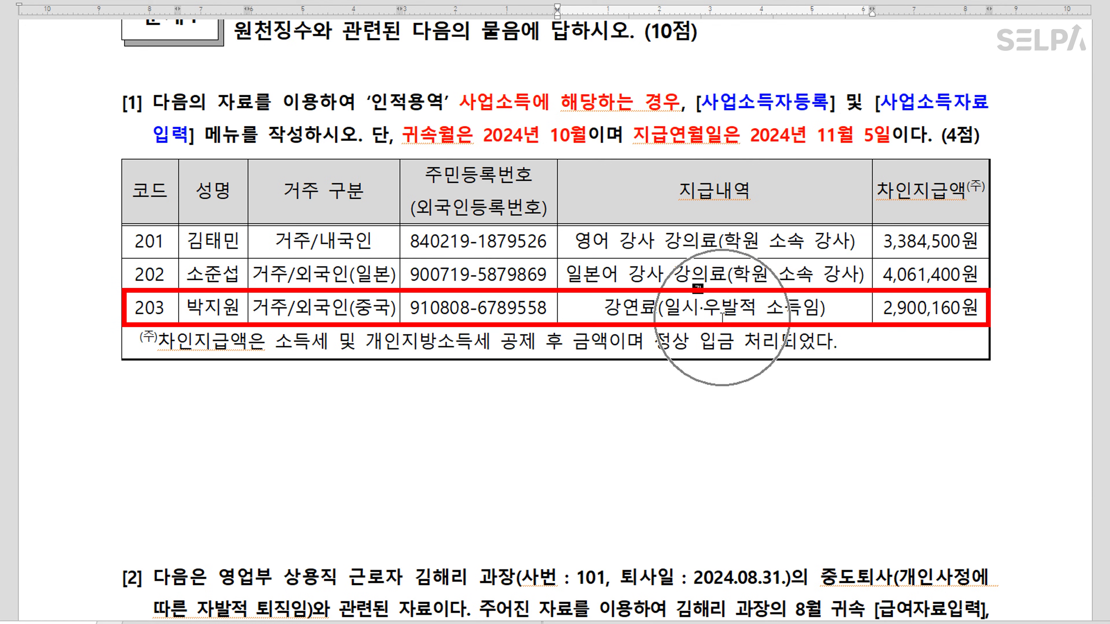
{"action": "left_click_drag", "start_coordinate": [603, 309], "coordinate": [842, 309]}
{"action": "key", "text": "ctrl+m"}
{"action": "key", "text": "r"}
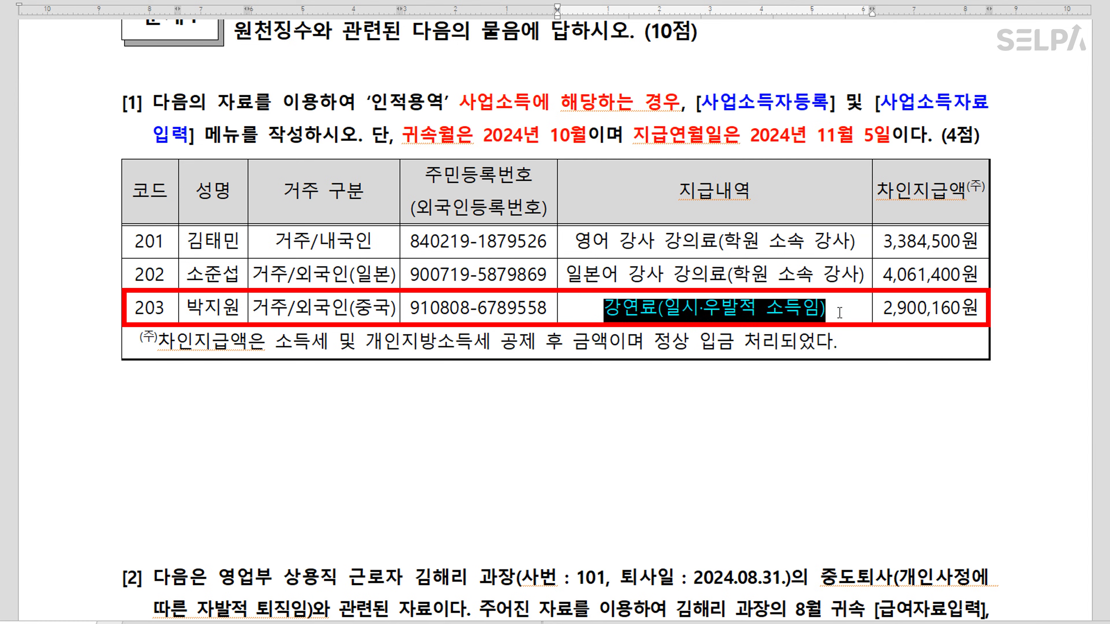
{"action": "left_click", "coordinate": [840, 312]}
{"action": "type", "text": ">"}
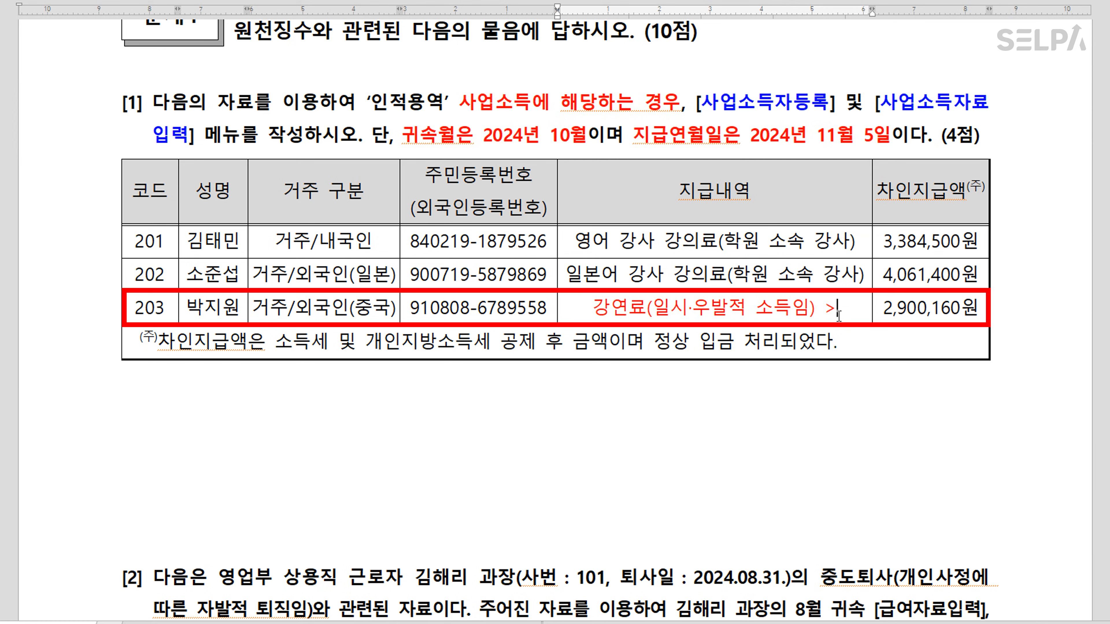
{"action": "type", "text": "  기타소득"}
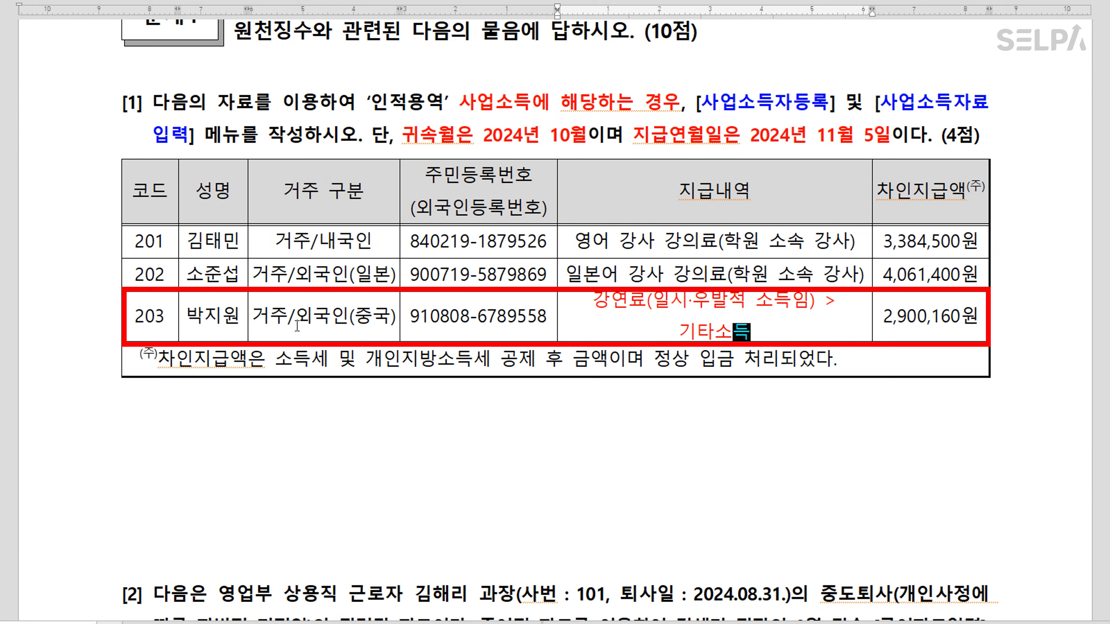
{"action": "left_click", "coordinate": [530, 107]}
{"action": "left_click", "coordinate": [649, 112]}
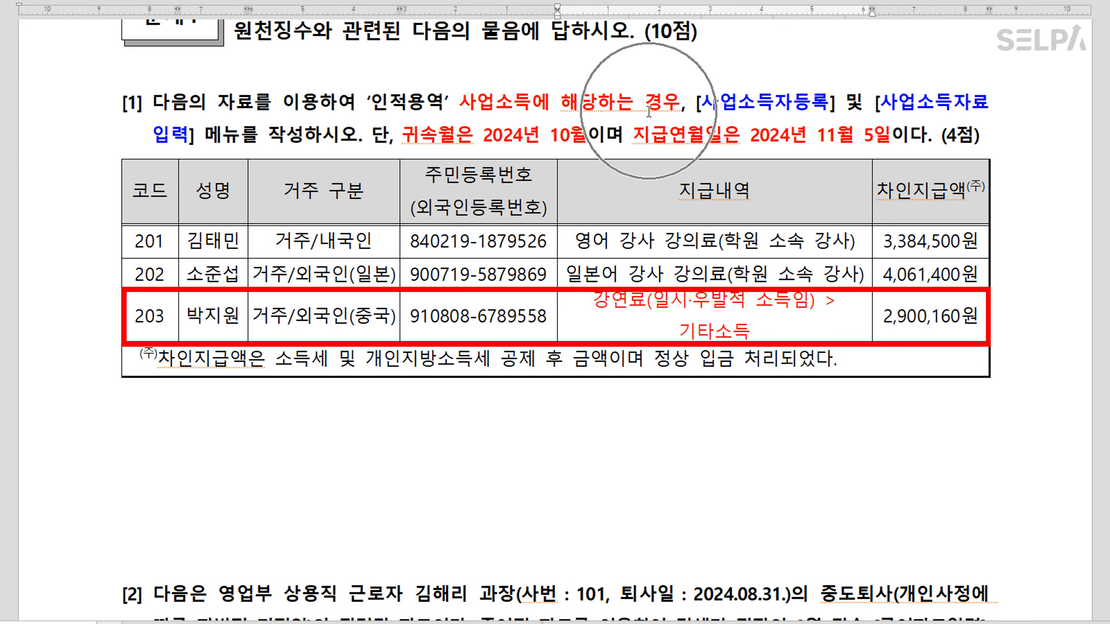
{"action": "left_click", "coordinate": [648, 111]}
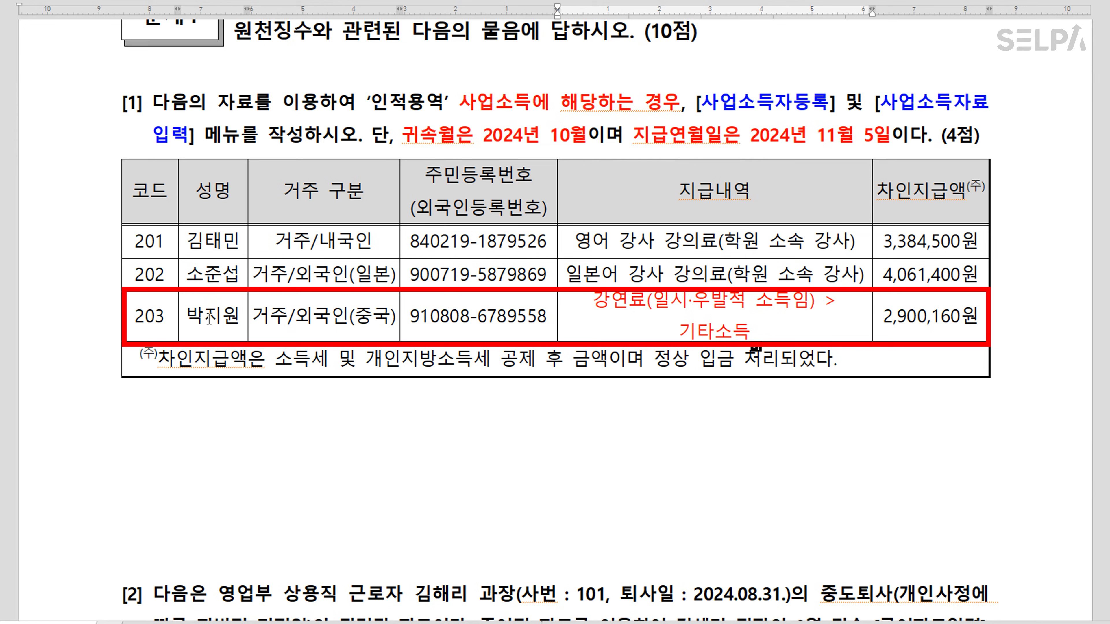
Strike through the whole of row 203
{"action": "left_click_drag", "start_coordinate": [210, 317], "coordinate": [930, 314]}
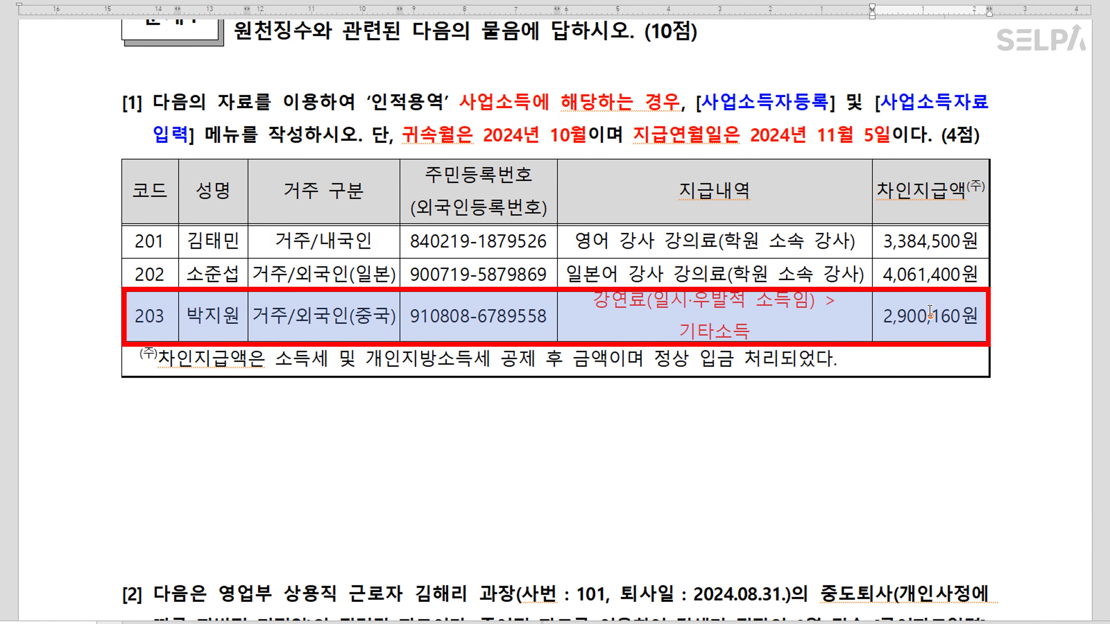
{"action": "left_click", "coordinate": [468, 1]}
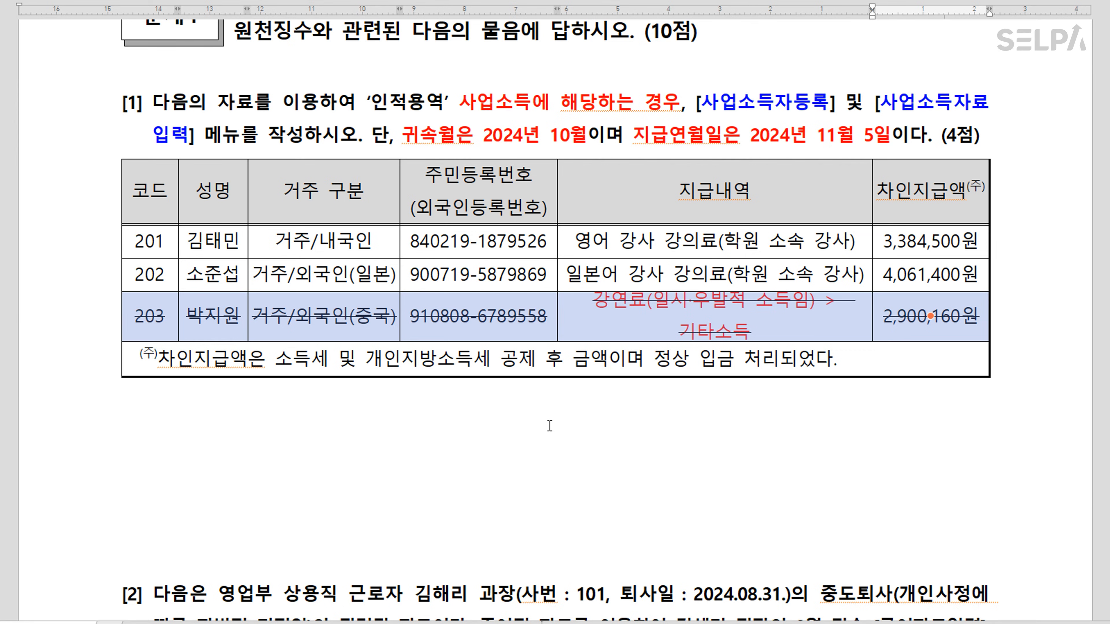
{"action": "left_click", "coordinate": [558, 441]}
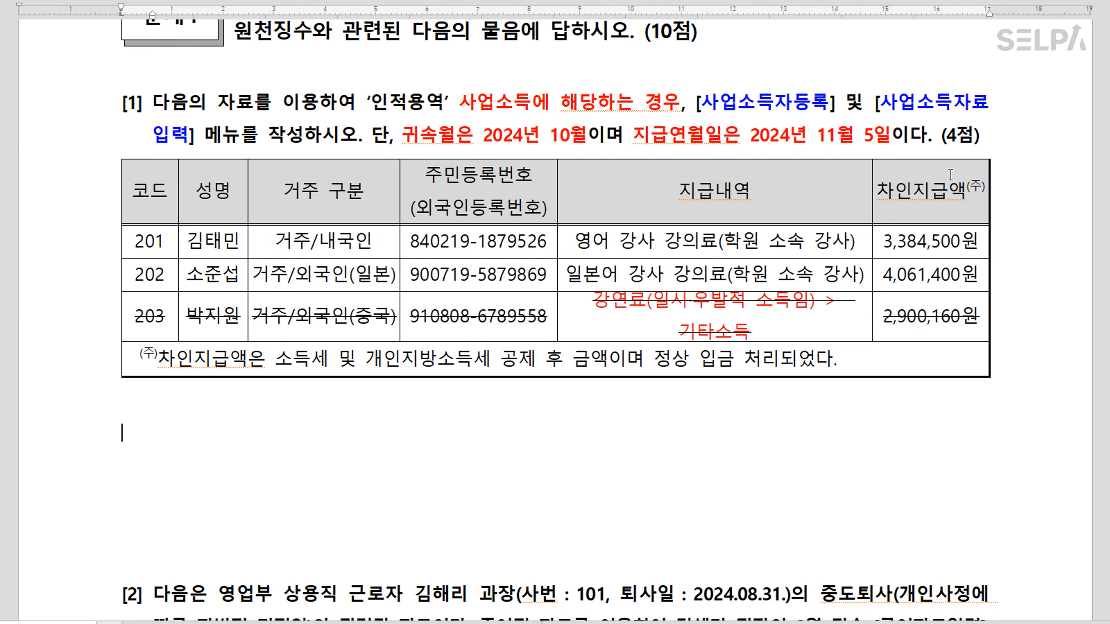
Make the three 차인지급액 amounts bold and blue
{"action": "left_click_drag", "start_coordinate": [938, 241], "coordinate": [939, 312]}
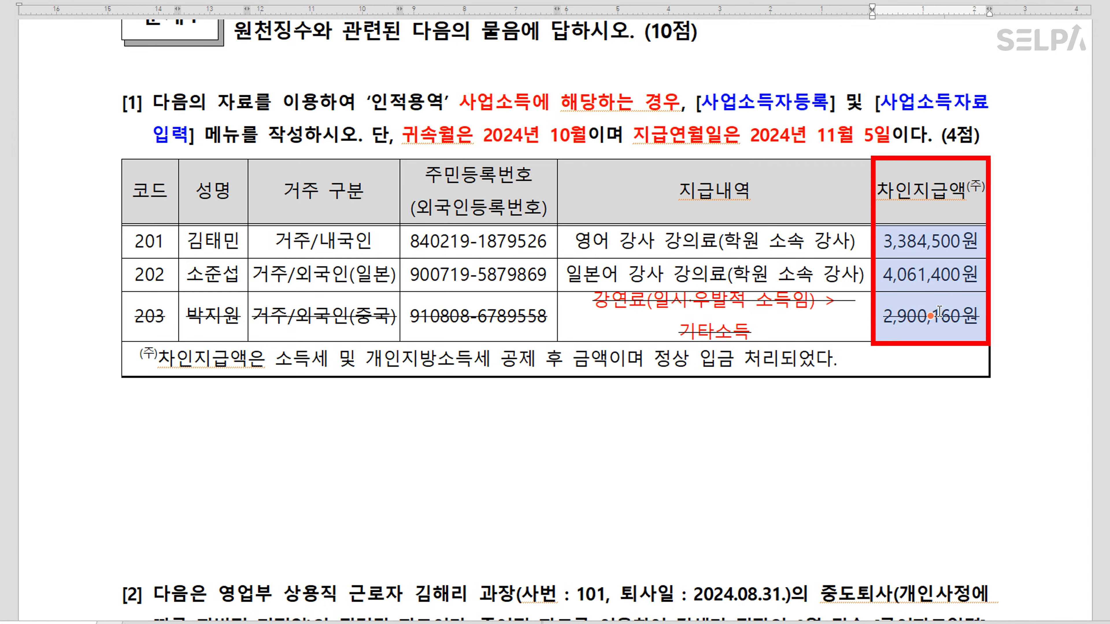
{"action": "key", "text": "ctrl+b"}
{"action": "key", "text": "ctrl+m"}
{"action": "key", "text": "b"}
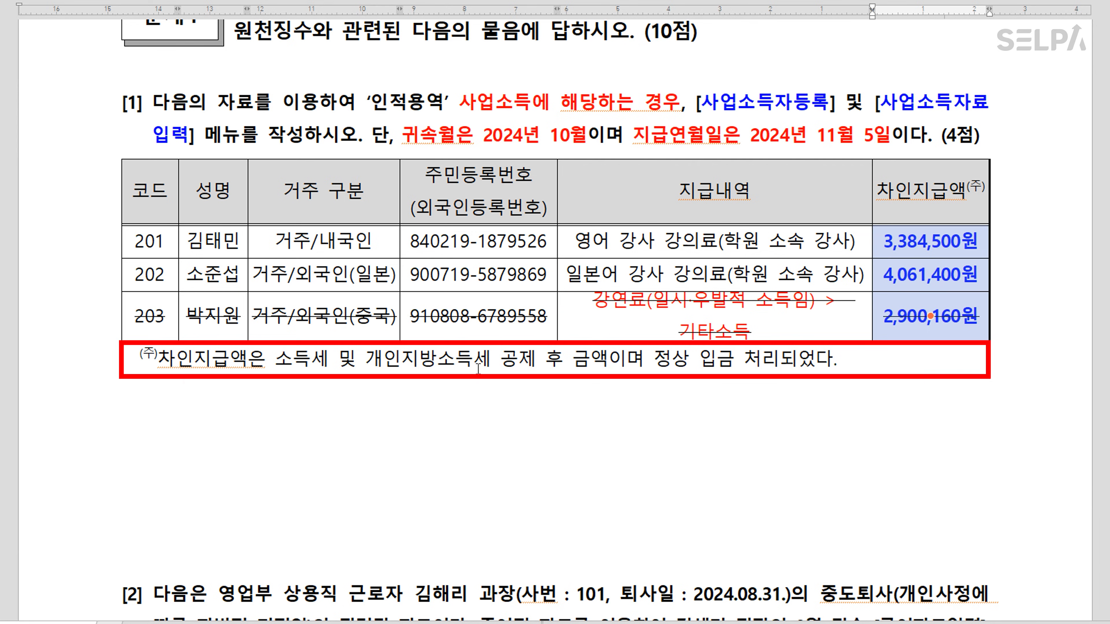
{"action": "left_click", "coordinate": [529, 467]}
{"action": "left_click", "coordinate": [468, 443]}
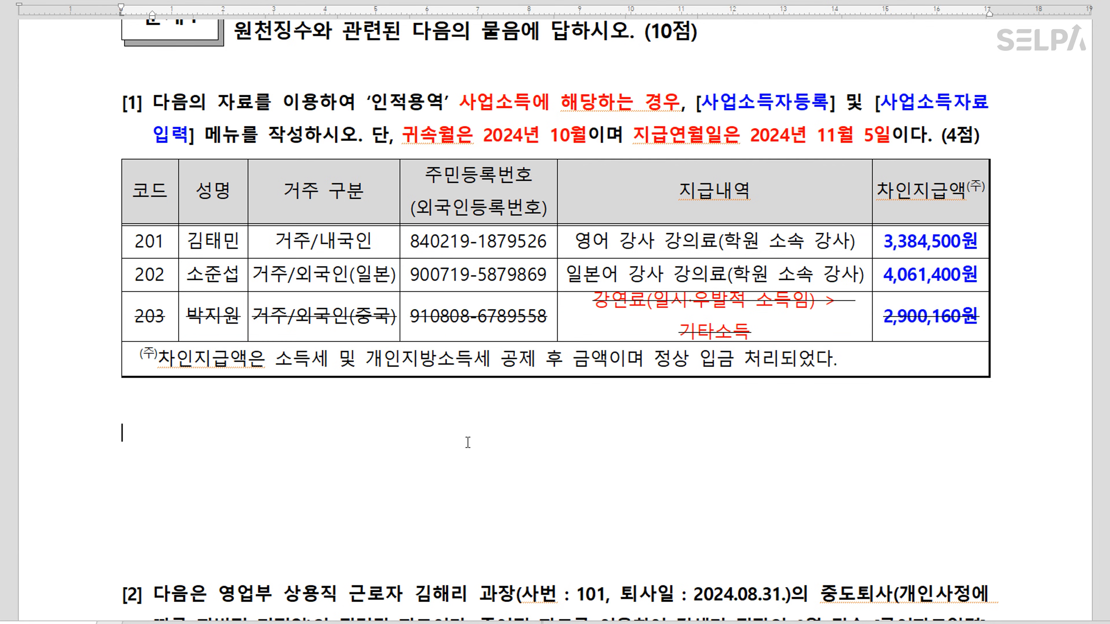
Note below the table: '사업소득의 원천징수 세율 3.3%(지방세포함) >> 차인지급액 96.7%'
{"action": "type", "text": "사업소득의 원천징수 세율"}
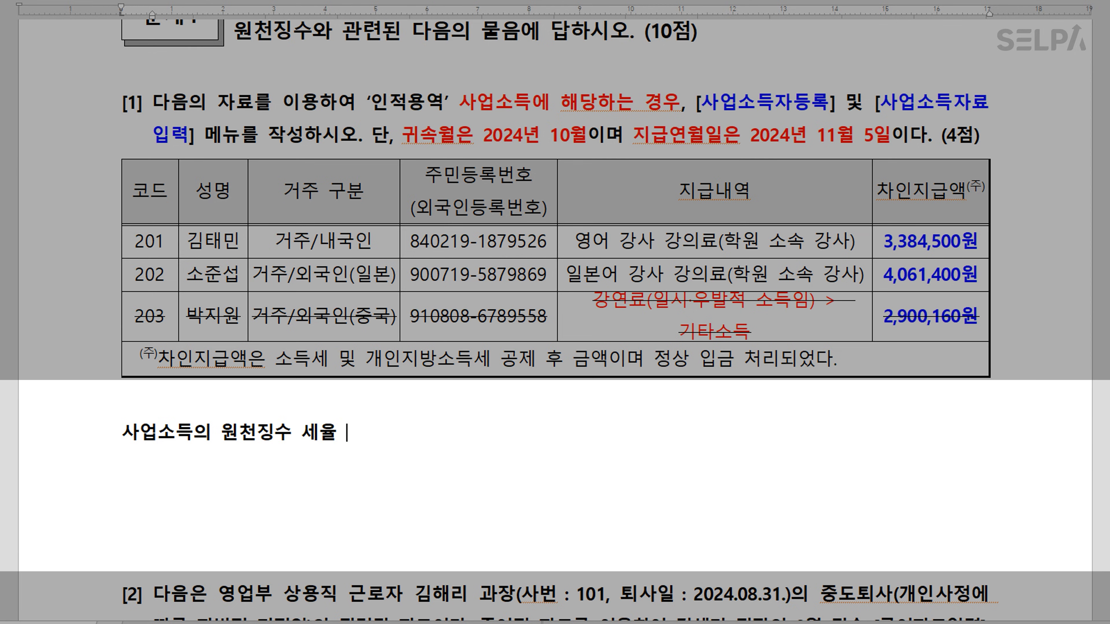
{"action": "type", "text": " 3.3%"}
{"action": "type", "text": "(지방"}
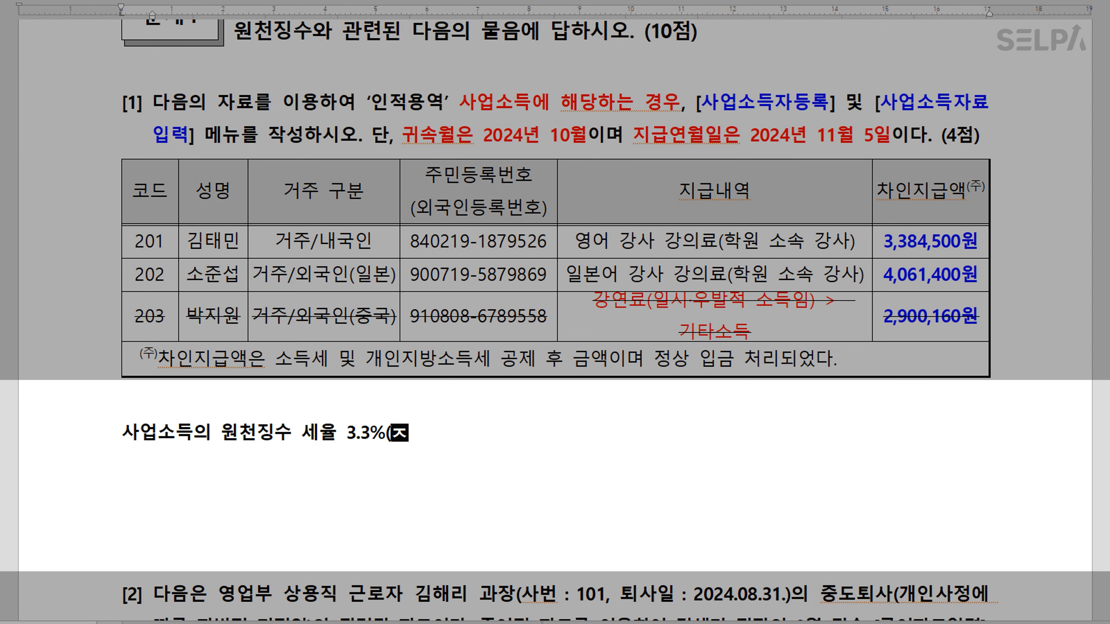
{"action": "type", "text": "세포함)"}
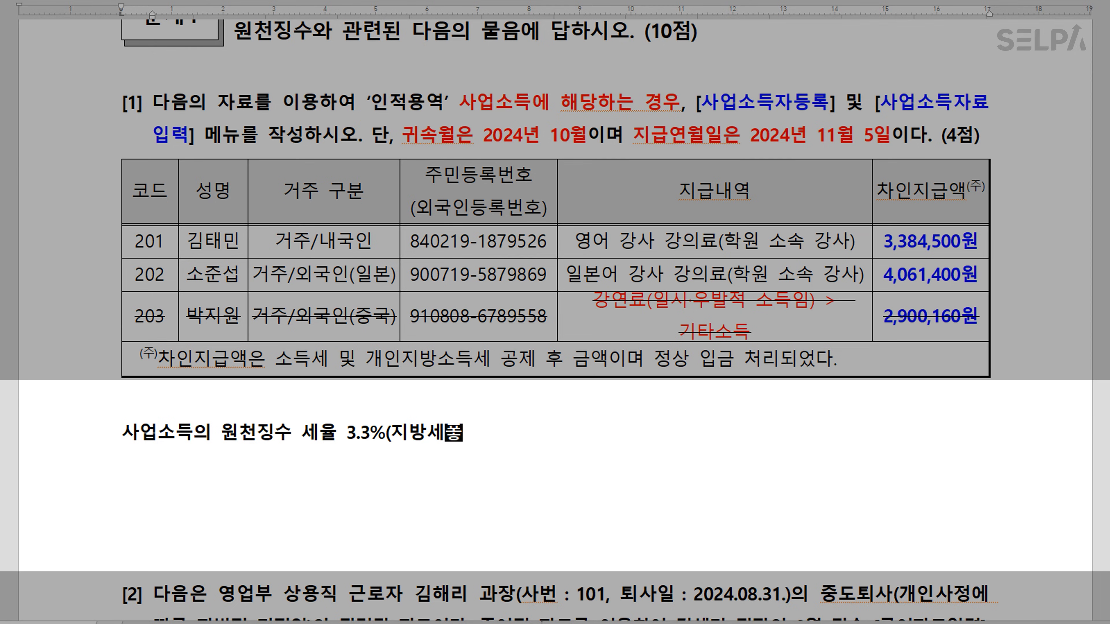
{"action": "type", "text": "  >> "}
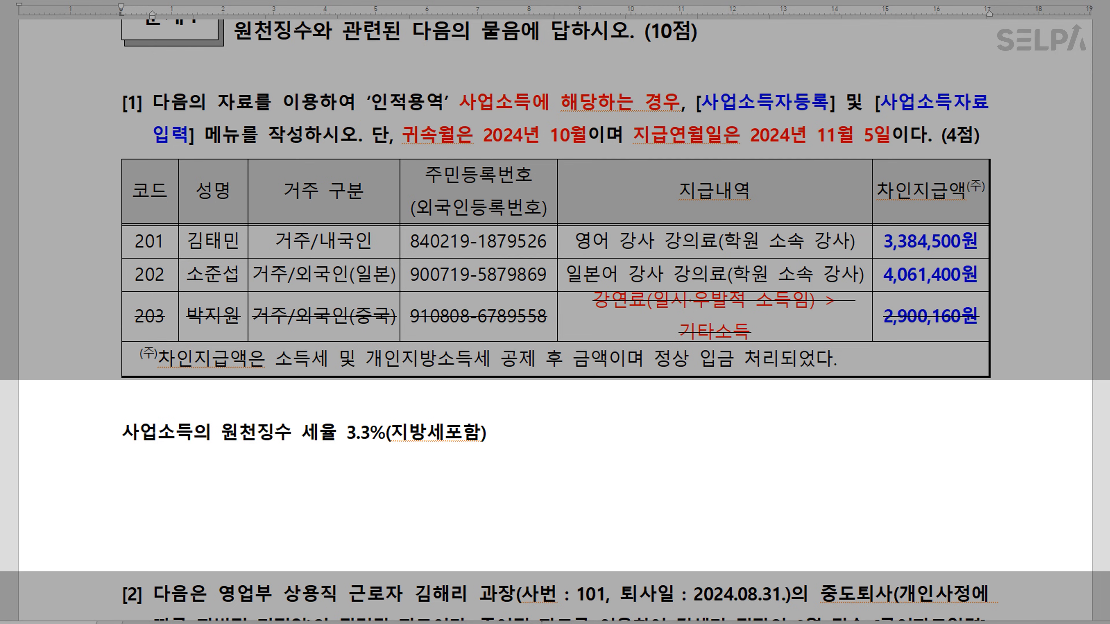
{"action": "type", "text": "차인직급액 "}
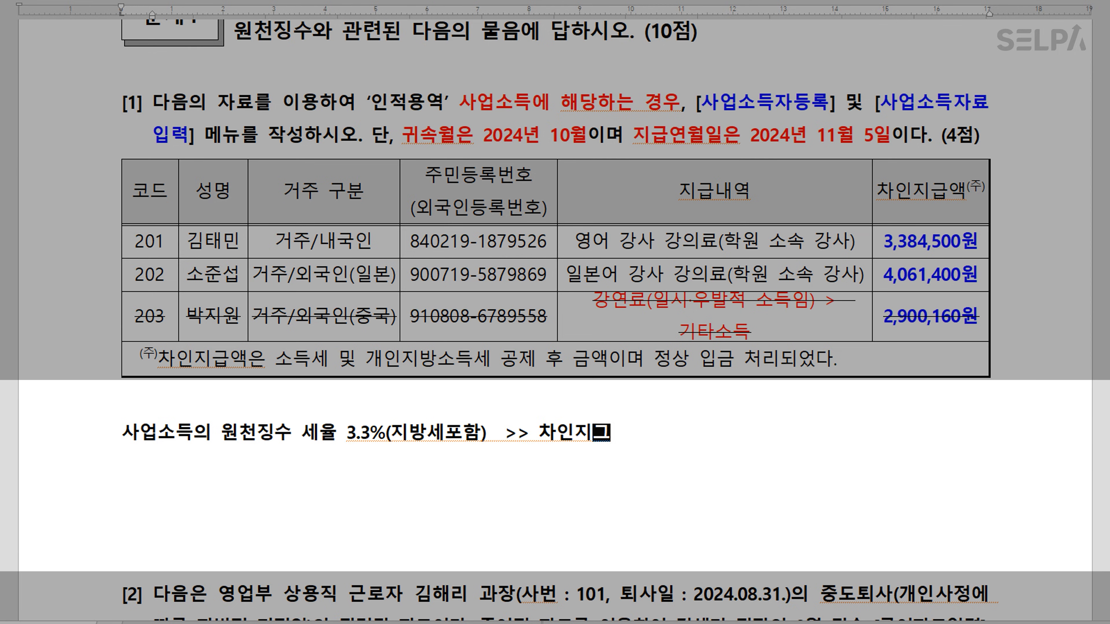
{"action": "type", "text": "96.7"}
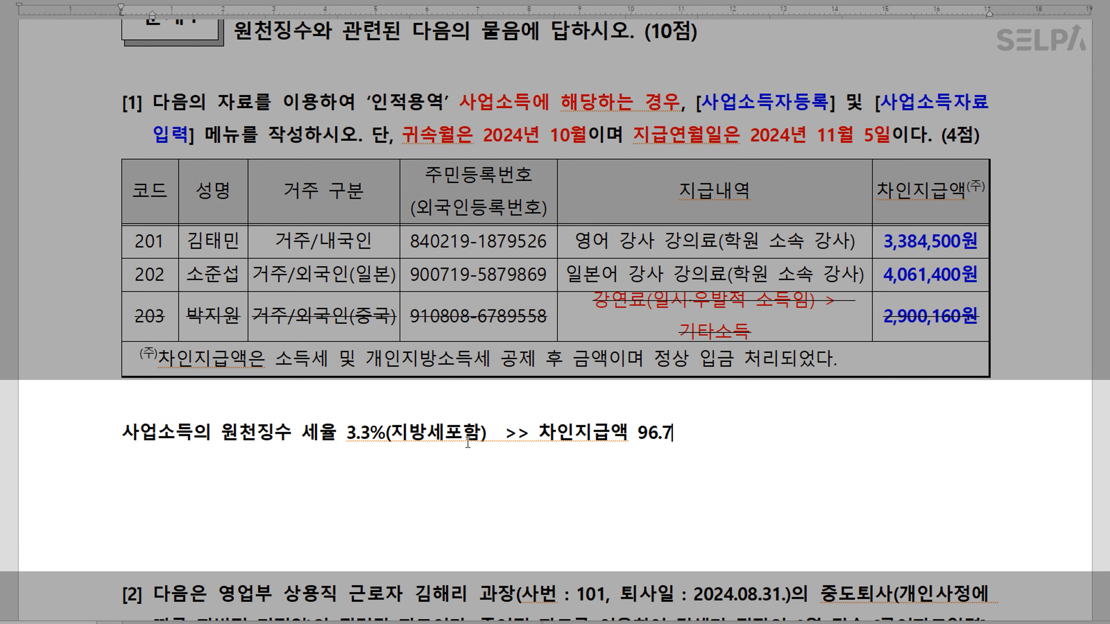
{"action": "type", "text": "%"}
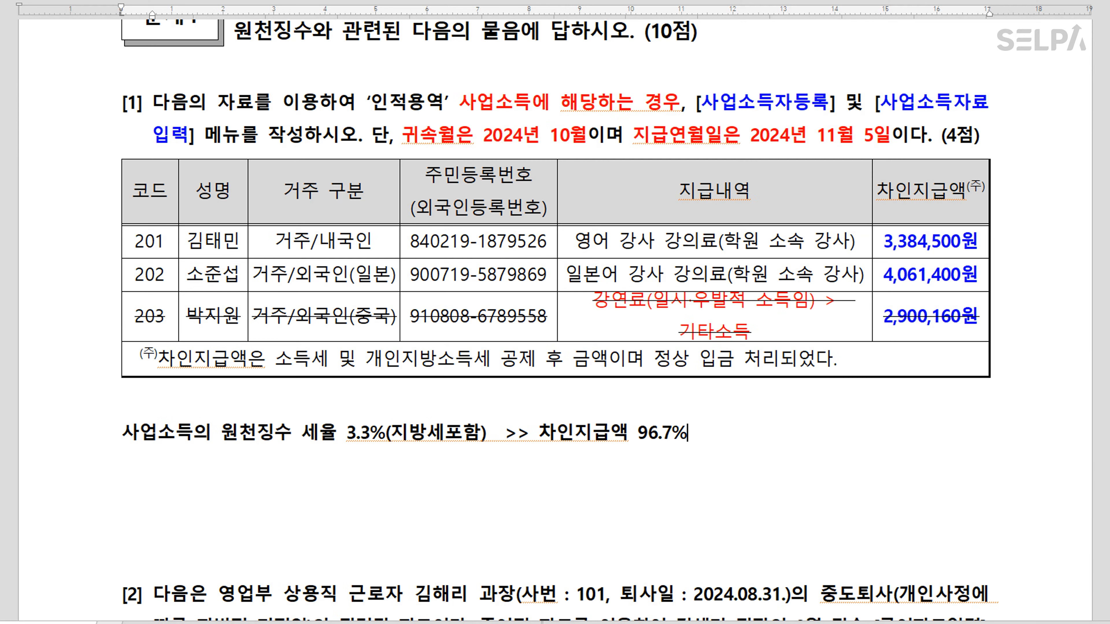
Append (0.967) right after the 96.7% figure in the note
{"action": "left_click", "coordinate": [982, 241]}
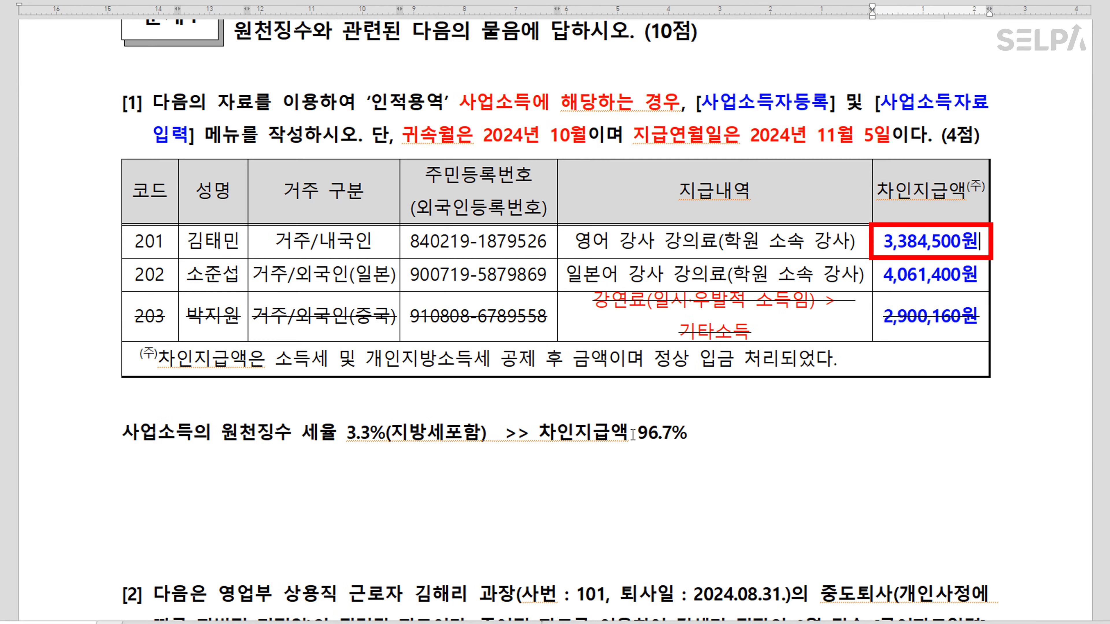
{"action": "left_click_drag", "start_coordinate": [634, 434], "coordinate": [693, 435]}
{"action": "left_click", "coordinate": [734, 435]}
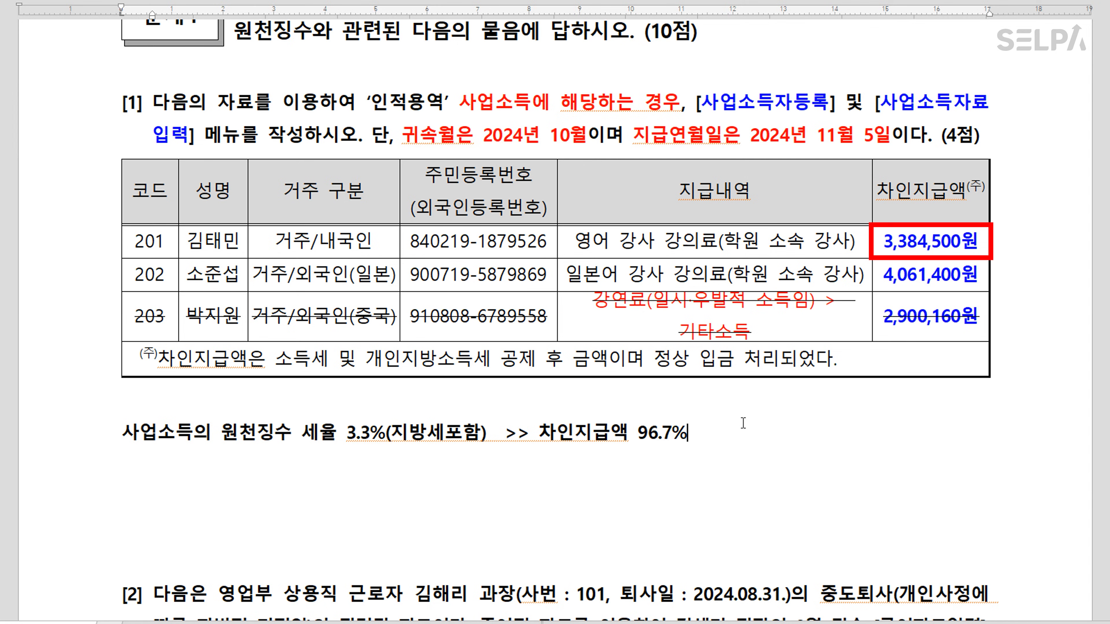
{"action": "type", "text": "(0.967)"}
{"action": "key", "text": "Hangul"}
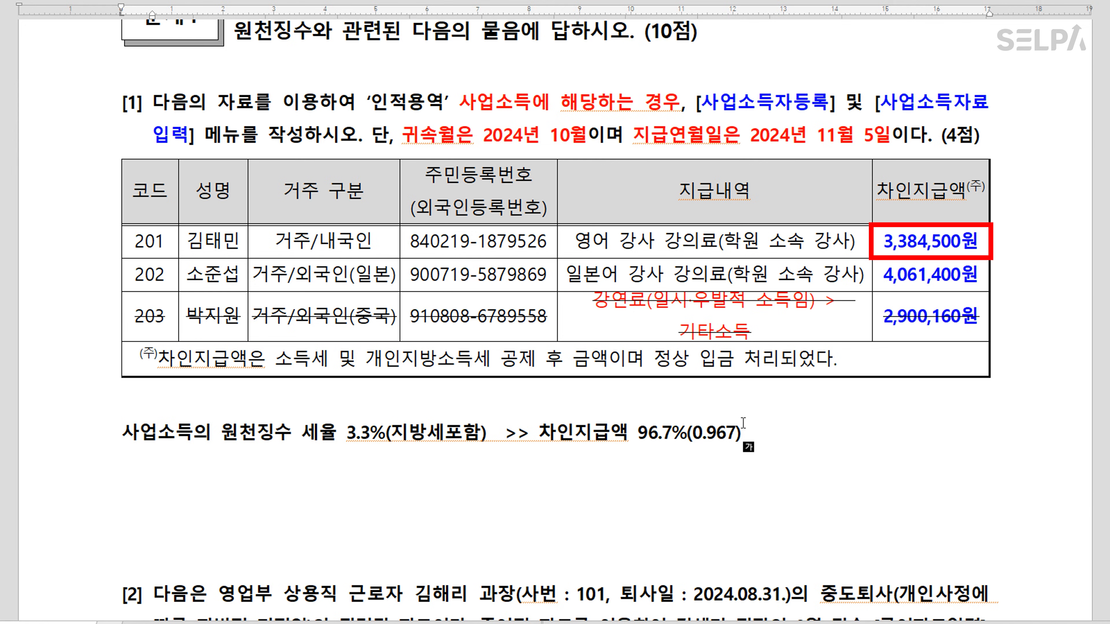
Add 3,500,000 and 4,200,000 on new lines under the 3,384,500원 and 4,061,400원 amounts
{"action": "left_click", "coordinate": [983, 243]}
{"action": "key", "text": "Return"}
{"action": "type", "text": "3"}
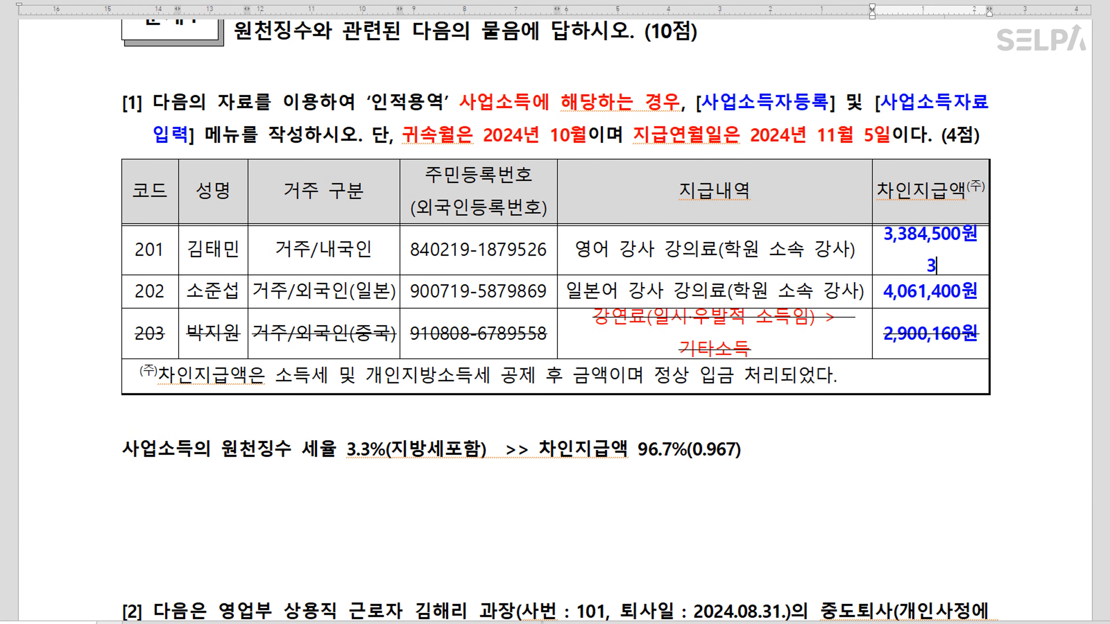
{"action": "type", "text": ",500,000"}
{"action": "left_click", "coordinate": [981, 292]}
{"action": "key", "text": "Return"}
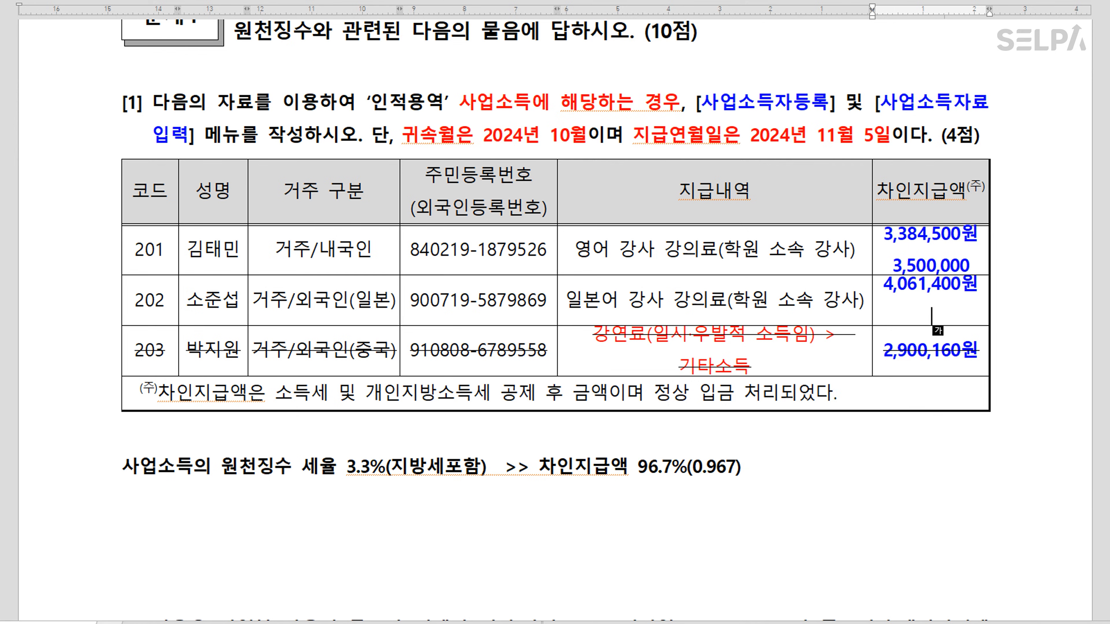
{"action": "type", "text": "4,200,000"}
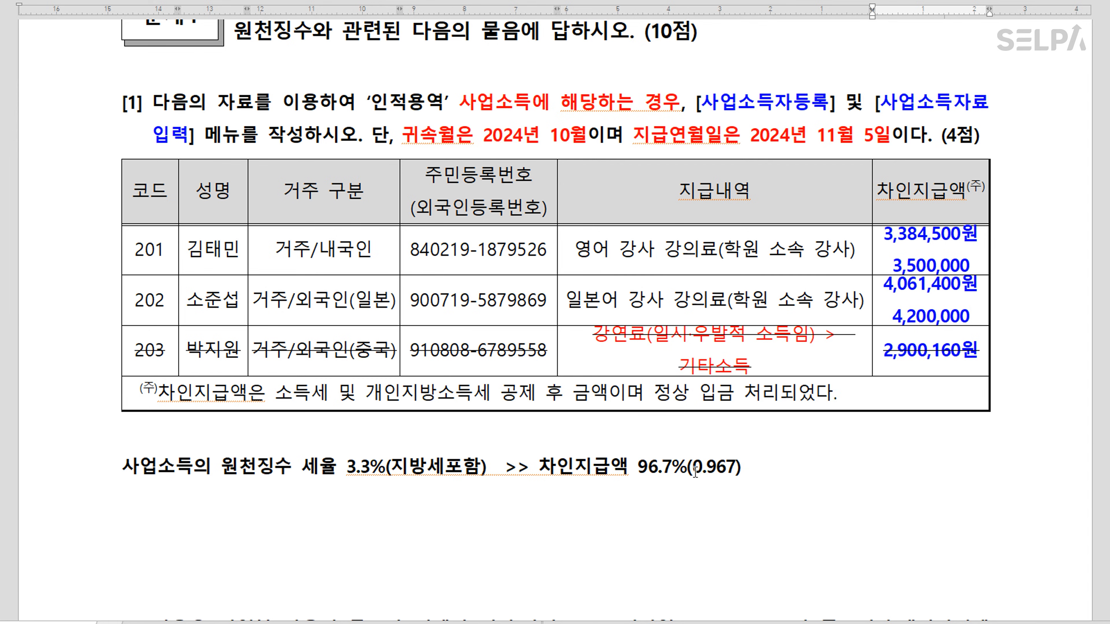
{"action": "key", "text": "Hangul"}
Colour the new 3,500,000 and 4,200,000 figures red
{"action": "left_click_drag", "start_coordinate": [975, 266], "coordinate": [889, 271]}
{"action": "key", "text": "ctrl+m"}
{"action": "key", "text": "r"}
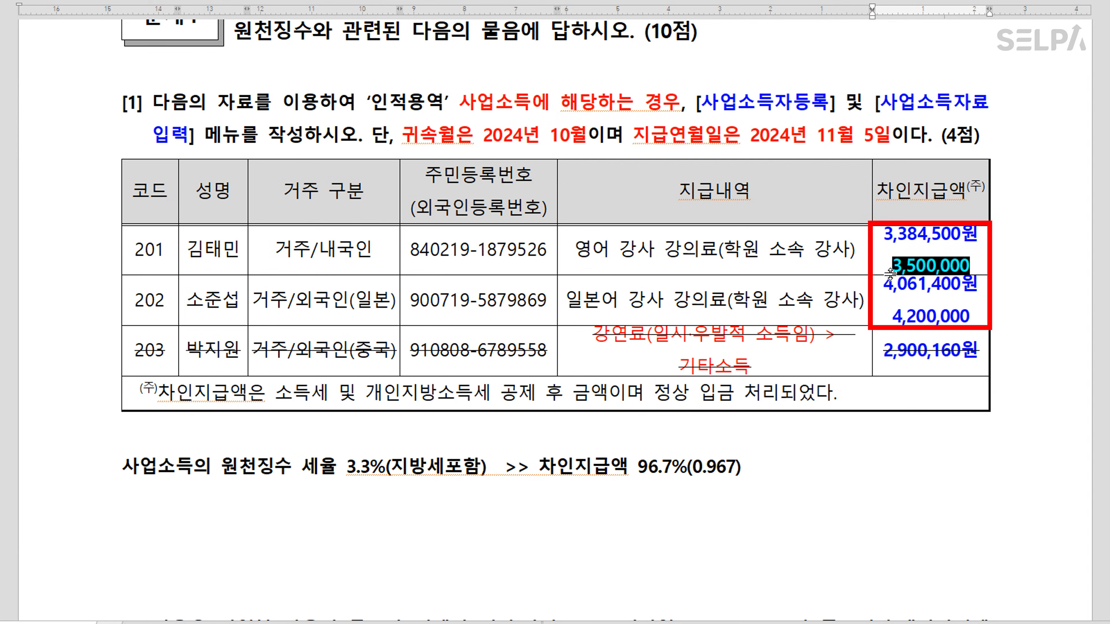
{"action": "left_click_drag", "start_coordinate": [970, 316], "coordinate": [891, 316]}
{"action": "key", "text": "ctrl+m"}
{"action": "key", "text": "r"}
{"action": "left_click", "coordinate": [799, 437]}
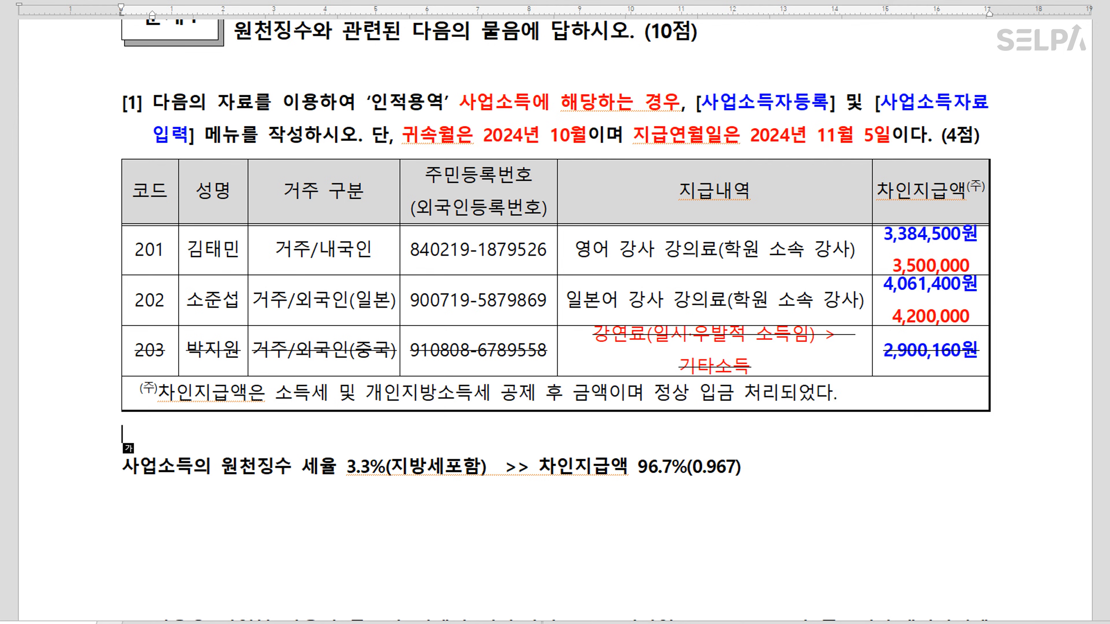
{"action": "key", "text": "alt+Tab"}
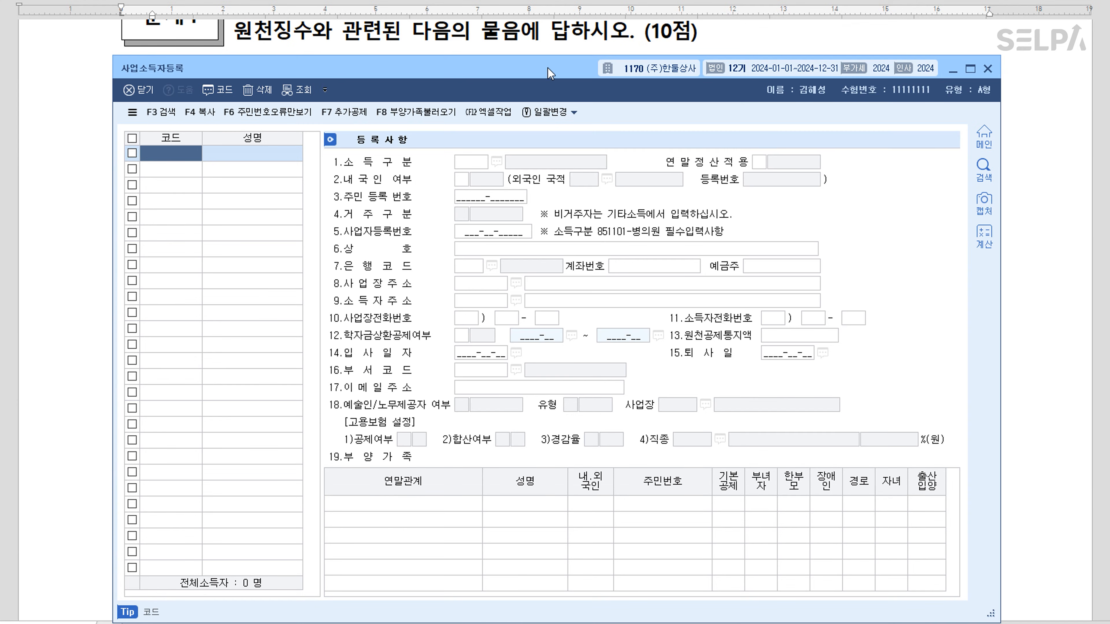
Add earner code 00201 with the earner's name in 사업소득자등록
{"action": "left_click_drag", "start_coordinate": [548, 69], "coordinate": [566, 188]}
{"action": "scroll", "coordinate": [589, 132], "scroll_direction": "down", "scroll_amount": 2}
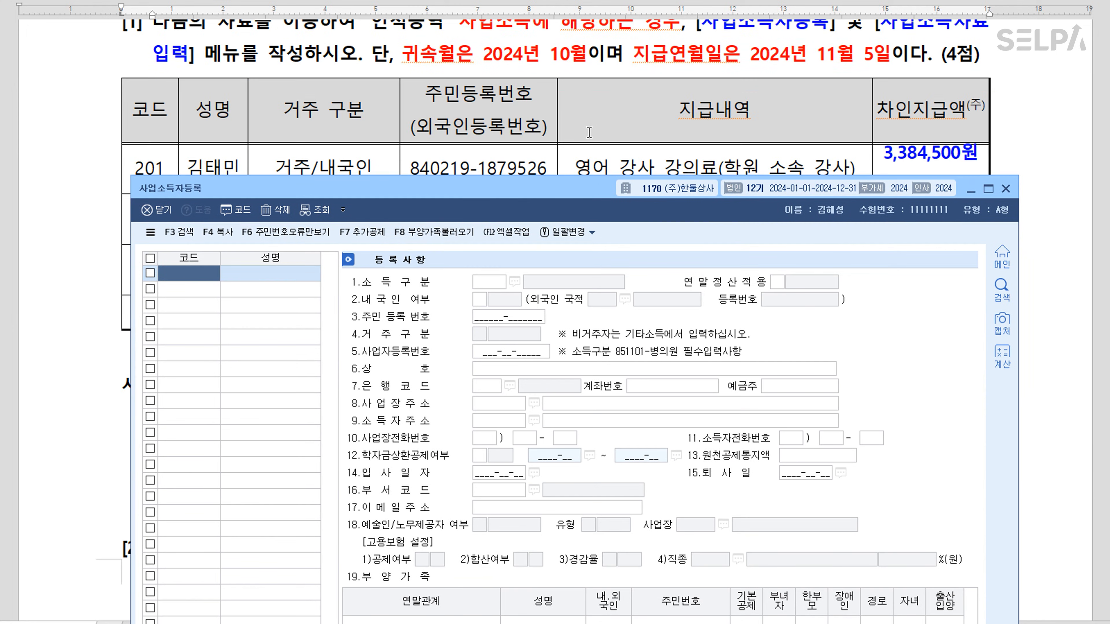
{"action": "scroll", "coordinate": [476, 151], "scroll_direction": "down", "scroll_amount": 2}
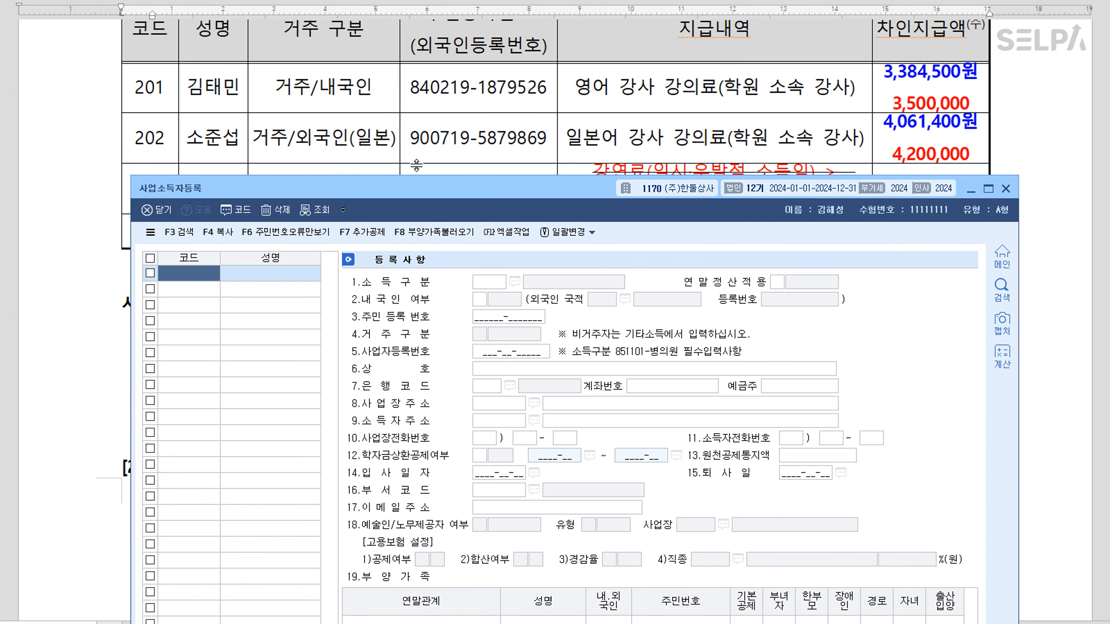
{"action": "type", "text": "201"}
{"action": "key", "text": "Return"}
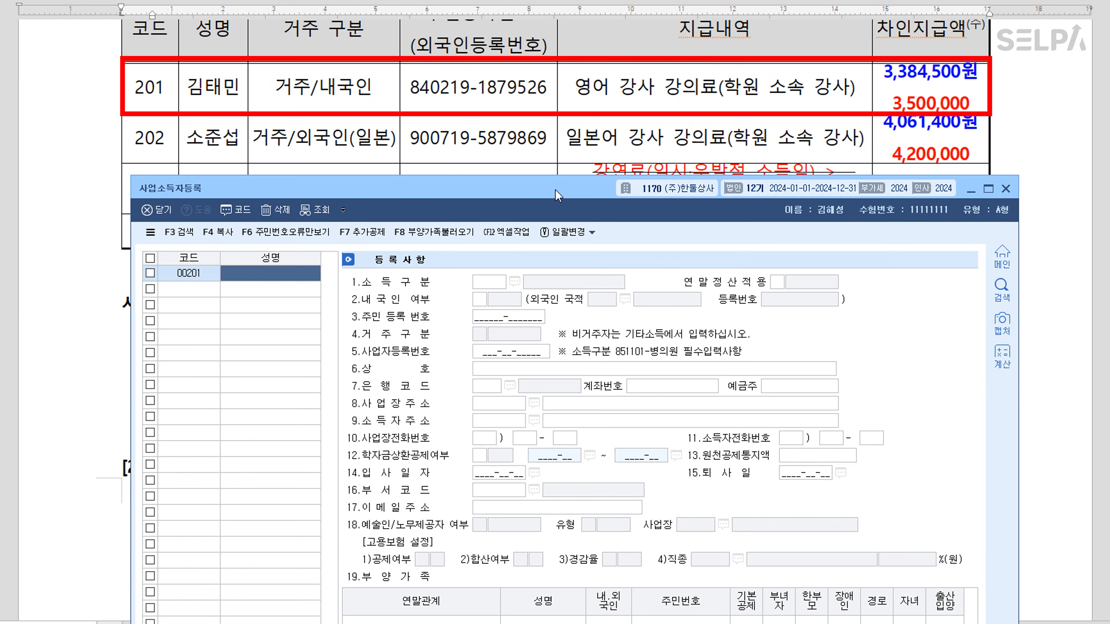
{"action": "type", "text": "김ㅌ"}
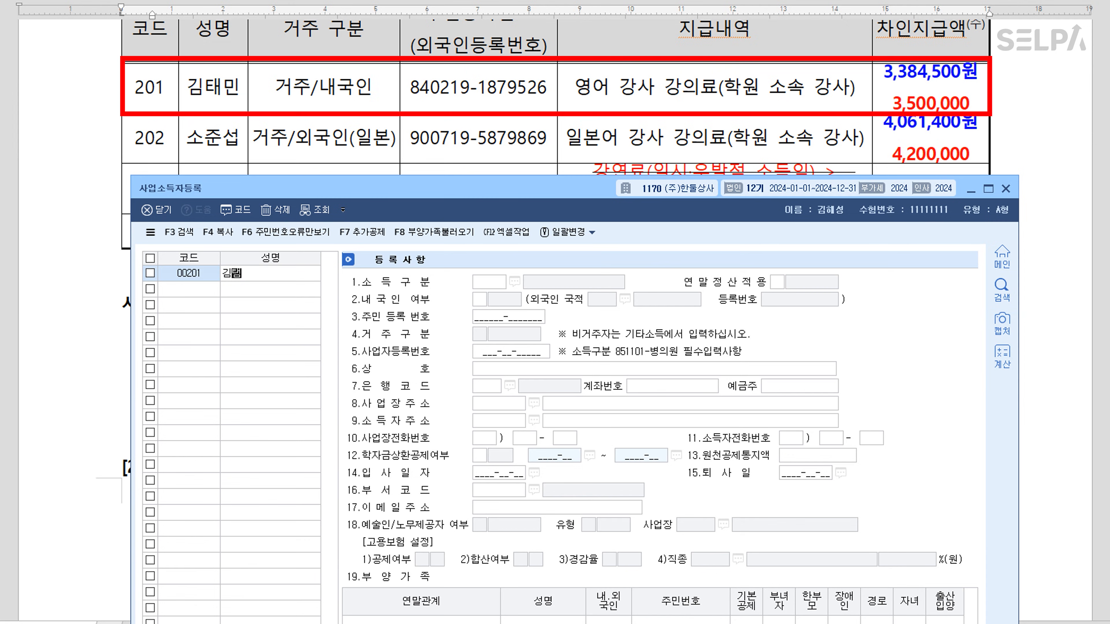
{"action": "type", "text": "ㅣ"}
{"action": "key", "text": "Return"}
Set 00201's income type to 940903 학원강사 and enter the resident registration number
{"action": "key", "text": "F2"}
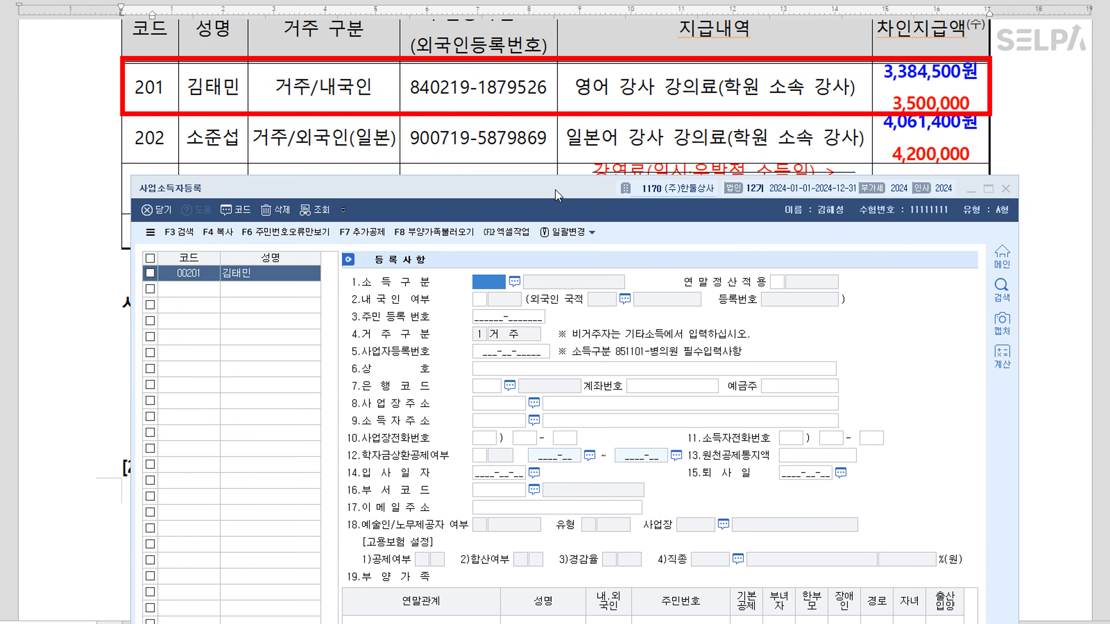
{"action": "type", "text": "학원"}
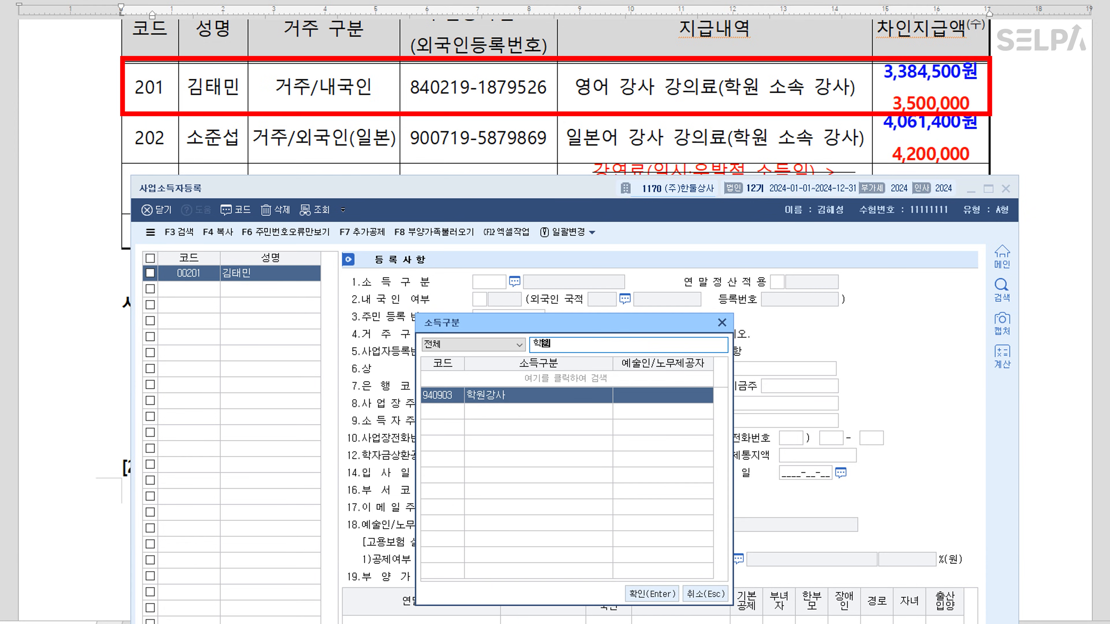
{"action": "key", "text": "Return"}
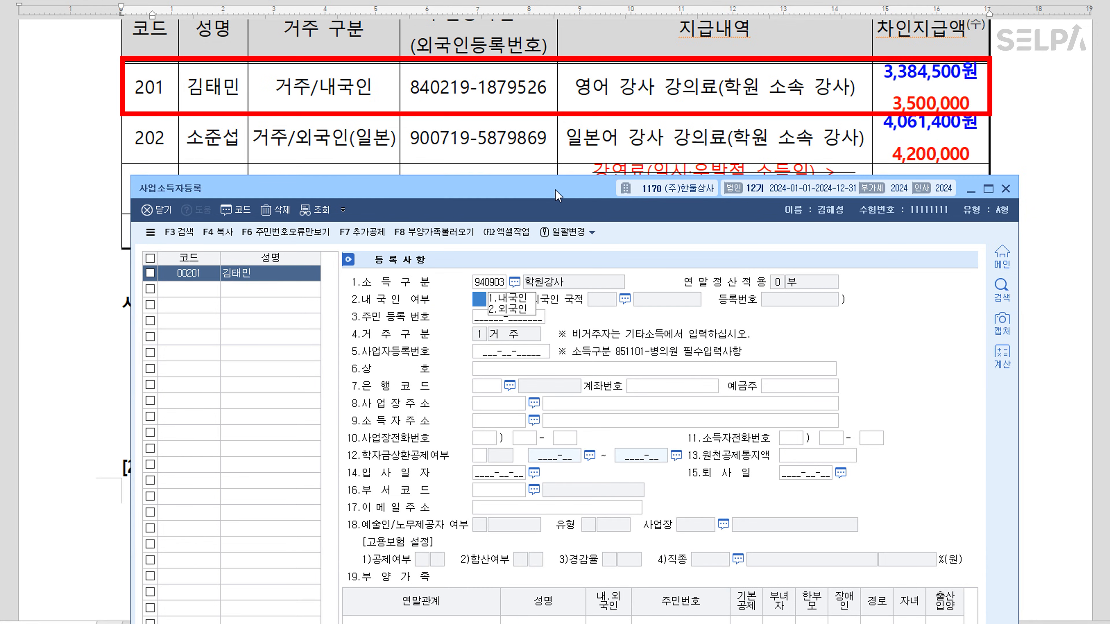
{"action": "type", "text": "1"}
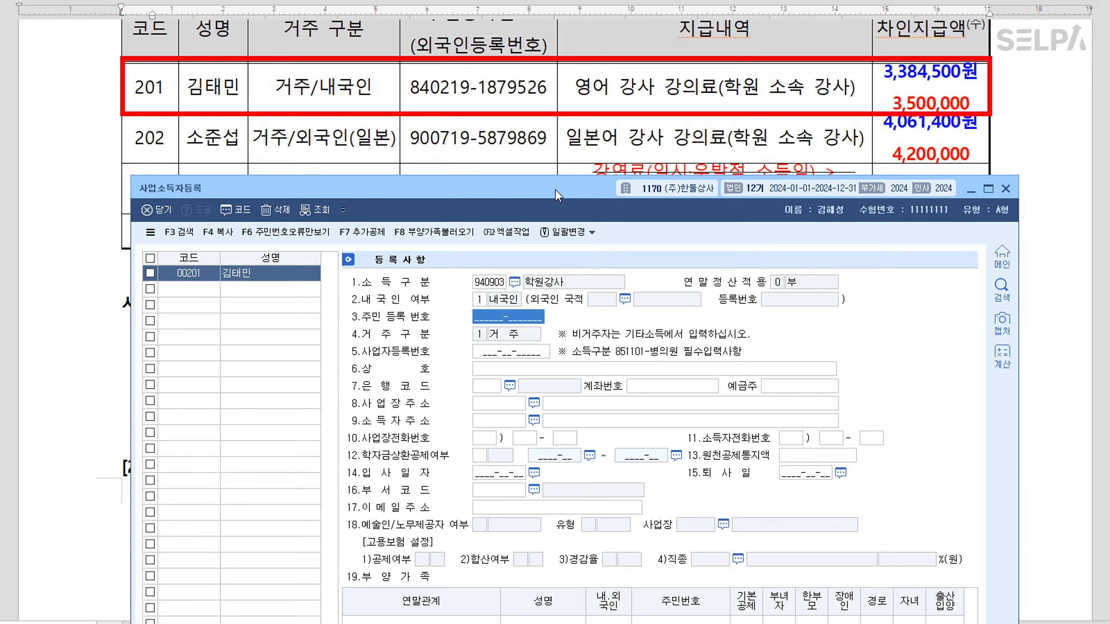
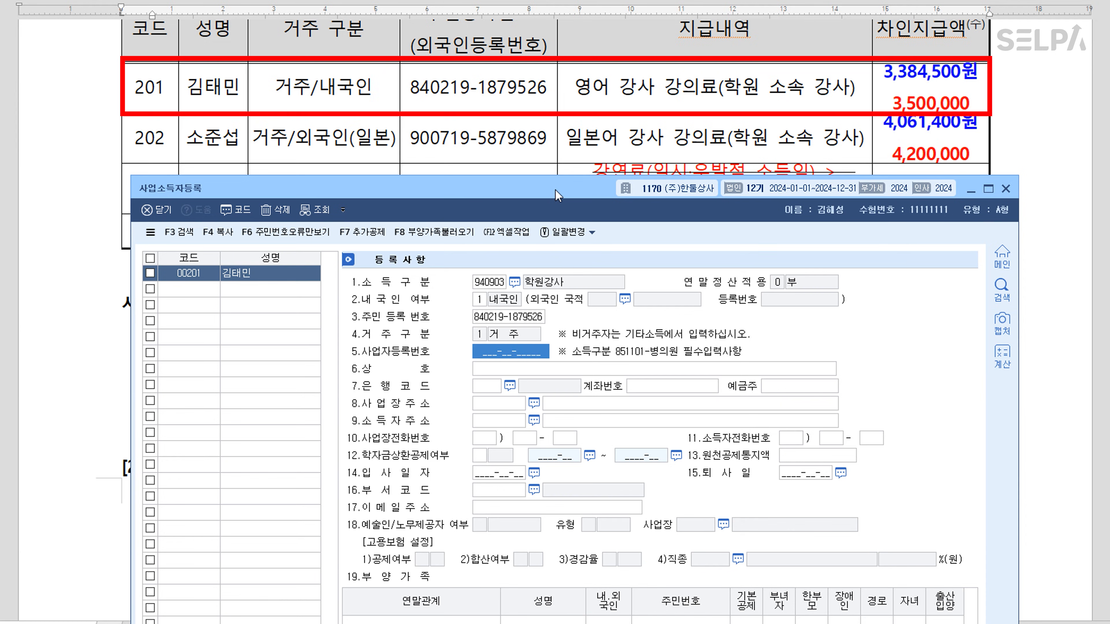
{"action": "key", "text": "Return"}
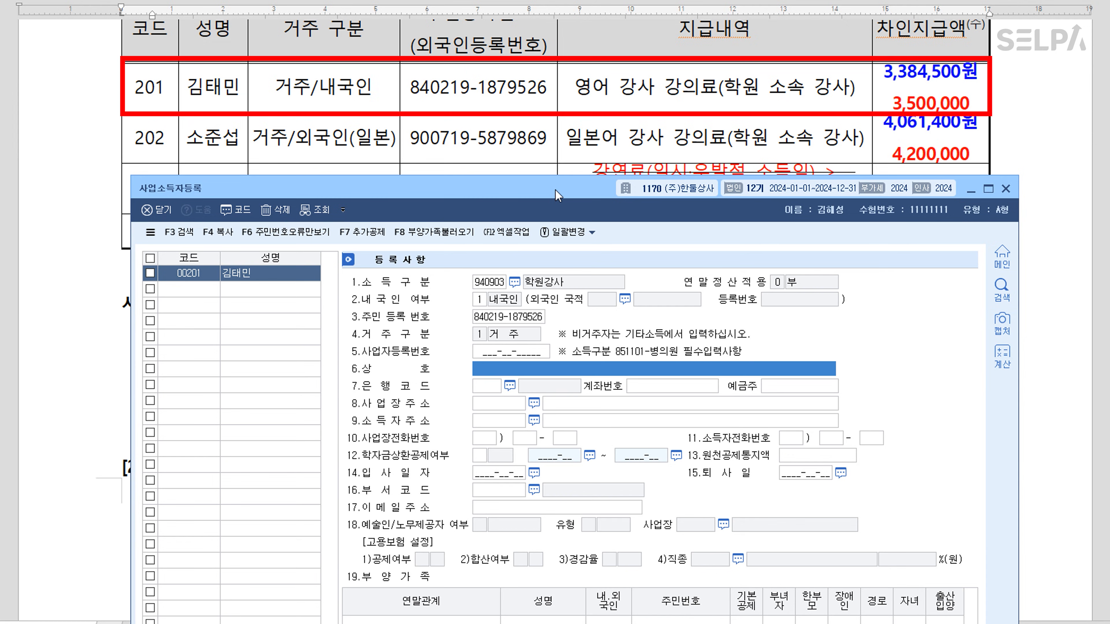
Add earner 00202 with the earner's name and income type 940903 학원강사
{"action": "left_click", "coordinate": [201, 290]}
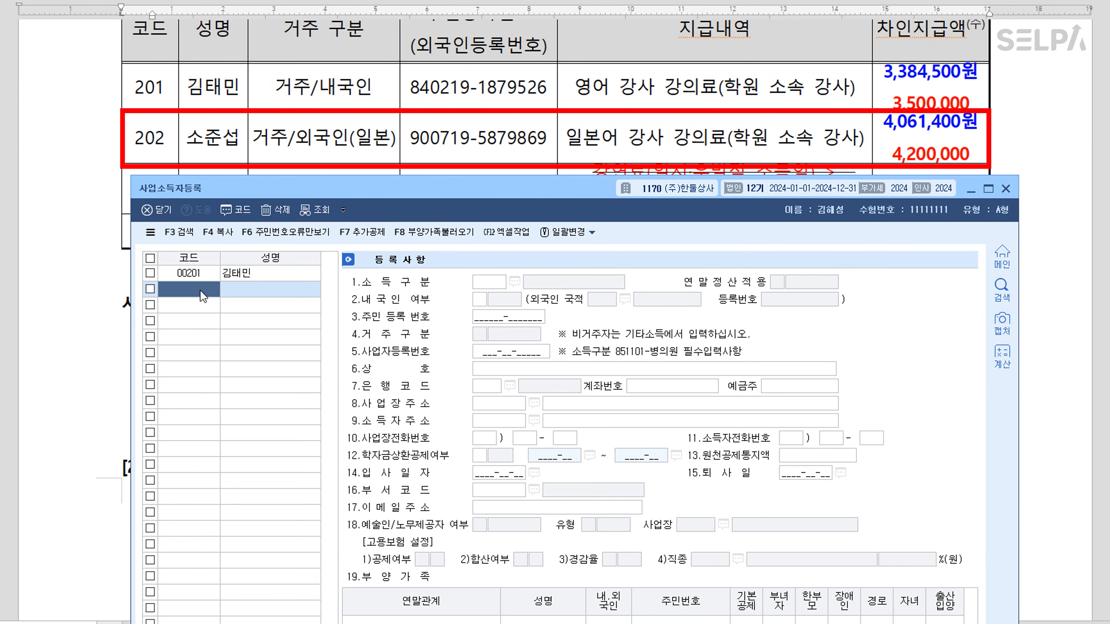
{"action": "type", "text": "202"}
{"action": "key", "text": "Return"}
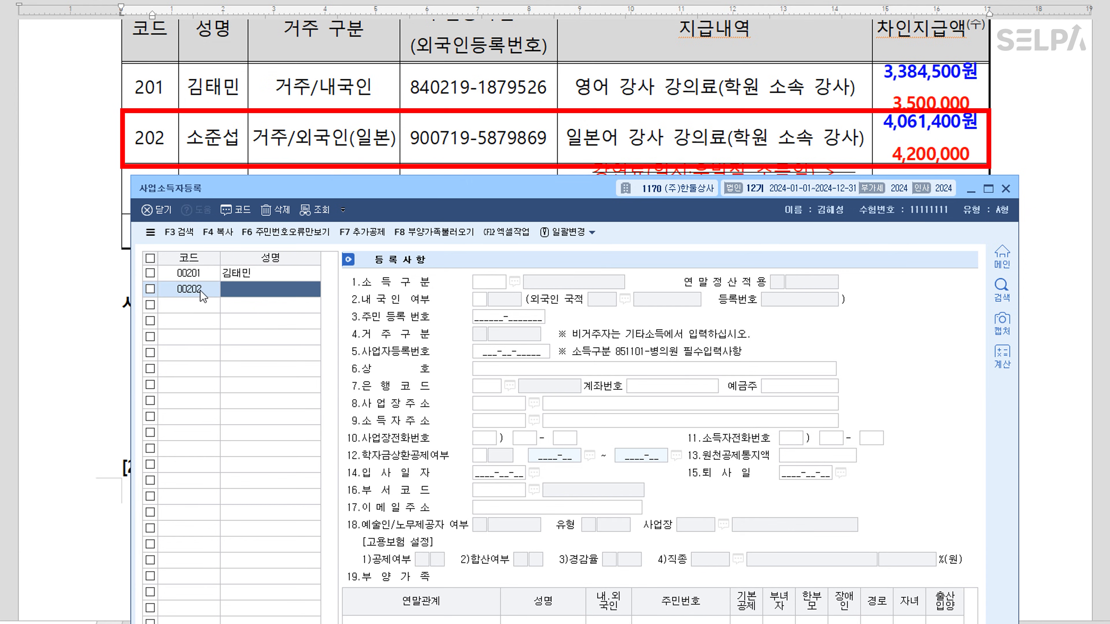
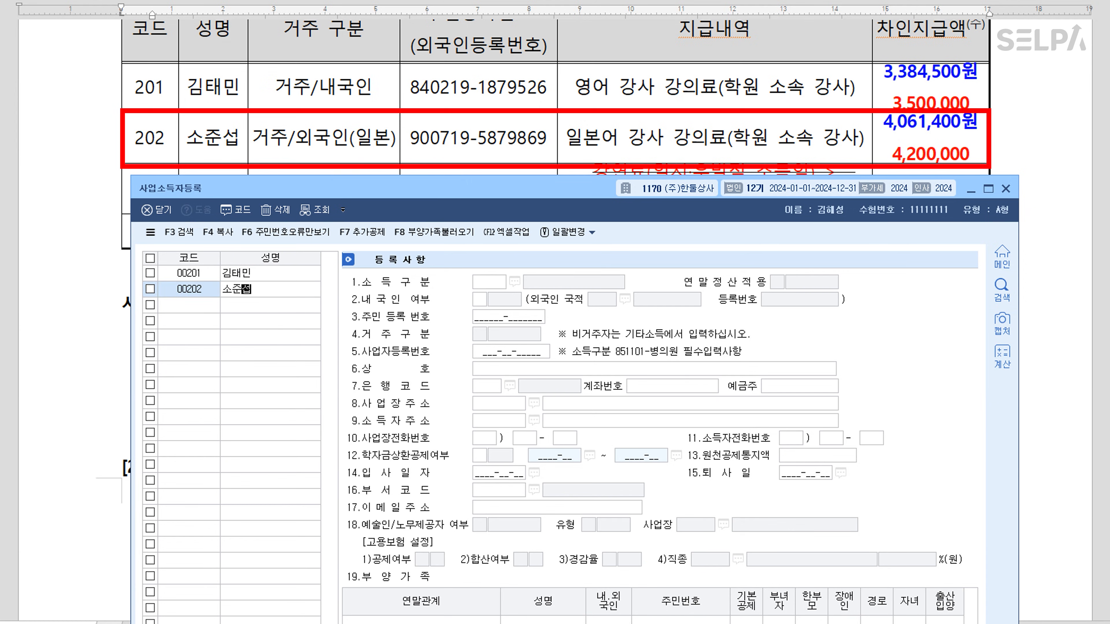
{"action": "key", "text": "Return"}
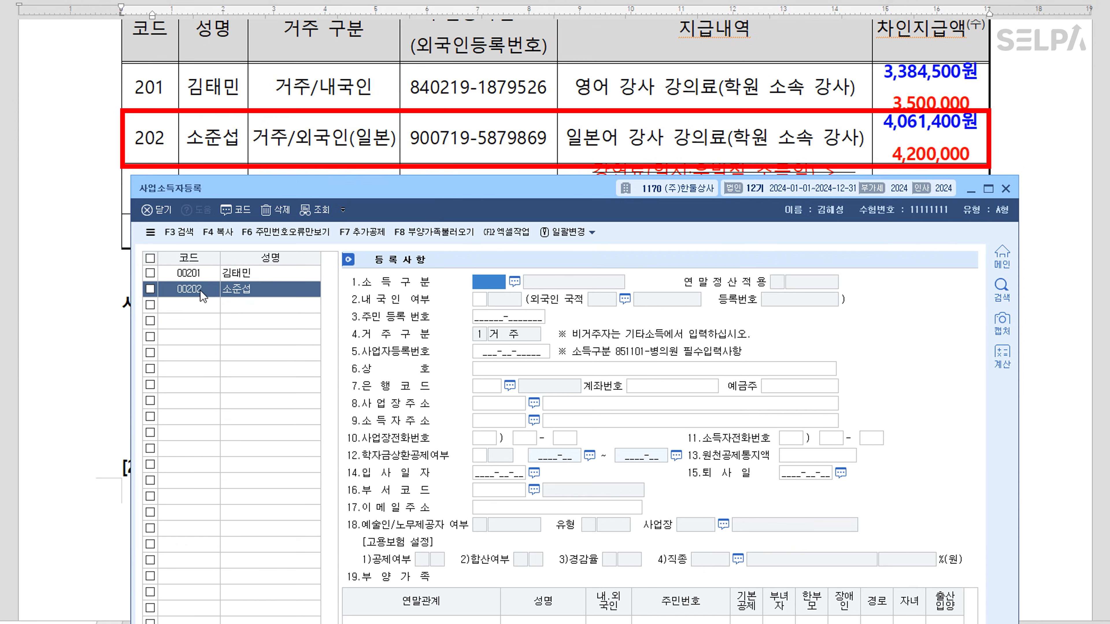
{"action": "key", "text": "F2"}
{"action": "type", "text": "학"}
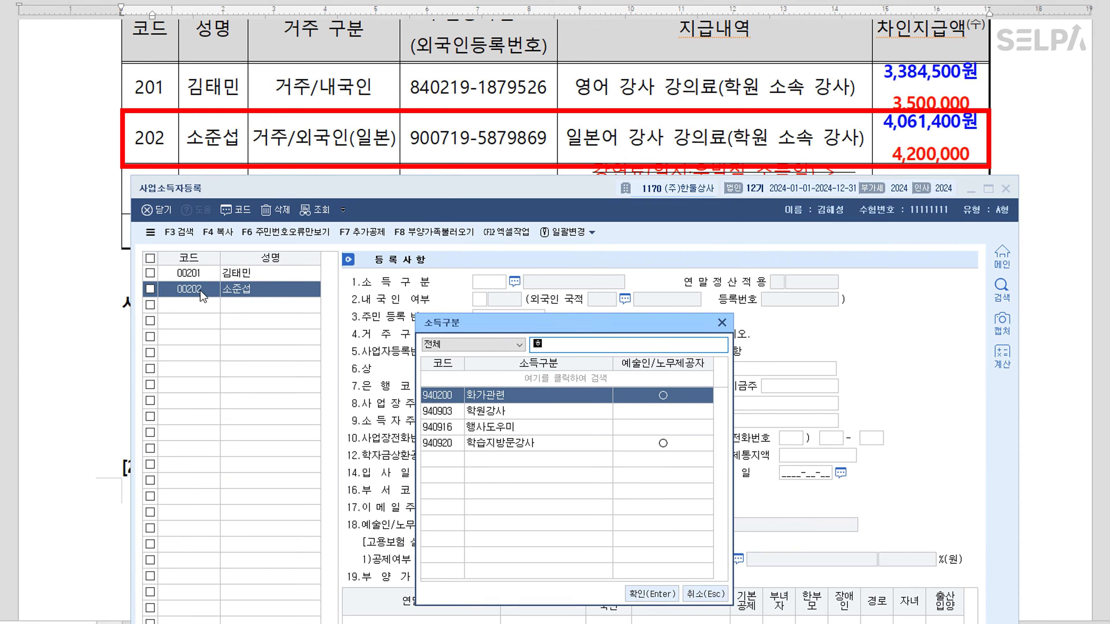
{"action": "key", "text": "Return"}
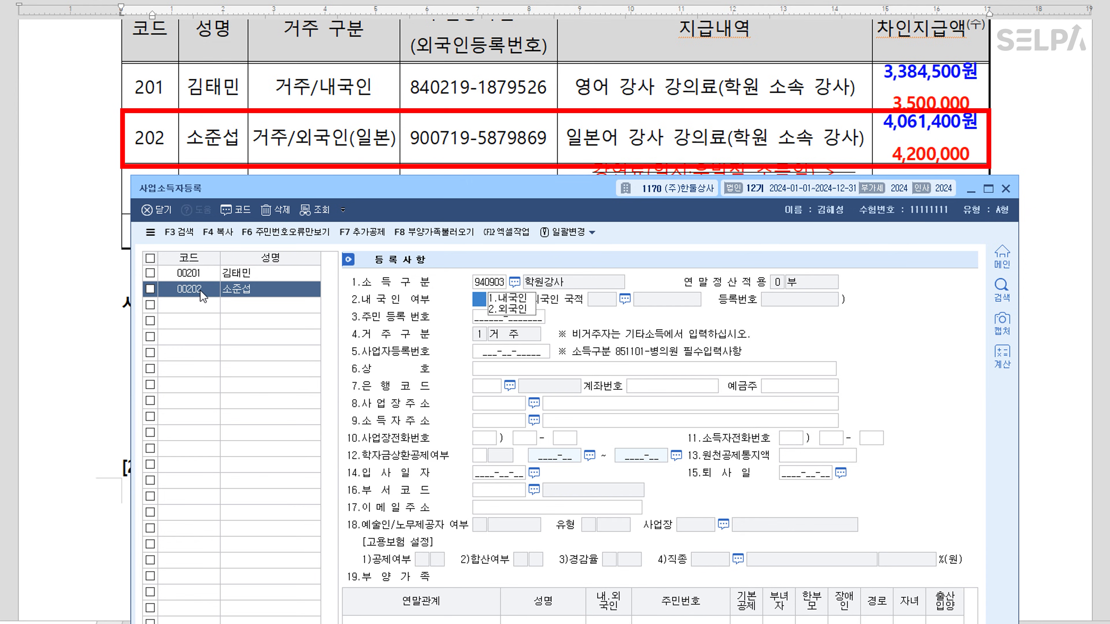
Mark 00202 as 2 외국인 of JP 일본 nationality and enter the foreign registration number
{"action": "type", "text": "2"}
{"action": "key", "text": "Return"}
{"action": "key", "text": "F2"}
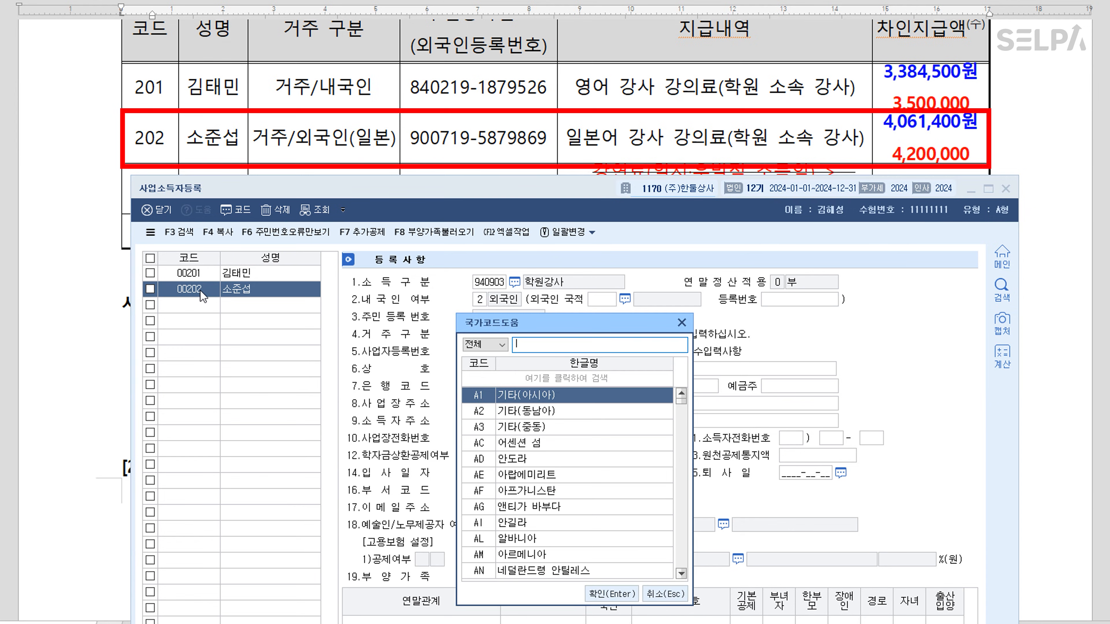
{"action": "type", "text": "일본"}
{"action": "key", "text": "Return"}
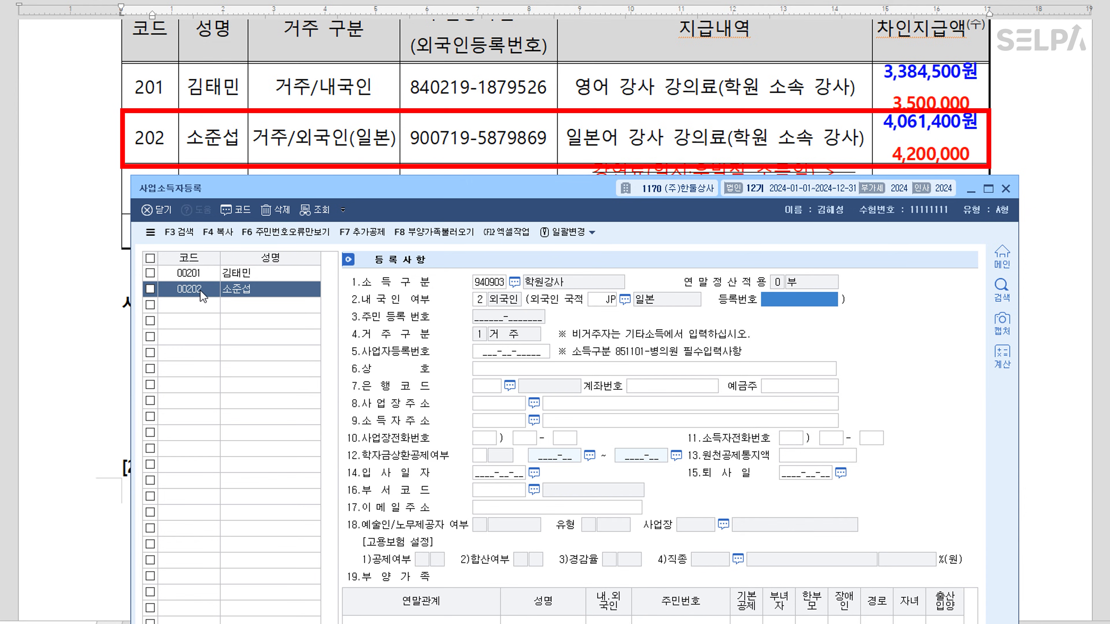
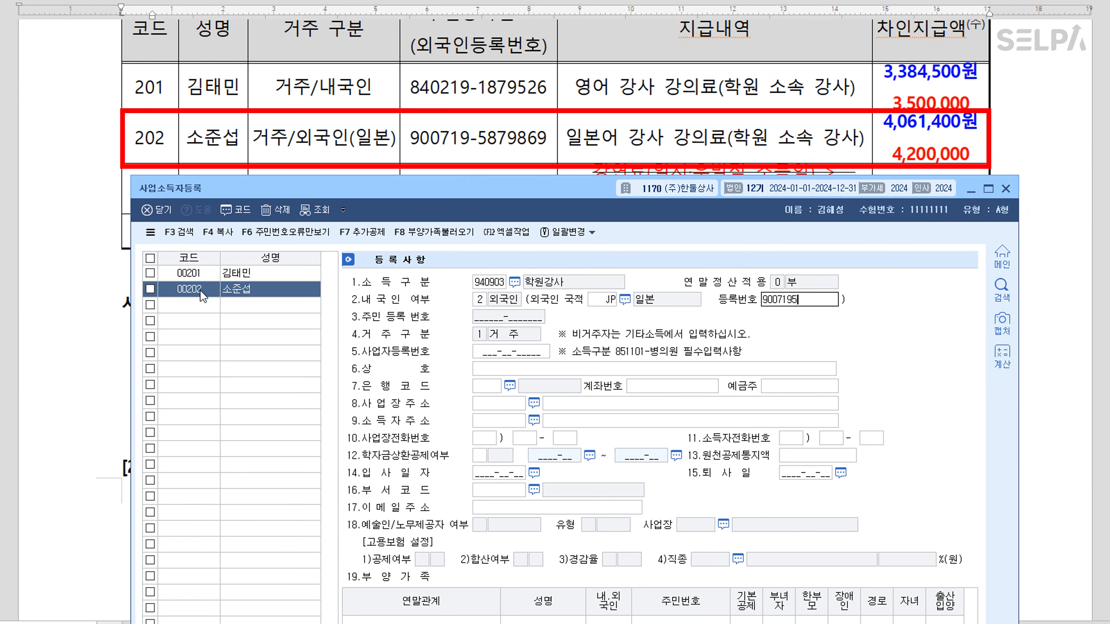
{"action": "key", "text": "Return"}
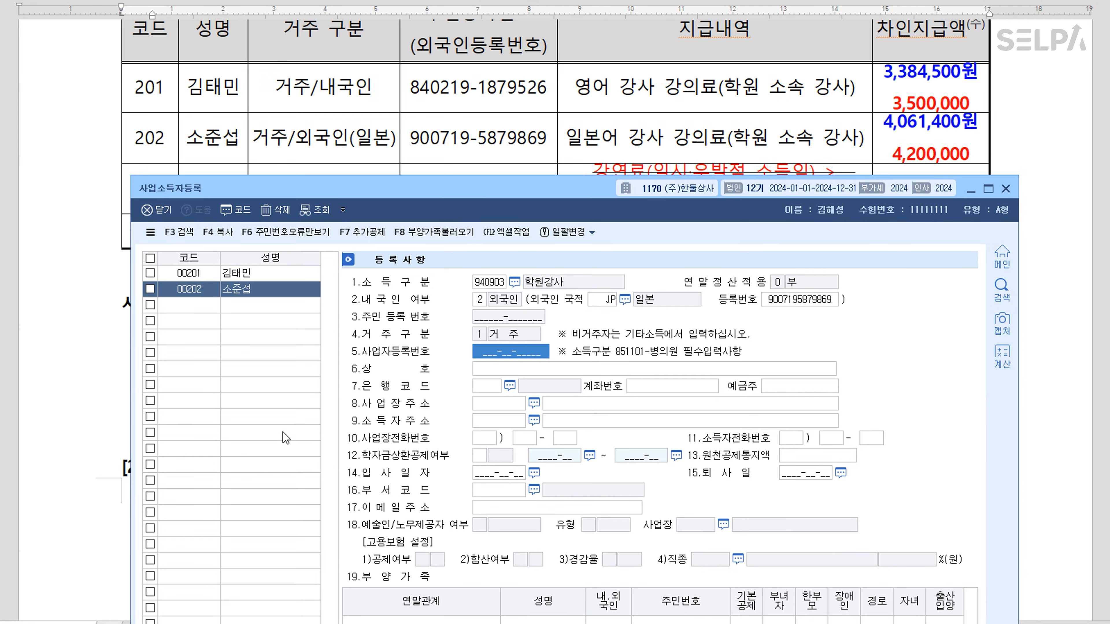
Close 사업소득자등록 and bring up the 사업소득자료입력 screen
{"action": "left_click", "coordinate": [200, 311]}
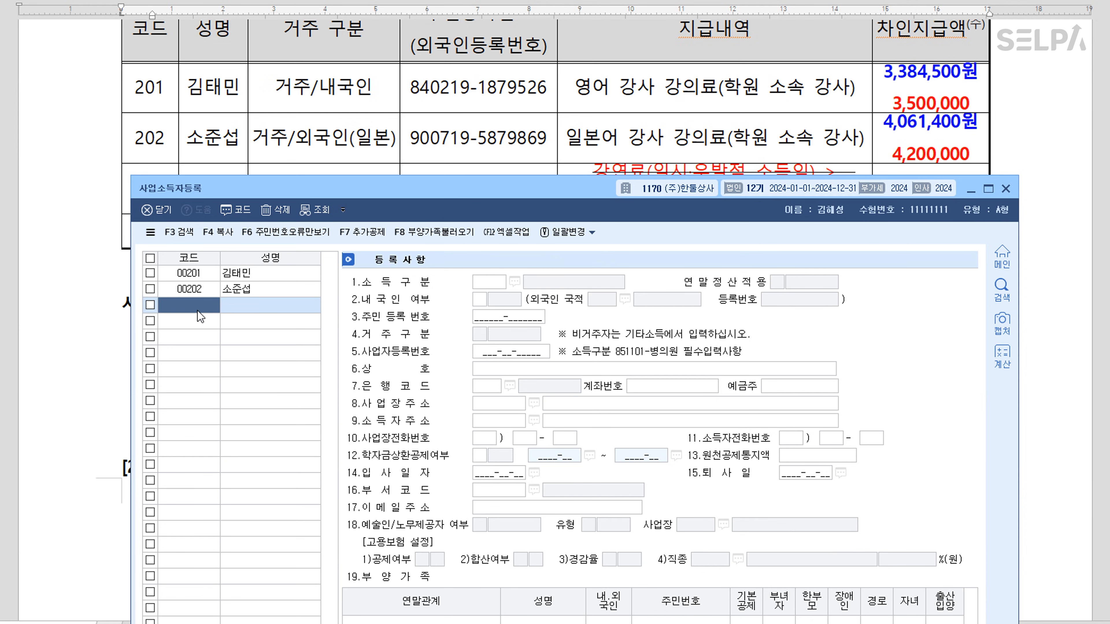
{"action": "key", "text": "Escape"}
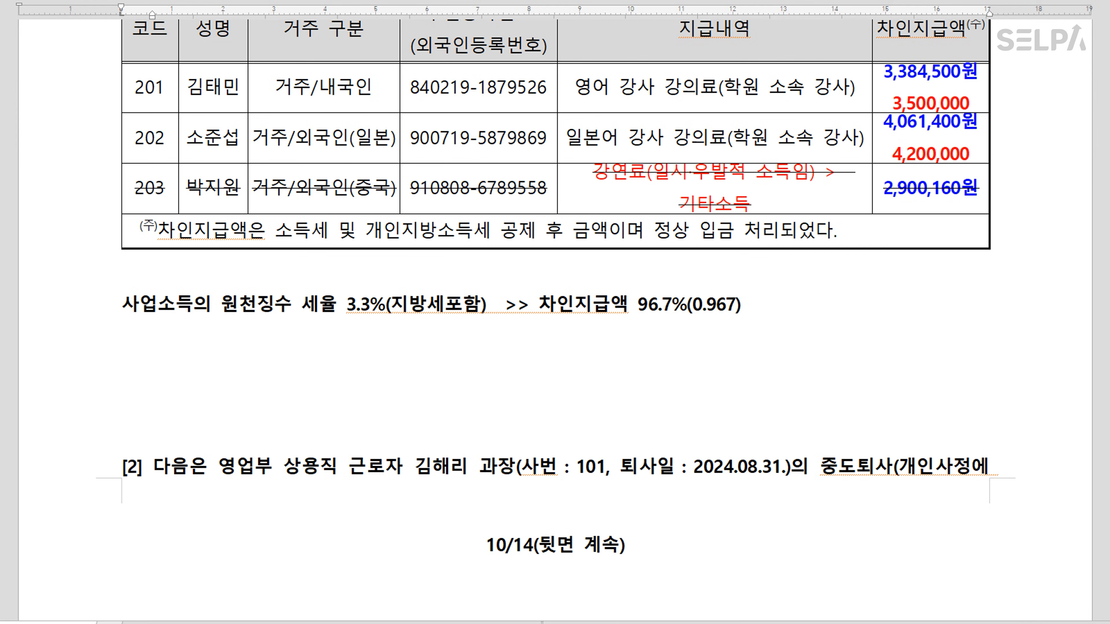
{"action": "left_click", "coordinate": [568, 623]}
{"action": "left_click_drag", "start_coordinate": [481, 87], "coordinate": [480, 214]}
{"action": "scroll", "coordinate": [496, 144], "scroll_direction": "up", "scroll_amount": 3}
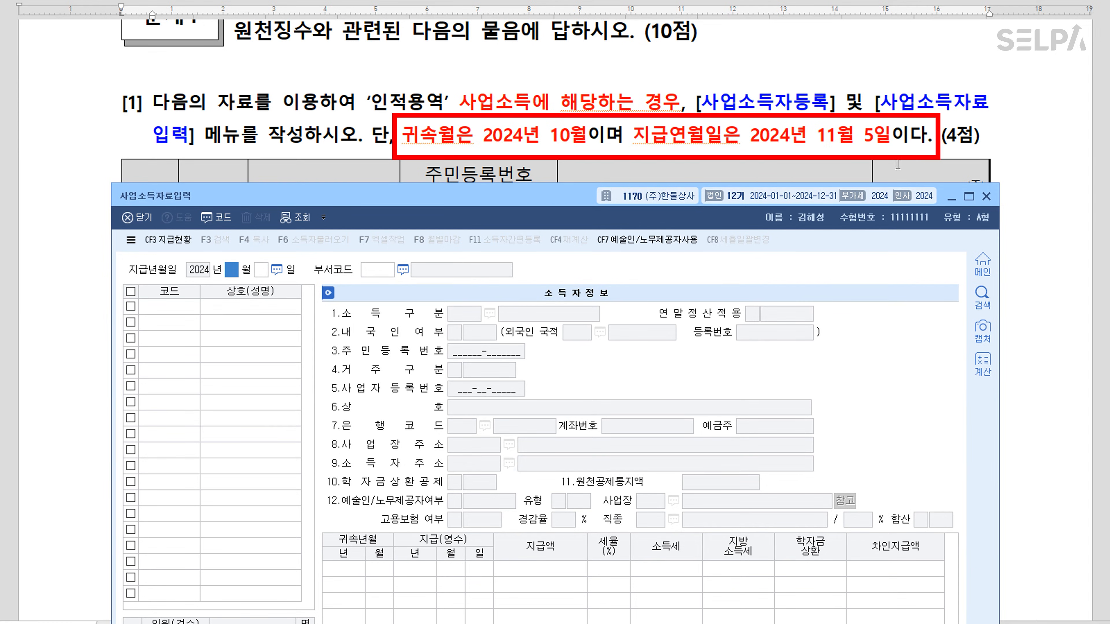
Set the payment date to 11월 05일
{"action": "left_click", "coordinate": [858, 146]}
{"action": "left_click", "coordinate": [232, 272]}
{"action": "type", "text": "11"}
{"action": "key", "text": "Return"}
{"action": "type", "text": "5"}
{"action": "key", "text": "Return"}
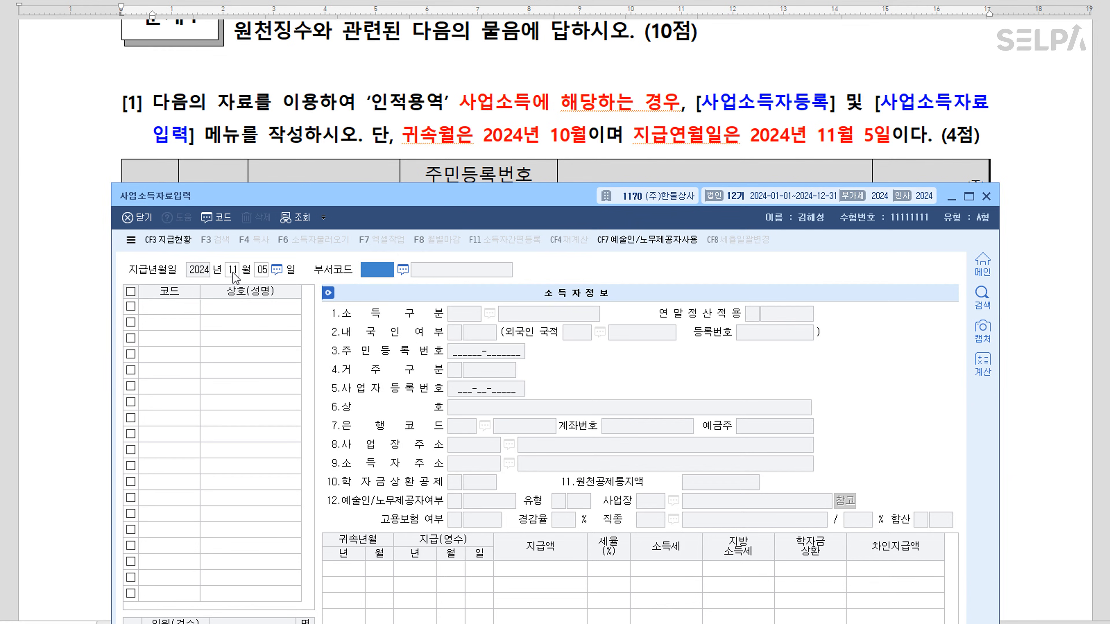
{"action": "key", "text": "Return"}
Enter earner 00201 for 귀속 2024/10 with a 3,500,000 payment
{"action": "key", "text": "F2"}
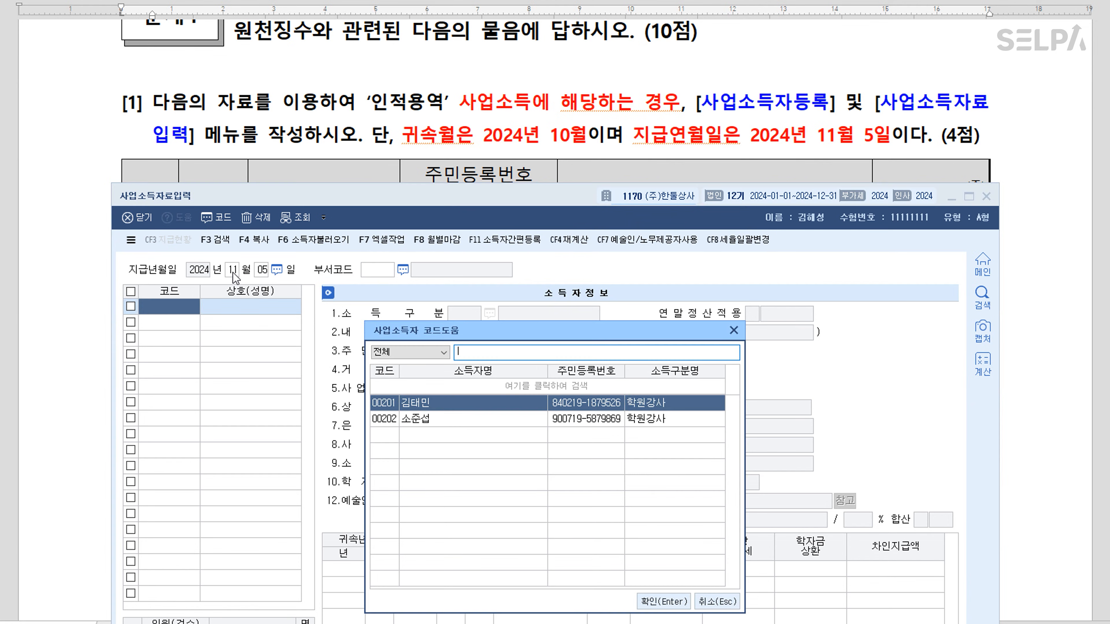
{"action": "key", "text": "Return"}
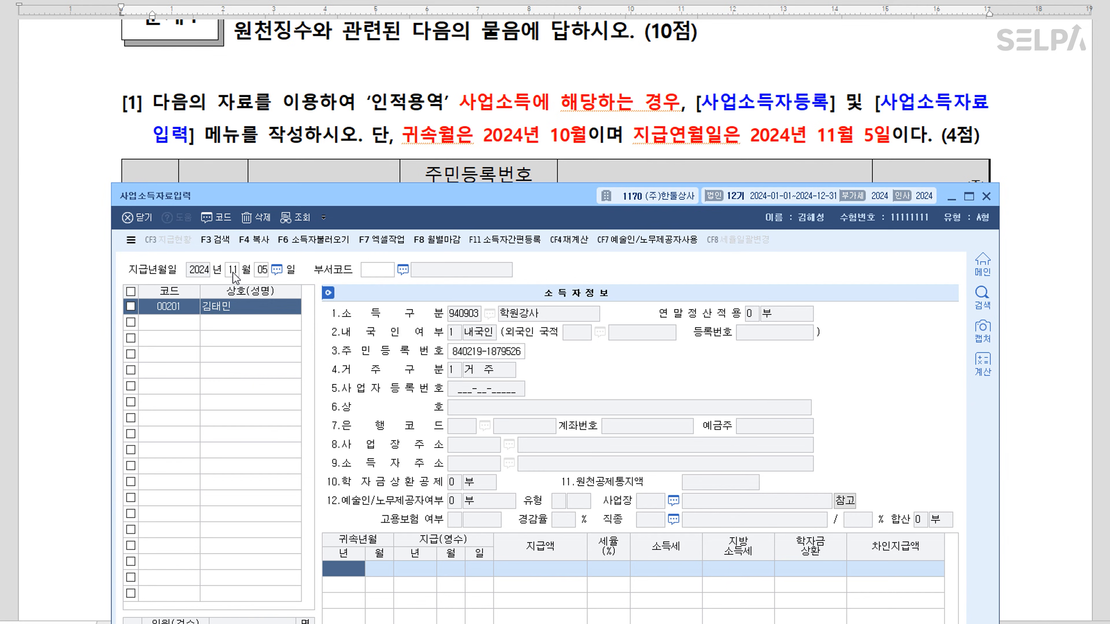
{"action": "type", "text": "2024"}
{"action": "key", "text": "Return"}
{"action": "type", "text": "10"}
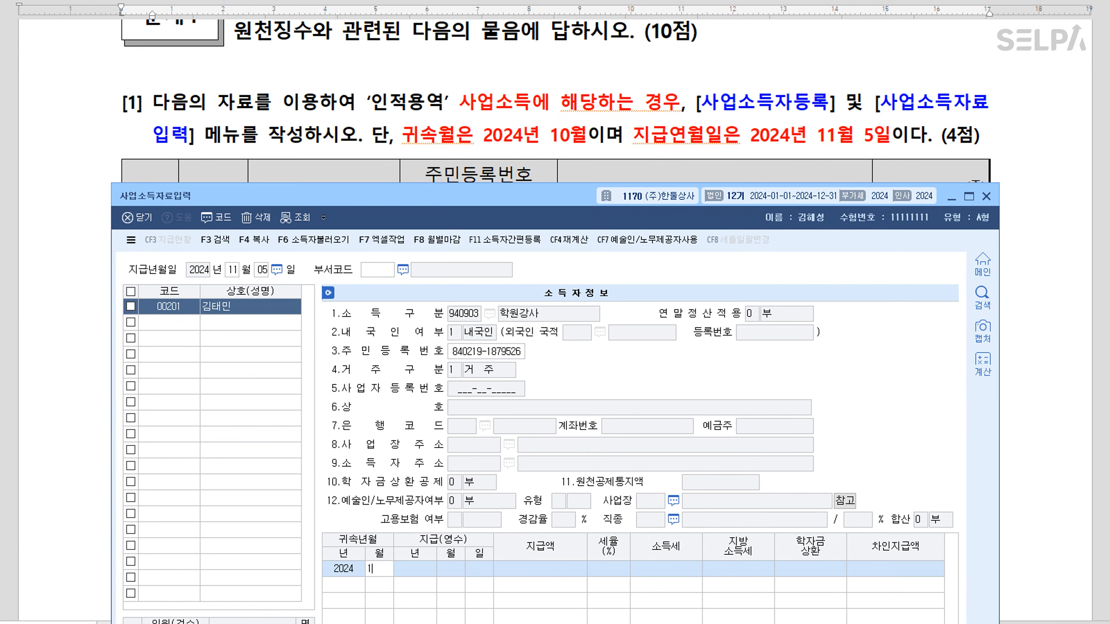
{"action": "key", "text": "Return"}
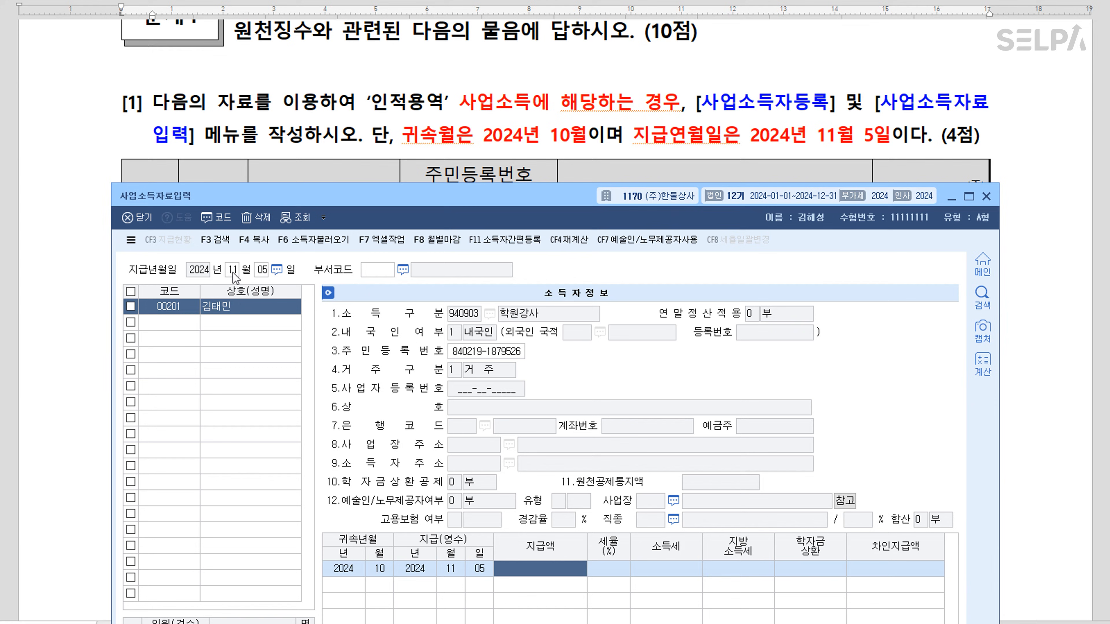
{"action": "scroll", "coordinate": [728, 142], "scroll_direction": "down", "scroll_amount": 2}
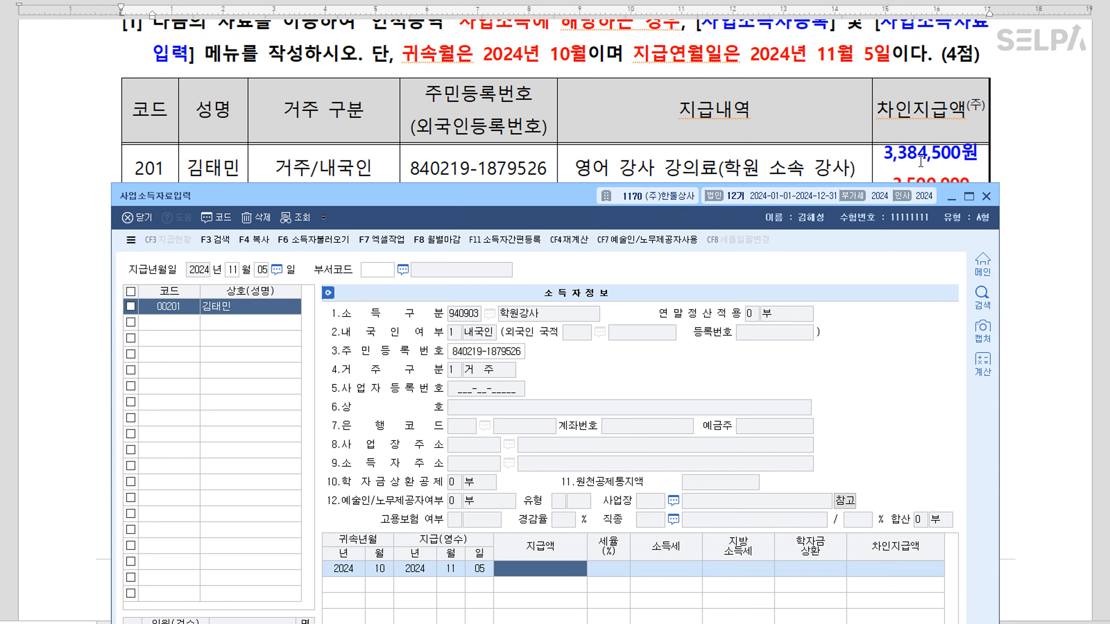
{"action": "scroll", "coordinate": [920, 162], "scroll_direction": "down", "scroll_amount": 2}
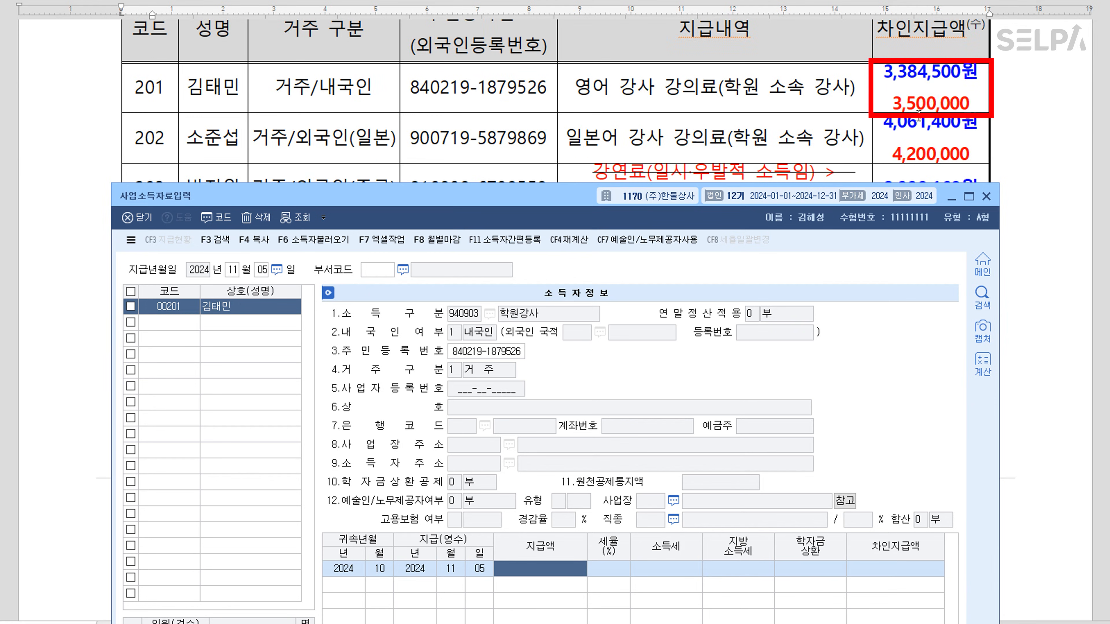
{"action": "type", "text": "3500000"}
{"action": "key", "text": "Return"}
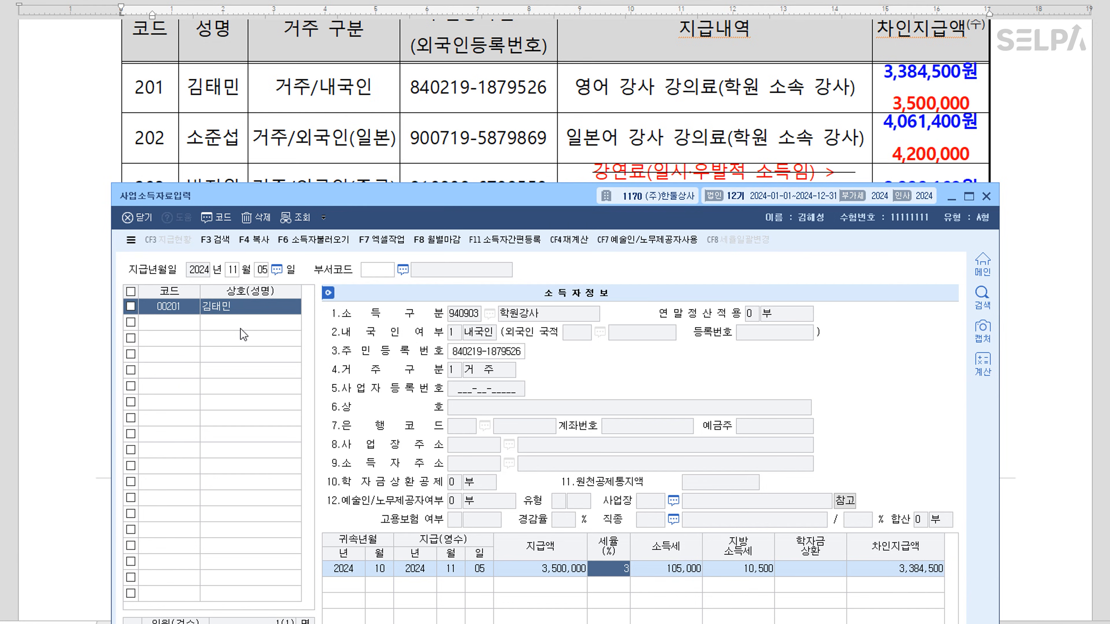
Enter earner 00202's 귀속 2024/10 payment of 4,200,000, then close the entry screen
{"action": "left_click", "coordinate": [175, 324]}
{"action": "key", "text": "F2"}
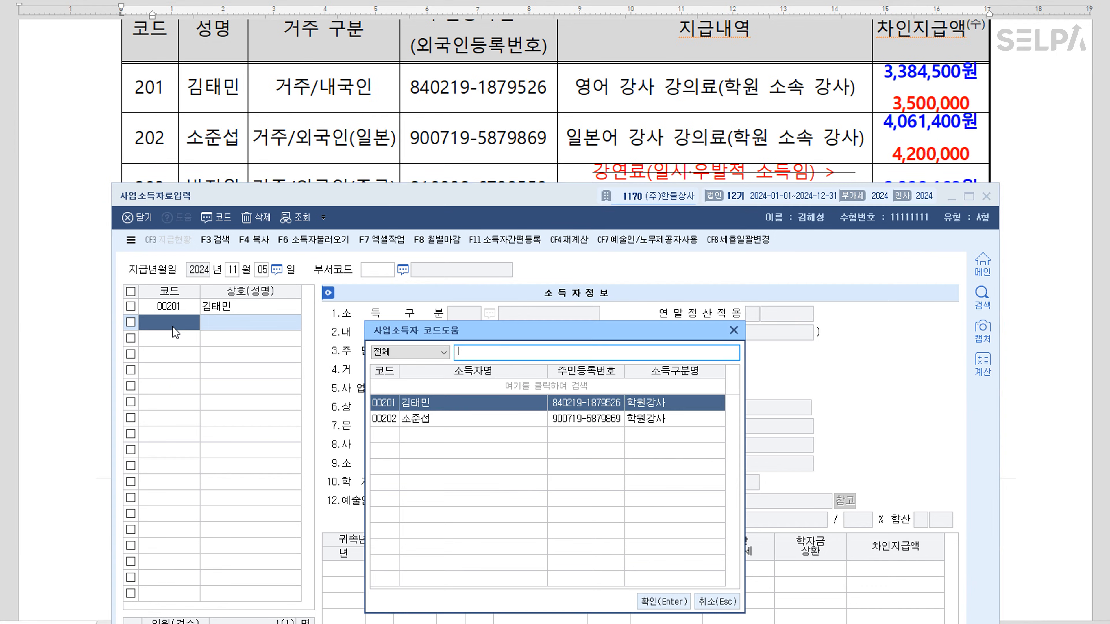
{"action": "key", "text": "Down"}
{"action": "key", "text": "Return"}
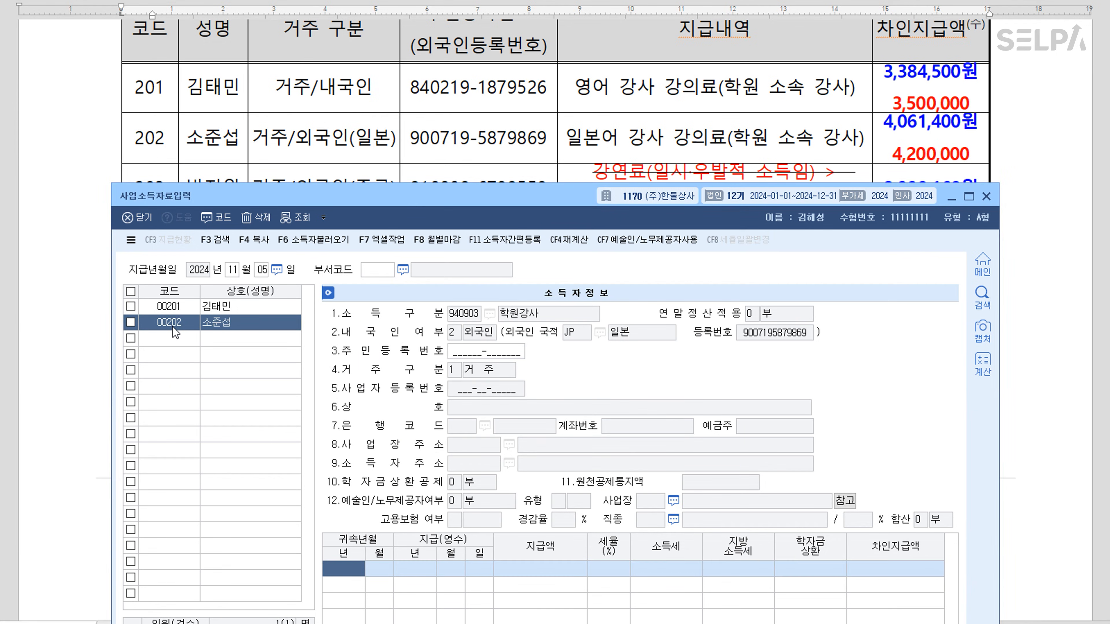
{"action": "type", "text": "2024"}
{"action": "key", "text": "Return"}
{"action": "type", "text": "10"}
{"action": "key", "text": "Return"}
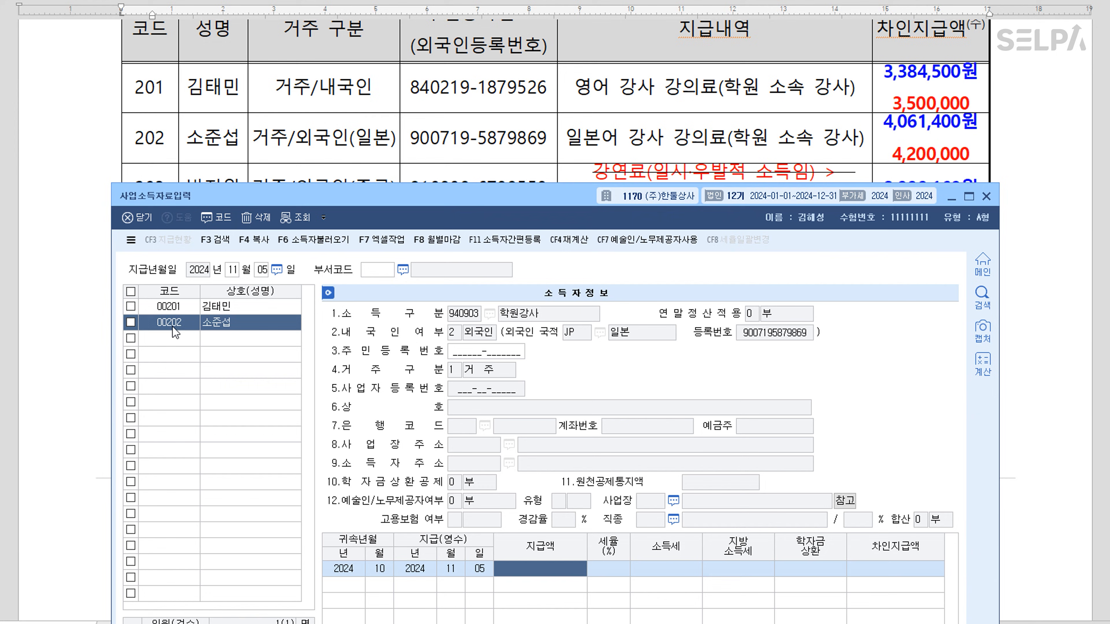
{"action": "type", "text": "4200000"}
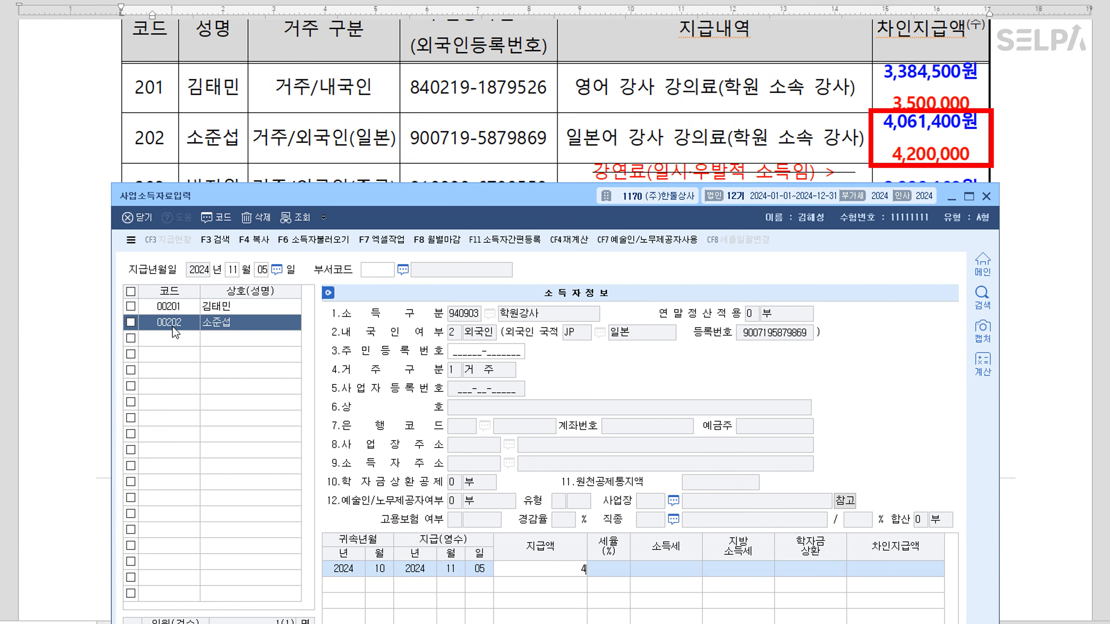
{"action": "key", "text": "Return"}
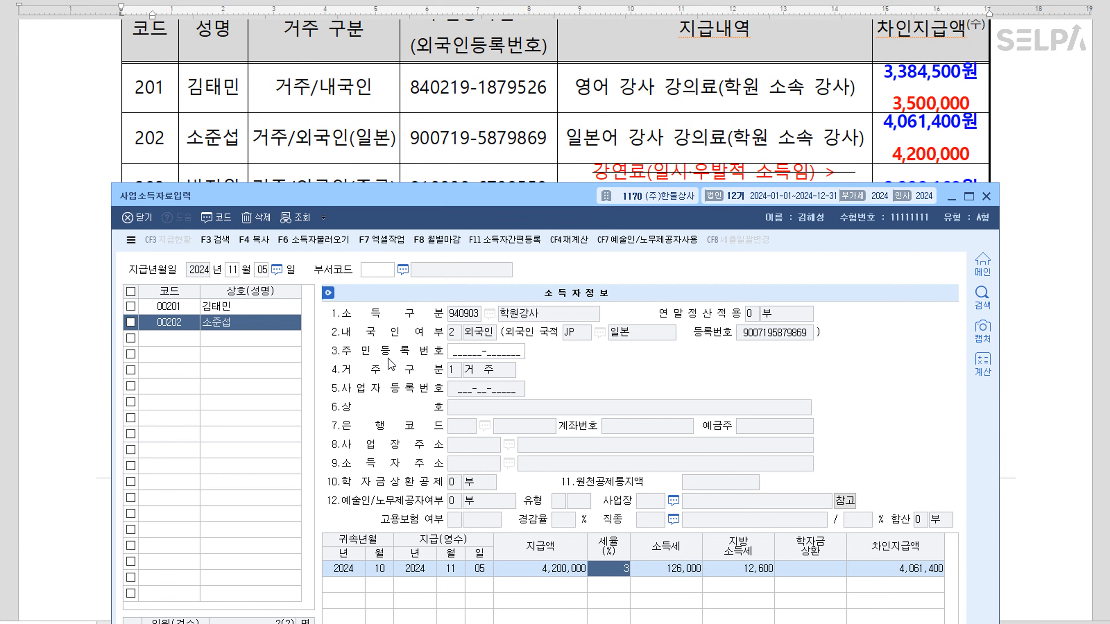
{"action": "left_click", "coordinate": [186, 342]}
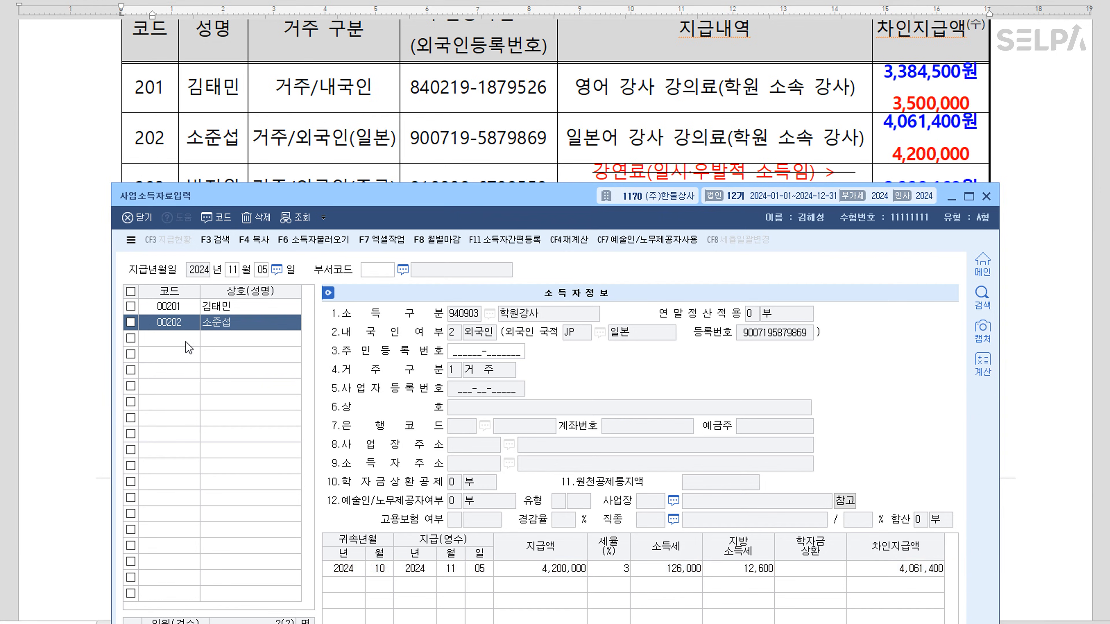
{"action": "key", "text": "Escape"}
{"action": "key", "text": "Escape"}
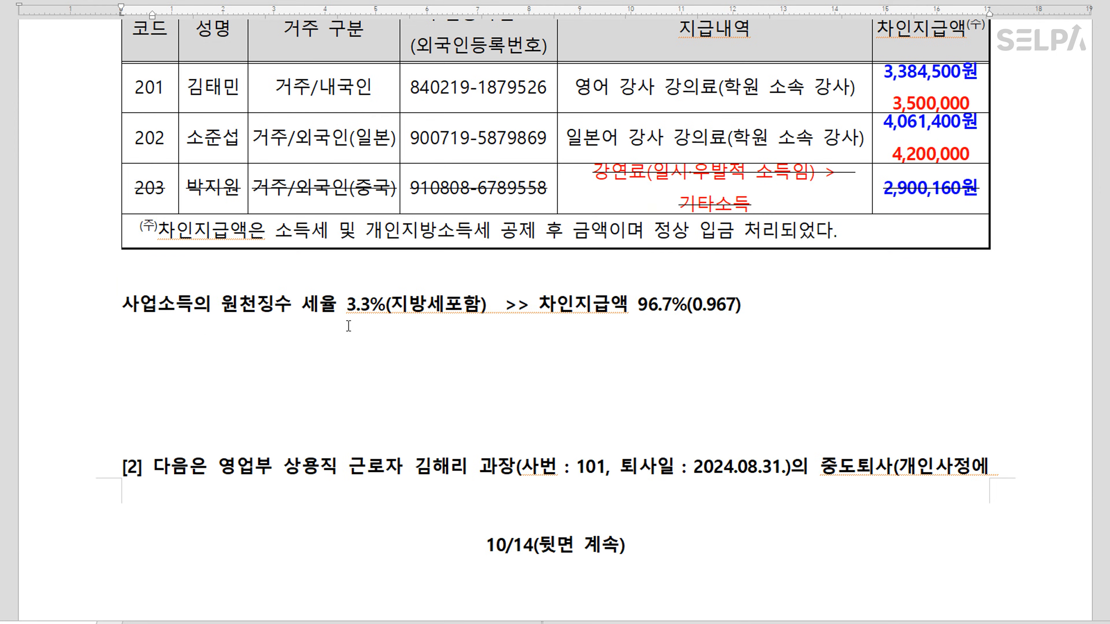
Colour 퇴사일 : 2024.08.31 red in question [2]
{"action": "left_click", "coordinate": [507, 416]}
{"action": "scroll", "coordinate": [505, 414], "scroll_direction": "down", "scroll_amount": 10}
{"action": "scroll", "coordinate": [573, 362], "scroll_direction": "down", "scroll_amount": 5}
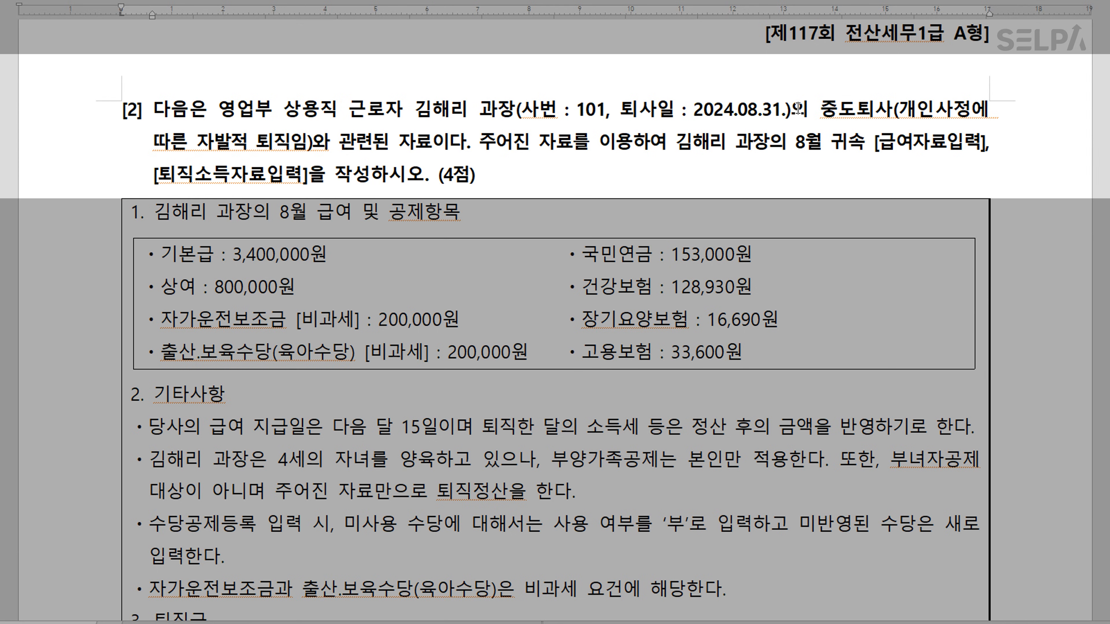
{"action": "left_click_drag", "start_coordinate": [620, 114], "coordinate": [782, 116]}
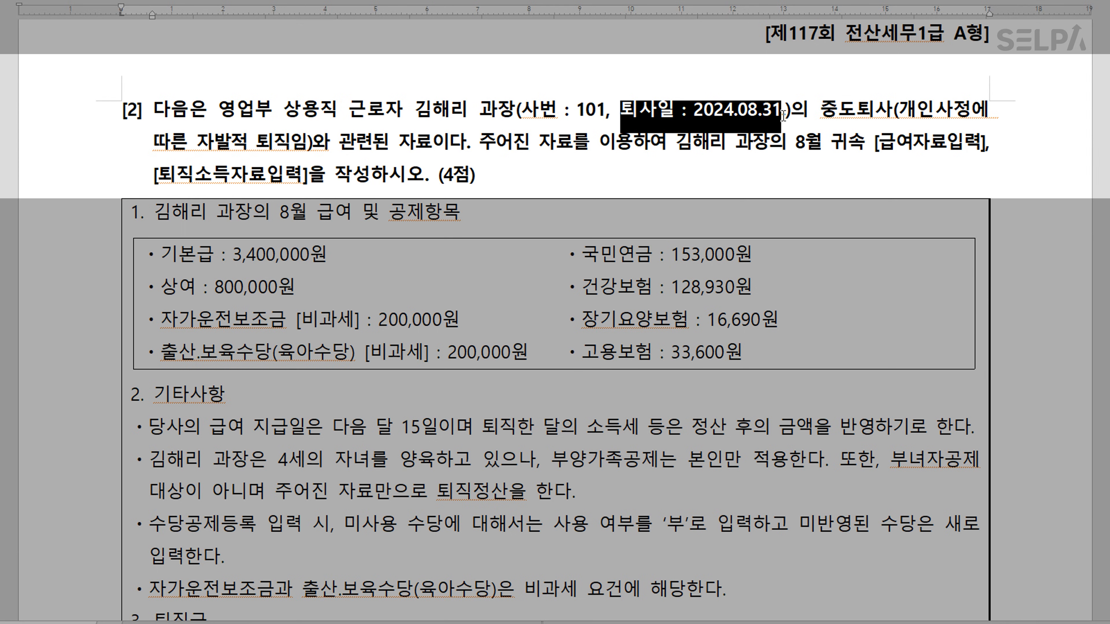
{"action": "key", "text": "ctrl+m"}
{"action": "key", "text": "r"}
{"action": "left_click", "coordinate": [844, 168]}
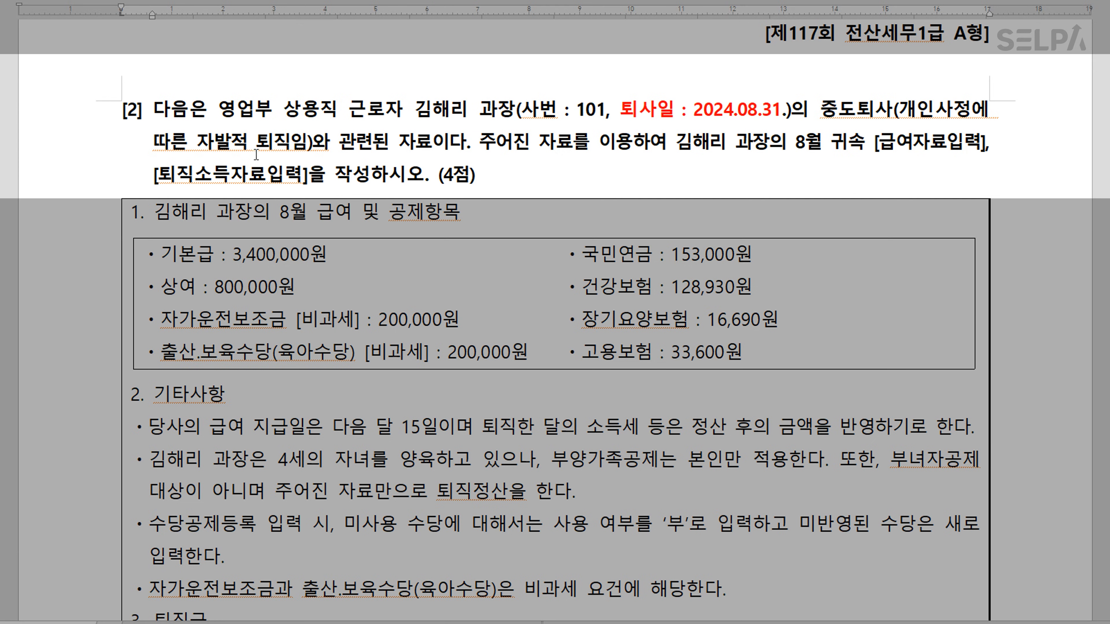
Colour the phrase 자발적 퇴직 blue
{"action": "double_click", "coordinate": [202, 140]}
{"action": "left_click_drag", "start_coordinate": [273, 143], "coordinate": [296, 142]}
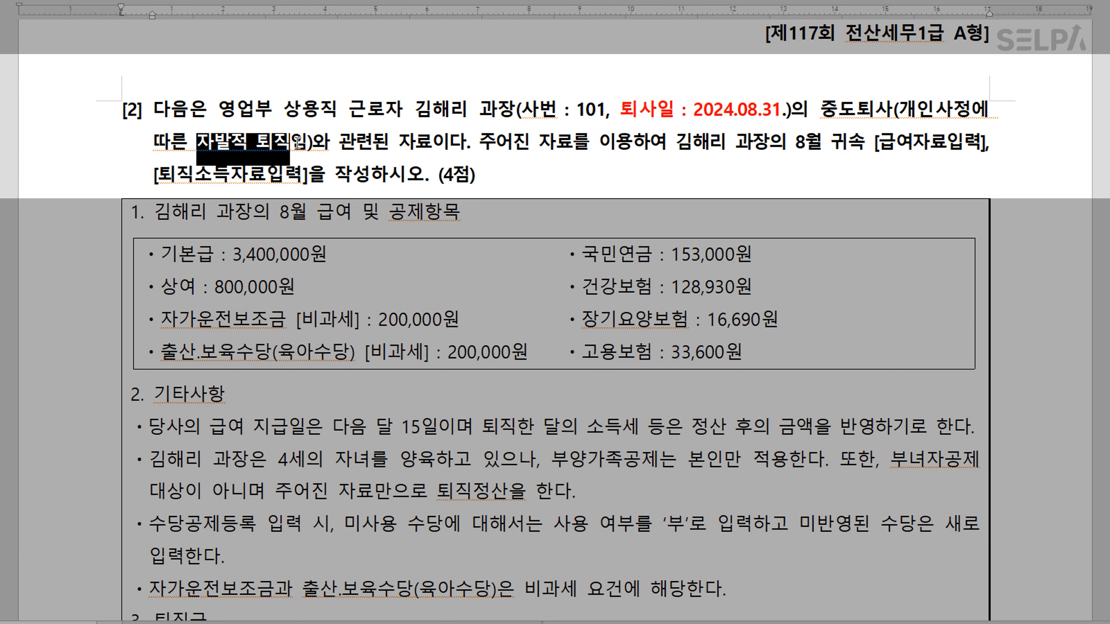
{"action": "key", "text": "ctrl+m"}
{"action": "key", "text": "b"}
{"action": "left_click", "coordinate": [513, 170]}
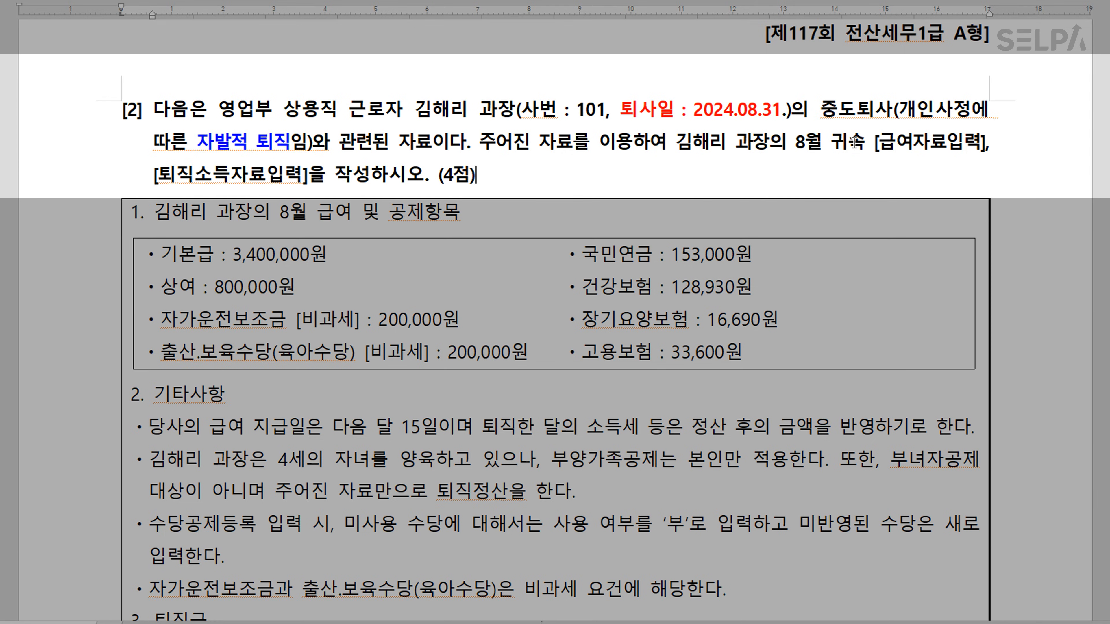
Colour the task names 급여자료입력 and 퇴직소득자료입력 blue
{"action": "left_click_drag", "start_coordinate": [879, 143], "coordinate": [980, 157]}
{"action": "key", "text": "ctrl+m"}
{"action": "key", "text": "b"}
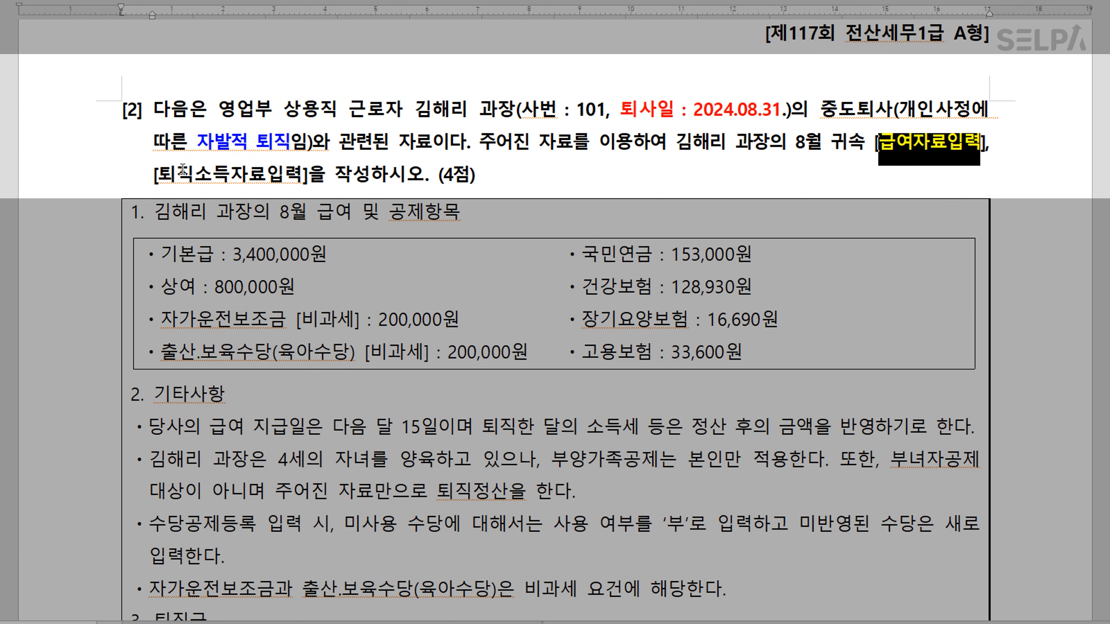
{"action": "left_click_drag", "start_coordinate": [162, 176], "coordinate": [300, 183]}
{"action": "key", "text": "ctrl+m"}
{"action": "key", "text": "y"}
{"action": "left_click", "coordinate": [408, 222]}
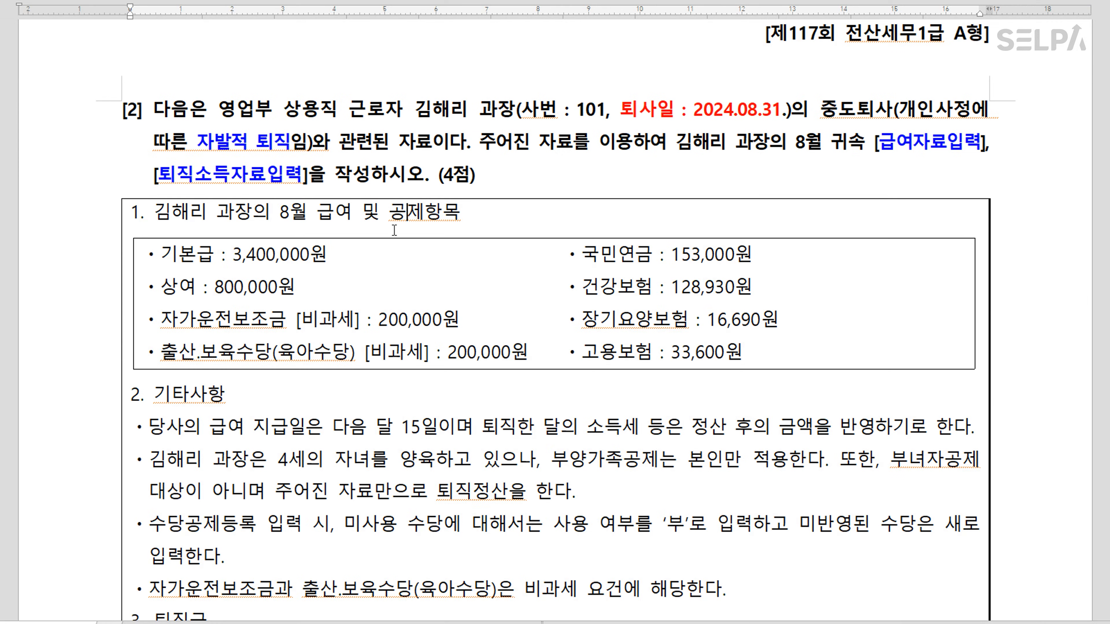
Colour 다음 달 15일 blue and add '>> 9월15일' after it
{"action": "left_click", "coordinate": [257, 254]}
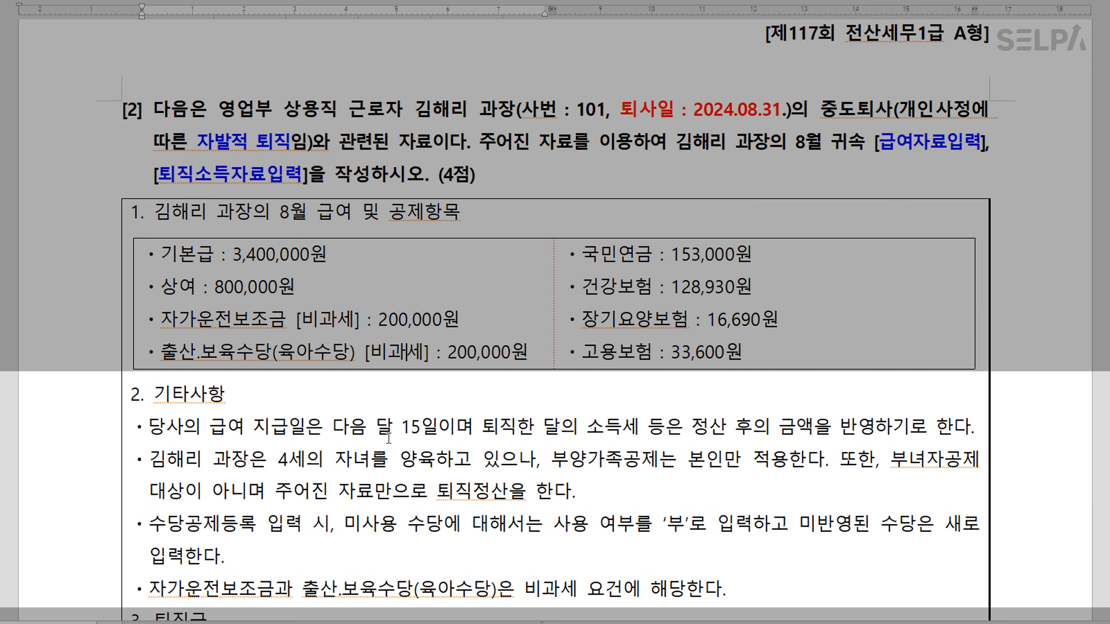
{"action": "left_click_drag", "start_coordinate": [332, 426], "coordinate": [439, 433]}
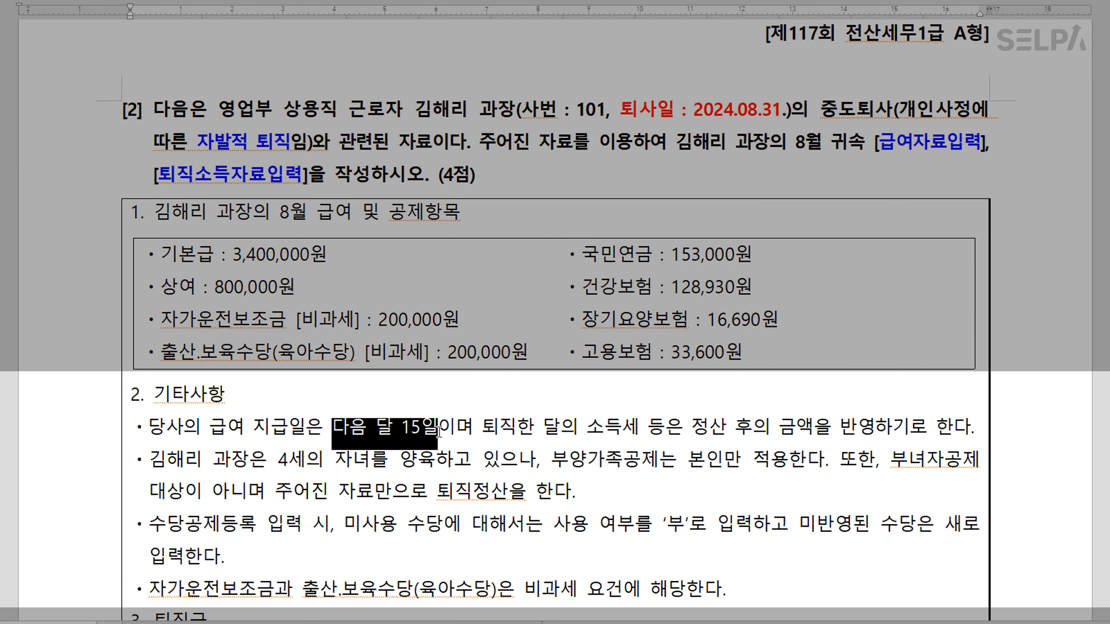
{"action": "key", "text": "ctrl+m"}
{"action": "key", "text": "b"}
{"action": "left_click", "coordinate": [443, 438]}
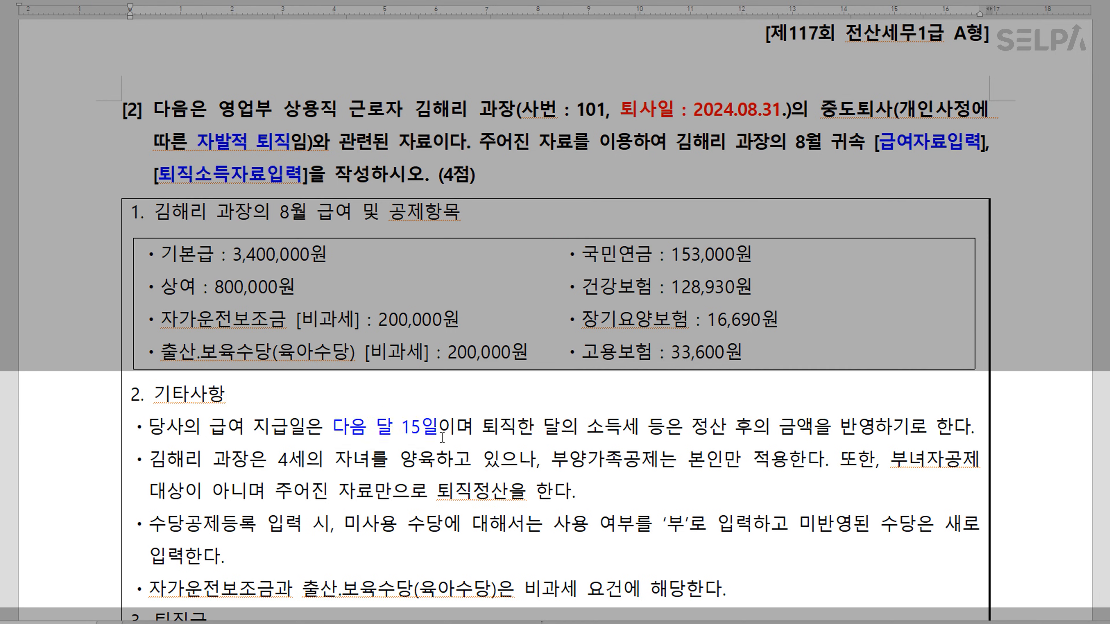
{"action": "type", "text": ">> "}
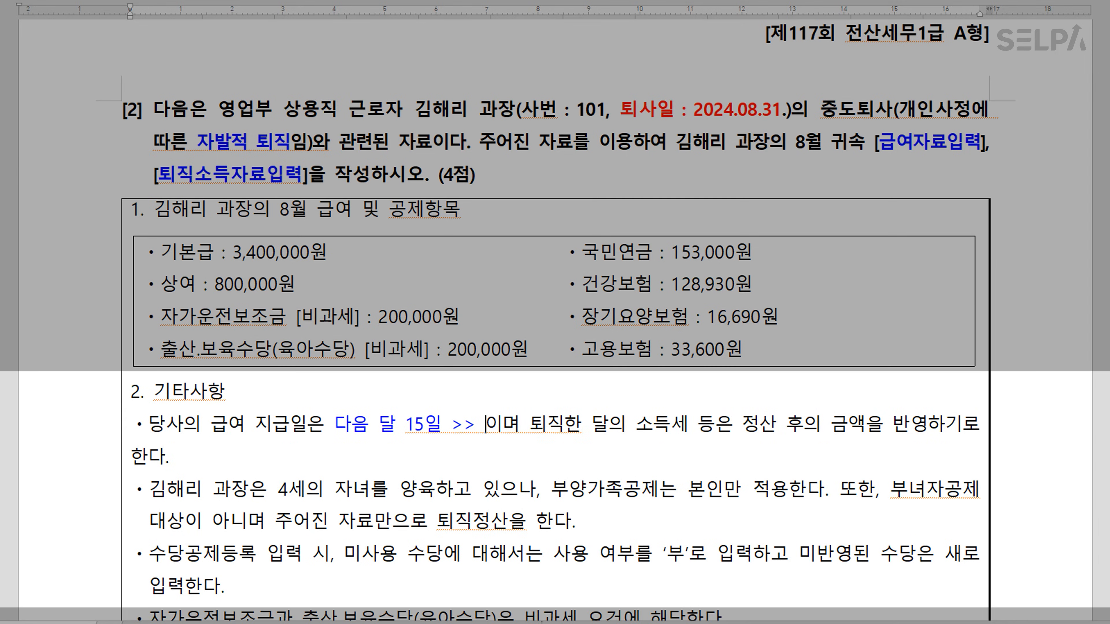
{"action": "type", "text": "9월"}
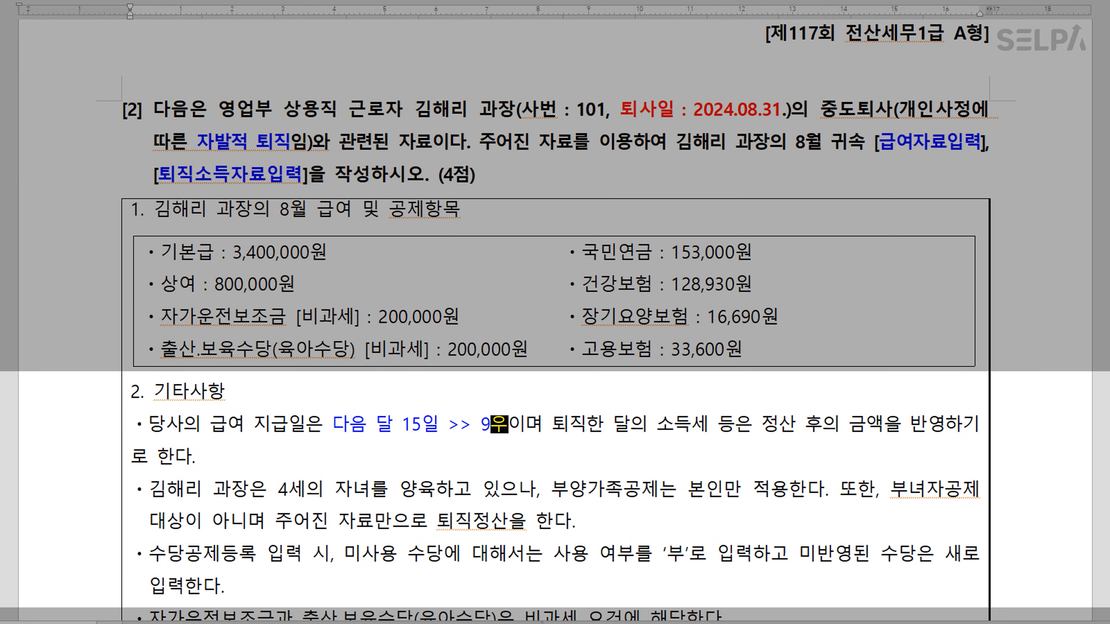
{"action": "type", "text": "15"}
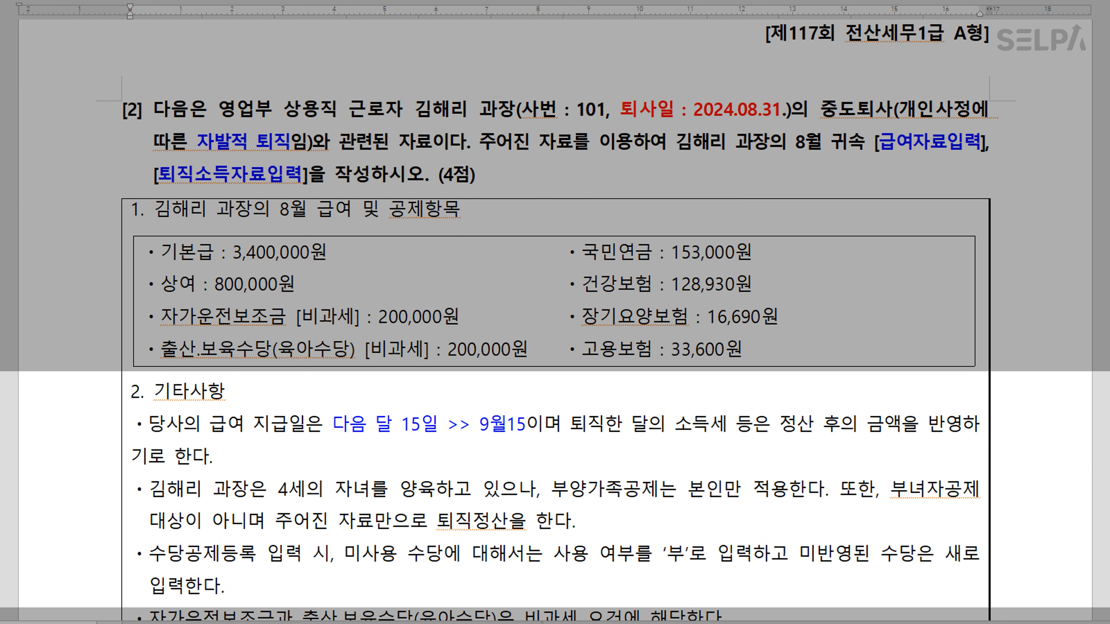
{"action": "type", "text": "일"}
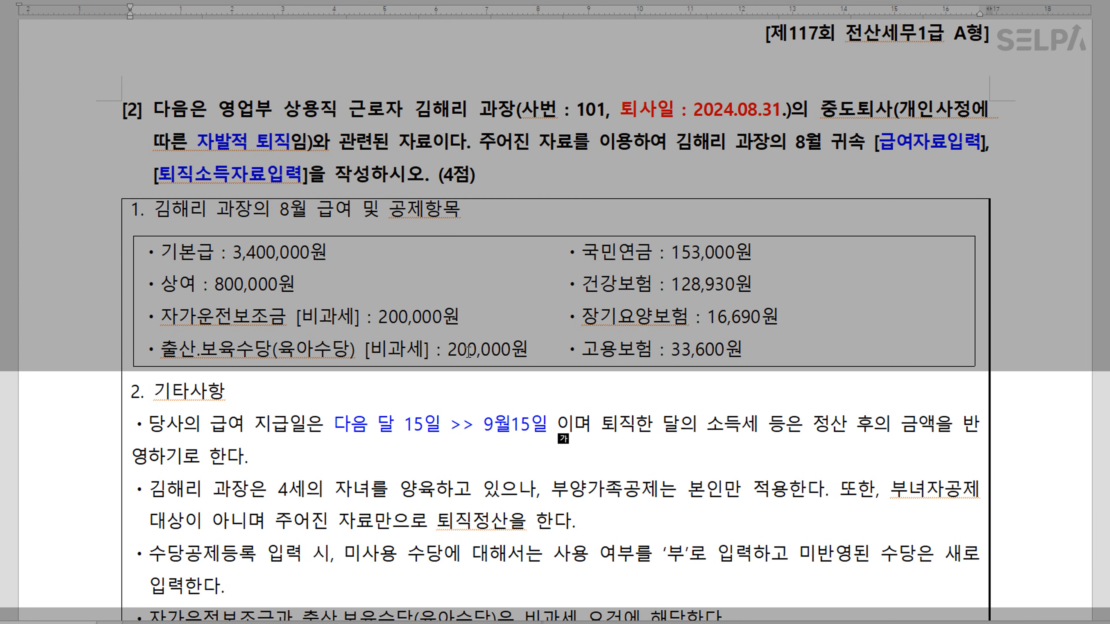
Colour the phrase '부'로 입력 blue
{"action": "scroll", "coordinate": [545, 500], "scroll_direction": "down", "scroll_amount": 2}
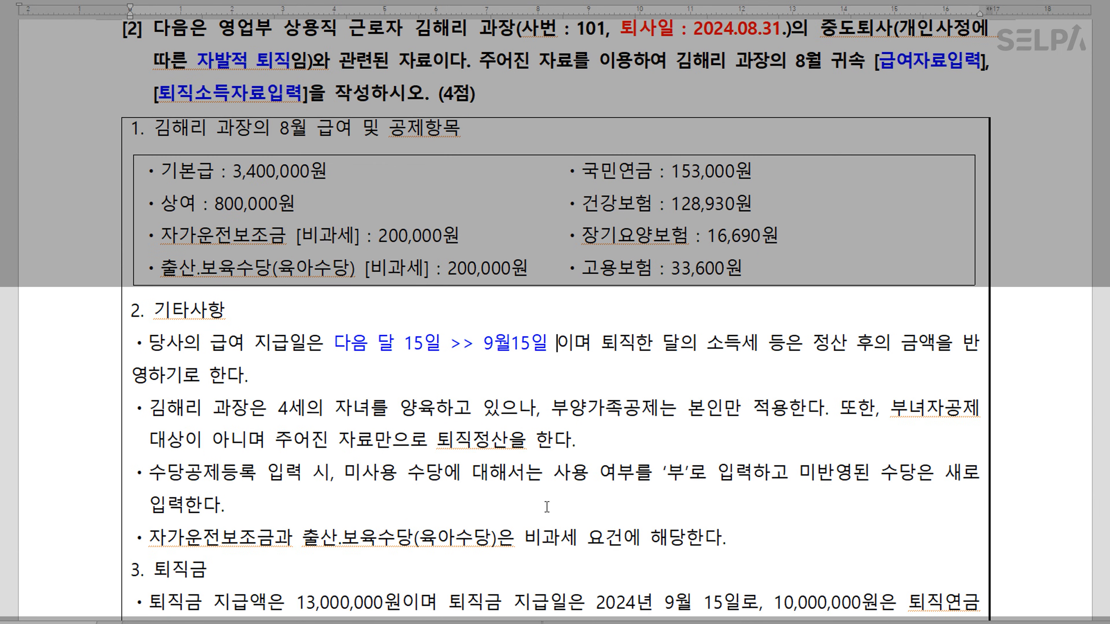
{"action": "key", "text": "ctrl"}
{"action": "left_click_drag", "start_coordinate": [663, 476], "coordinate": [754, 474]}
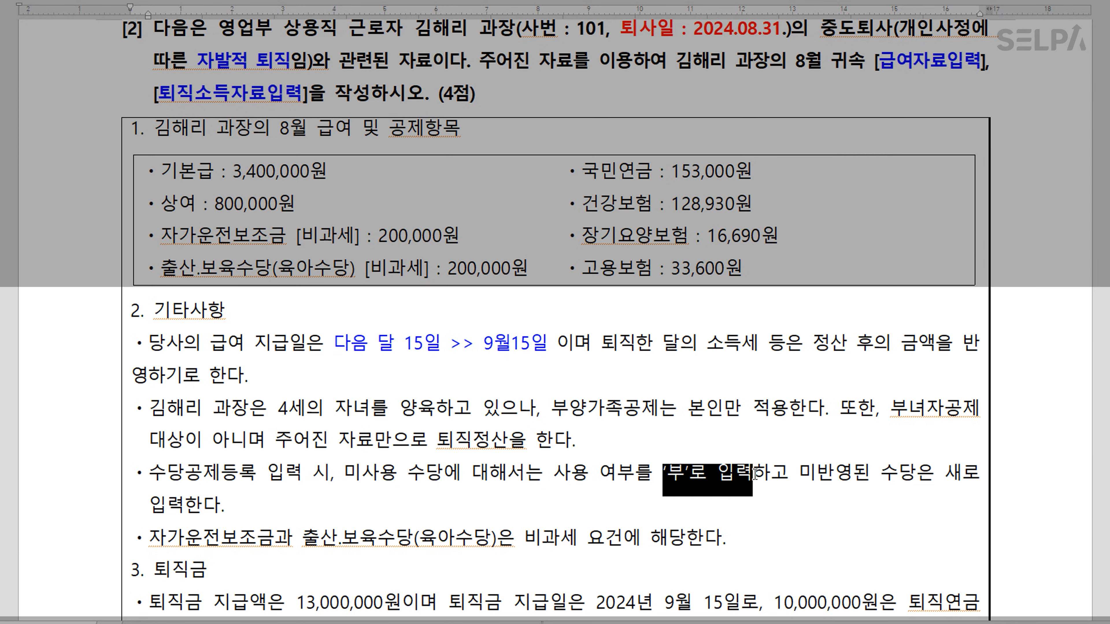
{"action": "key", "text": "ctrl+m"}
{"action": "key", "text": "b"}
{"action": "left_click", "coordinate": [757, 514]}
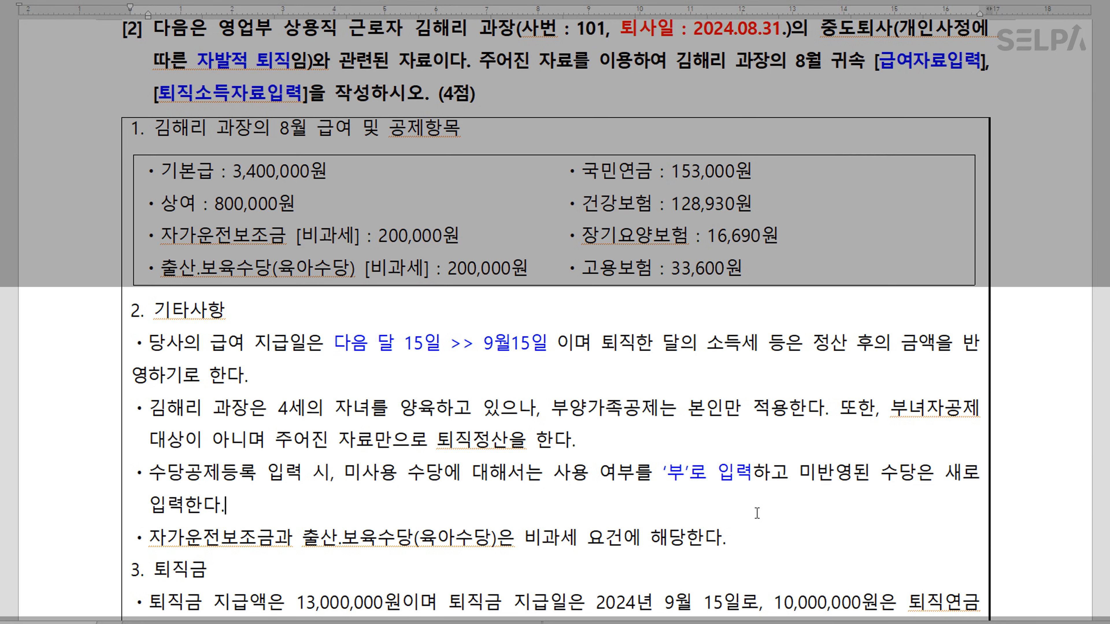
Colour the severance amount 13,000,000원 and date 2024년 9월 15일 red
{"action": "scroll", "coordinate": [634, 536], "scroll_direction": "down", "scroll_amount": 3}
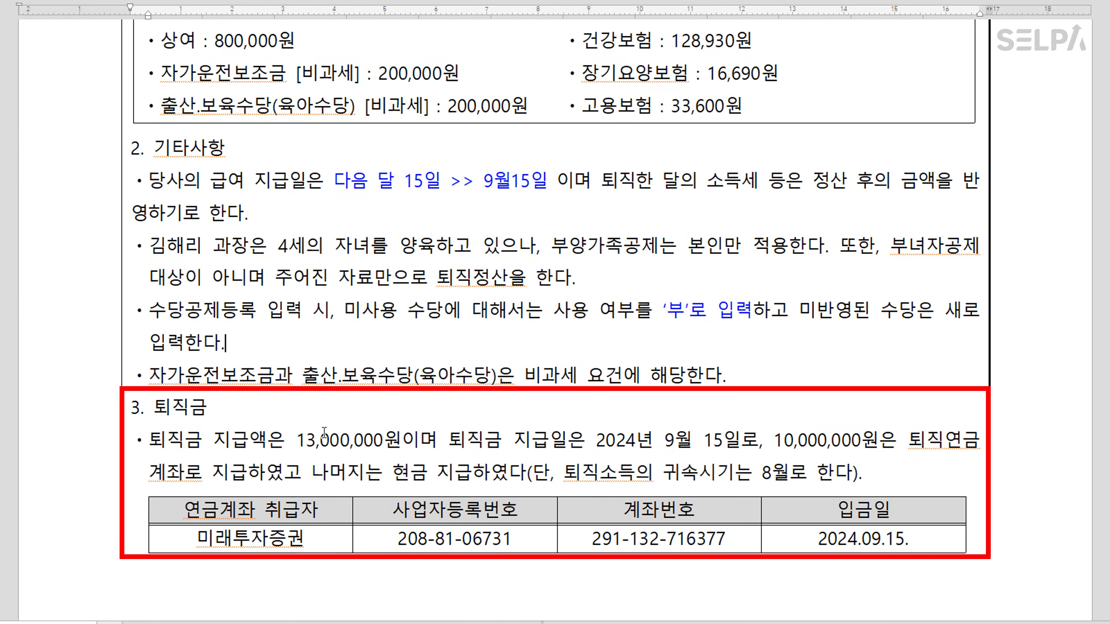
{"action": "left_click_drag", "start_coordinate": [295, 438], "coordinate": [395, 444]}
{"action": "key", "text": "ctrl+m"}
{"action": "key", "text": "r"}
{"action": "left_click_drag", "start_coordinate": [595, 441], "coordinate": [735, 442]}
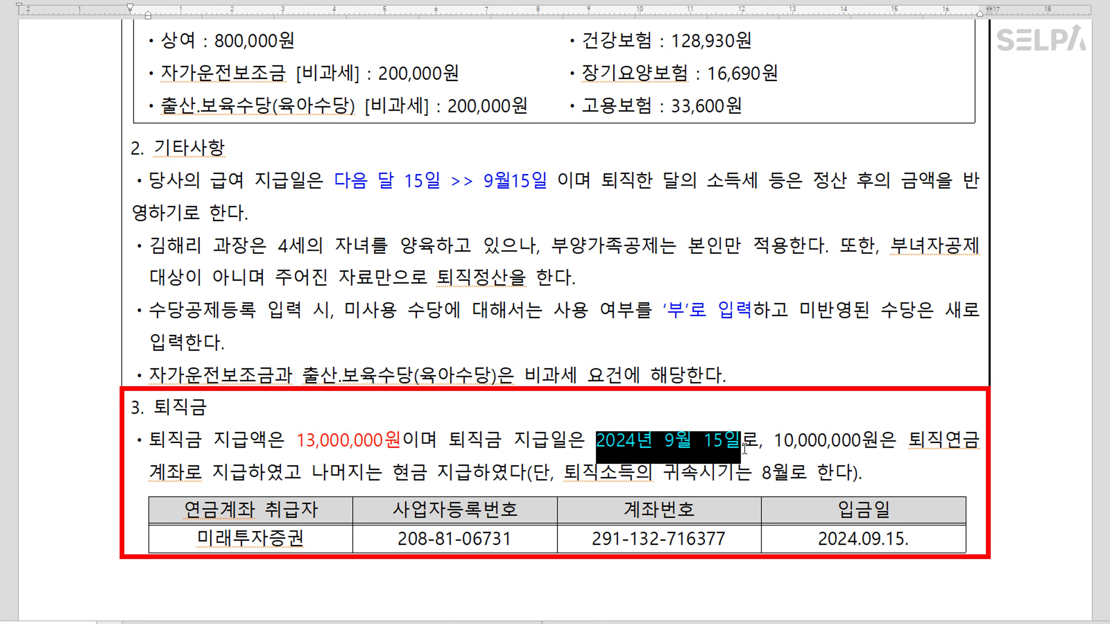
{"action": "left_click", "coordinate": [773, 441]}
Colour the 10,000,000원 pension-account payment phrase and 현금 지급 blue
{"action": "left_click_drag", "start_coordinate": [774, 442], "coordinate": [253, 466]}
{"action": "key", "text": "ctrl+m"}
{"action": "key", "text": "b"}
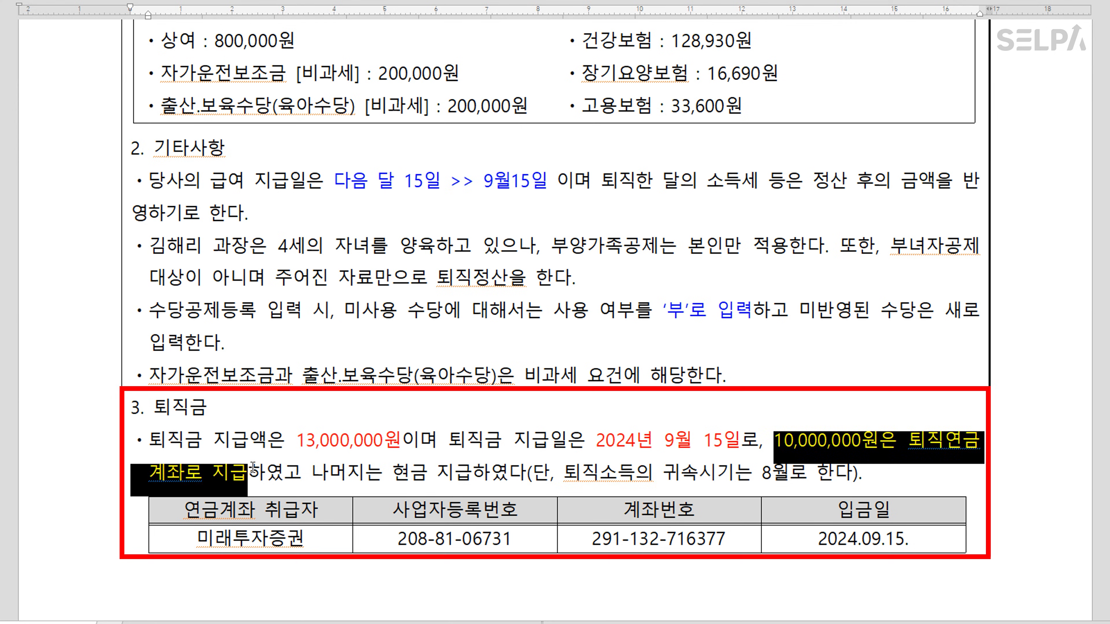
{"action": "left_click", "coordinate": [416, 481]}
{"action": "left_click_drag", "start_coordinate": [389, 477], "coordinate": [474, 478]}
{"action": "key", "text": "ctrl+m"}
{"action": "key", "text": "b"}
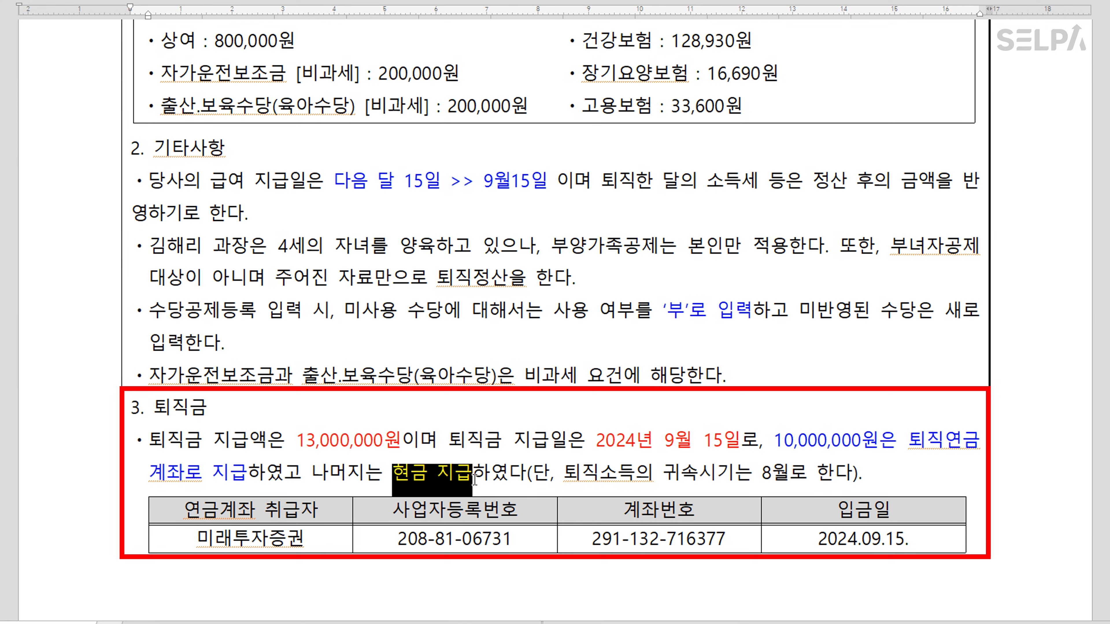
{"action": "left_click", "coordinate": [472, 475]}
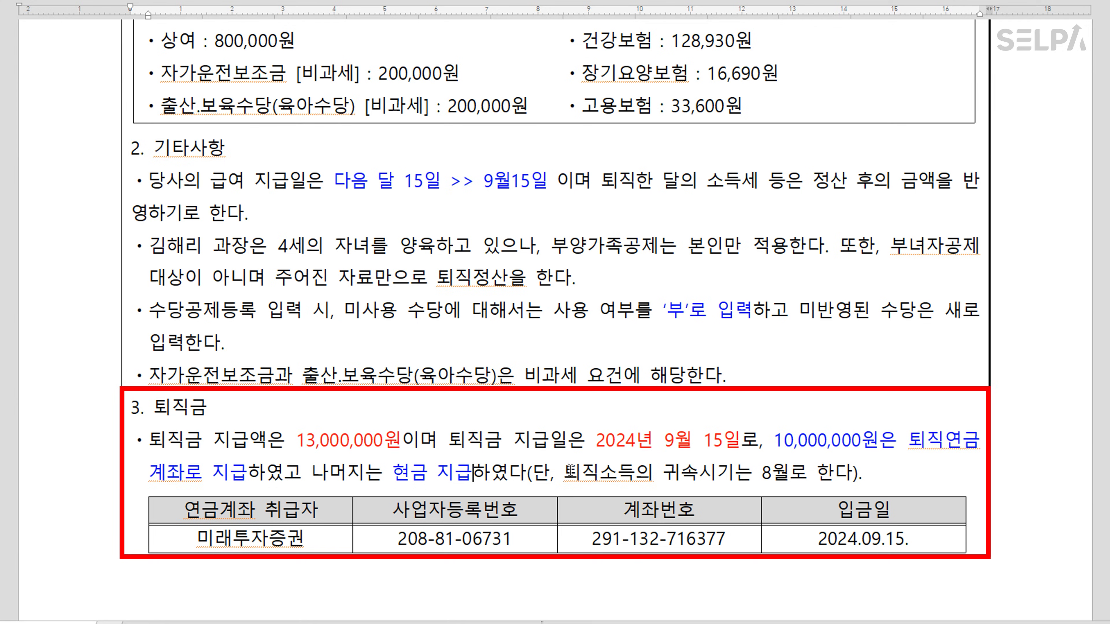
{"action": "left_click_drag", "start_coordinate": [663, 472], "coordinate": [786, 471]}
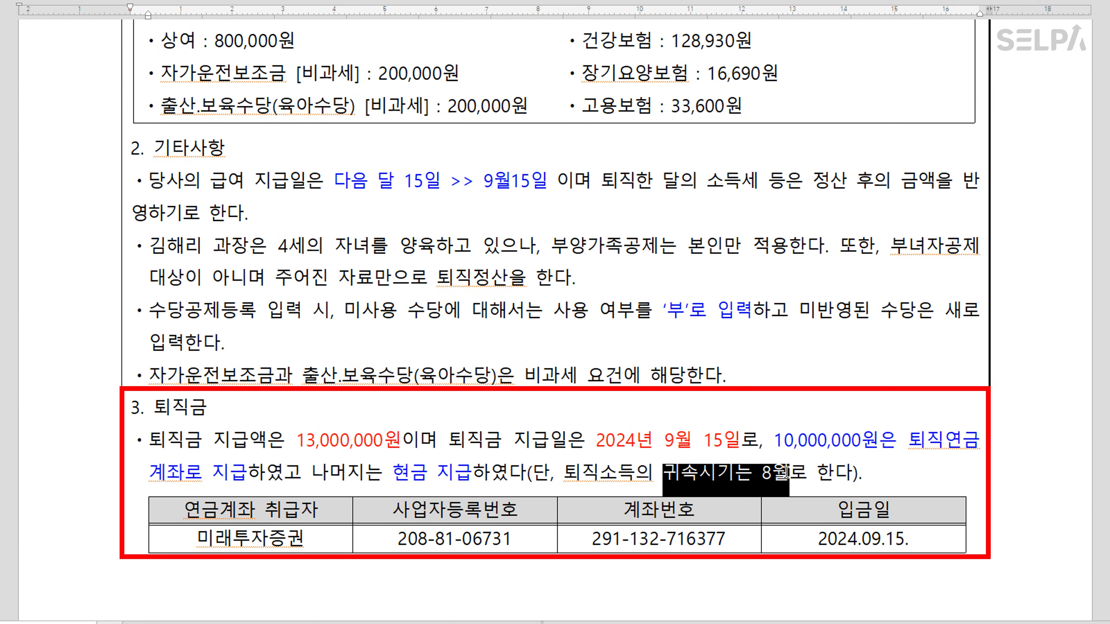
{"action": "left_click", "coordinate": [815, 476]}
{"action": "scroll", "coordinate": [625, 330], "scroll_direction": "up", "scroll_amount": 3}
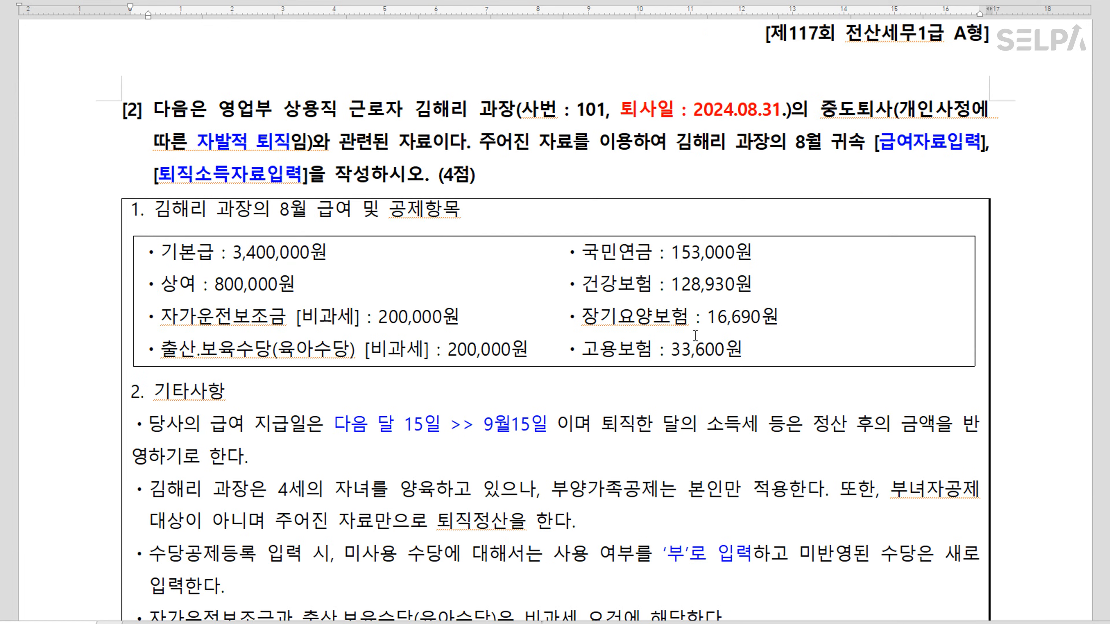
{"action": "key", "text": "alt+Tab"}
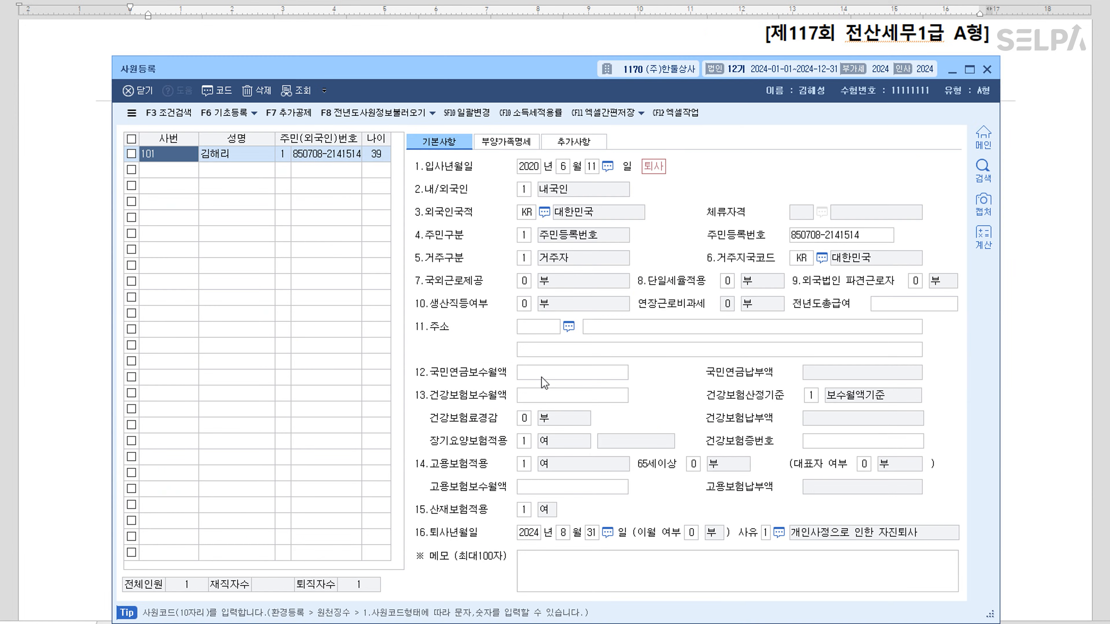
{"action": "left_click", "coordinate": [228, 154]}
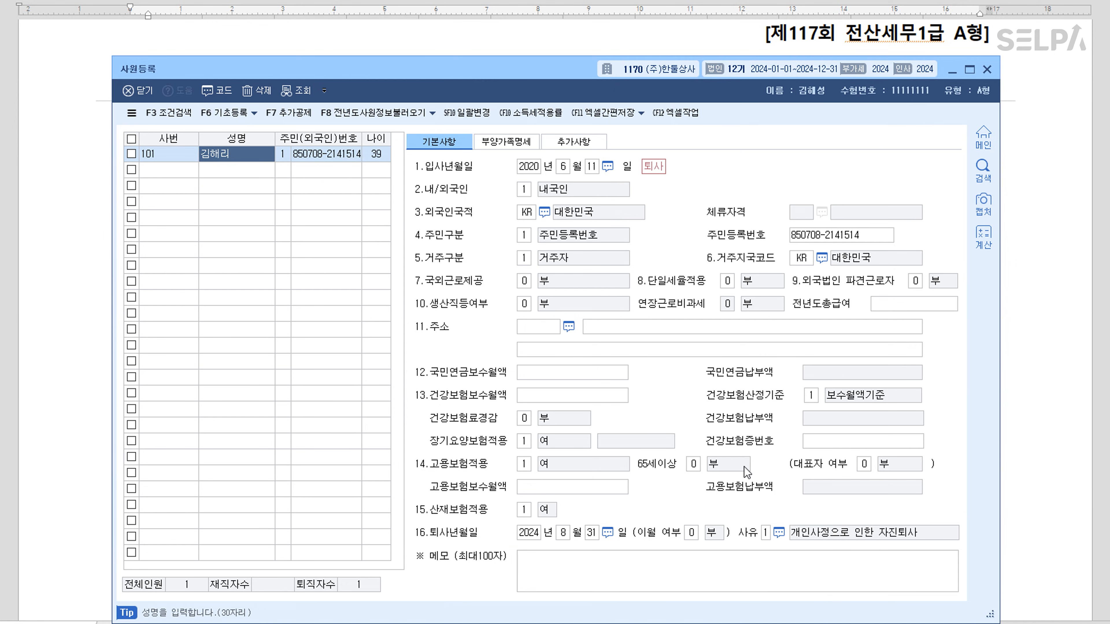
{"action": "key", "text": "alt+Tab"}
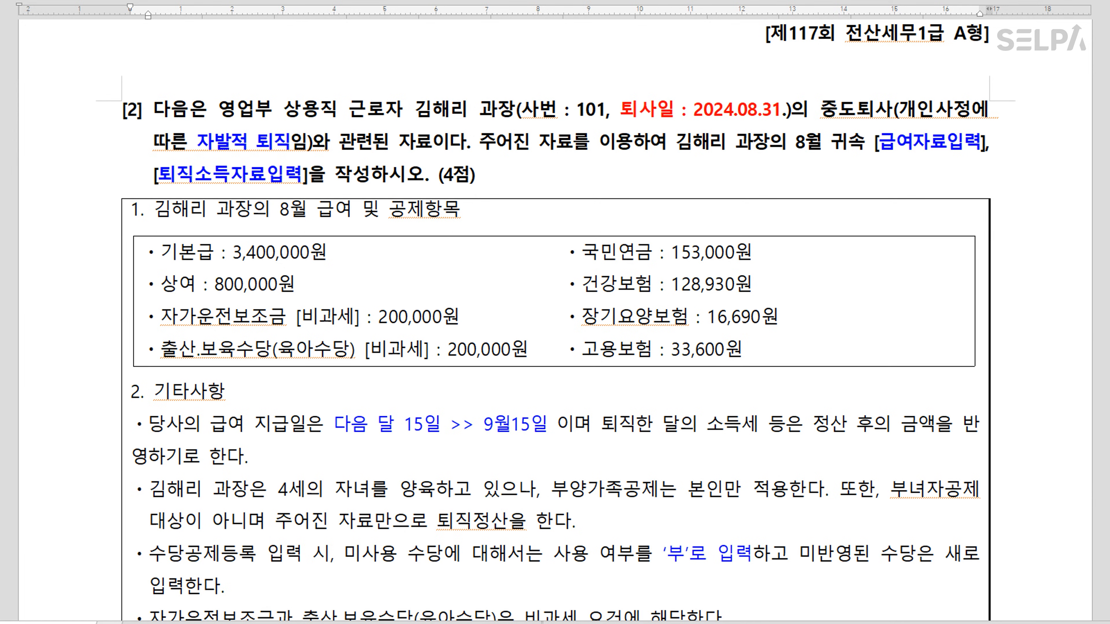
Return to 급여자료입력 and open 수당공제등록 with F4
{"action": "left_click", "coordinate": [813, 608]}
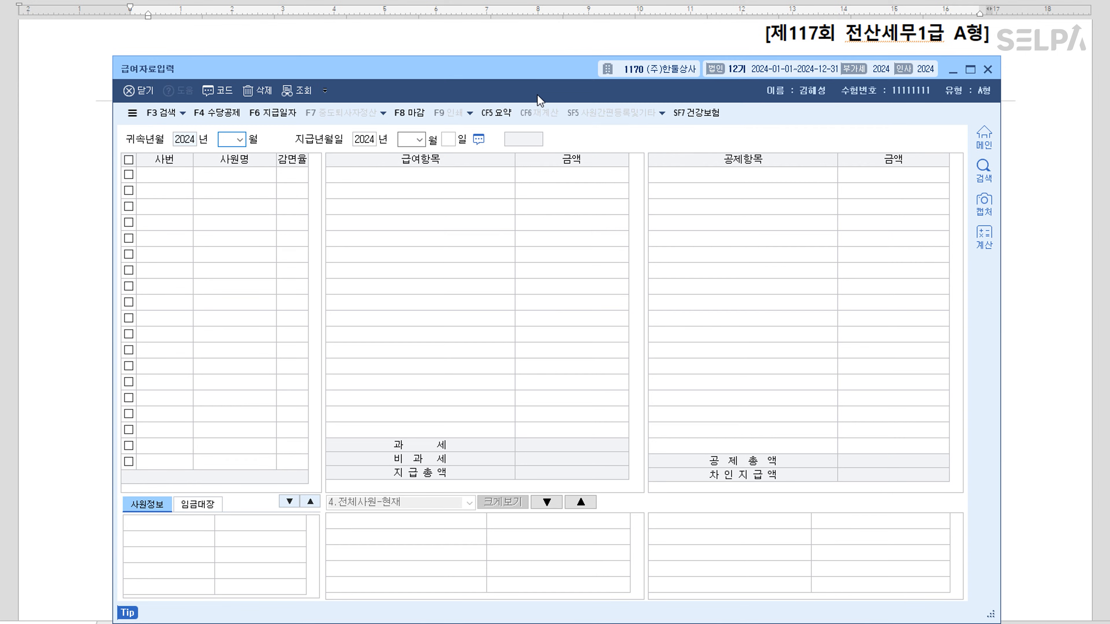
{"action": "left_click_drag", "start_coordinate": [523, 72], "coordinate": [528, 277]}
{"action": "scroll", "coordinate": [636, 207], "scroll_direction": "down", "scroll_amount": 1}
{"action": "scroll", "coordinate": [636, 207], "scroll_direction": "down", "scroll_amount": 2}
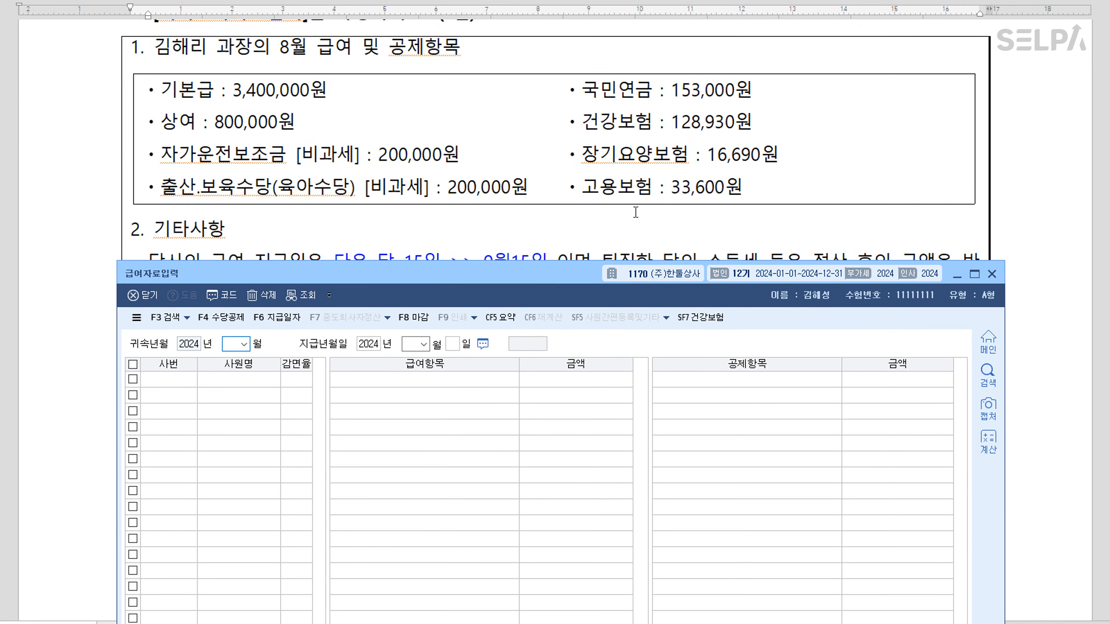
{"action": "key", "text": "F4"}
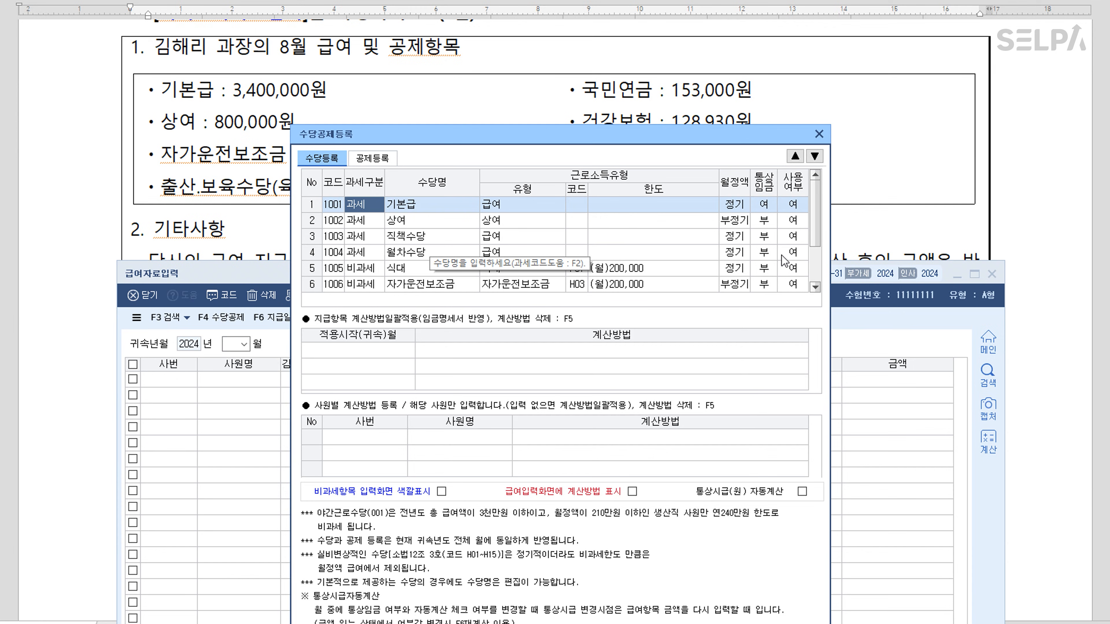
Mark 직책수당, 월차수당, 식대 and 야간근로수당 as unused, keeping 자가운전보조금 in use
{"action": "left_click", "coordinate": [792, 237]}
{"action": "left_click", "coordinate": [758, 232]}
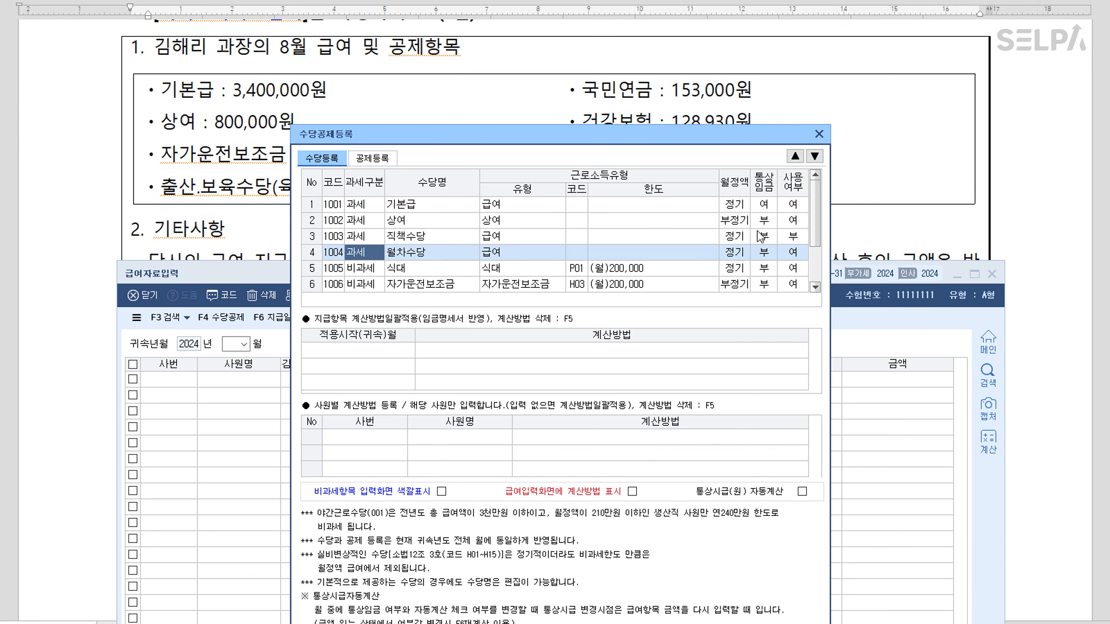
{"action": "left_click", "coordinate": [792, 254]}
{"action": "left_click", "coordinate": [764, 258]}
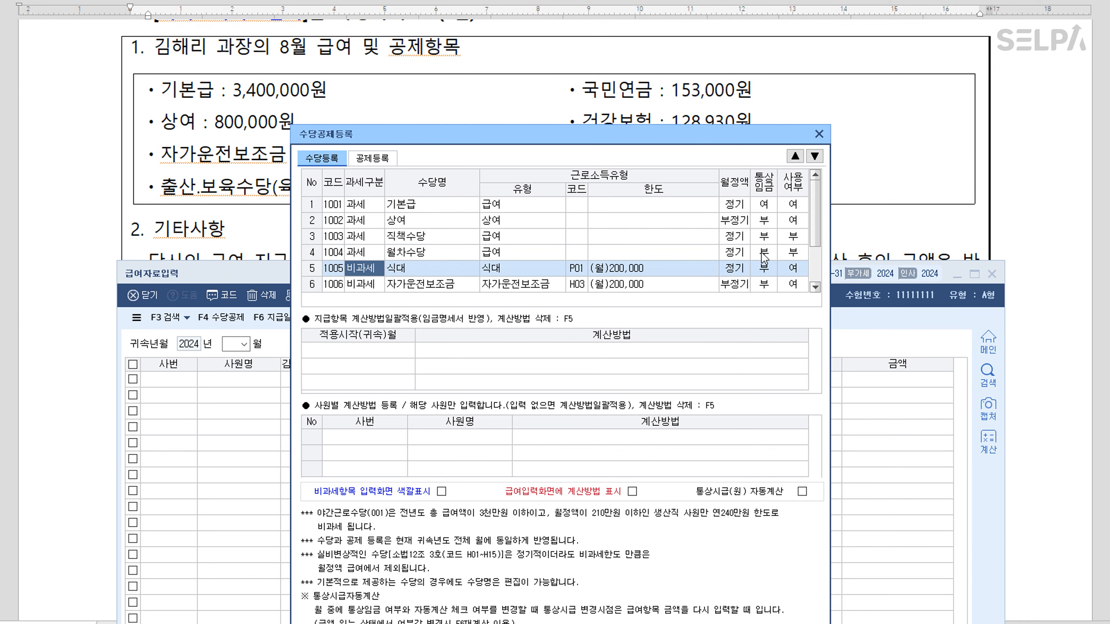
{"action": "left_click", "coordinate": [791, 267]}
{"action": "left_click", "coordinate": [769, 267]}
{"action": "left_click", "coordinate": [815, 288]}
{"action": "left_click", "coordinate": [815, 287]}
{"action": "left_click", "coordinate": [793, 268]}
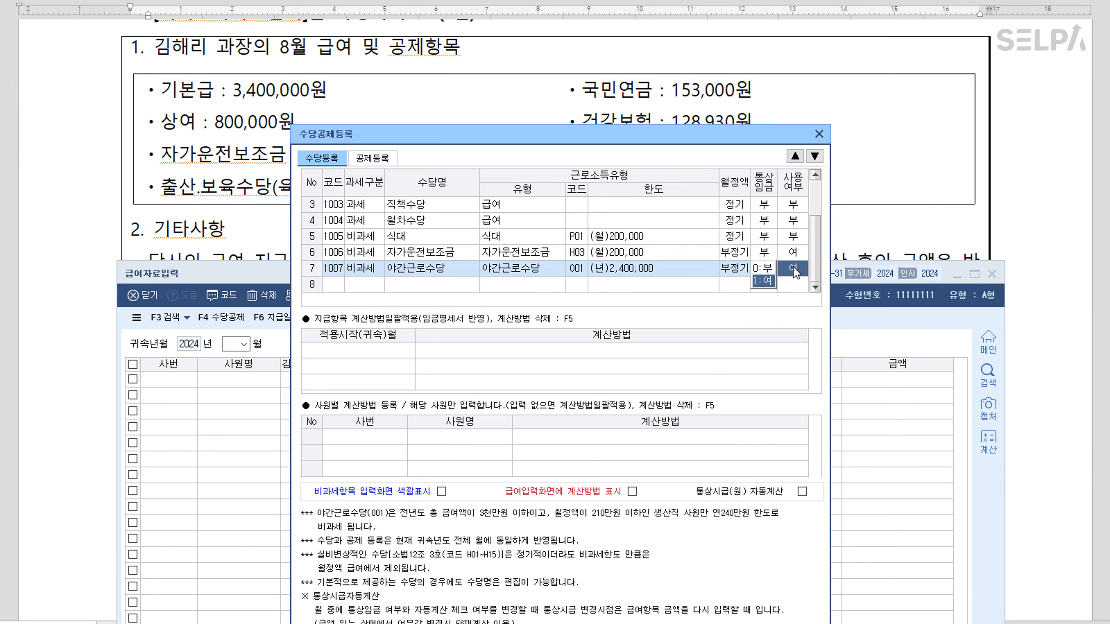
Add 출산.보육수당 as a 비과세 allowance with code Q01, then return to payroll entry
{"action": "left_click", "coordinate": [775, 269]}
{"action": "left_click", "coordinate": [400, 279]}
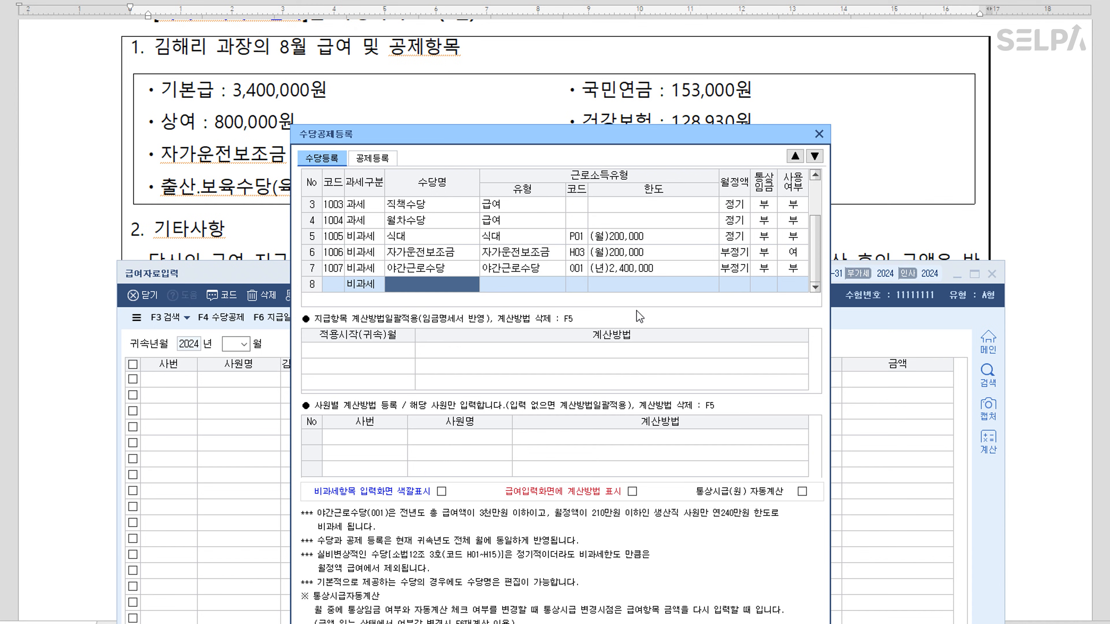
{"action": "key", "text": "F2"}
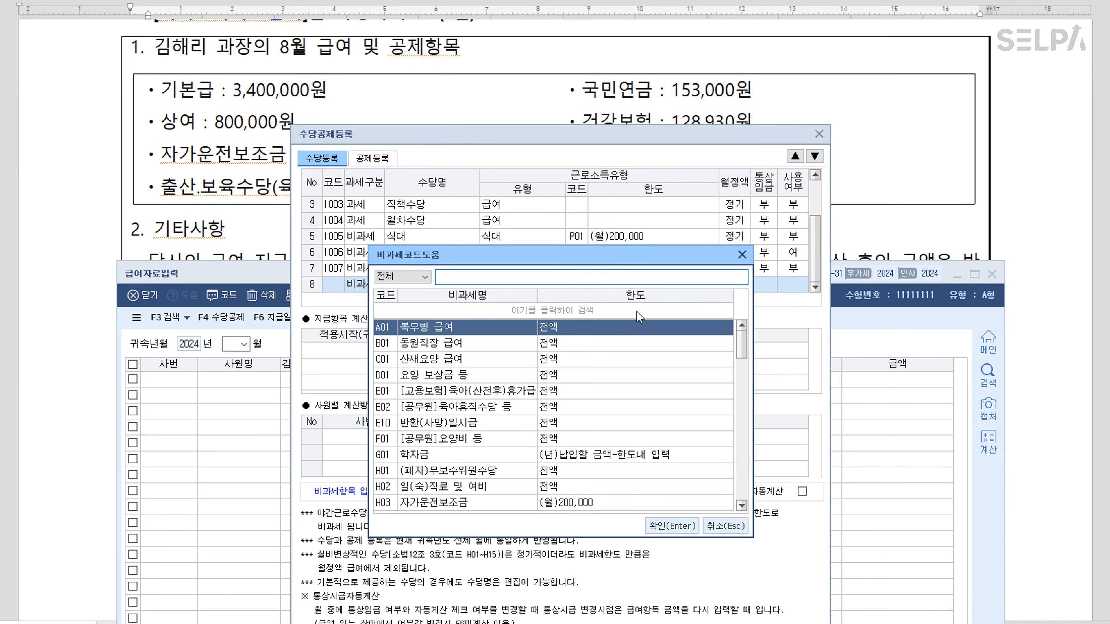
{"action": "type", "text": "출산"}
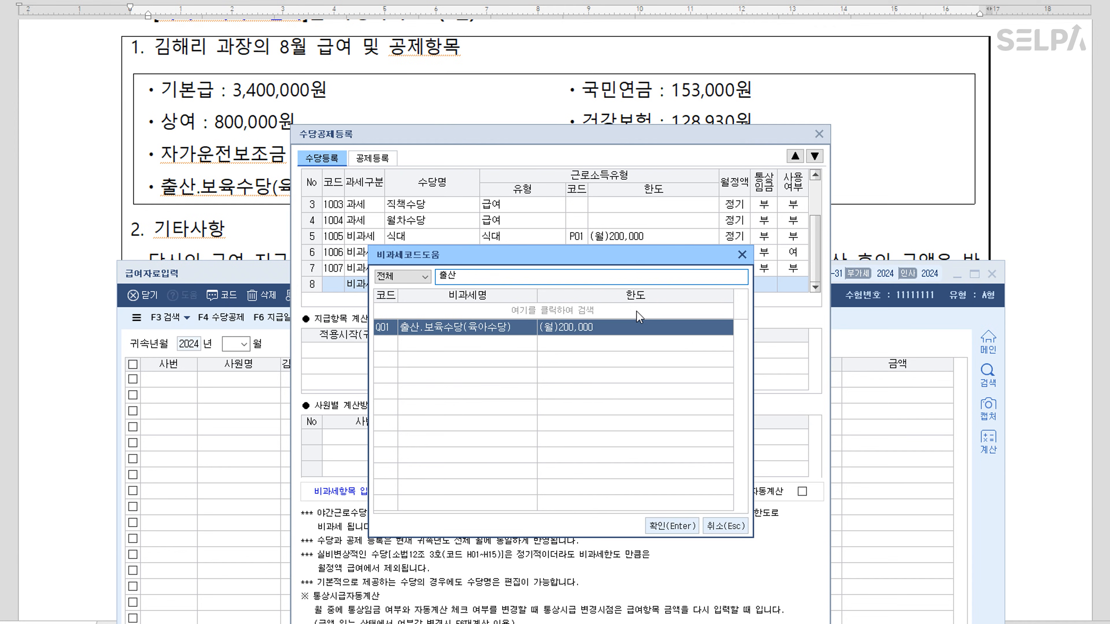
{"action": "key", "text": "Return"}
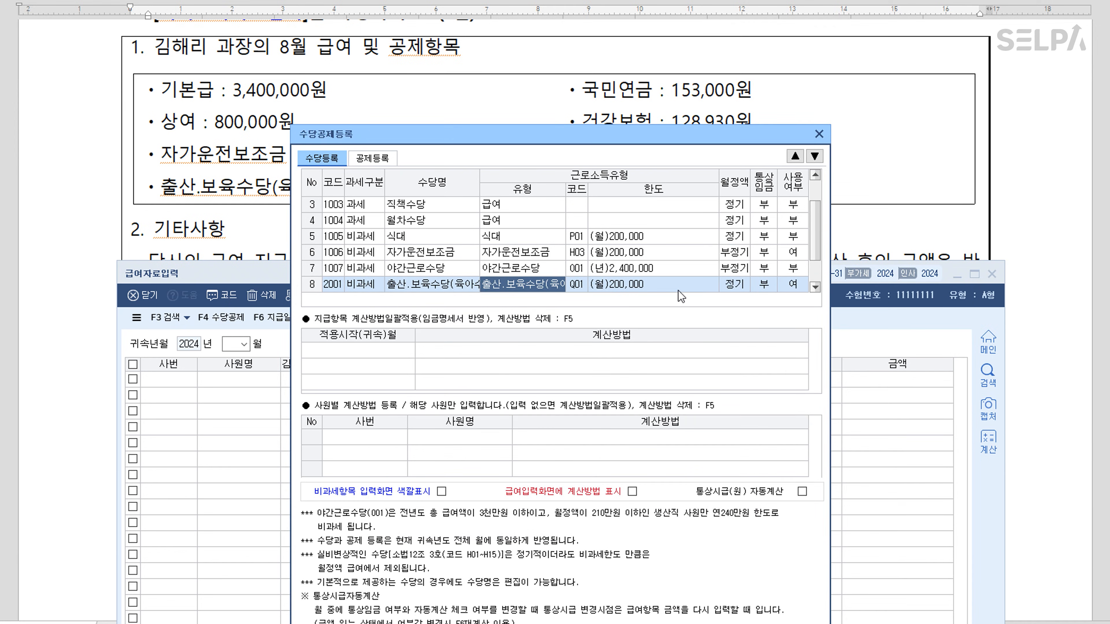
{"action": "scroll", "coordinate": [669, 286], "scroll_direction": "down", "scroll_amount": 1}
{"action": "left_click", "coordinate": [514, 287]}
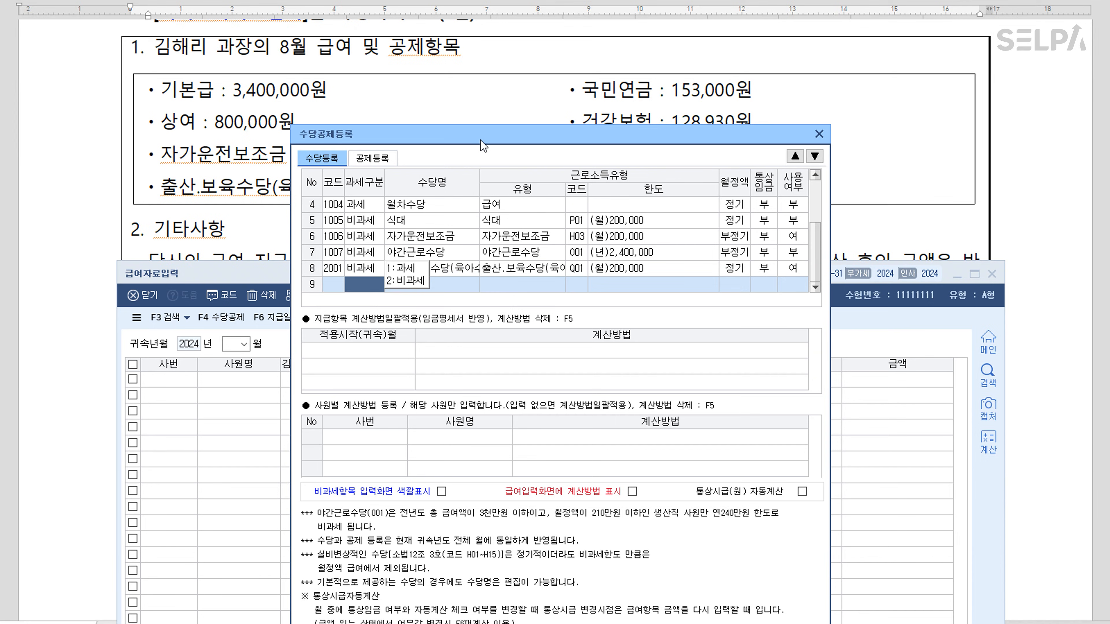
{"action": "left_click", "coordinate": [687, 621]}
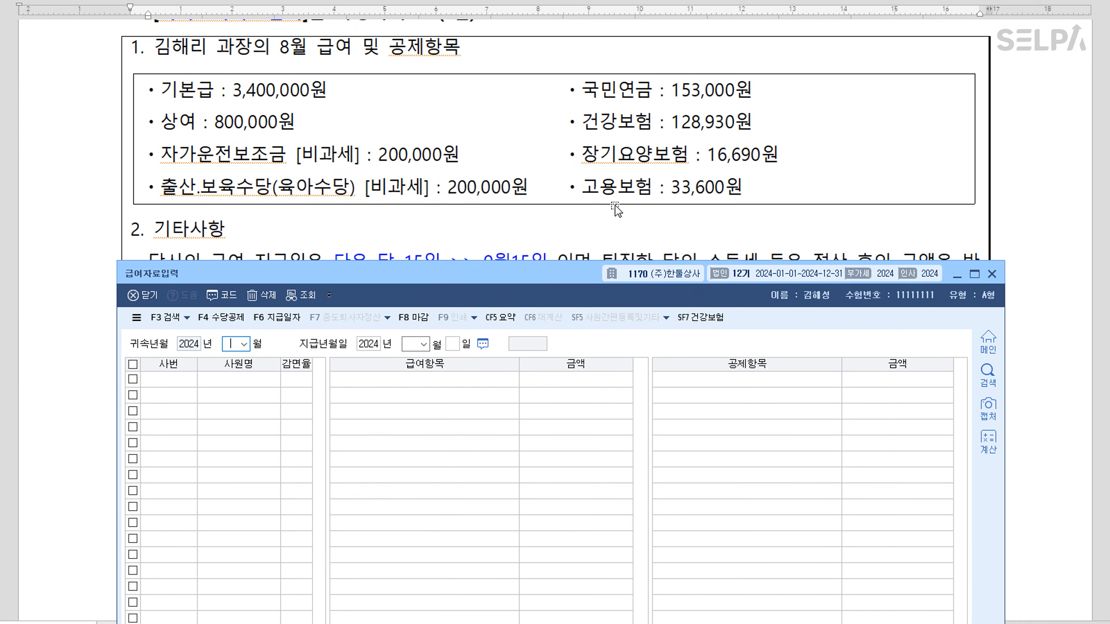
Set 귀속 month 08 and payment date 09/15, loading employee 101
{"action": "scroll", "coordinate": [616, 205], "scroll_direction": "down", "scroll_amount": 2}
{"action": "type", "text": "8"}
{"action": "key", "text": "Return"}
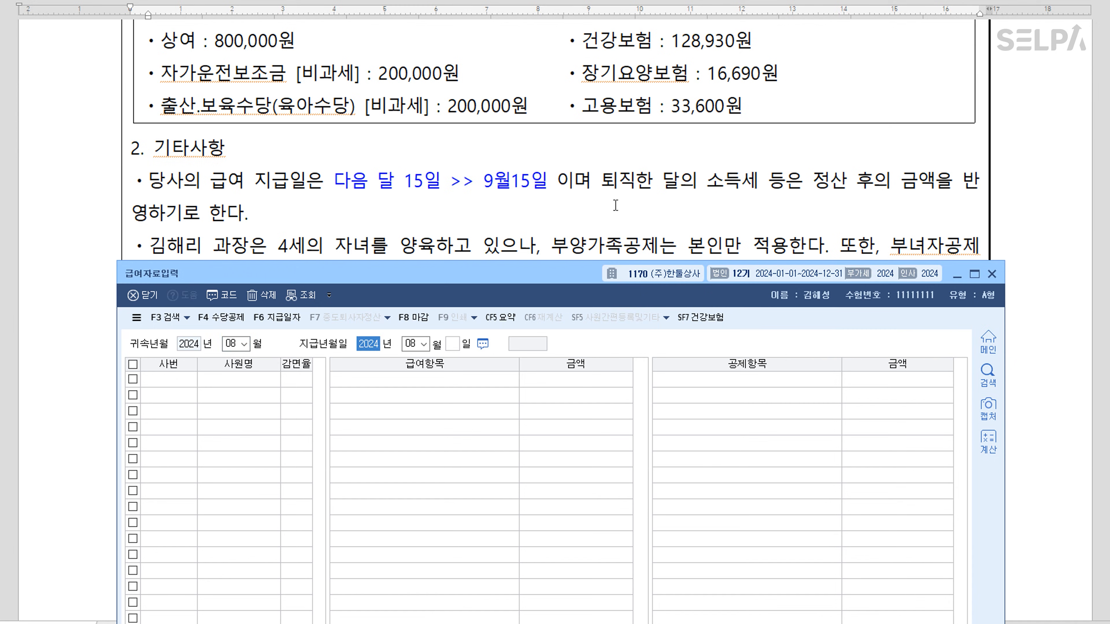
{"action": "key", "text": "Return"}
{"action": "type", "text": "09"}
{"action": "key", "text": "Return"}
{"action": "type", "text": "15"}
{"action": "key", "text": "Return"}
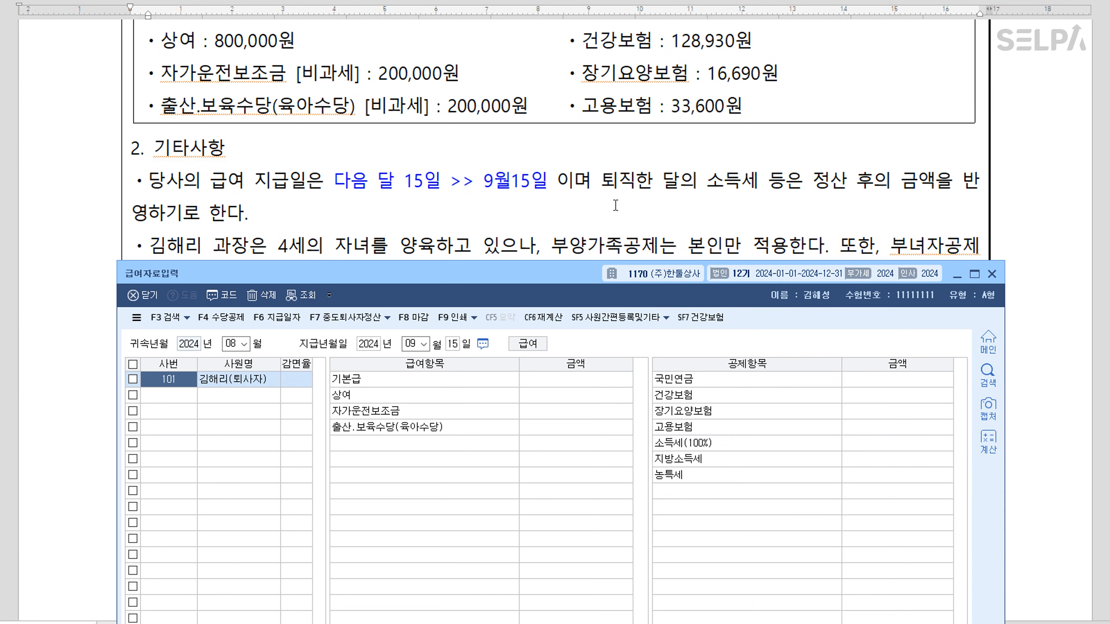
{"action": "key", "text": "Return"}
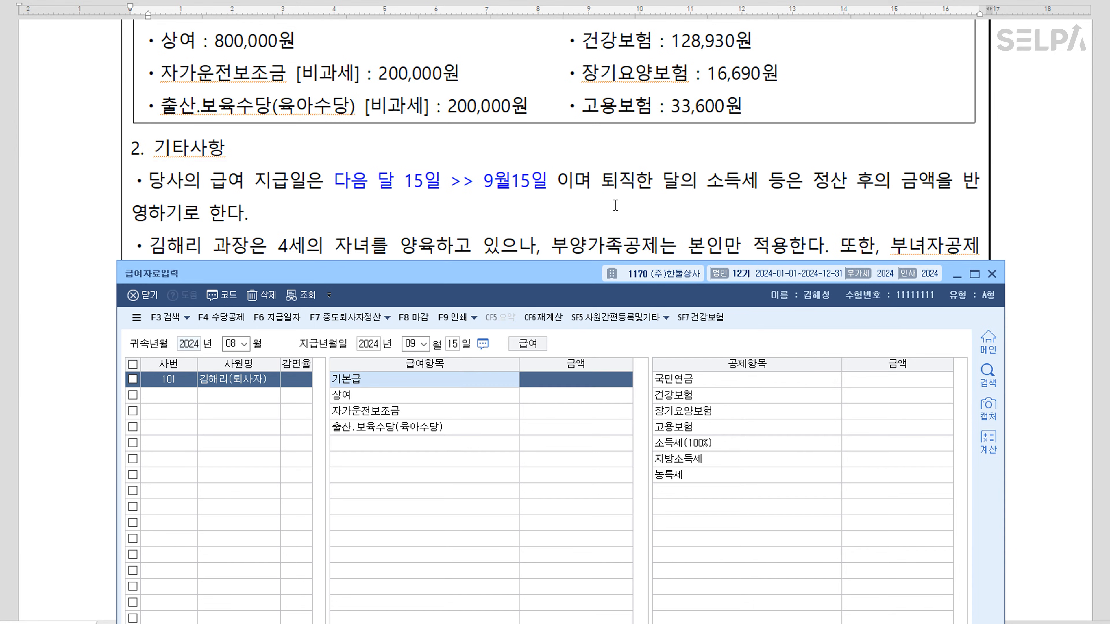
Enter 기본급 3,400,000, 상여 800,000, 자가운전보조금 200,000 and 출산.보육수당 200,000
{"action": "scroll", "coordinate": [611, 208], "scroll_direction": "up", "scroll_amount": 2}
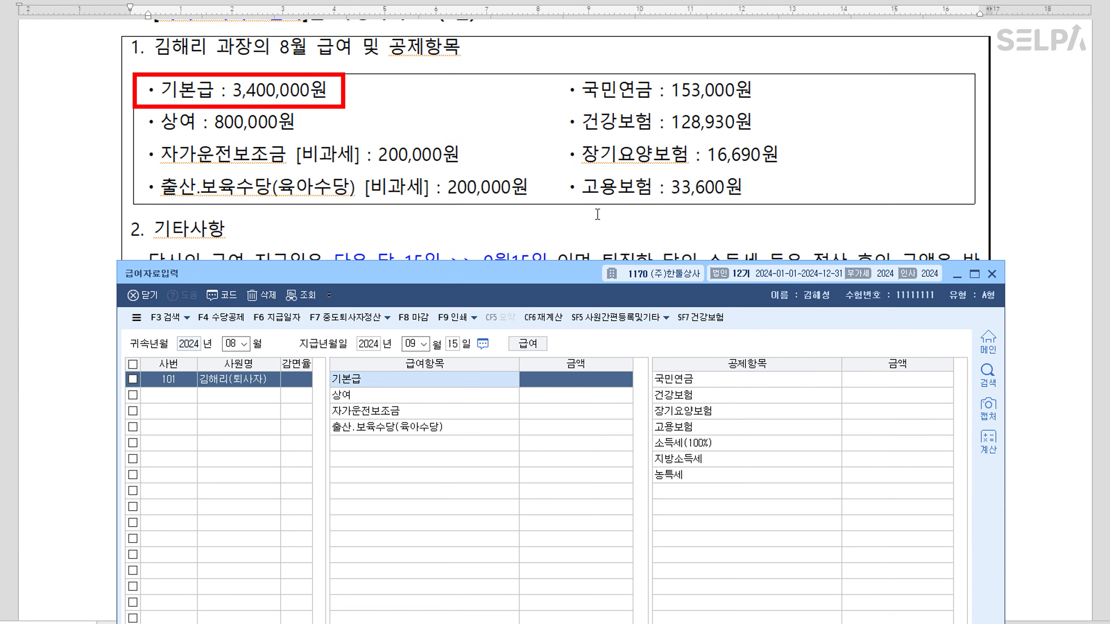
{"action": "type", "text": "3,400,000"}
{"action": "key", "text": "Return"}
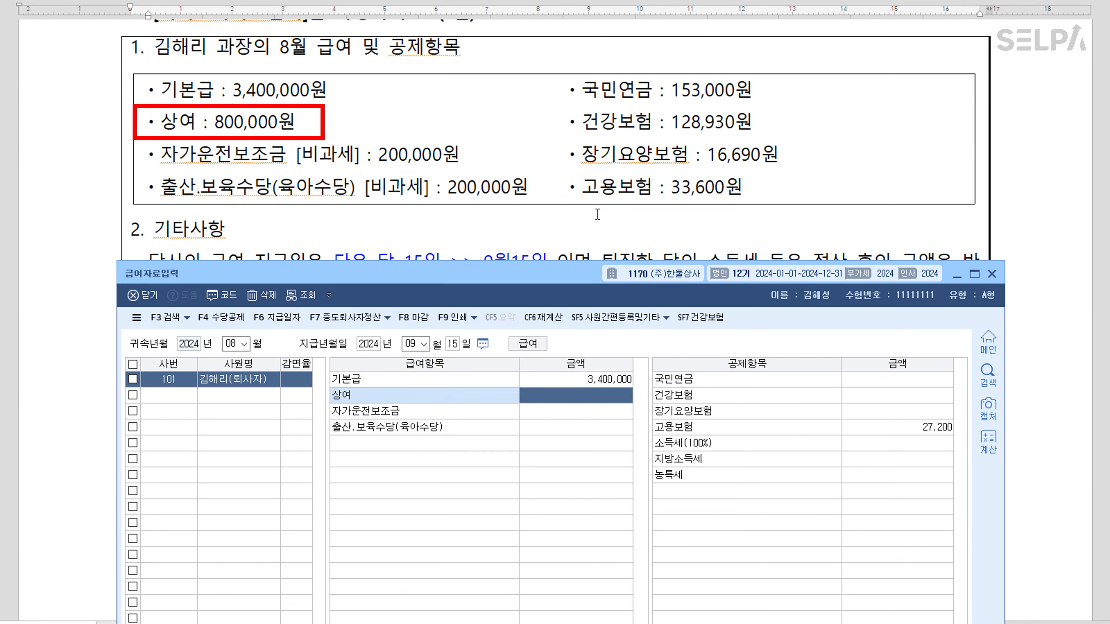
{"action": "type", "text": "800000"}
{"action": "key", "text": "Return"}
{"action": "type", "text": "2000000"}
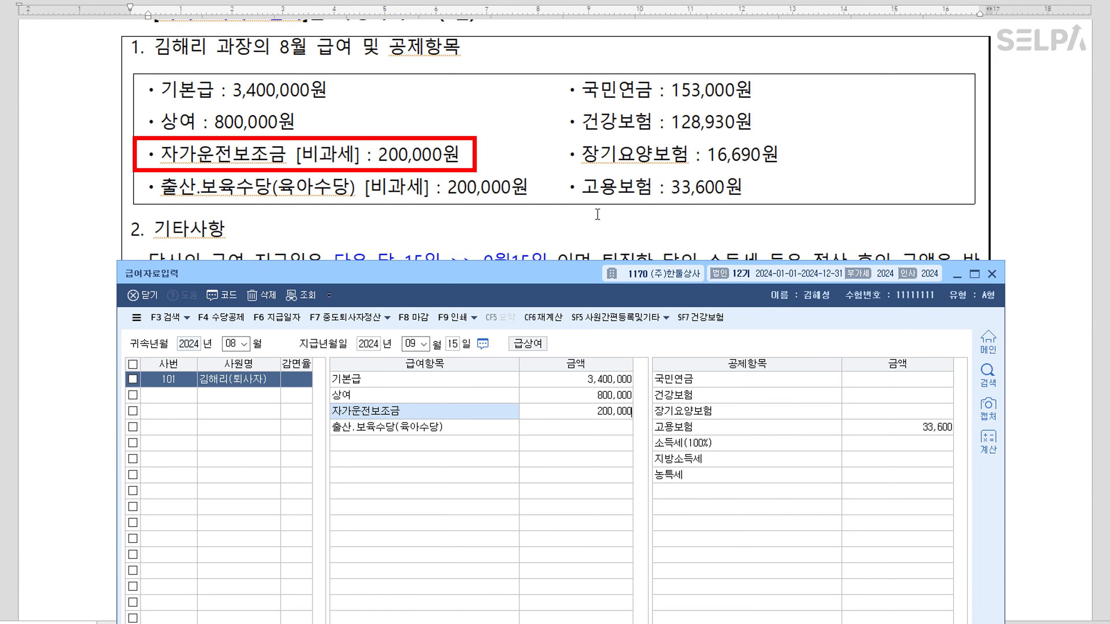
{"action": "key", "text": "Return"}
{"action": "type", "text": "200000"}
{"action": "key", "text": "Return"}
Enter 국민연금 153,000 and 건강보험 128,930, accept the other insurances, and open 중도퇴사 연말정산
{"action": "type", "text": "153,000"}
{"action": "key", "text": "Return"}
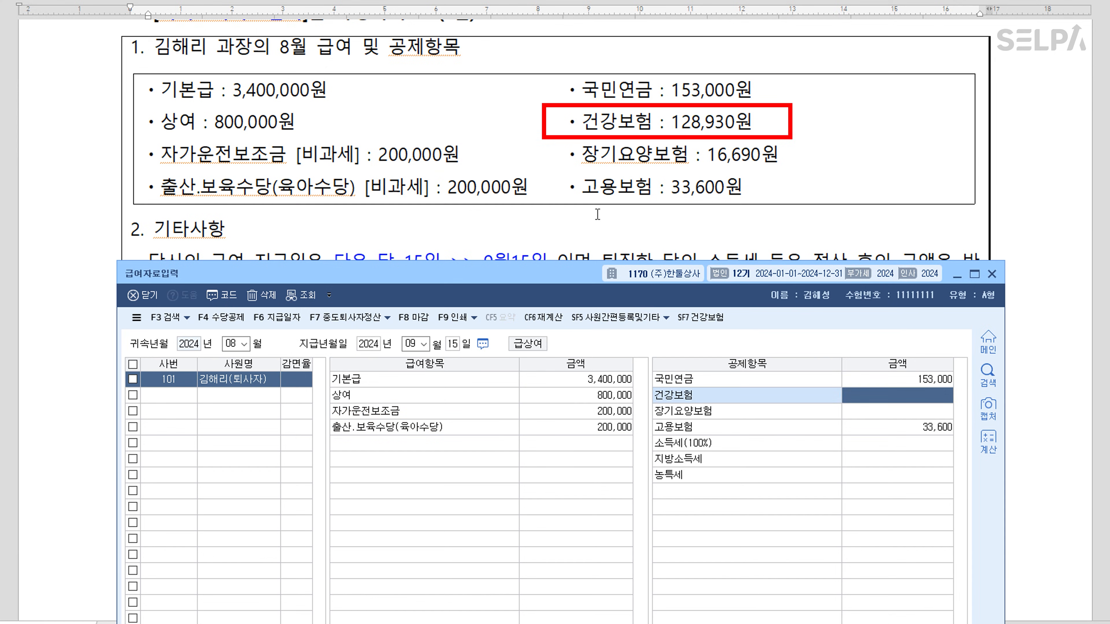
{"action": "type", "text": "128,930"}
{"action": "key", "text": "Return"}
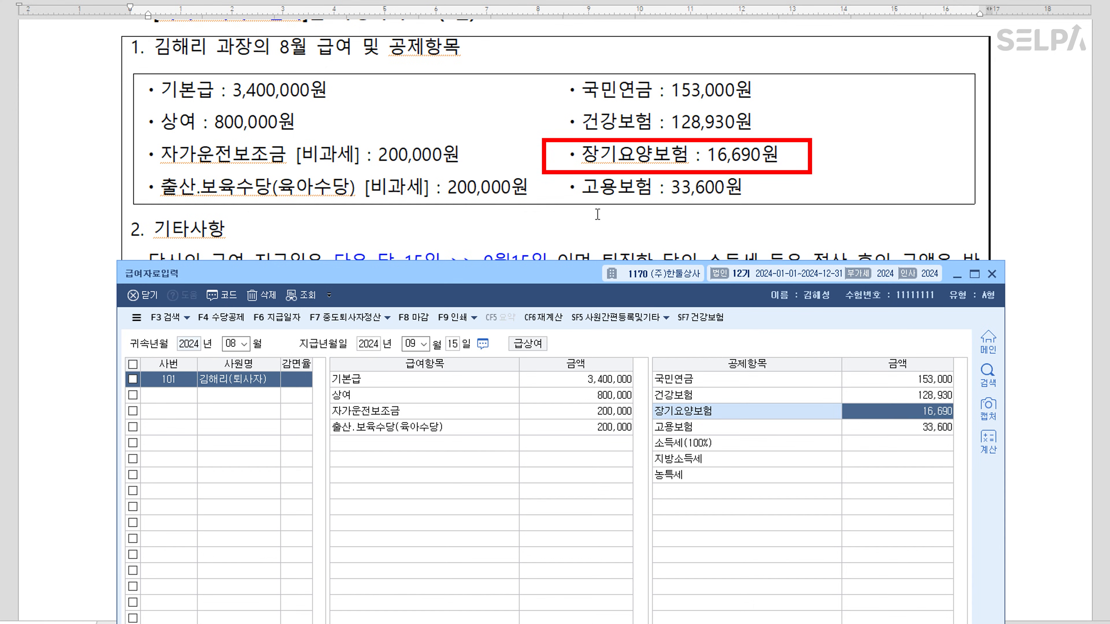
{"action": "key", "text": "Return"}
{"action": "key", "text": "Return"}
{"action": "key", "text": "F7"}
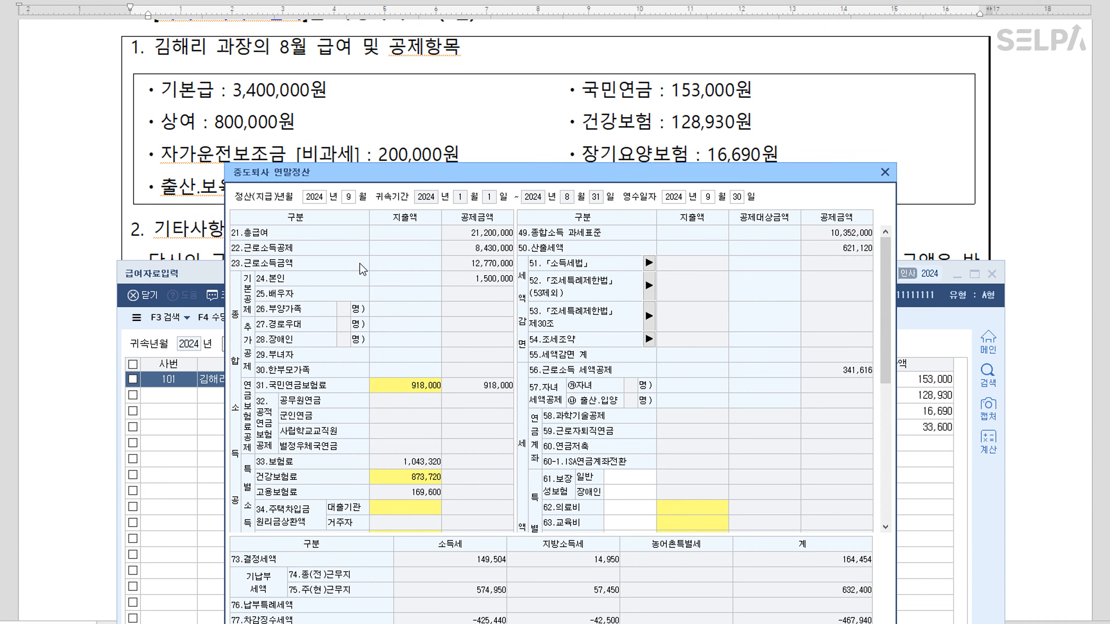
Check the exam document, then apply the 중도퇴사 연말정산 results to August pay with 급여반영
{"action": "left_click", "coordinate": [340, 251]}
{"action": "left_click", "coordinate": [999, 189]}
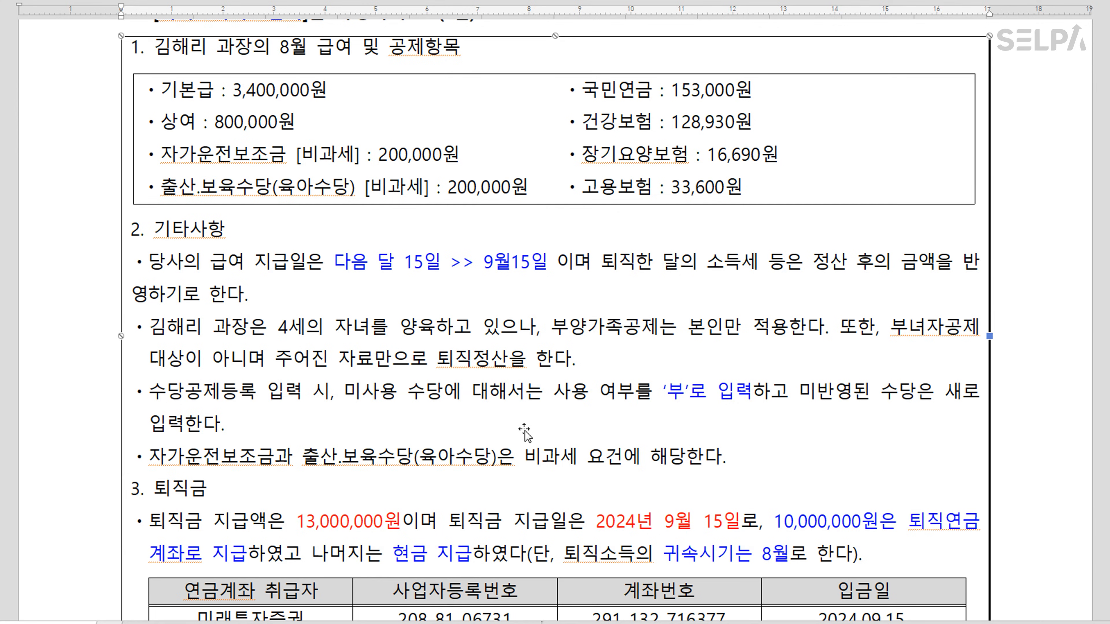
{"action": "scroll", "coordinate": [525, 430], "scroll_direction": "down", "scroll_amount": 2}
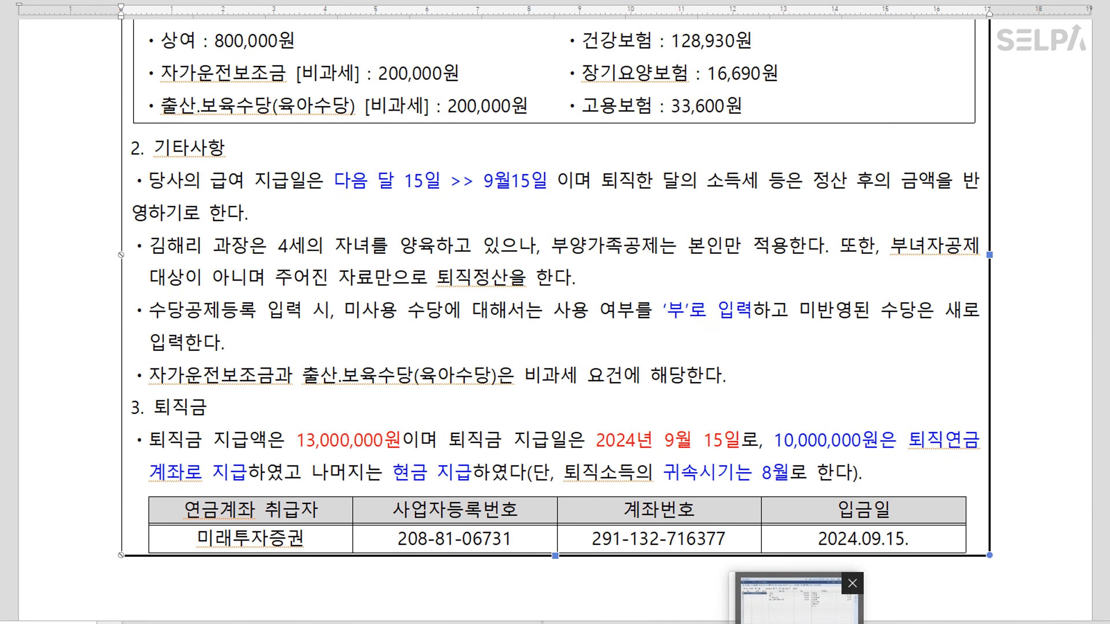
{"action": "left_click", "coordinate": [790, 619]}
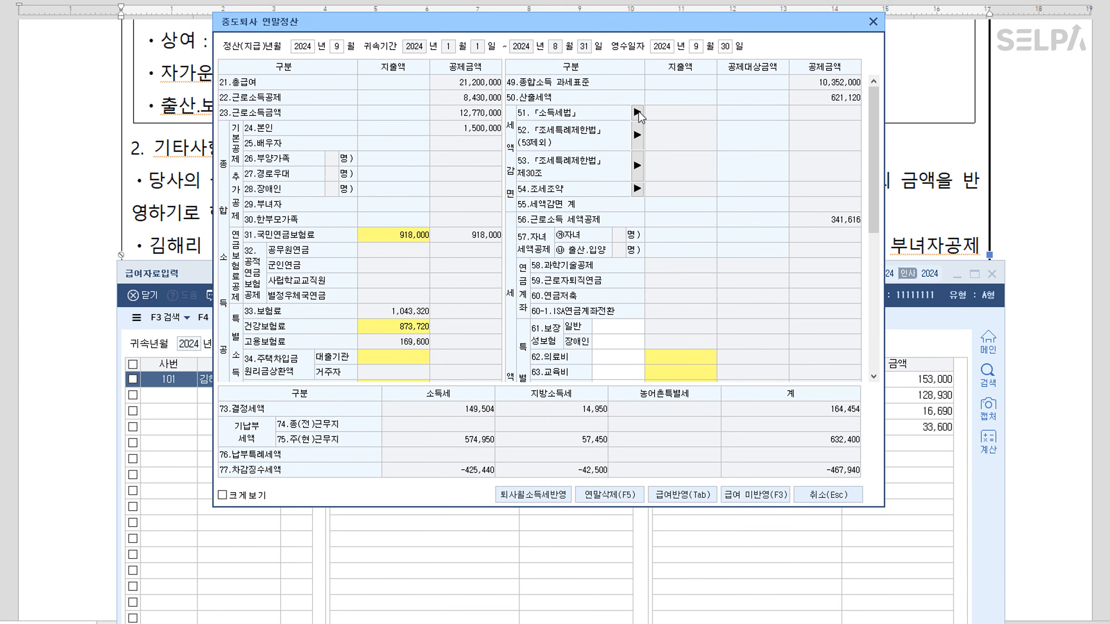
{"action": "left_click", "coordinate": [683, 496]}
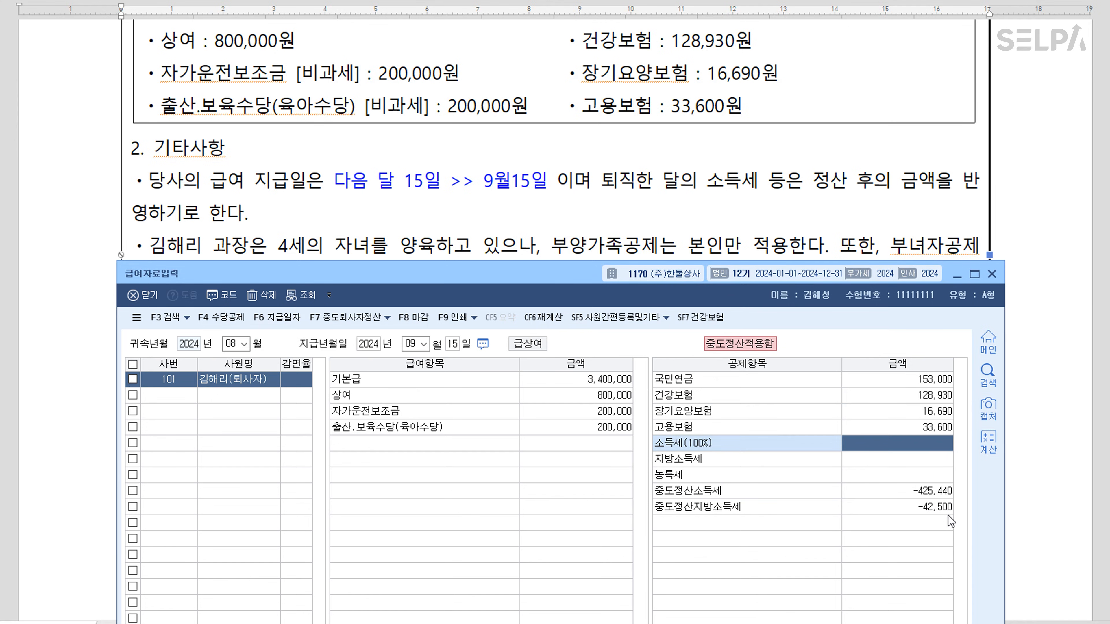
Review the payroll totals showing net pay 4,735,720, then close 급여자료입력
{"action": "left_click_drag", "start_coordinate": [572, 279], "coordinate": [585, 8]}
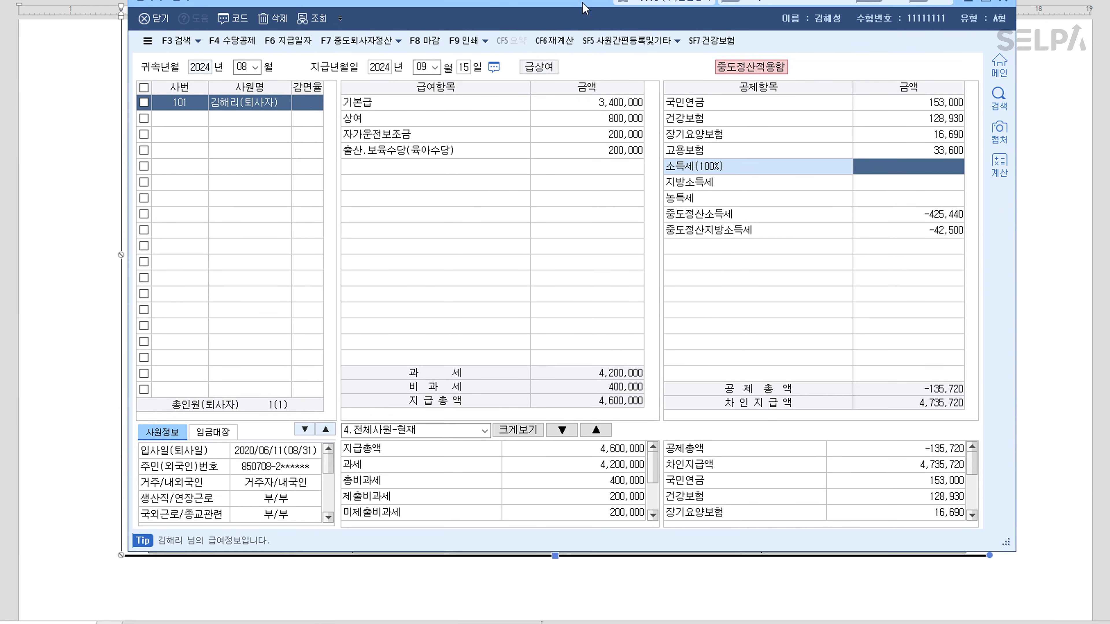
{"action": "left_click", "coordinate": [208, 123]}
{"action": "key", "text": "Escape"}
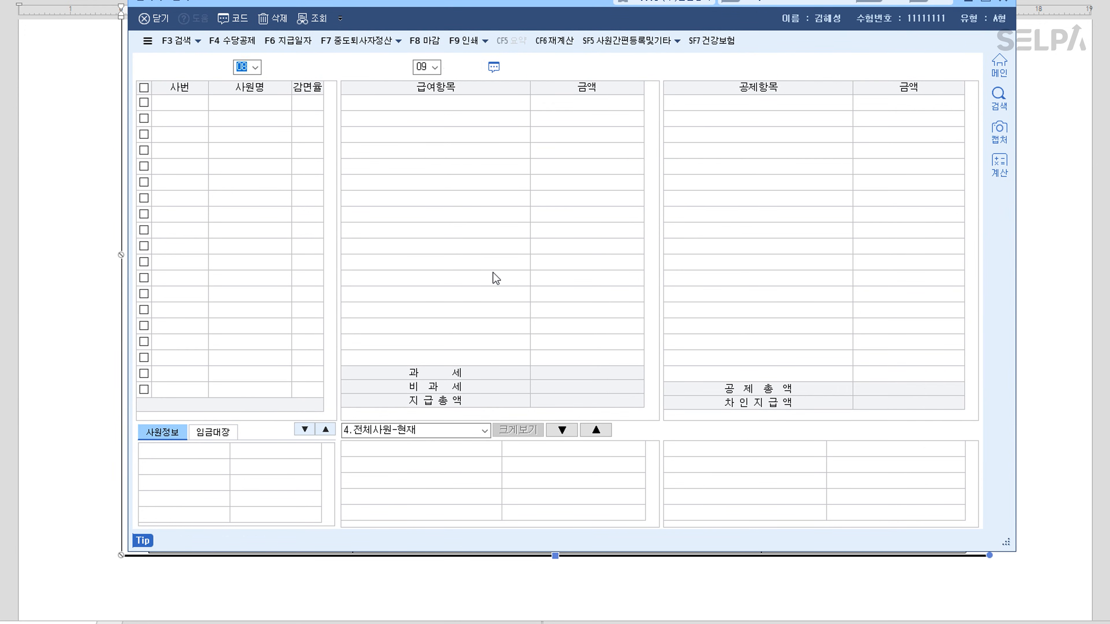
{"action": "key", "text": "Escape"}
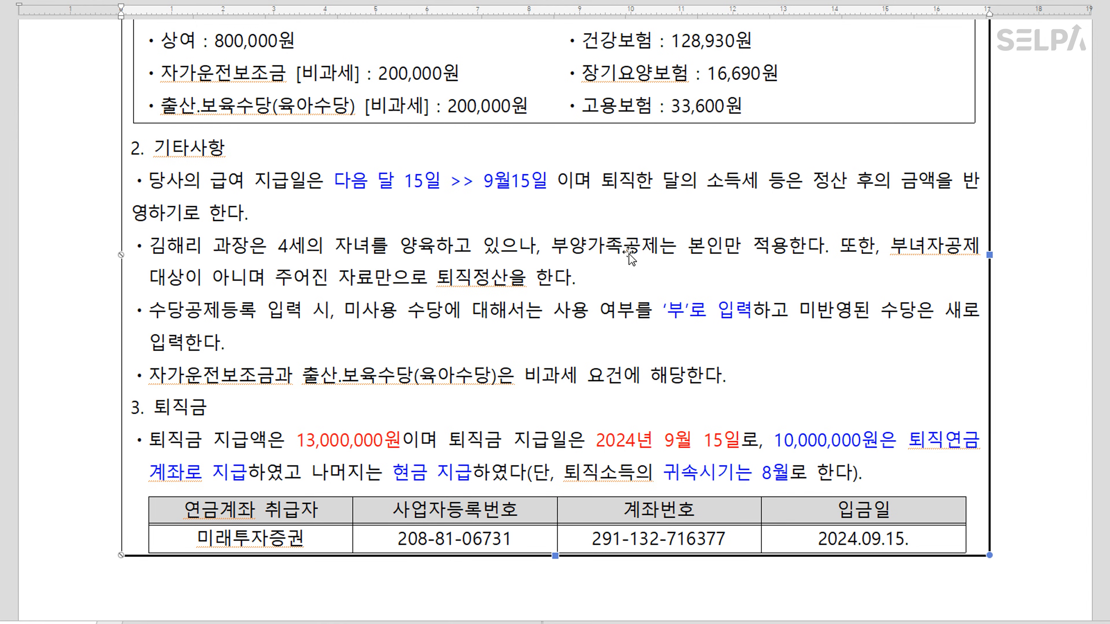
In 퇴직소득자료입력, set 지급년월 09 and 소득자구분 1.근로, and add employee 101
{"action": "scroll", "coordinate": [580, 288], "scroll_direction": "up", "scroll_amount": 3}
{"action": "scroll", "coordinate": [580, 287], "scroll_direction": "up", "scroll_amount": 4}
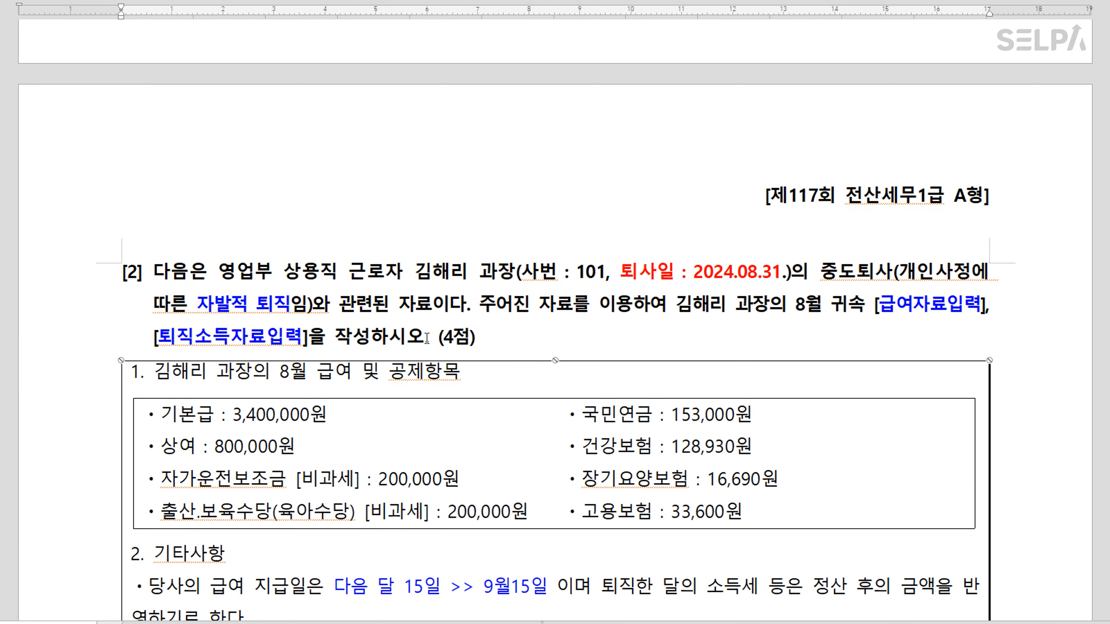
{"action": "scroll", "coordinate": [669, 323], "scroll_direction": "down", "scroll_amount": 10}
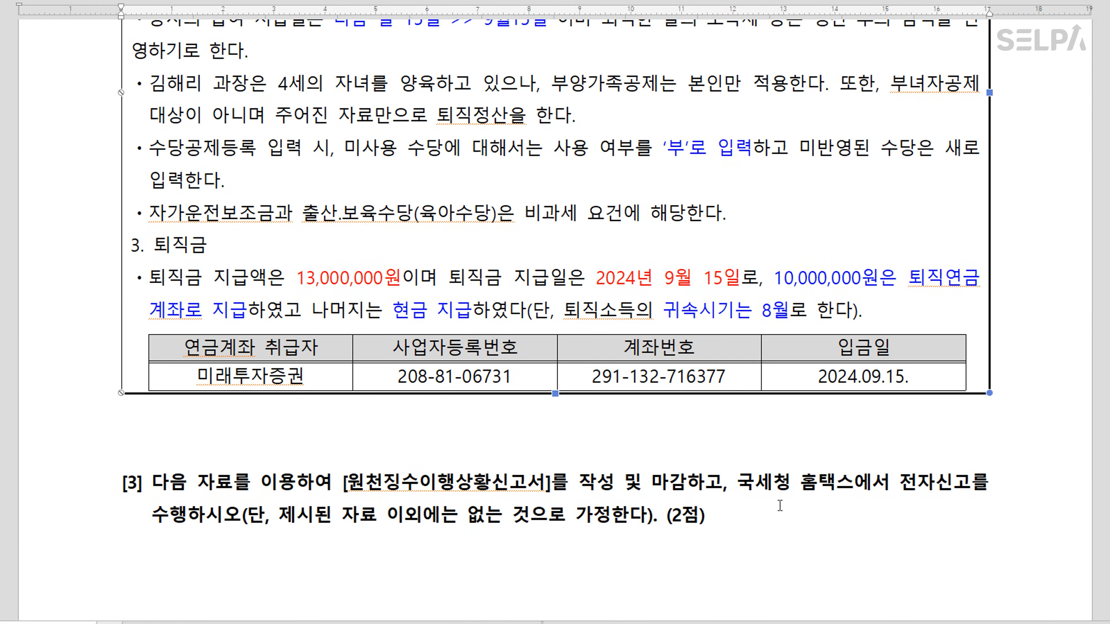
{"action": "key", "text": "alt+Tab"}
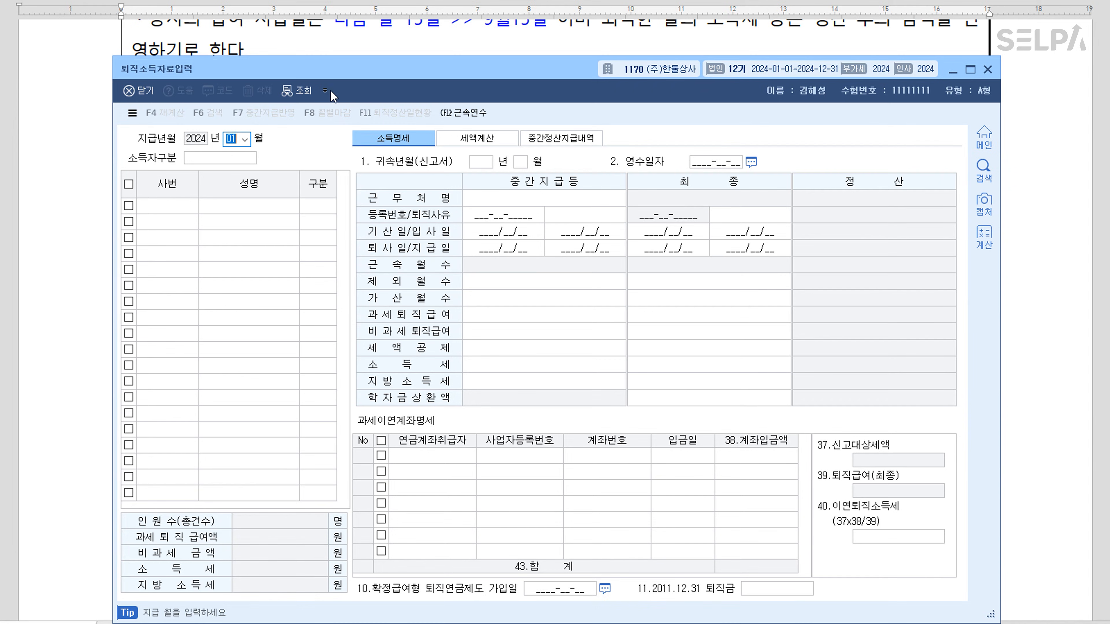
{"action": "type", "text": "09"}
{"action": "key", "text": "Return"}
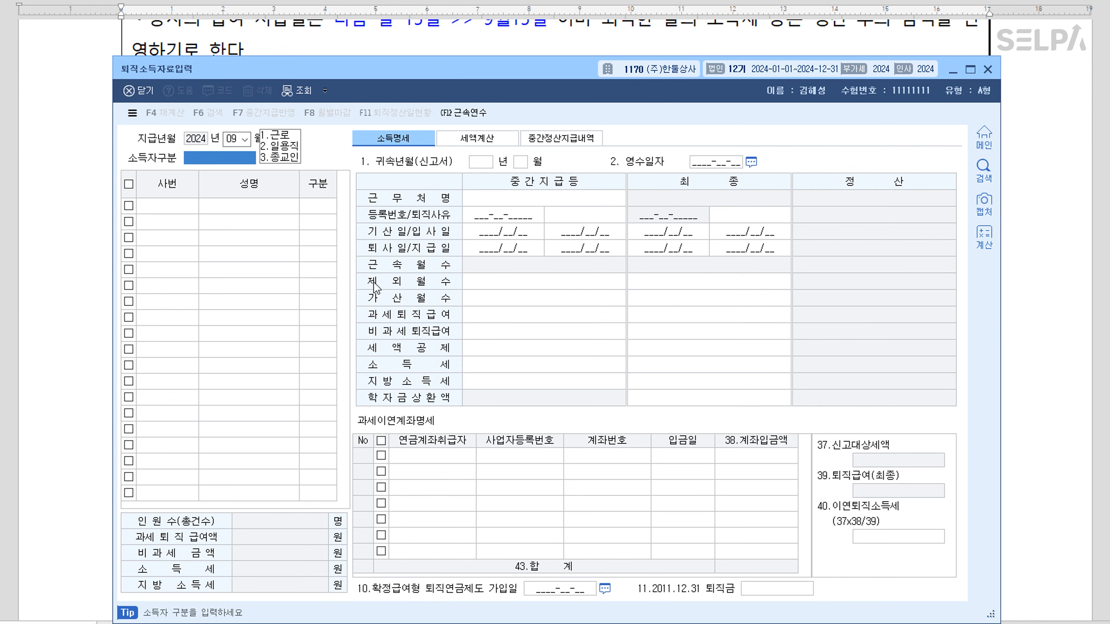
{"action": "type", "text": "1.근로"}
{"action": "key", "text": "F2"}
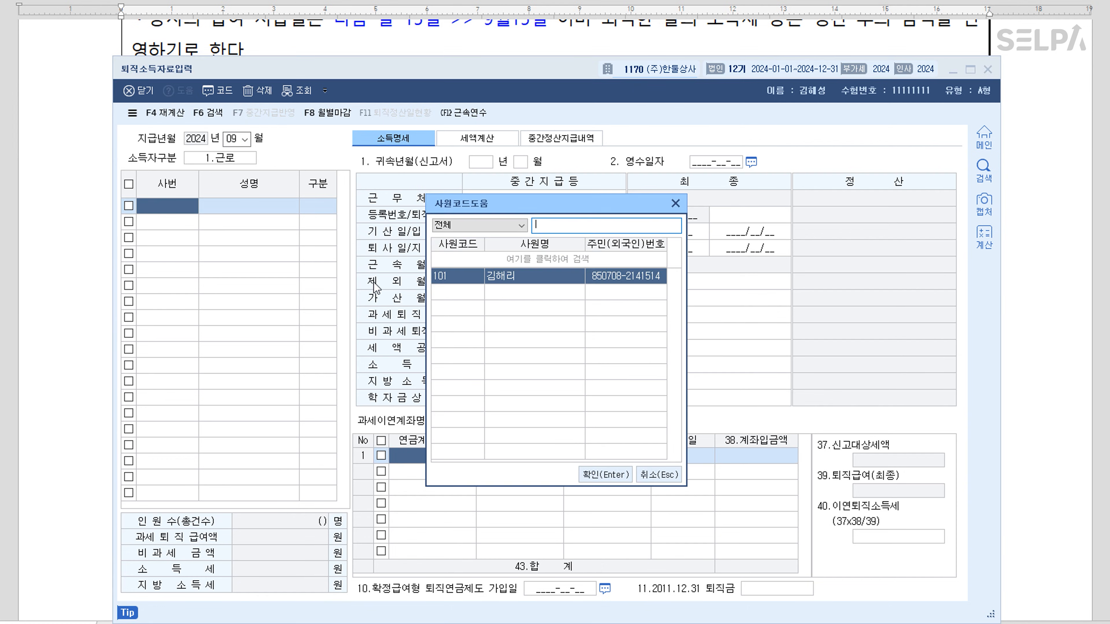
{"action": "key", "text": "Return"}
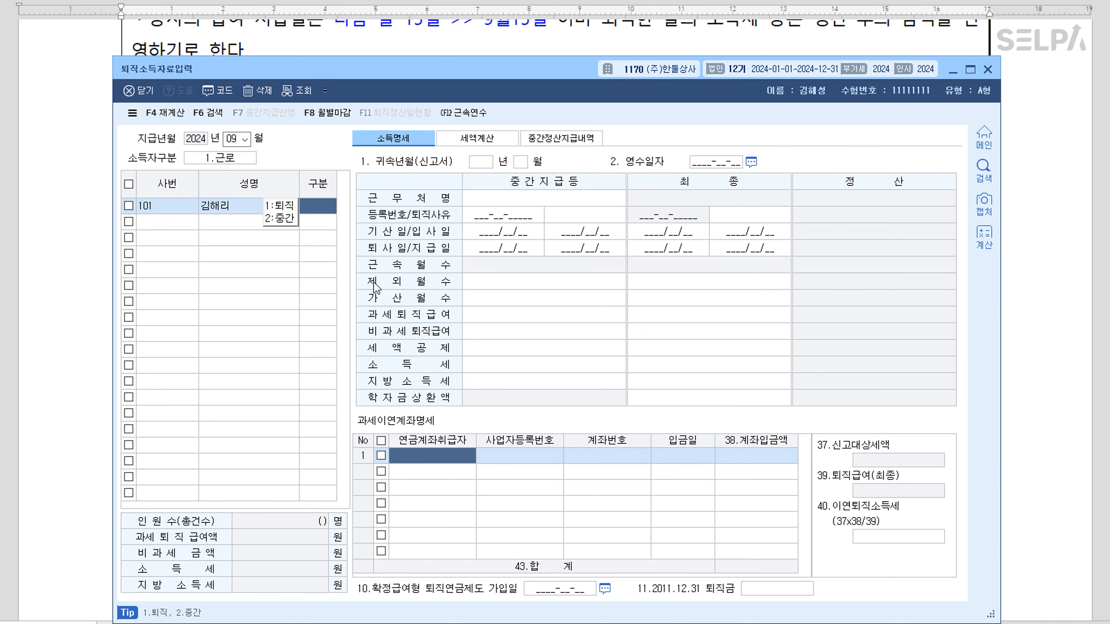
Set 구분 1 (퇴직), 귀속월 8 and 영수일자 2024-09-15
{"action": "type", "text": "1"}
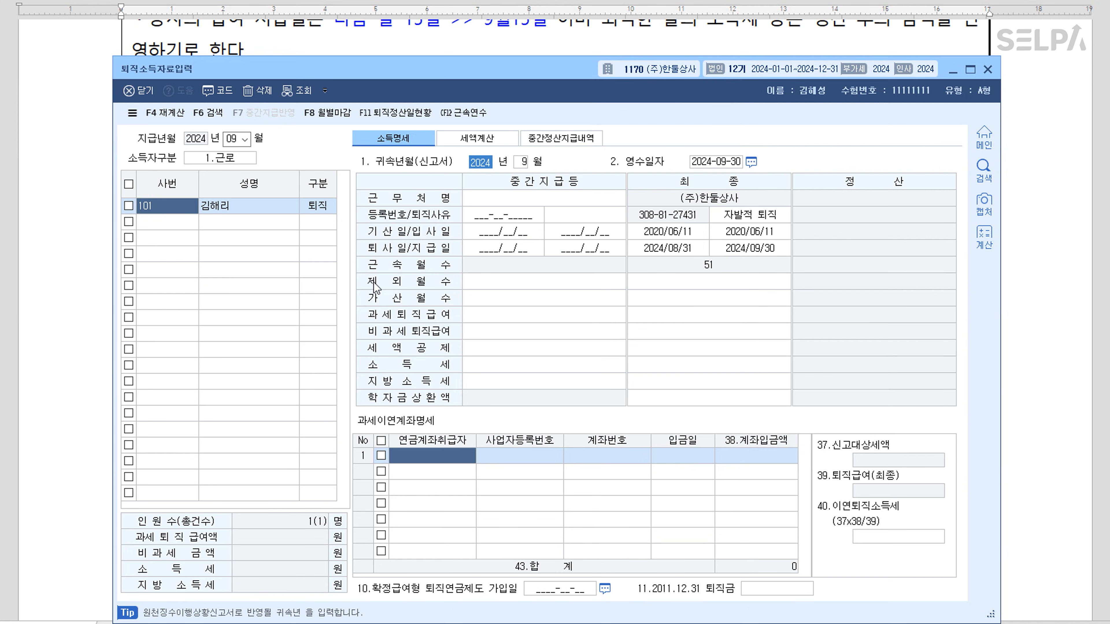
{"action": "left_click", "coordinate": [520, 164]}
{"action": "type", "text": "8"}
{"action": "key", "text": "Return"}
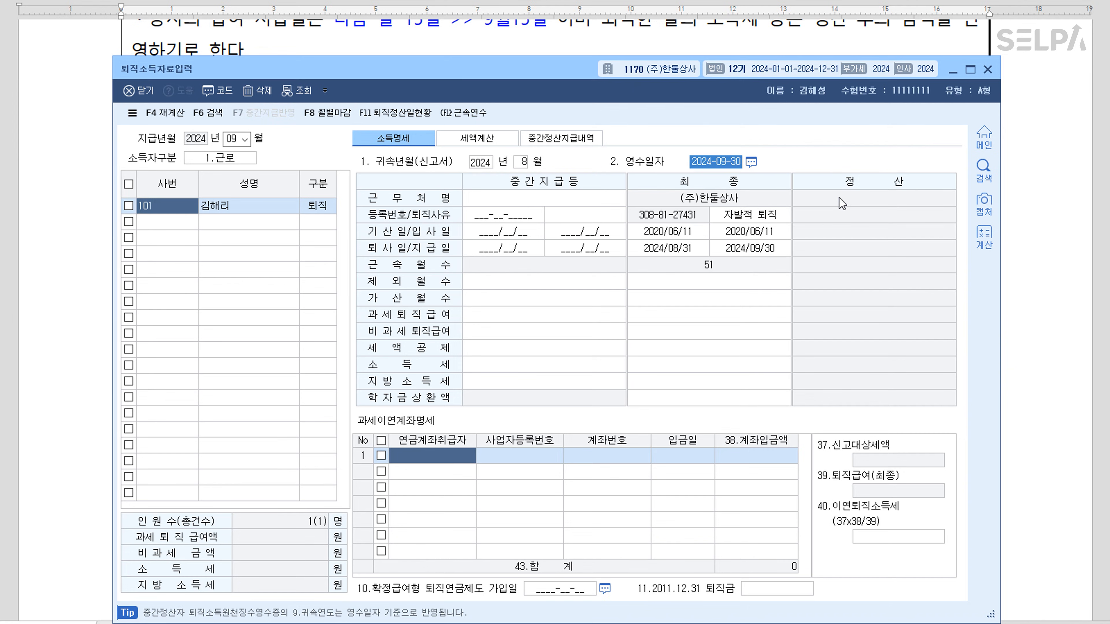
{"action": "type", "text": "2024-"}
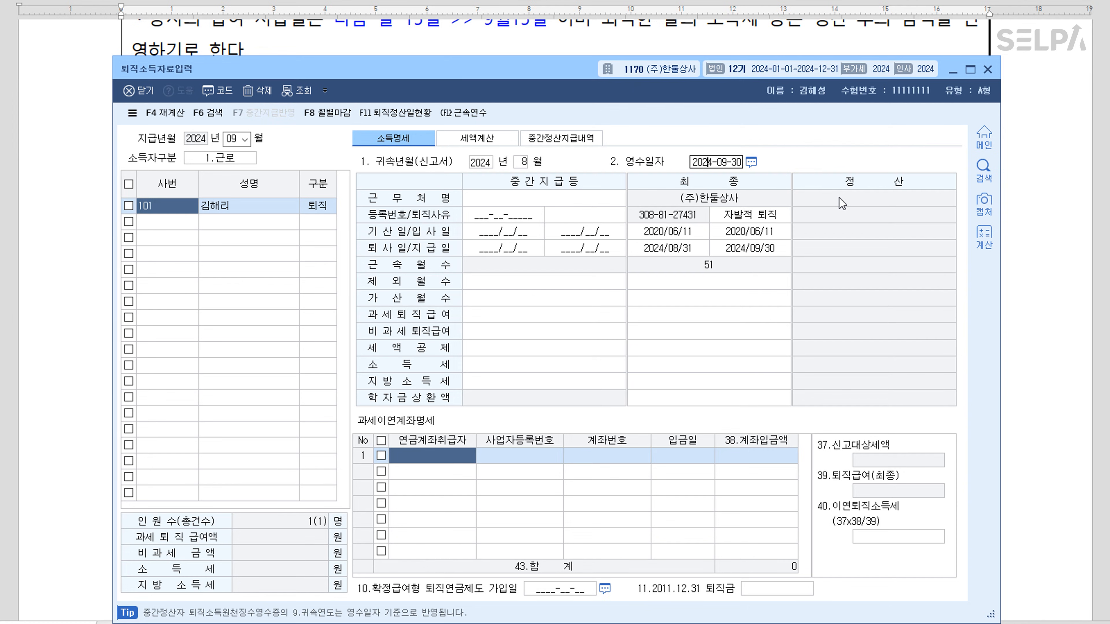
{"action": "type", "text": "09-15"}
{"action": "key", "text": "Return"}
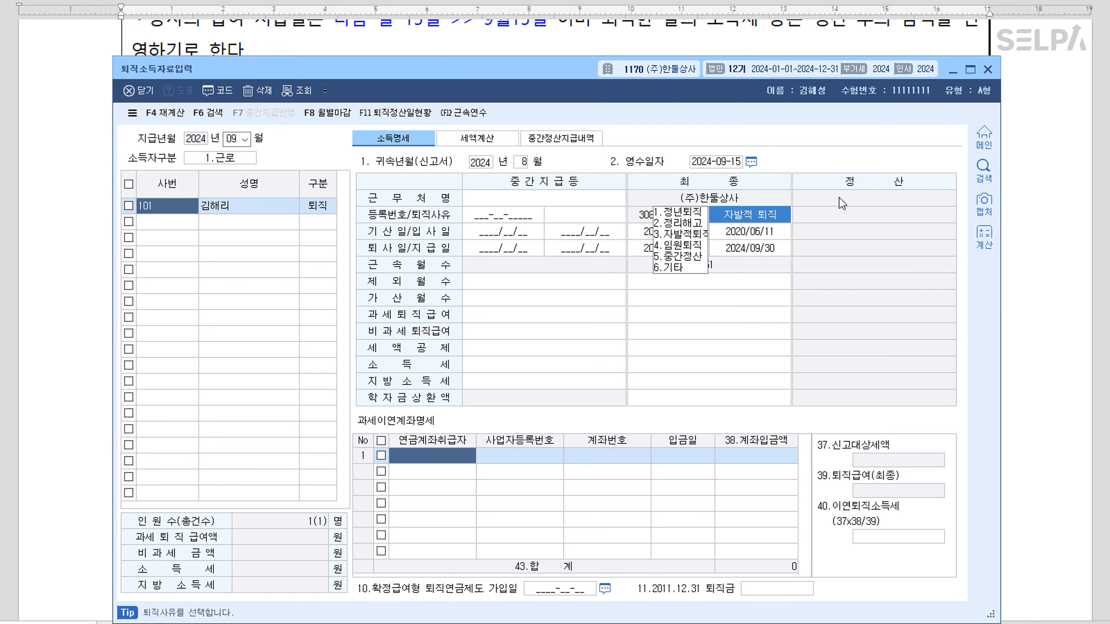
Keep 자발적 퇴직 as the reason and set the payment date to 2024/09/15
{"action": "key", "text": "Return"}
{"action": "key", "text": "Return"}
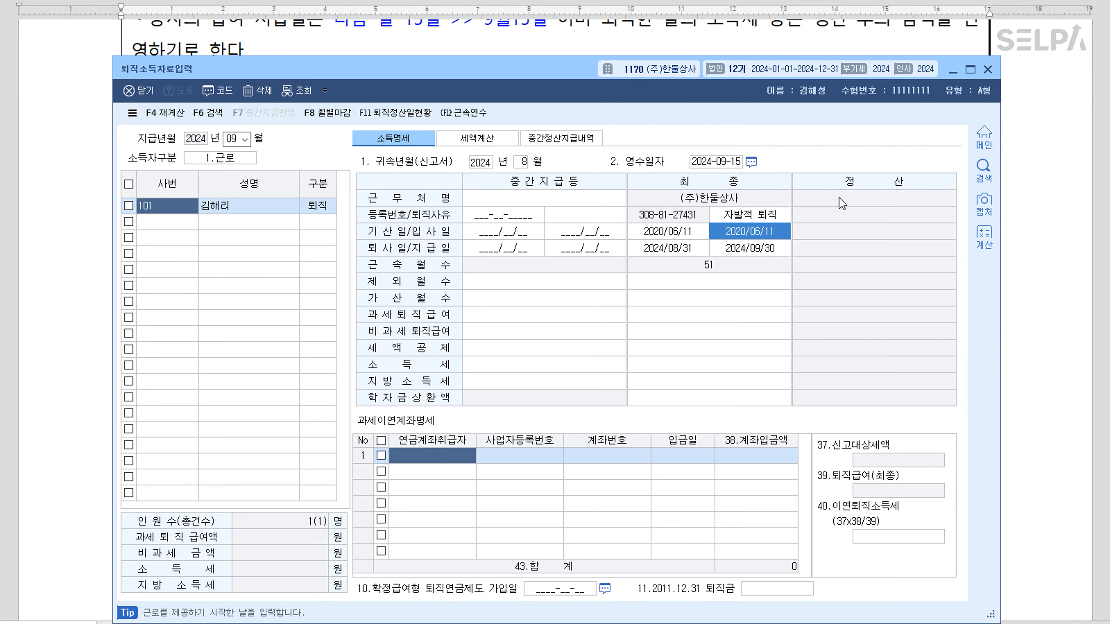
{"action": "key", "text": "Return"}
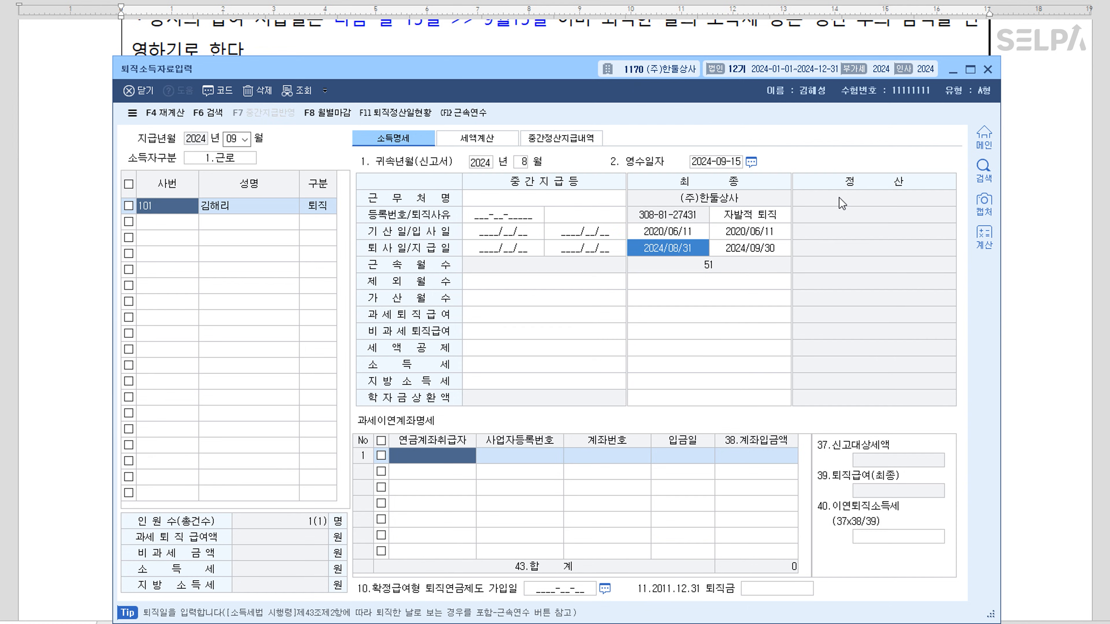
{"action": "key", "text": "Return"}
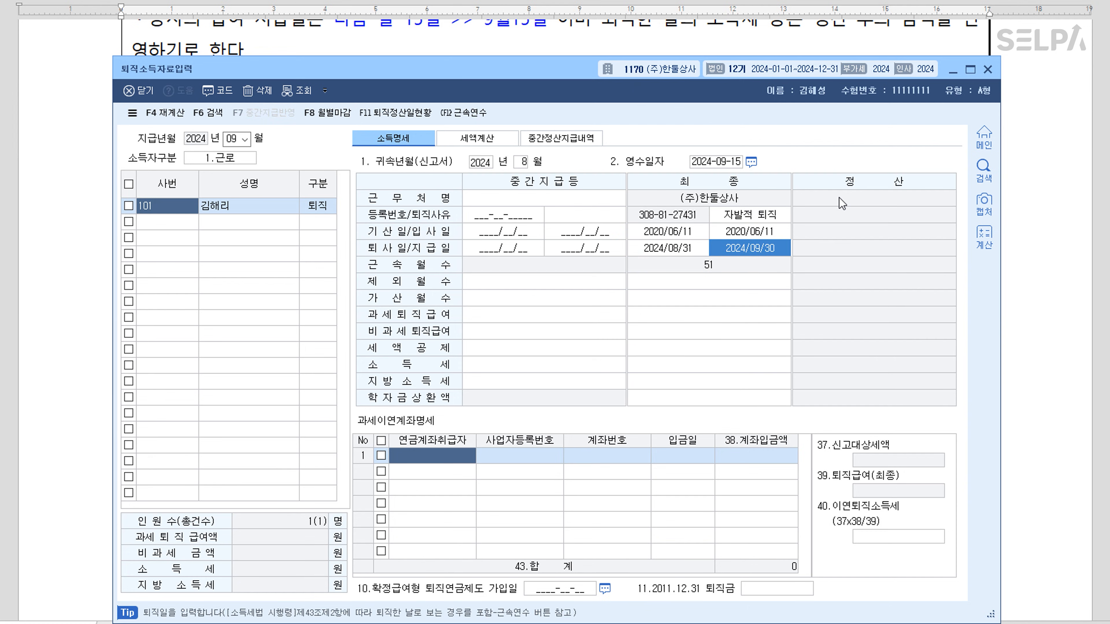
{"action": "type", "text": "2024/09/15"}
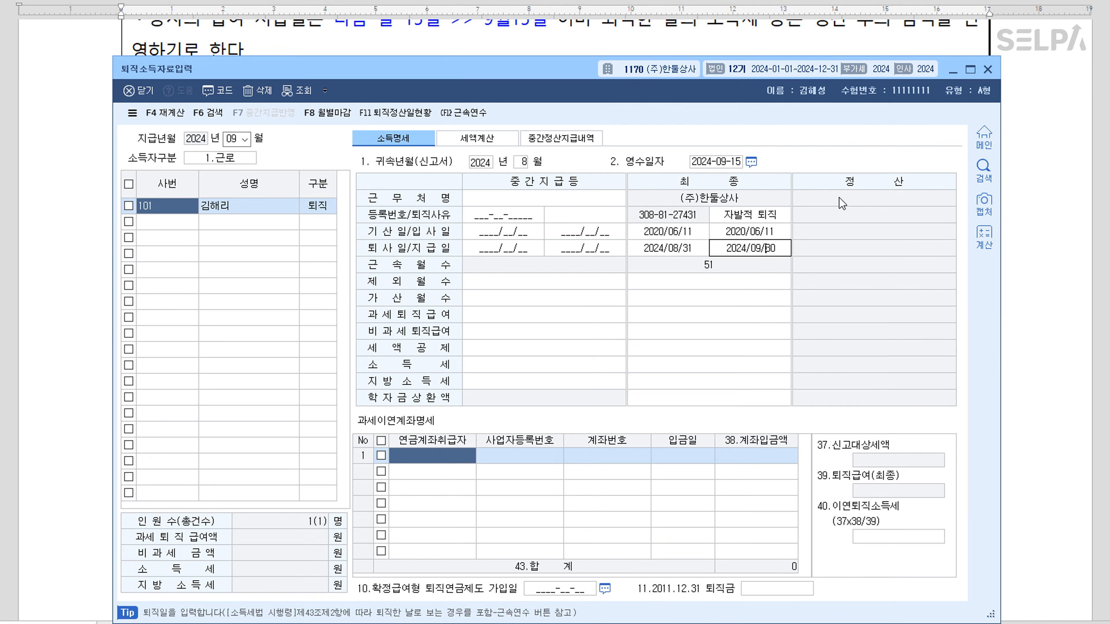
{"action": "key", "text": "Return"}
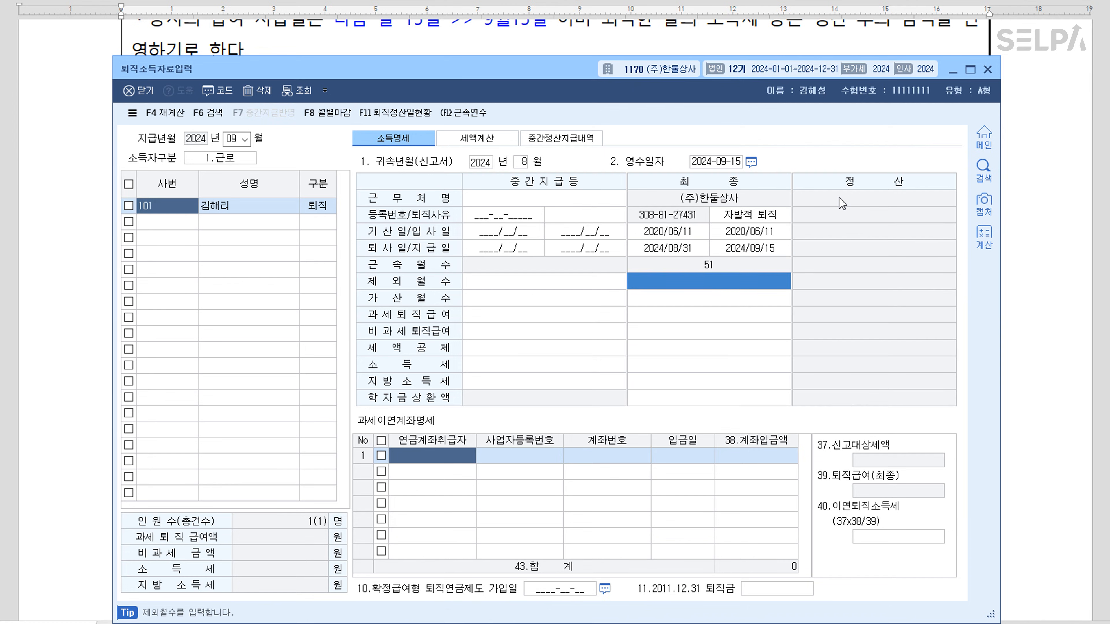
Enter taxable retirement pay of 13,000,000, giving income tax 112,000 and local tax 11,200
{"action": "left_click", "coordinate": [716, 320]}
{"action": "type", "text": "13000000"}
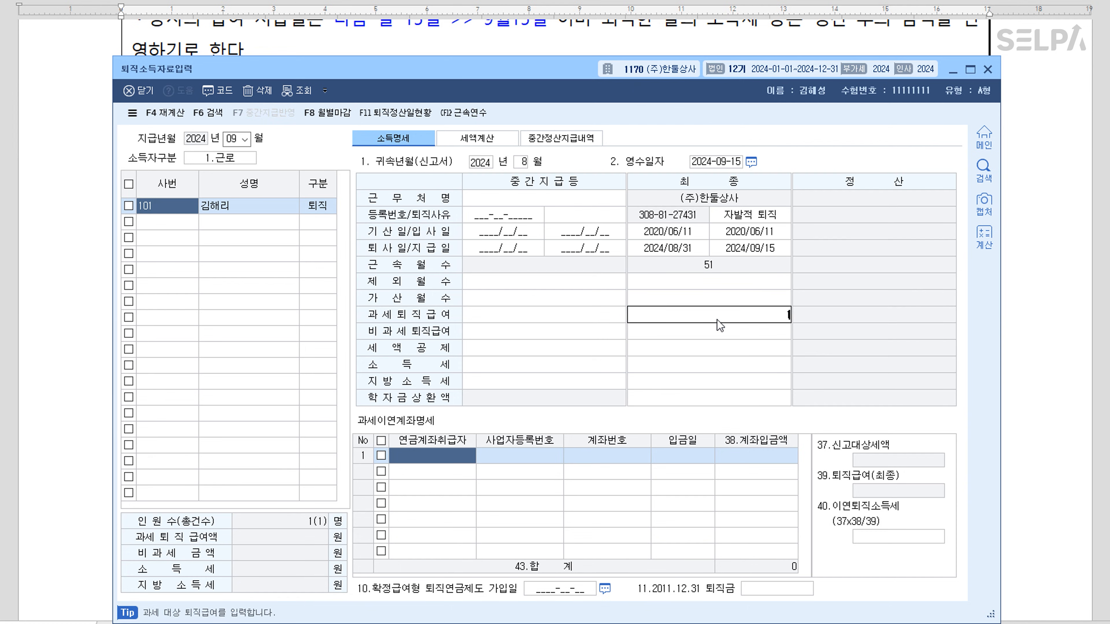
{"action": "key", "text": "Return"}
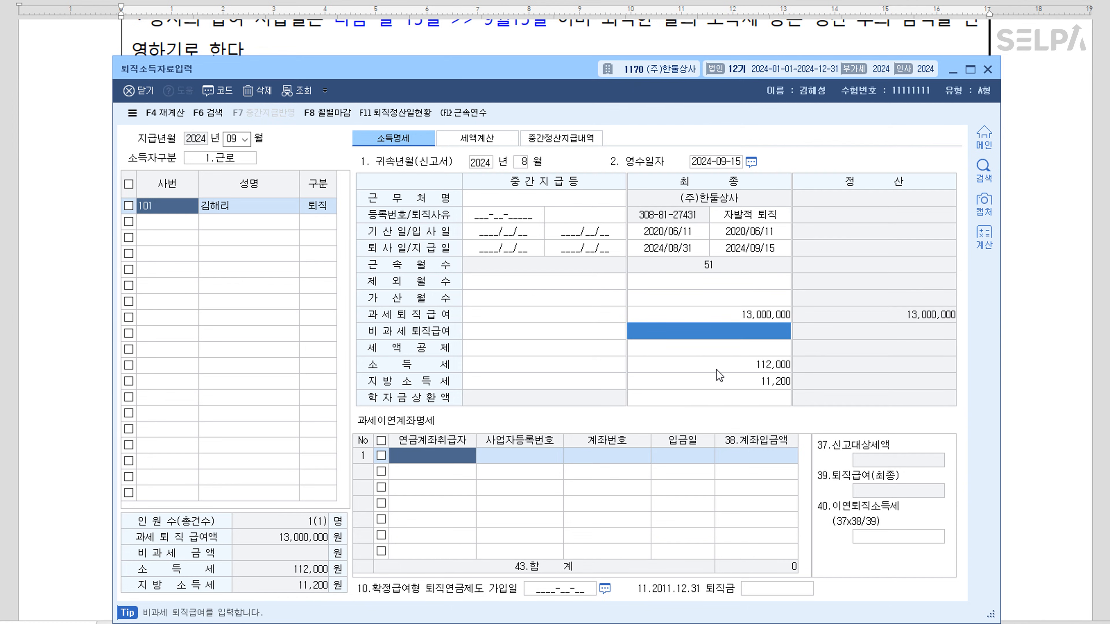
{"action": "key", "text": "ctrl"}
In 과세이연계좌명세 row 1, enter provider 미래투자증권 with its registration and account numbers
{"action": "left_click_drag", "start_coordinate": [577, 77], "coordinate": [594, 250]}
{"action": "scroll", "coordinate": [604, 148], "scroll_direction": "down", "scroll_amount": 3}
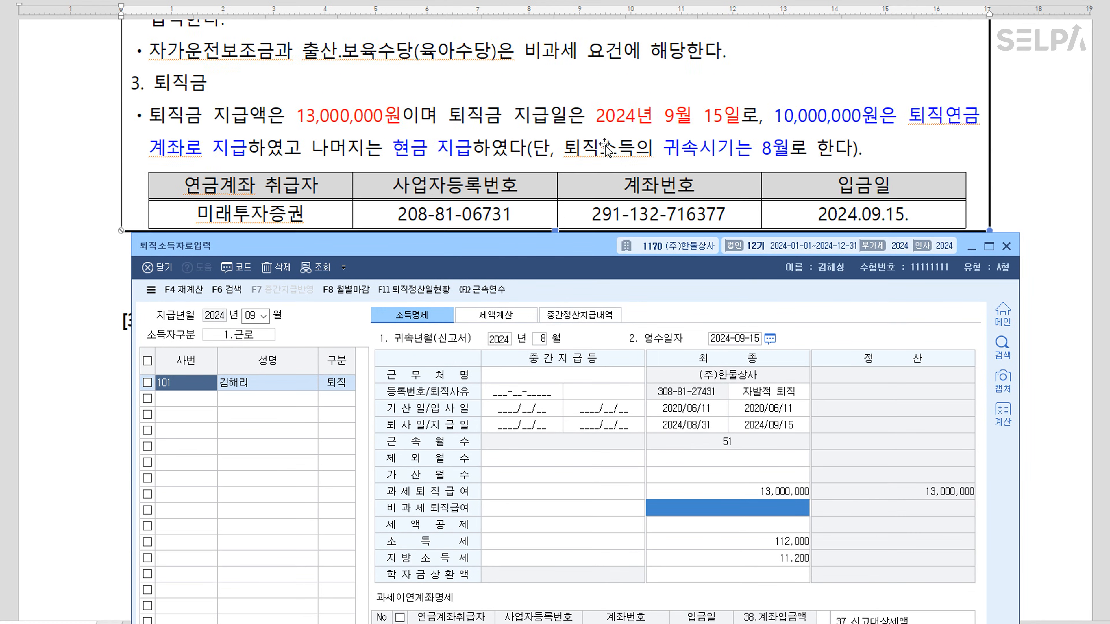
{"action": "scroll", "coordinate": [570, 134], "scroll_direction": "down", "scroll_amount": 2}
{"action": "left_click_drag", "start_coordinate": [567, 242], "coordinate": [547, 165]}
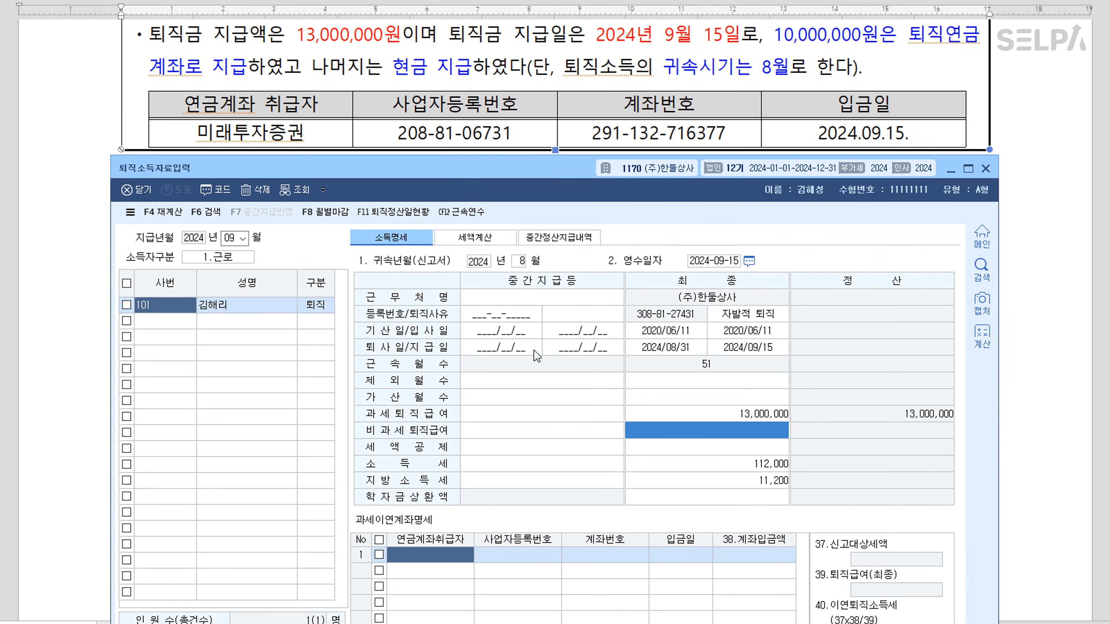
{"action": "left_click", "coordinate": [447, 559]}
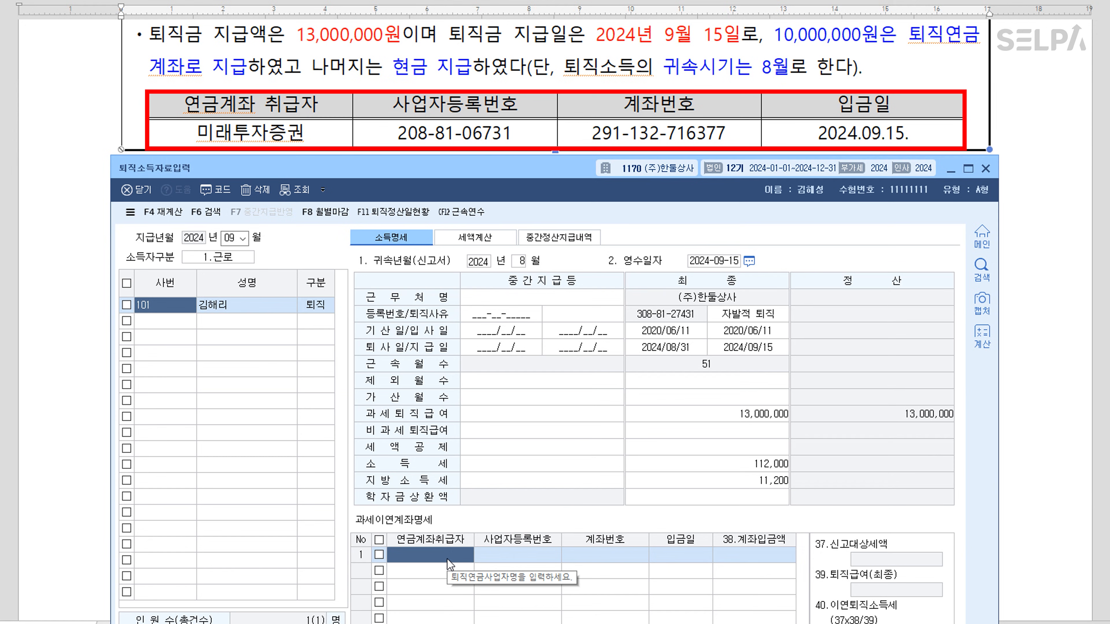
{"action": "type", "text": "미래투자증권"}
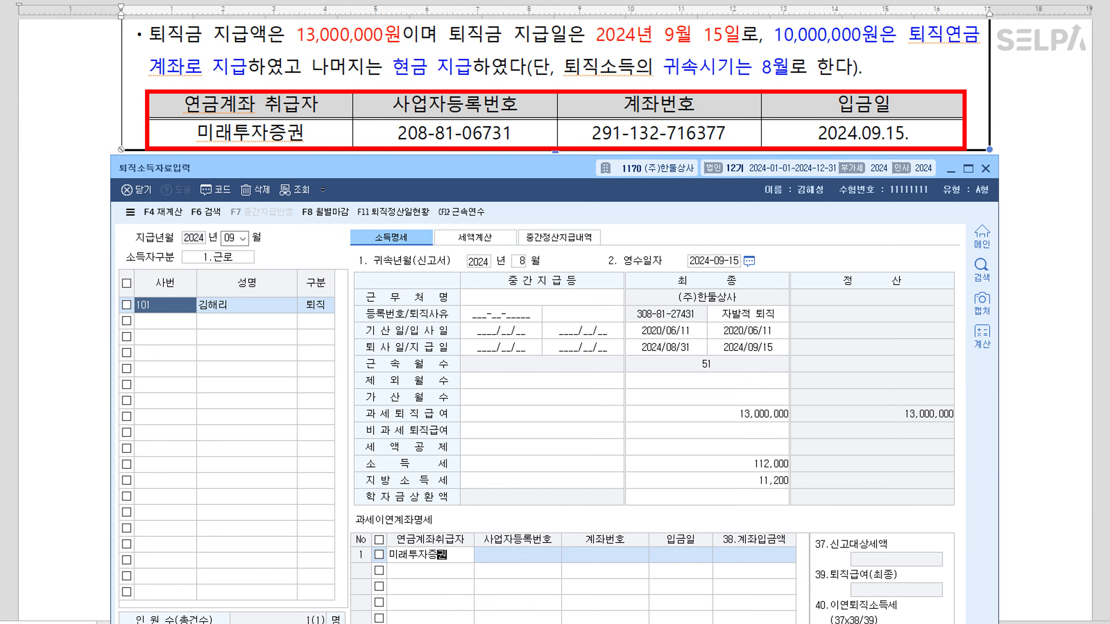
{"action": "key", "text": "Return"}
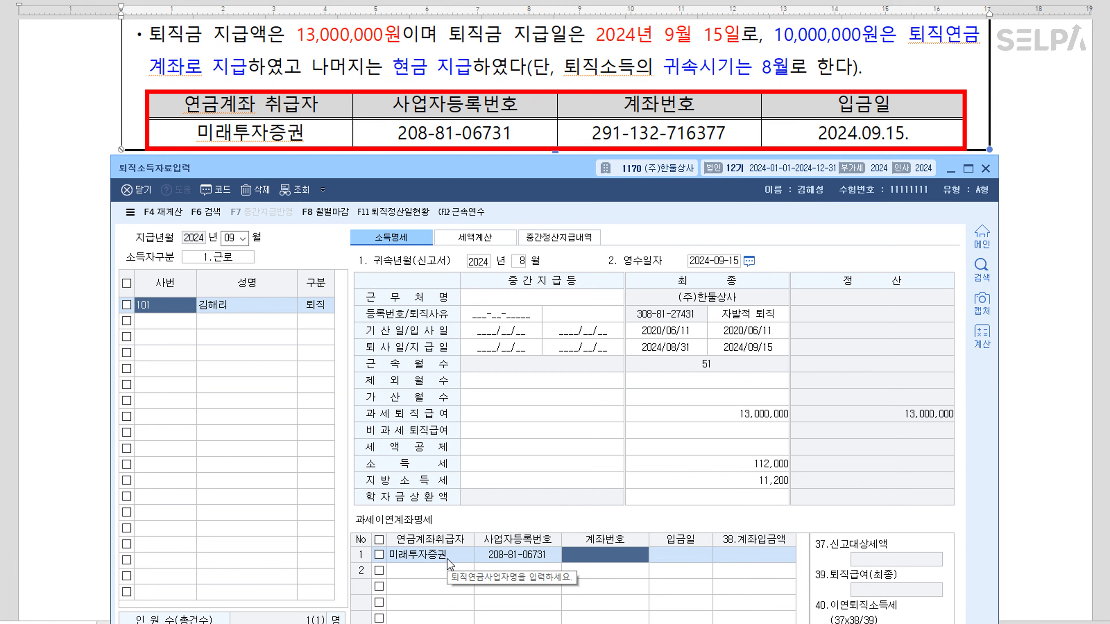
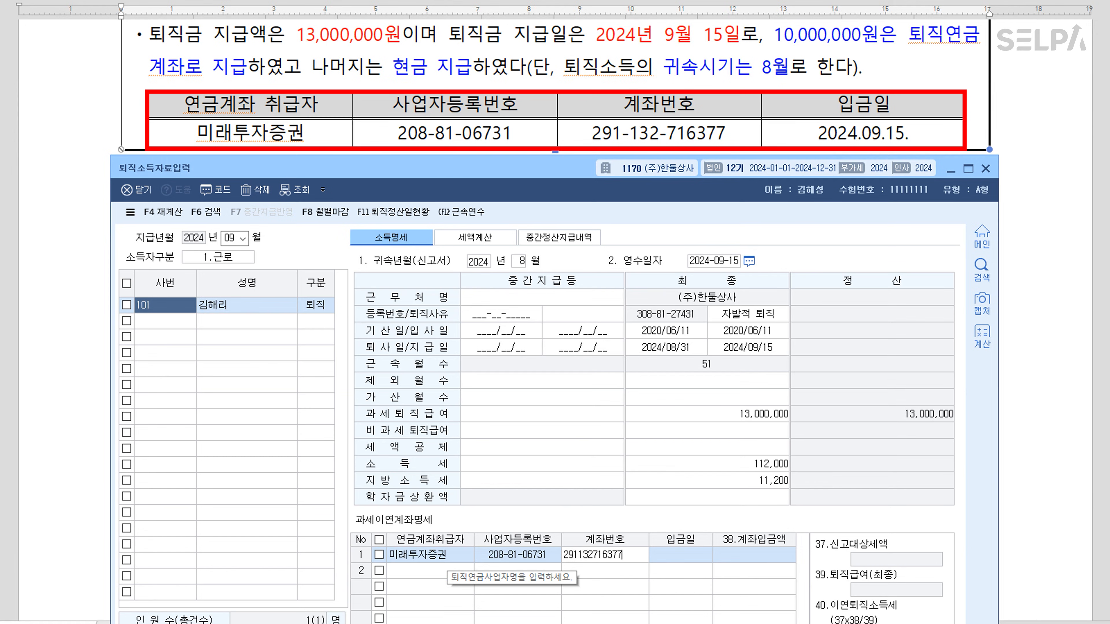
{"action": "key", "text": "Return"}
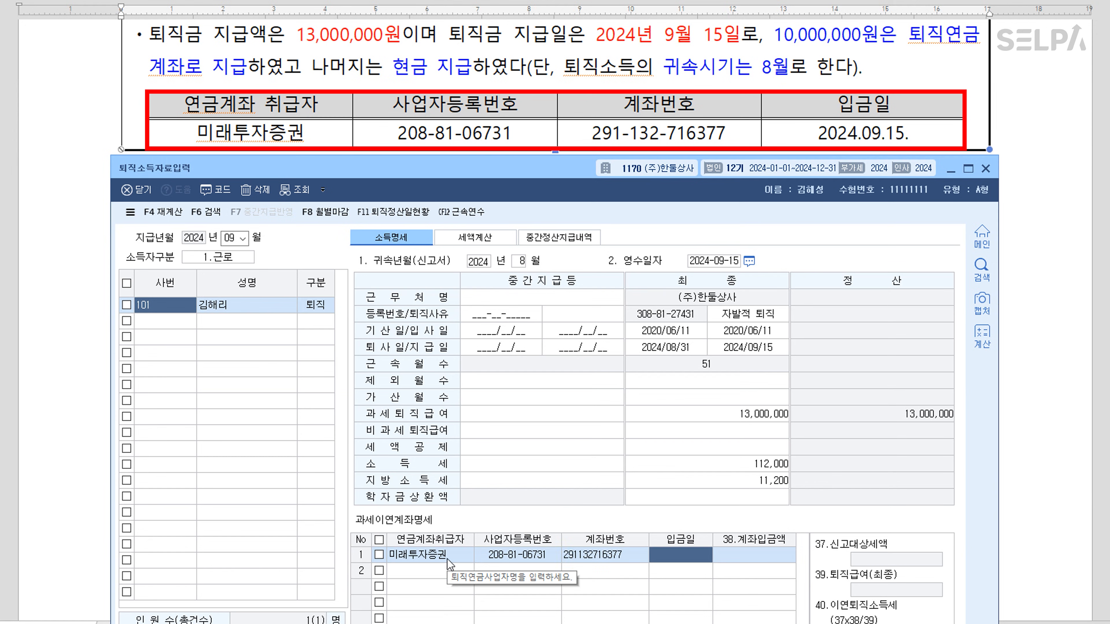
Record the deposit date 2024-09-15 and a 10,000,000 transfer amount
{"action": "type", "text": "2"}
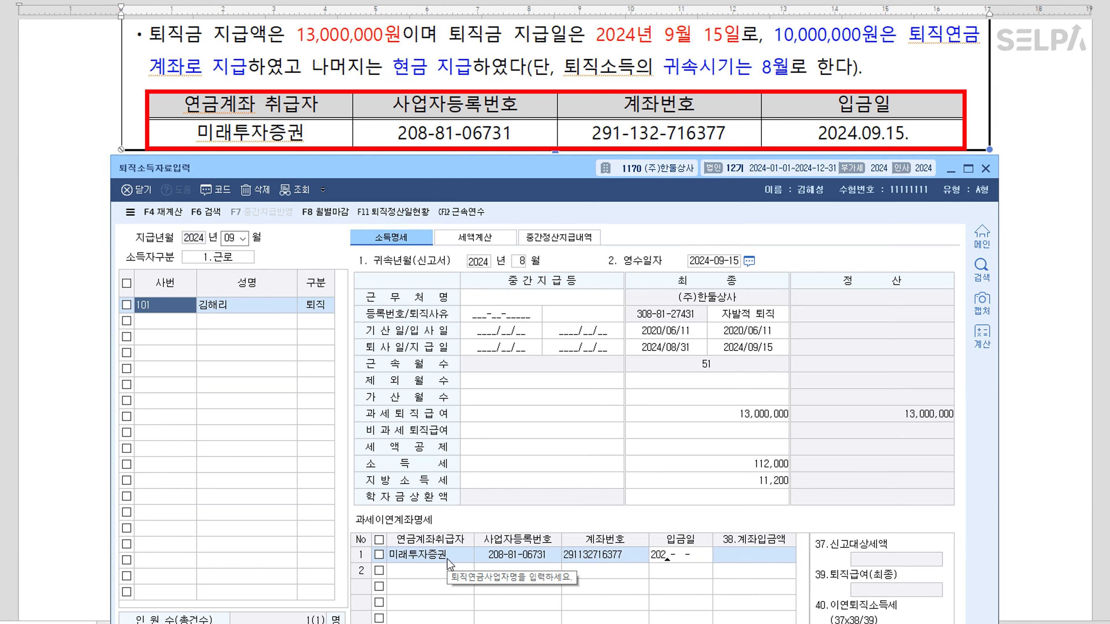
{"action": "type", "text": "024-09-15"}
{"action": "key", "text": "Return"}
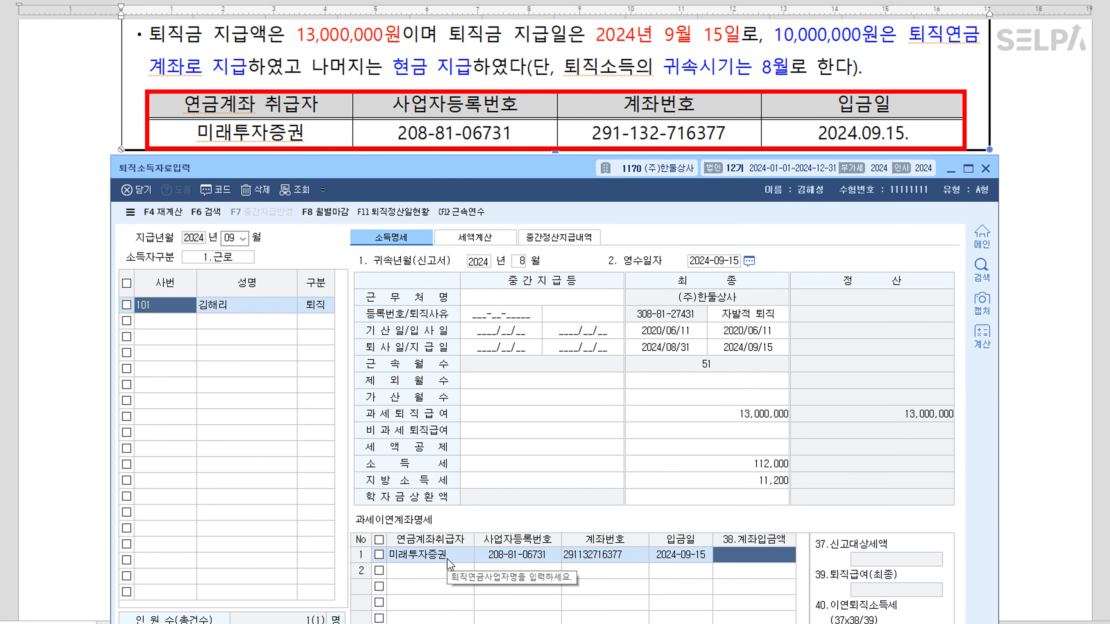
{"action": "type", "text": "10000000"}
{"action": "key", "text": "Return"}
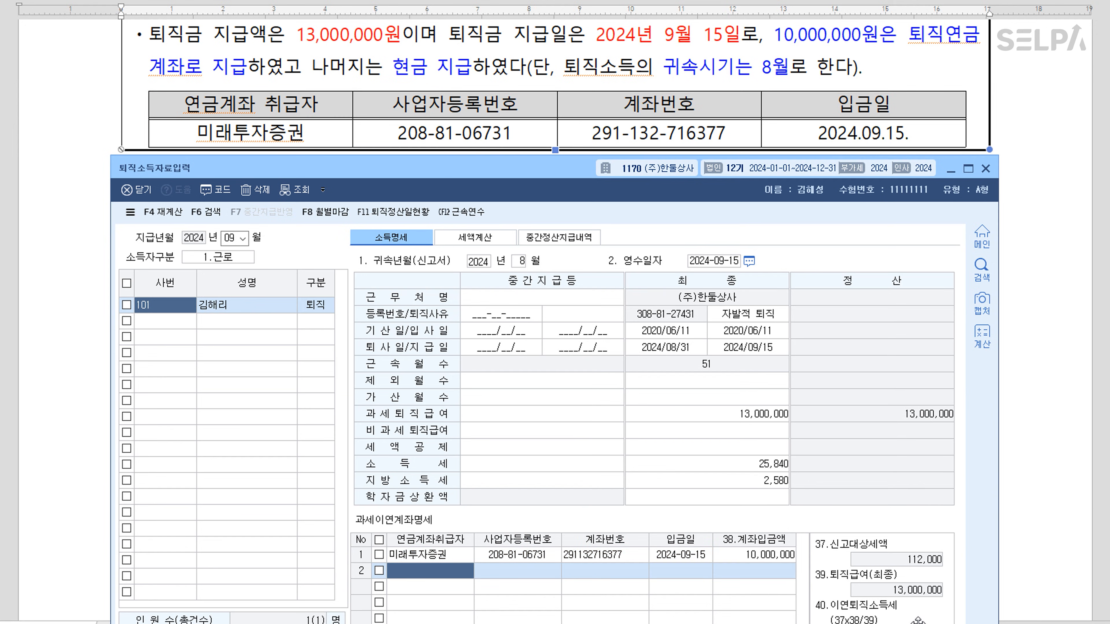
Check the recalculated income tax of 25,840 and local tax, then close the form
{"action": "scroll", "coordinate": [937, 420], "scroll_direction": "down", "scroll_amount": 3}
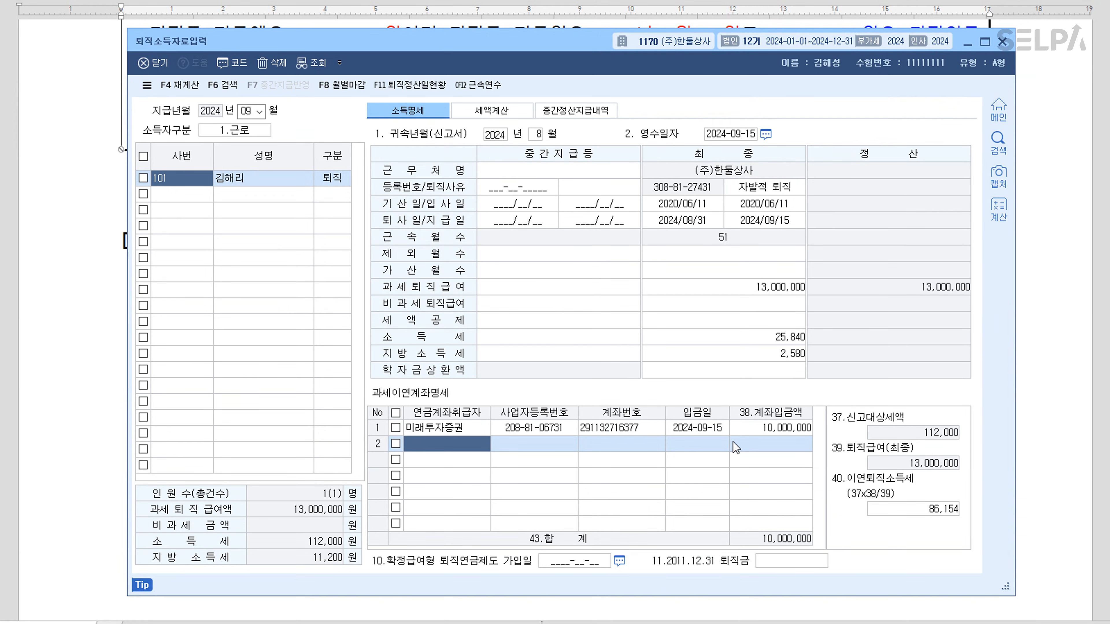
{"action": "left_click", "coordinate": [782, 340]}
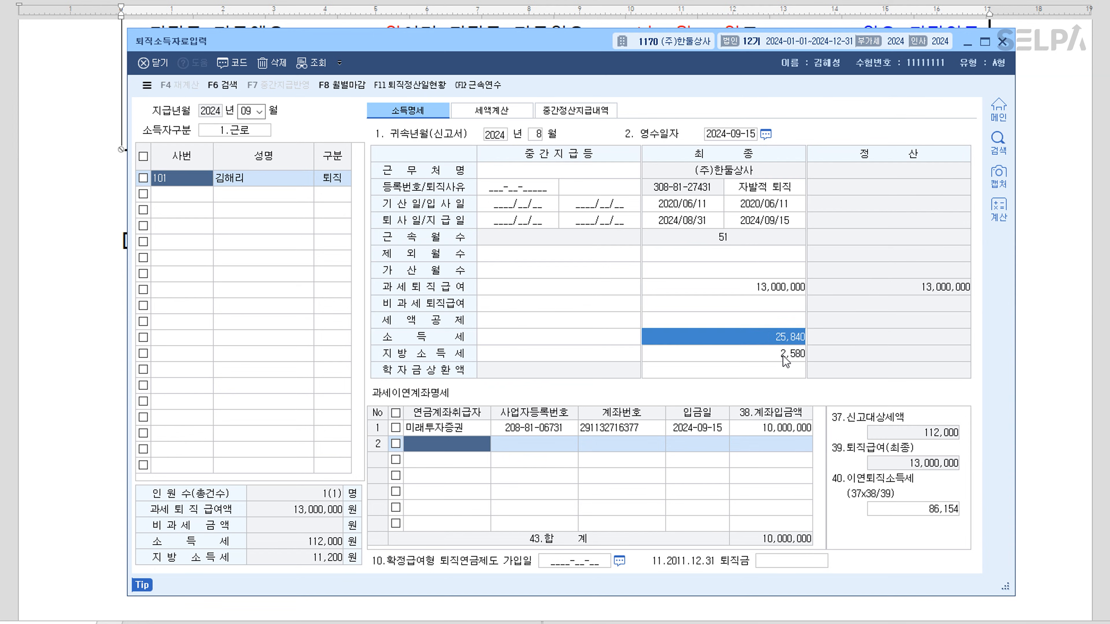
{"action": "left_click", "coordinate": [786, 355]}
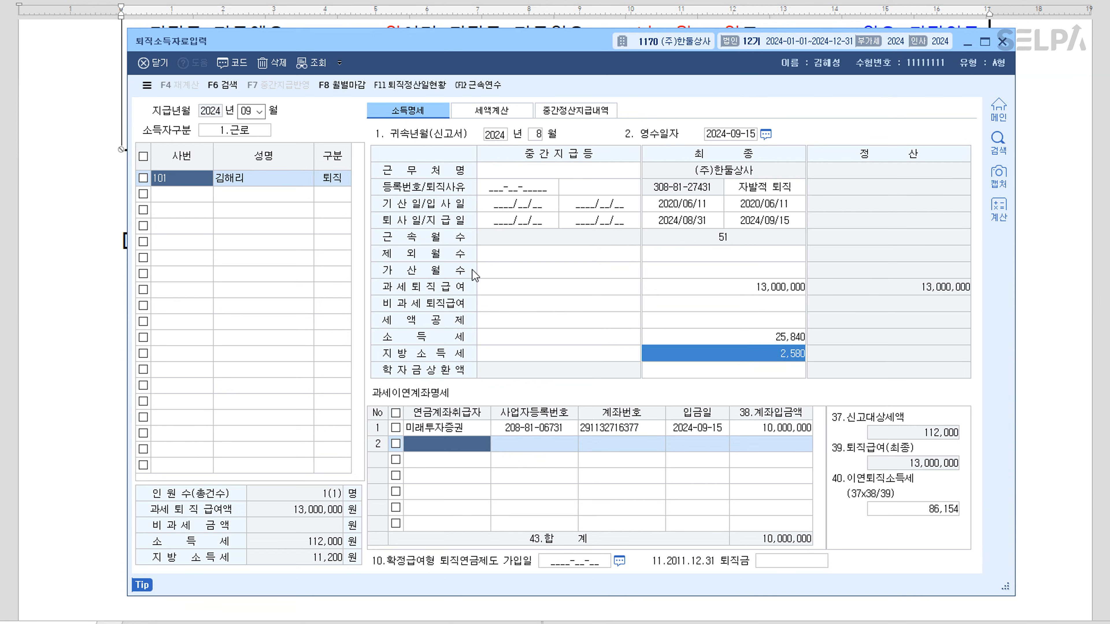
{"action": "left_click", "coordinate": [178, 198]}
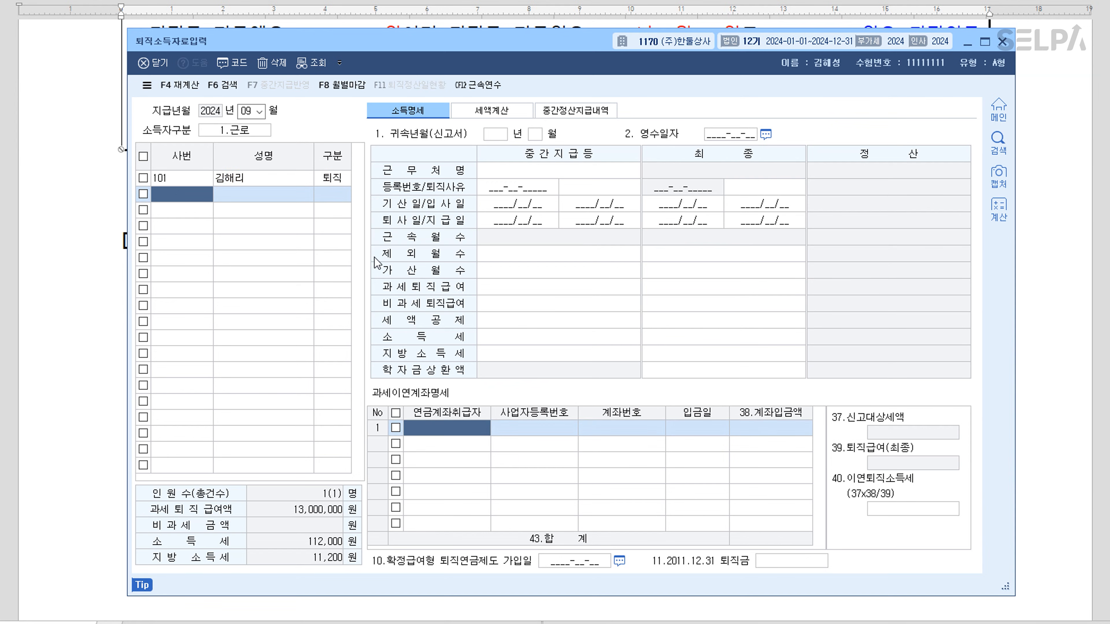
{"action": "key", "text": "Escape"}
{"action": "key", "text": "Escape"}
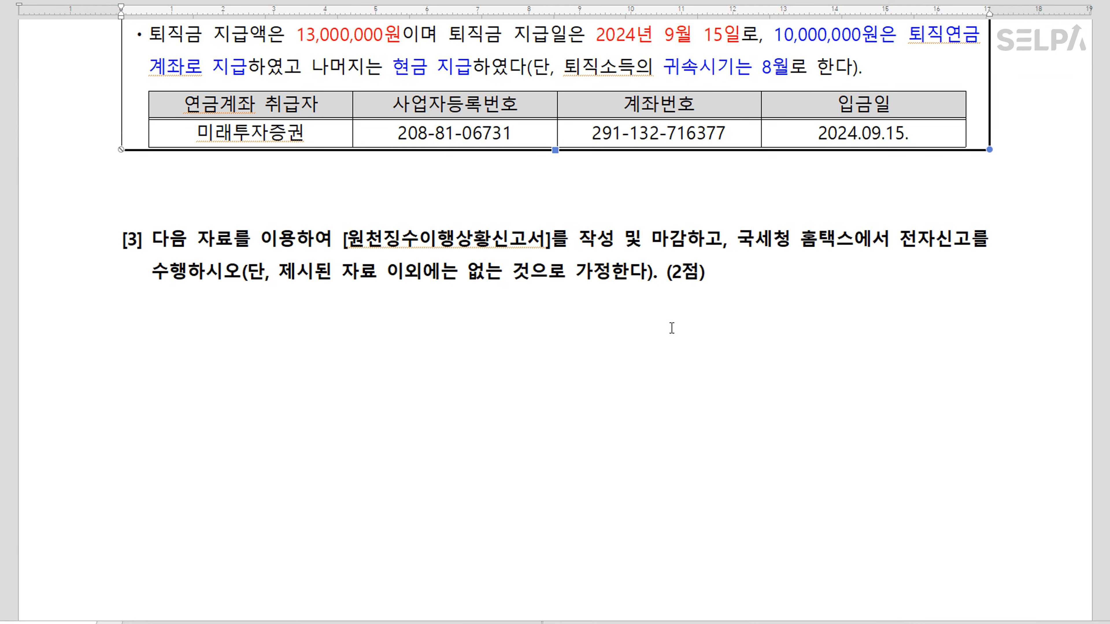
Move question [3] onto a new page and colour 작성 및 마감하고 blue
{"action": "left_click", "coordinate": [546, 207]}
{"action": "key", "text": "ctrl+Return"}
{"action": "scroll", "coordinate": [578, 204], "scroll_direction": "down", "scroll_amount": 8}
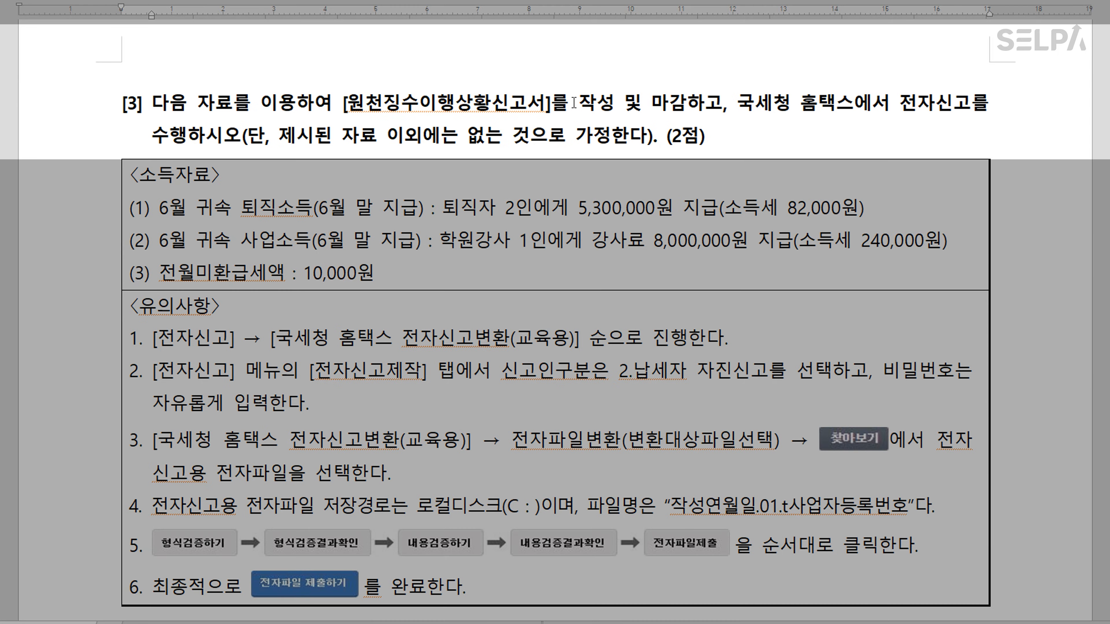
{"action": "left_click_drag", "start_coordinate": [574, 102], "coordinate": [721, 99]}
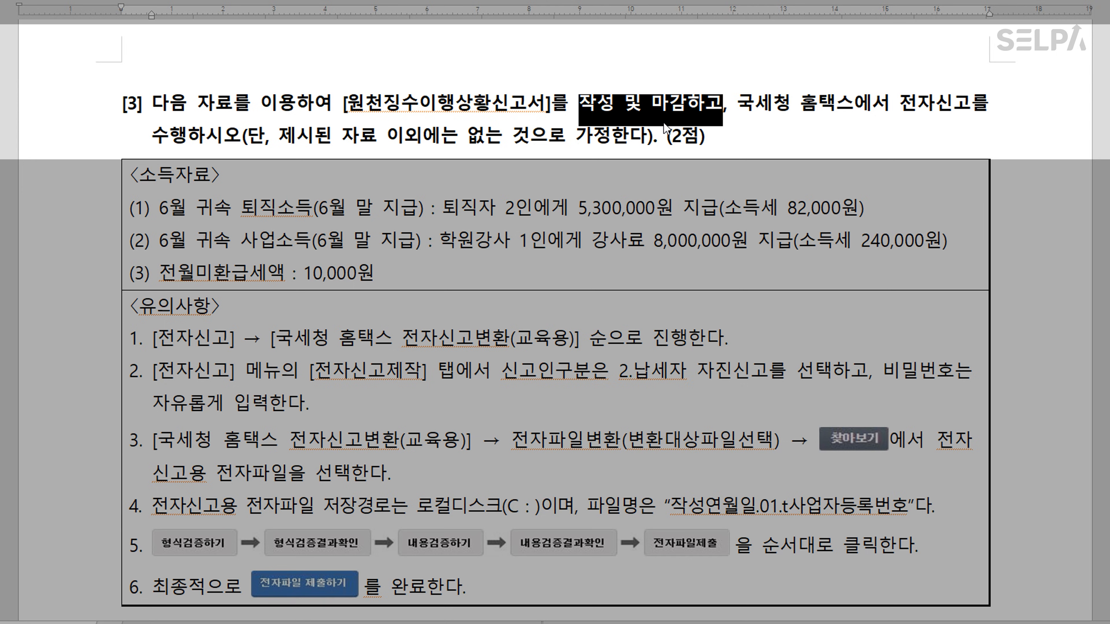
{"action": "left_click", "coordinate": [832, 114]}
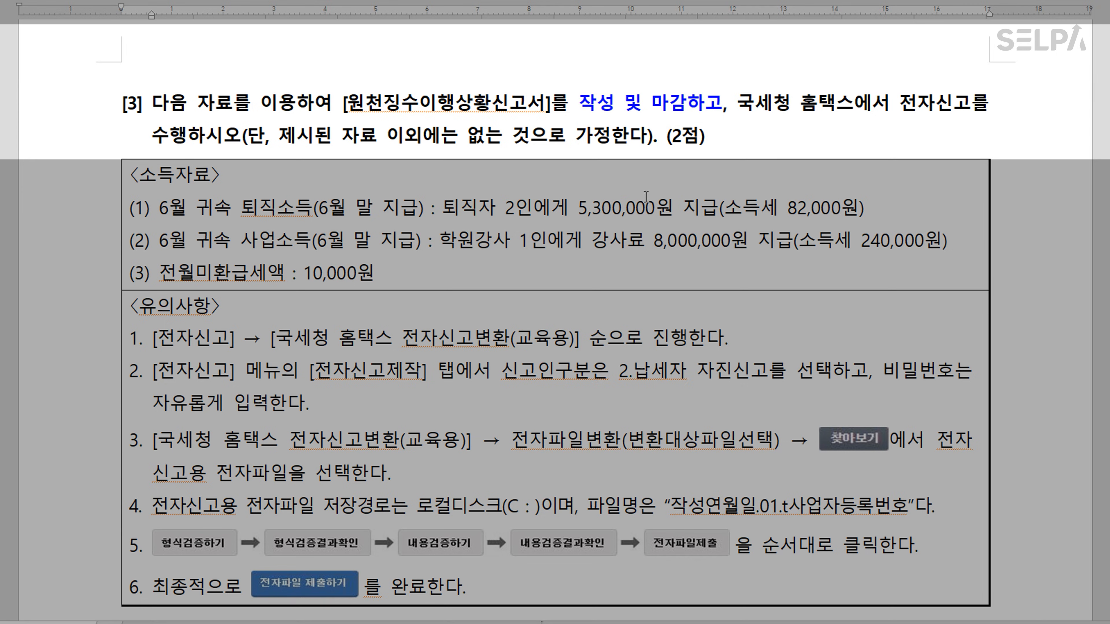
Colour the June retirement income label on line (1) red
{"action": "scroll", "coordinate": [626, 214], "scroll_direction": "down", "scroll_amount": 1}
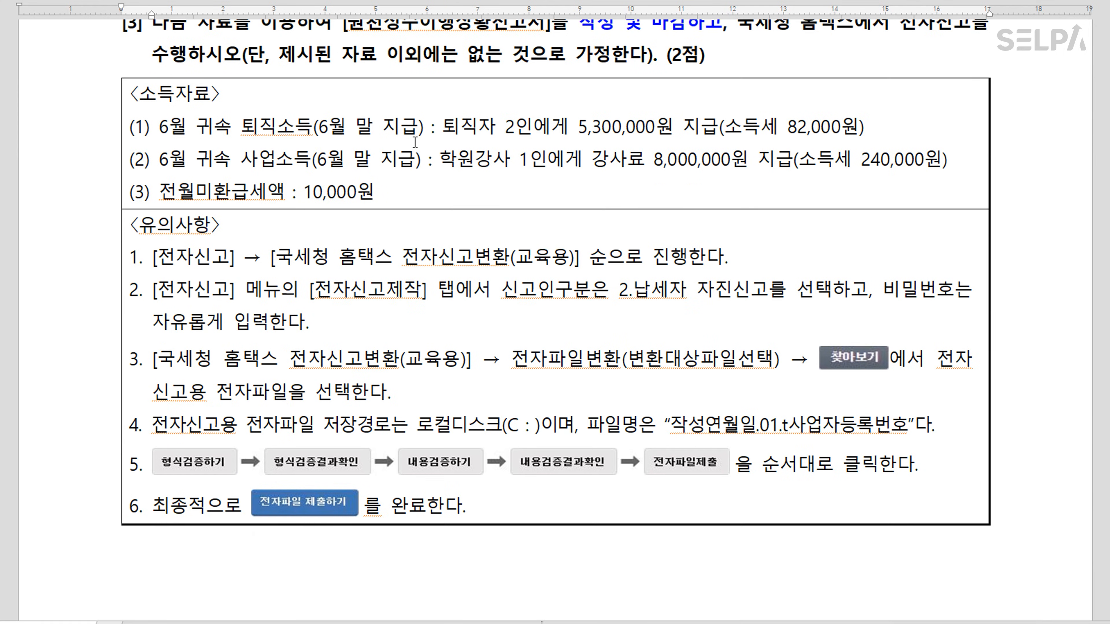
{"action": "scroll", "coordinate": [469, 135], "scroll_direction": "up", "scroll_amount": 1}
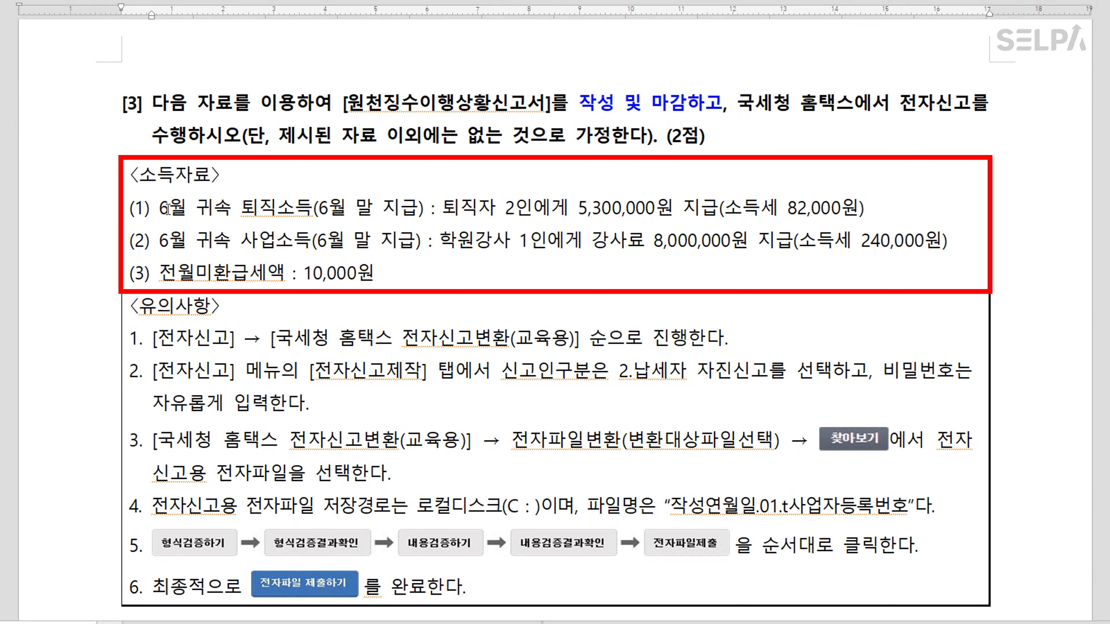
{"action": "left_click_drag", "start_coordinate": [159, 207], "coordinate": [413, 207]}
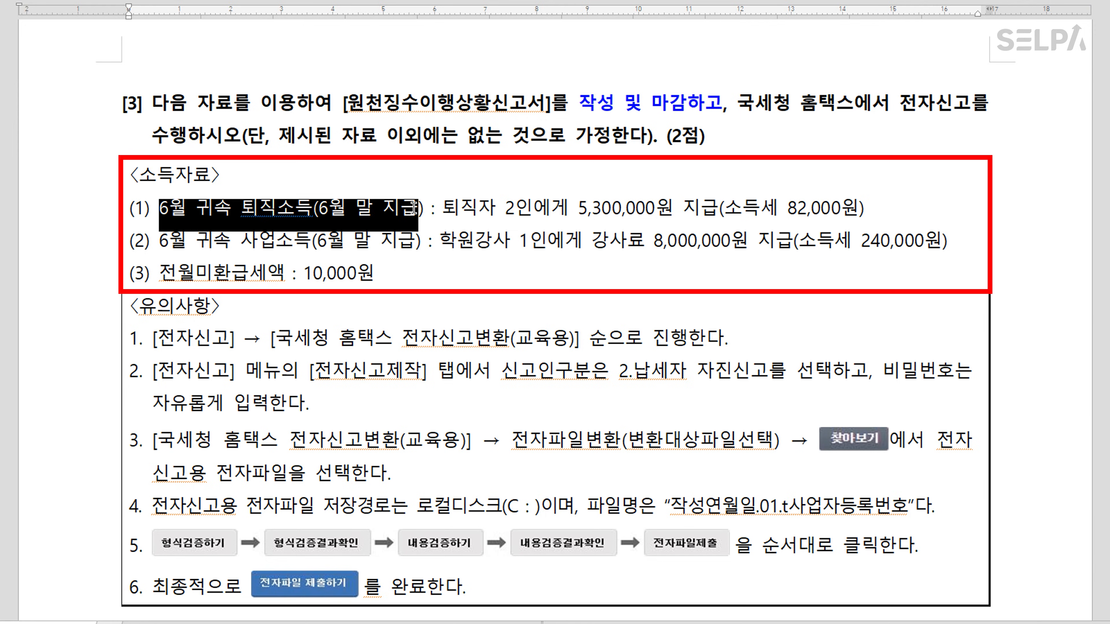
{"action": "key", "text": "ctrl+m"}
{"action": "key", "text": "r"}
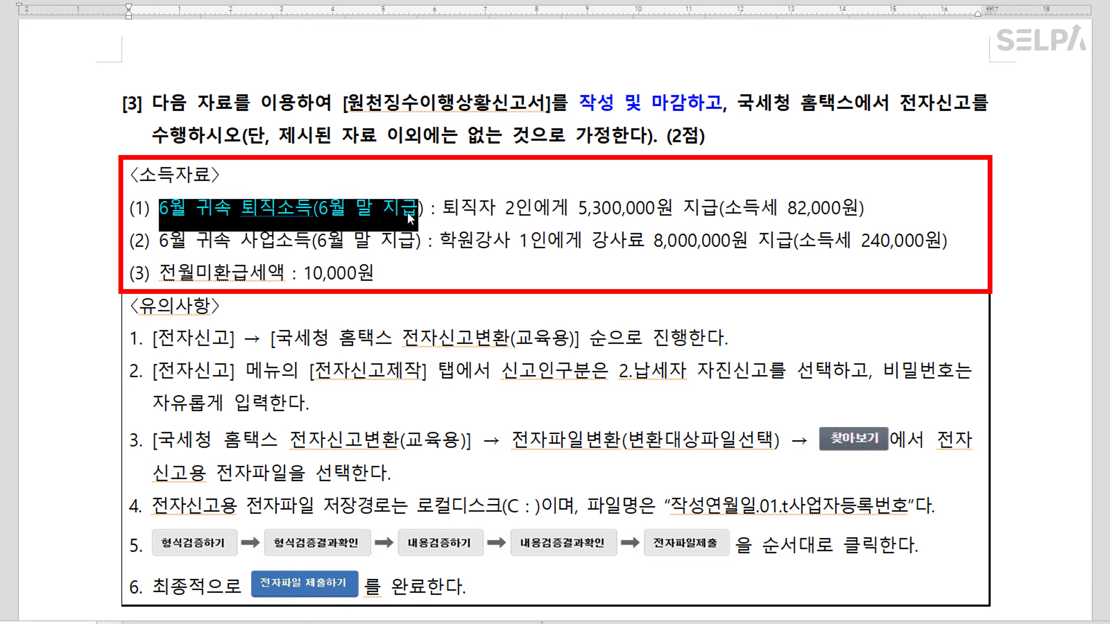
{"action": "left_click", "coordinate": [498, 260]}
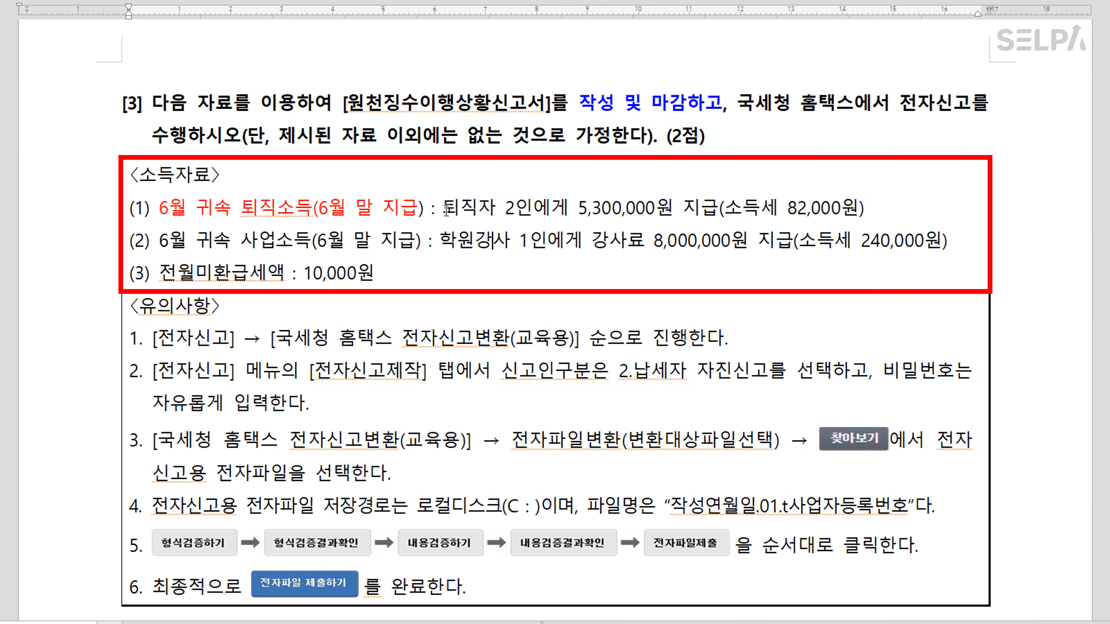
Colour 퇴직자 2인 and 사업소득 blue
{"action": "left_click_drag", "start_coordinate": [446, 211], "coordinate": [534, 213]}
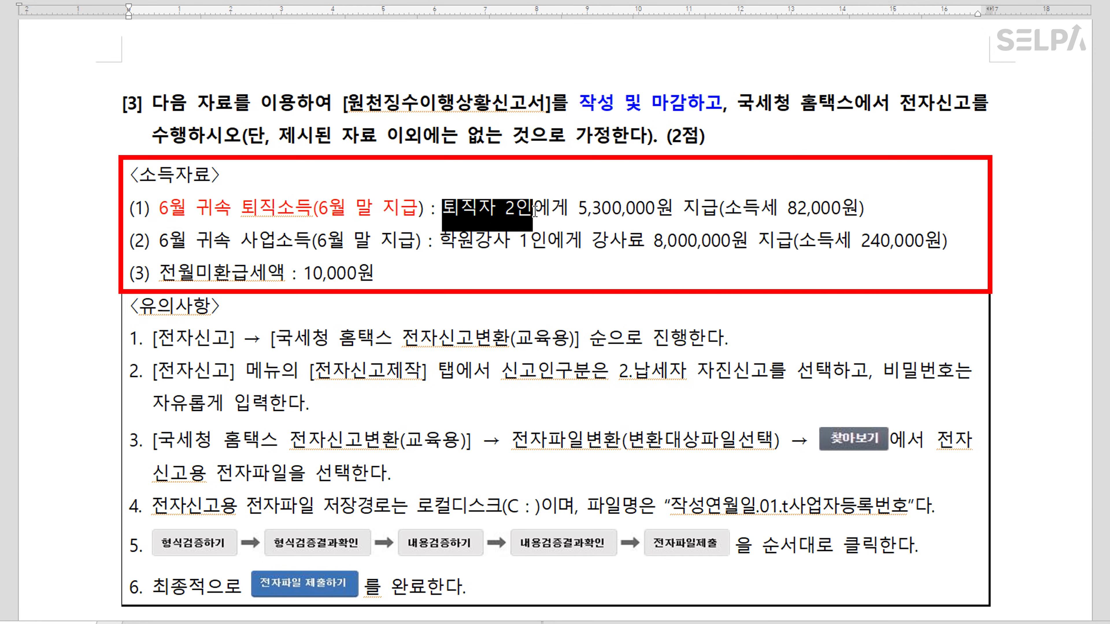
{"action": "key", "text": "ctrl+m"}
{"action": "key", "text": "b"}
{"action": "left_click_drag", "start_coordinate": [242, 242], "coordinate": [307, 242]}
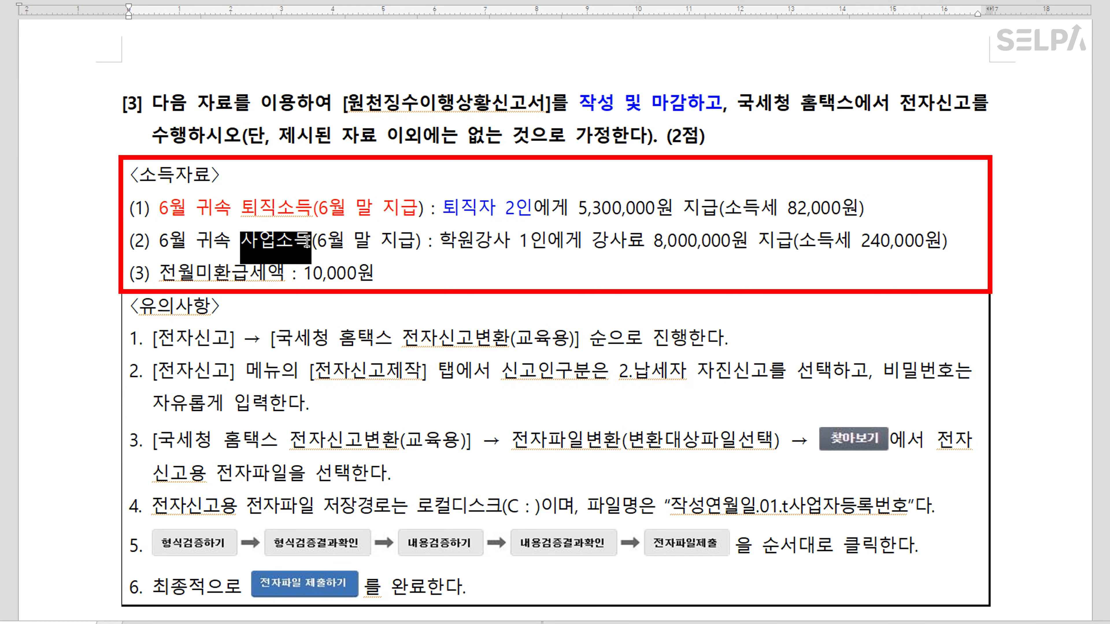
{"action": "key", "text": "ctrl+m"}
{"action": "key", "text": "b"}
{"action": "left_click", "coordinate": [448, 262]}
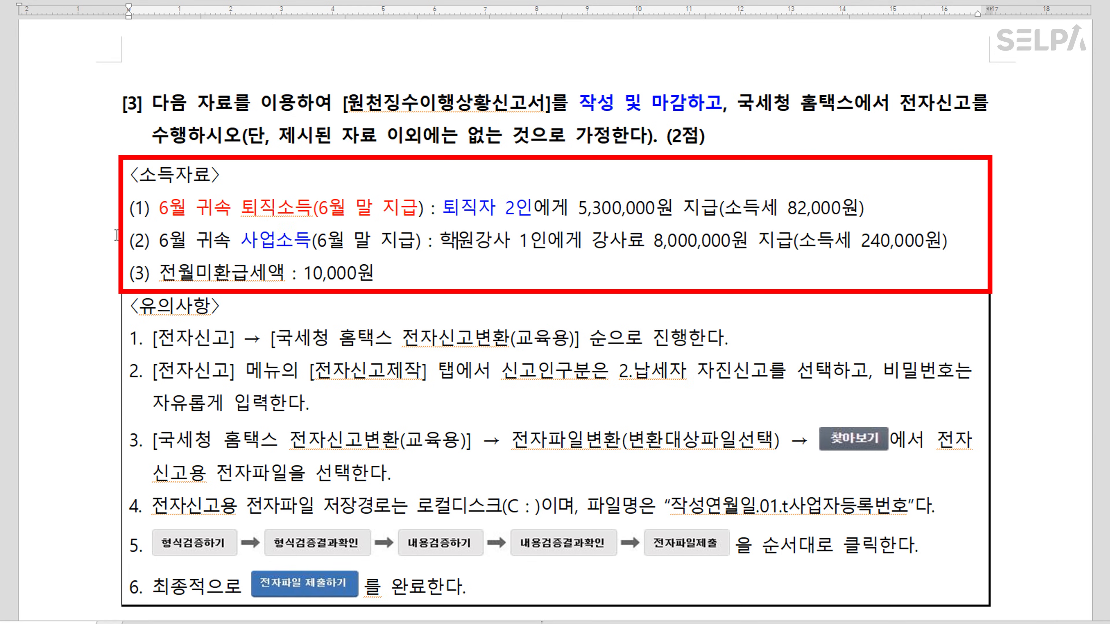
Colour the 전월미환급세액 : 10,000원 line red
{"action": "left_click_drag", "start_coordinate": [160, 273], "coordinate": [394, 272]}
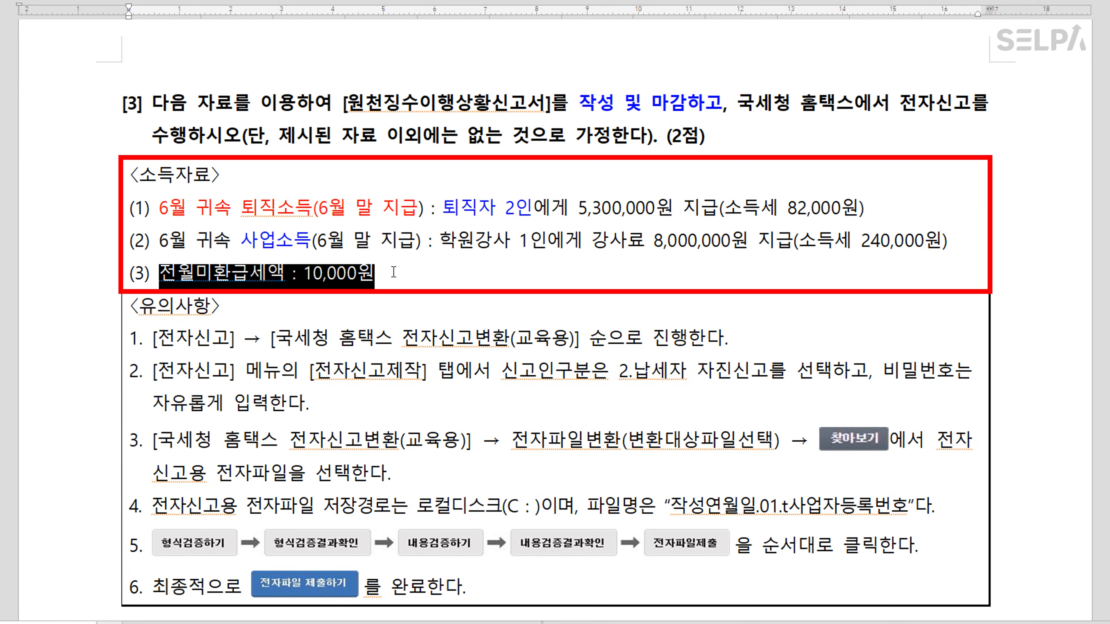
{"action": "key", "text": "ctrl+m"}
{"action": "key", "text": "r"}
{"action": "left_click", "coordinate": [420, 247]}
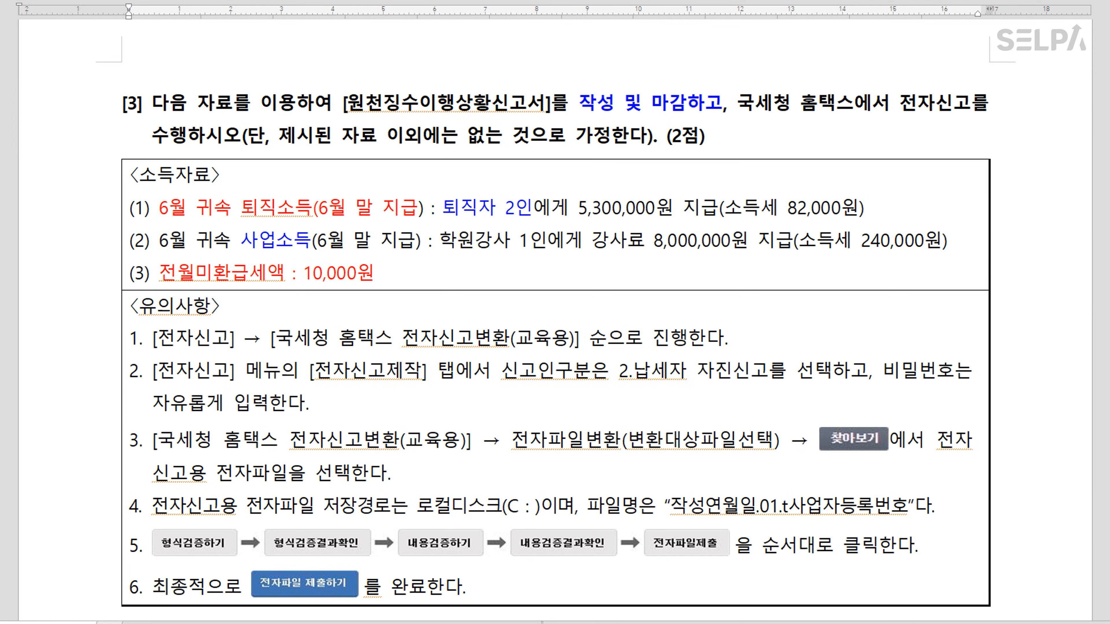
{"action": "key", "text": "alt+Tab"}
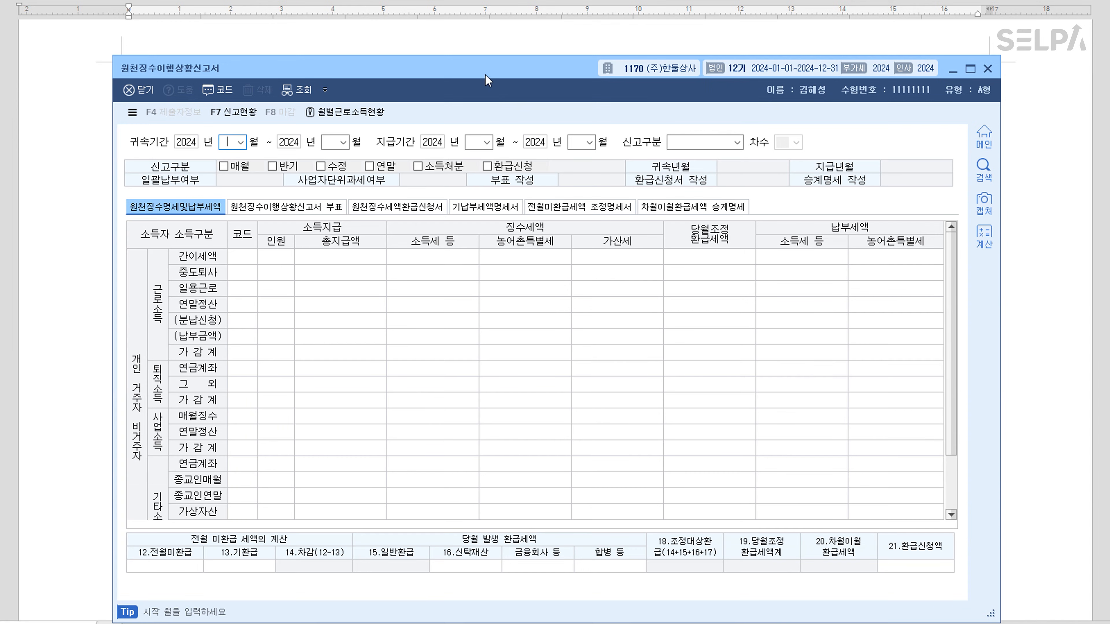
Set all the report's period months to 06 to load the June table
{"action": "left_click_drag", "start_coordinate": [485, 77], "coordinate": [490, 281]}
{"action": "type", "text": "06"}
{"action": "key", "text": "Return"}
{"action": "type", "text": "06"}
{"action": "key", "text": "Return"}
{"action": "type", "text": "06"}
{"action": "key", "text": "Return"}
{"action": "type", "text": "061.정기신고"}
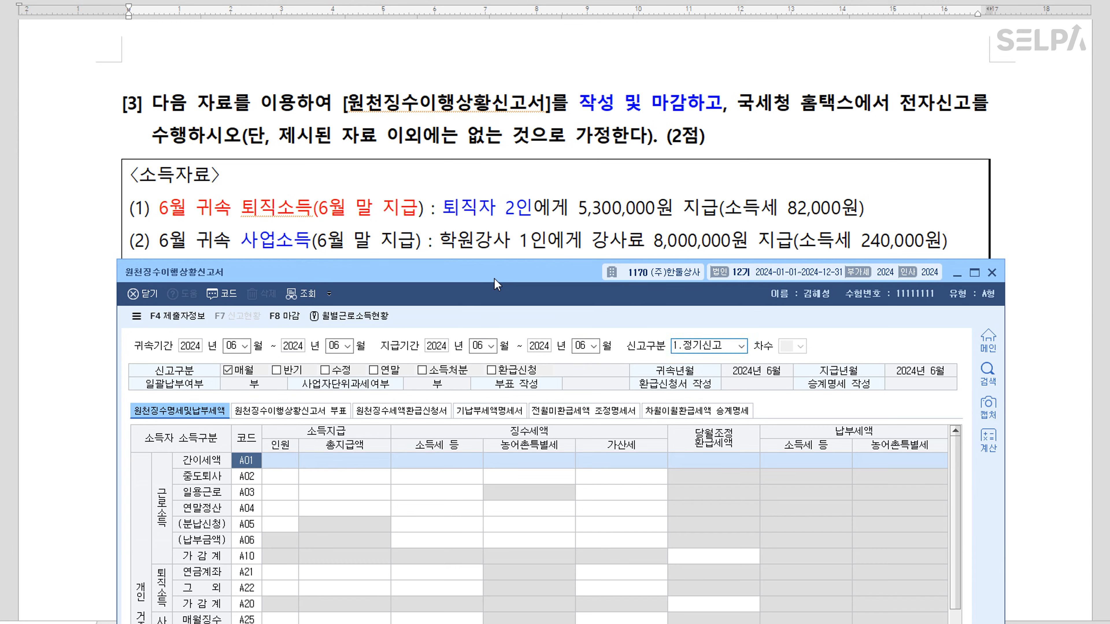
Fill retirement row A22 with 2 persons, 5,300,000 paid and 82,000 income tax
{"action": "scroll", "coordinate": [555, 140], "scroll_direction": "down", "scroll_amount": 3}
{"action": "left_click_drag", "start_coordinate": [560, 280], "coordinate": [552, 151]}
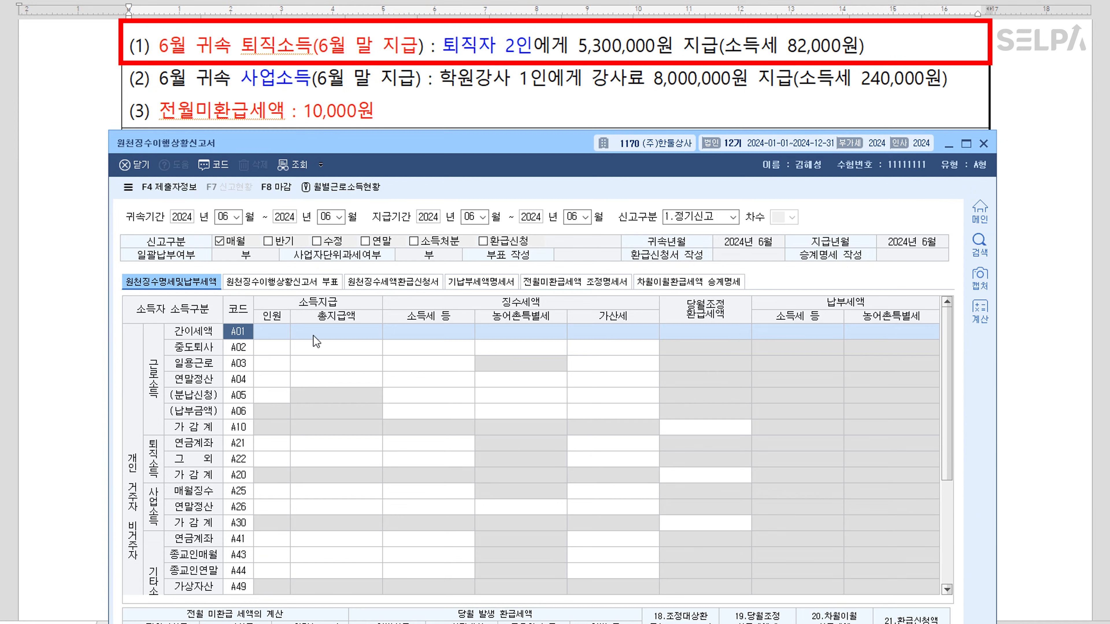
{"action": "left_click", "coordinate": [270, 460]}
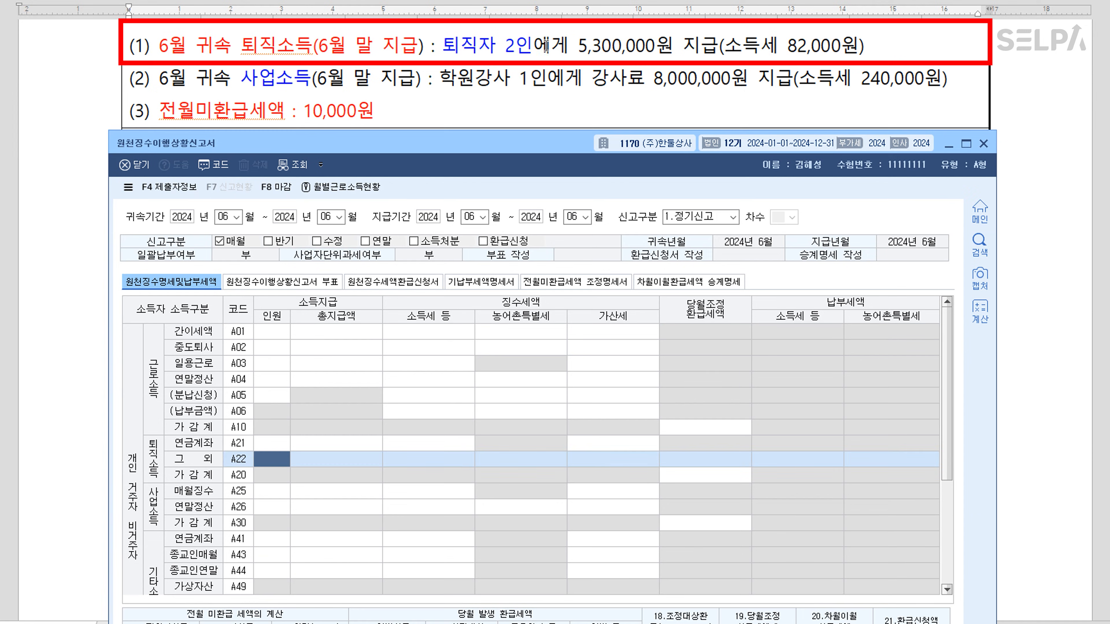
{"action": "left_click", "coordinate": [281, 460]}
{"action": "type", "text": "2"}
{"action": "key", "text": "Return"}
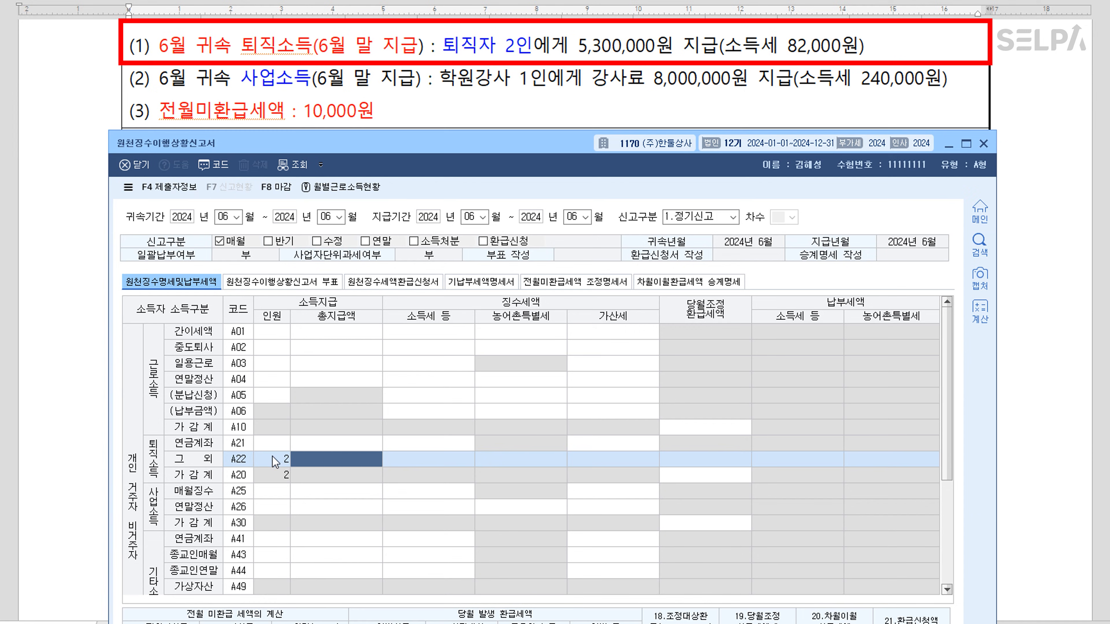
{"action": "type", "text": "5300000"}
{"action": "key", "text": "Return"}
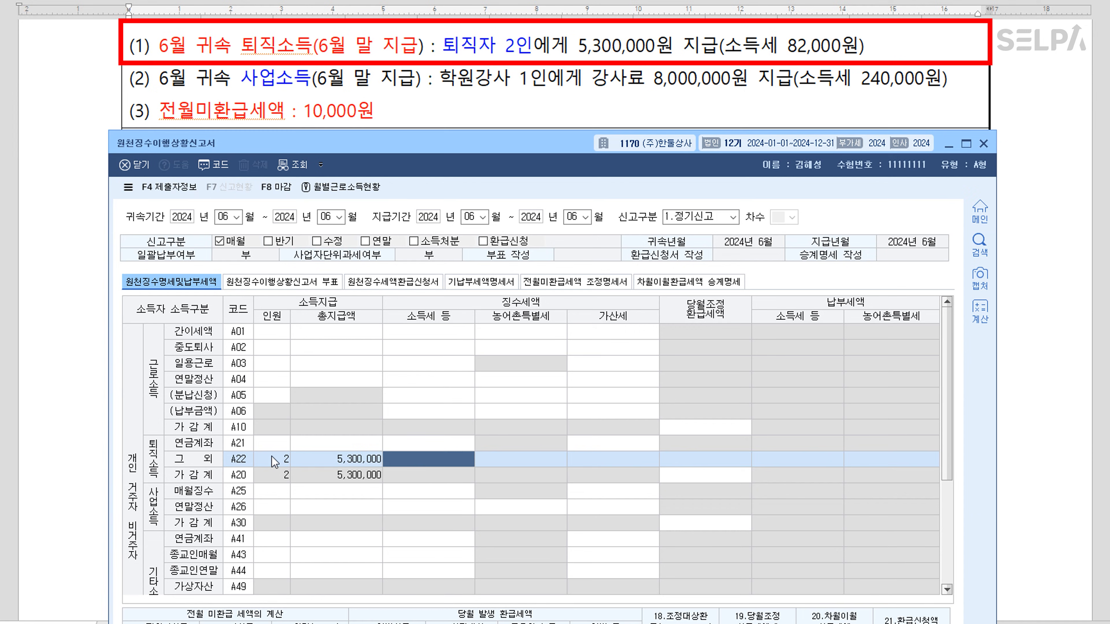
{"action": "type", "text": "820000"}
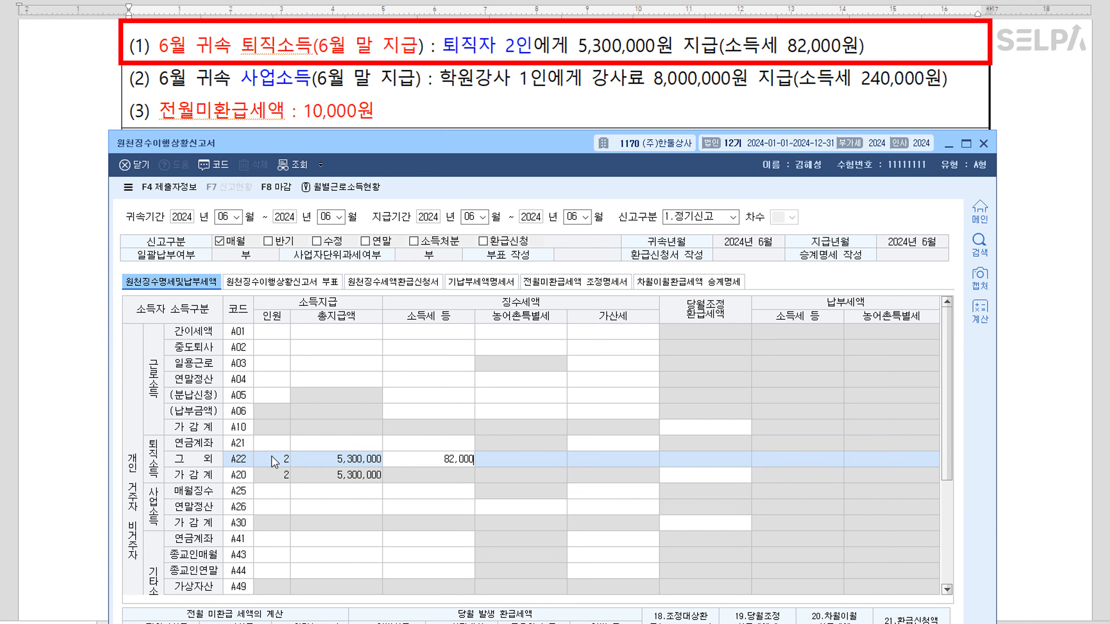
{"action": "key", "text": "Return"}
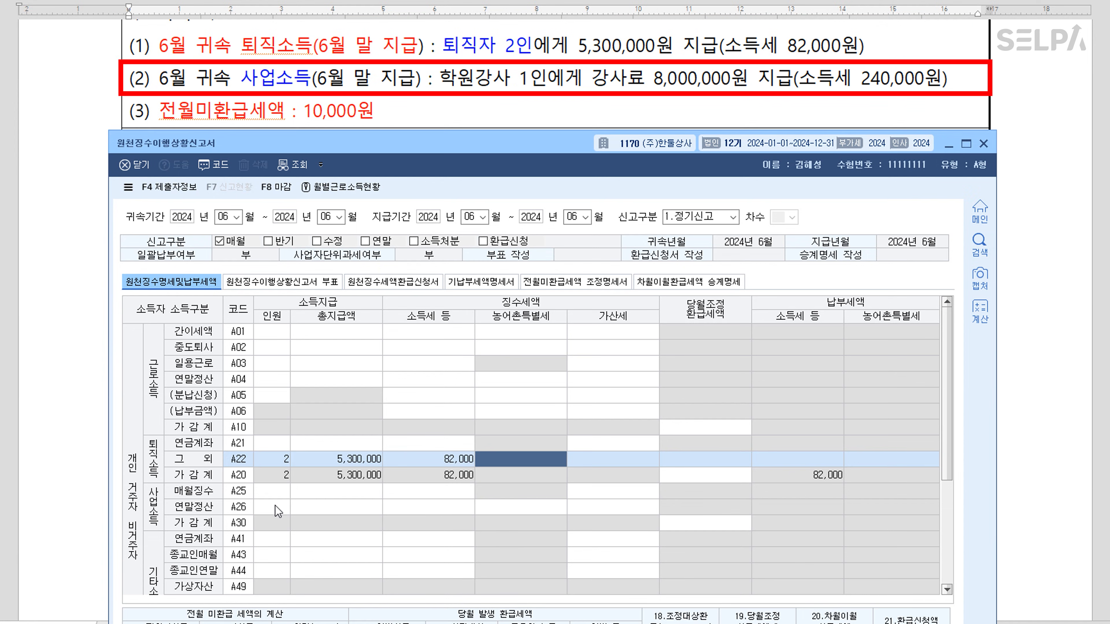
Fill business row A25 with 1 person, 8,000,000 paid and 240,000 income tax
{"action": "left_click", "coordinate": [274, 494]}
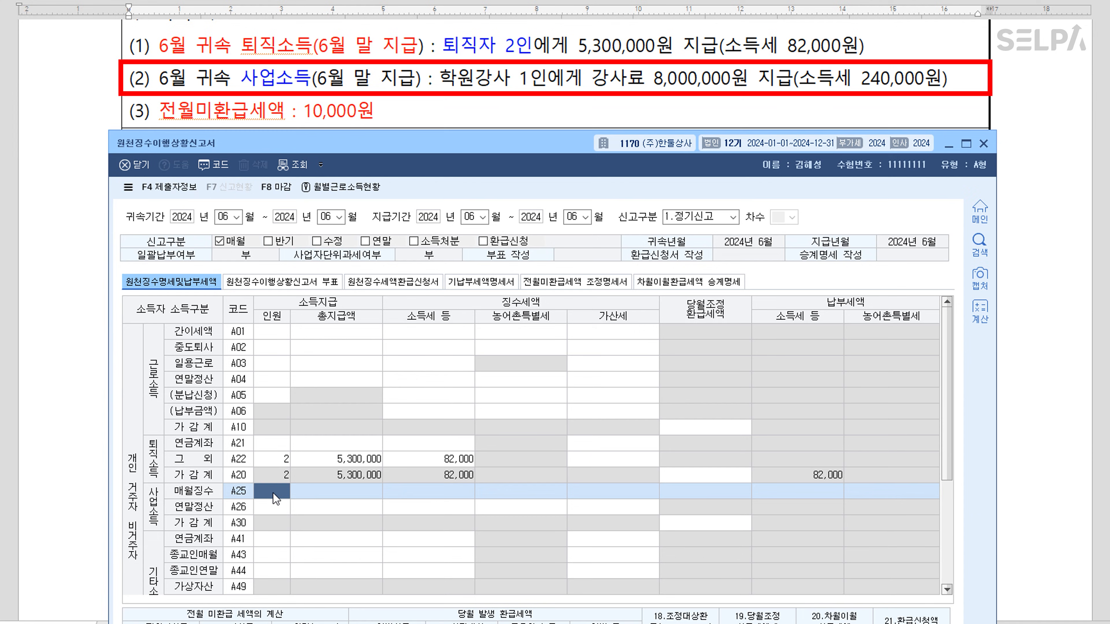
{"action": "type", "text": "1"}
{"action": "key", "text": "Return"}
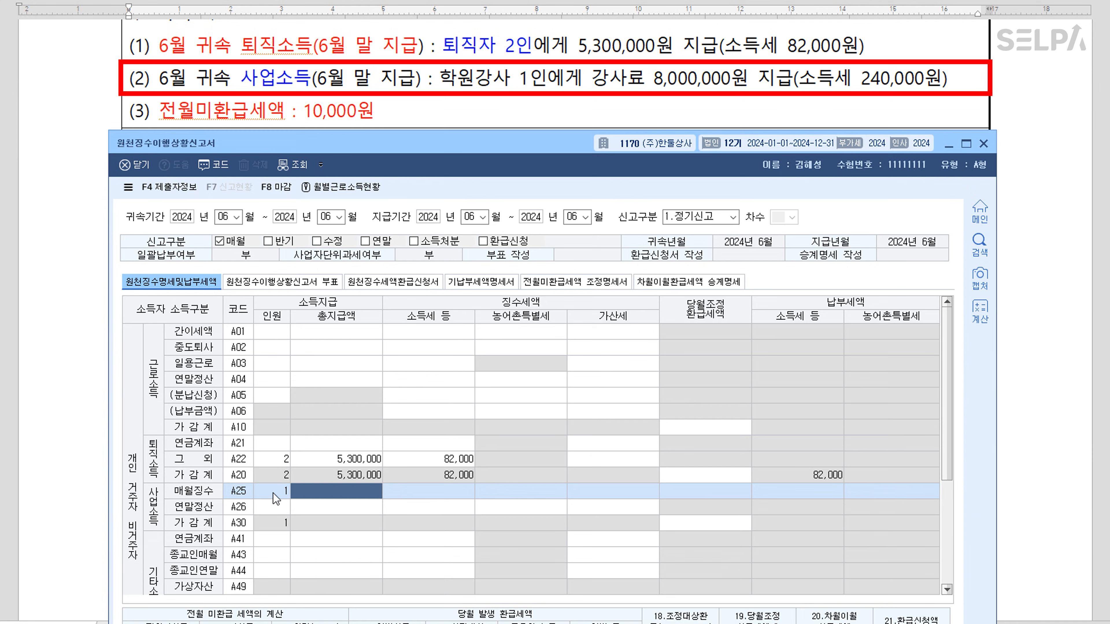
{"action": "type", "text": "8000000"}
{"action": "key", "text": "Return"}
{"action": "type", "text": "240,000"}
{"action": "key", "text": "Return"}
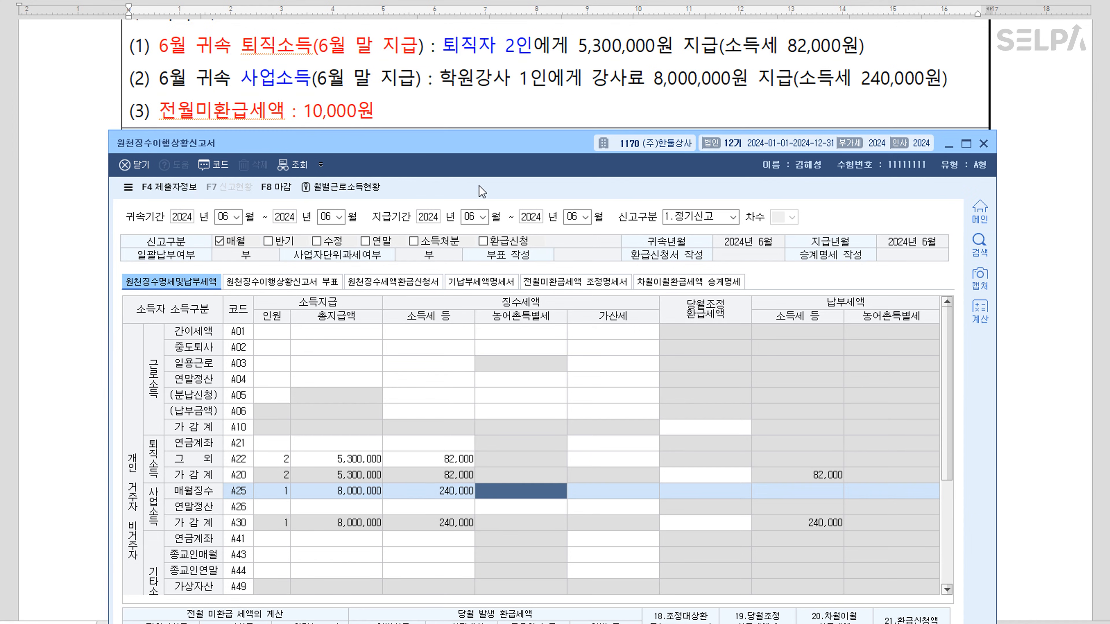
Enter 10,000 as the prior-month unrefunded tax and start closing the report
{"action": "left_click_drag", "start_coordinate": [513, 141], "coordinate": [522, 116]}
{"action": "scroll", "coordinate": [522, 42], "scroll_direction": "down", "scroll_amount": 2}
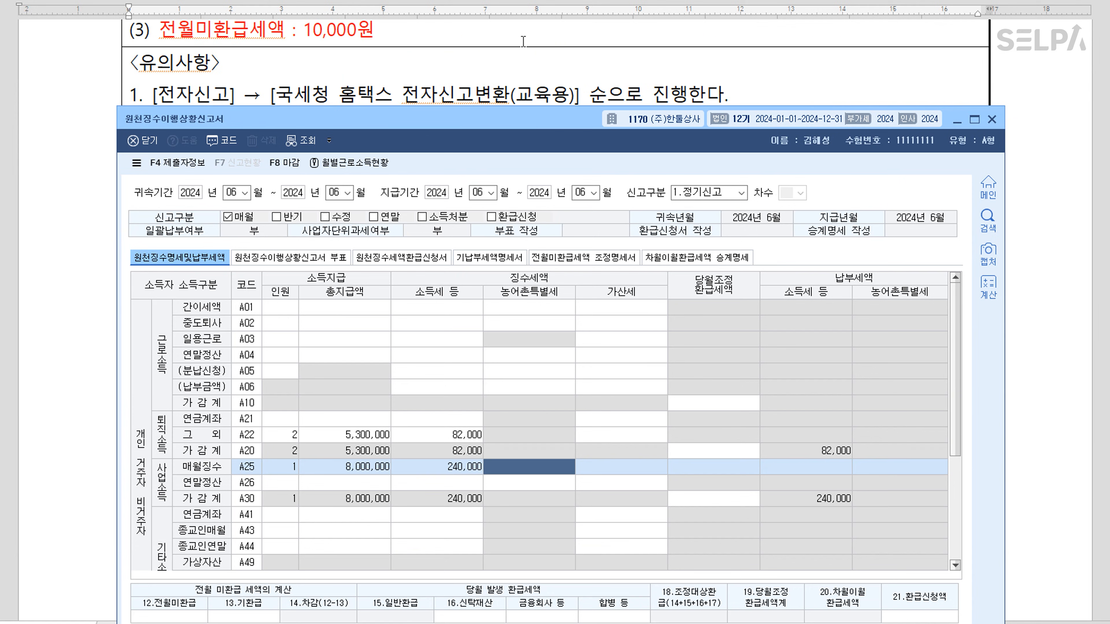
{"action": "left_click", "coordinate": [187, 620]}
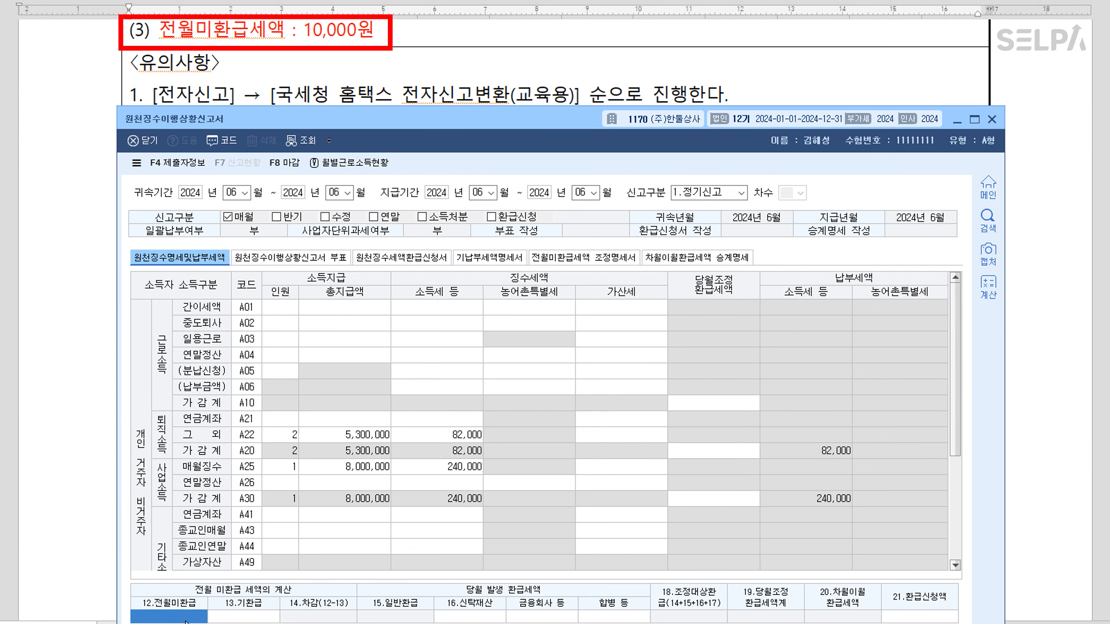
{"action": "type", "text": "100000"}
{"action": "key", "text": "Return"}
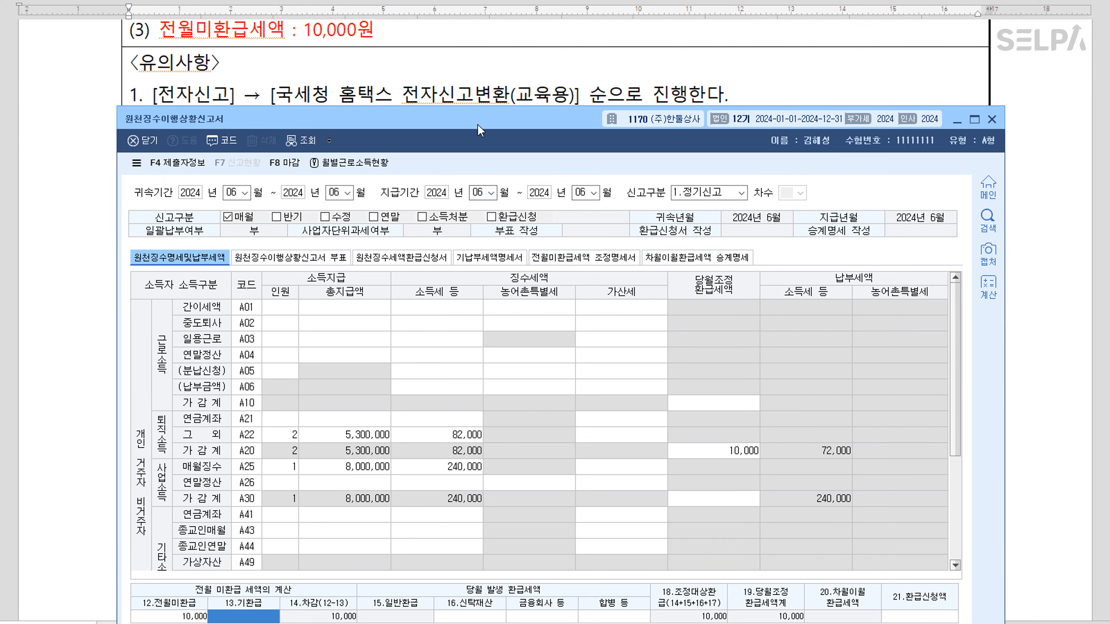
{"action": "left_click_drag", "start_coordinate": [480, 121], "coordinate": [478, 53]}
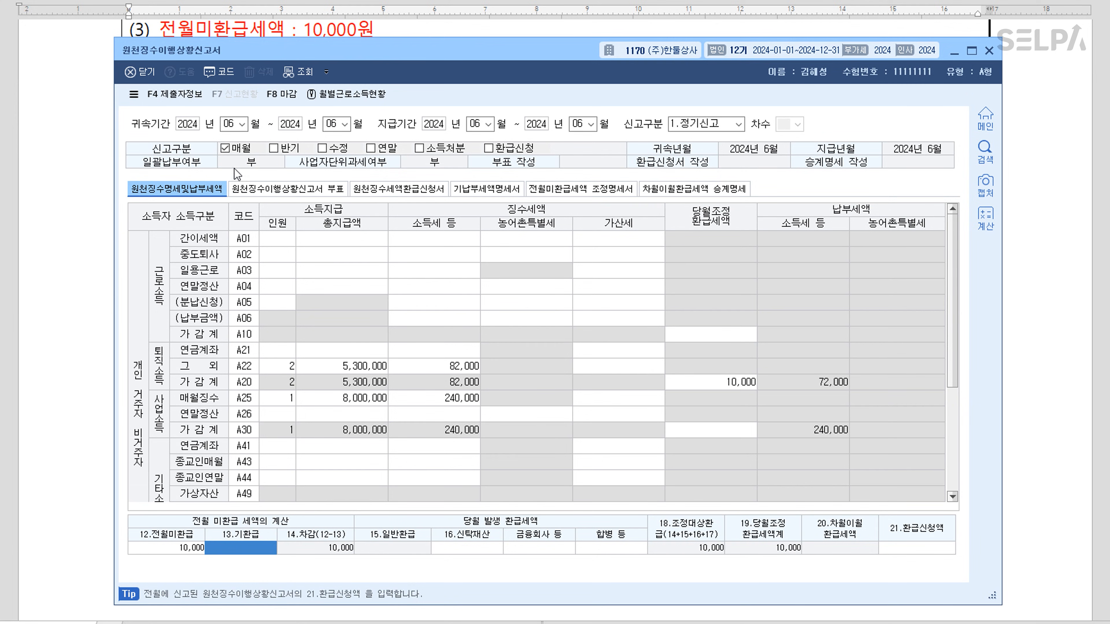
{"action": "left_click", "coordinate": [285, 93]}
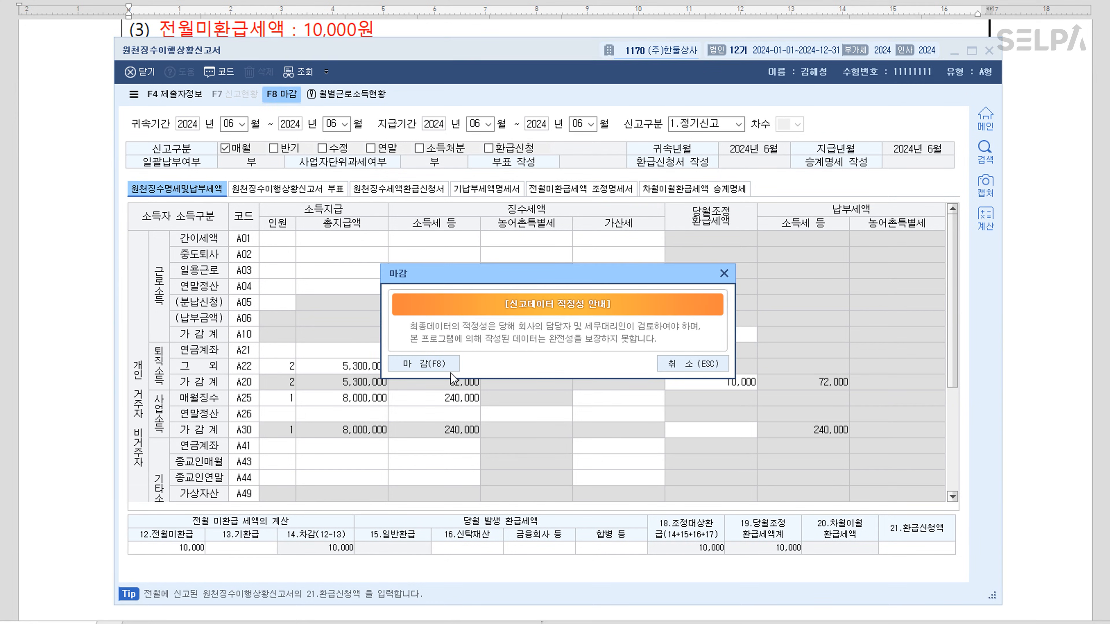
Confirm closing the June withholding report
{"action": "left_click", "coordinate": [423, 364]}
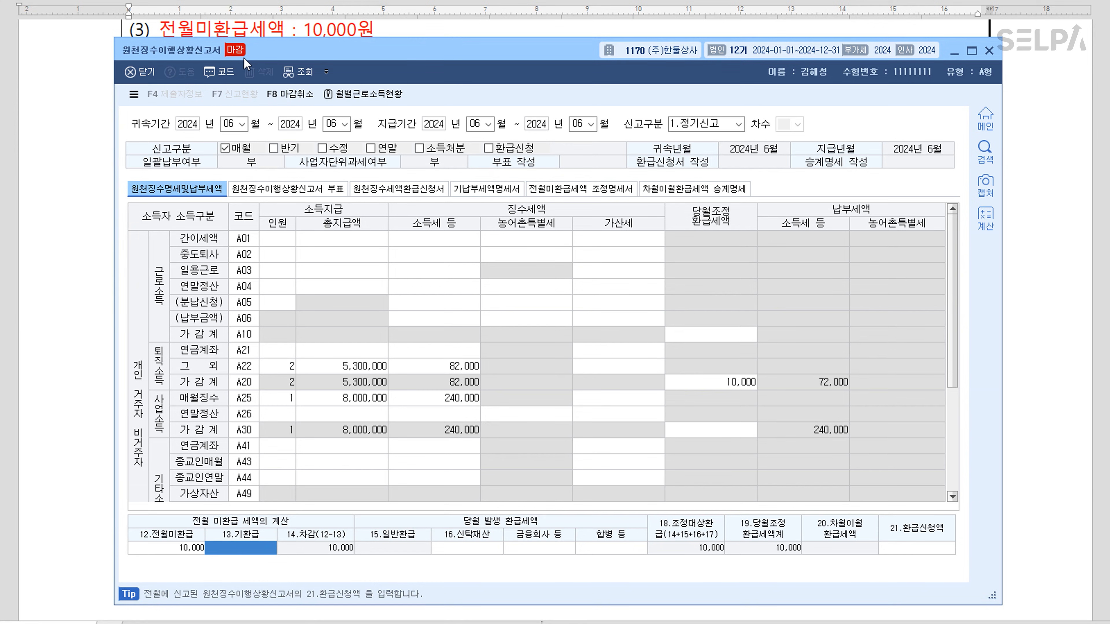
{"action": "key", "text": "ctrl+Return"}
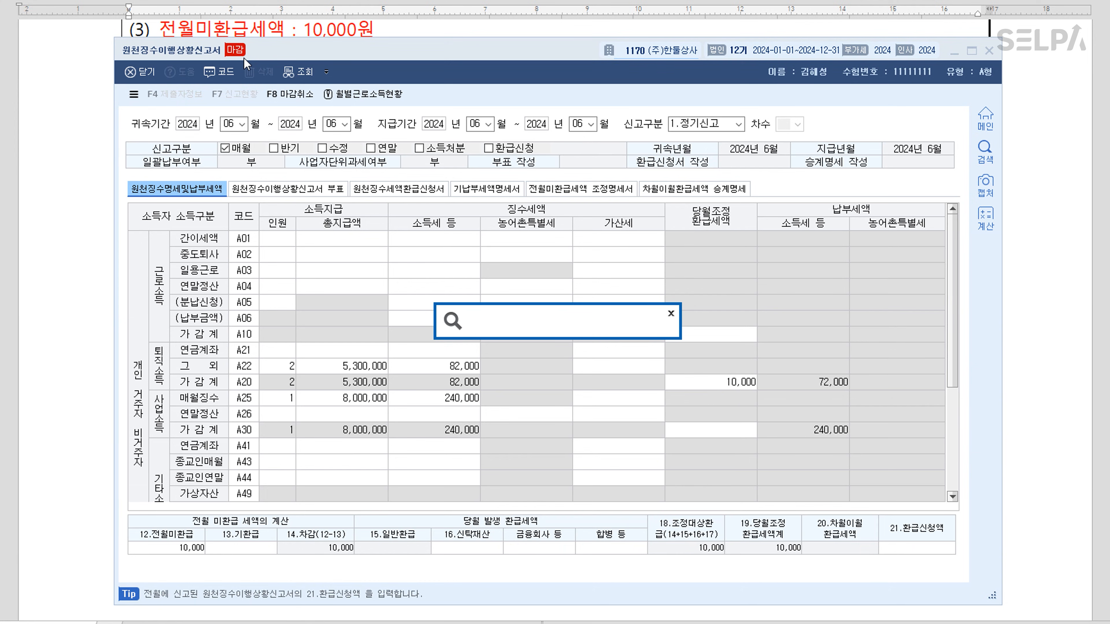
{"action": "key", "text": "Escape"}
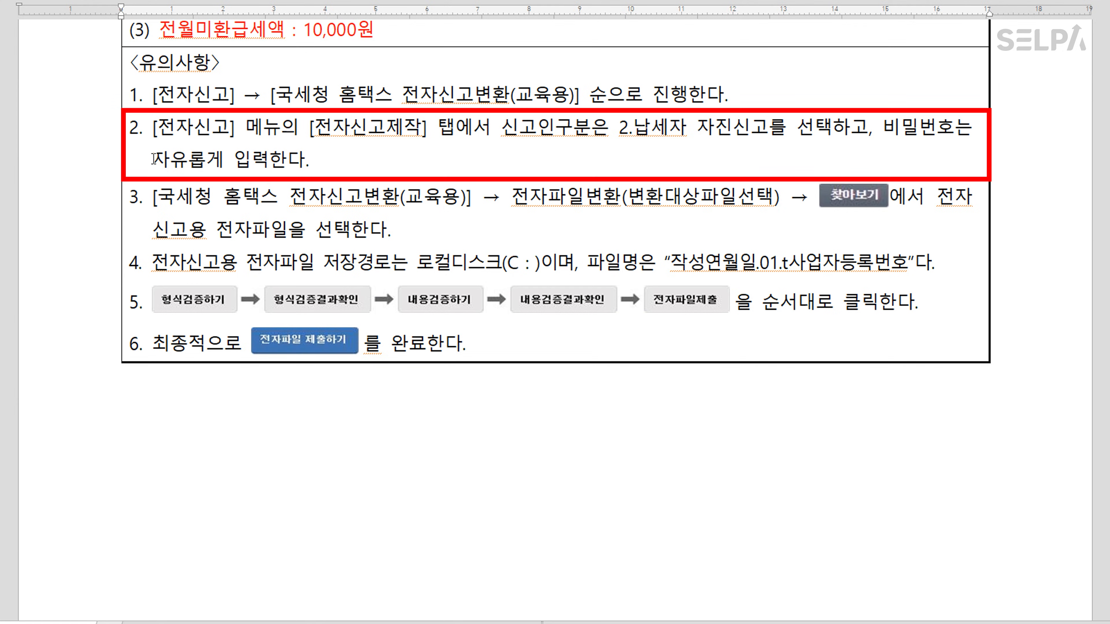
{"action": "left_click_drag", "start_coordinate": [153, 160], "coordinate": [317, 159]}
{"action": "left_click", "coordinate": [398, 187]}
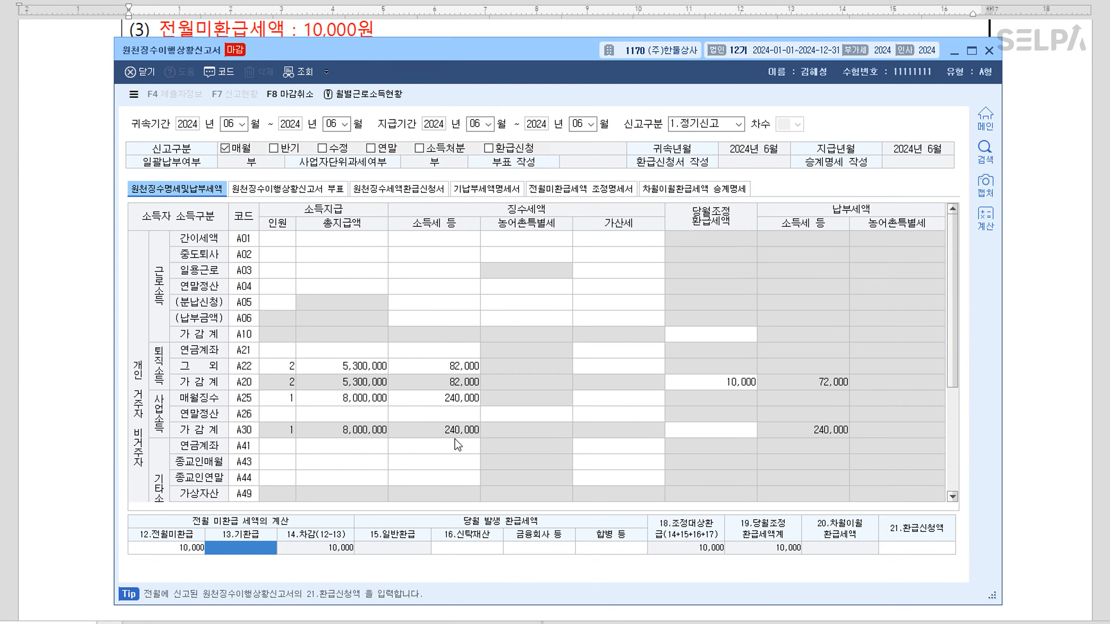
Open menu 2070 원천 전자신고 through the ㅈㅈㅅ menu search
{"action": "key", "text": "ctrl+Return"}
{"action": "type", "text": "ㅈㅈㅅ"}
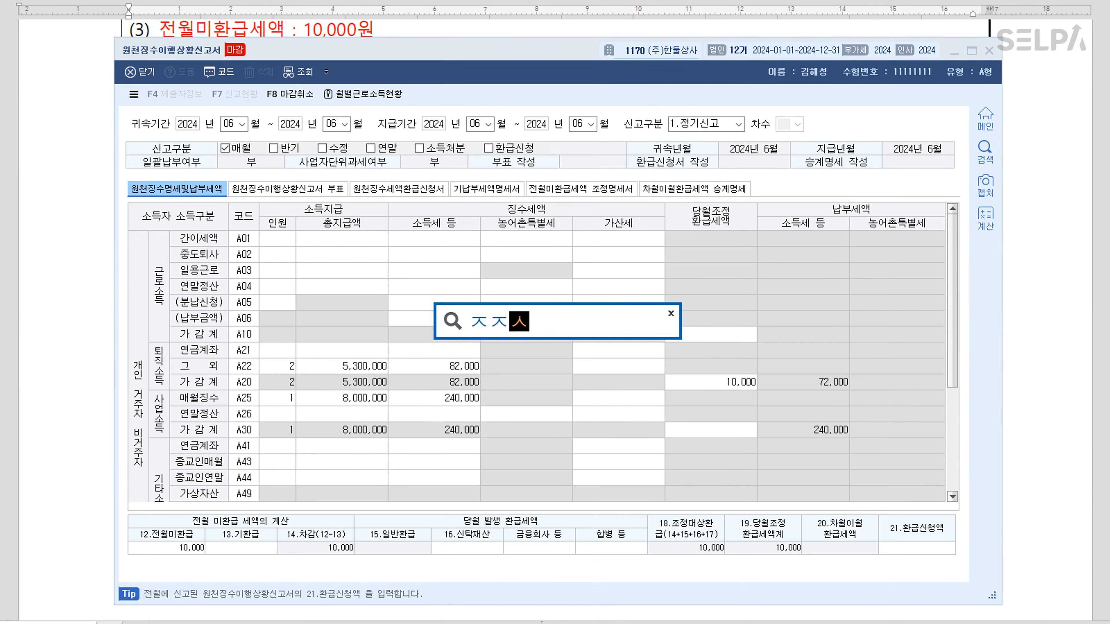
{"action": "key", "text": "Return"}
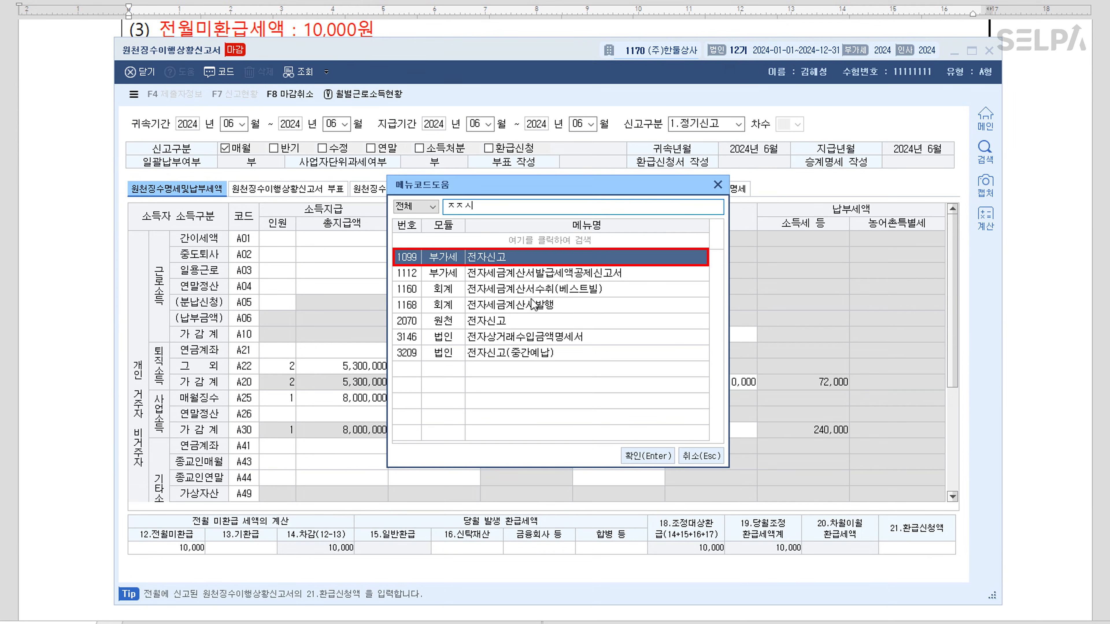
{"action": "left_click", "coordinate": [488, 327]}
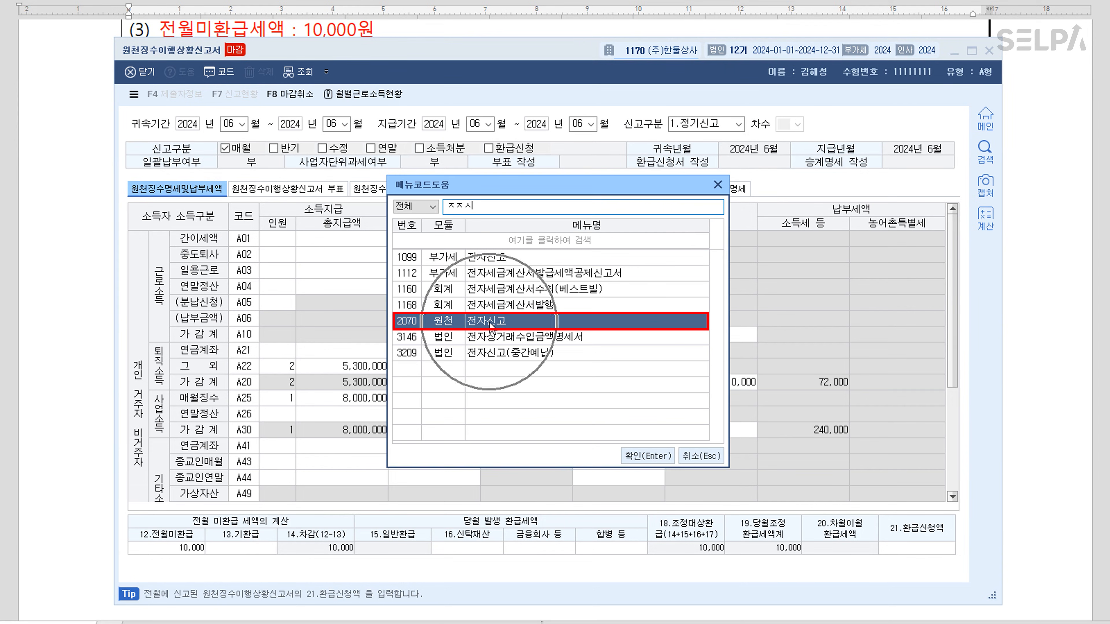
{"action": "left_click", "coordinate": [648, 457]}
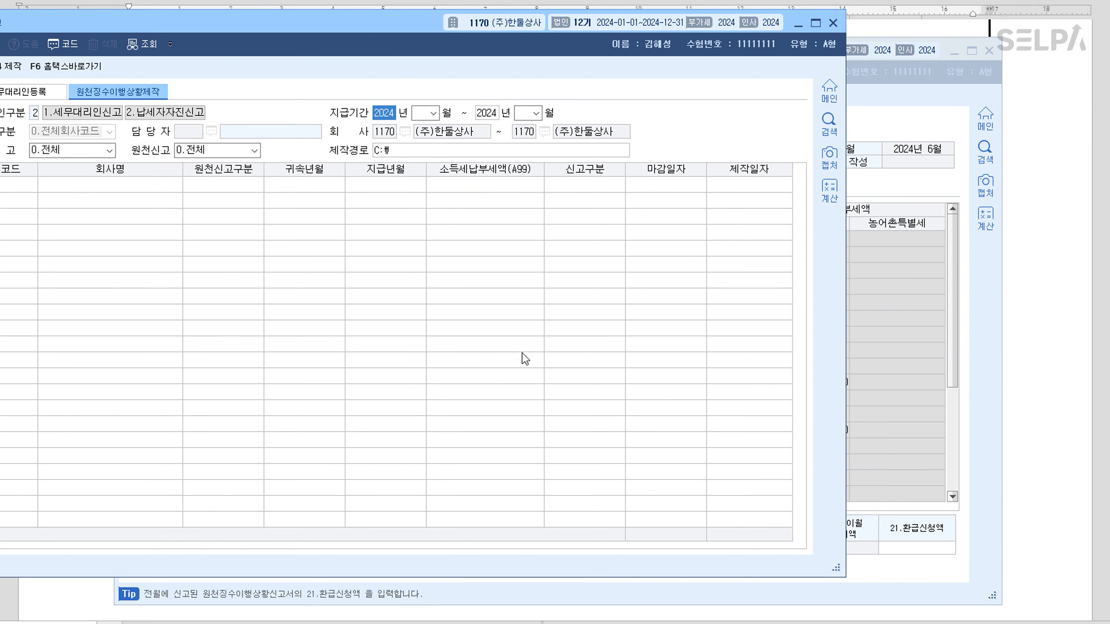
Set the payment period start month to 06
{"action": "left_click_drag", "start_coordinate": [332, 23], "coordinate": [497, 54]}
{"action": "key", "text": "Return"}
{"action": "type", "text": "06"}
{"action": "key", "text": "Return"}
Set the end month to 06 and produce the electronic filing file with F4 제작
{"action": "key", "text": "Return"}
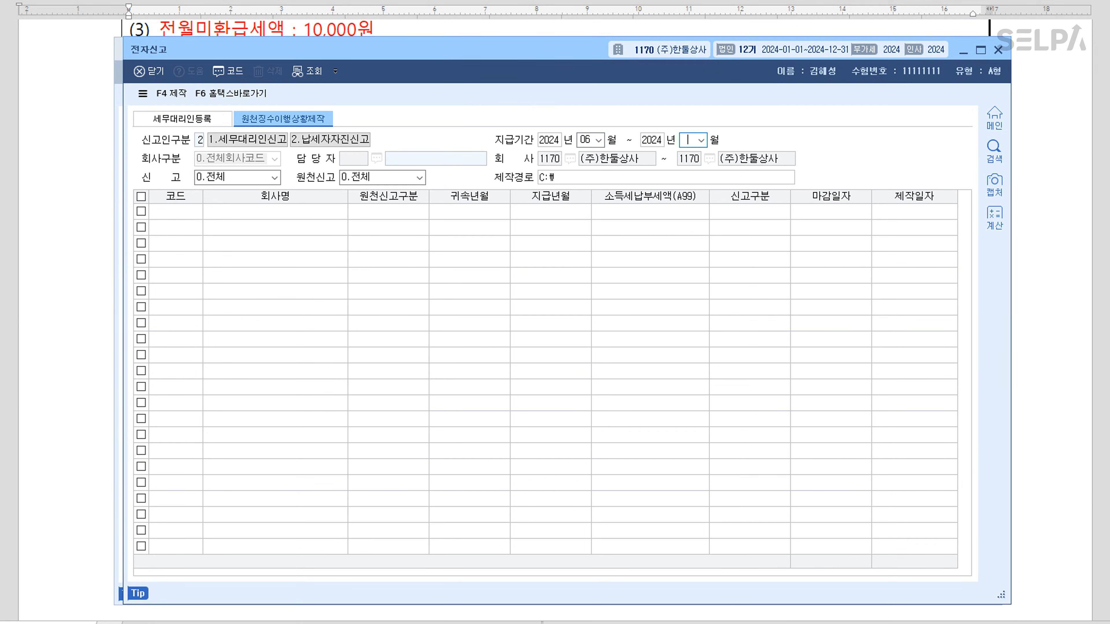
{"action": "type", "text": "06"}
{"action": "key", "text": "Return"}
{"action": "key", "text": "Return"}
{"action": "key", "text": "Return"}
{"action": "key", "text": "Return"}
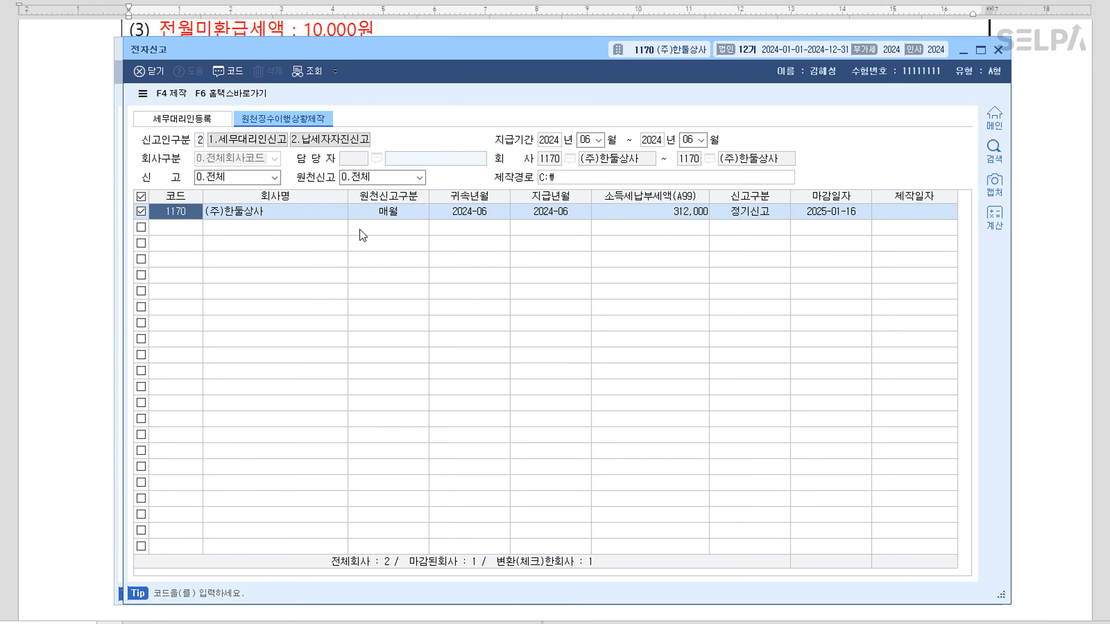
{"action": "left_click", "coordinate": [172, 93]}
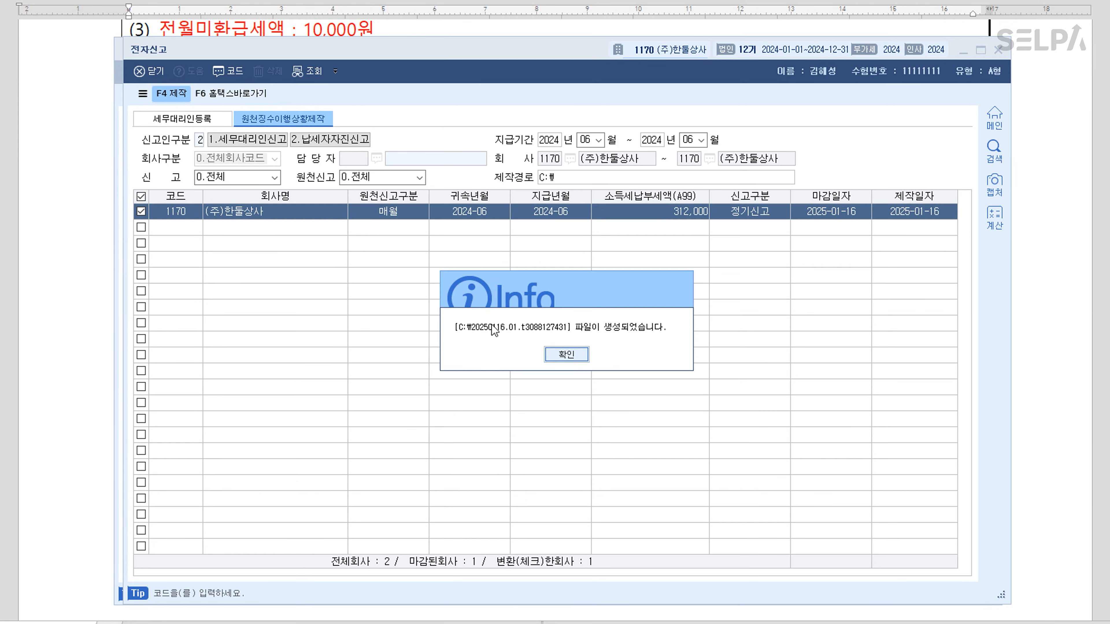
{"action": "left_click", "coordinate": [572, 358]}
Set and confirm the file encryption password, then bring up the Hometax filing guide
{"action": "type", "text": "12345678"}
{"action": "key", "text": "Tab"}
{"action": "type", "text": "1234567"}
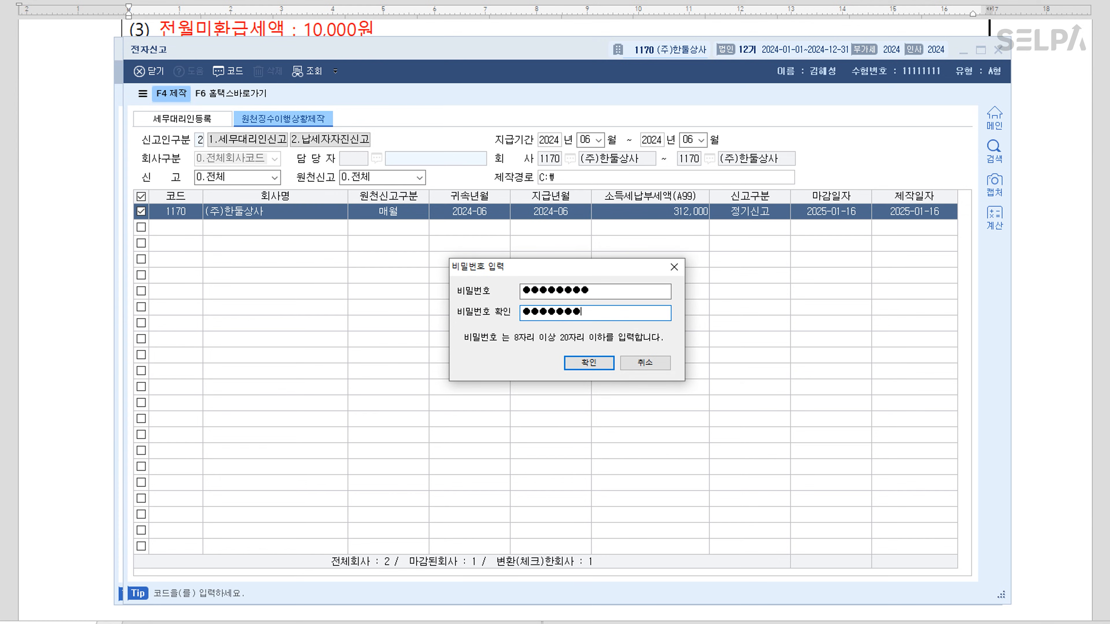
{"action": "left_click", "coordinate": [590, 363]}
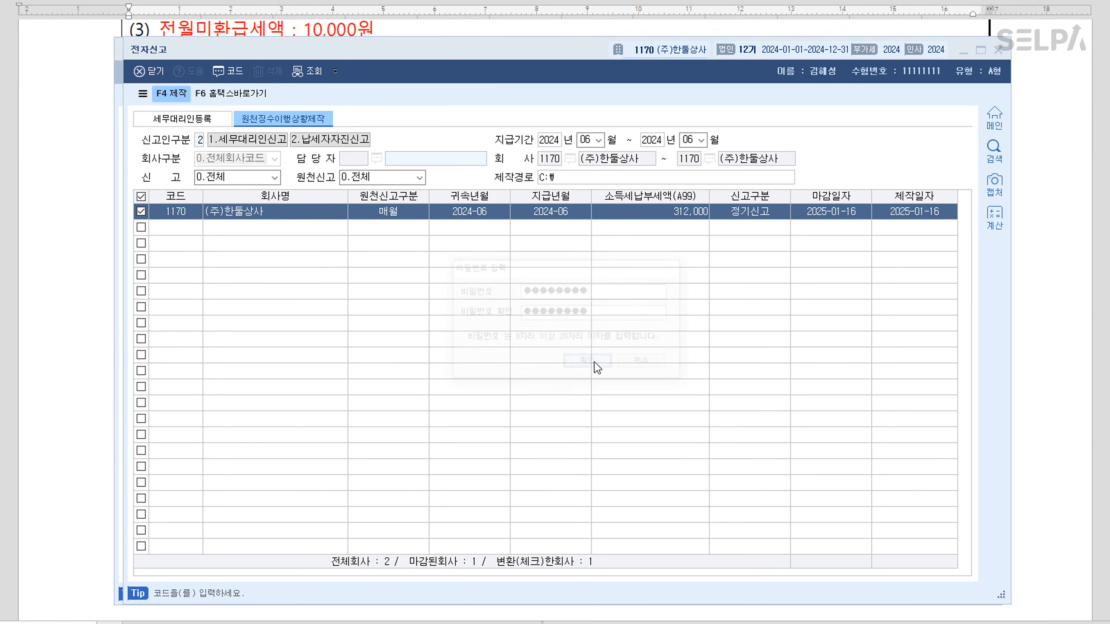
{"action": "left_click", "coordinate": [567, 354]}
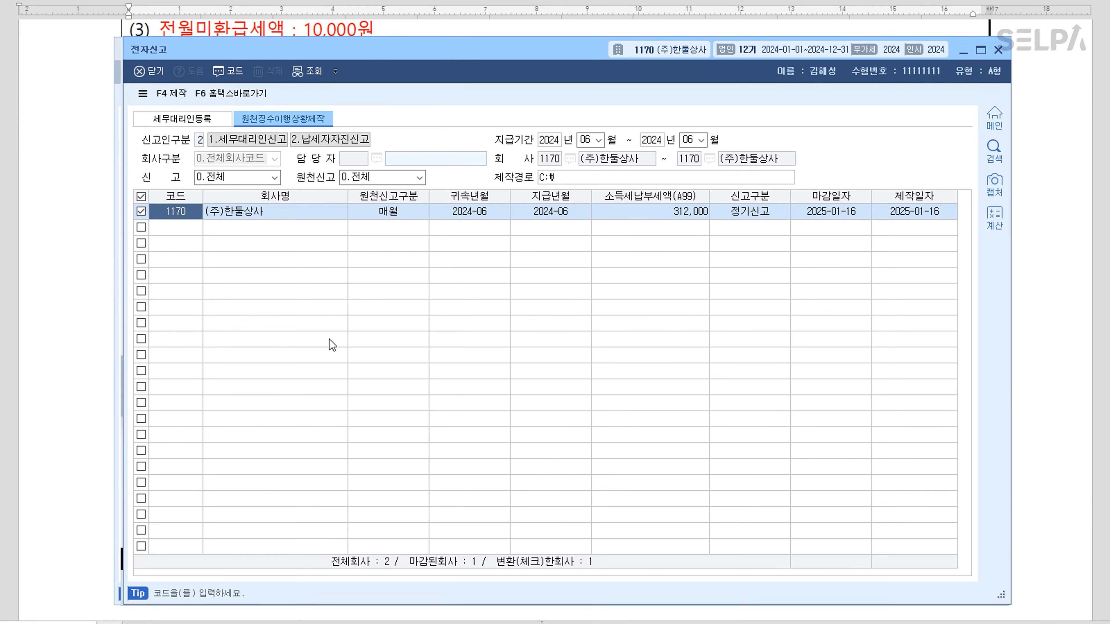
{"action": "left_click_drag", "start_coordinate": [476, 49], "coordinate": [477, 96]}
{"action": "left_click", "coordinate": [547, 78]}
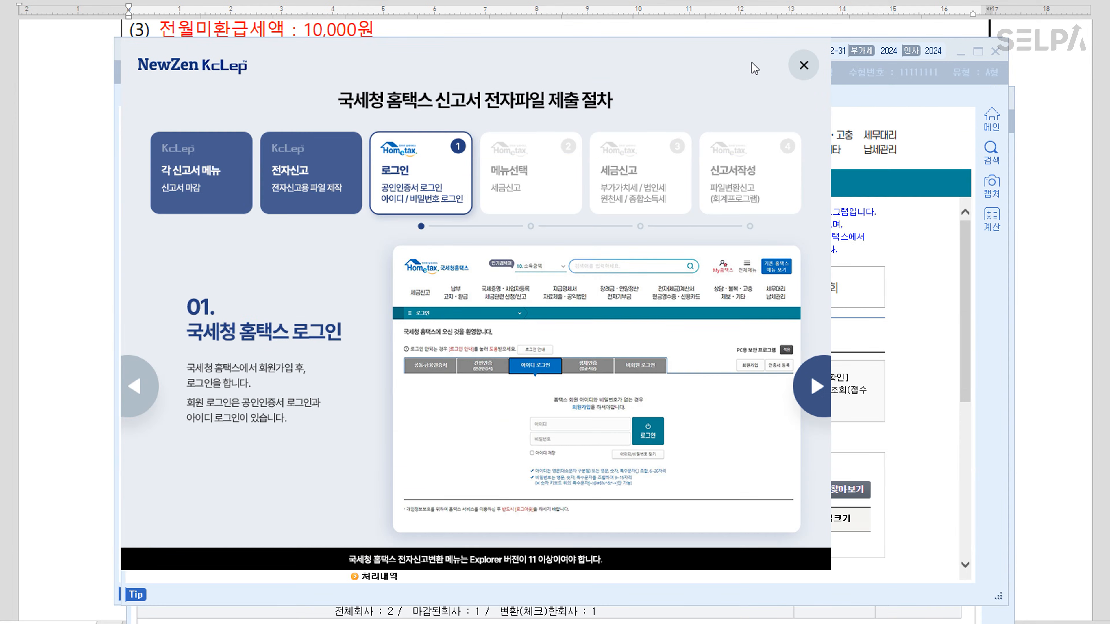
Close the guide and load the e-filing file via 찾아보기
{"action": "left_click", "coordinate": [804, 67]}
{"action": "scroll", "coordinate": [870, 503], "scroll_direction": "down", "scroll_amount": 1}
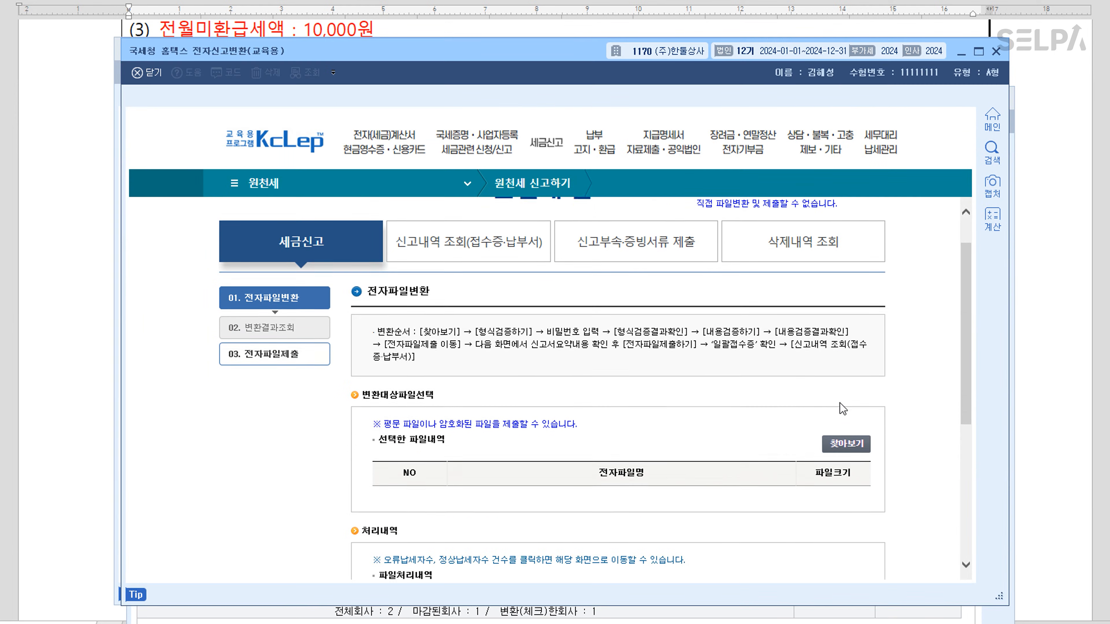
{"action": "left_click", "coordinate": [846, 433]}
{"action": "scroll", "coordinate": [690, 362], "scroll_direction": "down", "scroll_amount": 4}
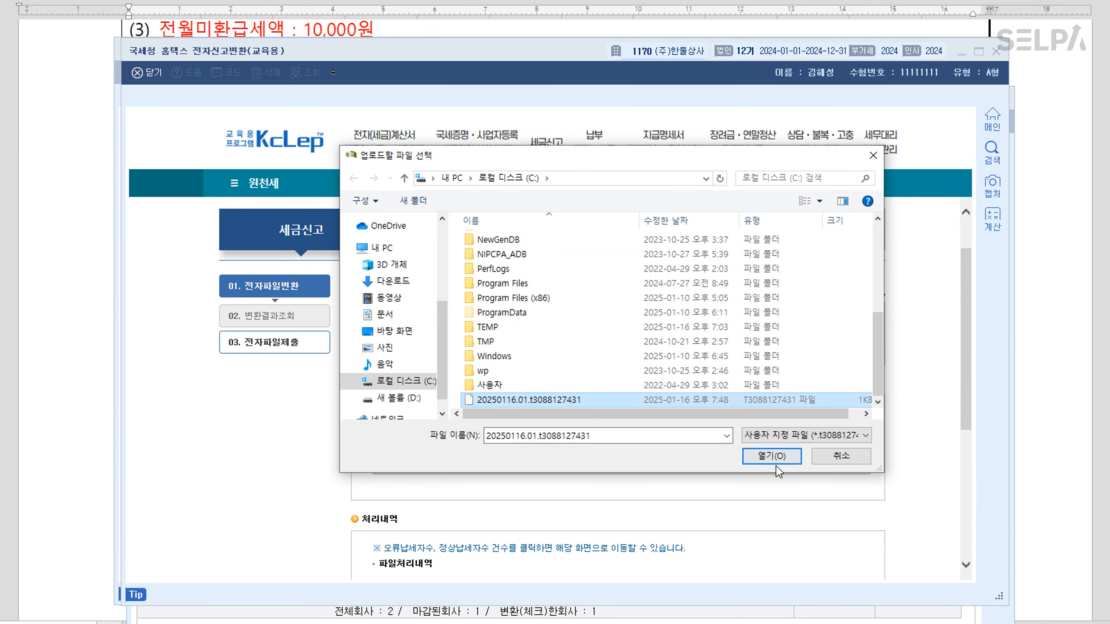
{"action": "left_click", "coordinate": [771, 456]}
Run format validation with the file password, then content validation, checking both results
{"action": "scroll", "coordinate": [699, 397], "scroll_direction": "down", "scroll_amount": 5}
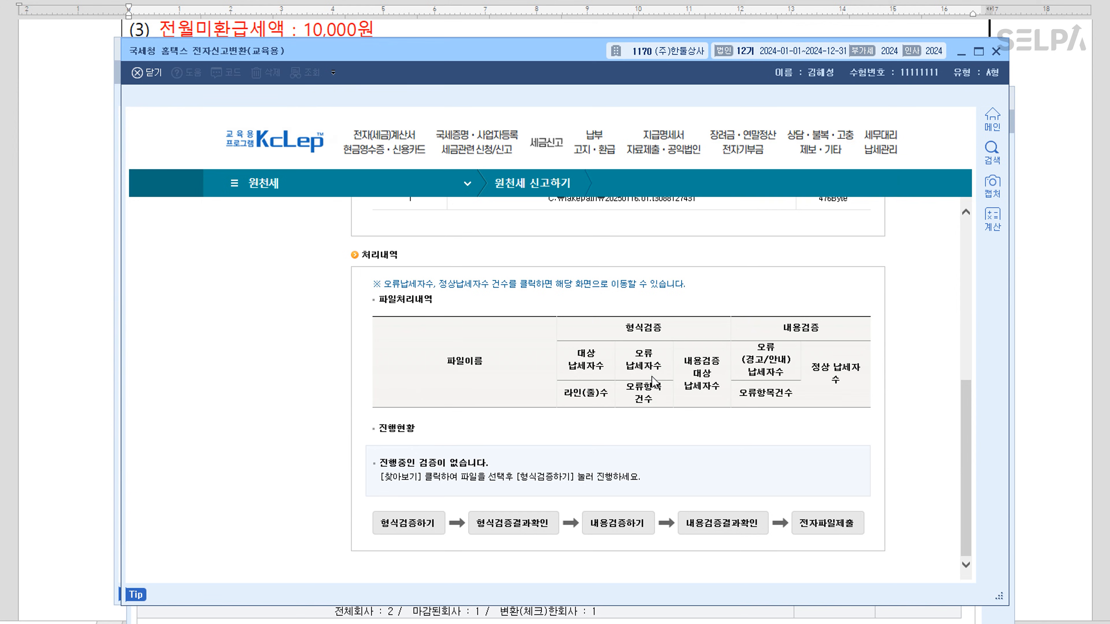
{"action": "left_click", "coordinate": [414, 525]}
{"action": "type", "text": "123456789"}
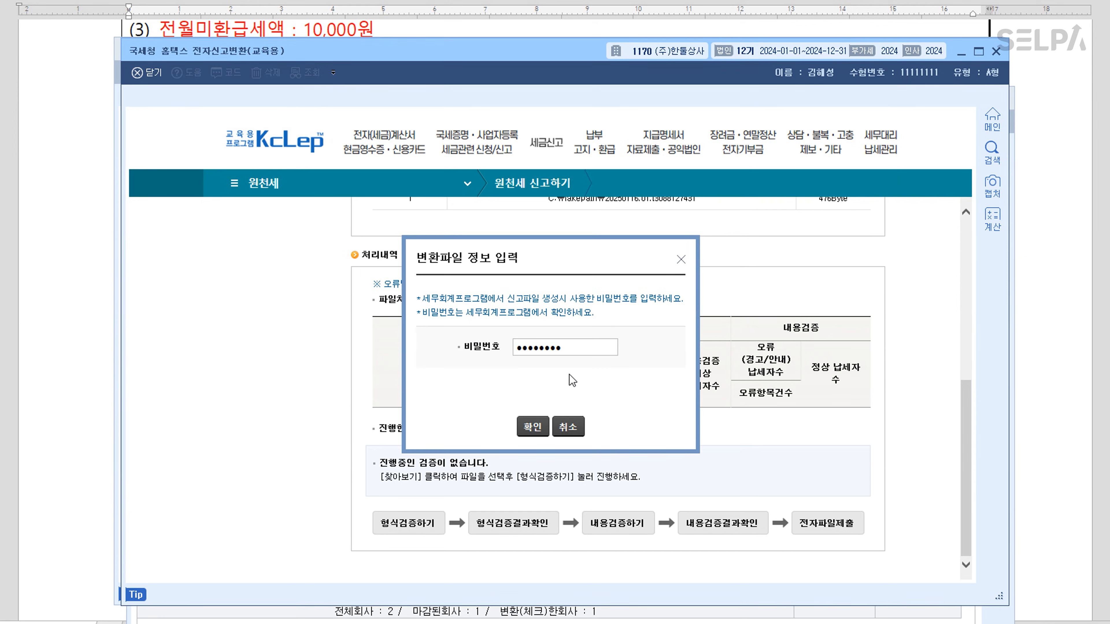
{"action": "left_click", "coordinate": [528, 427]}
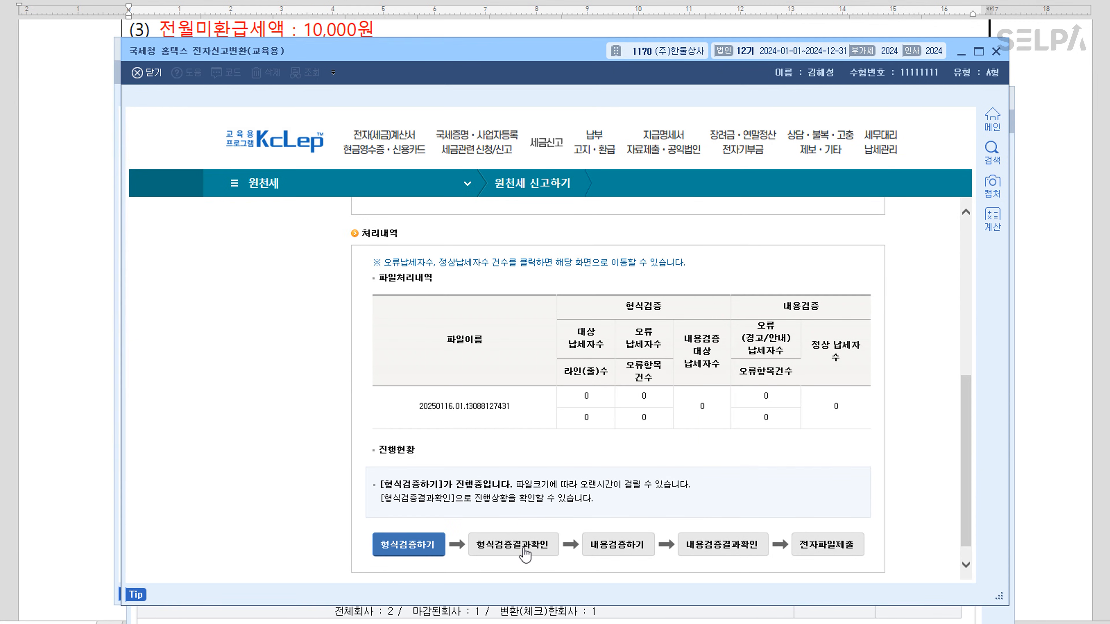
{"action": "left_click", "coordinate": [538, 546]}
{"action": "left_click", "coordinate": [633, 546]}
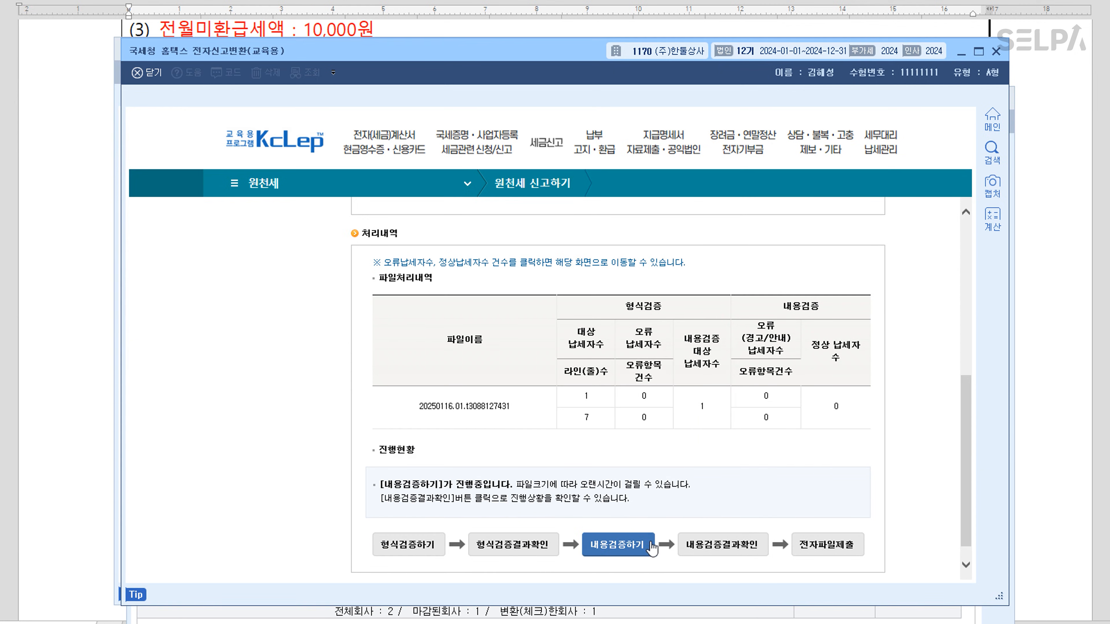
{"action": "left_click", "coordinate": [744, 551]}
Submit the e-file, then close the receipt, Hometax and e-filing windows
{"action": "left_click", "coordinate": [846, 550]}
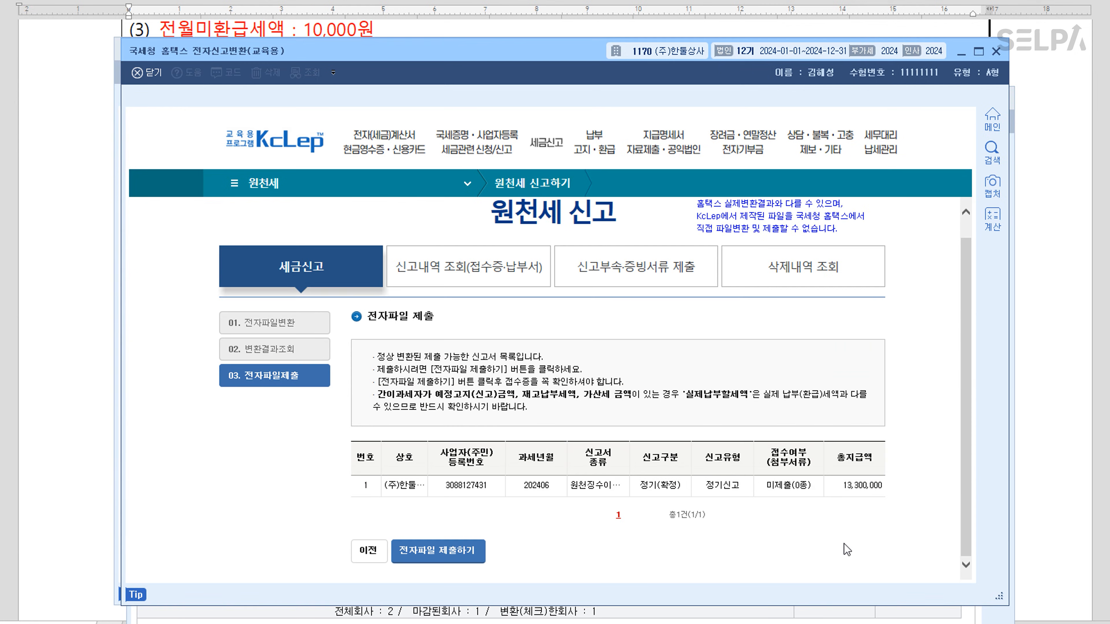
{"action": "left_click", "coordinate": [454, 562]}
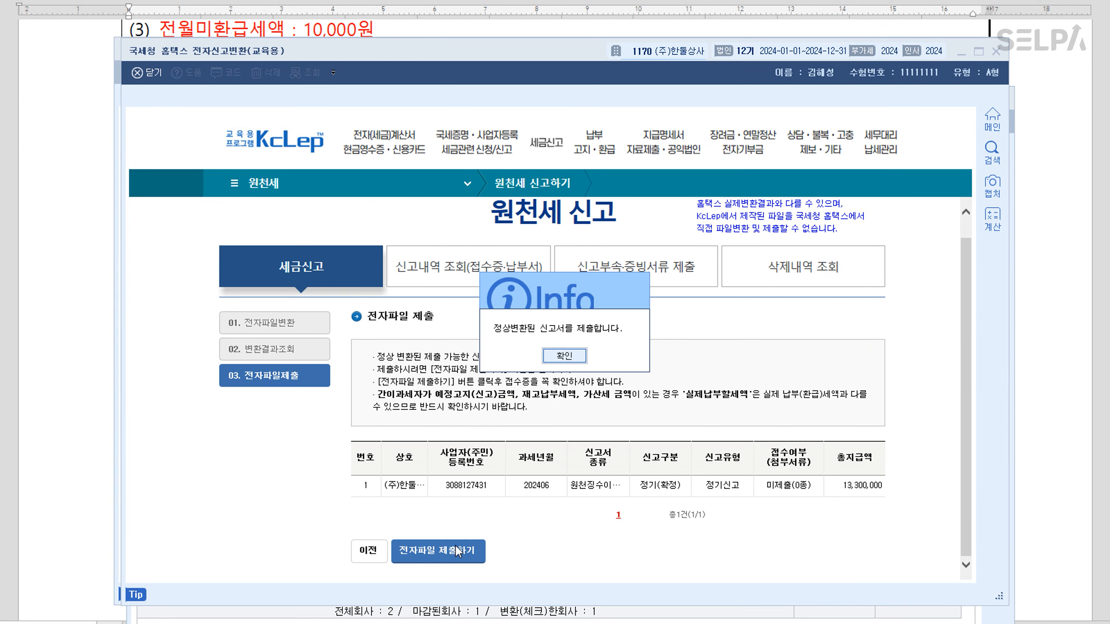
{"action": "left_click", "coordinate": [576, 359]}
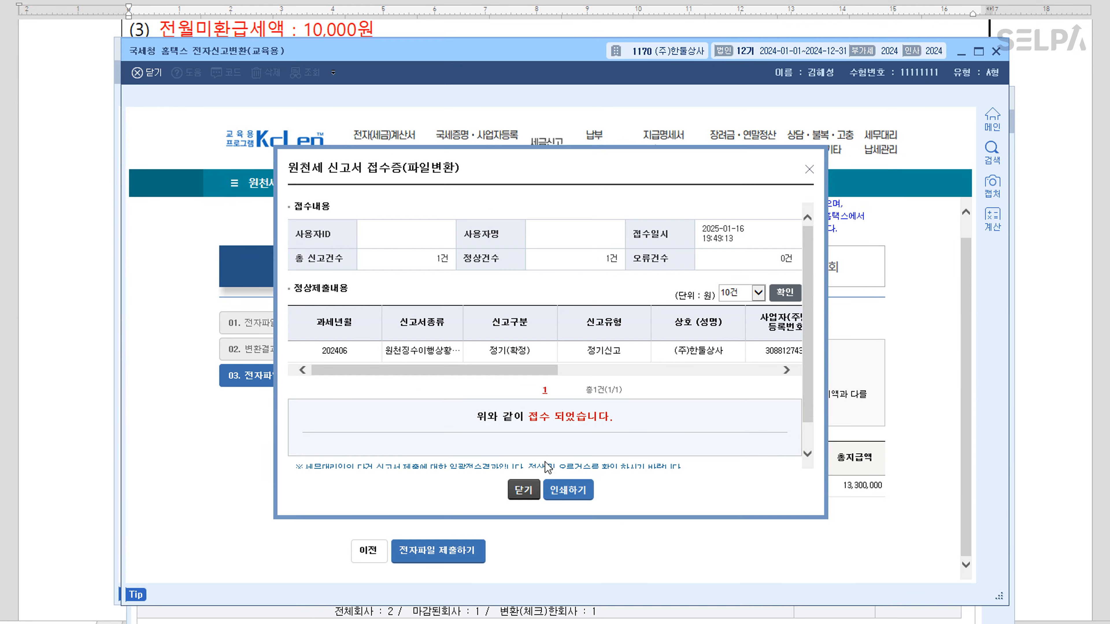
{"action": "left_click", "coordinate": [524, 491]}
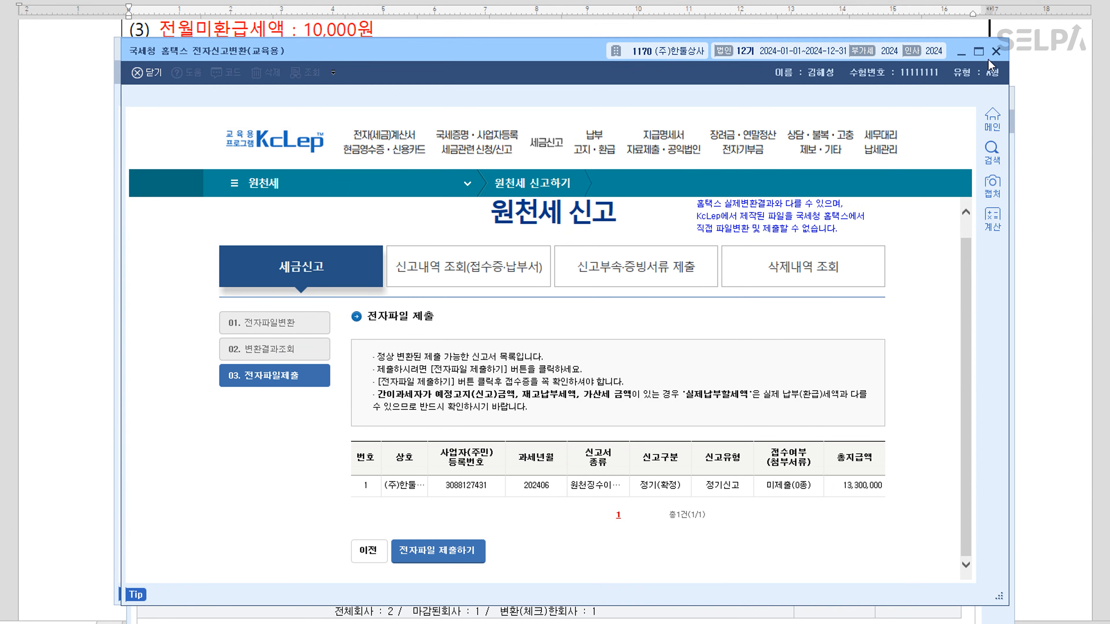
{"action": "left_click", "coordinate": [997, 52]}
{"action": "left_click", "coordinate": [1002, 100]}
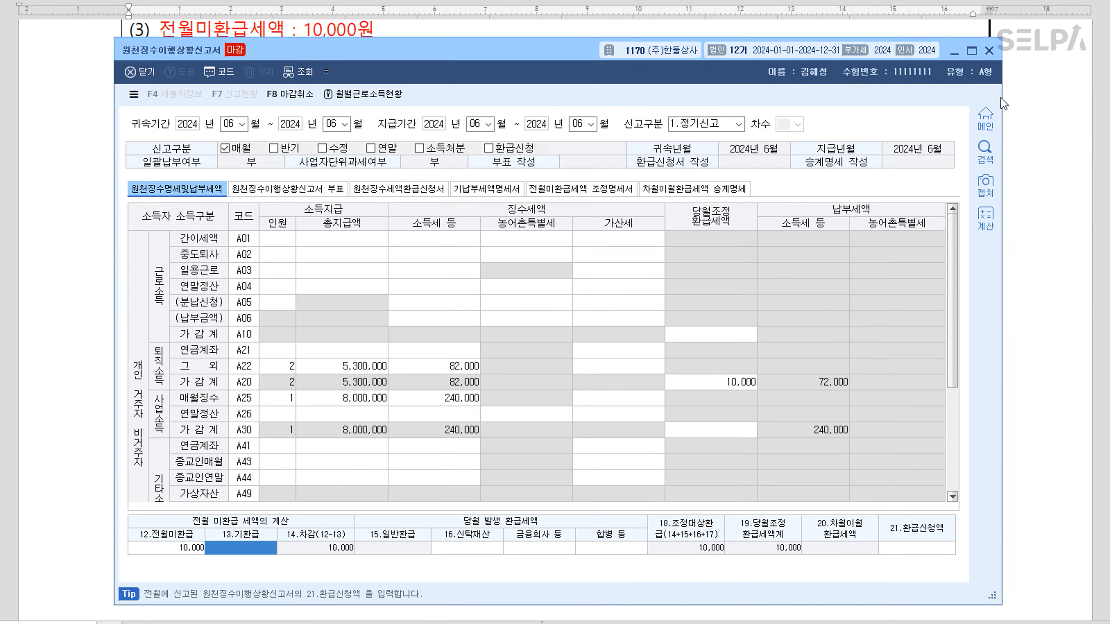
Close the 원천징수이행상황신고서 window and switch the keyboard to Korean input
{"action": "left_click", "coordinate": [988, 57]}
{"action": "scroll", "coordinate": [690, 330], "scroll_direction": "down", "scroll_amount": 10}
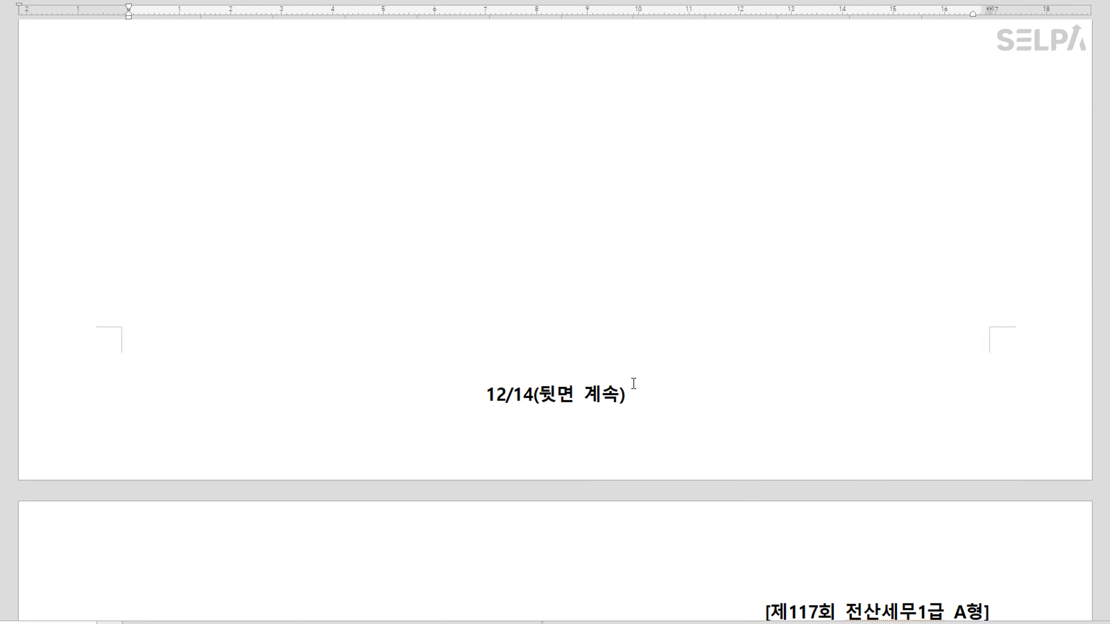
{"action": "scroll", "coordinate": [683, 319], "scroll_direction": "up", "scroll_amount": 15}
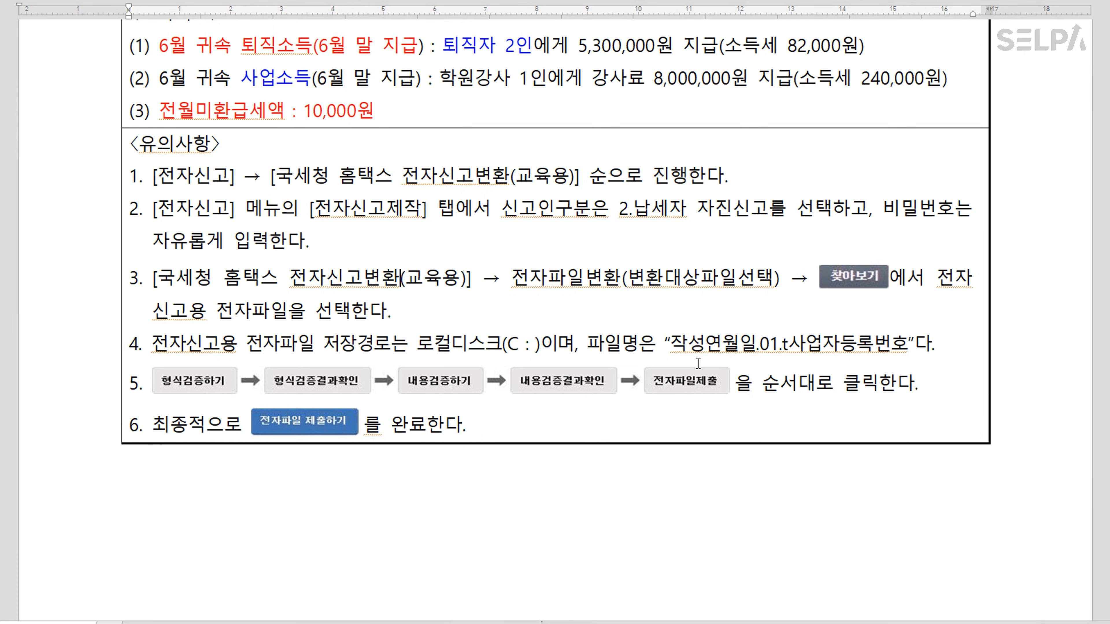
{"action": "key", "text": "Hangul"}
{"action": "scroll", "coordinate": [698, 363], "scroll_direction": "down", "scroll_amount": 10}
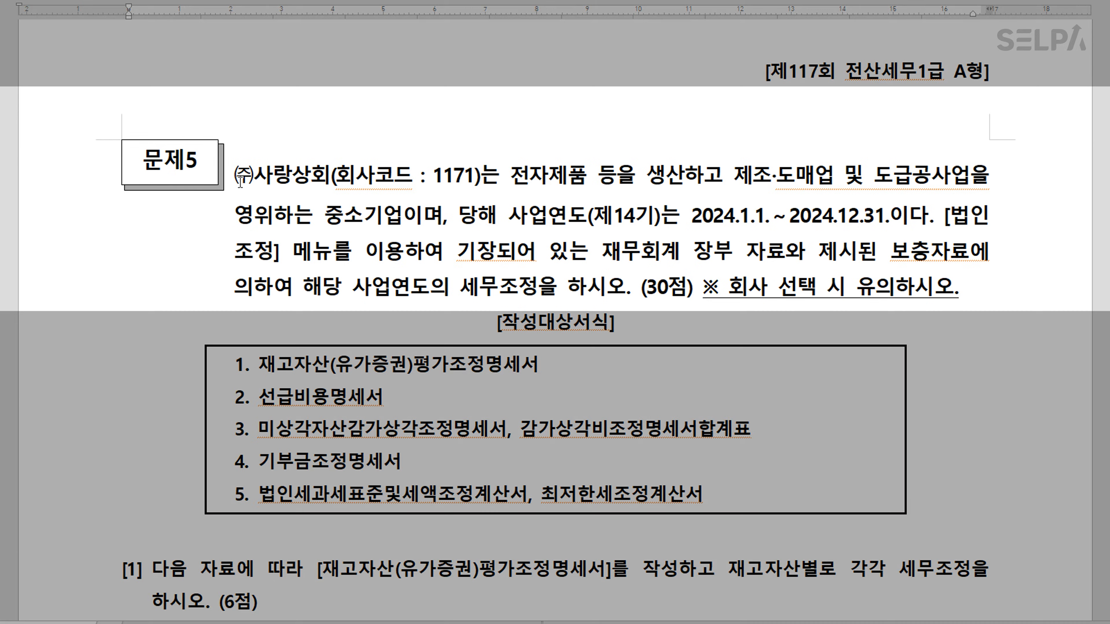
Mark 문제5's company name with code 1171 red in the question document
{"action": "left_click_drag", "start_coordinate": [238, 179], "coordinate": [485, 179]}
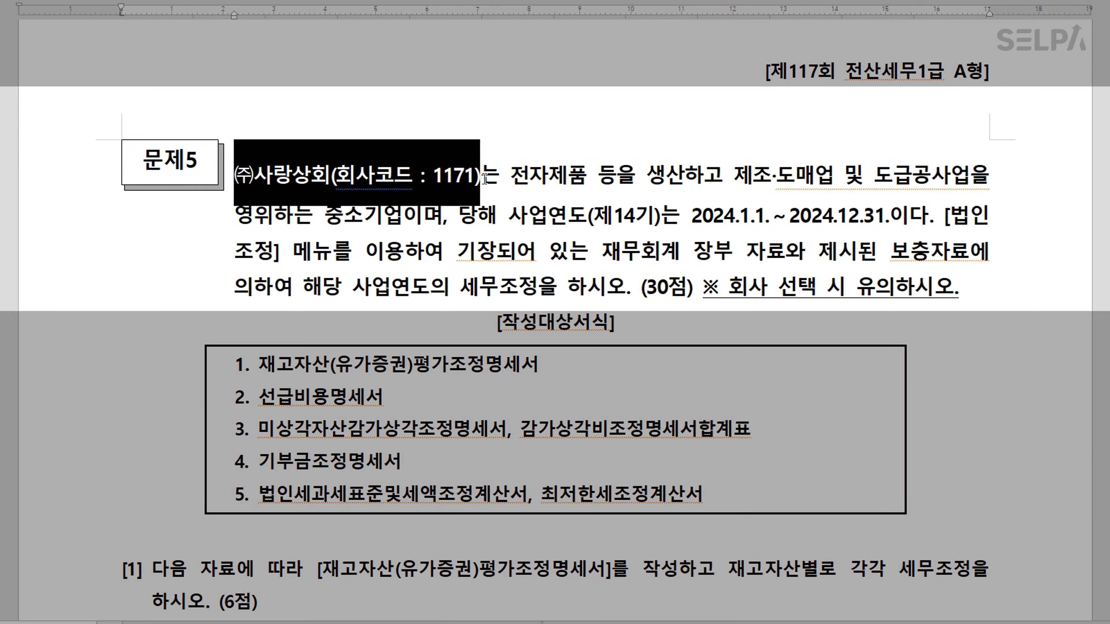
{"action": "left_click", "coordinate": [547, 216]}
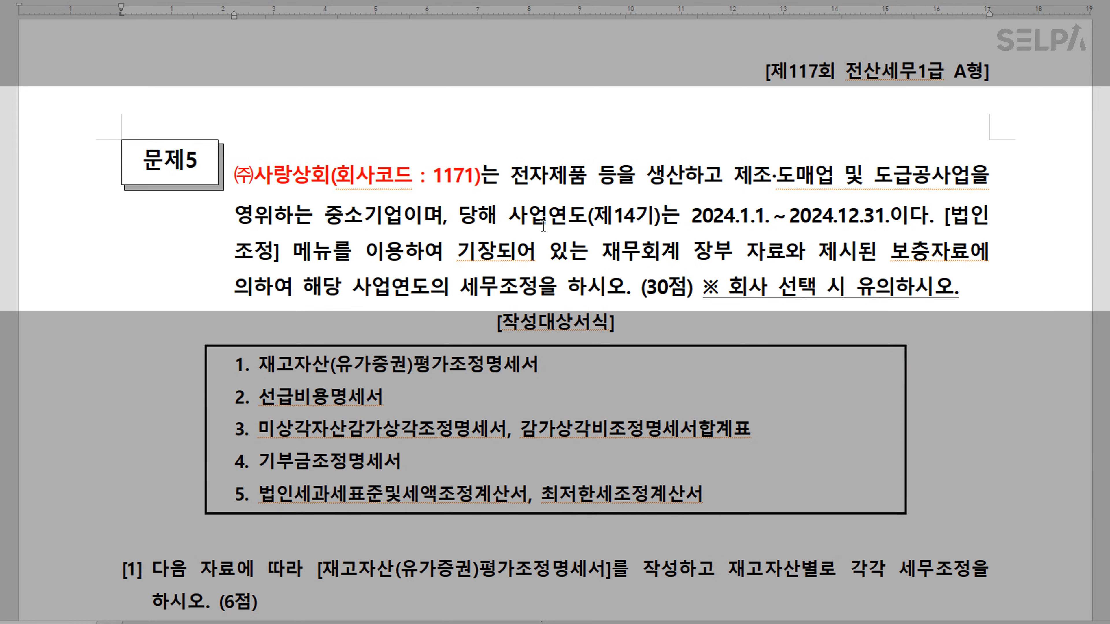
{"action": "scroll", "coordinate": [606, 321], "scroll_direction": "down", "scroll_amount": 2}
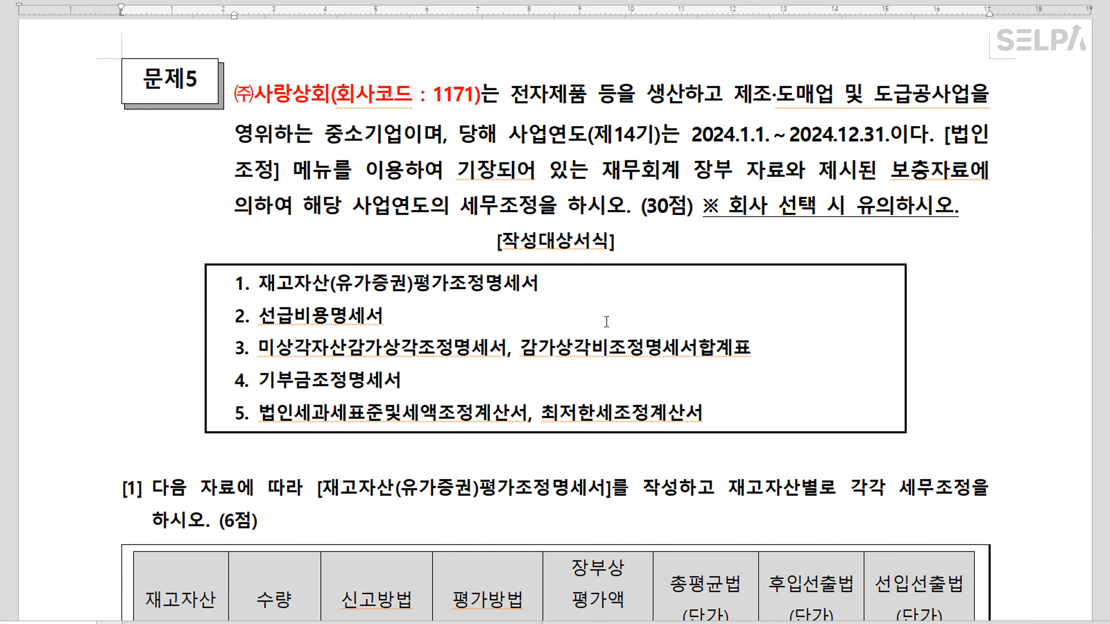
{"action": "scroll", "coordinate": [457, 292], "scroll_direction": "down", "scroll_amount": 6}
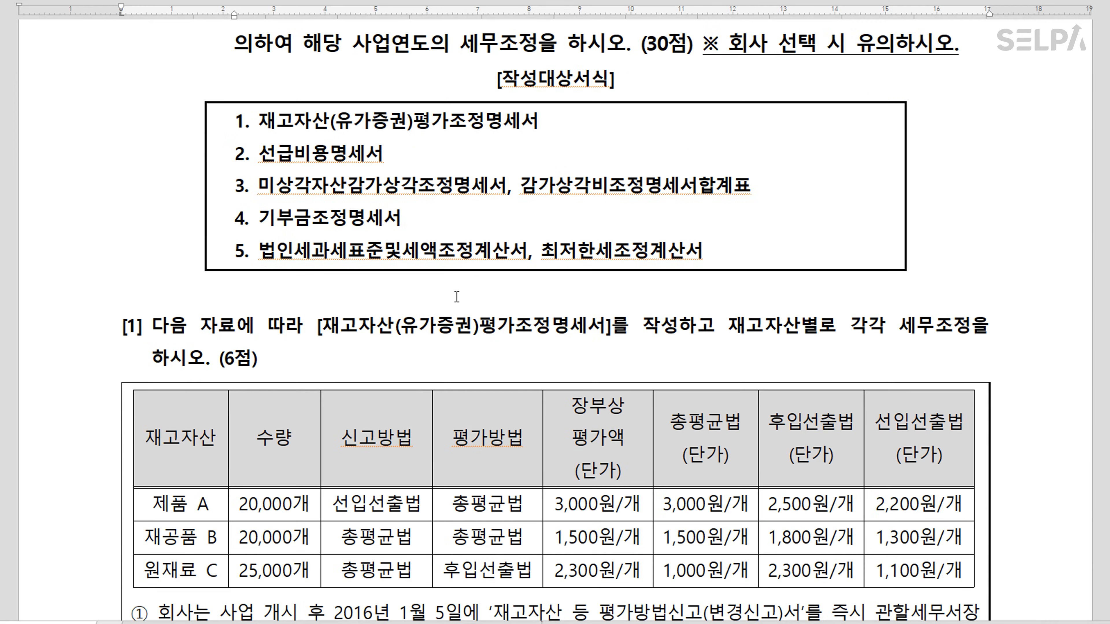
{"action": "scroll", "coordinate": [458, 298], "scroll_direction": "up", "scroll_amount": 4}
{"action": "scroll", "coordinate": [458, 298], "scroll_direction": "up", "scroll_amount": 2}
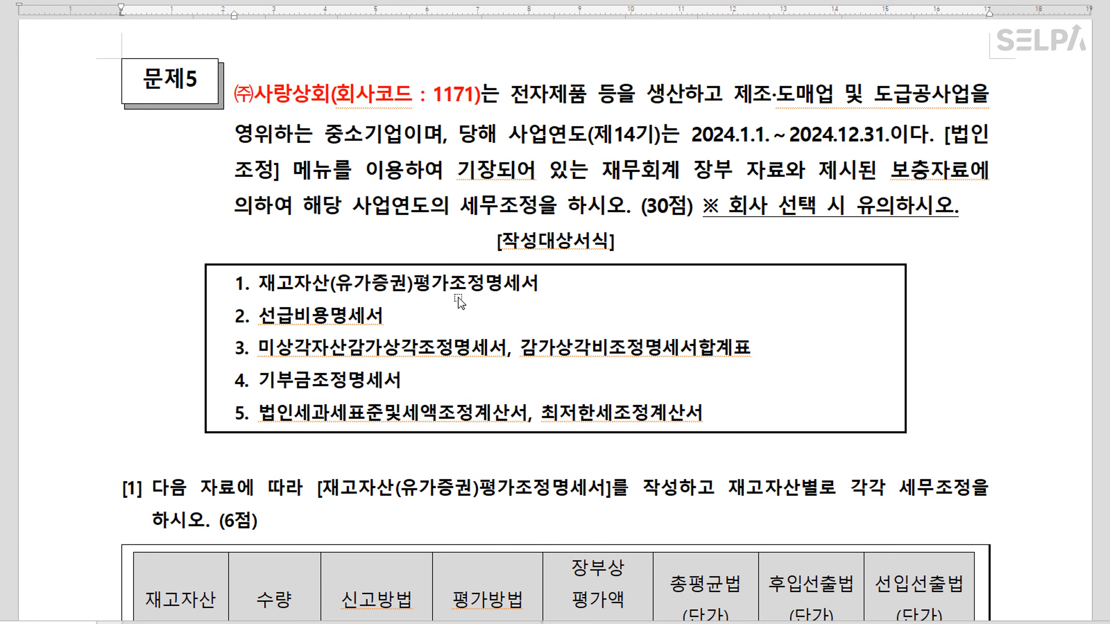
{"action": "key", "text": "alt+Tab"}
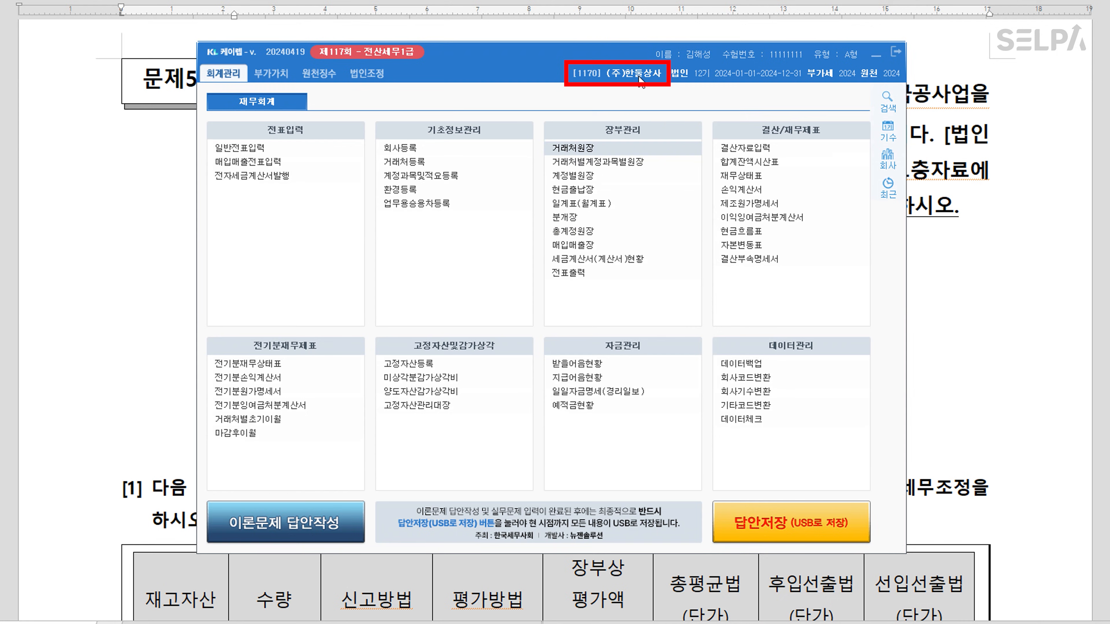
Switch KcLep to company 1171 (주)사랑상회, open its 법인조정 menus, then minimize KcLep
{"action": "left_click", "coordinate": [640, 81]}
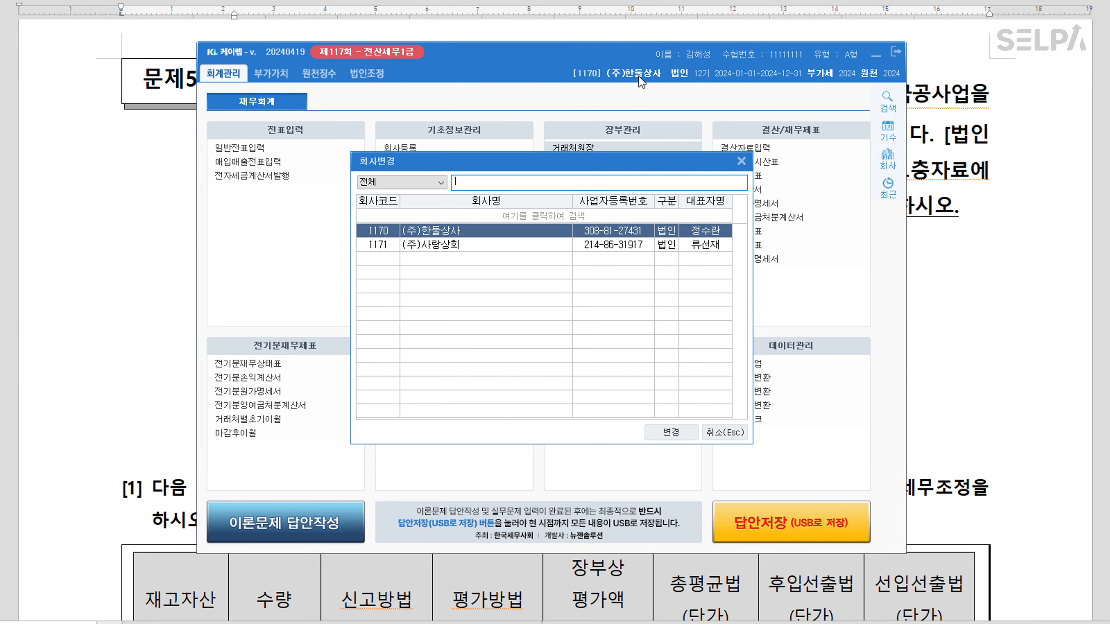
{"action": "left_click", "coordinate": [445, 247]}
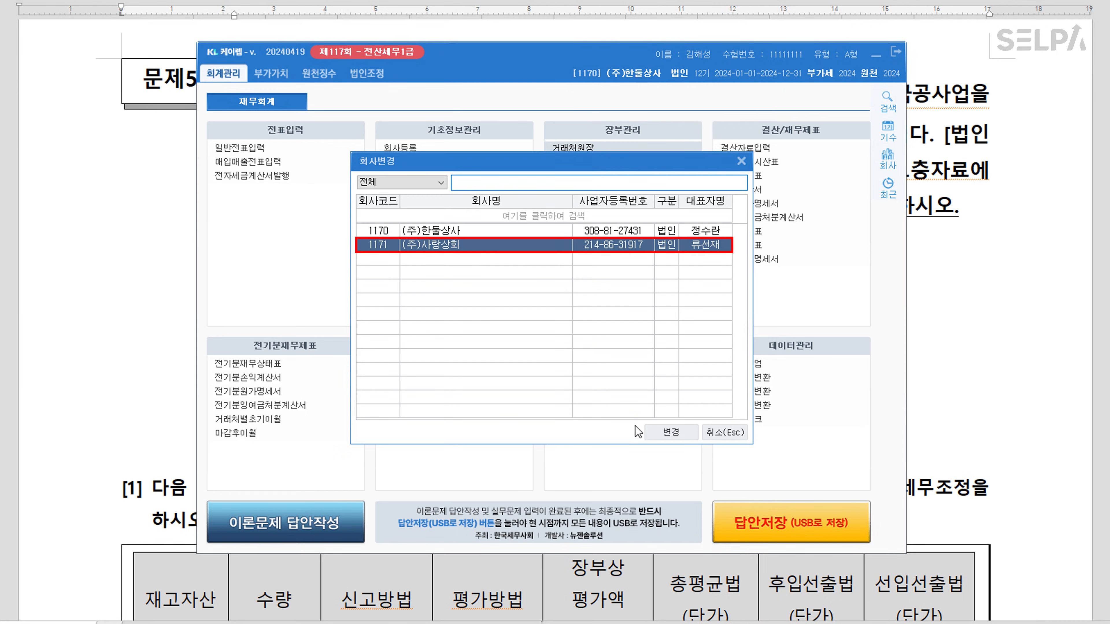
{"action": "left_click", "coordinate": [671, 432]}
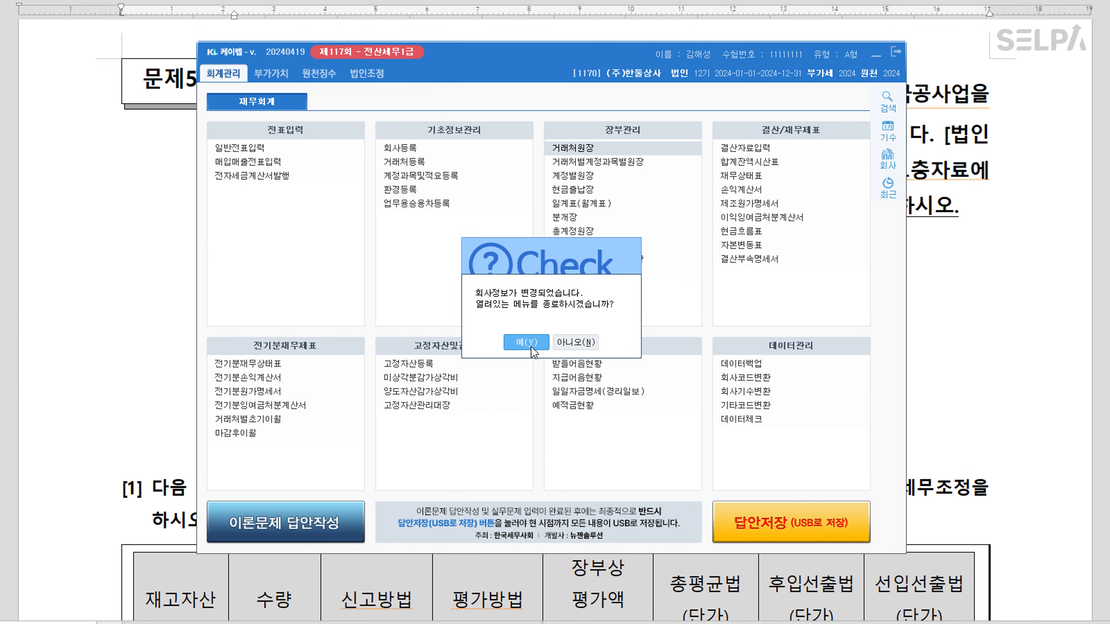
{"action": "left_click", "coordinate": [527, 342]}
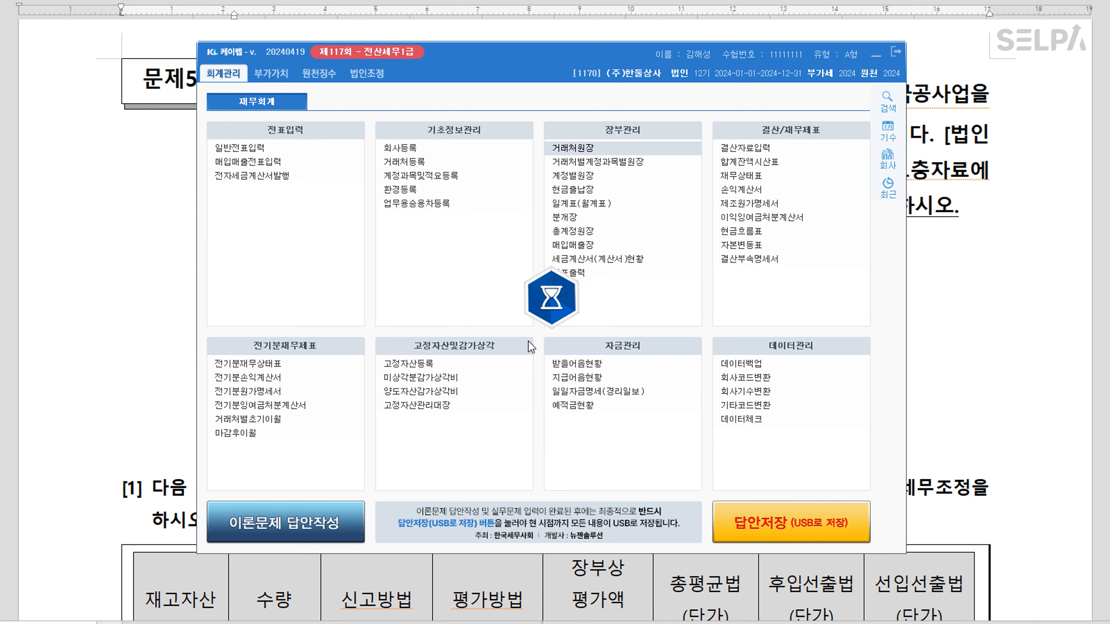
{"action": "left_click", "coordinate": [375, 74]}
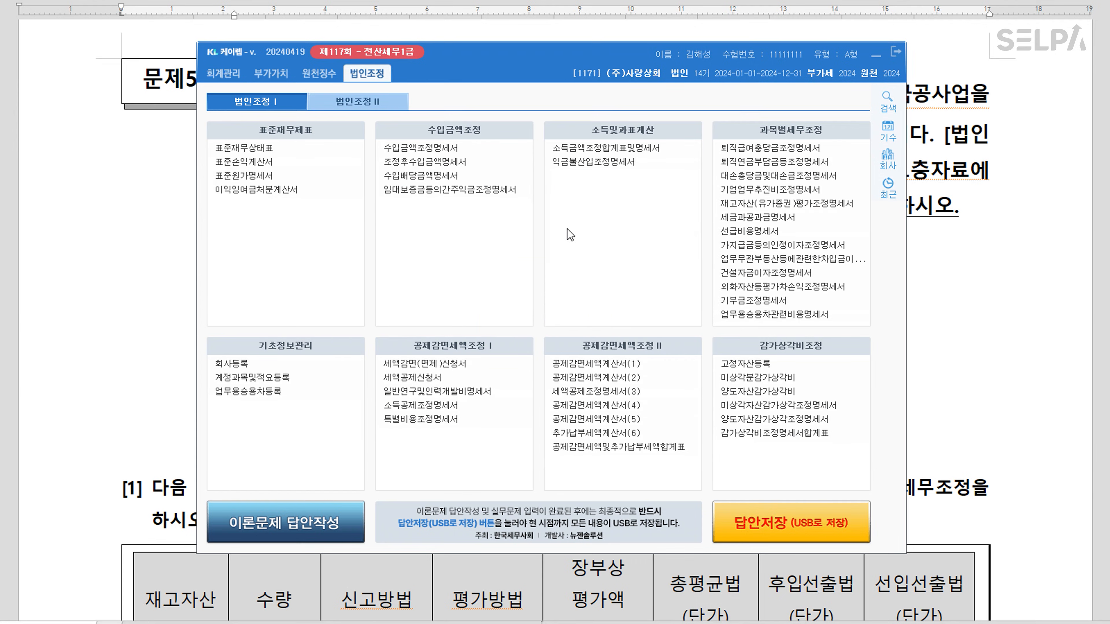
{"action": "left_click", "coordinate": [875, 56]}
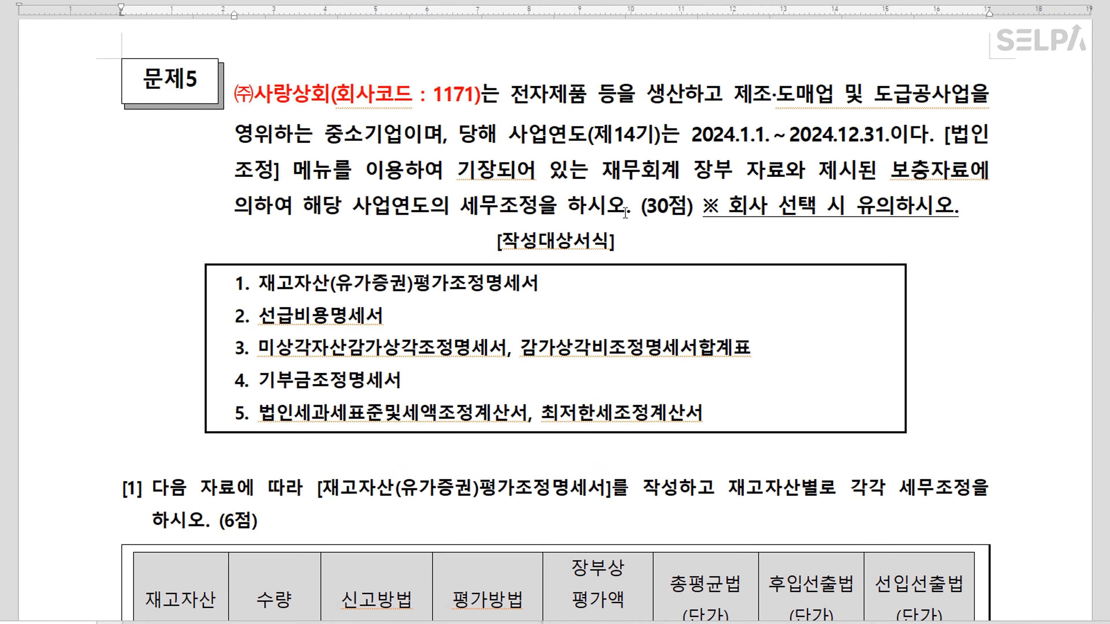
Select question [1]'s form name and add the note '9월30일 이전 신고방법 변경' after (6점)
{"action": "scroll", "coordinate": [596, 214], "scroll_direction": "down", "scroll_amount": 5}
{"action": "scroll", "coordinate": [656, 222], "scroll_direction": "down", "scroll_amount": 2}
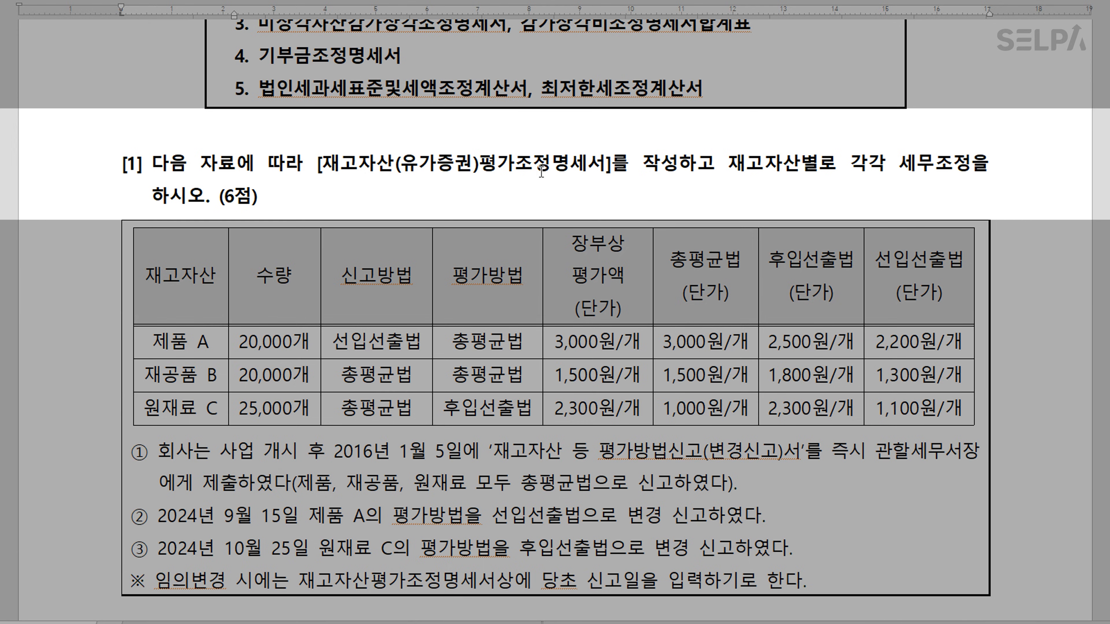
{"action": "left_click_drag", "start_coordinate": [322, 169], "coordinate": [602, 174]}
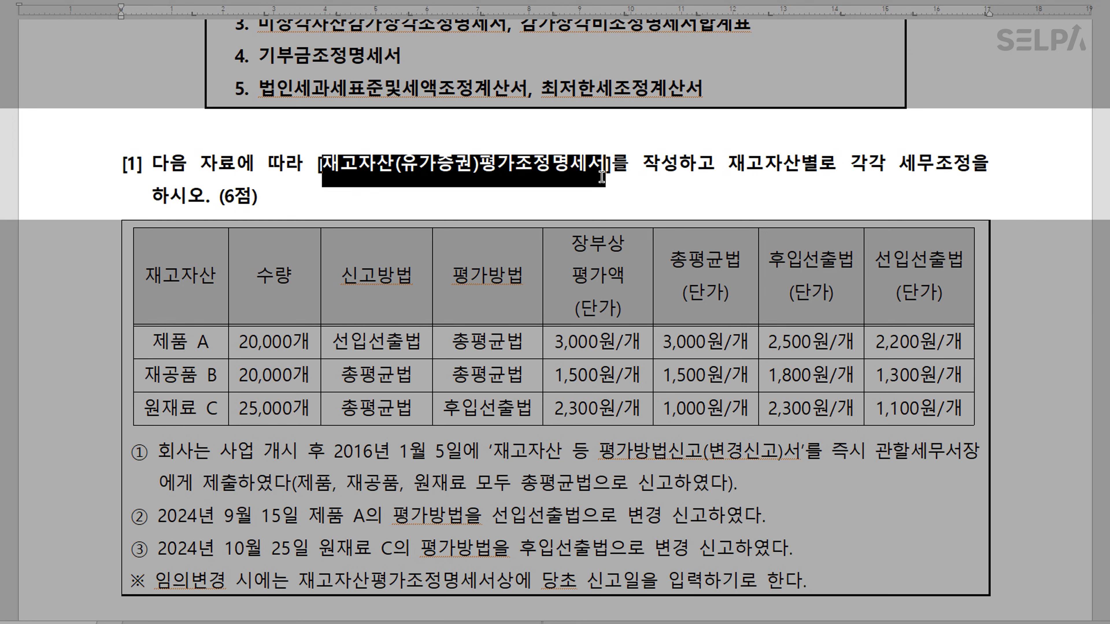
{"action": "left_click", "coordinate": [516, 197]}
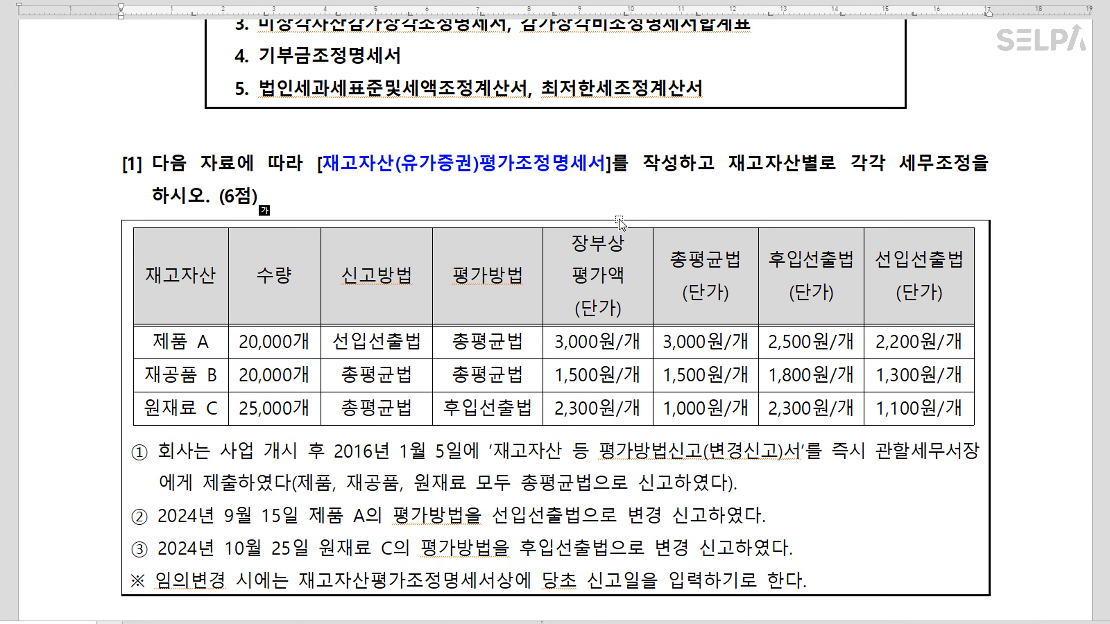
{"action": "type", "text": ">> "}
{"action": "type", "text": "9월3"}
{"action": "type", "text": "0일 이저"}
{"action": "type", "text": "ㄴ "}
{"action": "type", "text": "신고방"}
{"action": "type", "text": "법"}
{"action": "type", "text": " 변경"}
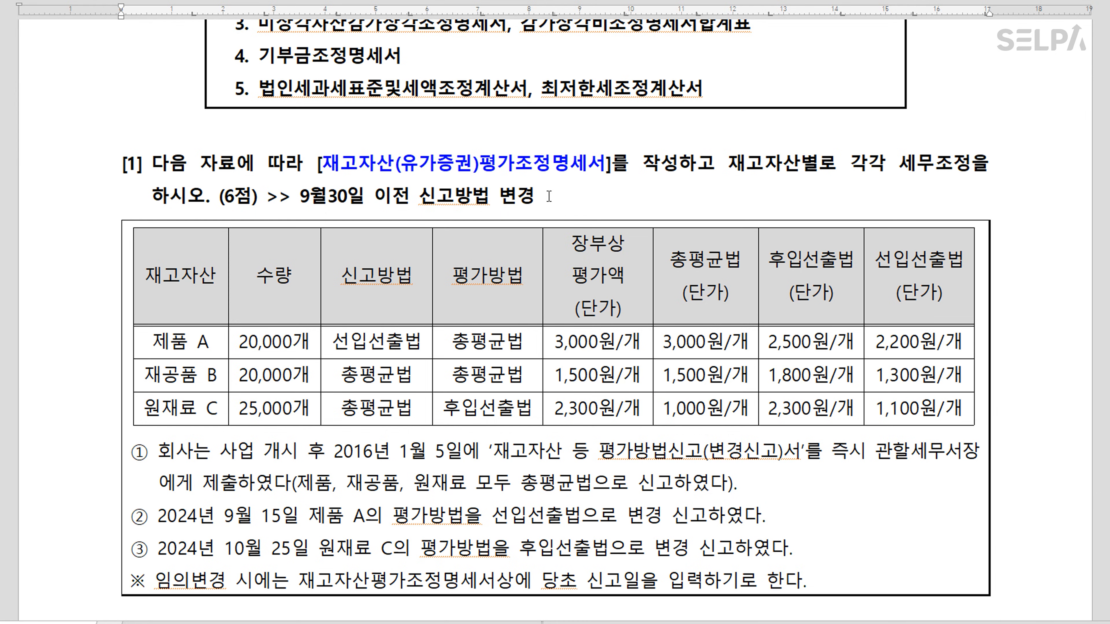
Colour the note red and append ' >>> 선입선출법' to it
{"action": "left_click_drag", "start_coordinate": [535, 196], "coordinate": [304, 194]}
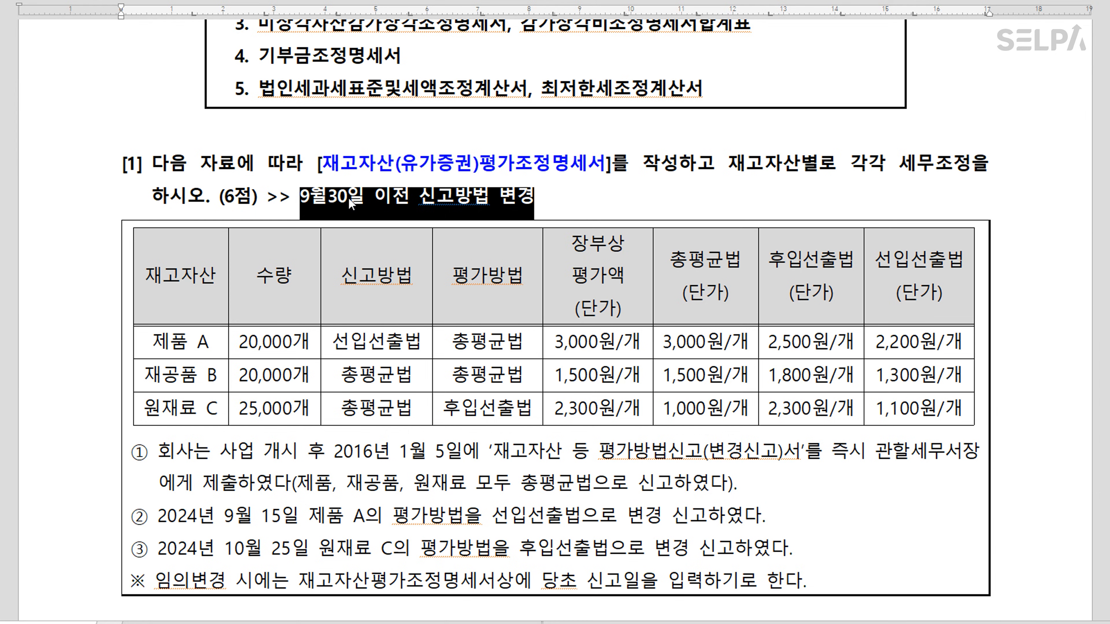
{"action": "key", "text": "ctrl+m"}
{"action": "key", "text": "r"}
{"action": "left_click", "coordinate": [558, 196]}
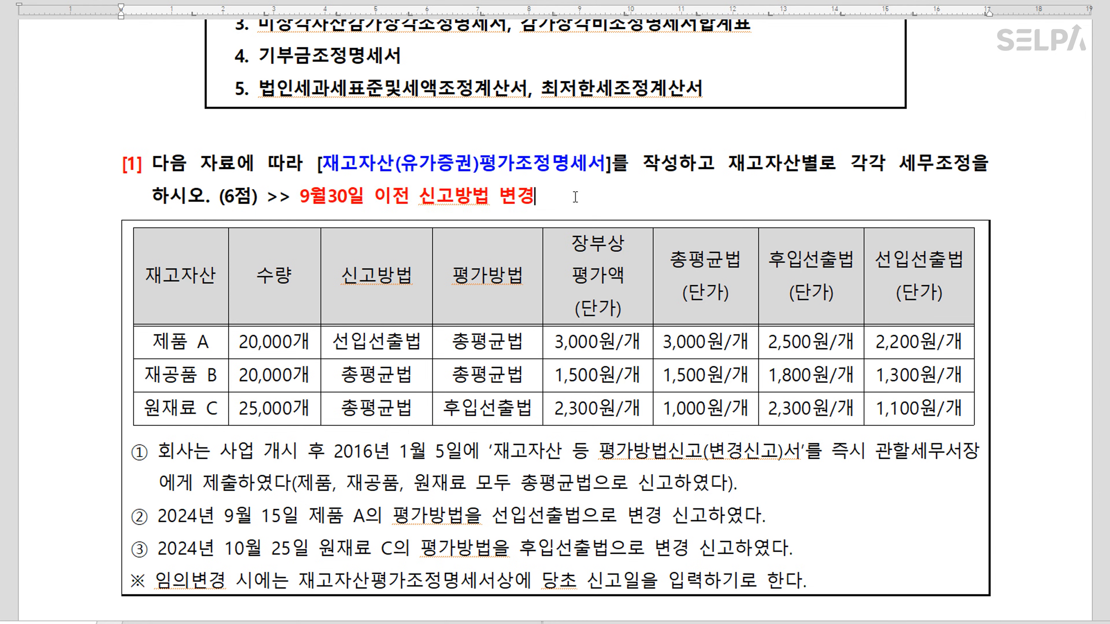
{"action": "type", "text": ">>> 선"}
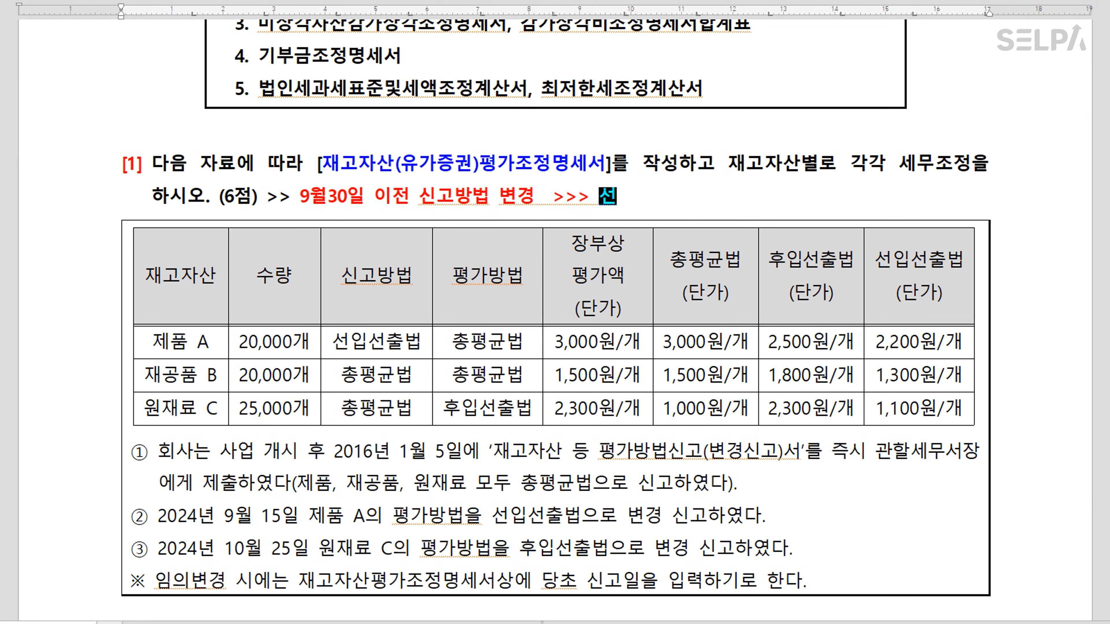
{"action": "type", "text": "입선출법"}
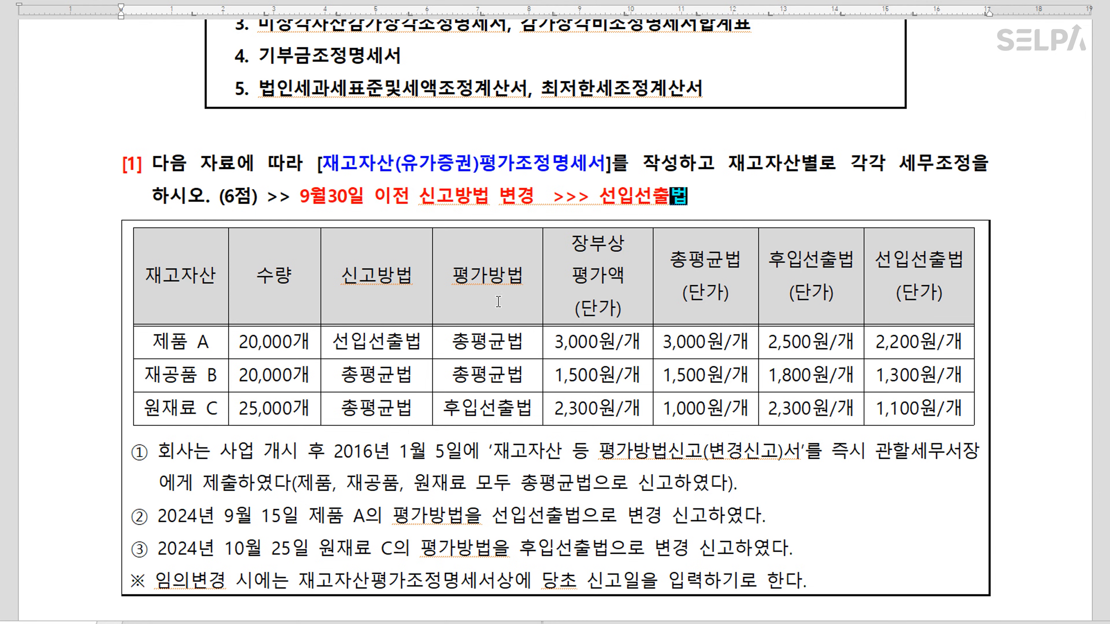
{"action": "scroll", "coordinate": [555, 306], "scroll_direction": "down", "scroll_amount": 2}
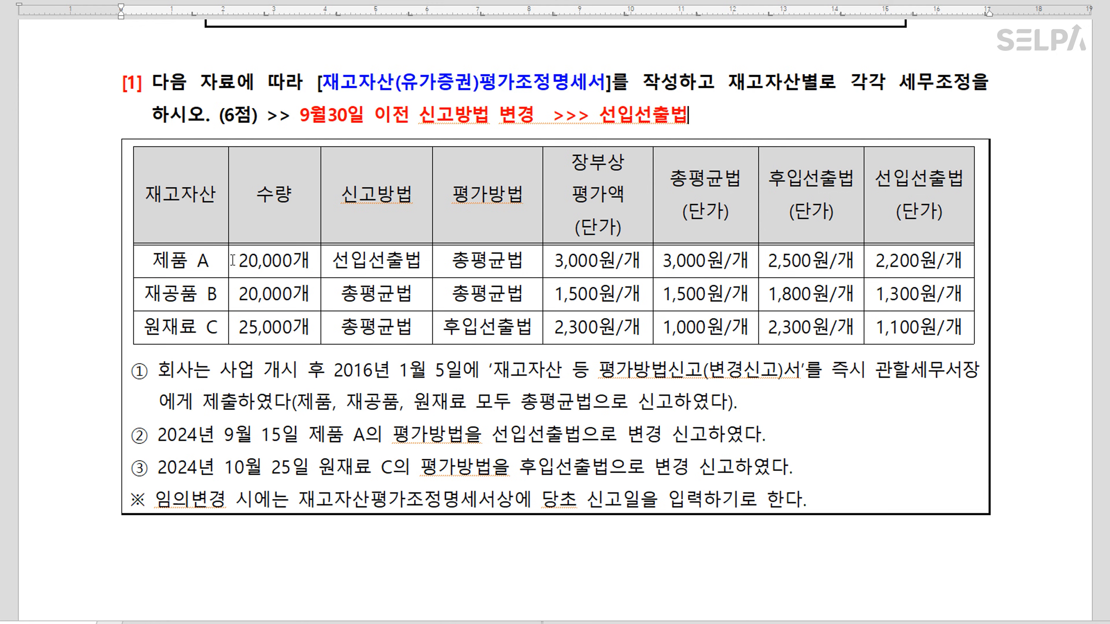
Make note ①'s remark about filing as 총평균법 red
{"action": "key", "text": "ctrl"}
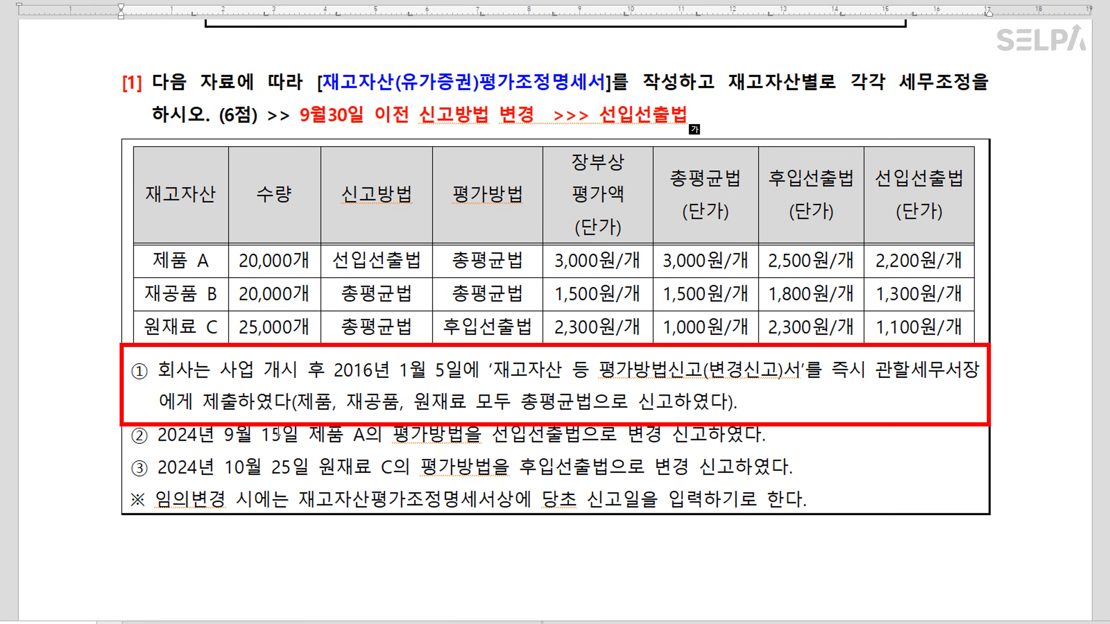
{"action": "left_click", "coordinate": [300, 403]}
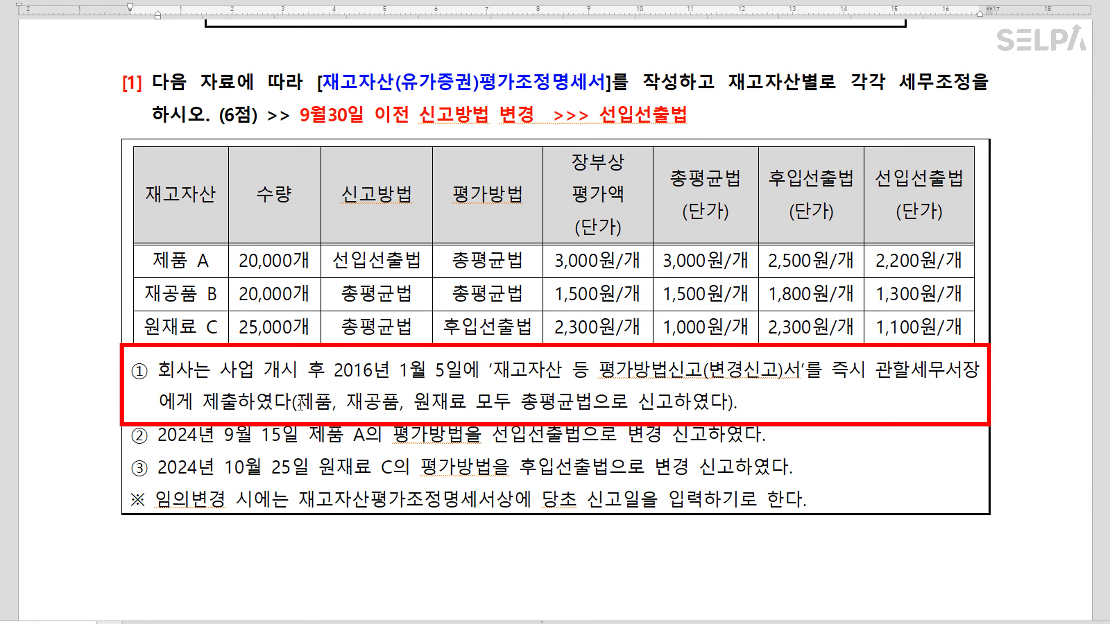
{"action": "left_click_drag", "start_coordinate": [301, 403], "coordinate": [665, 412]}
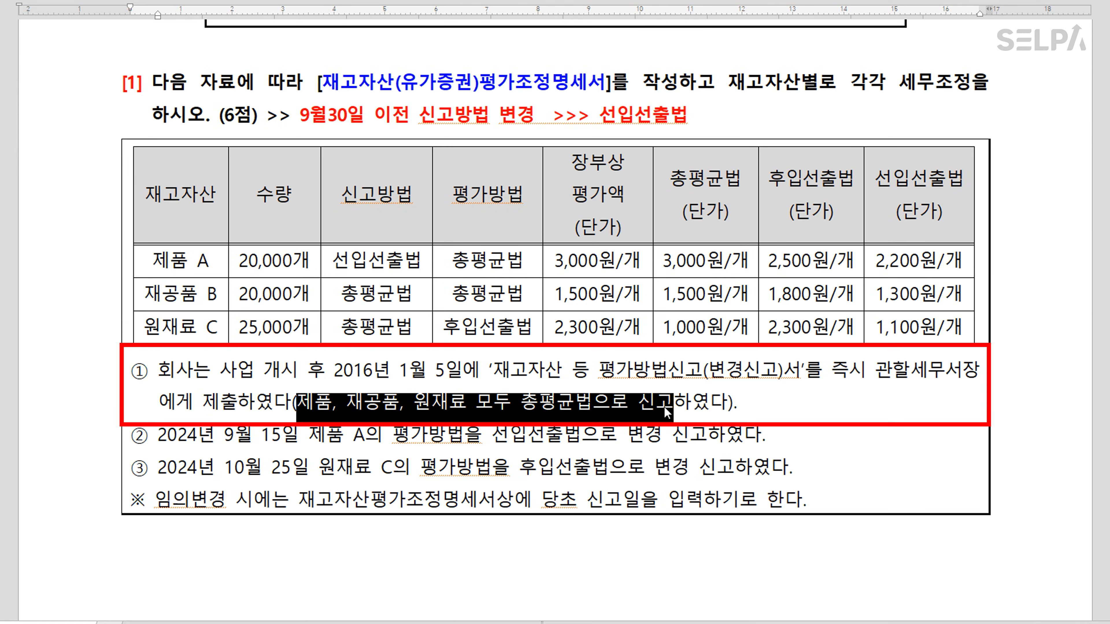
{"action": "key", "text": "ctrl+m"}
{"action": "key", "text": "r"}
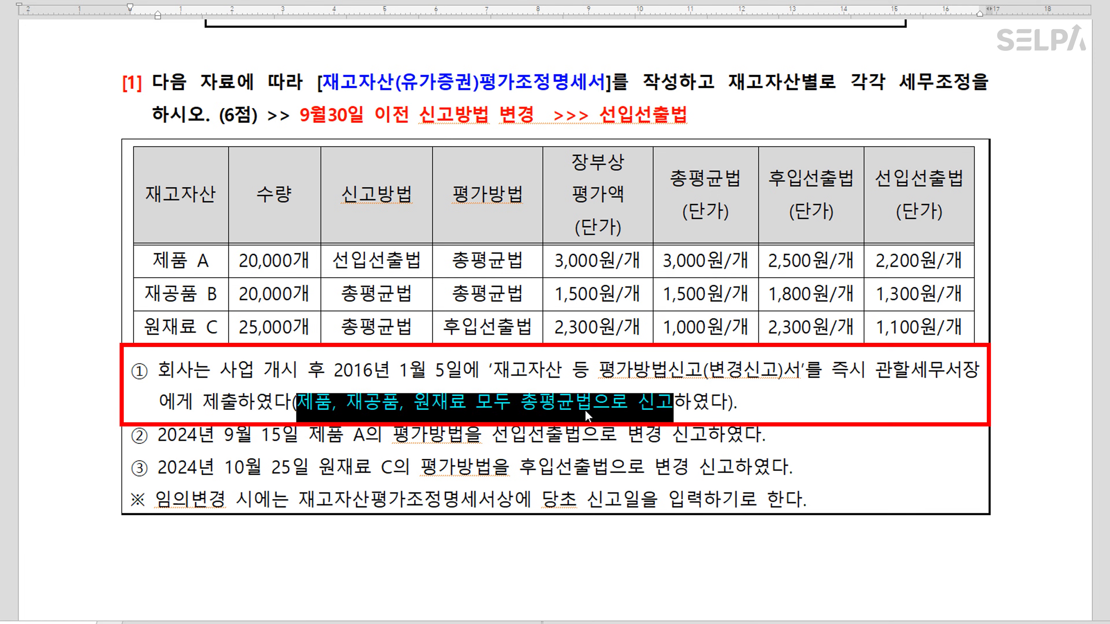
{"action": "left_click", "coordinate": [585, 411]}
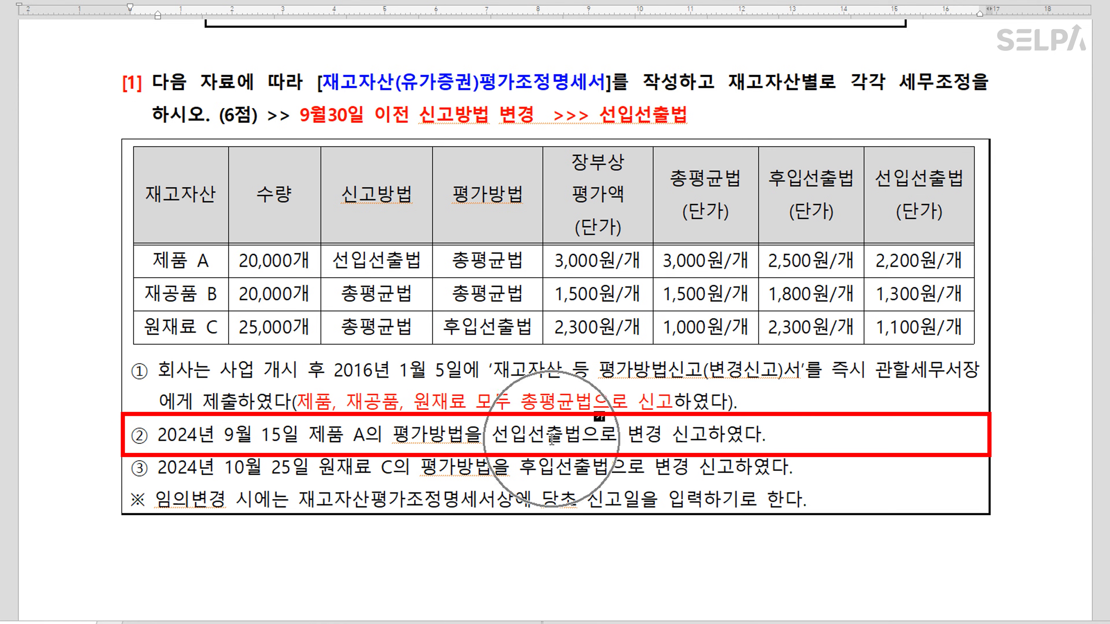
Make 제품 A's 선입선출법 and 재공품 B's 총평균법 filing methods bold blue
{"action": "left_click_drag", "start_coordinate": [333, 261], "coordinate": [418, 261]}
{"action": "key", "text": "ctrl+m"}
{"action": "key", "text": "b"}
{"action": "key", "text": "ctrl+b"}
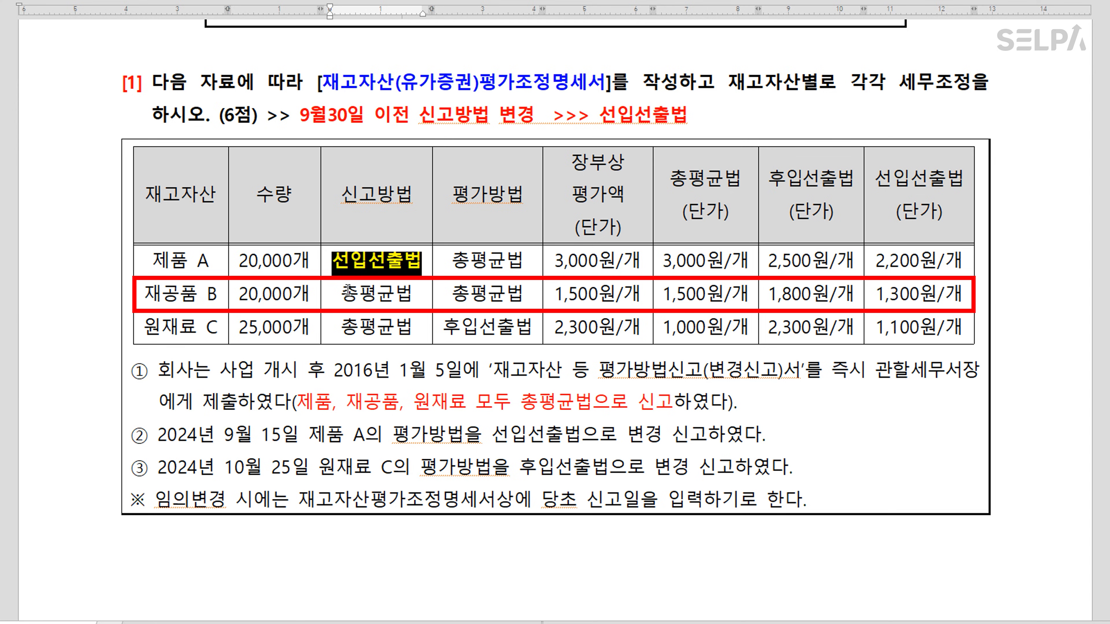
{"action": "left_click_drag", "start_coordinate": [341, 292], "coordinate": [409, 296]}
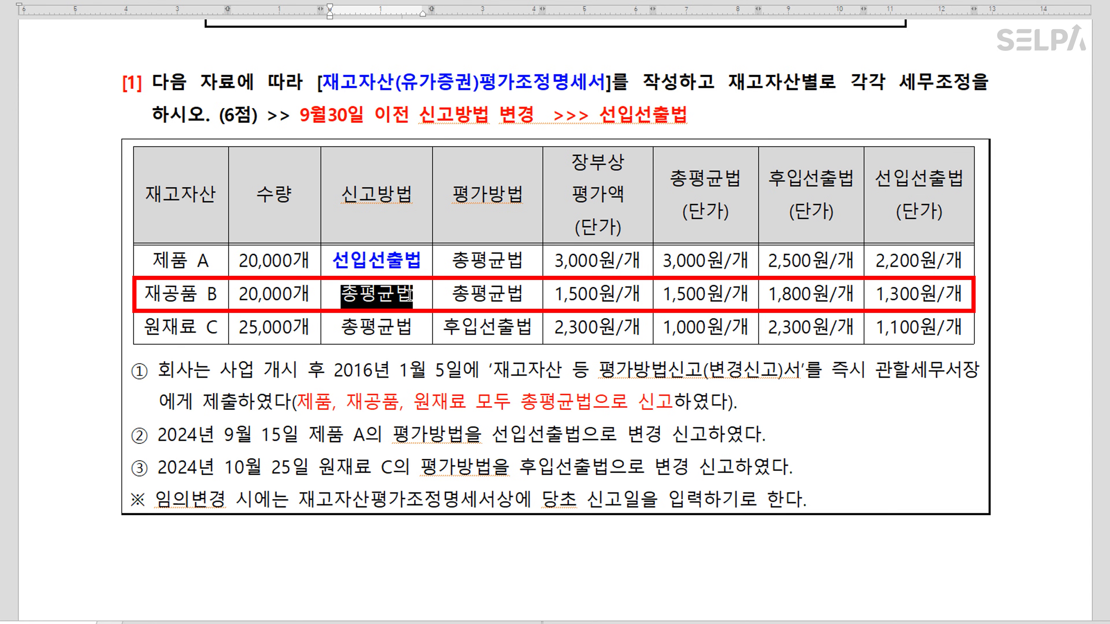
{"action": "key", "text": "ctrl+m"}
{"action": "key", "text": "b"}
{"action": "key", "text": "ctrl+b"}
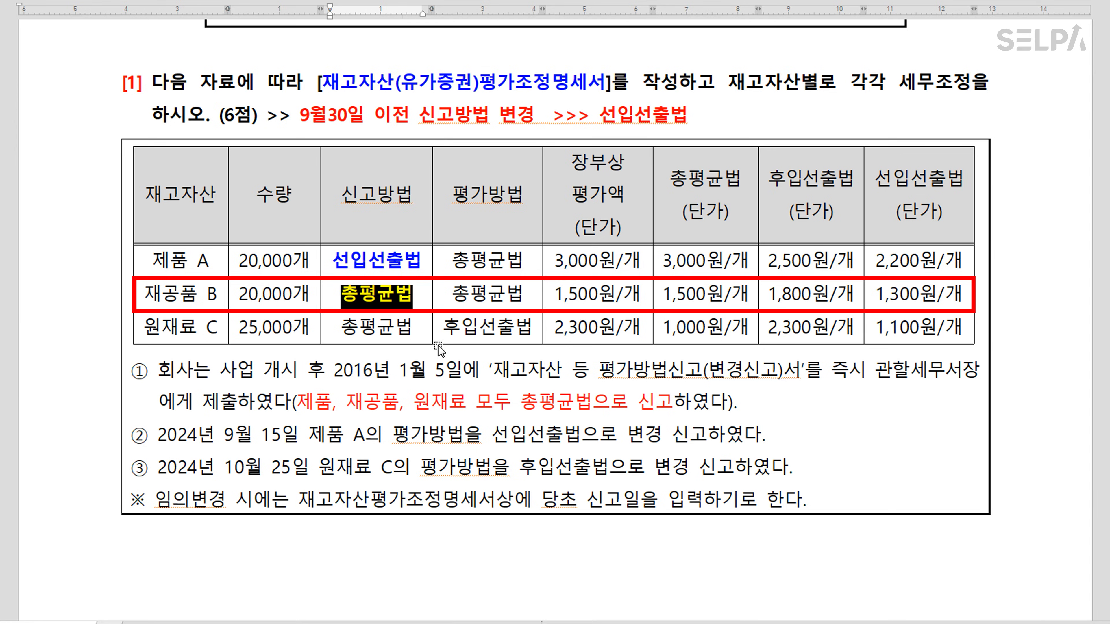
{"action": "left_click", "coordinate": [408, 334]}
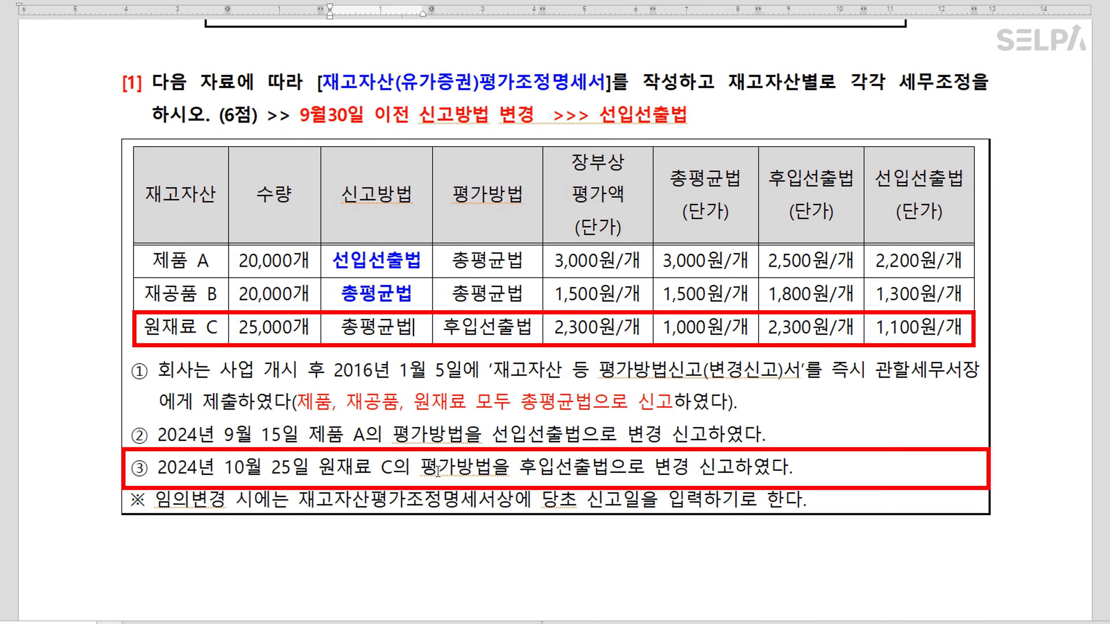
Colour note ③'s date 10월 25일 and phrase 후입선출법으로 변경 신고 blue, striking through the phrase
{"action": "left_click_drag", "start_coordinate": [225, 466], "coordinate": [302, 467]}
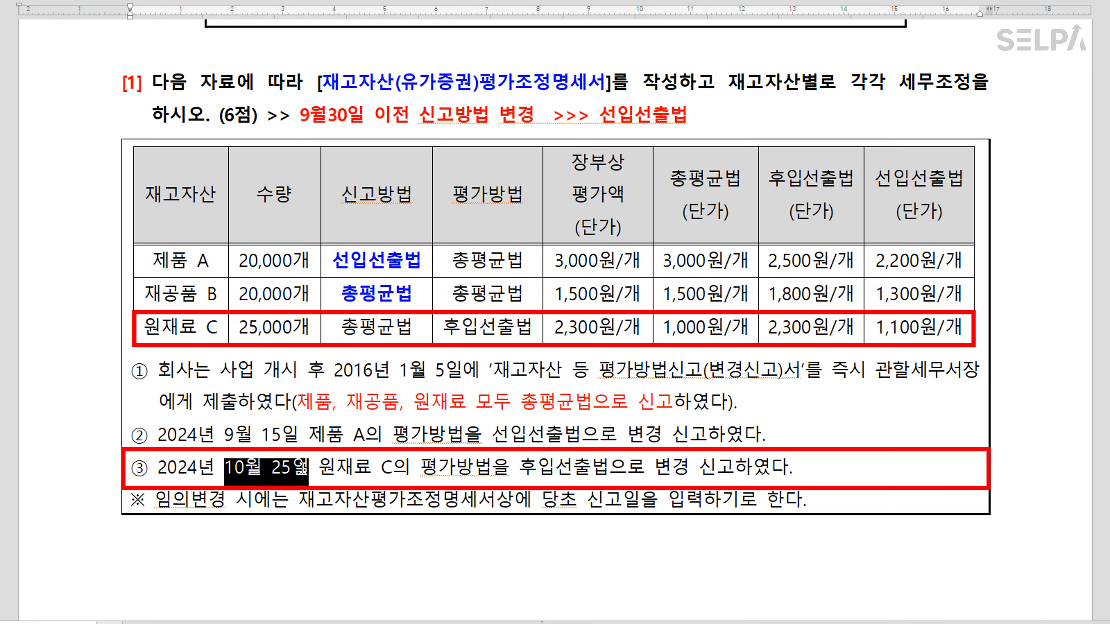
{"action": "left_click", "coordinate": [457, 470]}
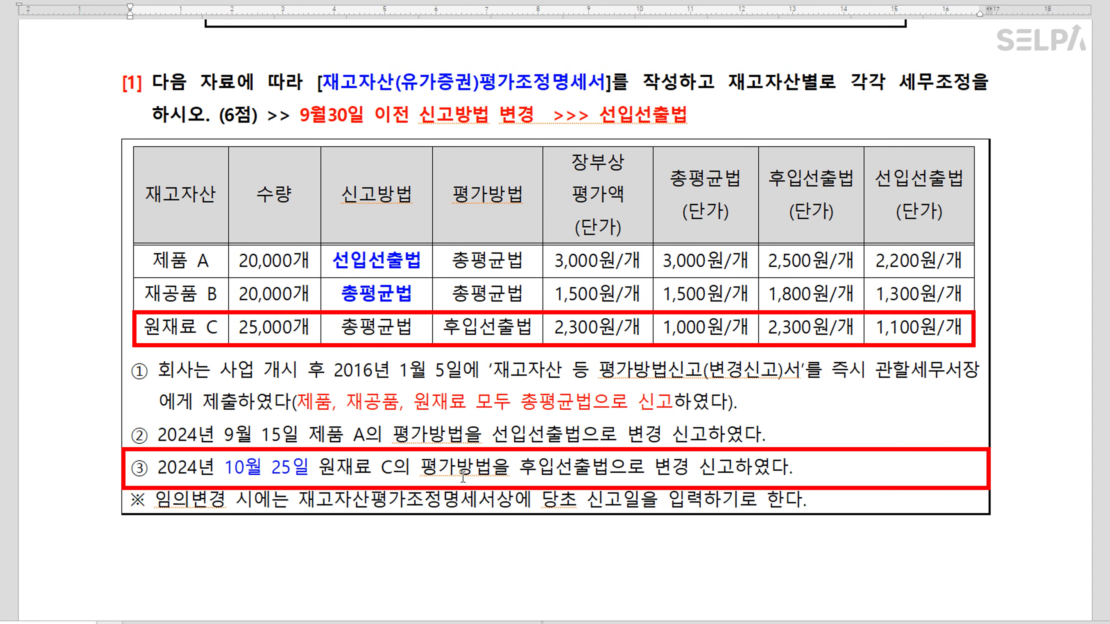
{"action": "left_click_drag", "start_coordinate": [523, 469], "coordinate": [735, 472]}
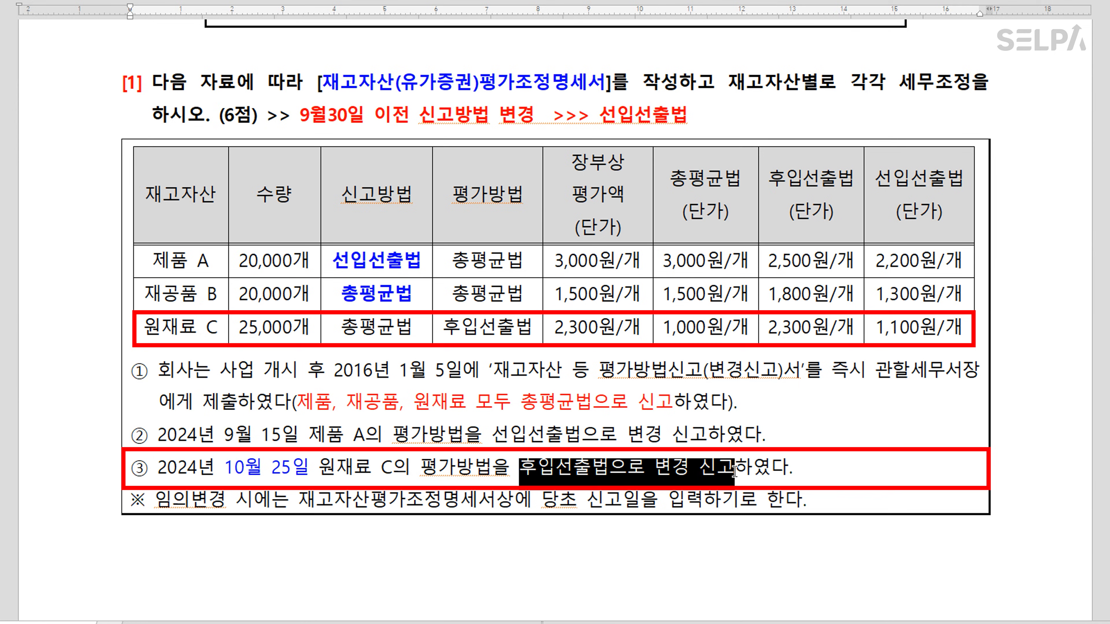
{"action": "key", "text": "ctrl+m"}
{"action": "key", "text": "b"}
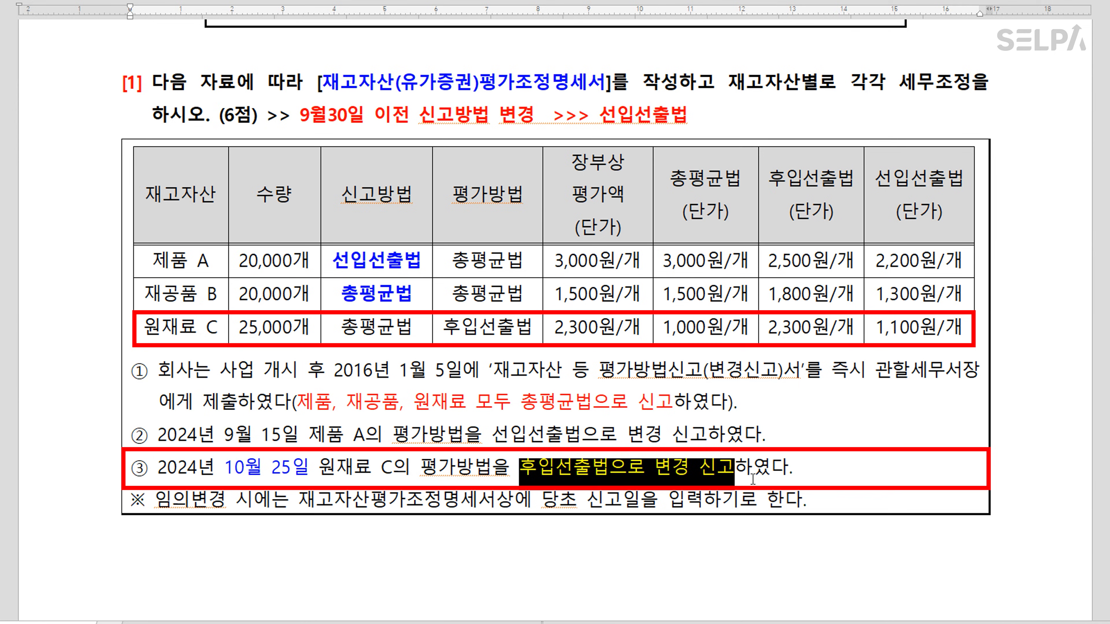
{"action": "left_click", "coordinate": [472, 1]}
{"action": "left_click", "coordinate": [600, 435]}
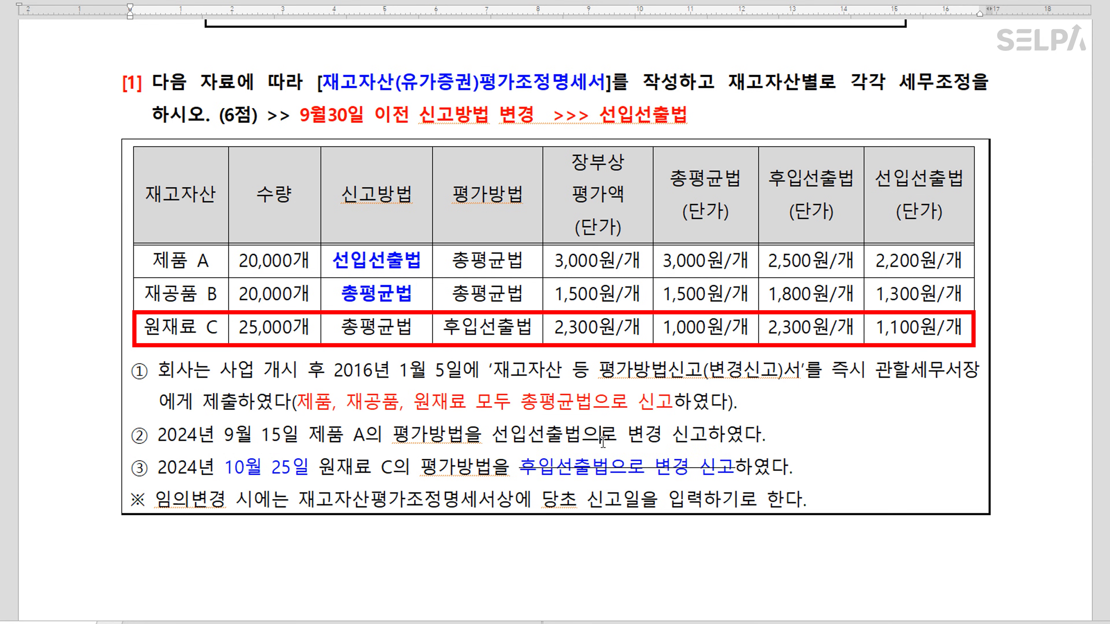
Colour 원재료 C's 총평균법 filing method blue
{"action": "left_click_drag", "start_coordinate": [342, 327], "coordinate": [406, 328]}
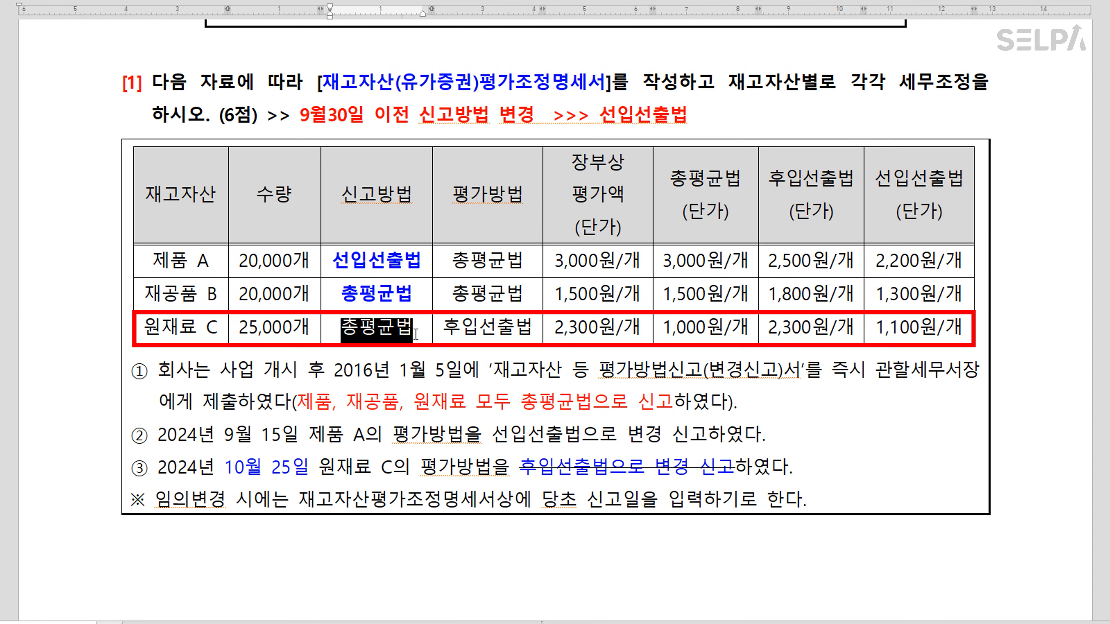
{"action": "key", "text": "ctrl+m"}
{"action": "key", "text": "b"}
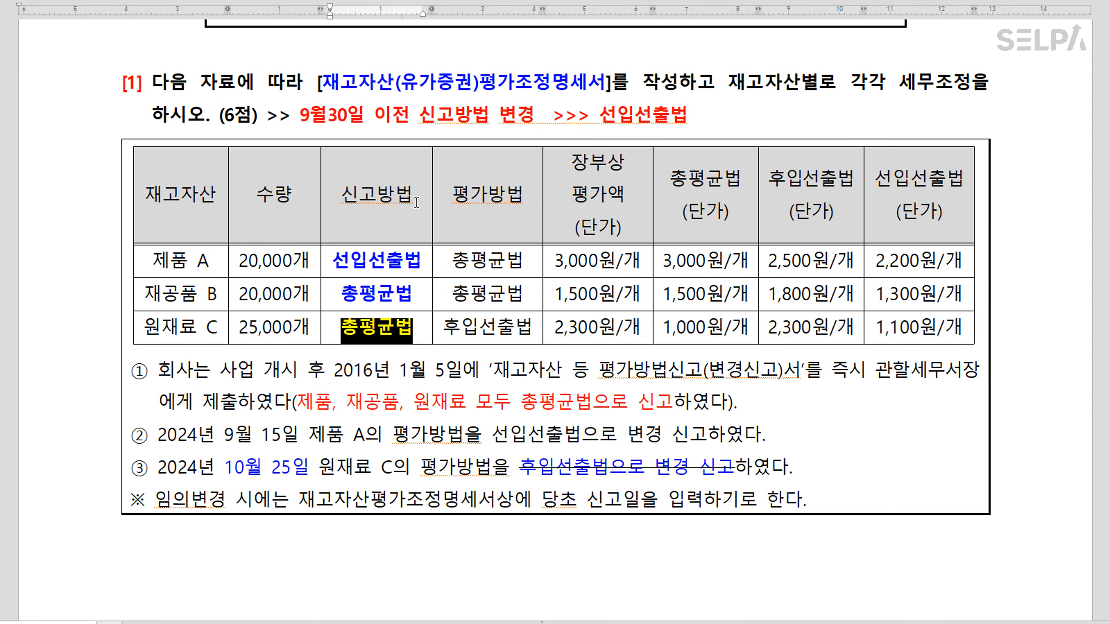
{"action": "left_click", "coordinate": [420, 261]}
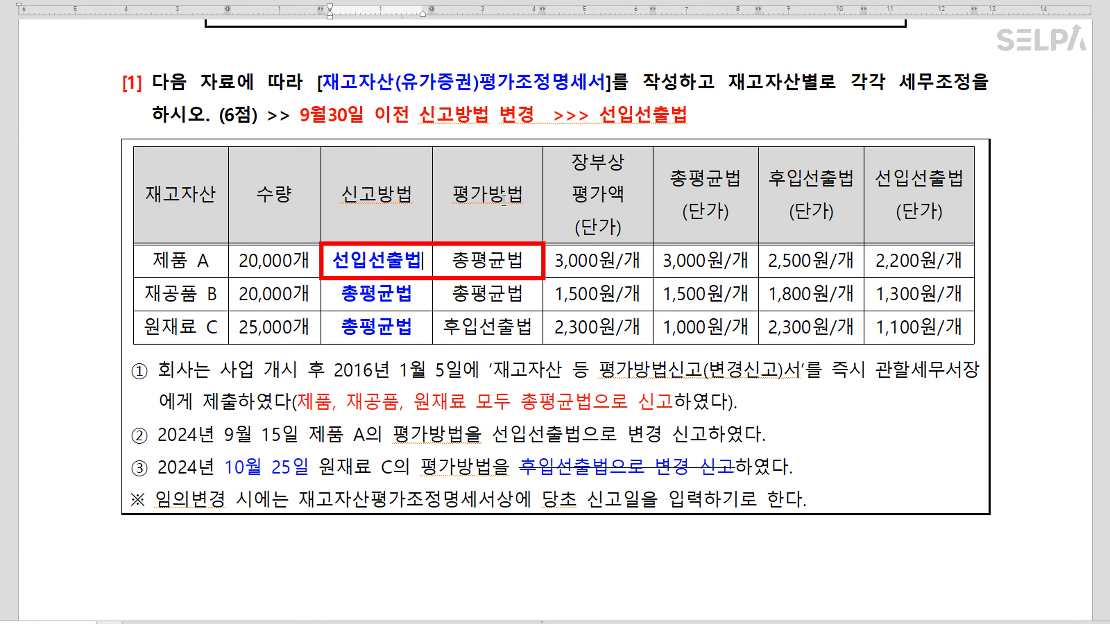
Make 제품 A's 총평균법 and 원재료 C's 후입선출법 valuation methods red
{"action": "left_click_drag", "start_coordinate": [453, 262], "coordinate": [518, 262]}
{"action": "key", "text": "ctrl+m"}
{"action": "key", "text": "r"}
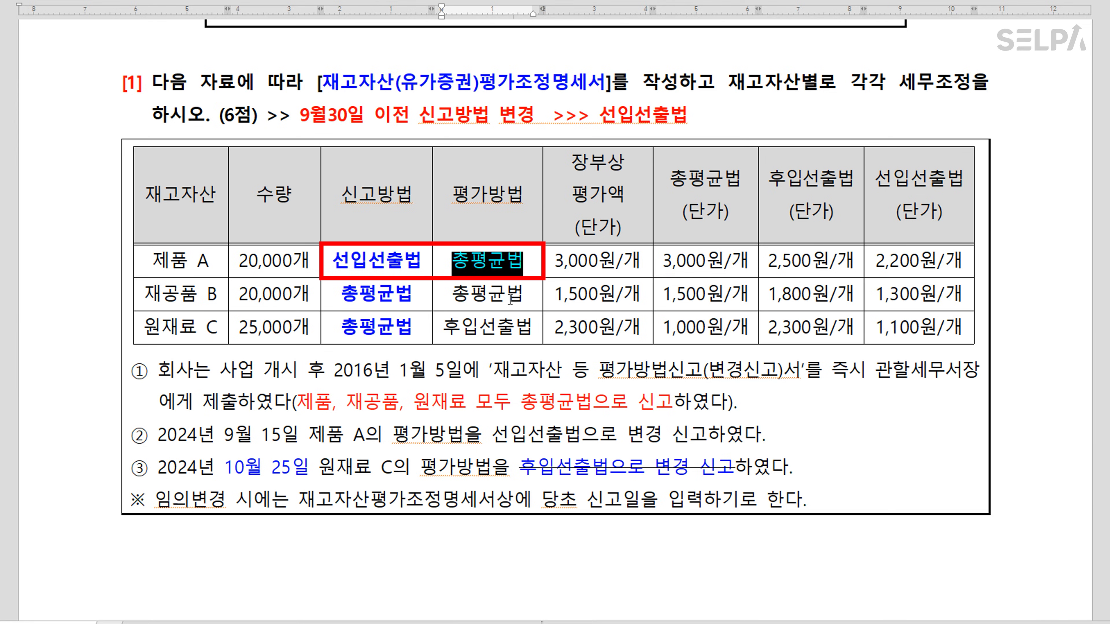
{"action": "left_click", "coordinate": [458, 305]}
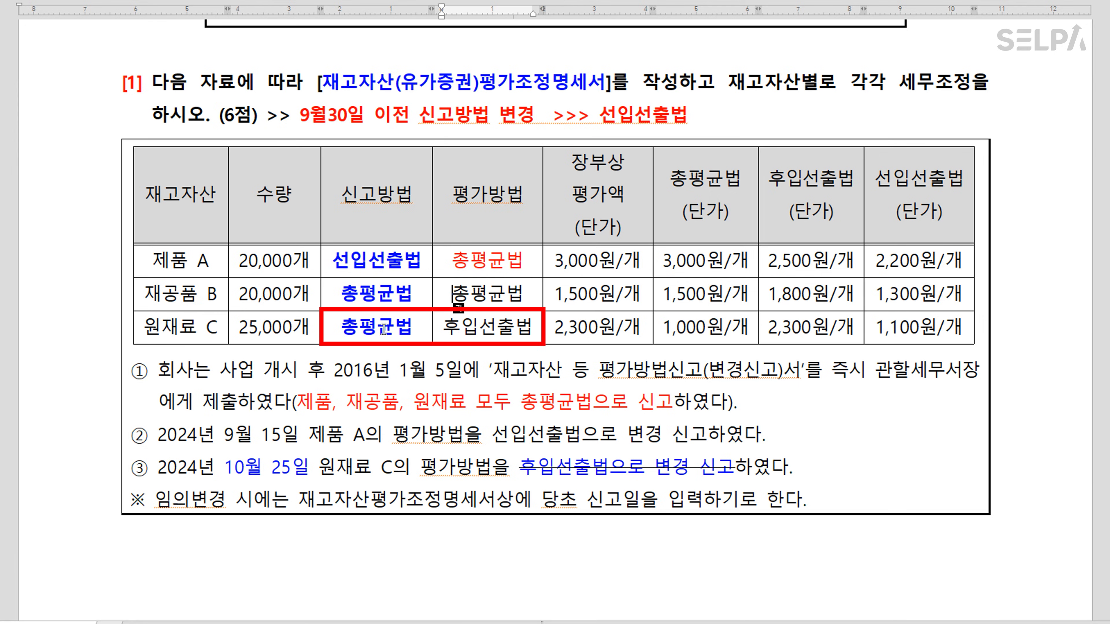
{"action": "left_click_drag", "start_coordinate": [439, 328], "coordinate": [532, 329]}
{"action": "key", "text": "ctrl+m"}
{"action": "key", "text": "r"}
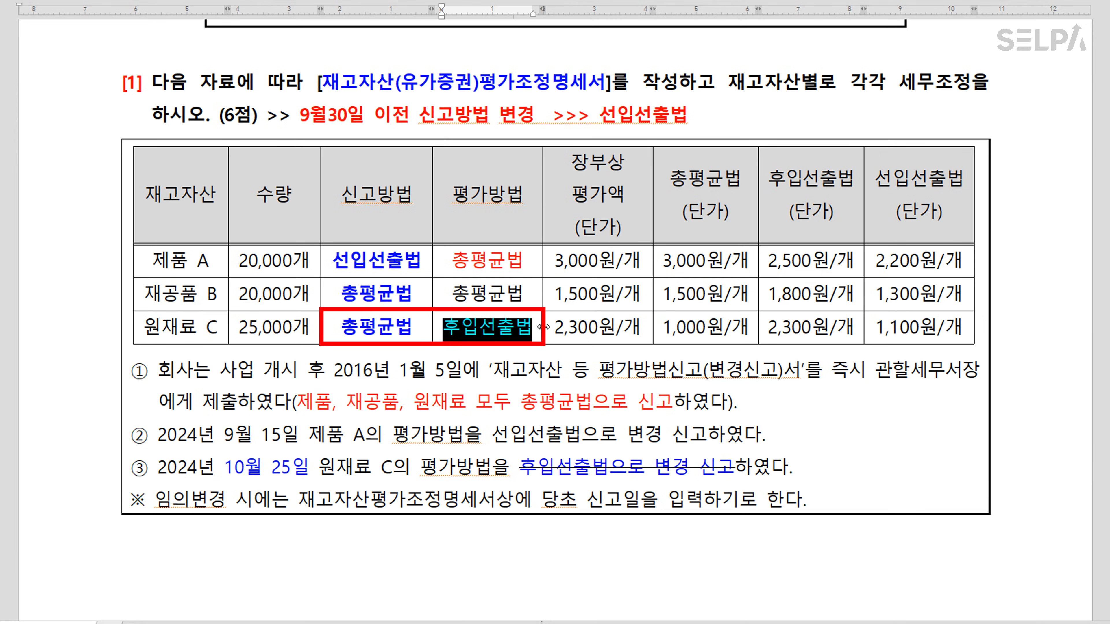
{"action": "left_click", "coordinate": [528, 370]}
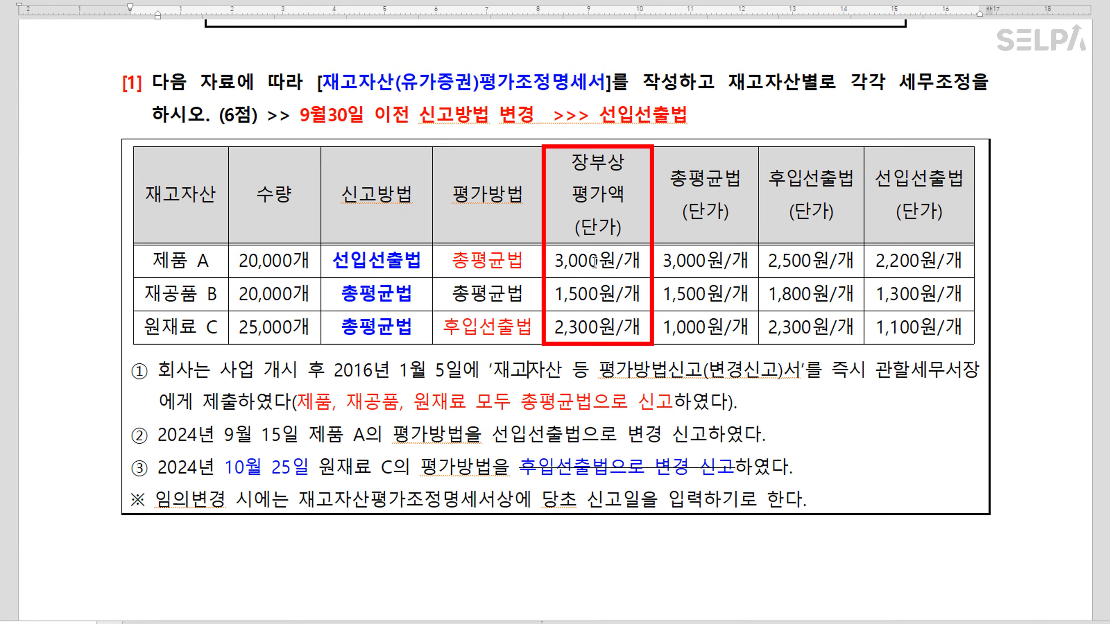
Recolour the book values for rows A–C and the 2,200원/개 and 1,100원/개 prices
{"action": "left_click_drag", "start_coordinate": [595, 261], "coordinate": [592, 322]}
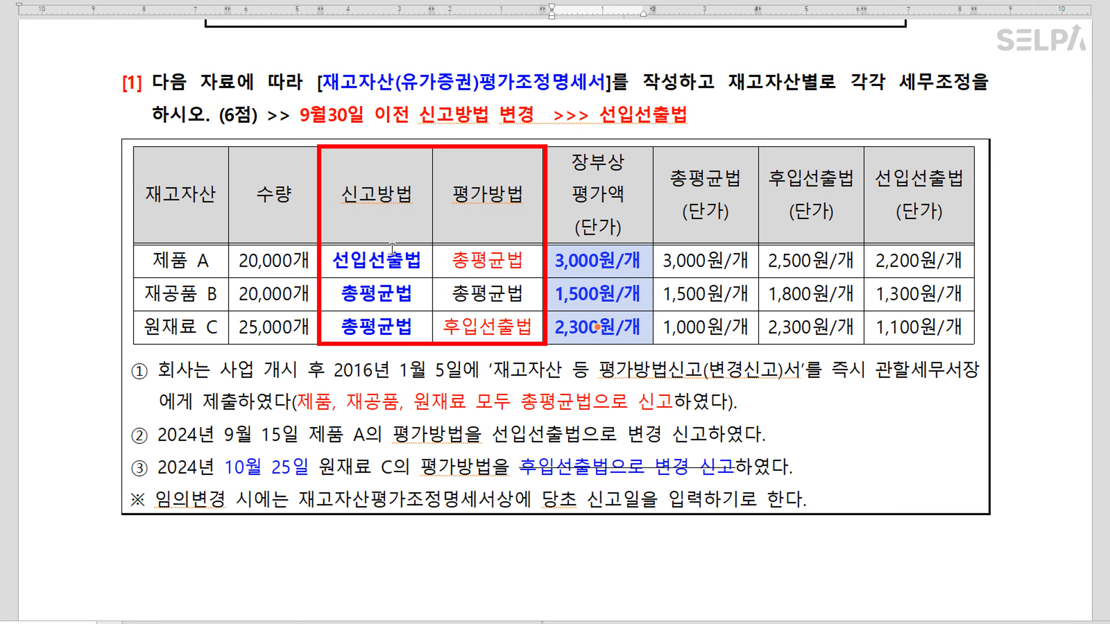
{"action": "left_click", "coordinate": [928, 261]}
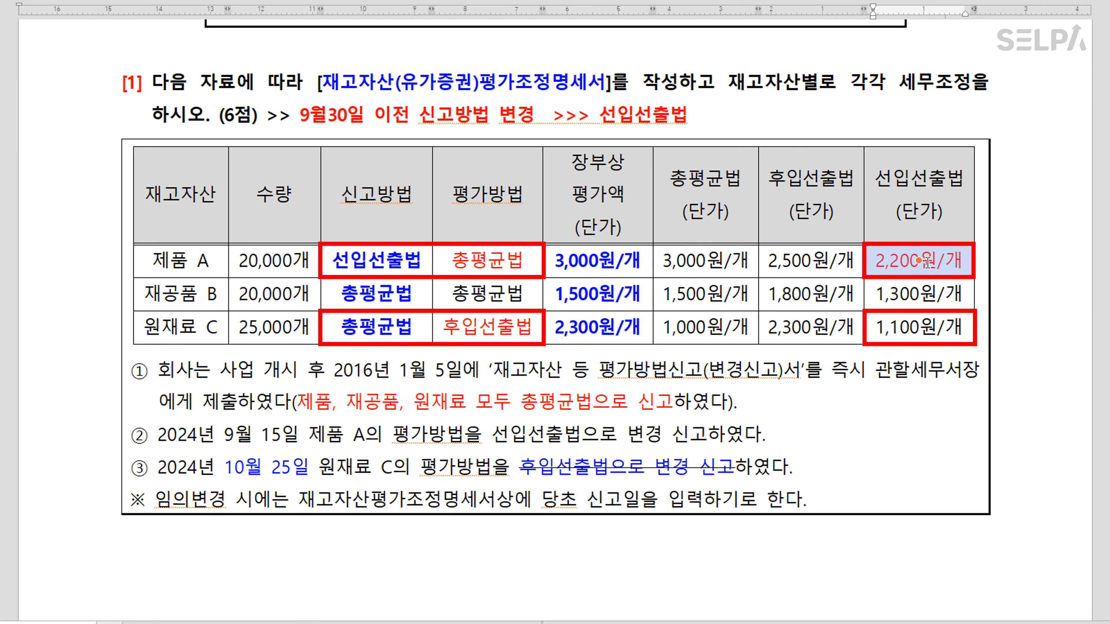
{"action": "left_click", "coordinate": [919, 324]}
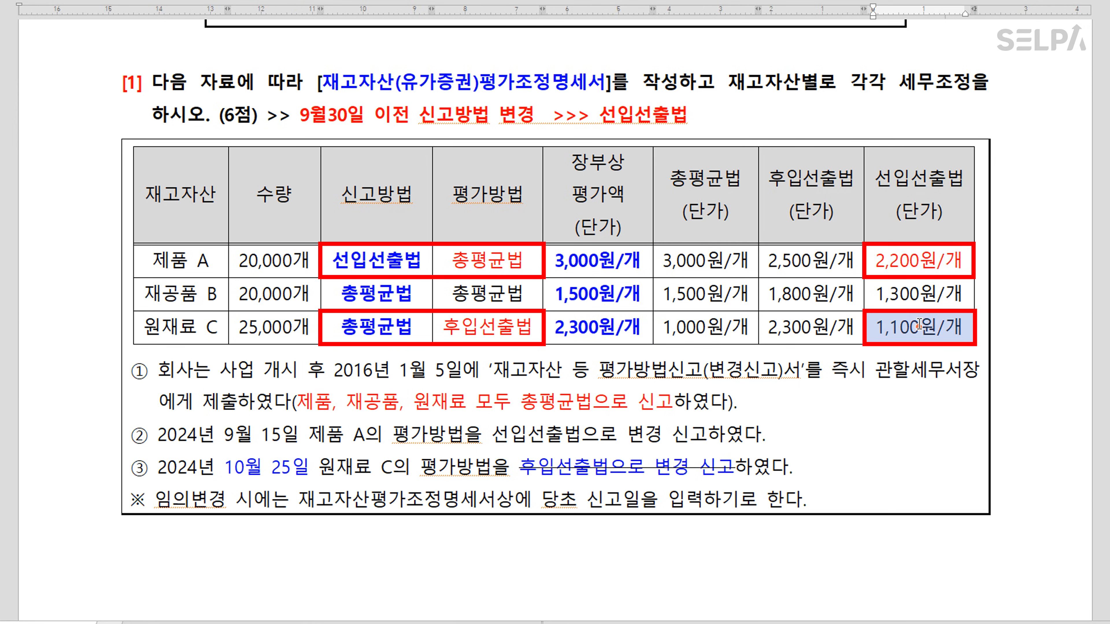
{"action": "left_click", "coordinate": [770, 390]}
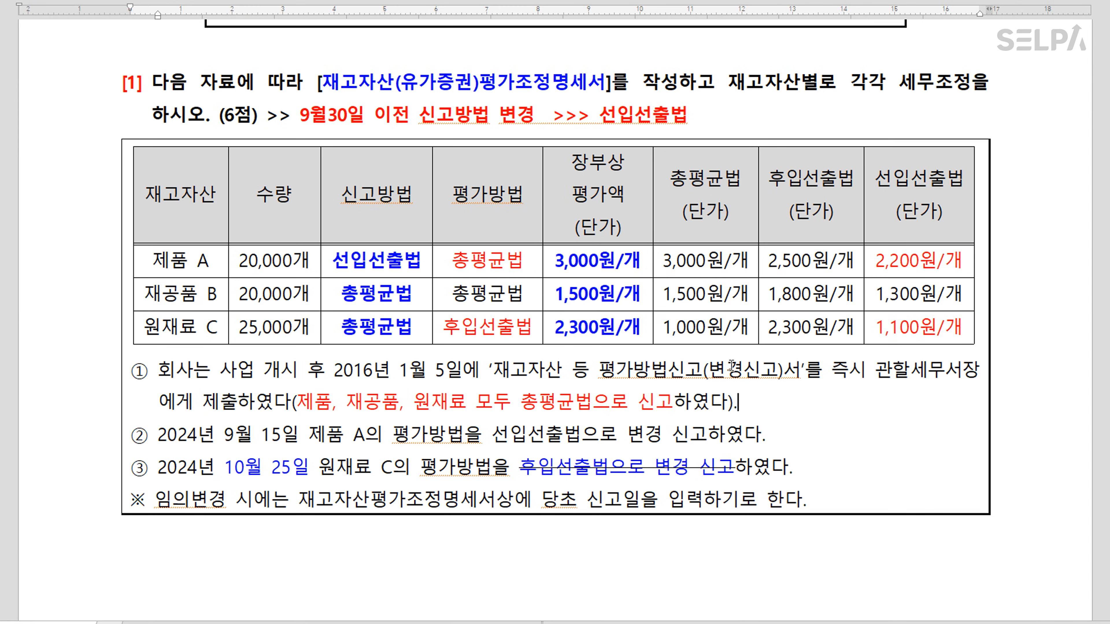
Open the 재고자산(유가증권)평가조정명세서 form, reposition it, and enter filing date 2024-09-15 for 제품 및 상품
{"action": "key", "text": "alt+Tab"}
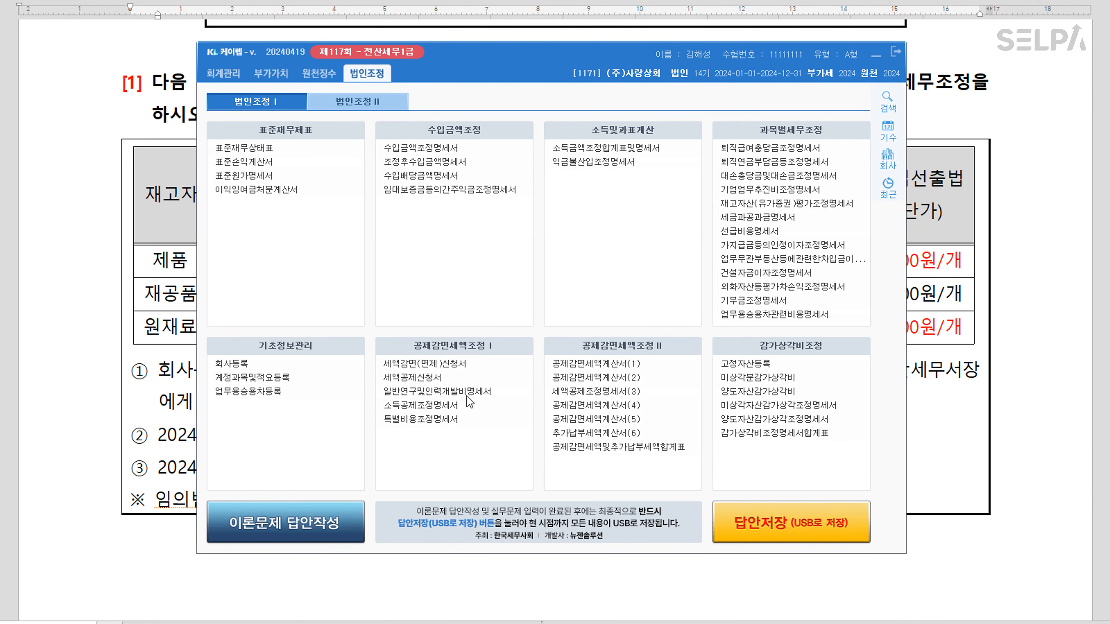
{"action": "left_click", "coordinate": [772, 205]}
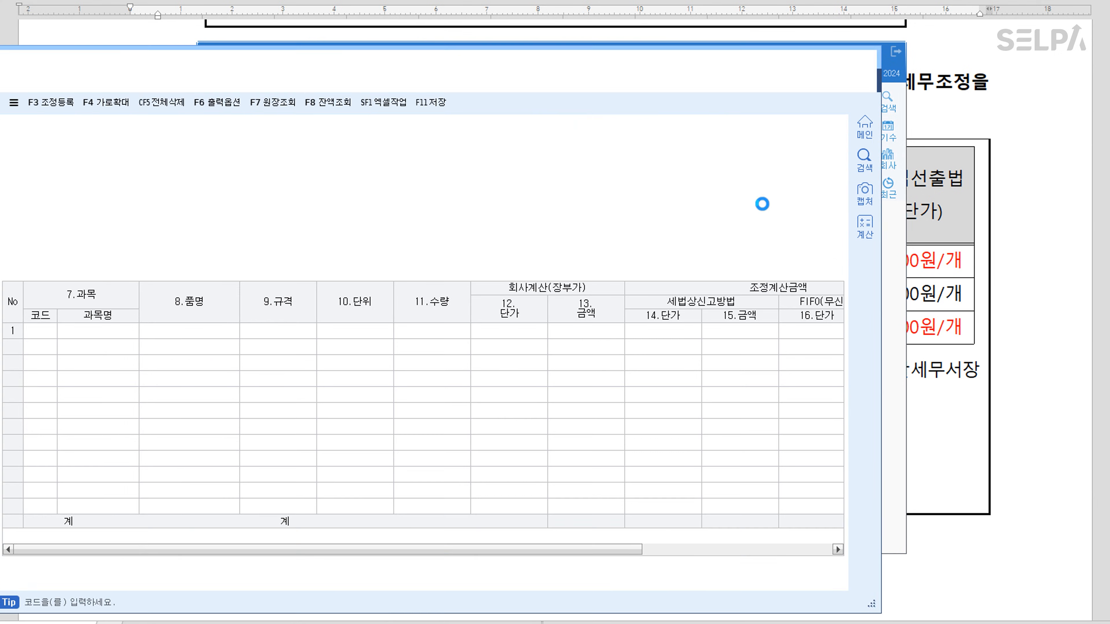
{"action": "left_click_drag", "start_coordinate": [442, 67], "coordinate": [577, 186]}
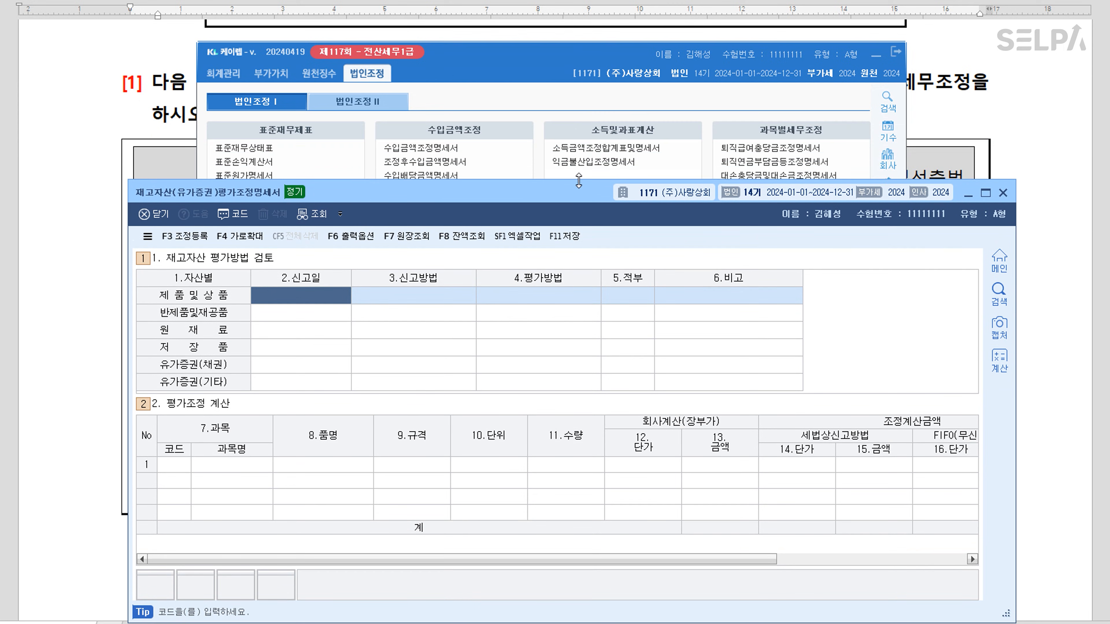
{"action": "left_click", "coordinate": [875, 54]}
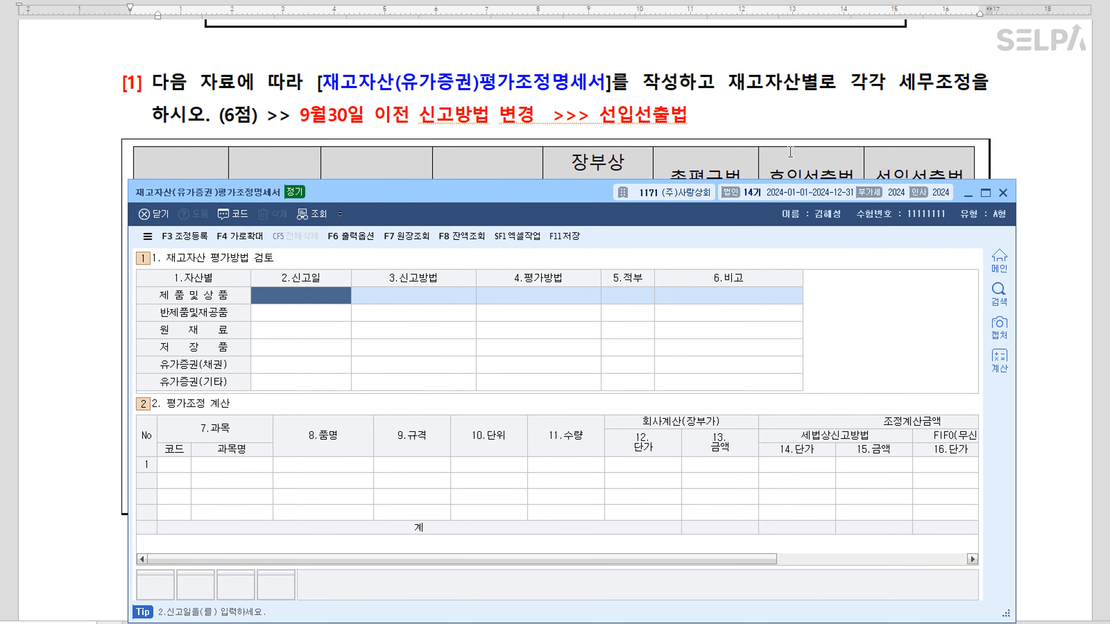
{"action": "scroll", "coordinate": [613, 138], "scroll_direction": "down", "scroll_amount": 5}
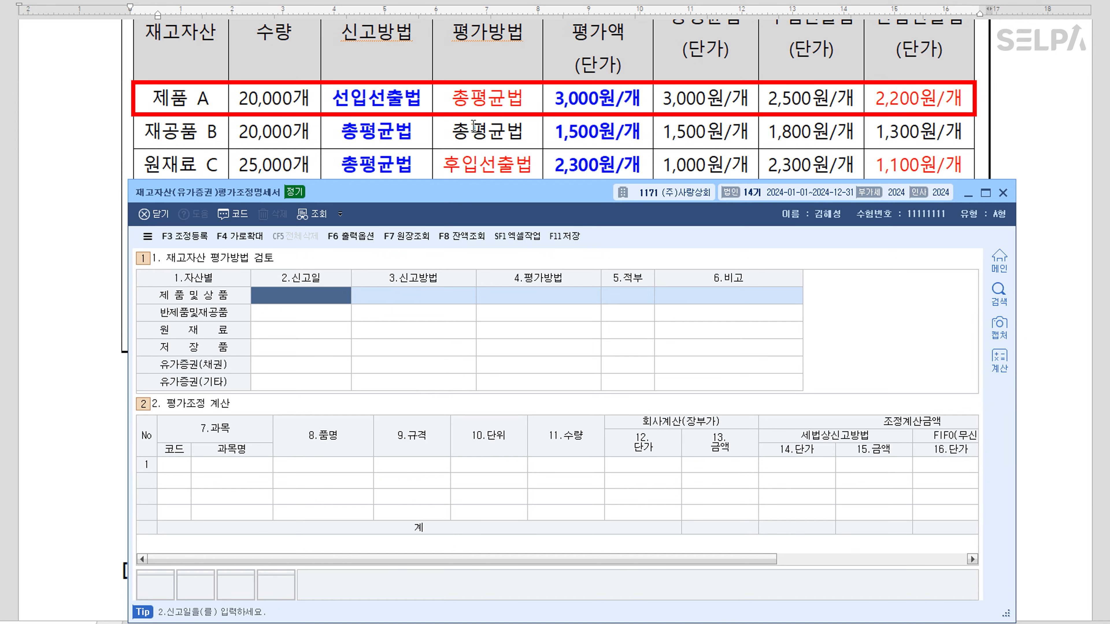
{"action": "type", "text": "2024-09-15"}
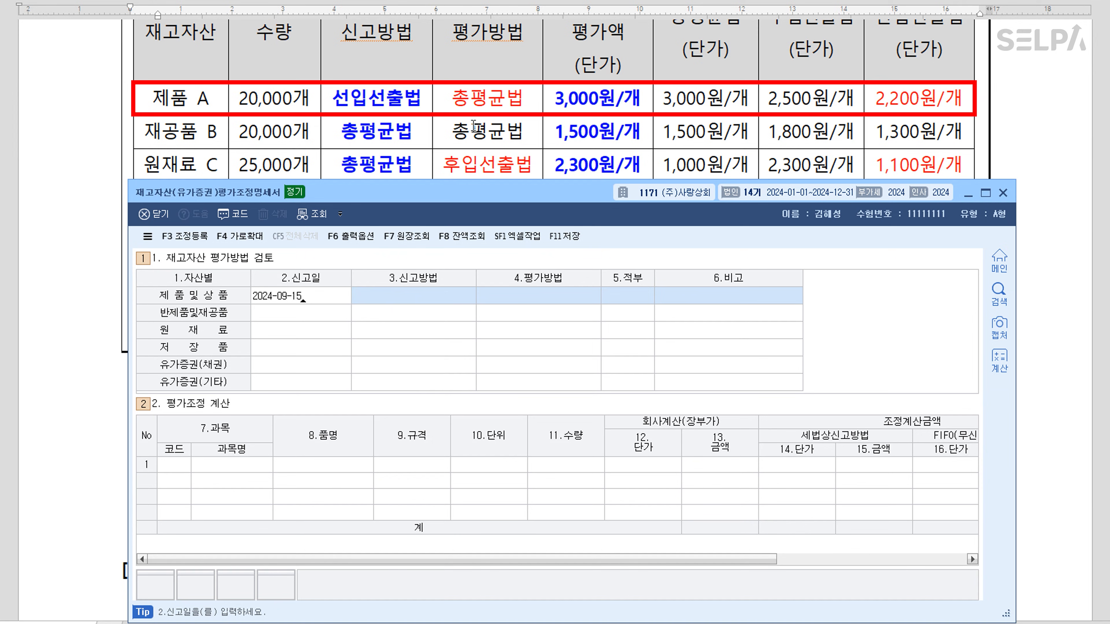
Complete the 제품및상품 row: filed 2024-09-15, reported 02:선입선출법, actual 04:총평균법
{"action": "key", "text": "Return"}
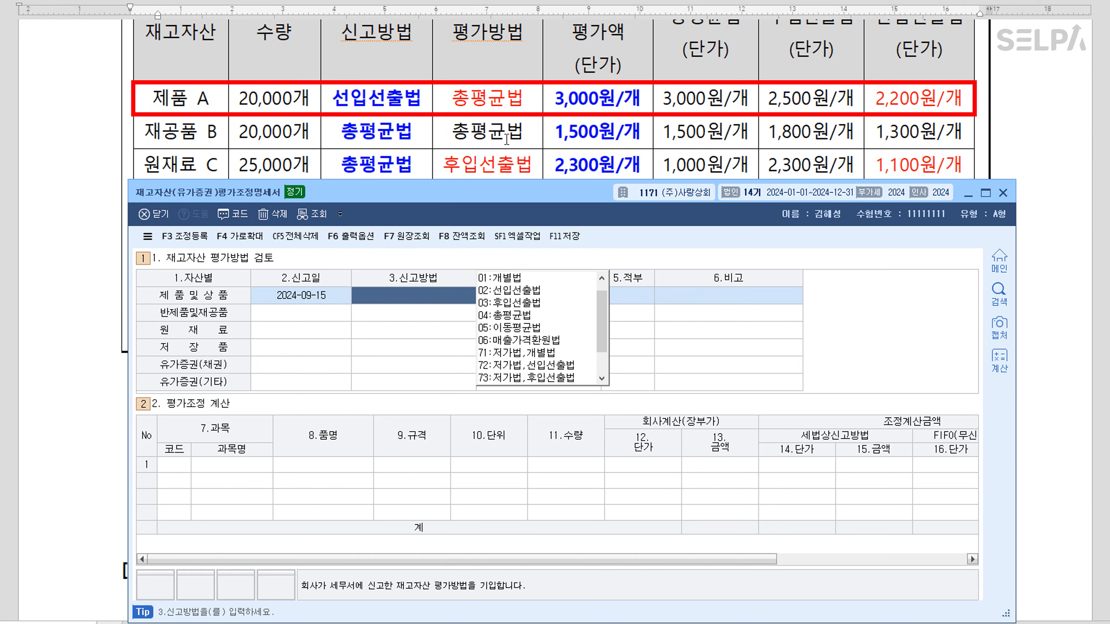
{"action": "left_click", "coordinate": [533, 303]}
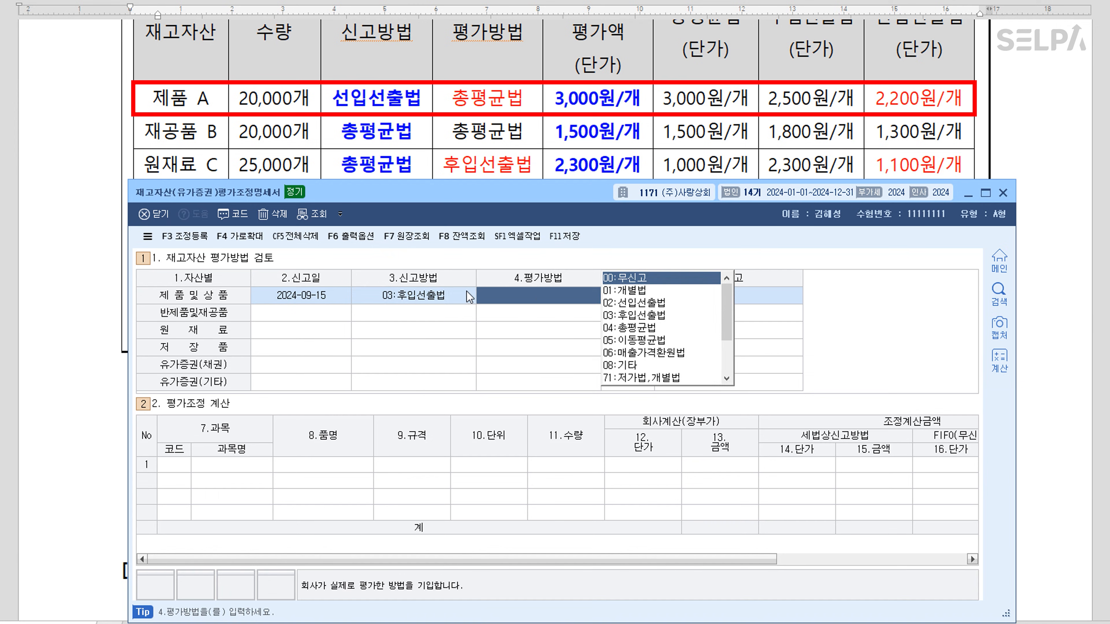
{"action": "left_click", "coordinate": [442, 293]}
{"action": "left_click", "coordinate": [520, 291]}
{"action": "left_click", "coordinate": [641, 329]}
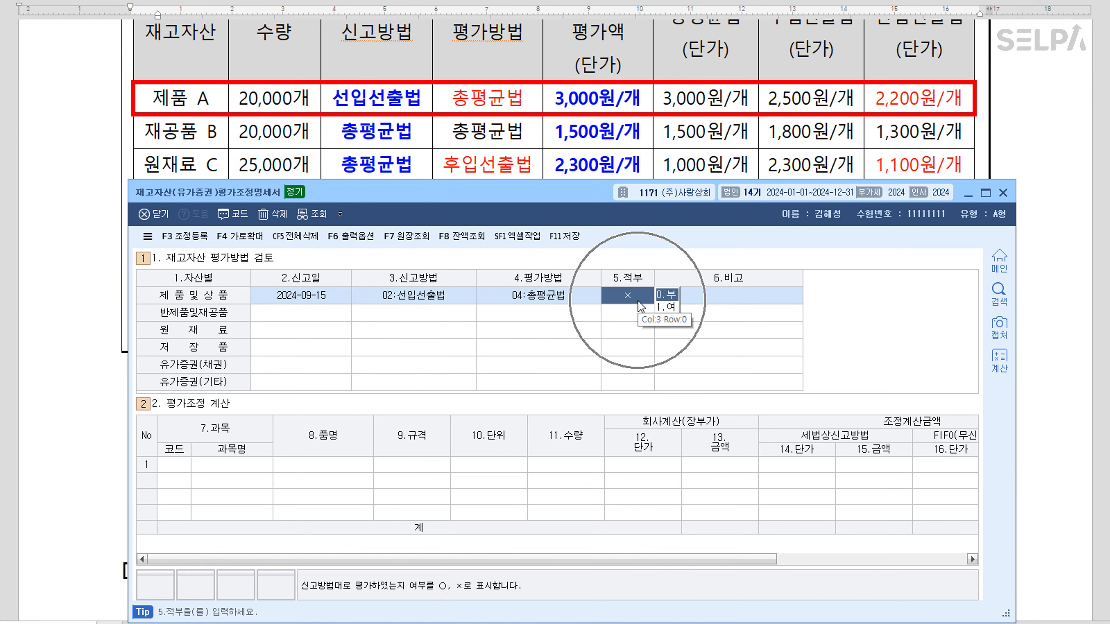
{"action": "left_click", "coordinate": [323, 320]}
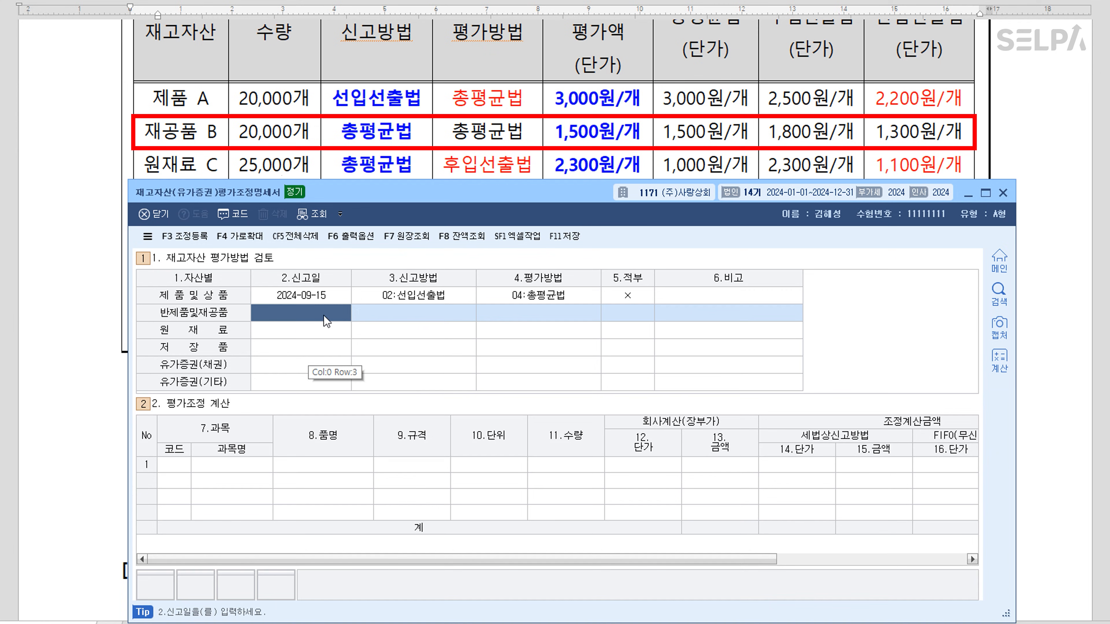
Fill the 반제품및재공품 row: filed 2016-01-05, 04:총평균법 reported and applied, marked ○
{"action": "left_click_drag", "start_coordinate": [448, 199], "coordinate": [471, 212]}
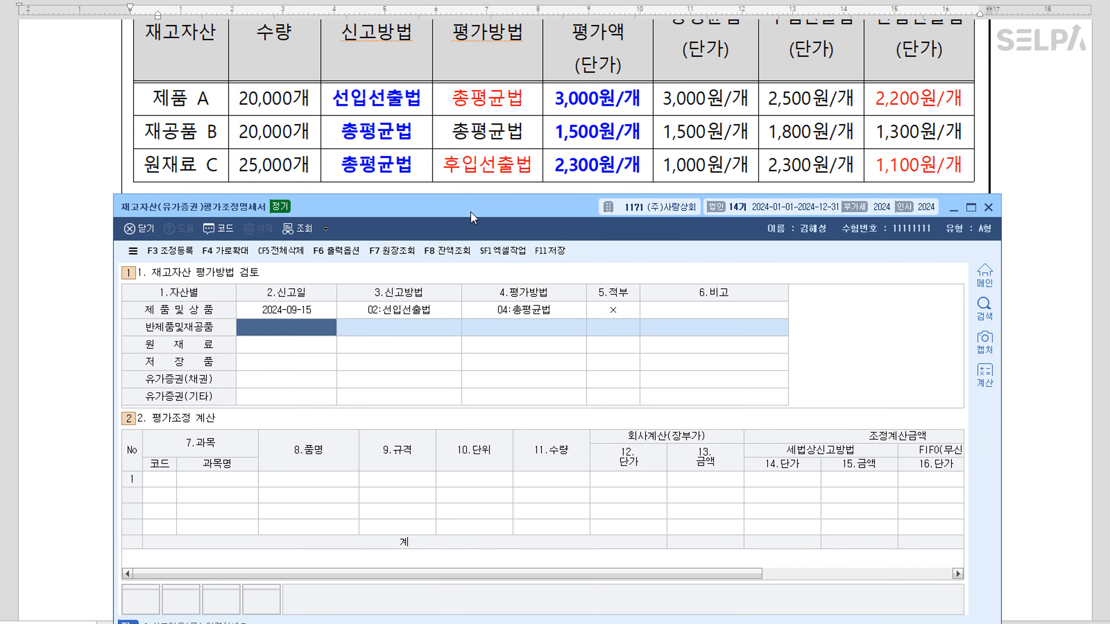
{"action": "type", "text": "20160105"}
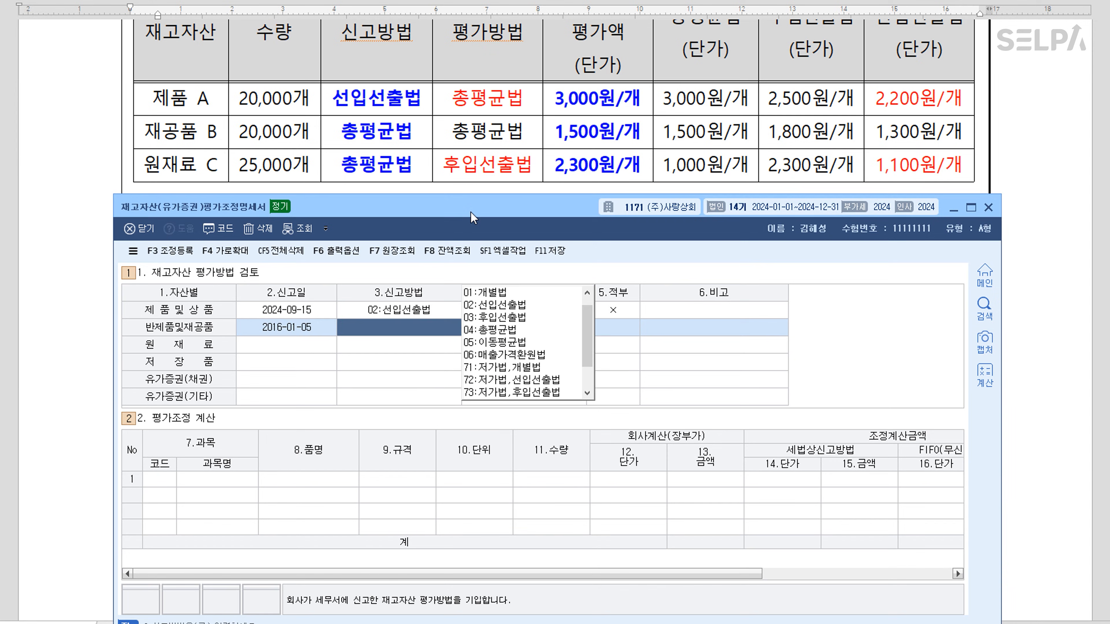
{"action": "type", "text": "4"}
{"action": "key", "text": "Return"}
{"action": "type", "text": "4"}
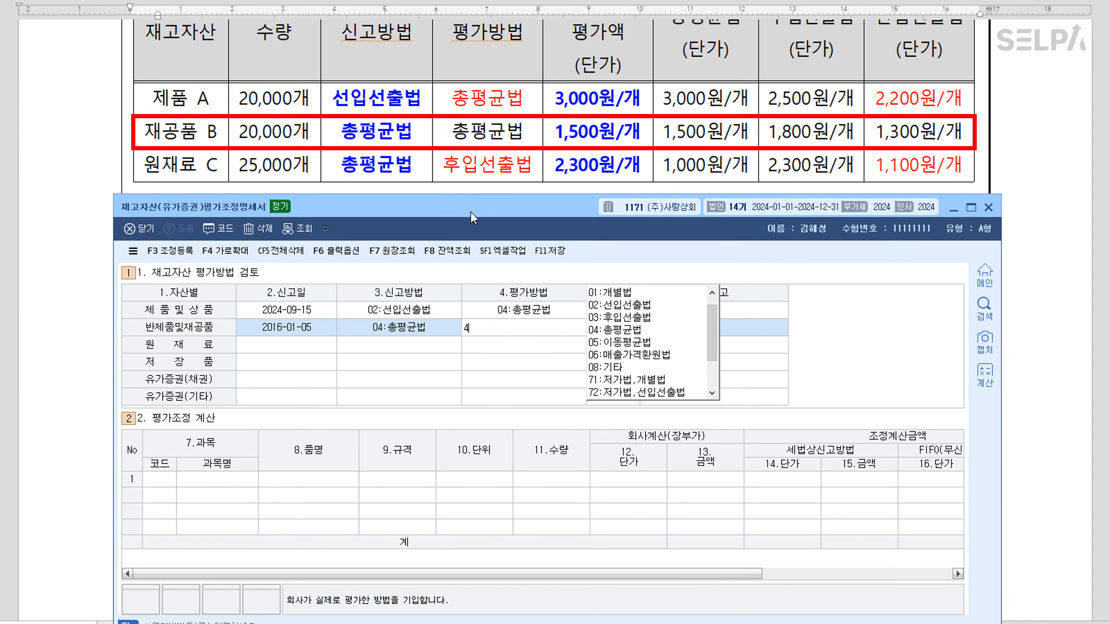
{"action": "key", "text": "Return"}
{"action": "type", "text": "1"}
{"action": "key", "text": "Return"}
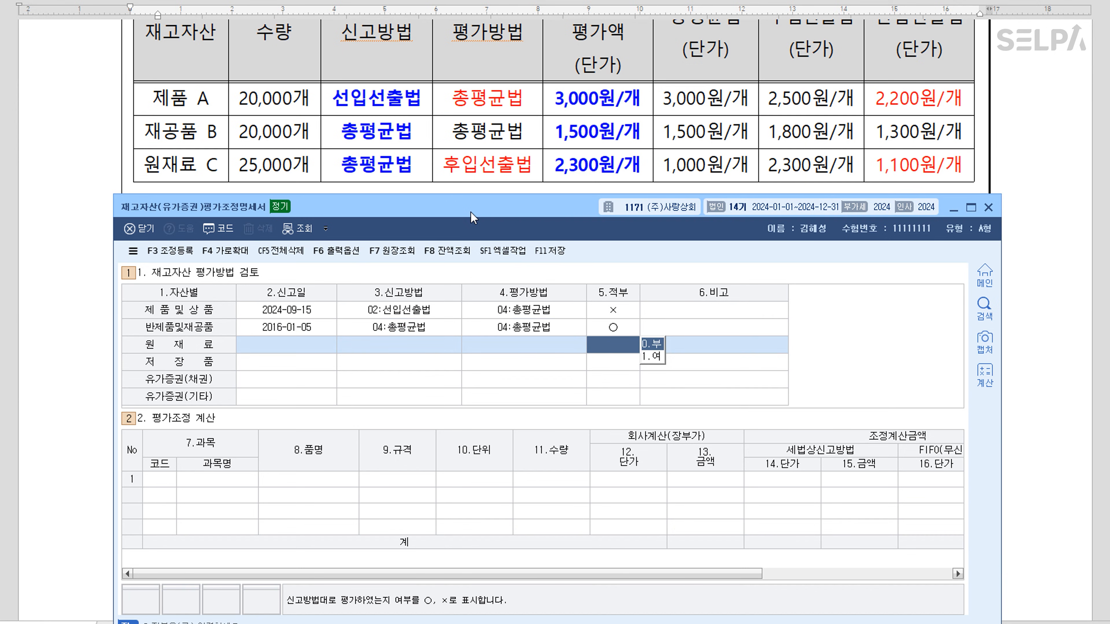
Fill the 원재료 row: filed 2016-01-05, reported 04:총평균법, actual 03:후입선출법, marked ×
{"action": "left_click", "coordinate": [285, 351]}
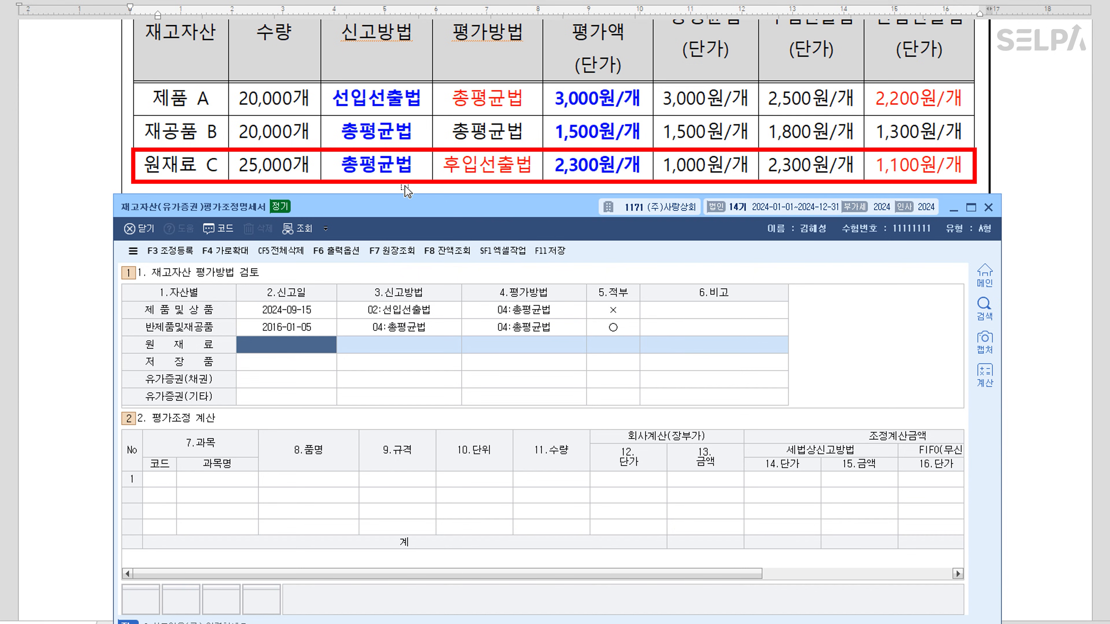
{"action": "type", "text": "20160105"}
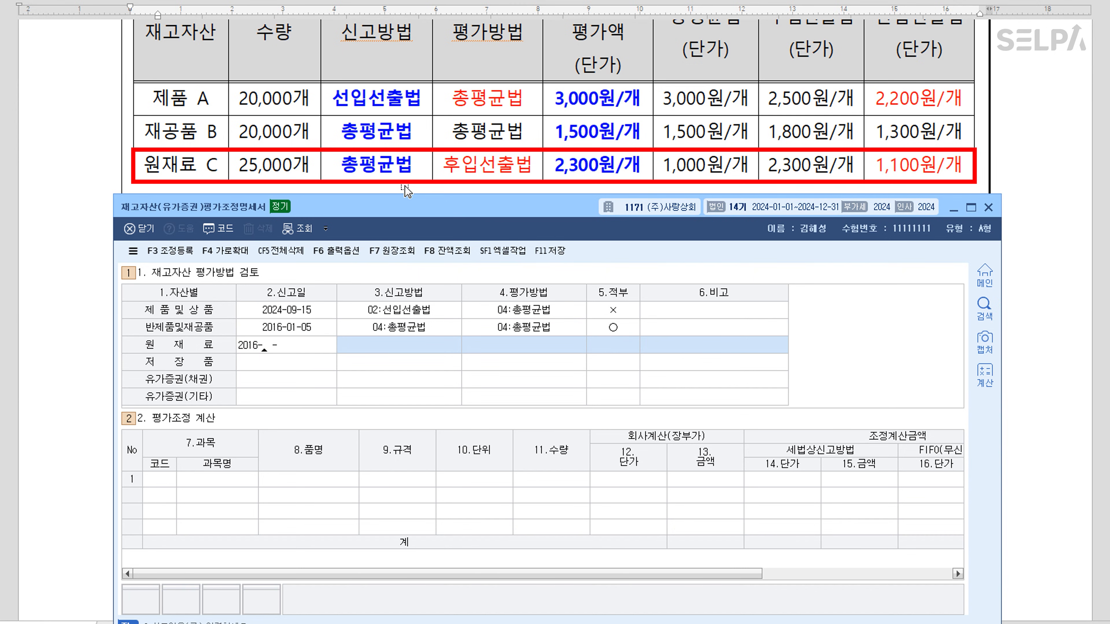
{"action": "key", "text": "Return"}
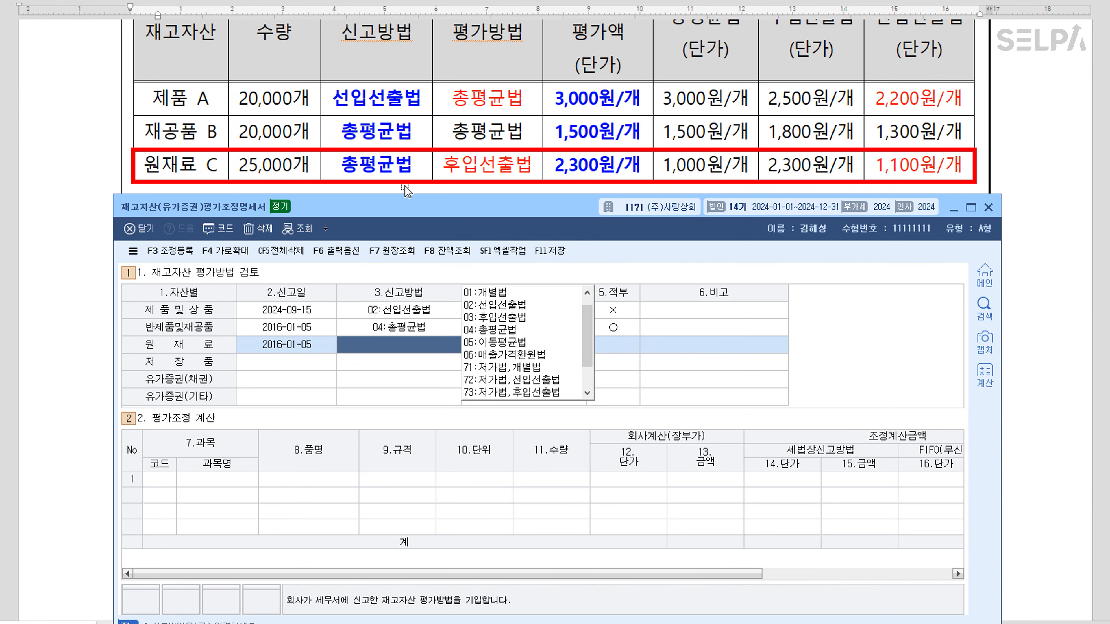
{"action": "type", "text": "4"}
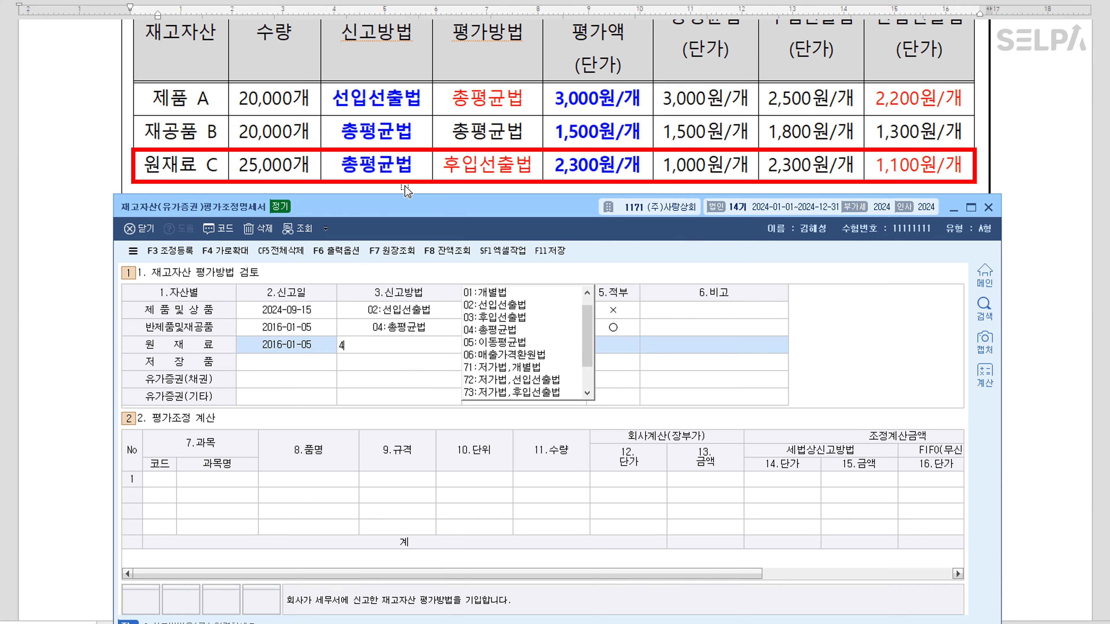
{"action": "key", "text": "Return"}
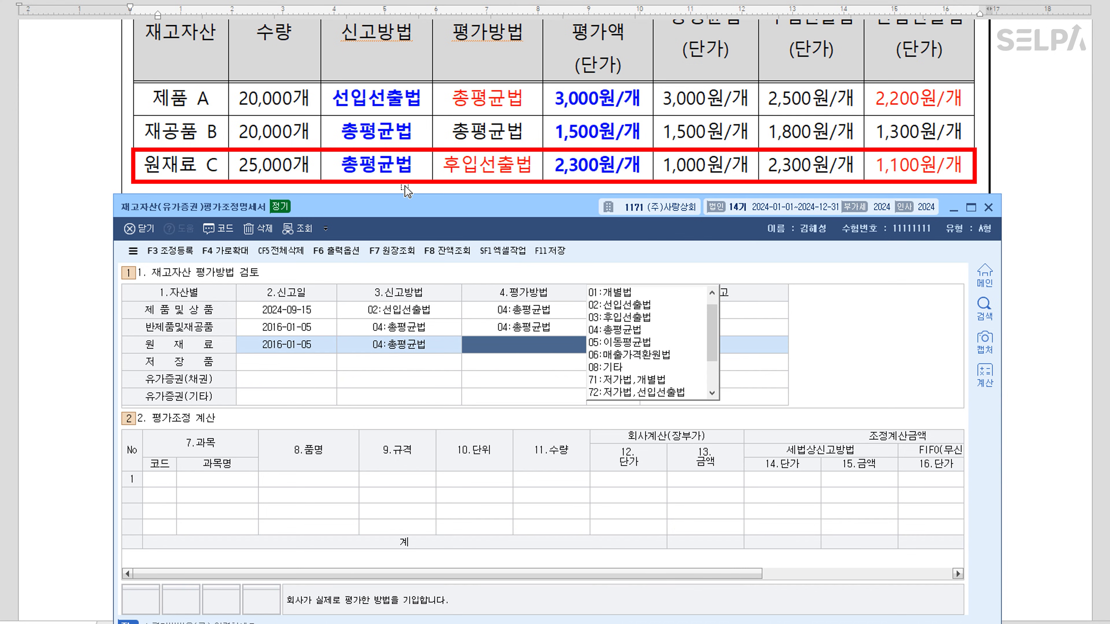
{"action": "type", "text": "3:후입선출법"}
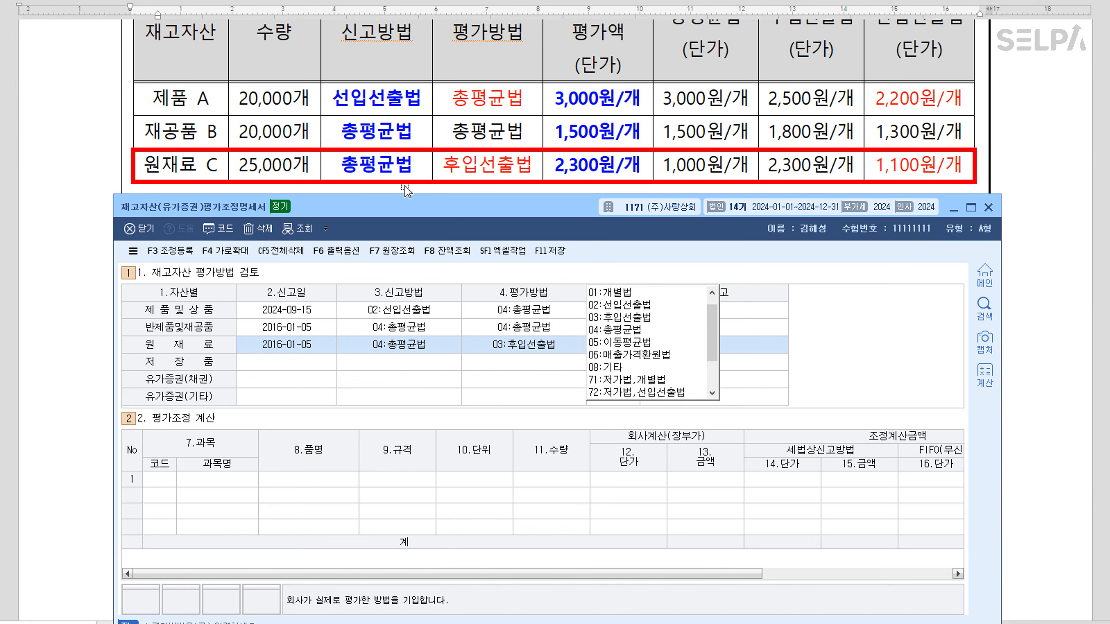
{"action": "key", "text": "Return"}
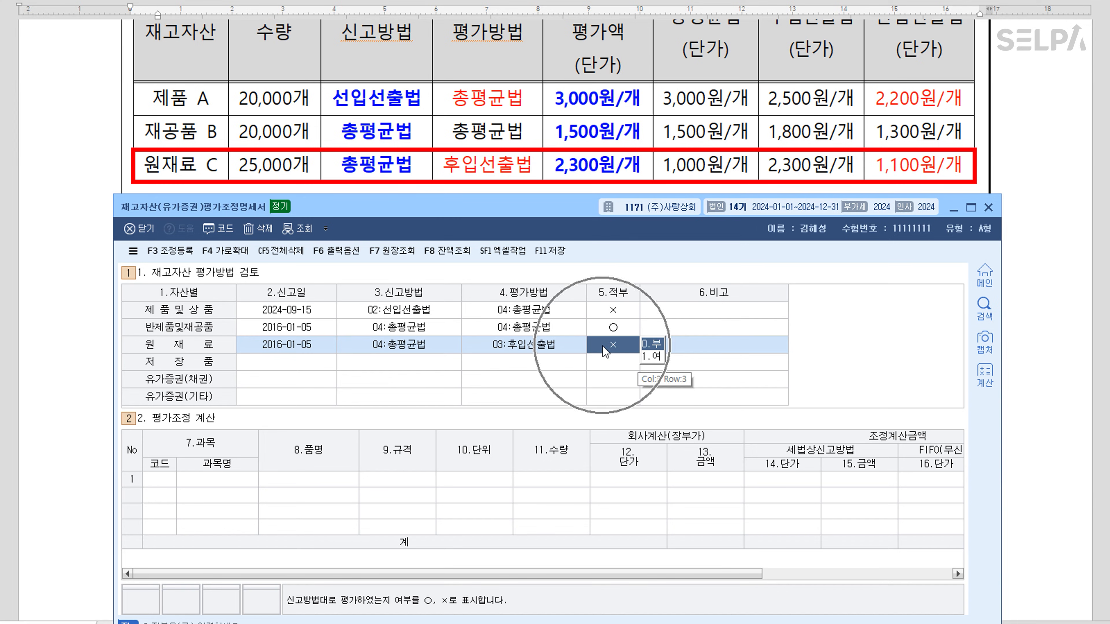
{"action": "left_click", "coordinate": [616, 362]}
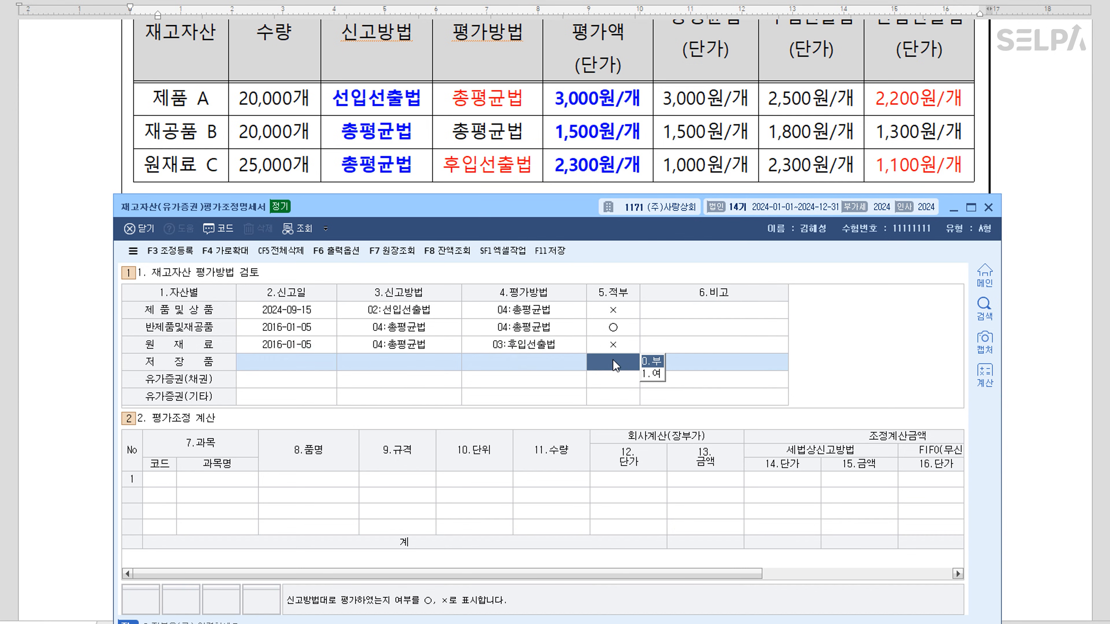
Start row 1 with account 0150 제품 and item name 제품A
{"action": "left_click", "coordinate": [156, 480]}
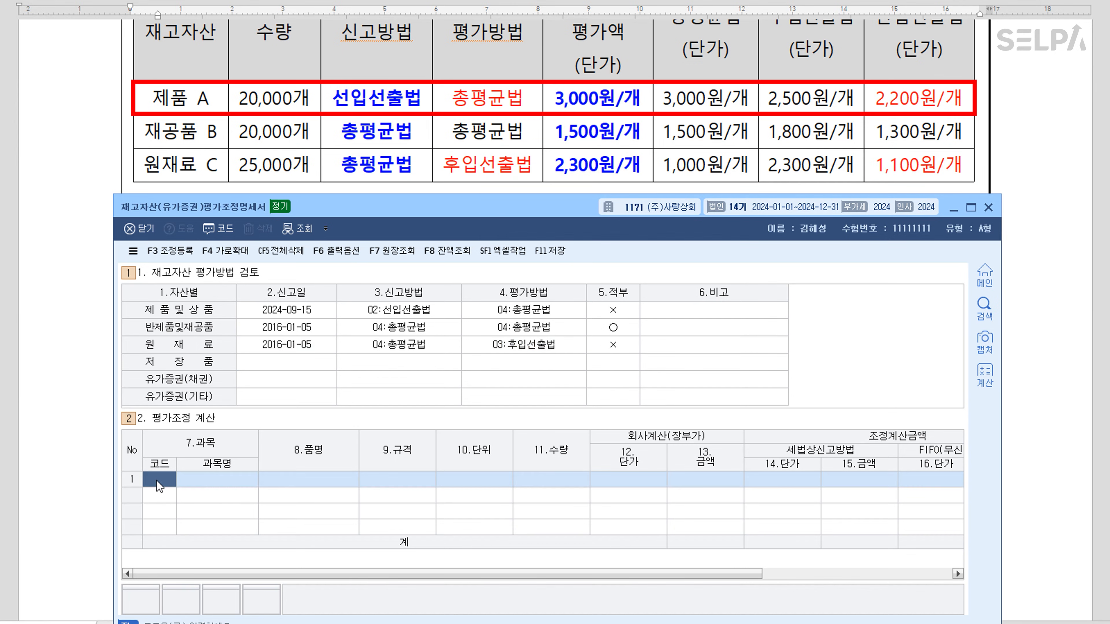
{"action": "type", "text": "404"}
{"action": "key", "text": "Return"}
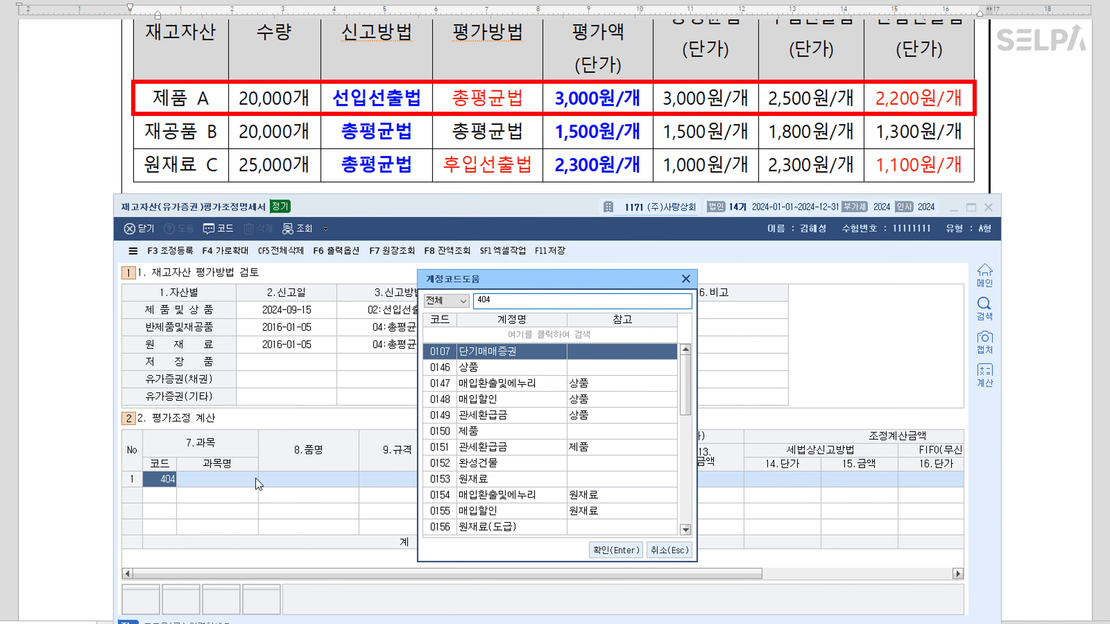
{"action": "key", "text": "BackSpace"}
{"action": "key", "text": "BackSpace"}
{"action": "type", "text": "150"}
{"action": "key", "text": "Return"}
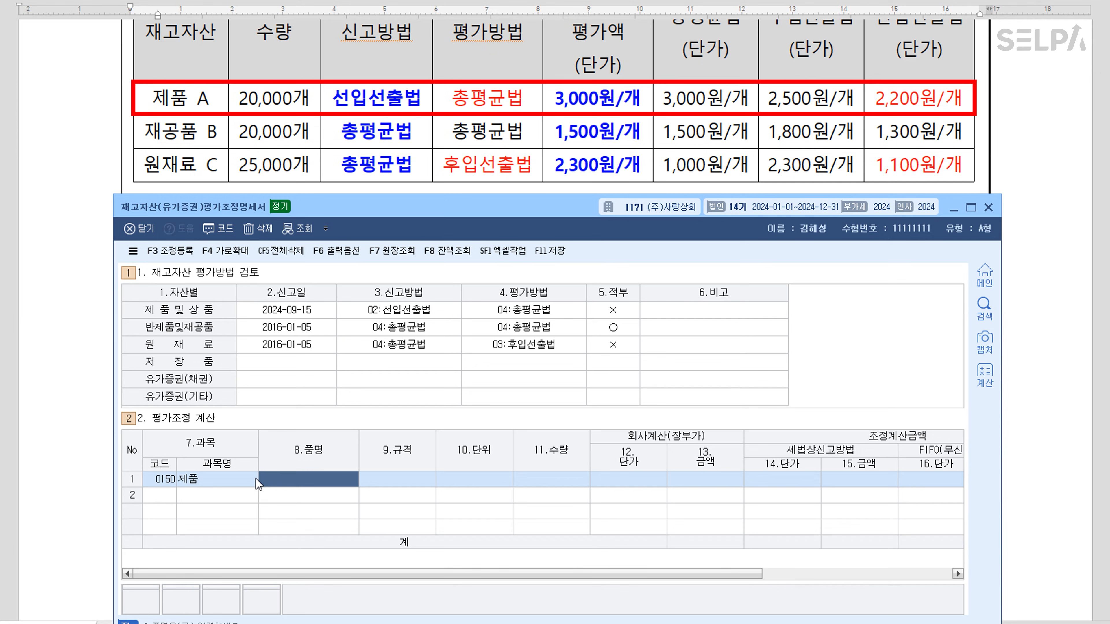
{"action": "type", "text": "제품"}
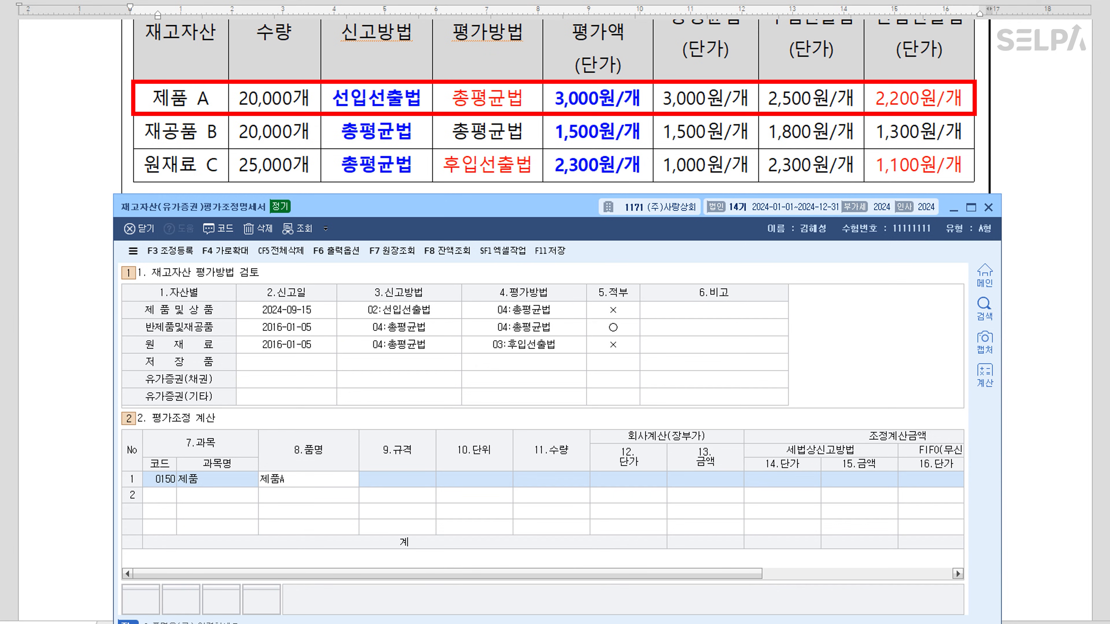
{"action": "type", "text": "A"}
{"action": "key", "text": "Return"}
{"action": "key", "text": "Return"}
{"action": "key", "text": "Return"}
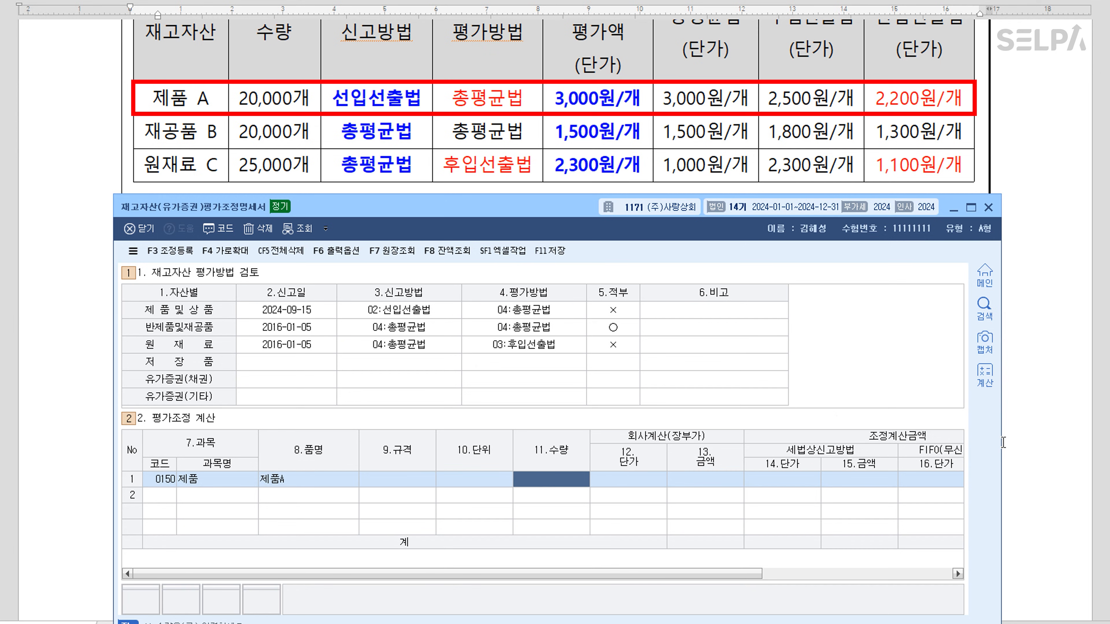
Widen the window, narrow the 품명 and 규격 columns, and enter quantity 20,000
{"action": "left_click_drag", "start_coordinate": [999, 443], "coordinate": [1109, 447]}
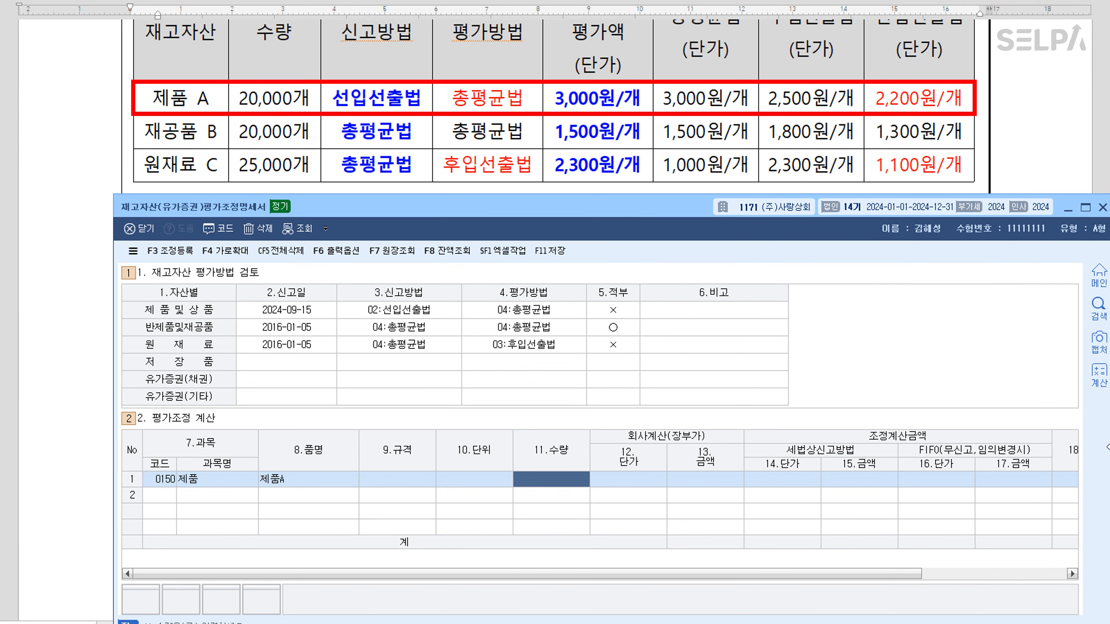
{"action": "left_click_drag", "start_coordinate": [357, 452], "coordinate": [309, 459]}
{"action": "left_click_drag", "start_coordinate": [382, 451], "coordinate": [318, 455]}
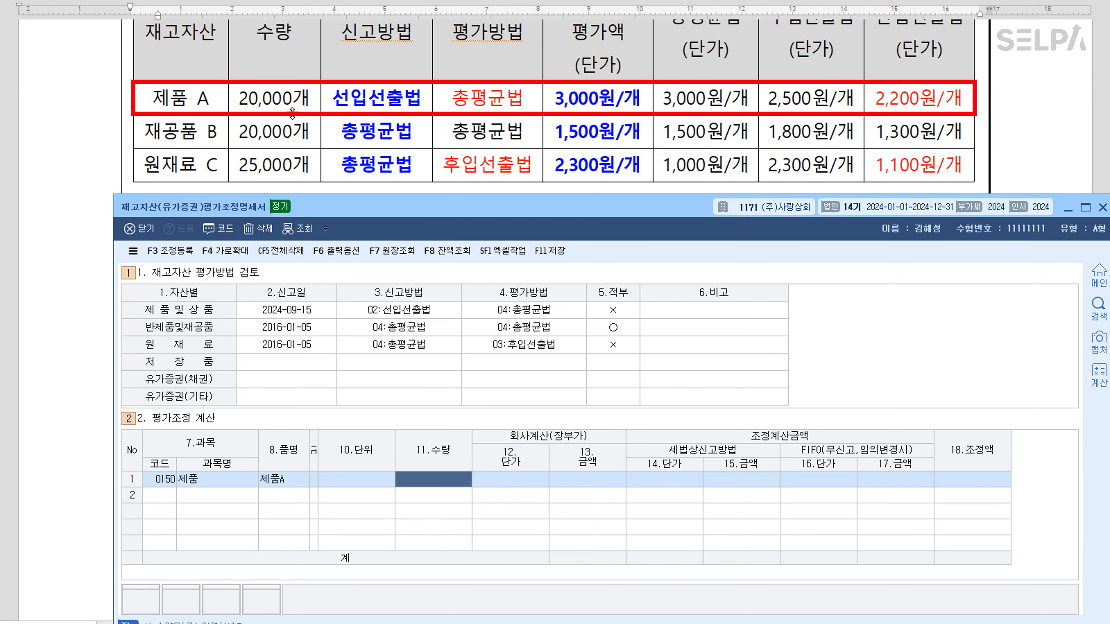
{"action": "type", "text": "2000000"}
{"action": "key", "text": "Return"}
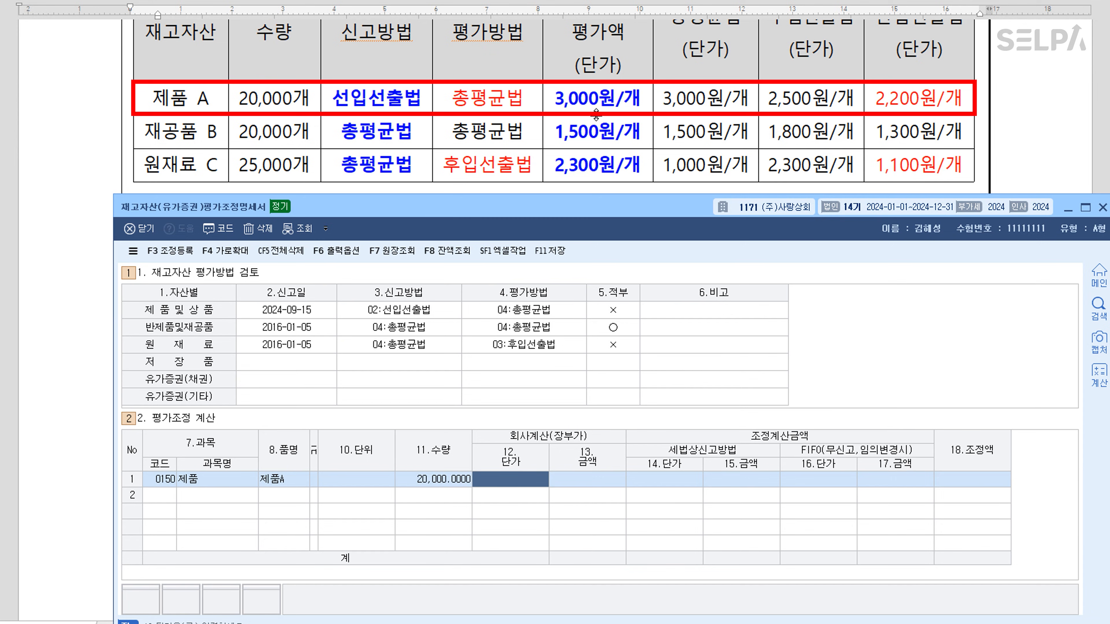
Enter 제품A's book price 3,000, tax-method price 2,200 and FIFO price 2,200
{"action": "scroll", "coordinate": [596, 114], "scroll_direction": "up", "scroll_amount": 2}
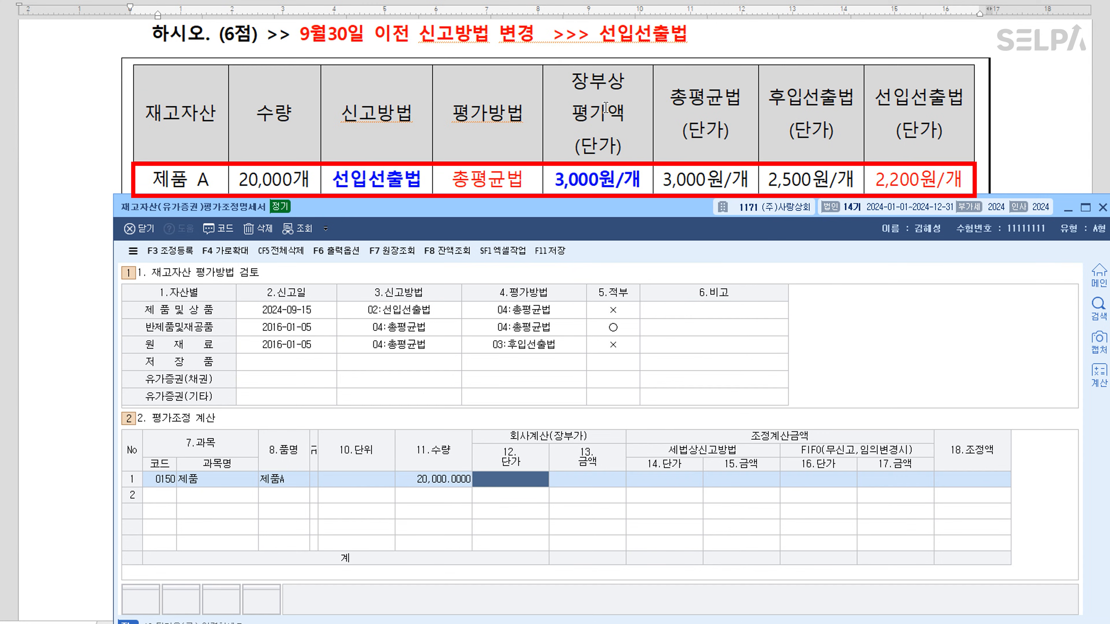
{"action": "scroll", "coordinate": [606, 108], "scroll_direction": "down", "scroll_amount": 2}
{"action": "type", "text": "3000"}
{"action": "key", "text": "Return"}
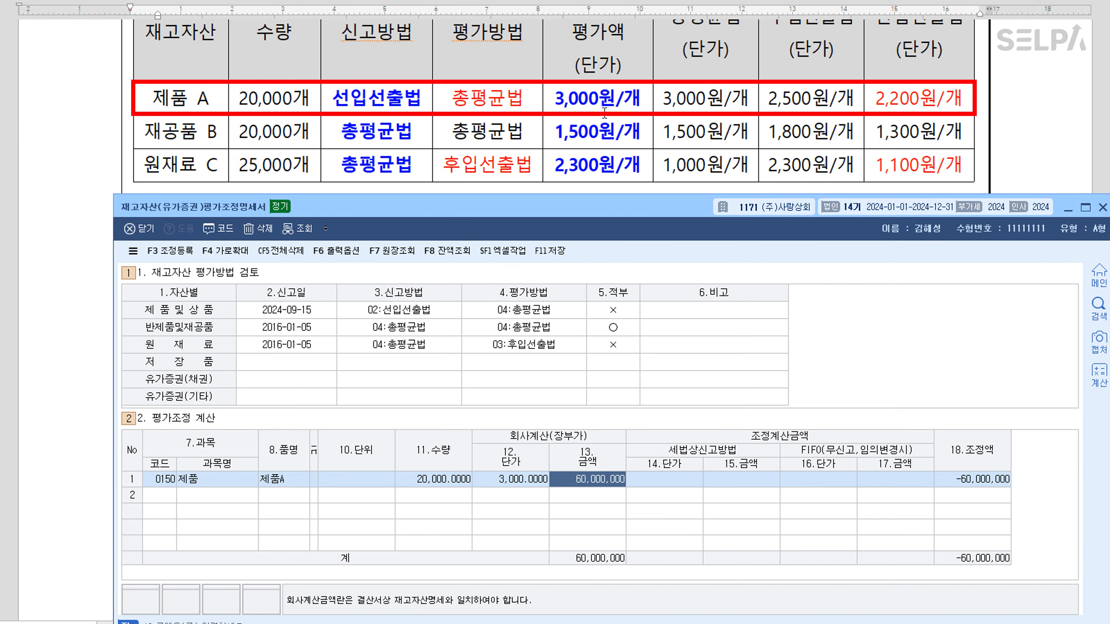
{"action": "key", "text": "Return"}
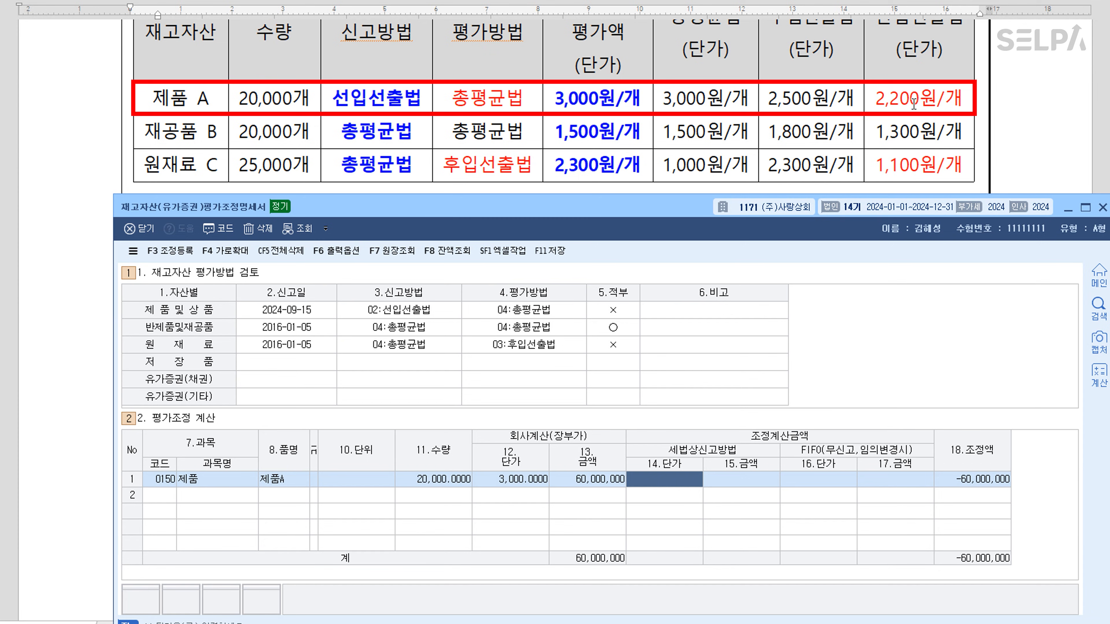
{"action": "type", "text": "2,200"}
{"action": "key", "text": "Return"}
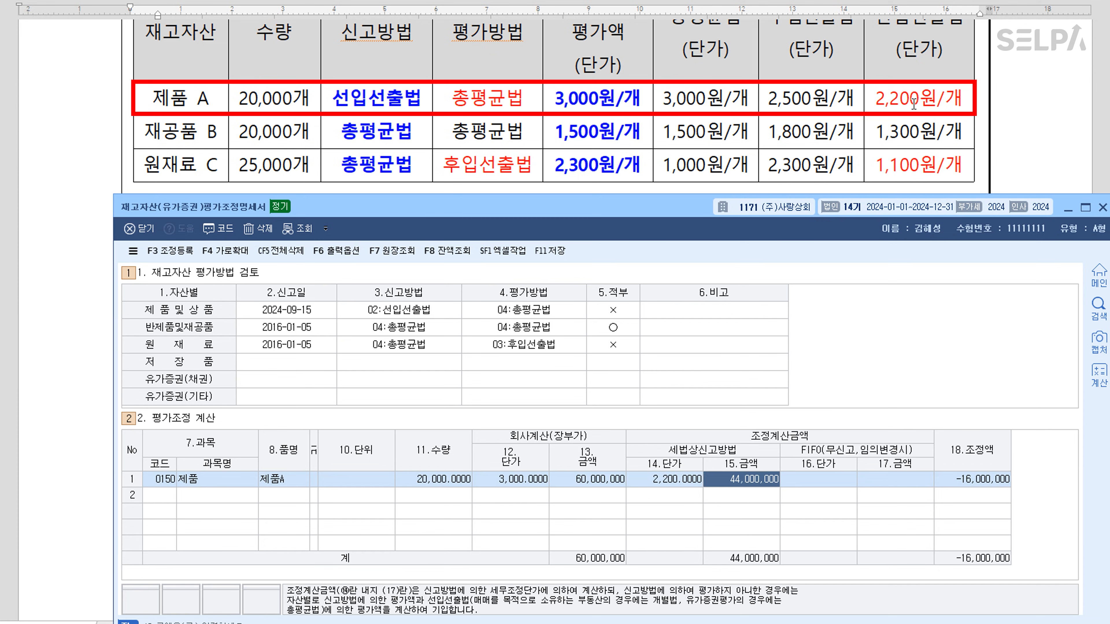
{"action": "key", "text": "Return"}
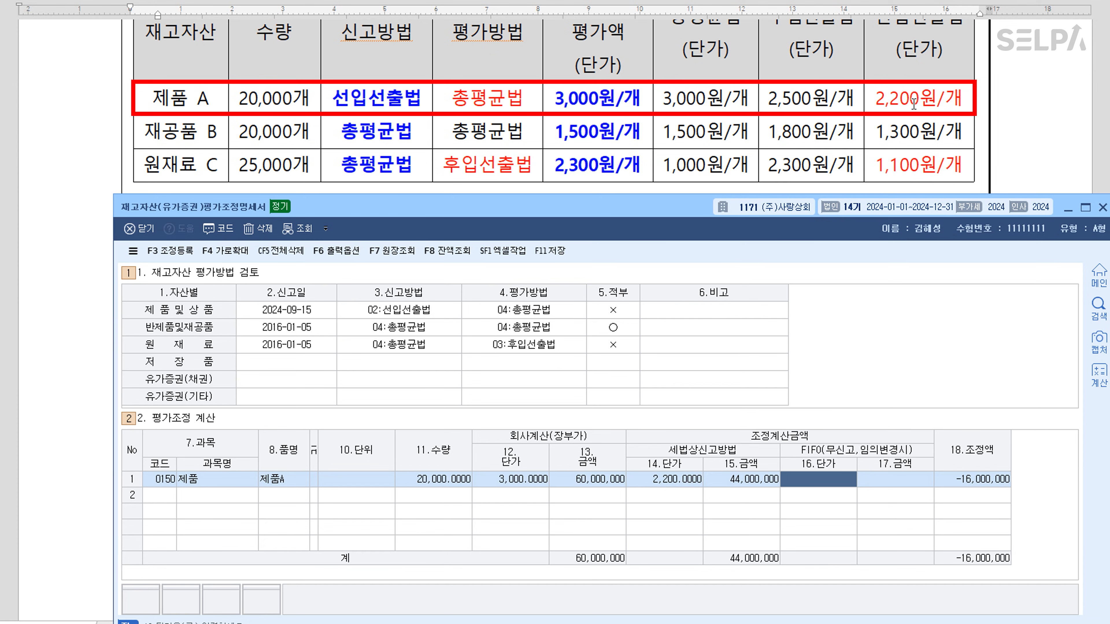
{"action": "type", "text": "2,2"}
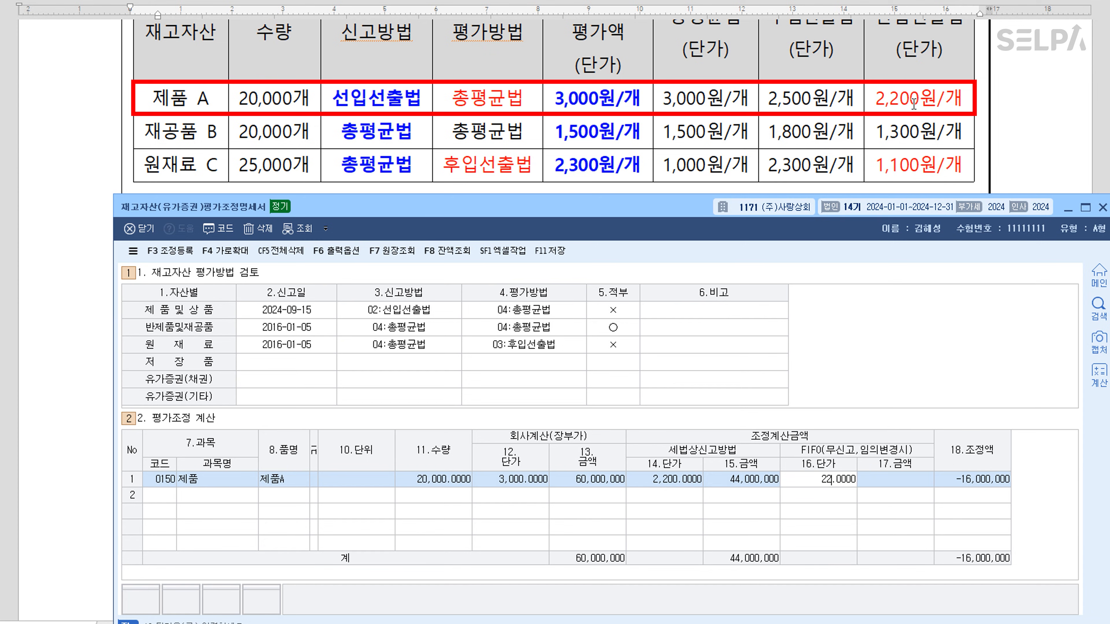
{"action": "type", "text": "00"}
{"action": "key", "text": "Return"}
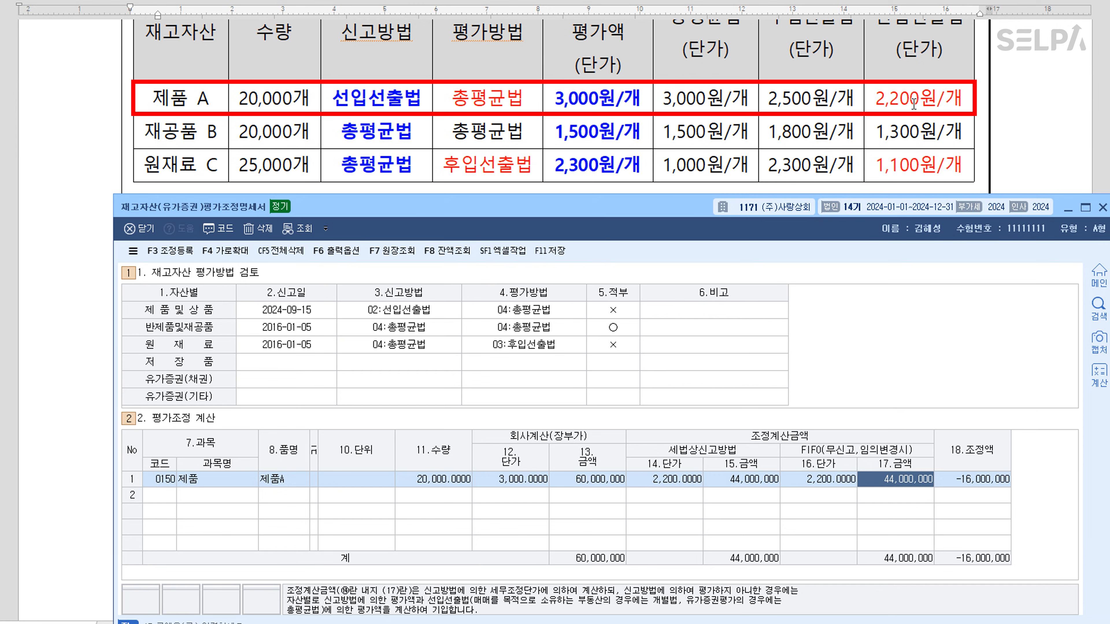
{"action": "key", "text": "Return"}
{"action": "key", "text": "Return"}
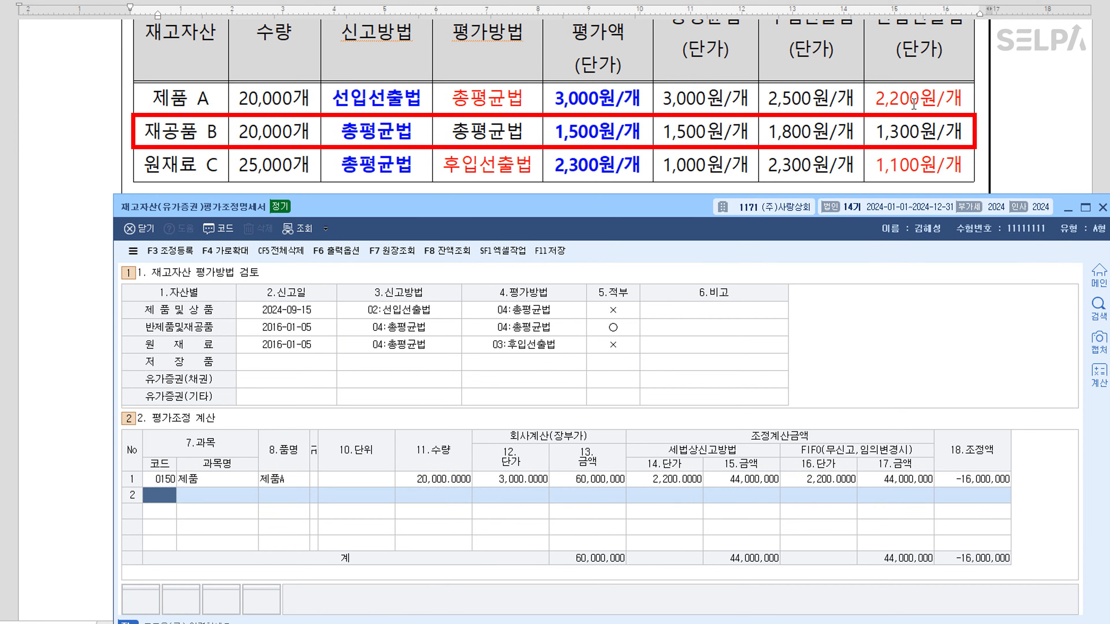
Add row 0169 재공품 with 20,000 units at a unit price of 1,500
{"action": "type", "text": "169"}
{"action": "key", "text": "Return"}
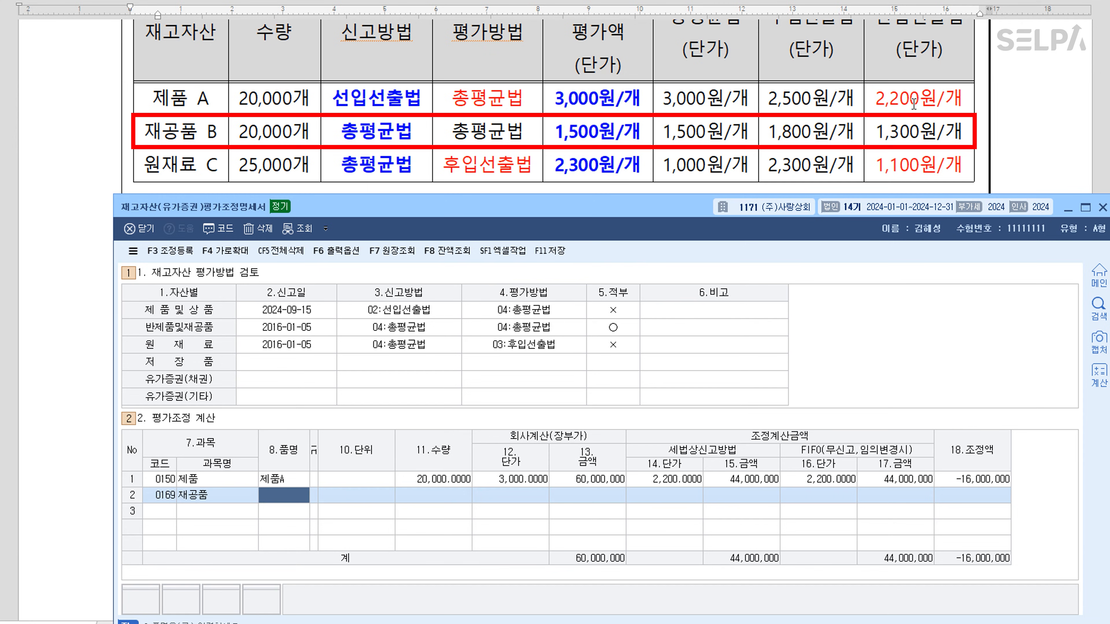
{"action": "key", "text": "Return"}
{"action": "key", "text": "Return"}
{"action": "key", "text": "Return"}
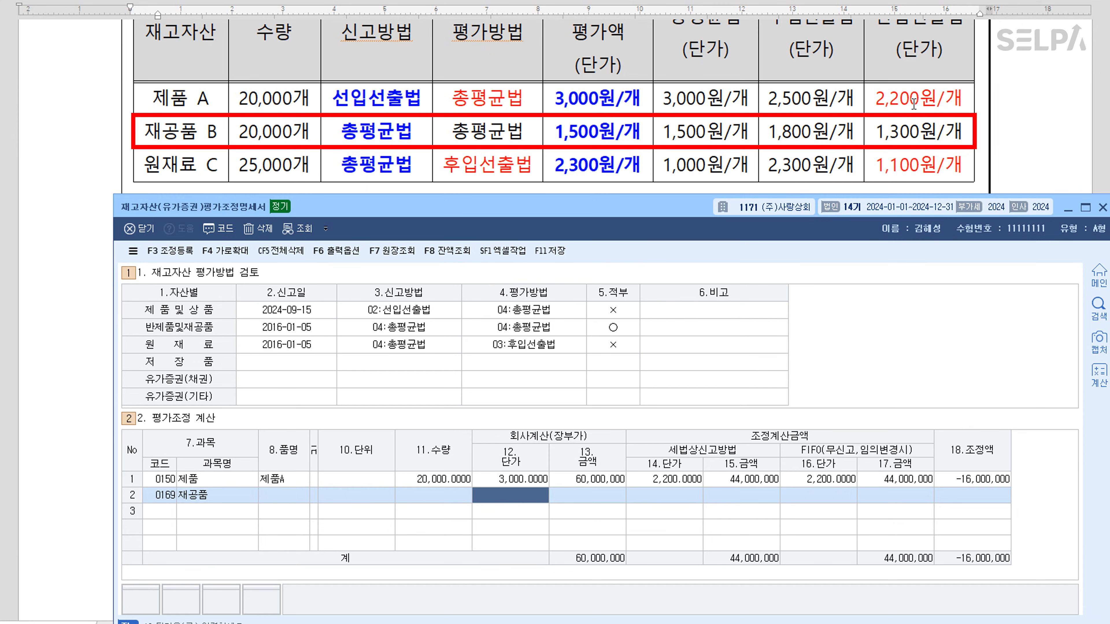
{"action": "key", "text": "Left"}
{"action": "type", "text": "20000"}
{"action": "key", "text": "Return"}
{"action": "type", "text": "1500"}
{"action": "key", "text": "Return"}
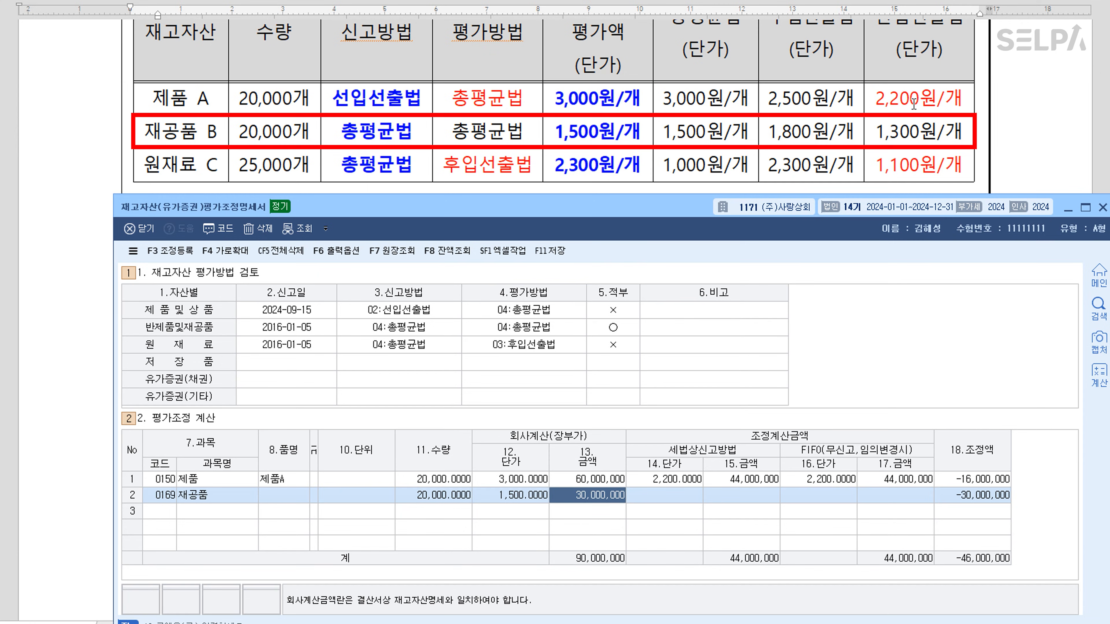
{"action": "key", "text": "Return"}
{"action": "key", "text": "Return"}
{"action": "key", "text": "Return"}
{"action": "key", "text": "Return"}
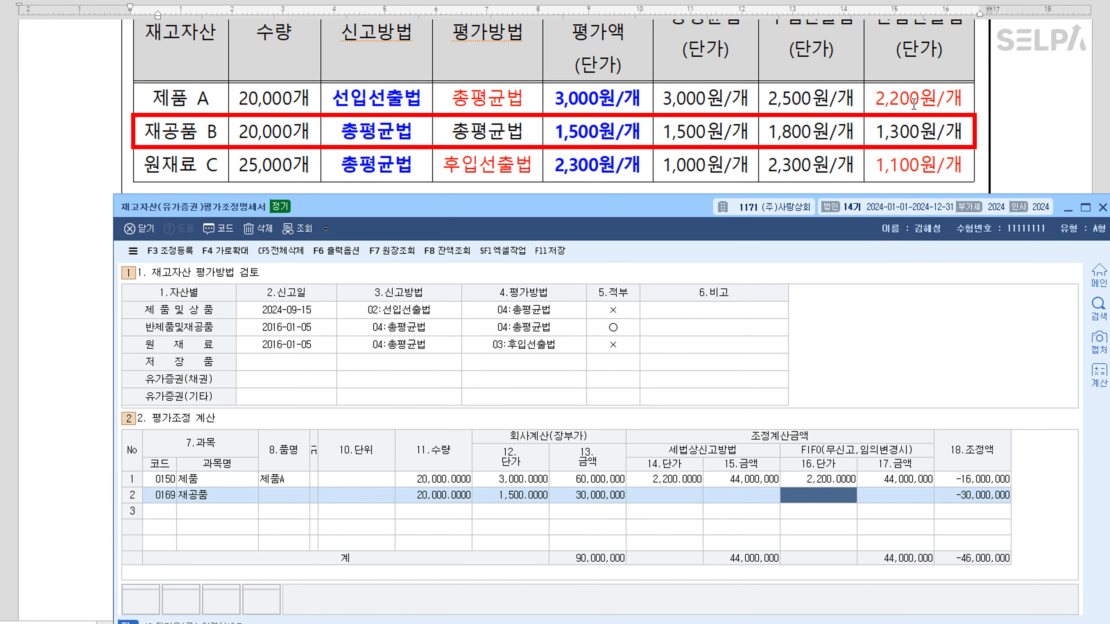
{"action": "key", "text": "Return"}
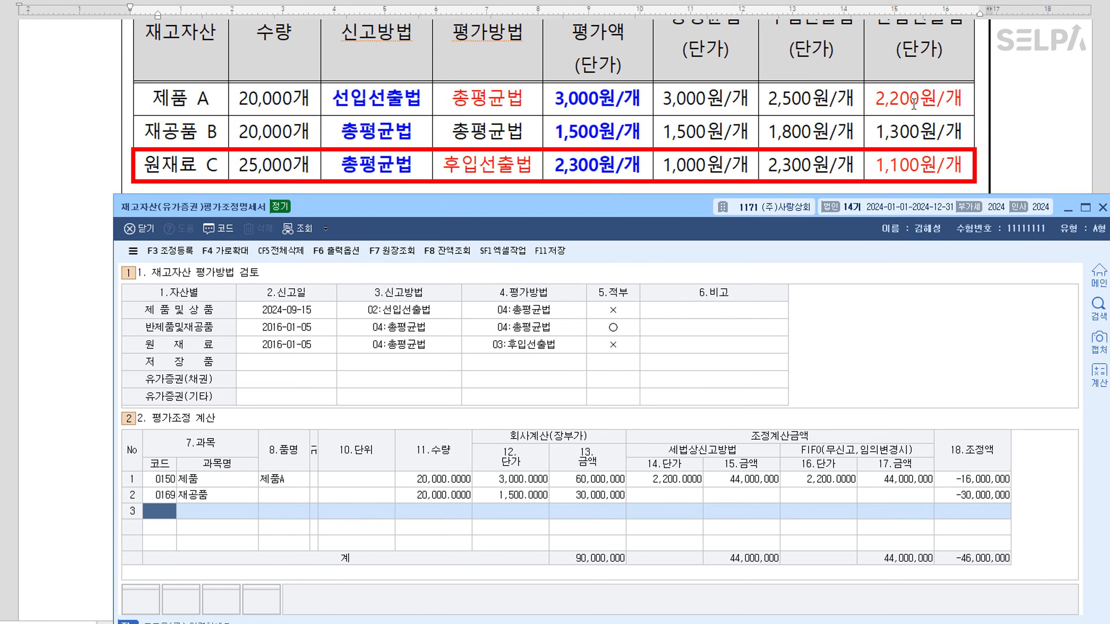
Add row 0153 원재료: 25,000 units at 2,300, tax-method price 1,000, FIFO price 1,100
{"action": "type", "text": "153"}
{"action": "key", "text": "Return"}
{"action": "key", "text": "Return"}
{"action": "key", "text": "Return"}
{"action": "key", "text": "Return"}
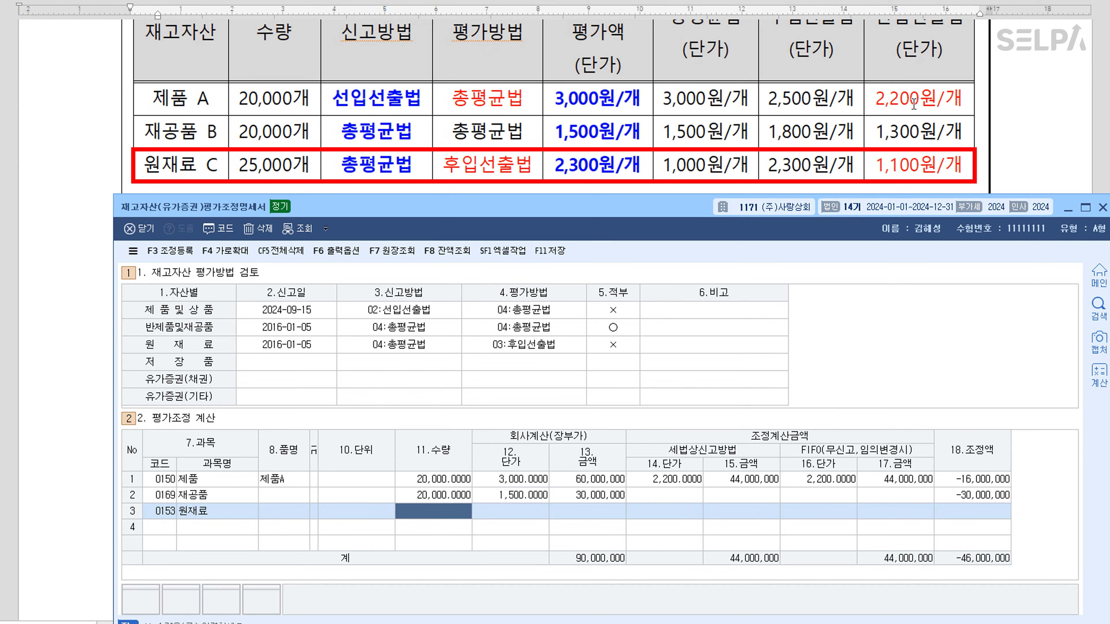
{"action": "type", "text": "250000.0000"}
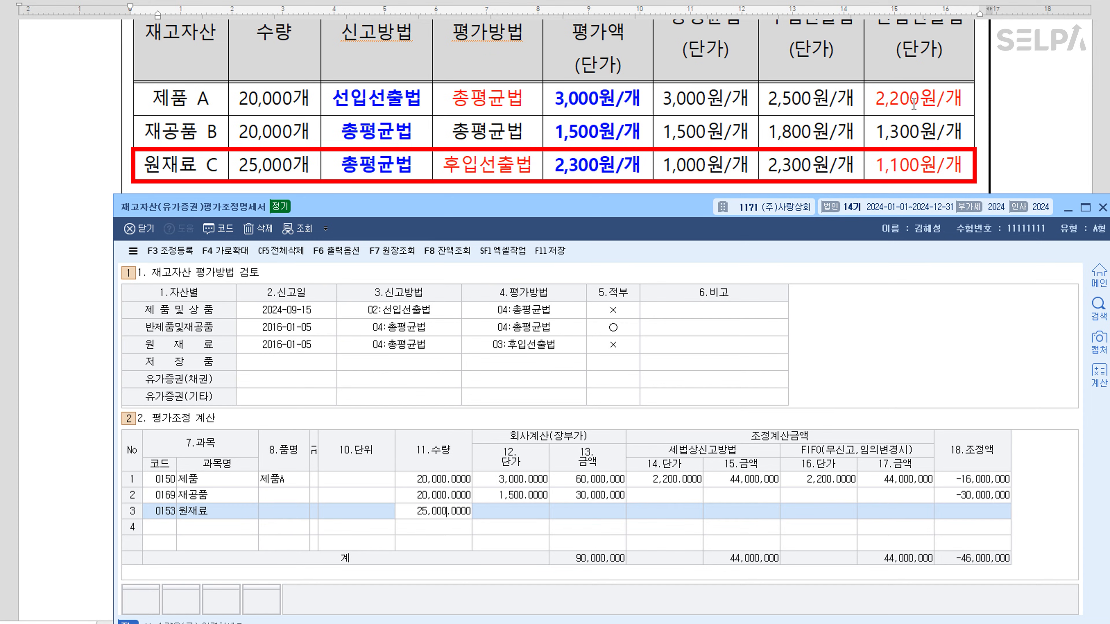
{"action": "key", "text": "Return"}
{"action": "type", "text": "2,300"}
{"action": "key", "text": "Return"}
{"action": "key", "text": "Return"}
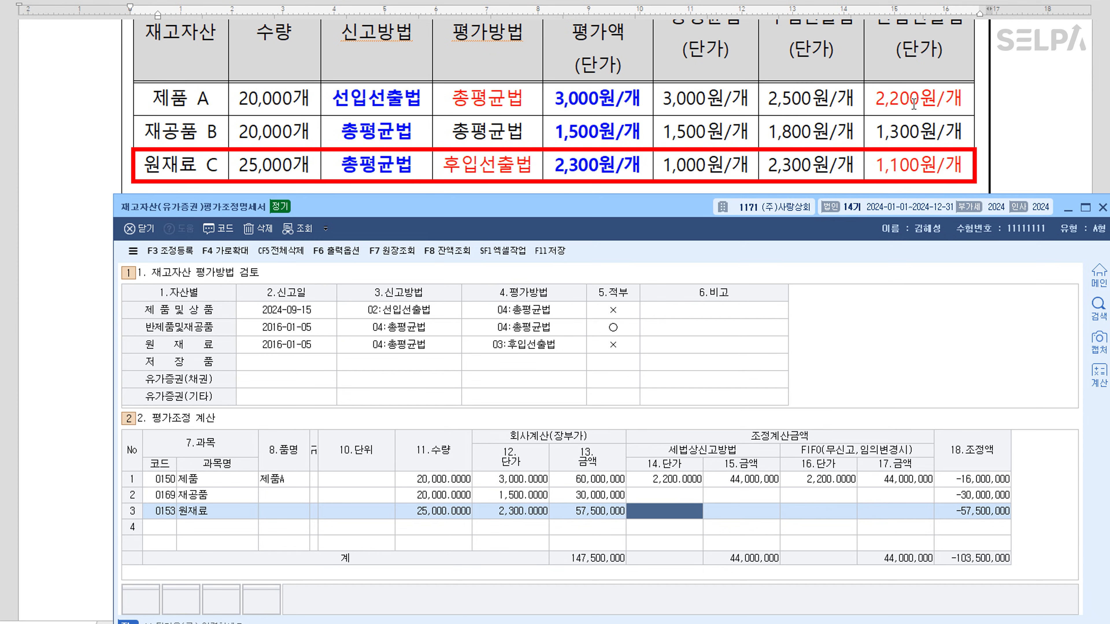
{"action": "type", "text": "1000"}
{"action": "key", "text": "Return"}
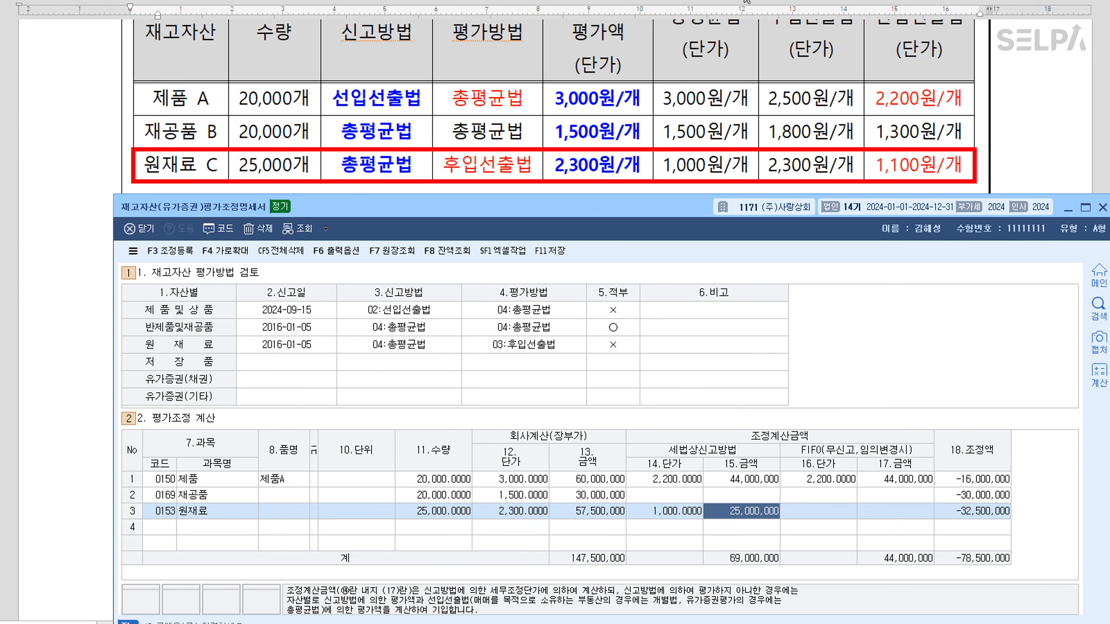
{"action": "scroll", "coordinate": [732, 104], "scroll_direction": "up", "scroll_amount": 2}
{"action": "scroll", "coordinate": [710, 114], "scroll_direction": "down", "scroll_amount": 2}
{"action": "left_click", "coordinate": [828, 515]}
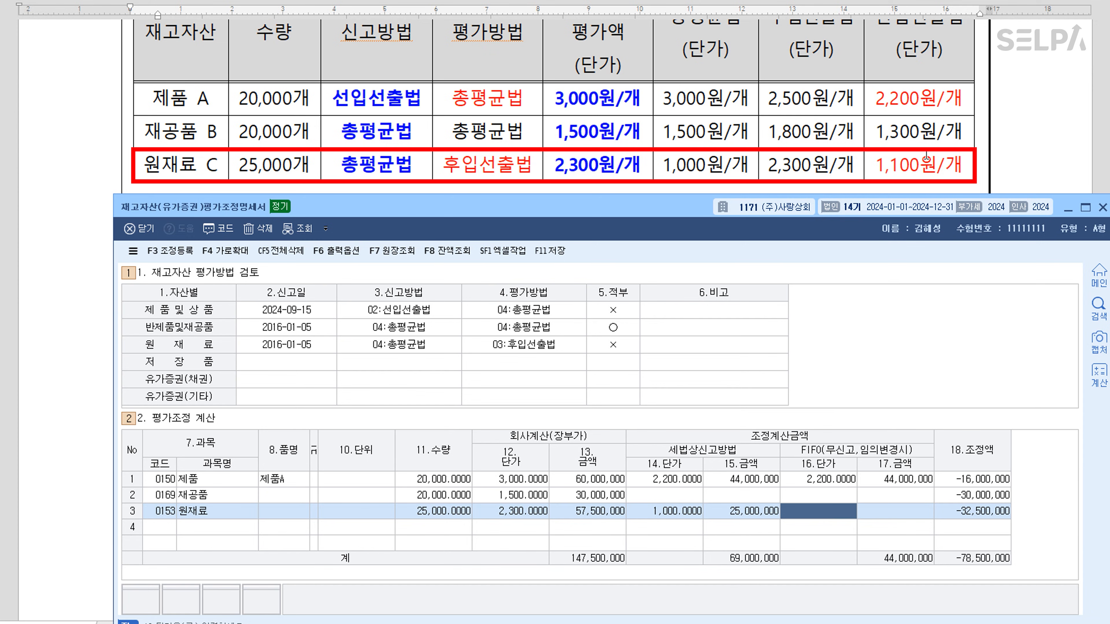
{"action": "type", "text": "1,100"}
{"action": "key", "text": "Return"}
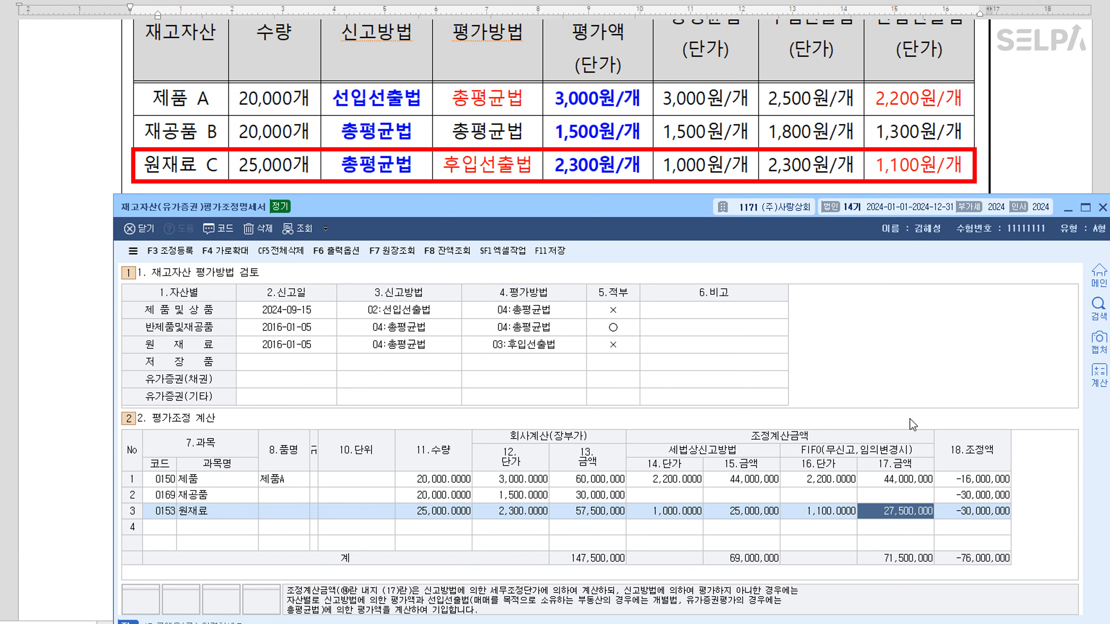
Correct 재공품's tax-method unit price to 1,500
{"action": "left_click", "coordinate": [654, 495]}
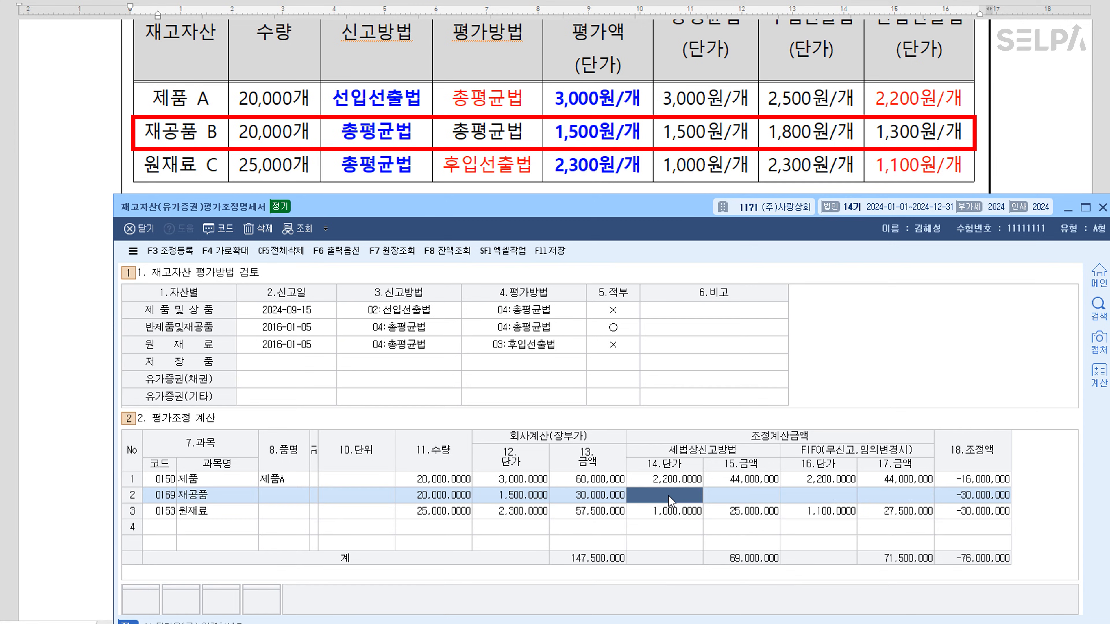
{"action": "type", "text": "20000"}
{"action": "key", "text": "Return"}
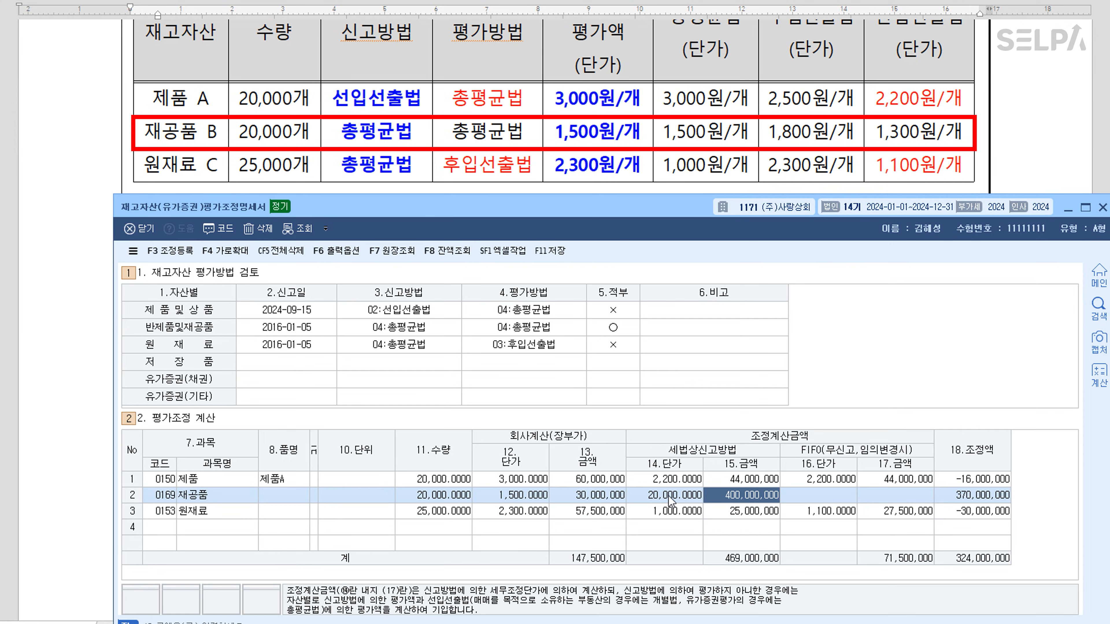
{"action": "left_click", "coordinate": [671, 499]}
{"action": "type", "text": "1500"}
{"action": "key", "text": "Return"}
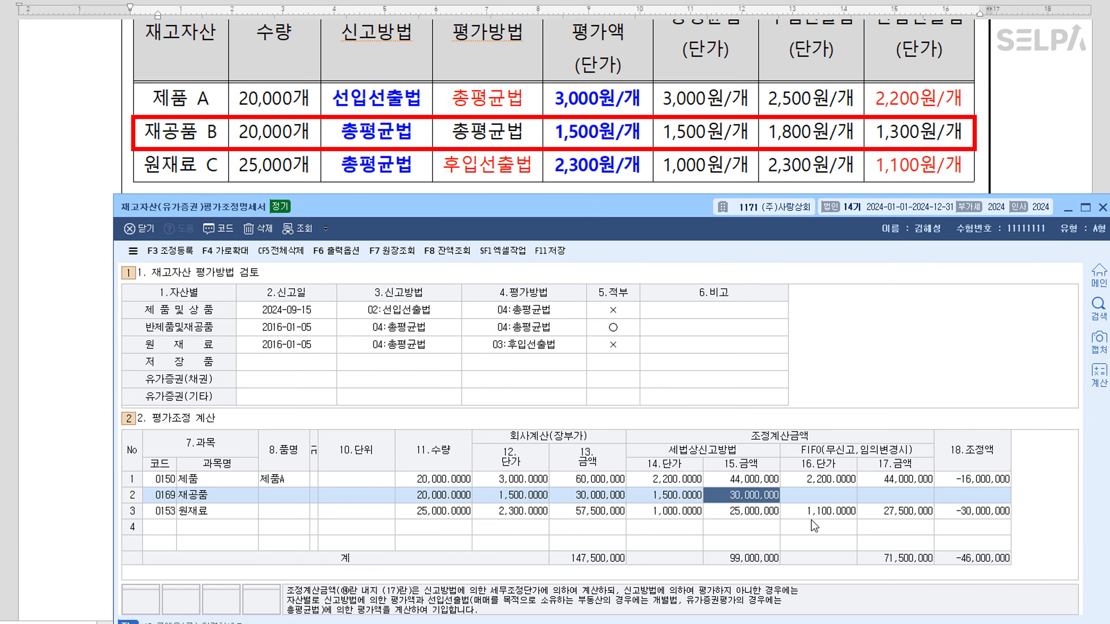
{"action": "left_click", "coordinate": [696, 498]}
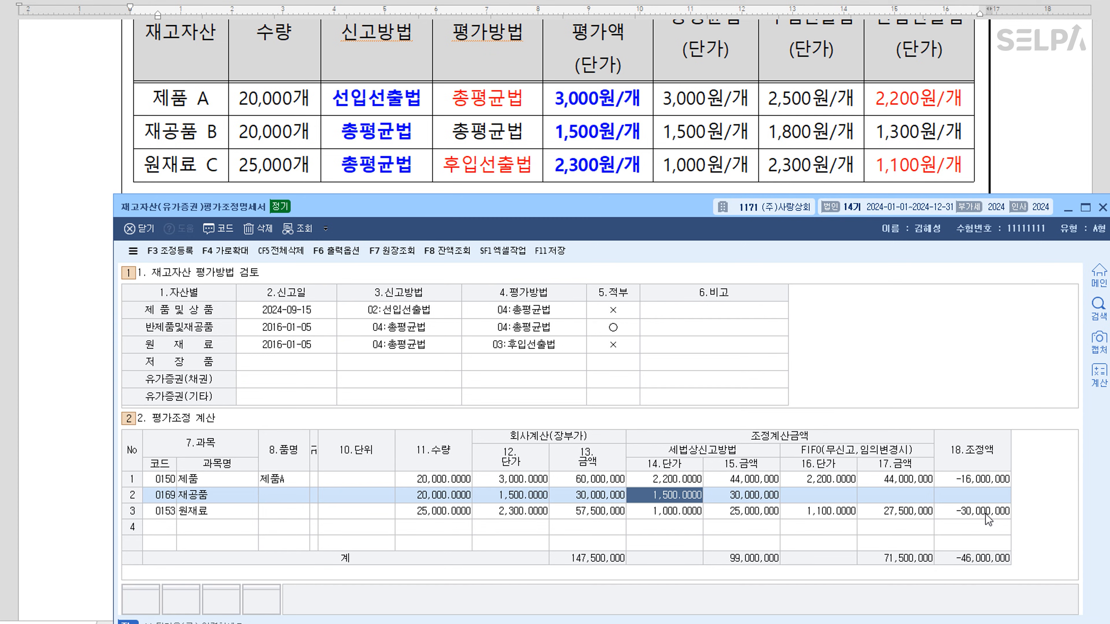
Open the adjustment registration and add a 손금산입 row from F4 code help for 16,000,000
{"action": "left_click", "coordinate": [177, 250]}
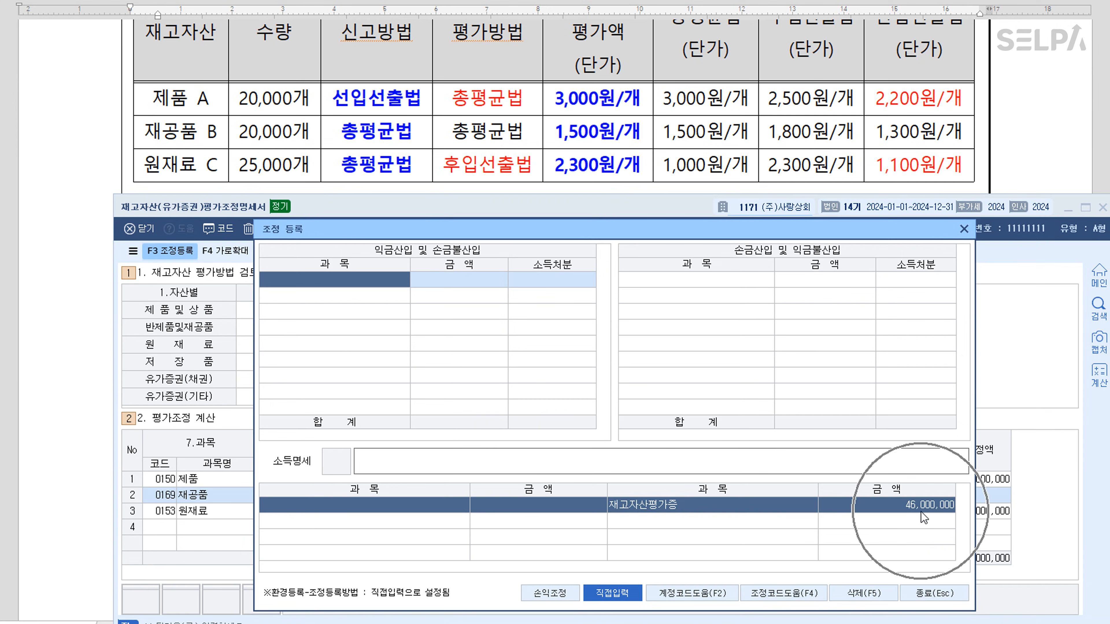
{"action": "left_click_drag", "start_coordinate": [636, 236], "coordinate": [520, 229]}
{"action": "left_click", "coordinate": [559, 280]}
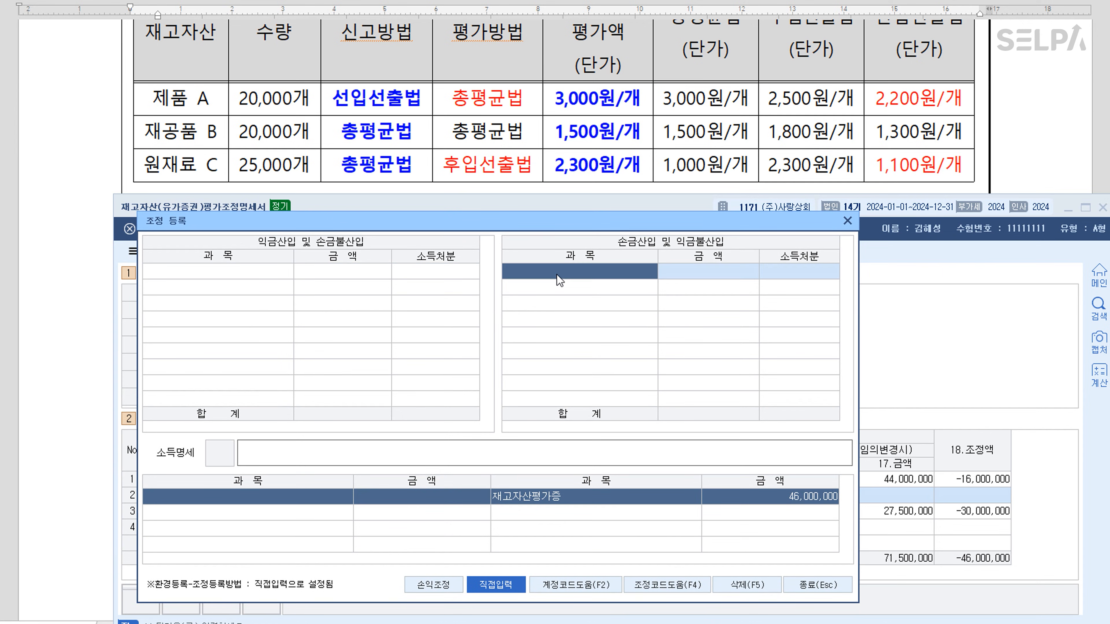
{"action": "key", "text": "F4"}
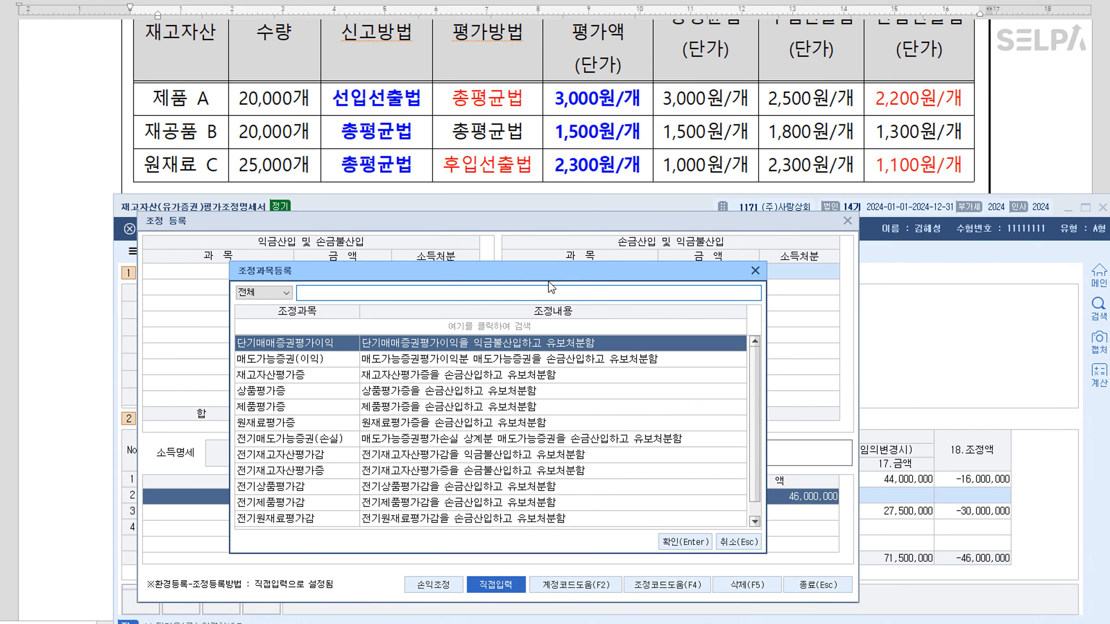
{"action": "key", "text": "Down"}
{"action": "key", "text": "Down"}
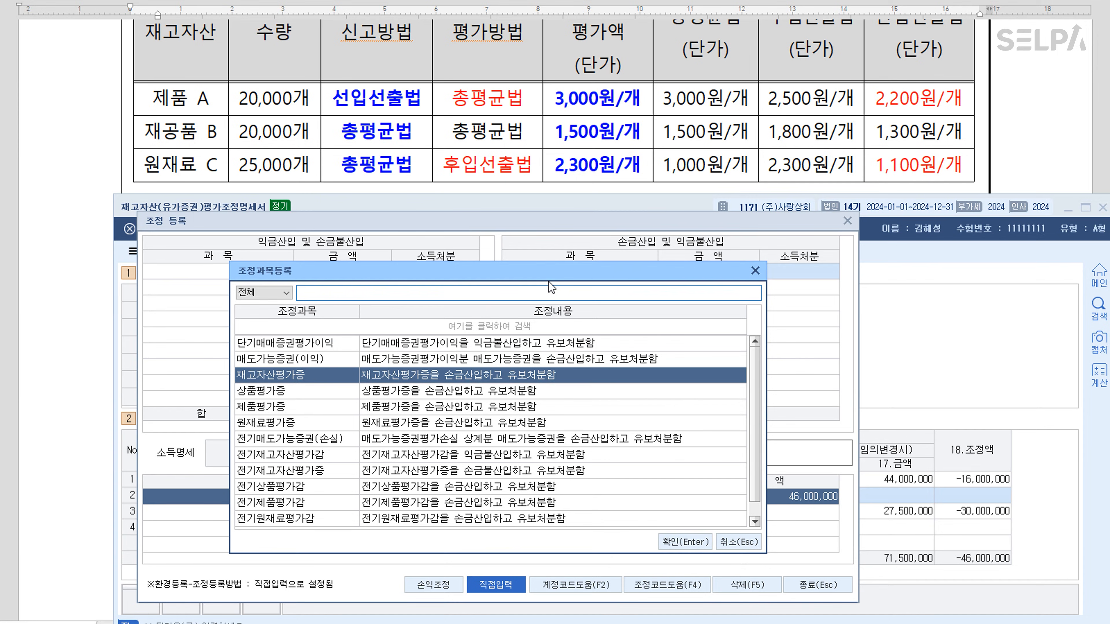
{"action": "key", "text": "Return"}
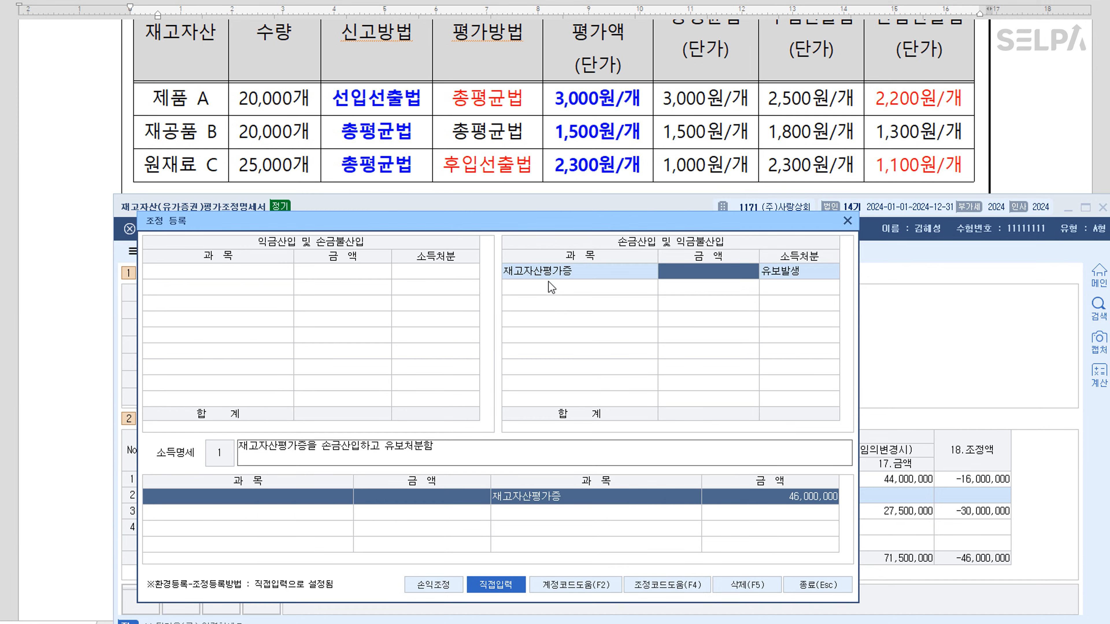
{"action": "type", "text": "16000000"}
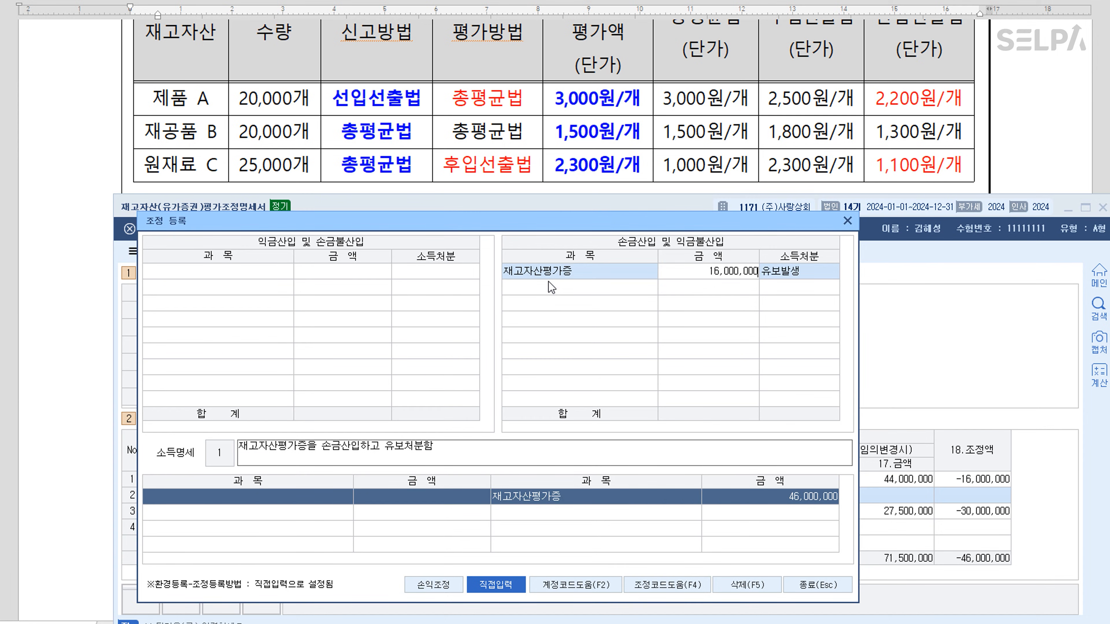
{"action": "key", "text": "Return"}
{"action": "key", "text": "Return"}
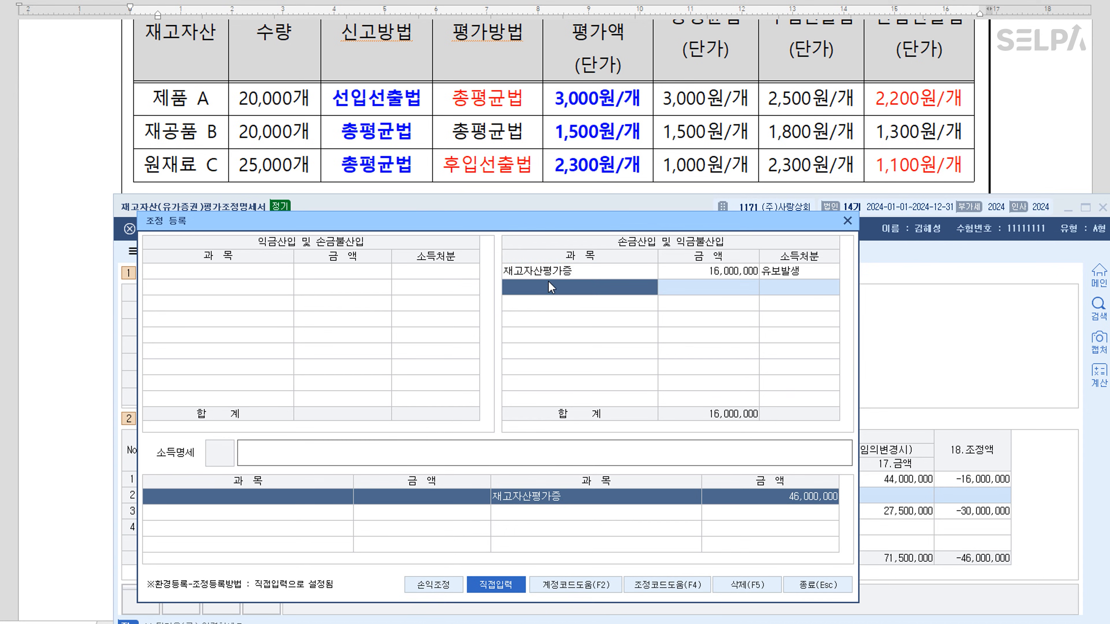
Rename the first deduction row to 제품 평가증 with disposition 유보발생
{"action": "left_click", "coordinate": [548, 274]}
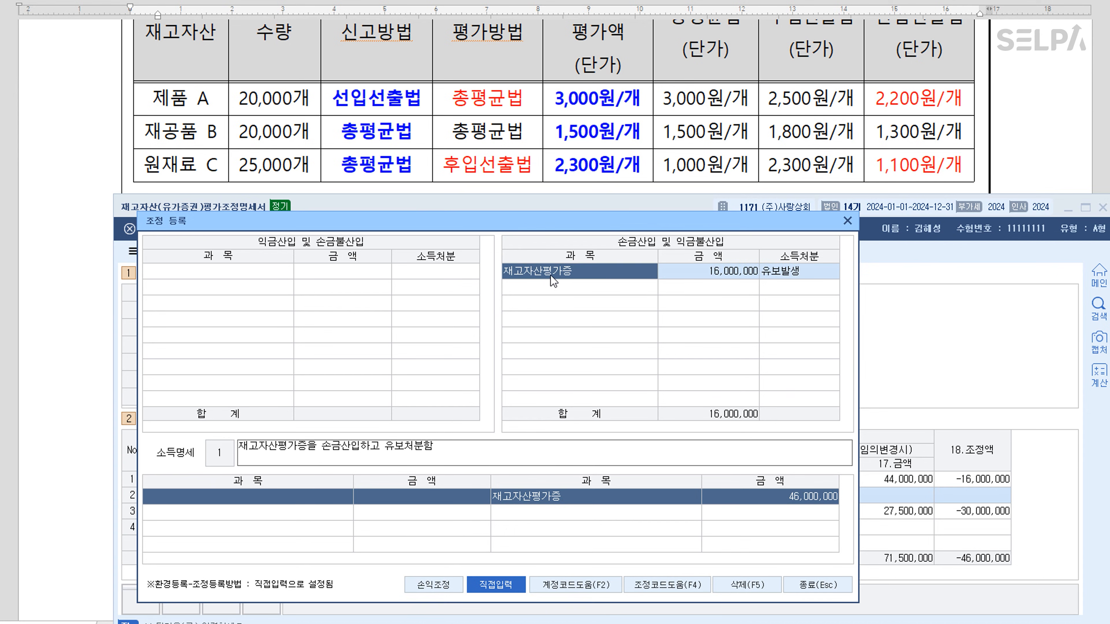
{"action": "type", "text": "wpvna"}
{"action": "key", "text": "BackSpace"}
{"action": "key", "text": "BackSpace"}
{"action": "key", "text": "BackSpace"}
{"action": "key", "text": "BackSpace"}
{"action": "key", "text": "BackSpace"}
{"action": "key", "text": "Hangul"}
{"action": "type", "text": "제푸"}
{"action": "type", "text": "ㅁ 평가"}
{"action": "type", "text": "증"}
{"action": "key", "text": "Return"}
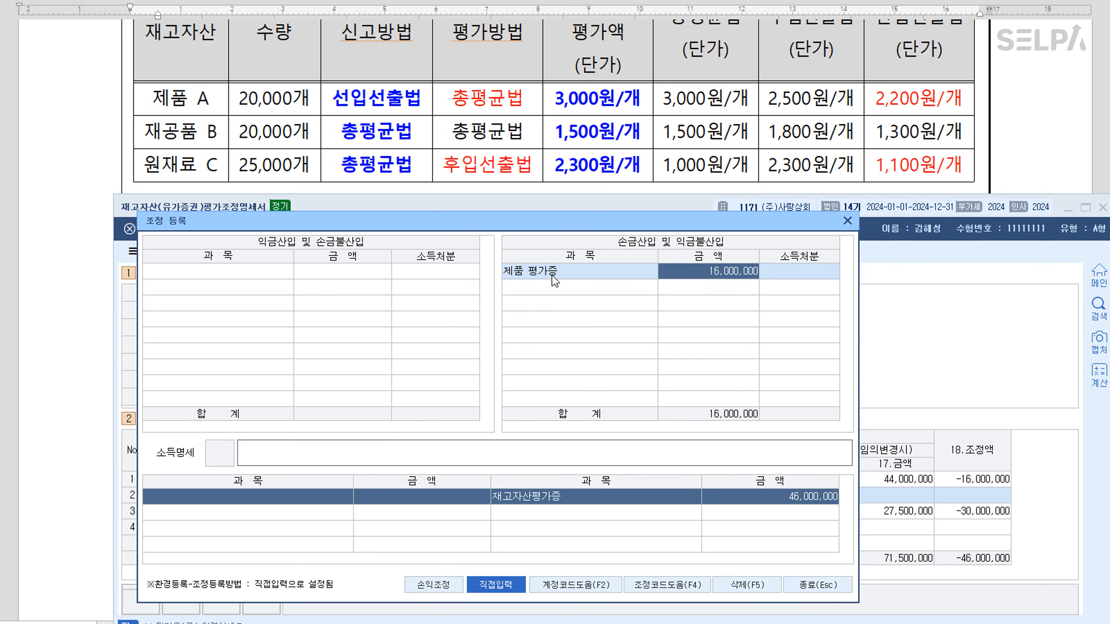
{"action": "key", "text": "Return"}
{"action": "key", "text": "1"}
{"action": "key", "text": "Return"}
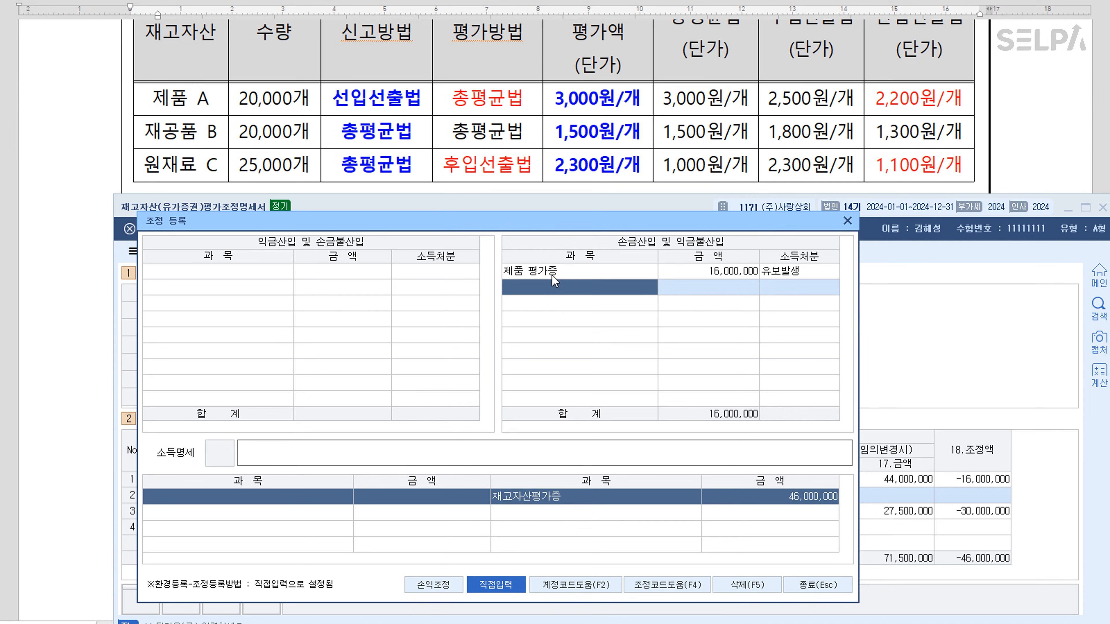
Add 원재료평가증 30,000,000 as a second deduction row and close the adjustment window
{"action": "key", "text": "F2"}
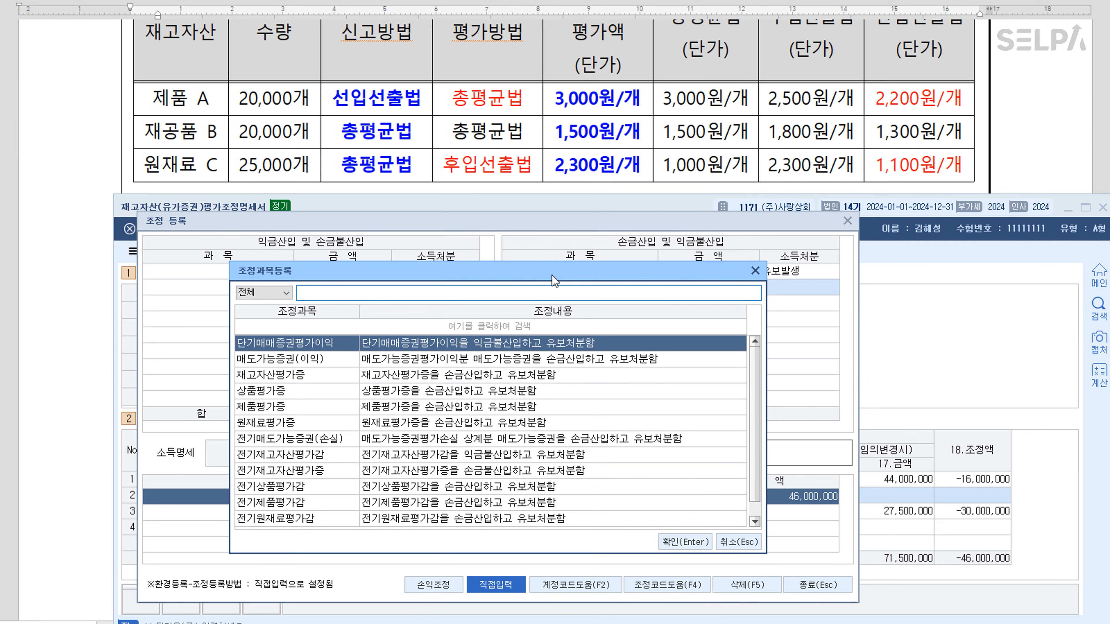
{"action": "key", "text": "Down"}
{"action": "key", "text": "Down"}
{"action": "key", "text": "Down"}
{"action": "key", "text": "Down"}
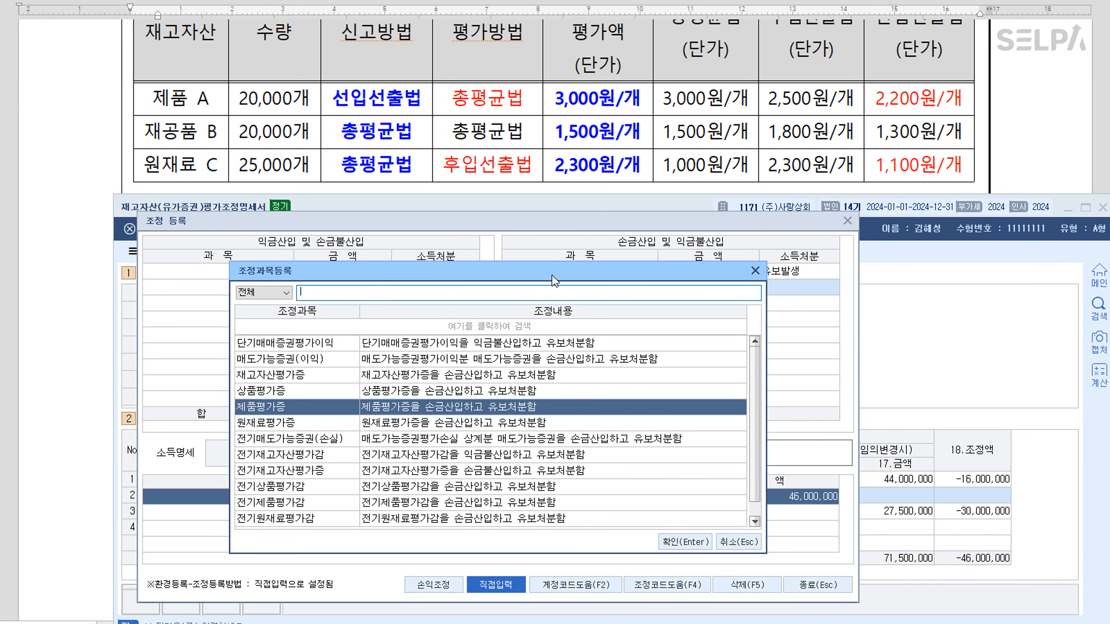
{"action": "key", "text": "Down"}
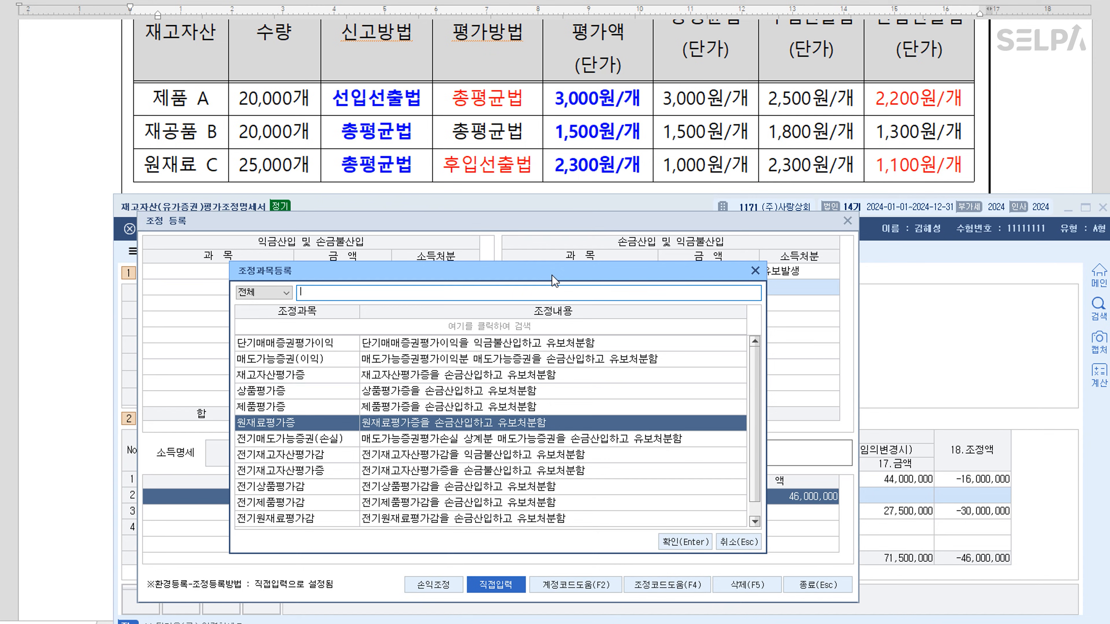
{"action": "key", "text": "Return"}
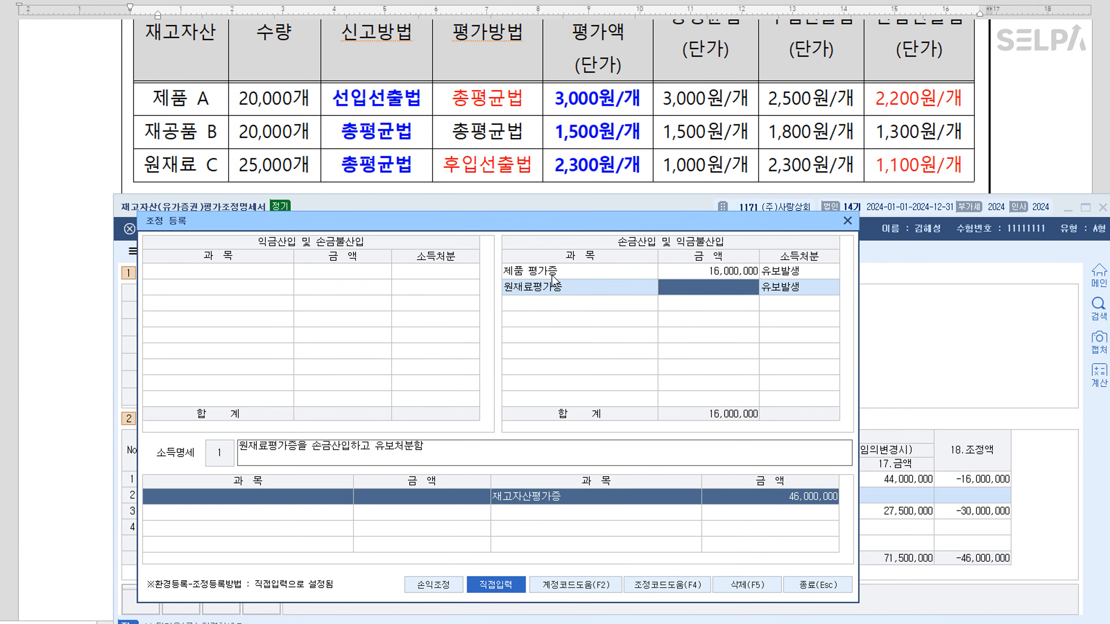
{"action": "type", "text": "30000000"}
{"action": "key", "text": "Return"}
{"action": "key", "text": "Return"}
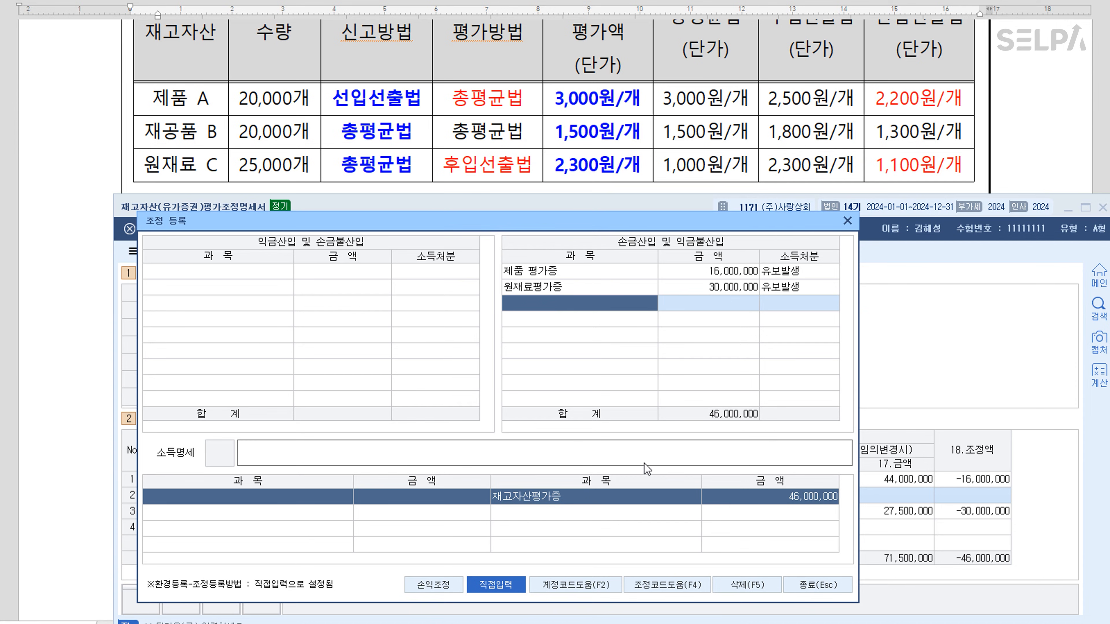
{"action": "left_click", "coordinate": [813, 587]}
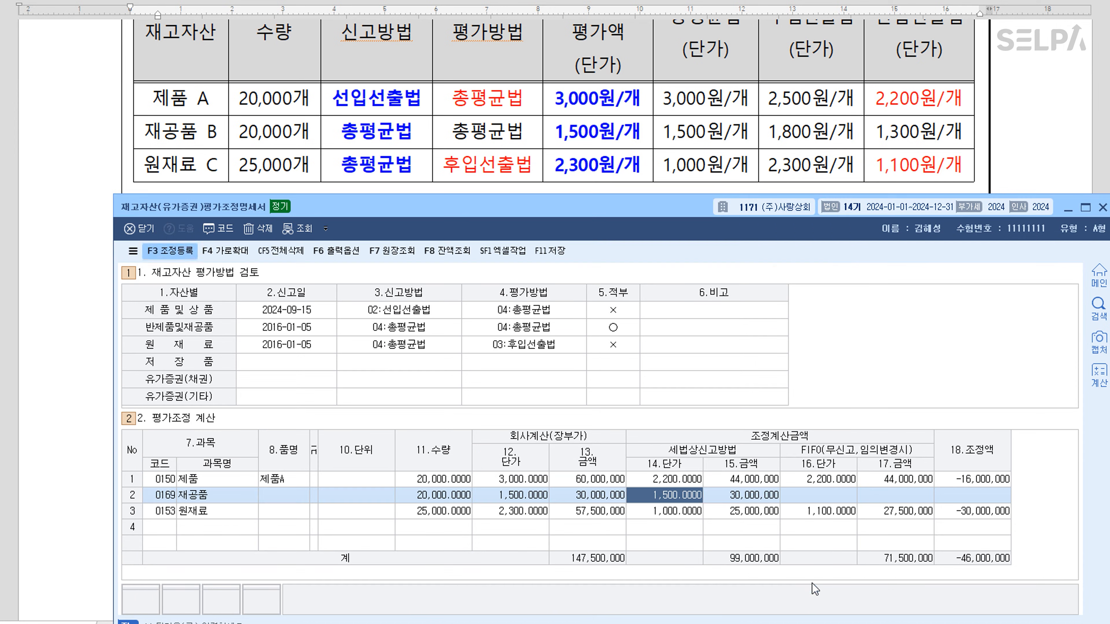
Save and close the inventory valuation statement, then move question [2] to a new page
{"action": "left_click", "coordinate": [554, 255]}
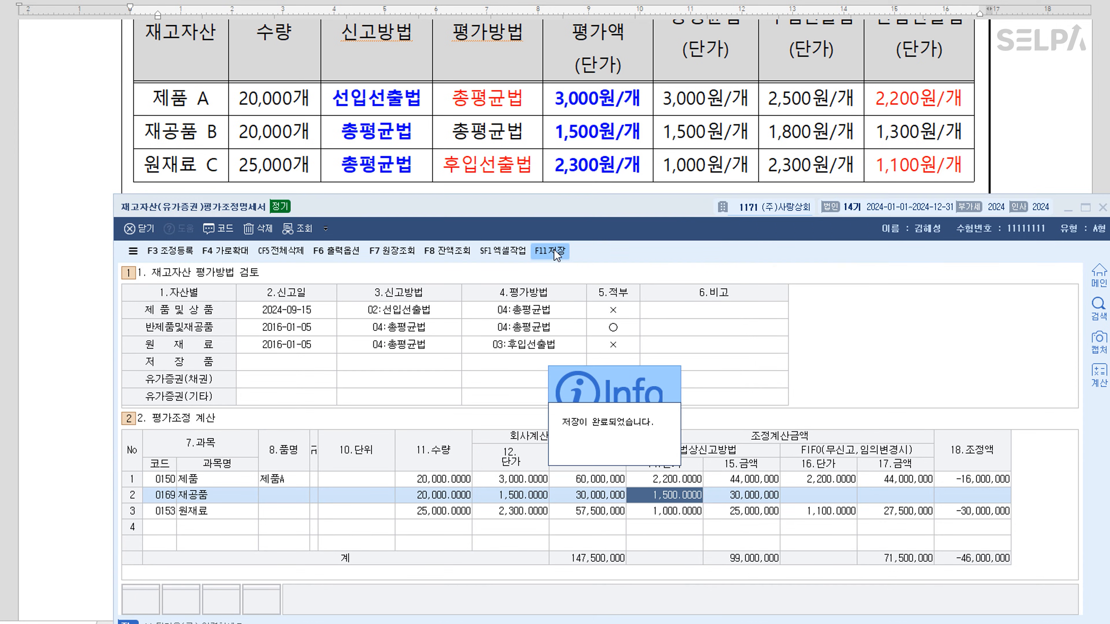
{"action": "left_click", "coordinate": [1101, 208]}
{"action": "scroll", "coordinate": [745, 214], "scroll_direction": "down", "scroll_amount": 5}
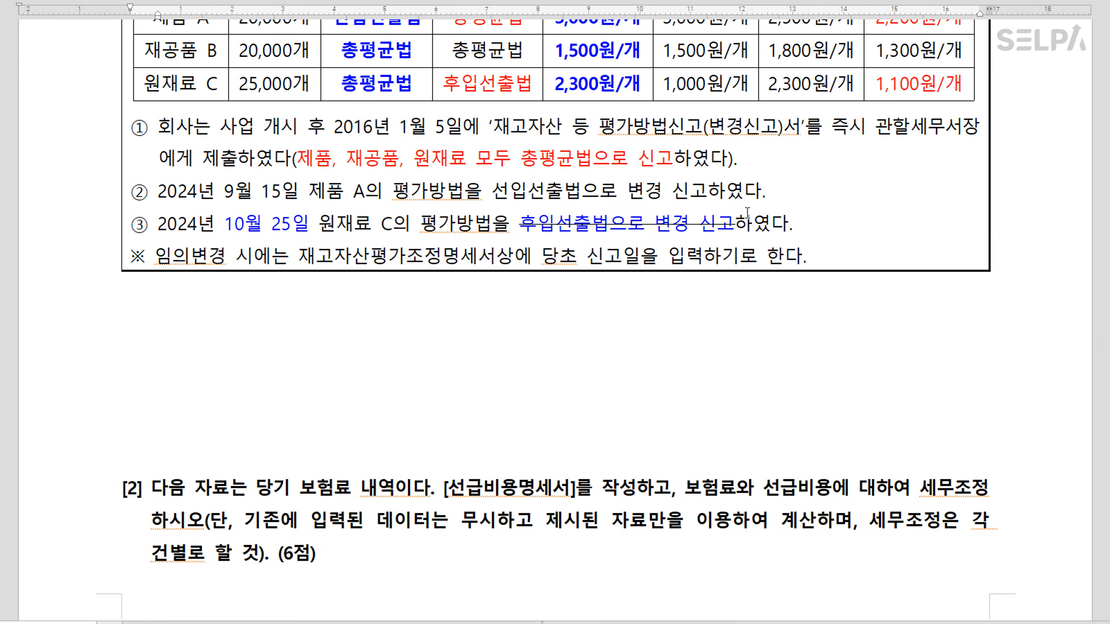
{"action": "left_click", "coordinate": [548, 227]}
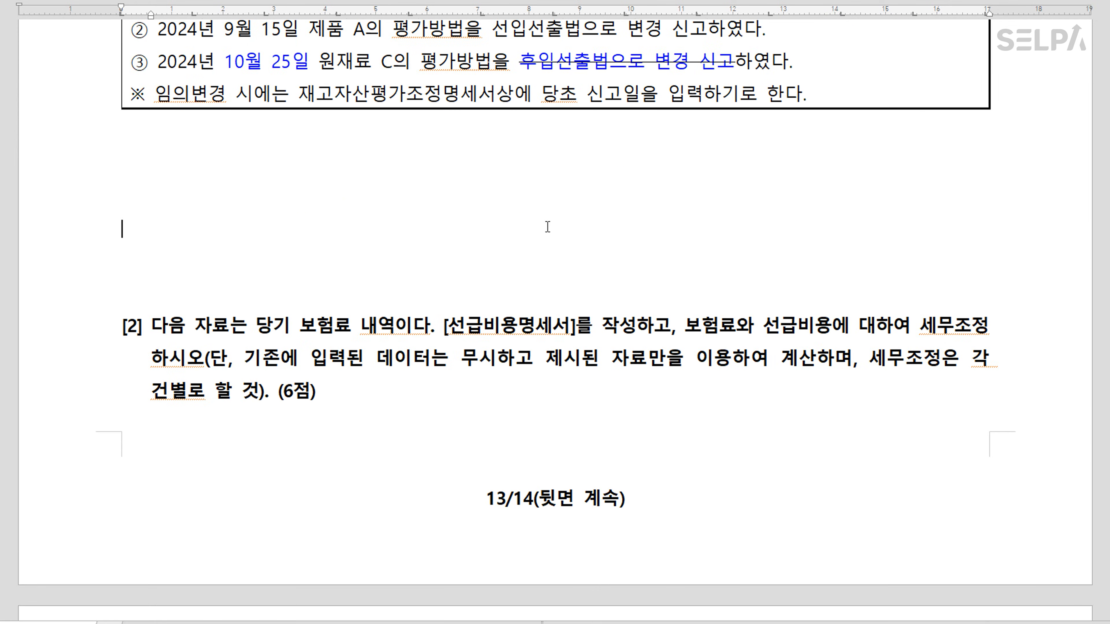
{"action": "key", "text": "Return"}
{"action": "key", "text": "Return"}
{"action": "key", "text": "Return"}
{"action": "scroll", "coordinate": [1001, 299], "scroll_direction": "down", "scroll_amount": 12}
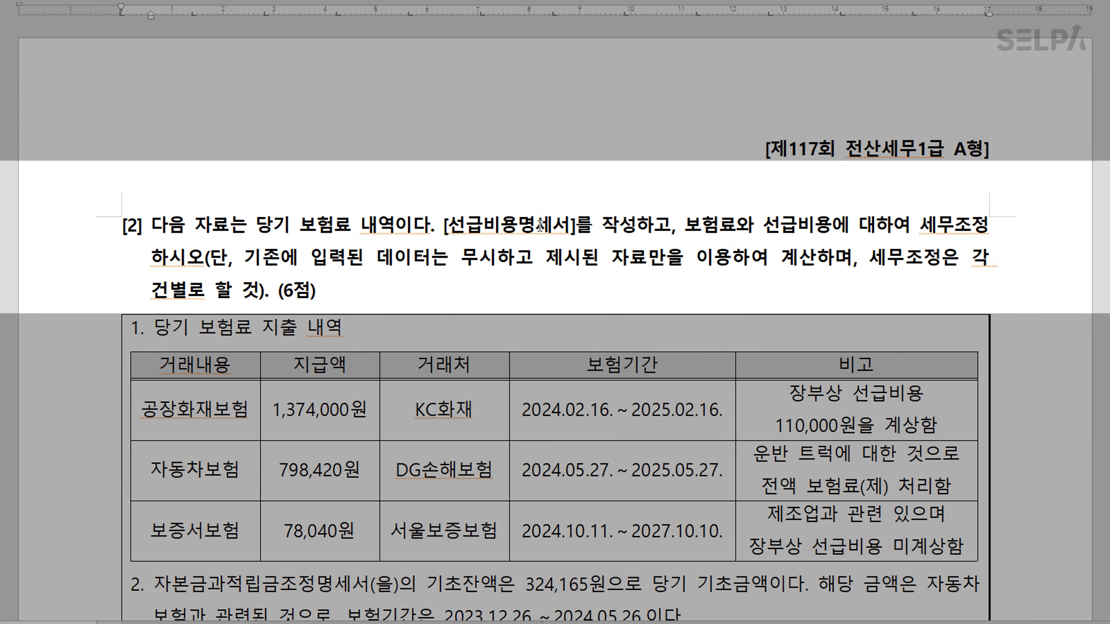
Colour 선급비용명세서 red and the per-item adjustment rule blue in question [2]
{"action": "left_click_drag", "start_coordinate": [449, 226], "coordinate": [567, 226]}
{"action": "key", "text": "ctrl+m"}
{"action": "key", "text": "r"}
{"action": "left_click", "coordinate": [675, 226]}
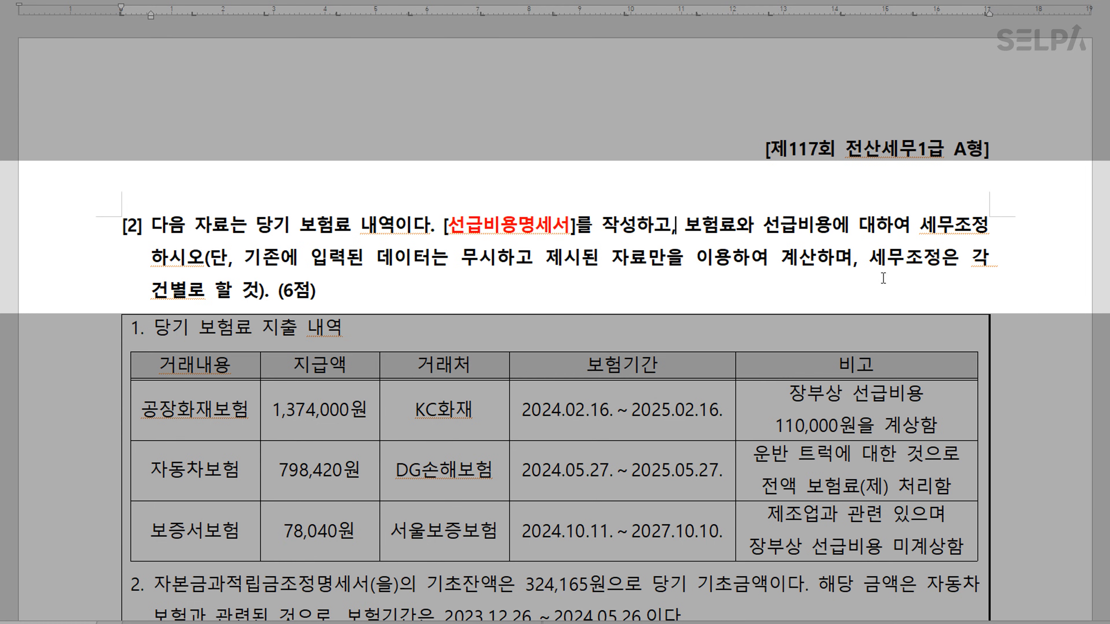
{"action": "left_click_drag", "start_coordinate": [873, 257], "coordinate": [269, 288]}
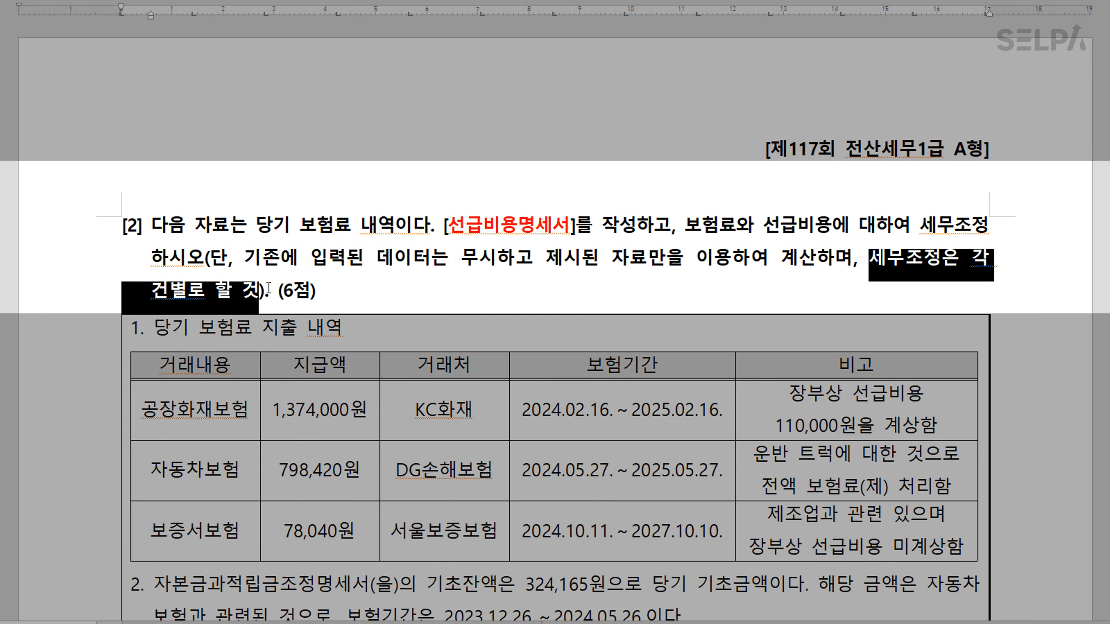
{"action": "key", "text": "ctrl+m"}
{"action": "key", "text": "b"}
{"action": "left_click", "coordinate": [410, 297]}
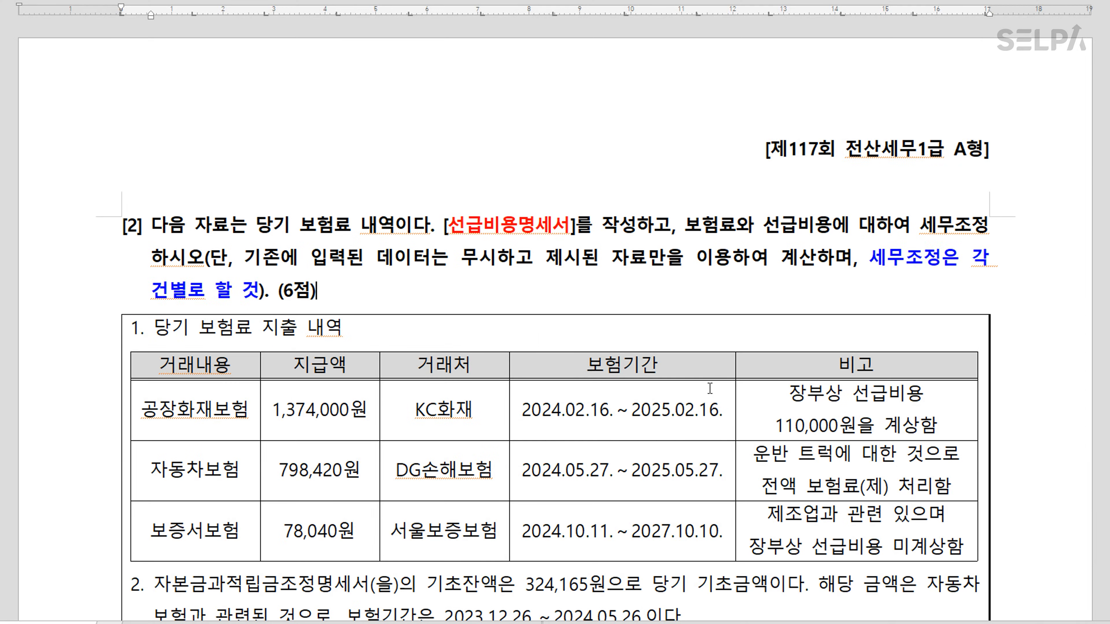
{"action": "scroll", "coordinate": [709, 388], "scroll_direction": "down", "scroll_amount": 3}
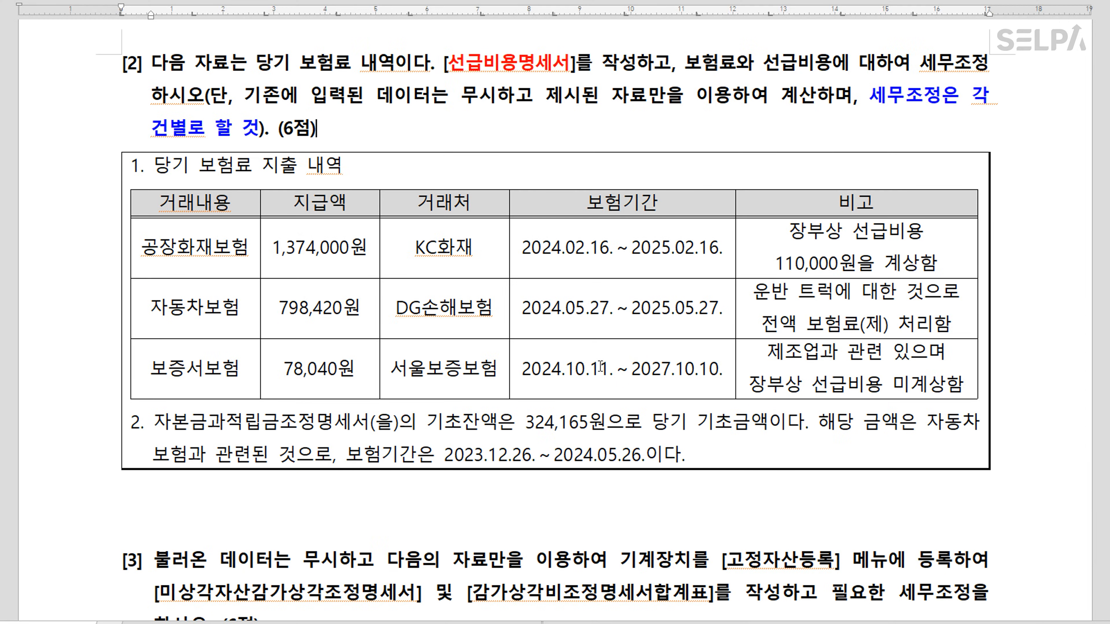
{"action": "scroll", "coordinate": [600, 367], "scroll_direction": "down", "scroll_amount": 2}
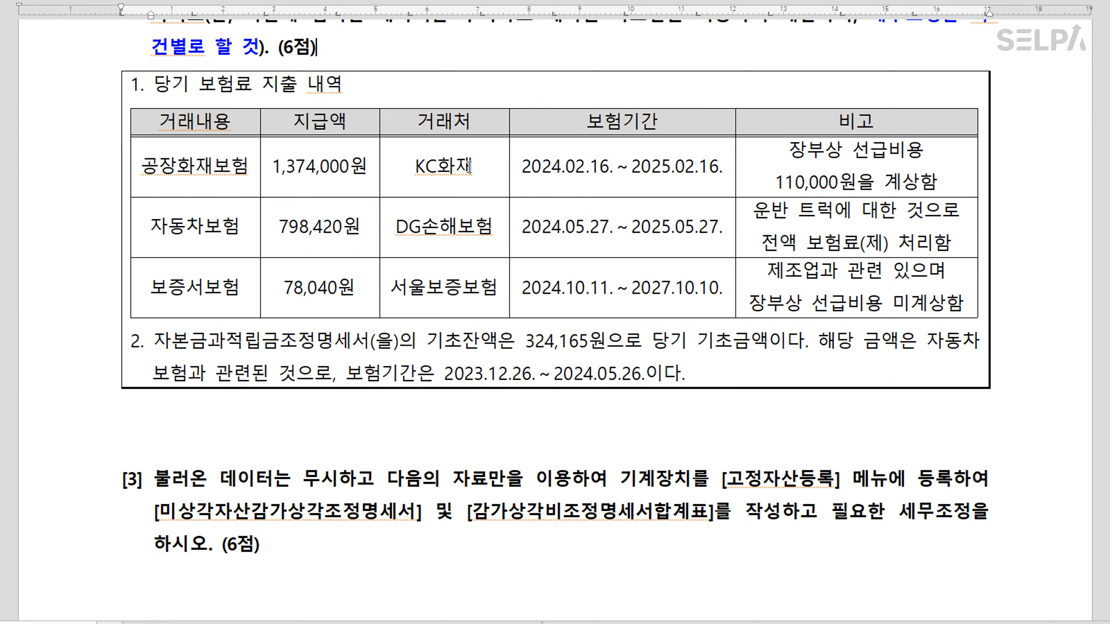
Open the 선급비용명세서 through the ㅅㄱㅂ menu search and position it beside the exam table
{"action": "key", "text": "alt+Tab"}
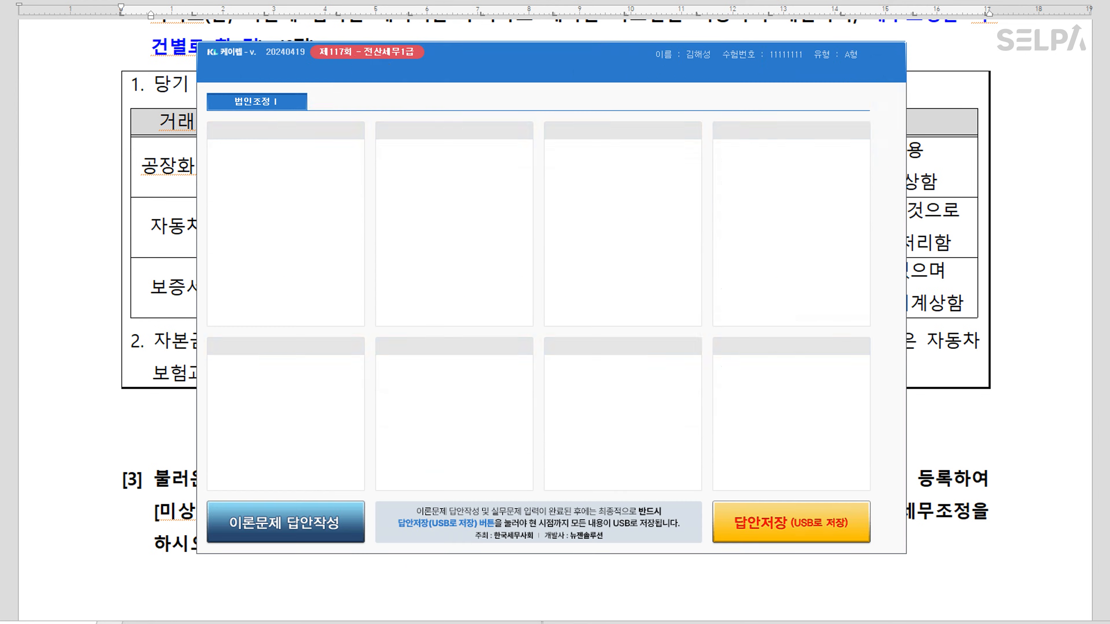
{"action": "key", "text": "ctrl+Return"}
{"action": "type", "text": "ㅅㄱㅂ"}
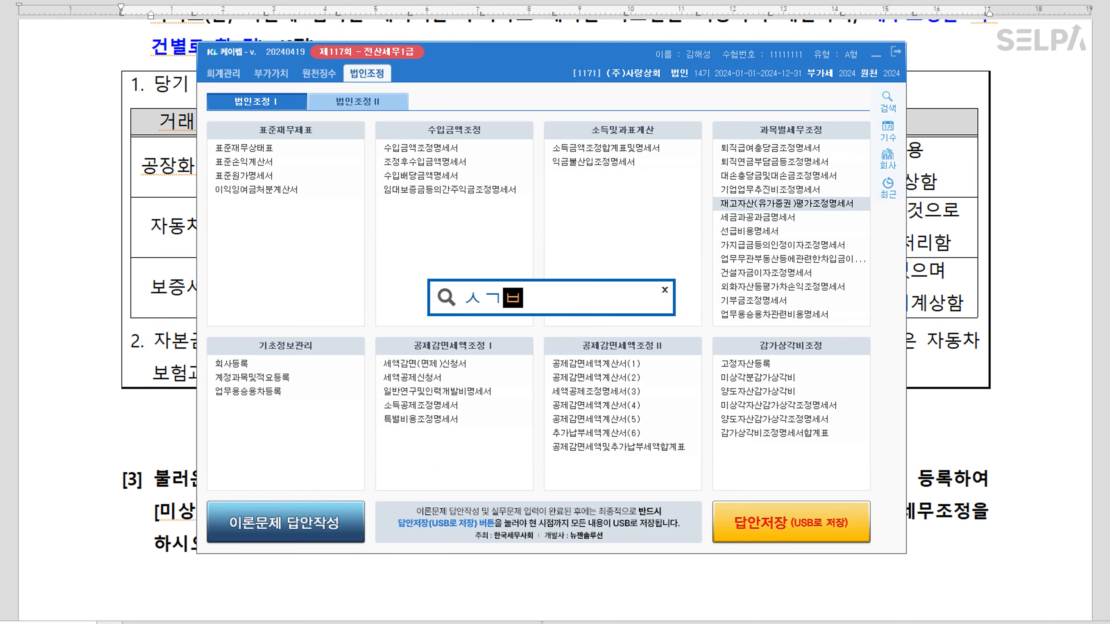
{"action": "key", "text": "Return"}
{"action": "key", "text": "Return"}
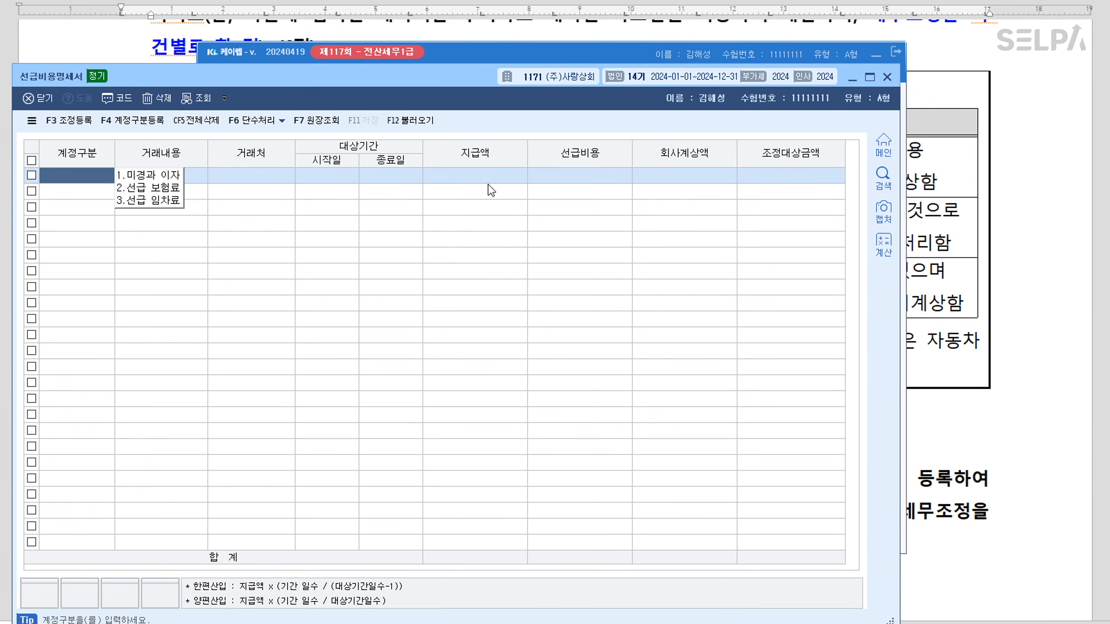
{"action": "left_click_drag", "start_coordinate": [425, 80], "coordinate": [527, 240]}
{"action": "left_click", "coordinate": [876, 56]}
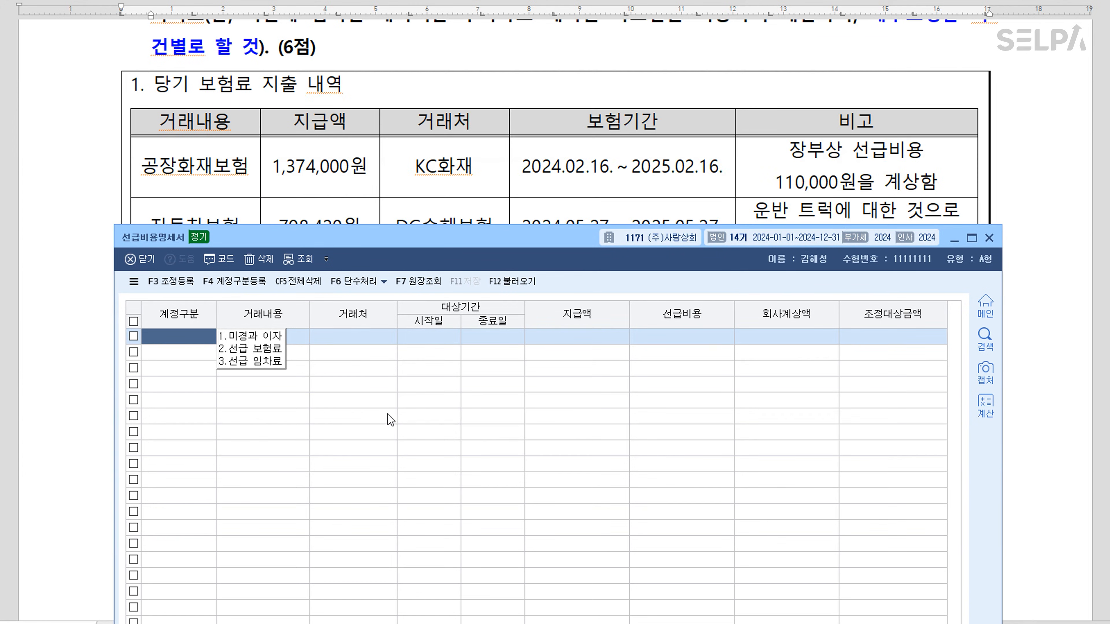
Add 공장화재보험 with KC화재, 2024-02-16 to 2025-02-16, paid 1,374,000, booked 110,000
{"action": "left_click", "coordinate": [275, 350]}
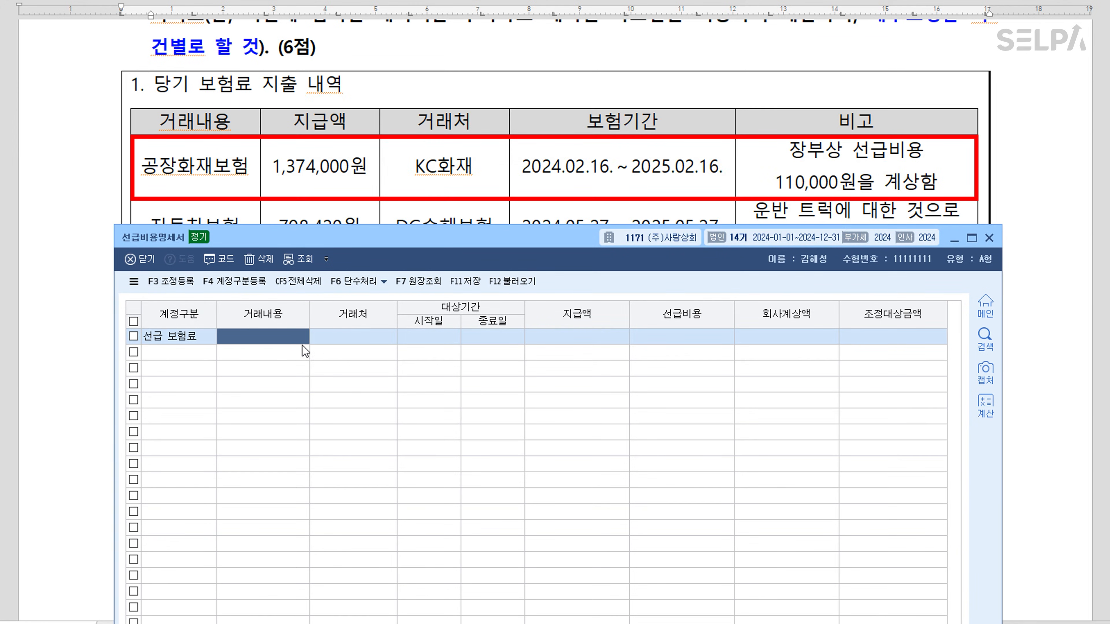
{"action": "type", "text": "공"}
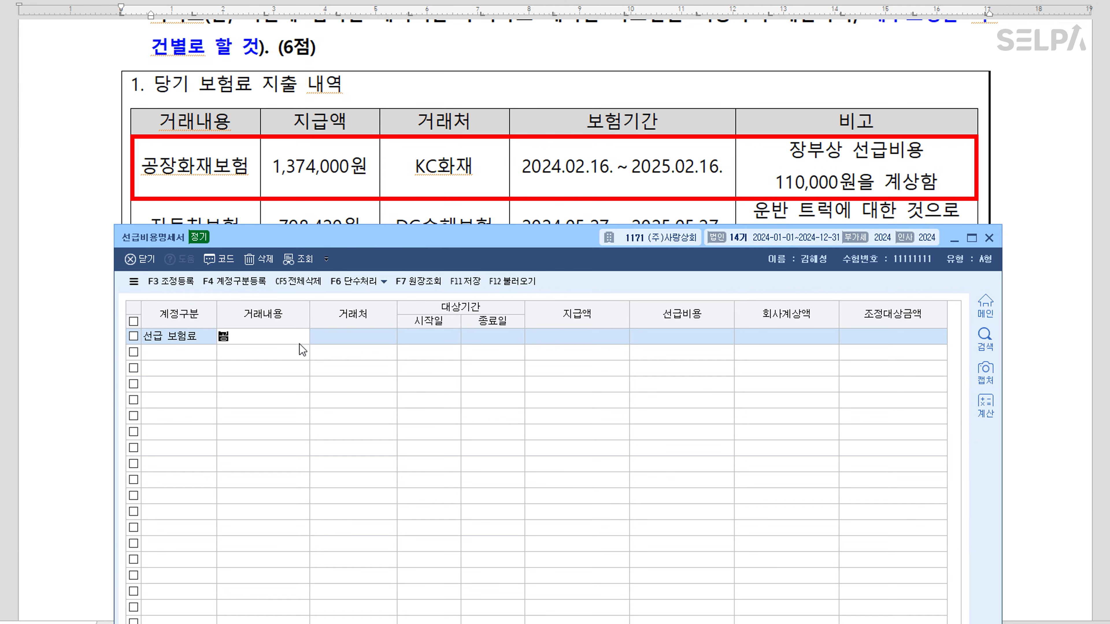
{"action": "type", "text": "장화재보험"}
{"action": "key", "text": "Return"}
{"action": "key", "text": "F2"}
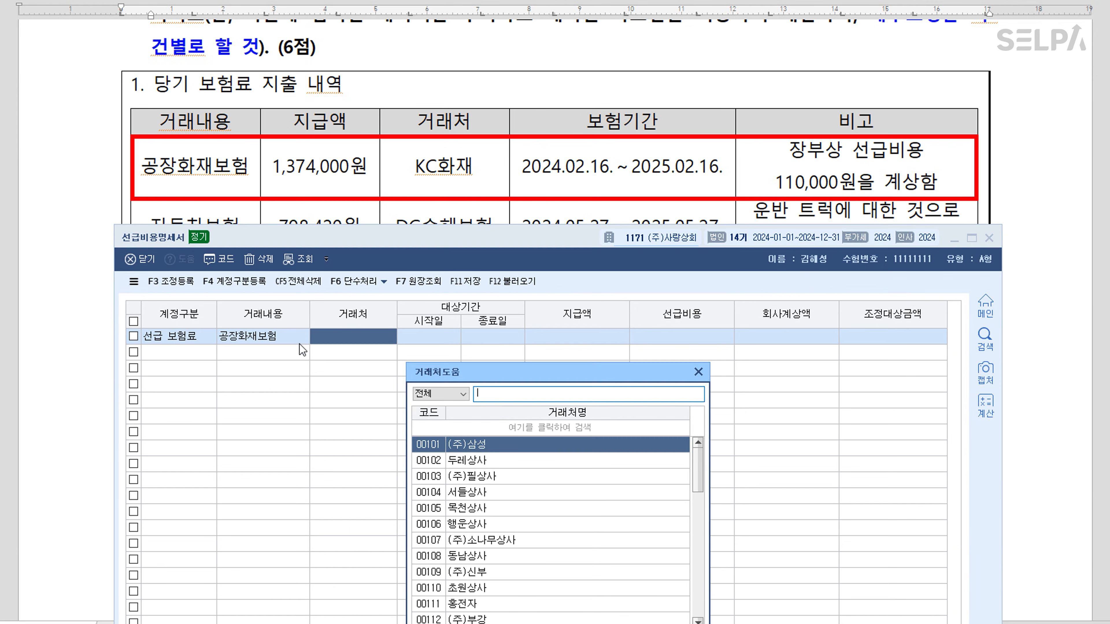
{"action": "type", "text": "kc"}
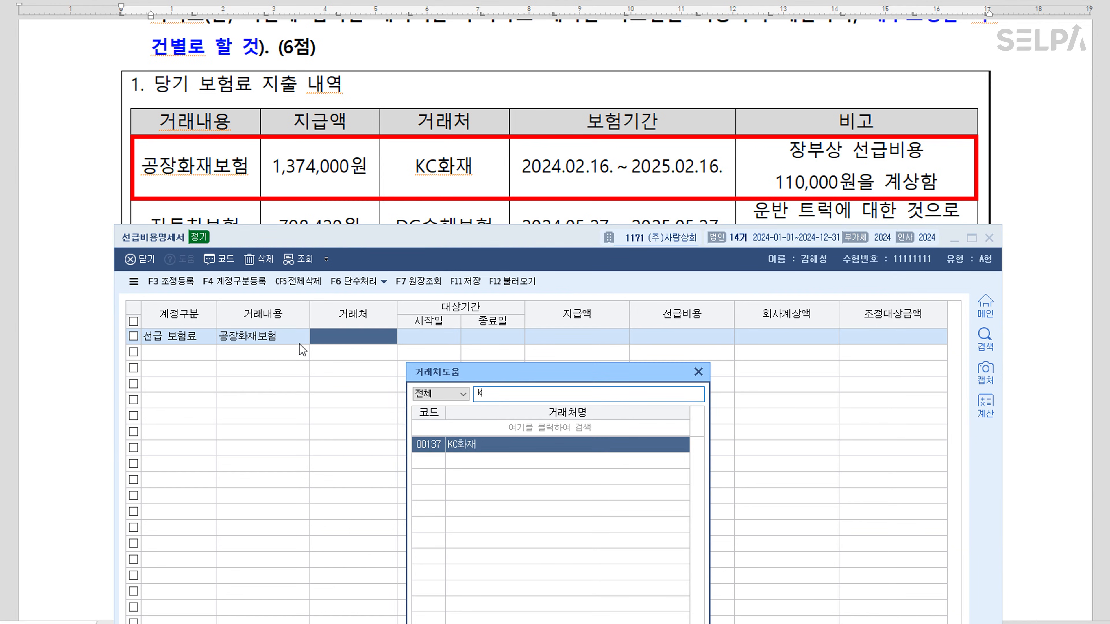
{"action": "key", "text": "Return"}
{"action": "type", "text": "2024-02-16"}
{"action": "key", "text": "Return"}
{"action": "type", "text": "20"}
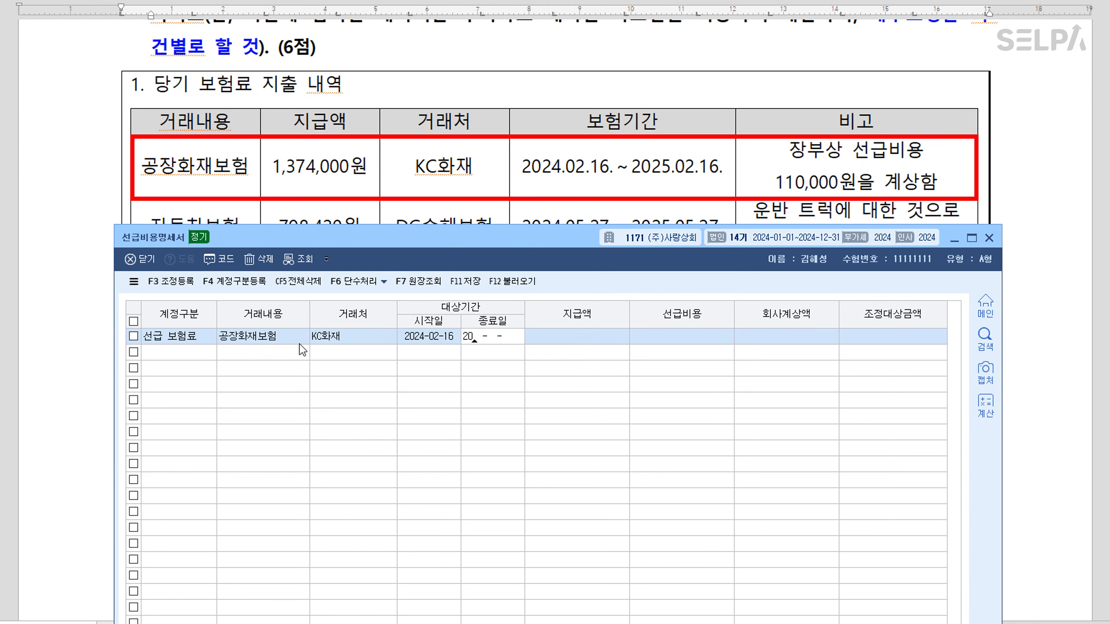
{"action": "type", "text": "25-02-16"}
{"action": "key", "text": "Return"}
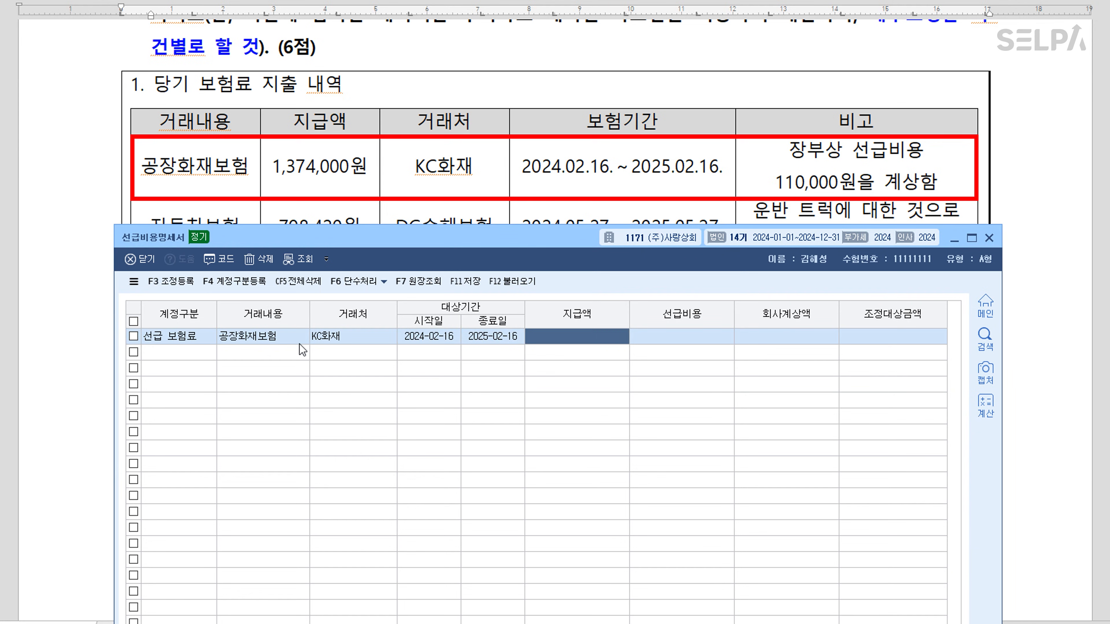
{"action": "type", "text": "1374000"}
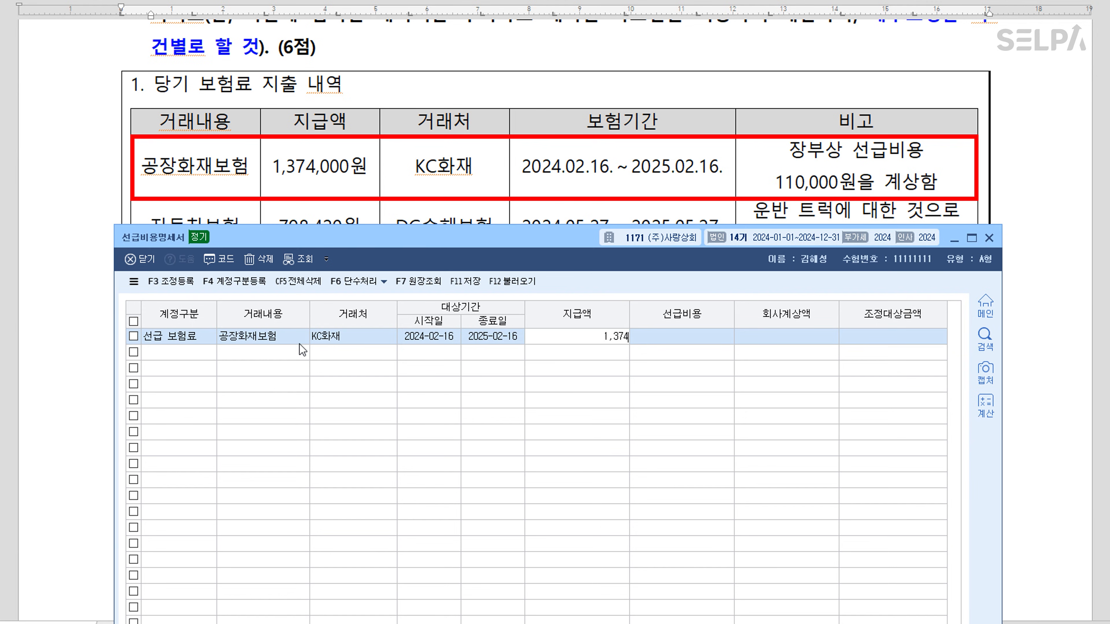
{"action": "key", "text": "Return"}
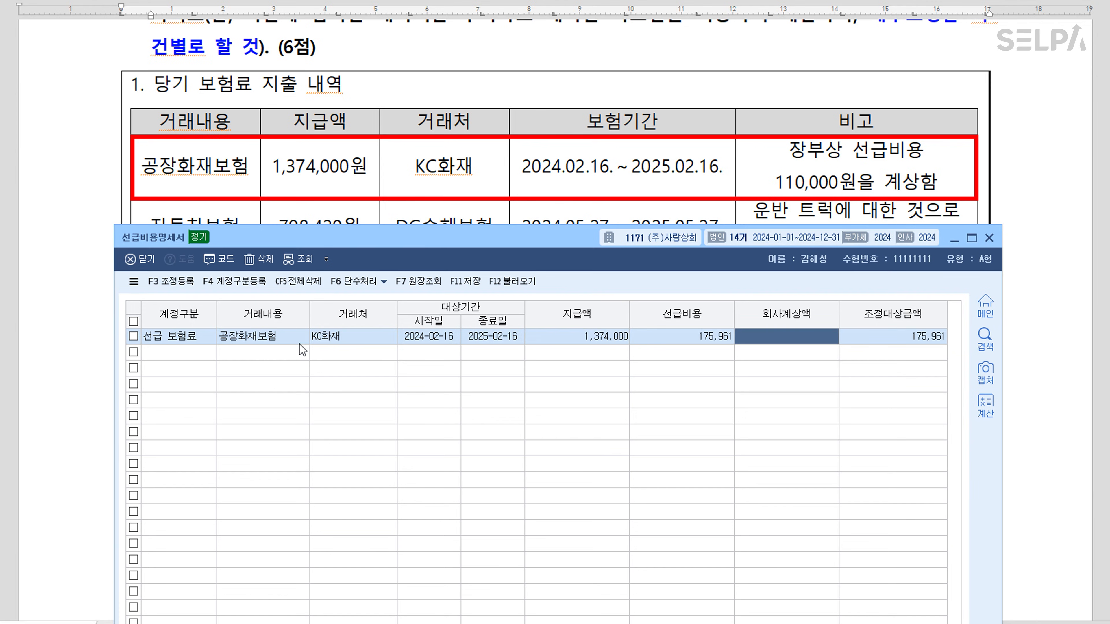
{"action": "type", "text": "110000"}
{"action": "key", "text": "Return"}
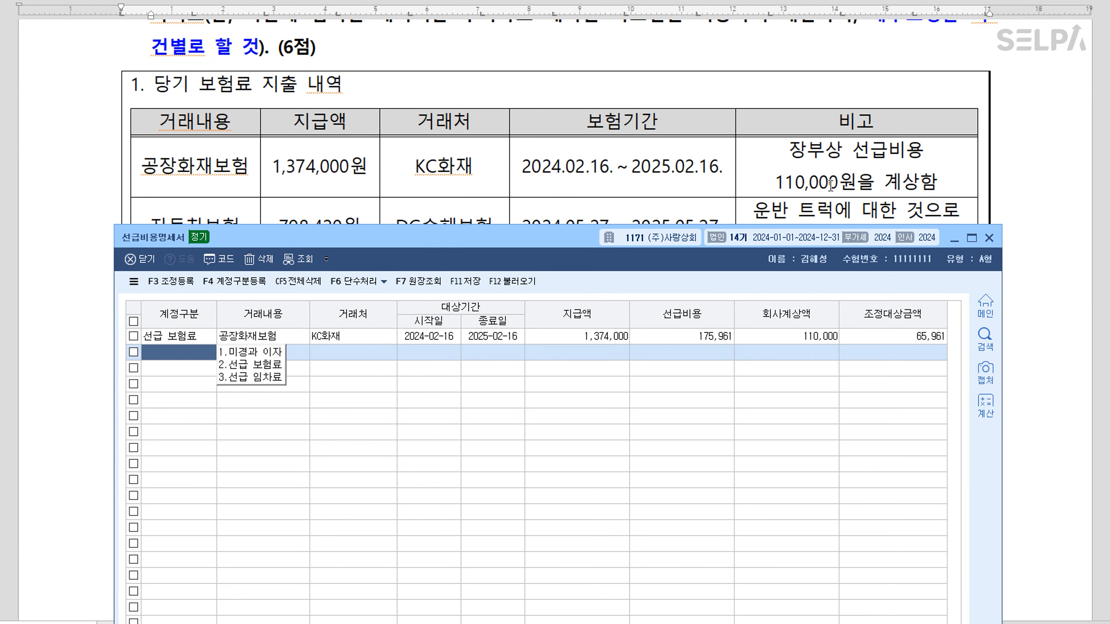
Add 자동차보험 with DG손해보험, 2024-05-27 to 2025-05-27, paid 798,420, nothing booked
{"action": "scroll", "coordinate": [624, 141], "scroll_direction": "down", "scroll_amount": 3}
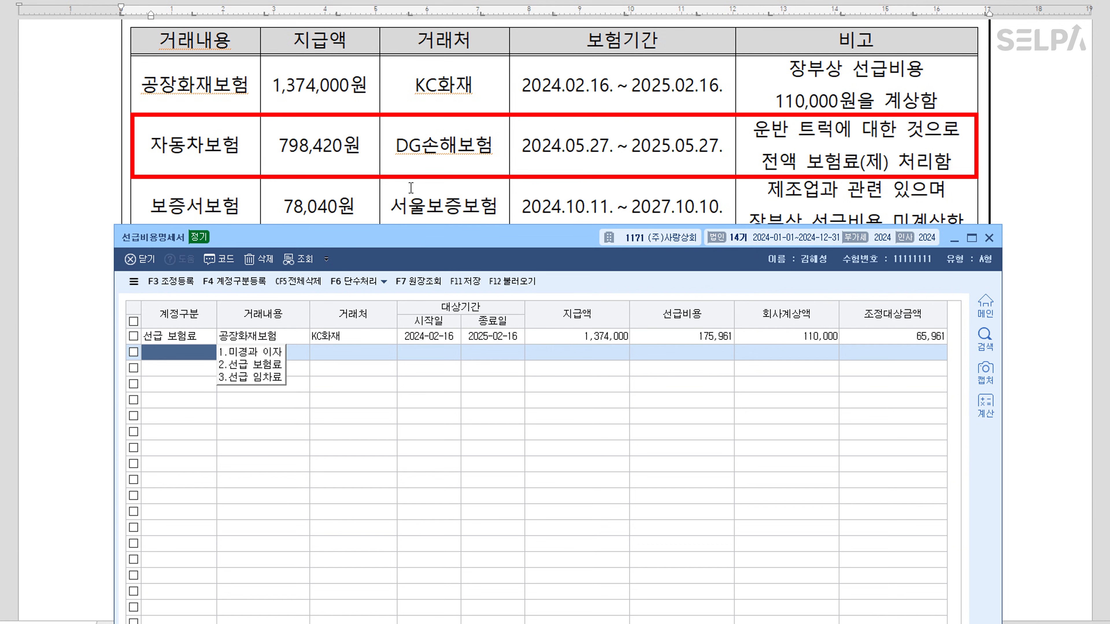
{"action": "type", "text": "2"}
{"action": "key", "text": "Return"}
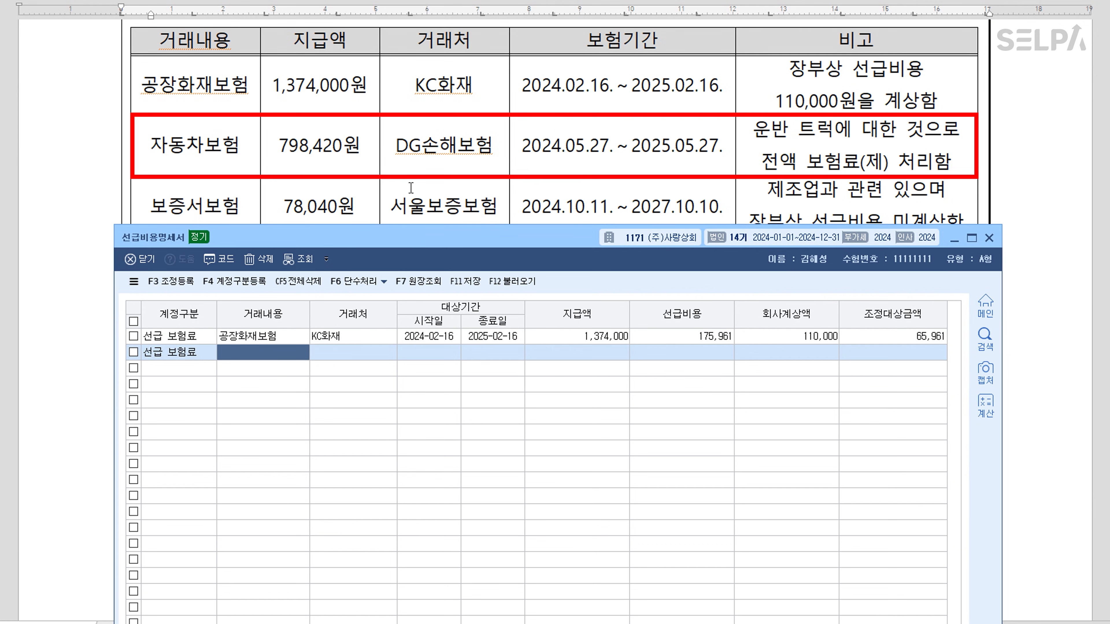
{"action": "type", "text": "자동차보험"}
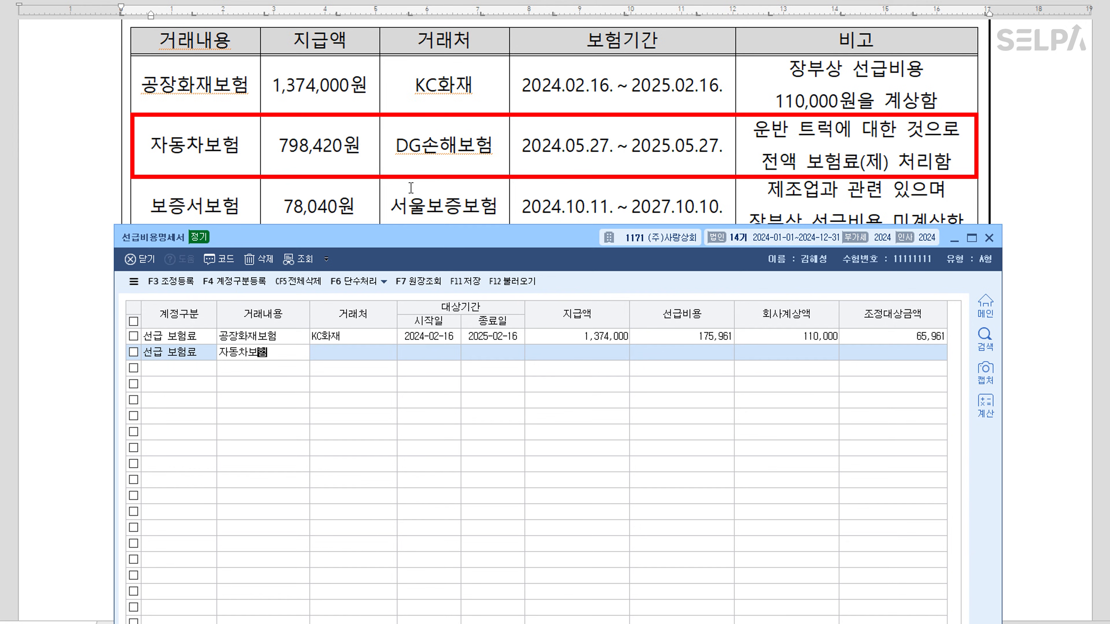
{"action": "key", "text": "Return"}
{"action": "key", "text": "F2"}
{"action": "type", "text": "손해"}
{"action": "key", "text": "Return"}
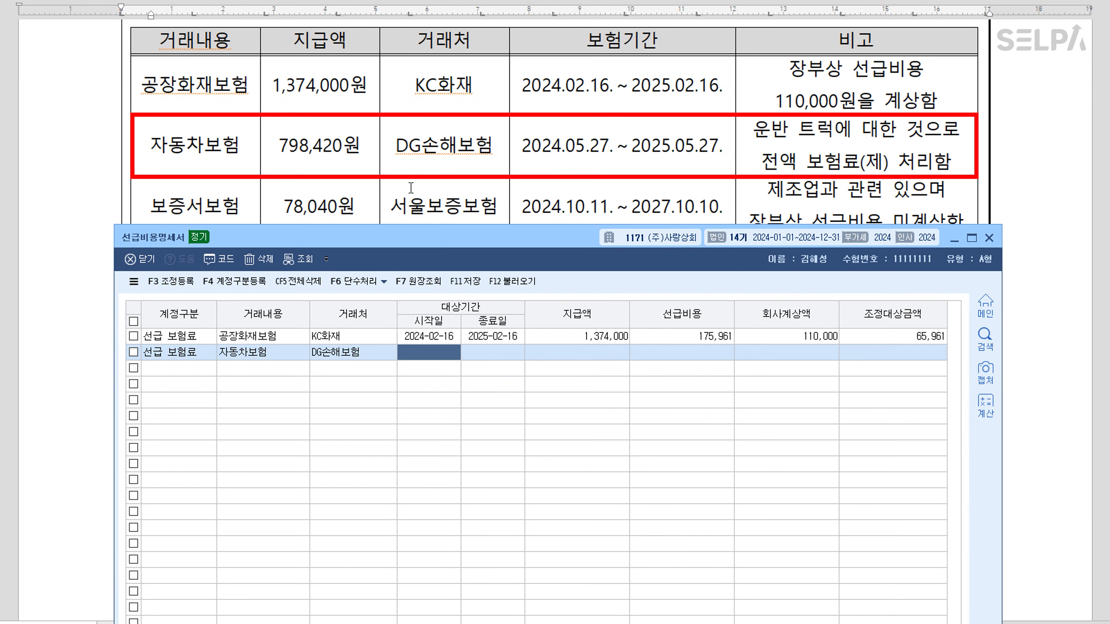
{"action": "type", "text": "2024-05-27"}
{"action": "key", "text": "Return"}
{"action": "type", "text": "202"}
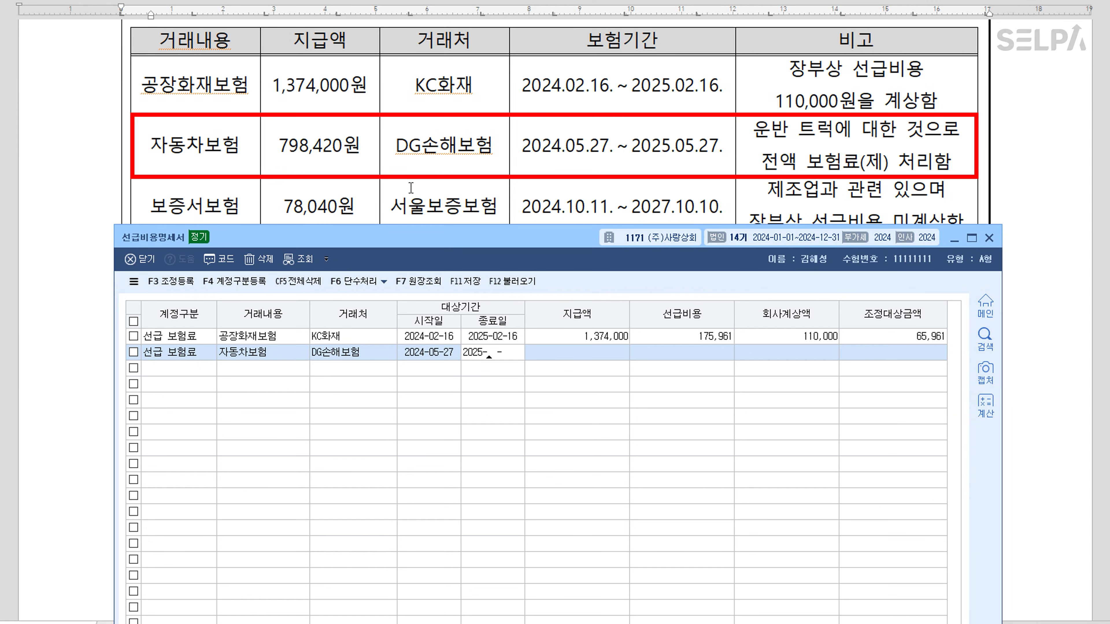
{"action": "type", "text": "5-05-27"}
{"action": "key", "text": "Return"}
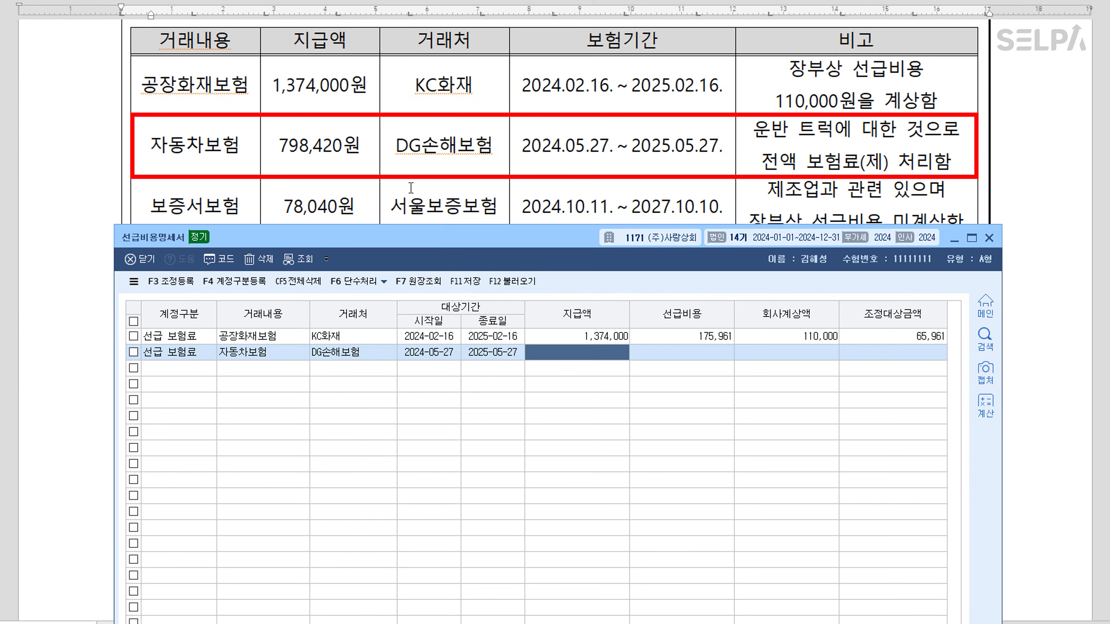
{"action": "type", "text": "79"}
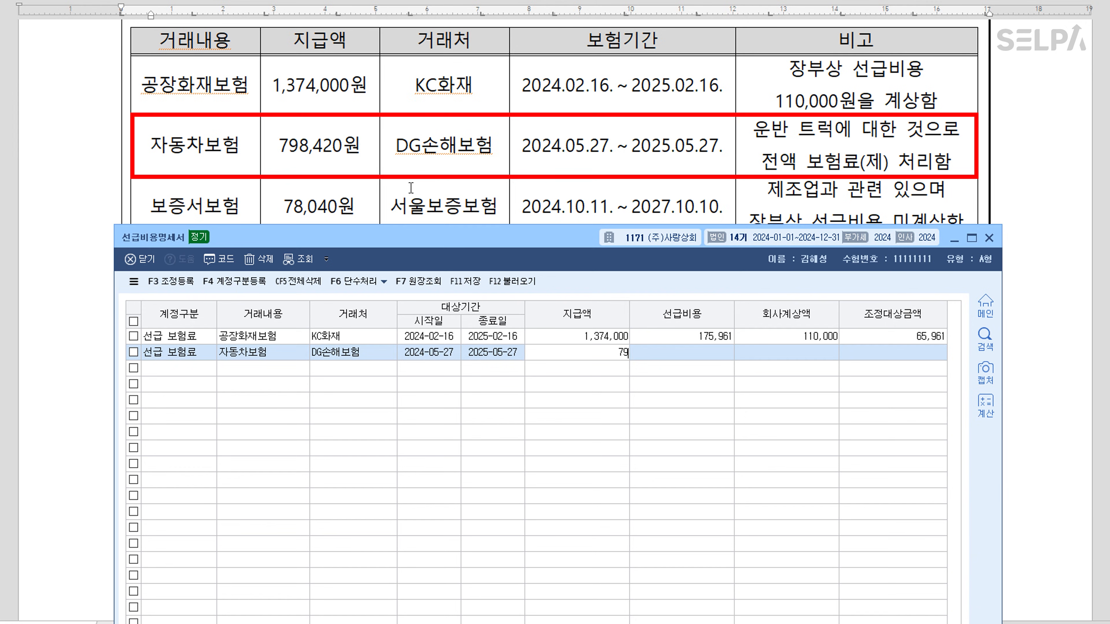
{"action": "type", "text": "8,420"}
{"action": "key", "text": "Return"}
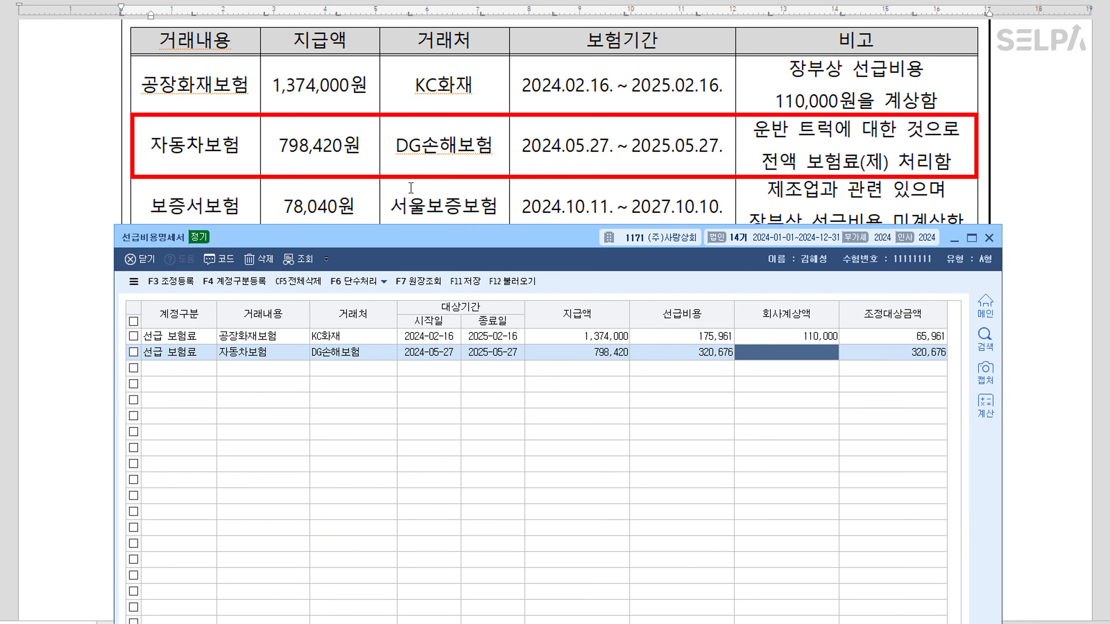
{"action": "key", "text": "Return"}
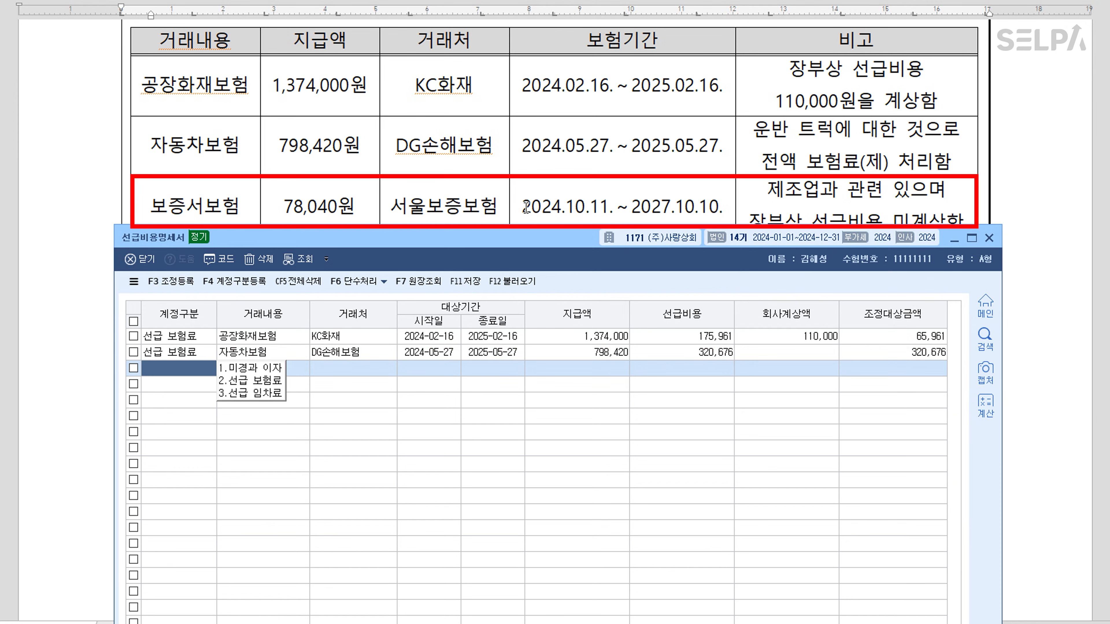
Add 보증서보험 with 서울보증보험, 2024-10-11 to 2027-10-10, paid 78,040
{"action": "type", "text": "2"}
{"action": "key", "text": "Return"}
{"action": "type", "text": "보증서보험"}
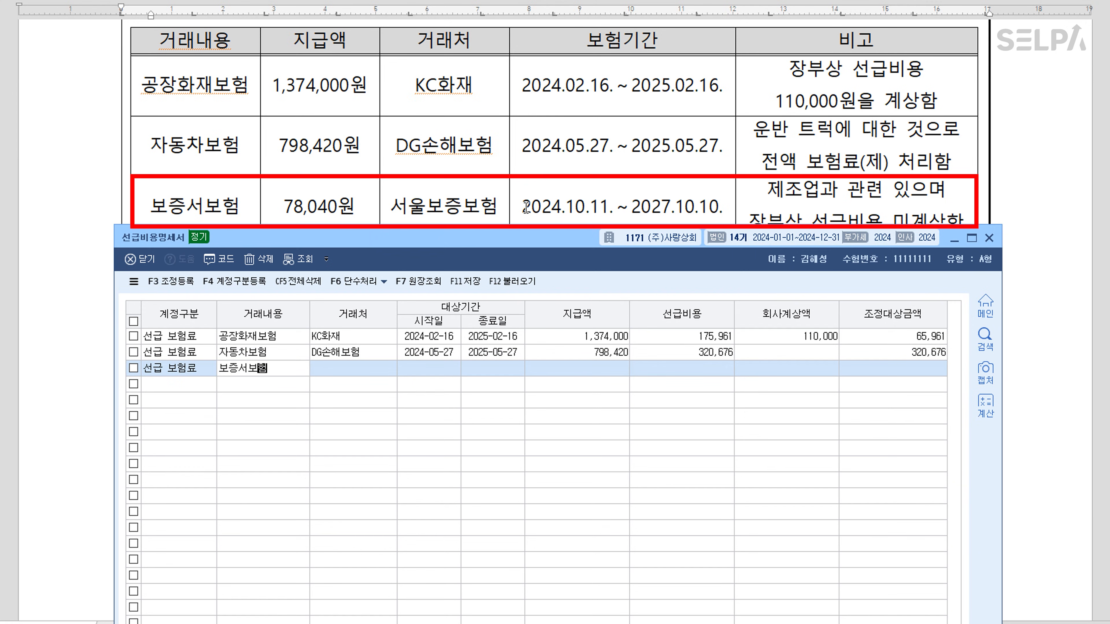
{"action": "key", "text": "Return"}
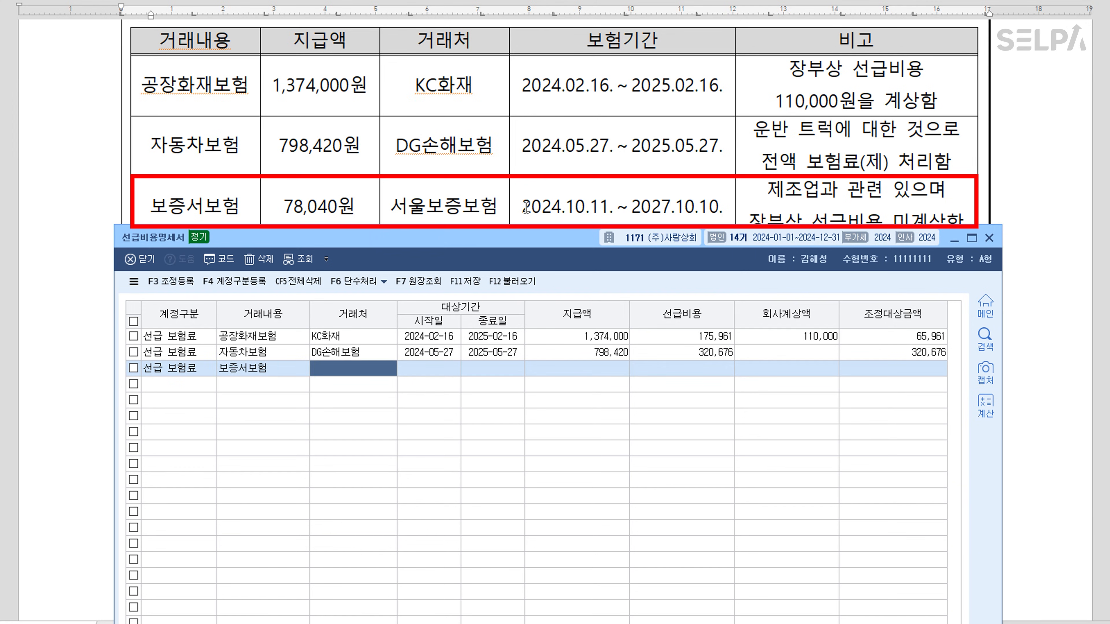
{"action": "type", "text": "서울"}
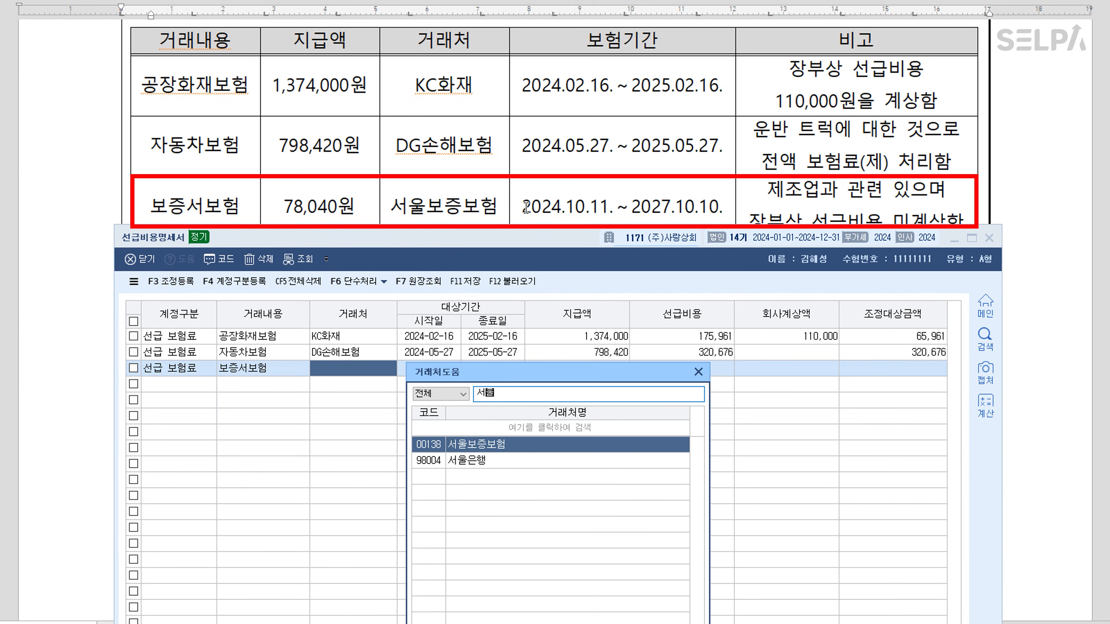
{"action": "key", "text": "Return"}
{"action": "type", "text": "20"}
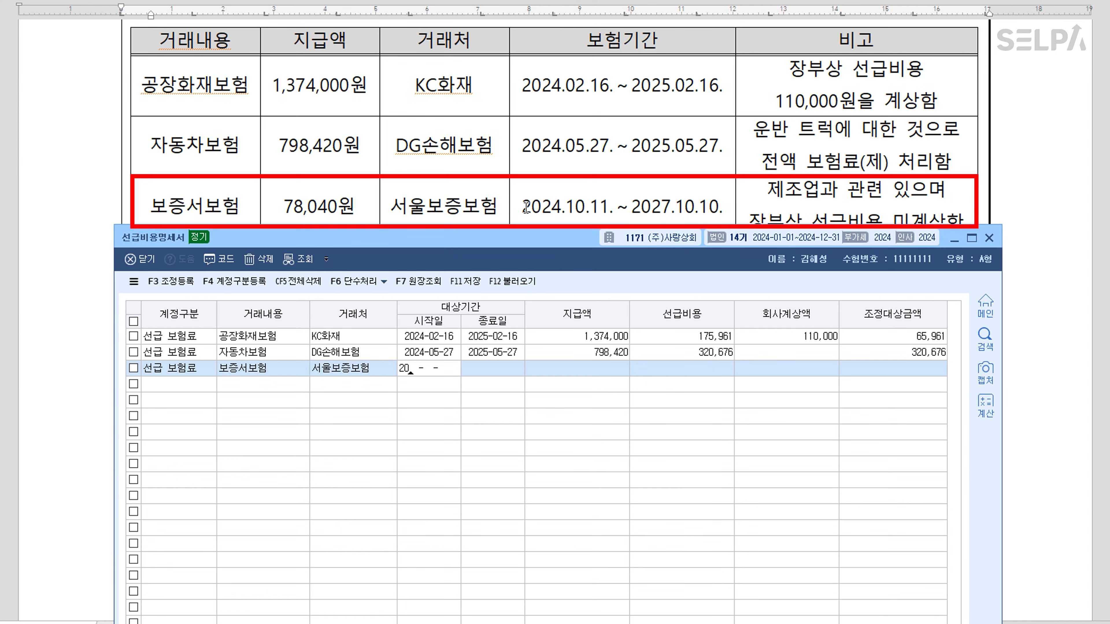
{"action": "type", "text": "24-10-11"}
{"action": "key", "text": "Return"}
{"action": "type", "text": "20"}
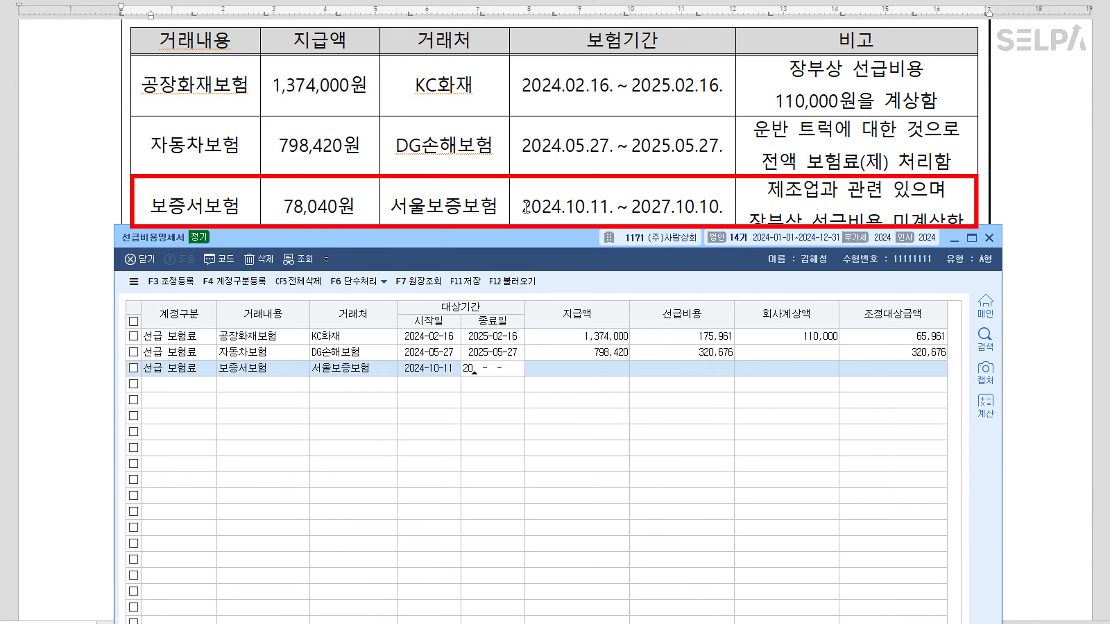
{"action": "type", "text": "27-10-10"}
{"action": "key", "text": "Return"}
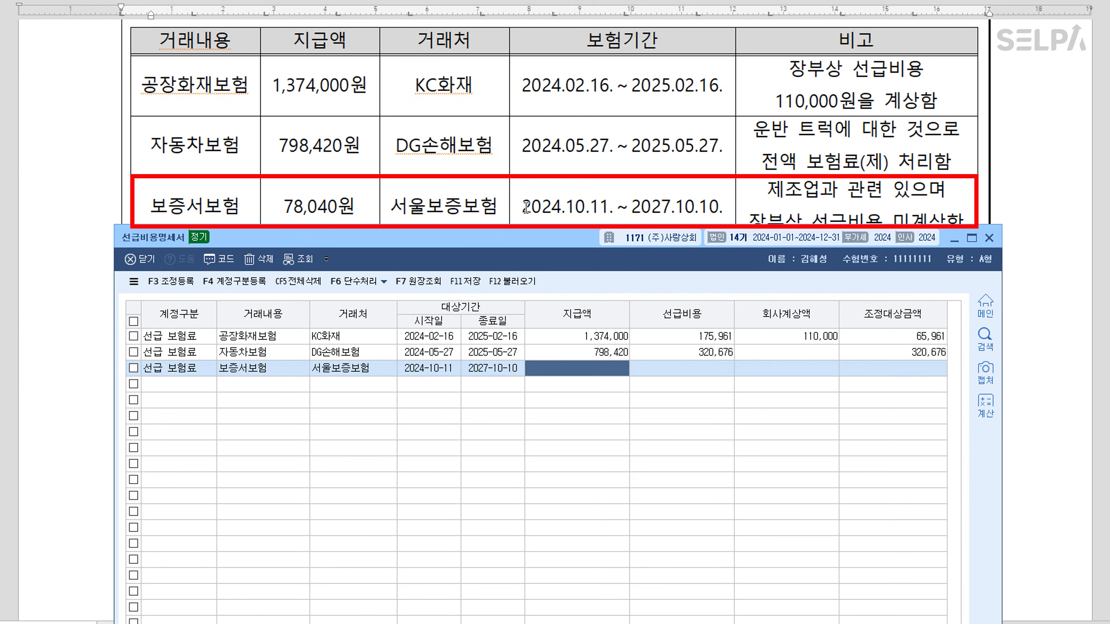
{"action": "type", "text": "78,040"}
{"action": "key", "text": "Return"}
{"action": "key", "text": "Return"}
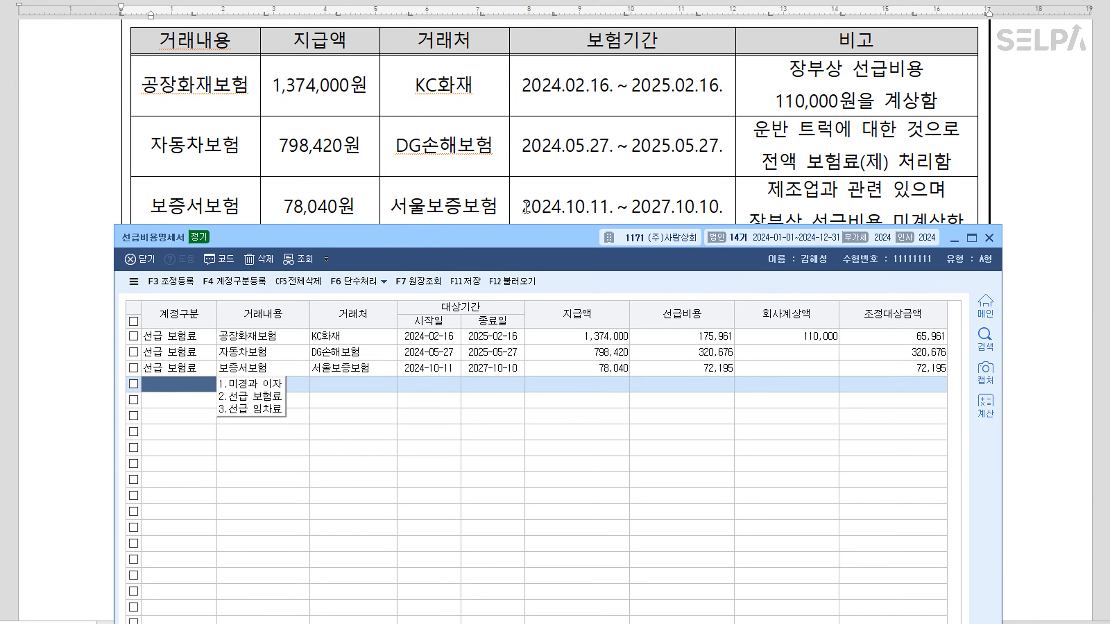
Colour paragraph 2's opening-balance sentence red in the exam document
{"action": "left_click_drag", "start_coordinate": [572, 238], "coordinate": [576, 307]}
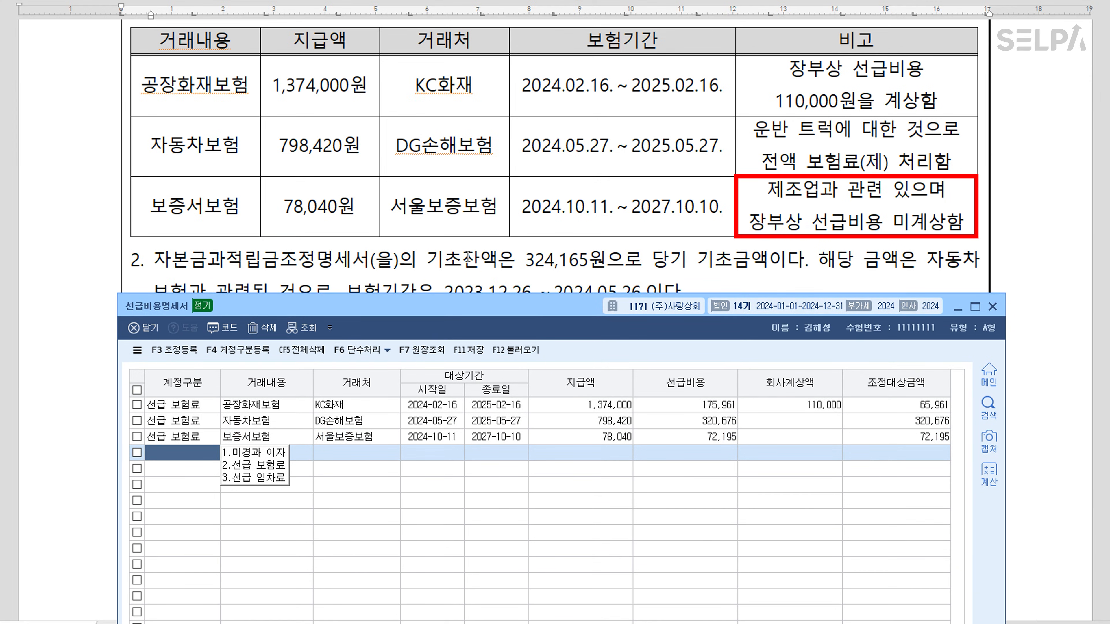
{"action": "scroll", "coordinate": [467, 257], "scroll_direction": "down", "scroll_amount": 2}
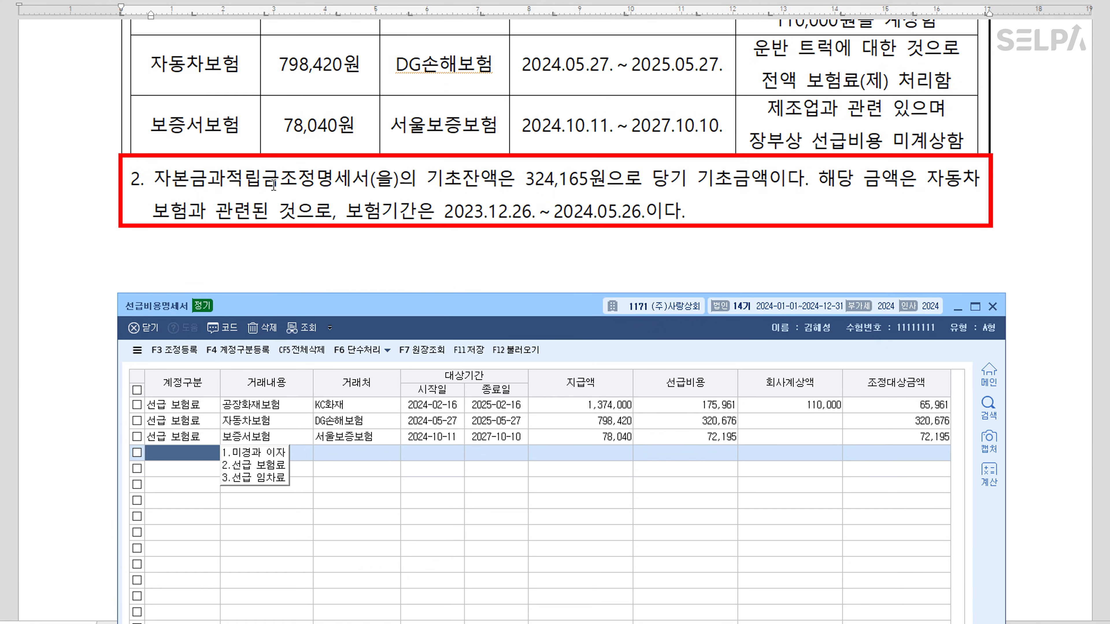
{"action": "left_click_drag", "start_coordinate": [166, 183], "coordinate": [804, 180]}
{"action": "key", "text": "ctrl+m"}
{"action": "key", "text": "r"}
{"action": "left_click", "coordinate": [844, 187]}
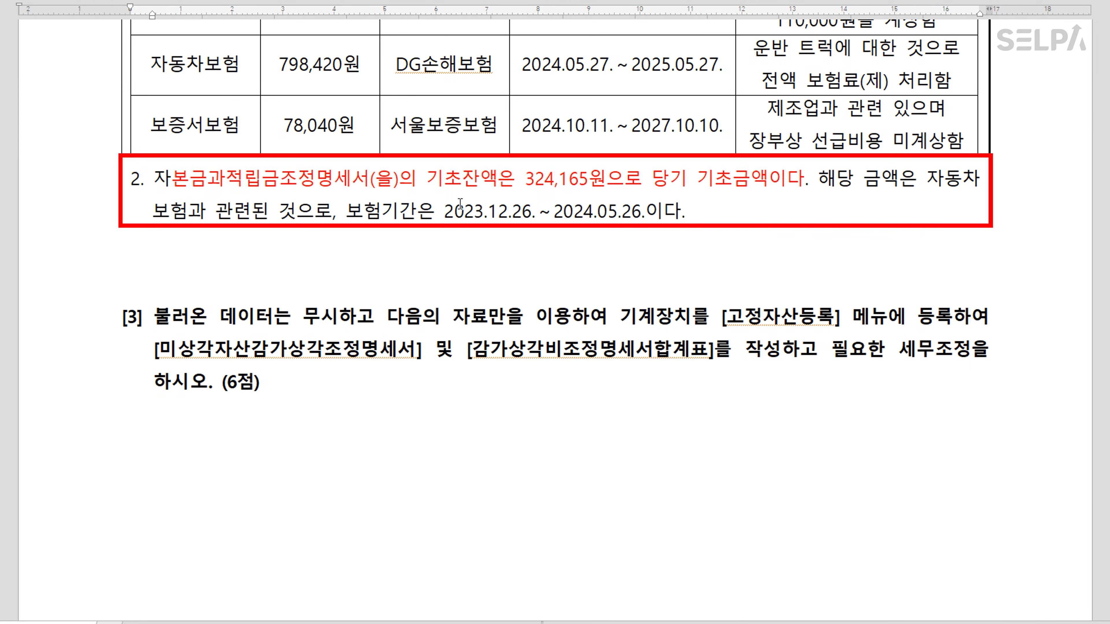
Colour the insurance period 2023.12.26. ~ 2024.05.26. blue and return to KcLep
{"action": "left_click_drag", "start_coordinate": [444, 211], "coordinate": [647, 213]}
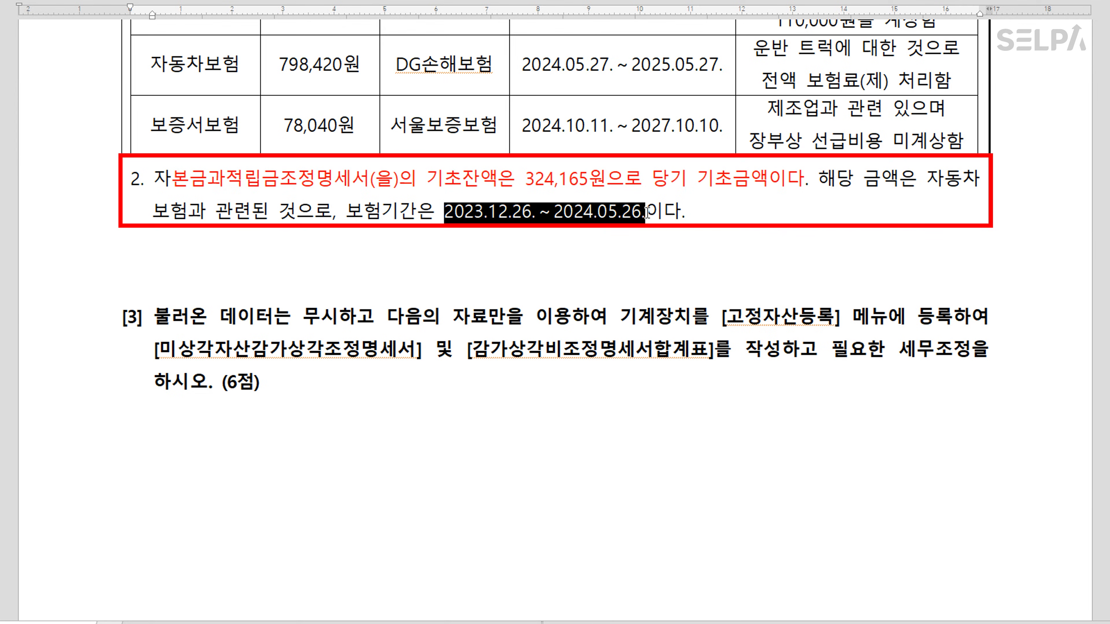
{"action": "key", "text": "ctrl+m"}
{"action": "key", "text": "b"}
{"action": "left_click", "coordinate": [682, 212]}
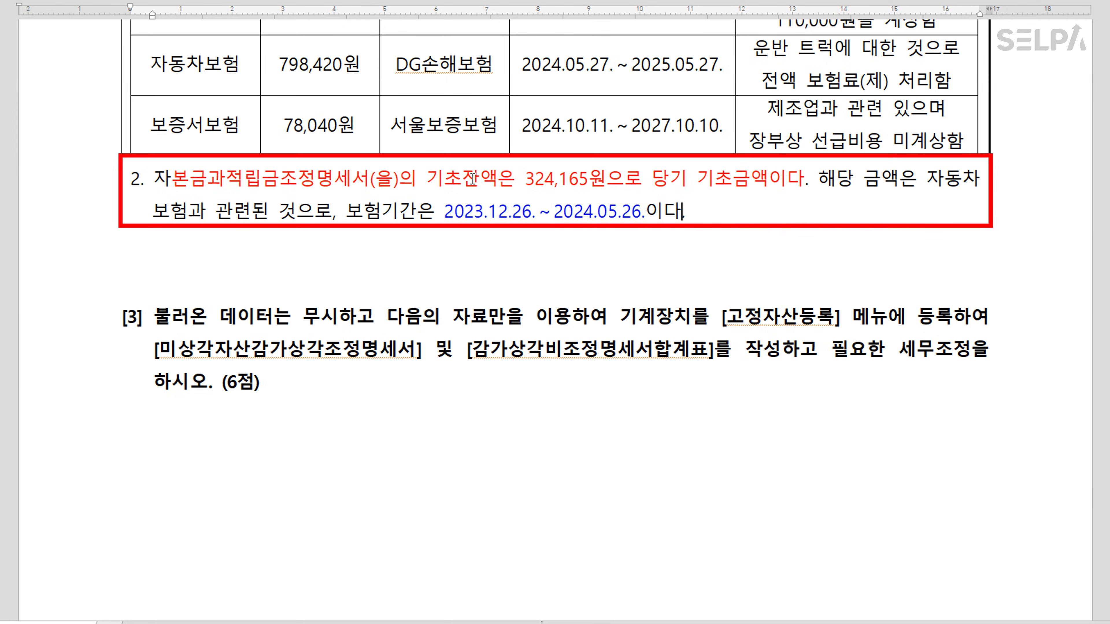
{"action": "scroll", "coordinate": [486, 177], "scroll_direction": "up", "scroll_amount": 2}
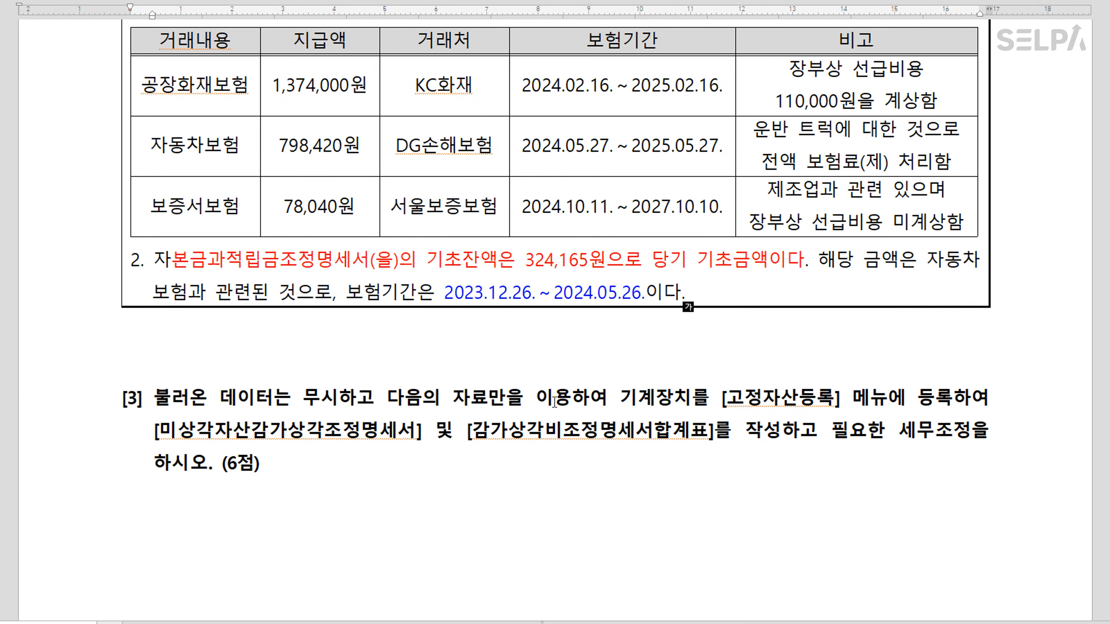
{"action": "scroll", "coordinate": [511, 391], "scroll_direction": "up", "scroll_amount": 1}
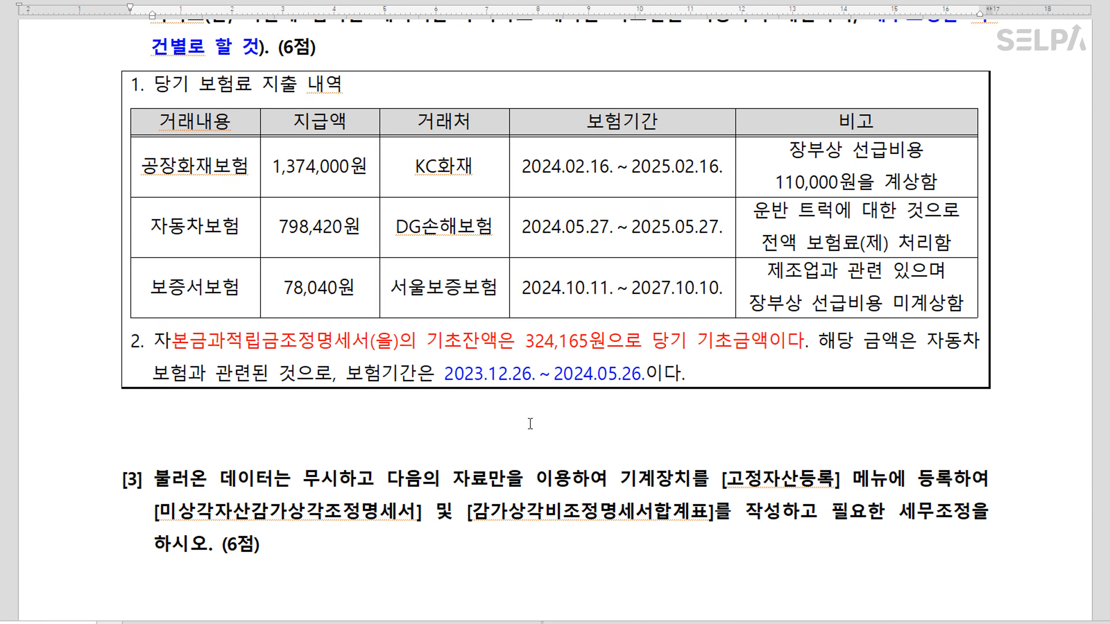
{"action": "key", "text": "alt+Tab"}
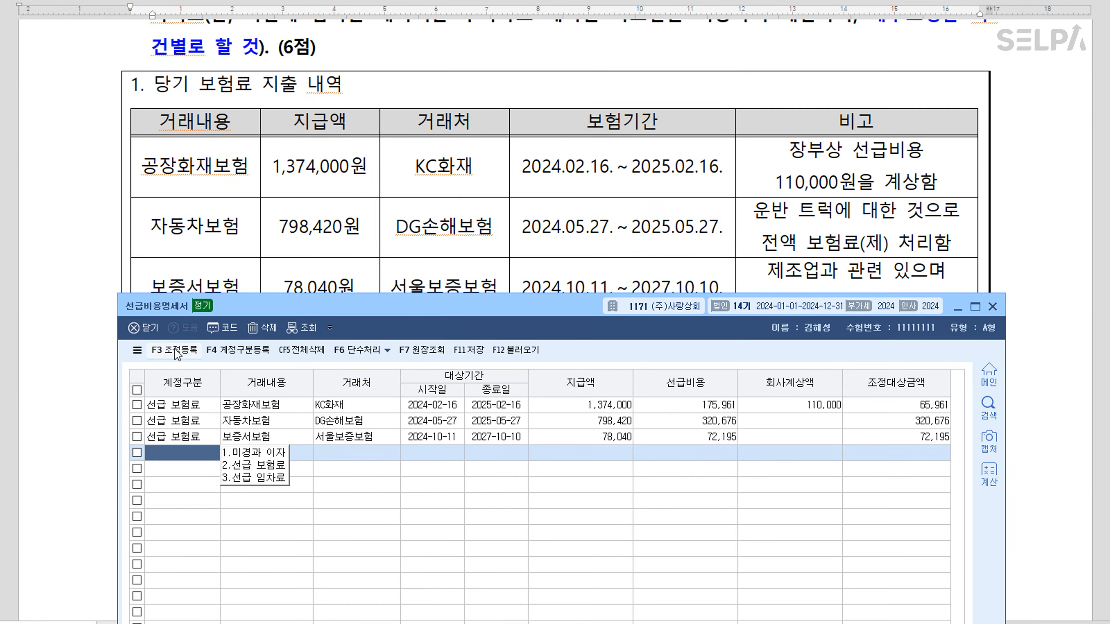
Open adjustment registration and add 공장화재보험 65,961 as 유보발생
{"action": "left_click", "coordinate": [189, 350]}
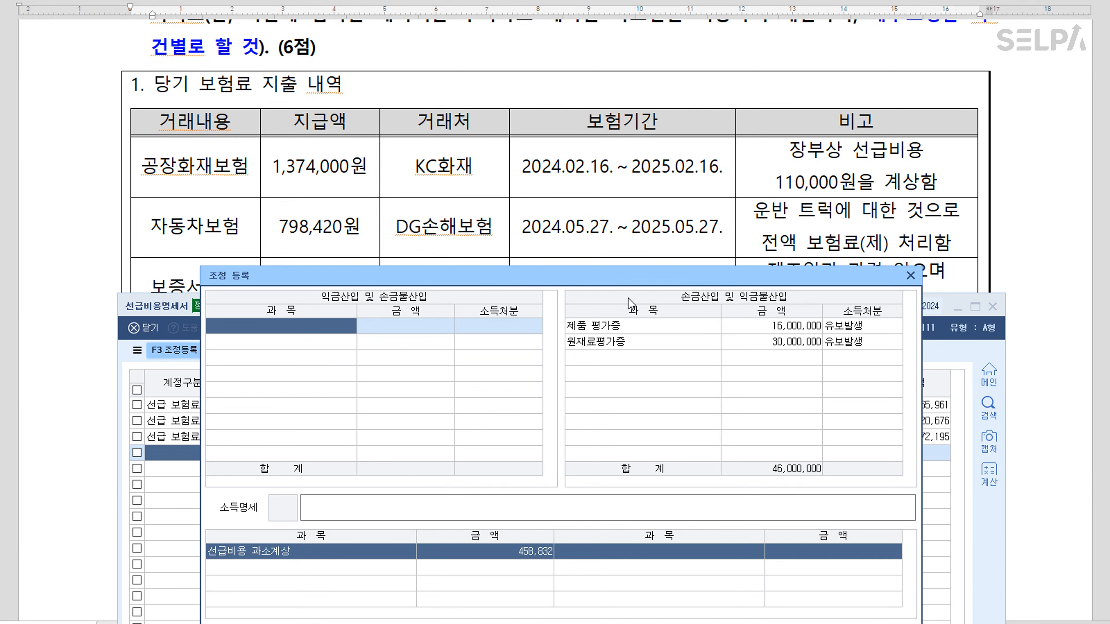
{"action": "left_click_drag", "start_coordinate": [629, 282], "coordinate": [619, 23]}
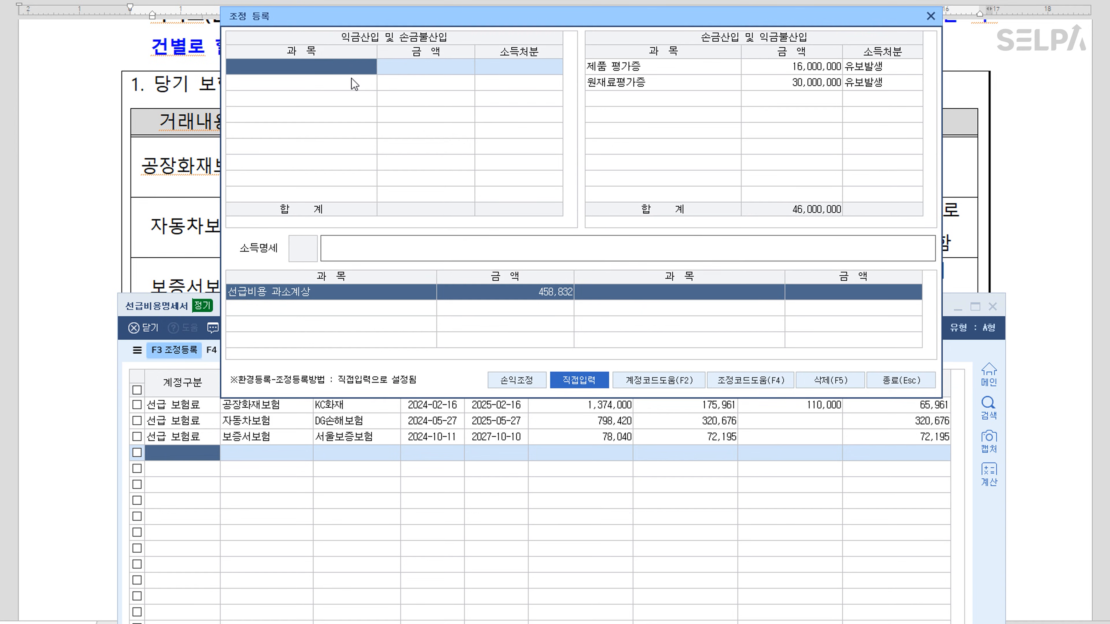
{"action": "type", "text": "공재"}
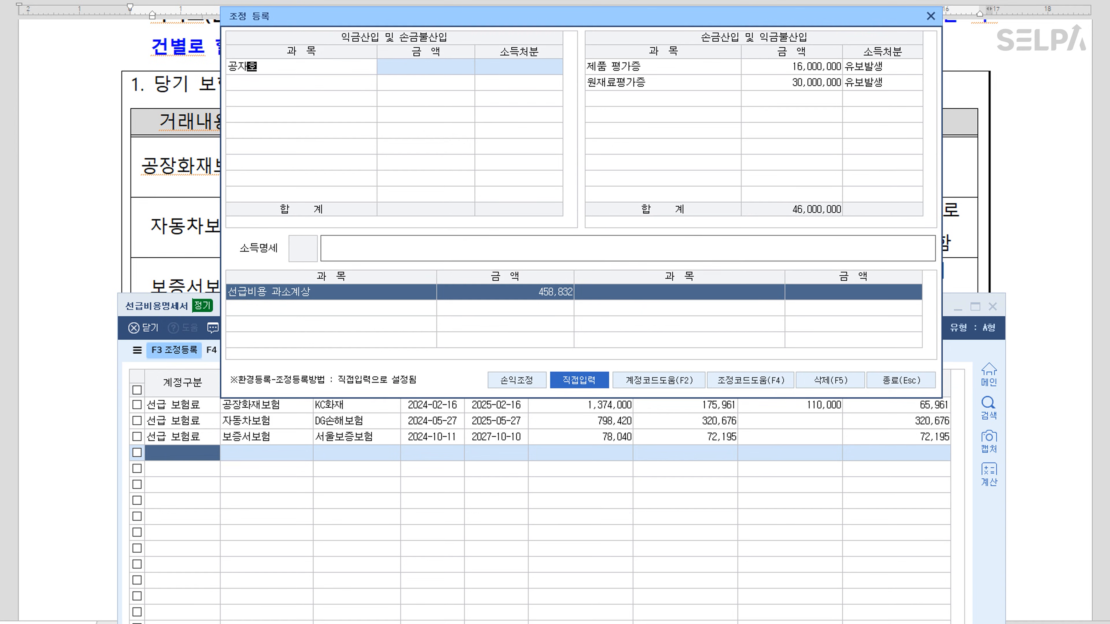
{"action": "type", "text": "장화재보험"}
{"action": "key", "text": "Return"}
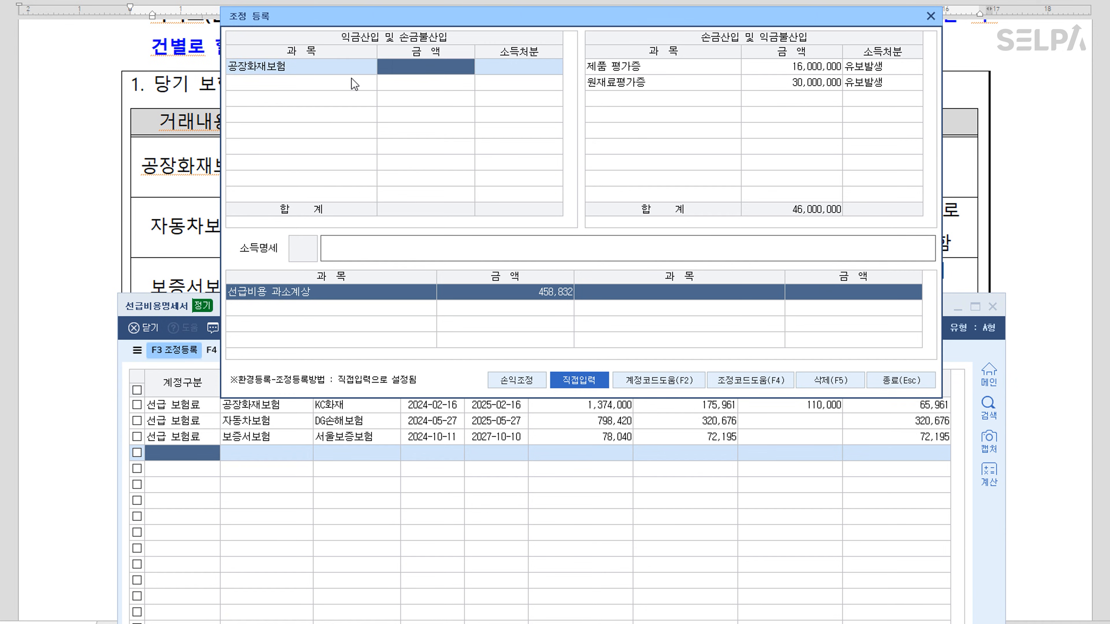
{"action": "type", "text": "65961"}
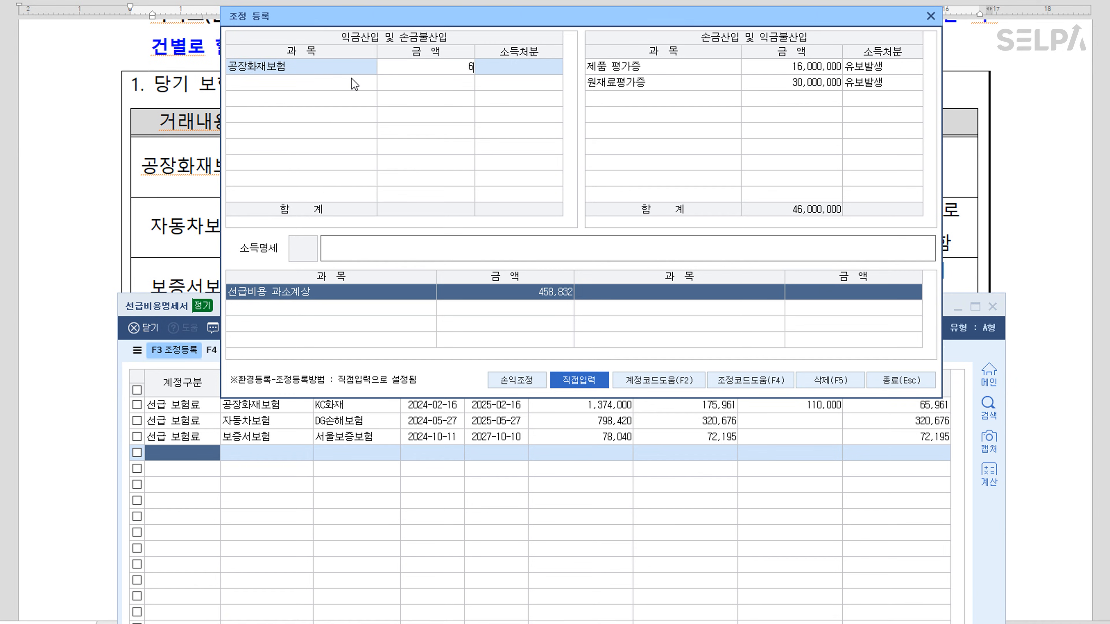
{"action": "key", "text": "Return"}
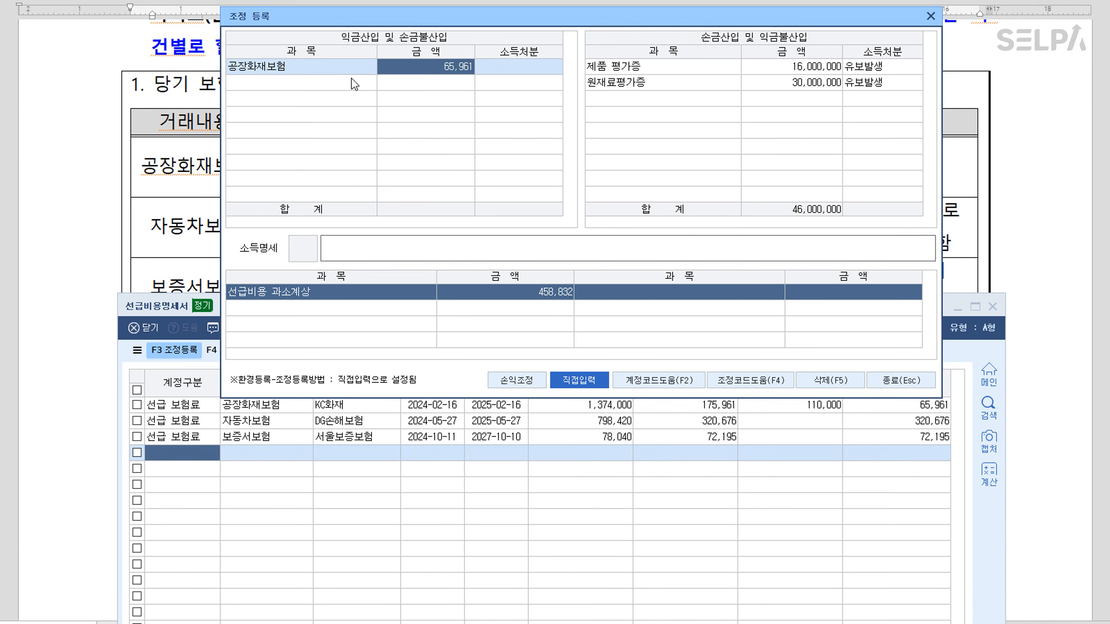
{"action": "type", "text": "1"}
{"action": "key", "text": "Return"}
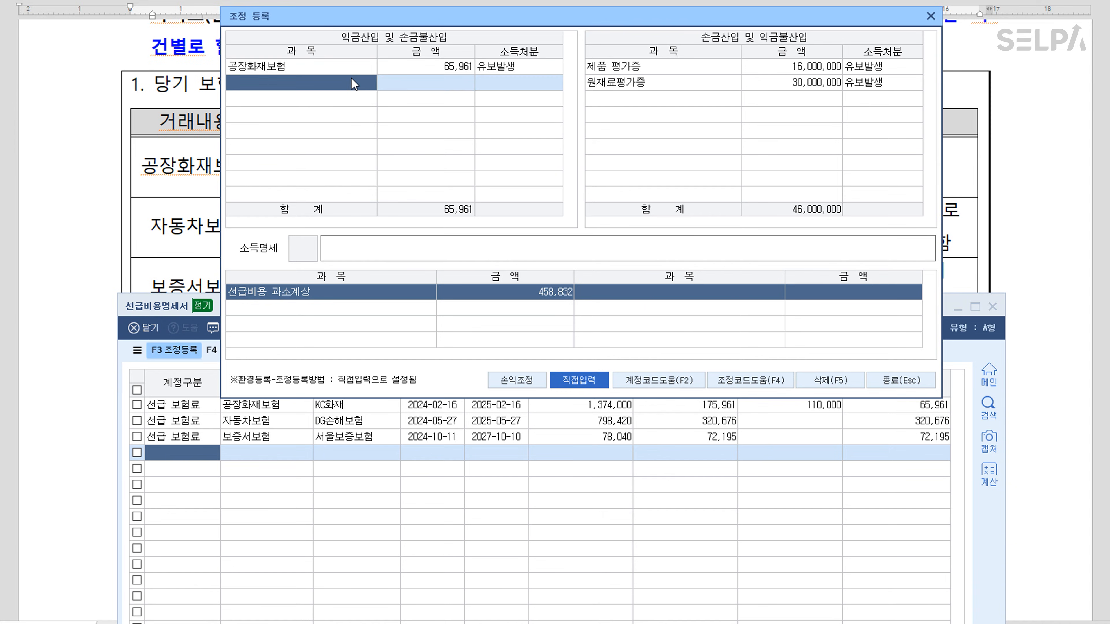
Add 자동차보험 320,676 and 보증서보험 72,195, both as 유보발생
{"action": "type", "text": "자동차보험"}
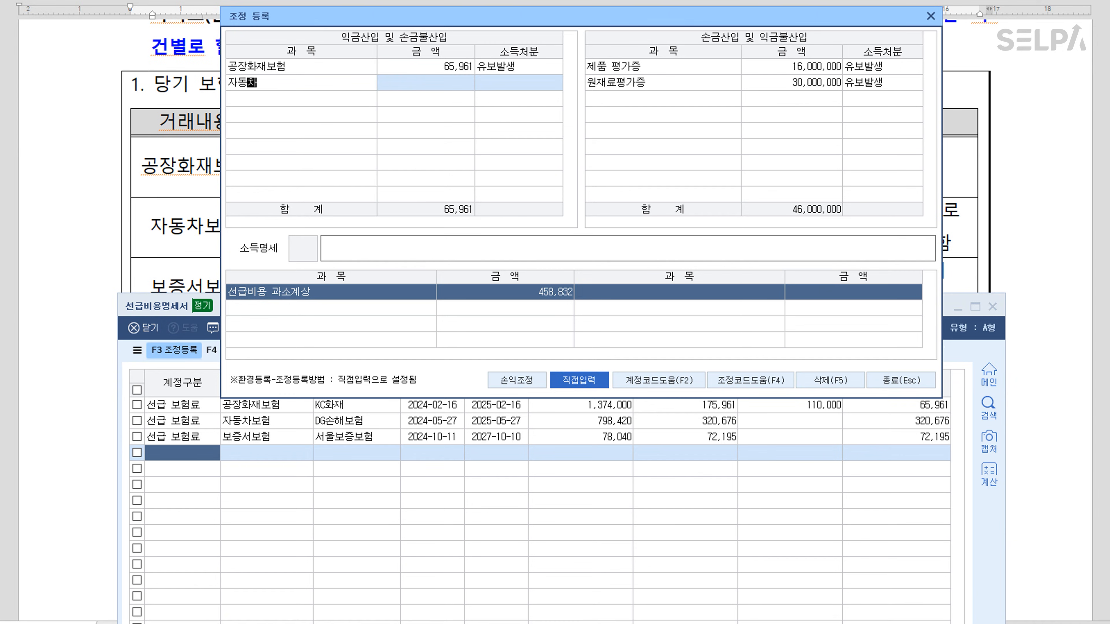
{"action": "key", "text": "Return"}
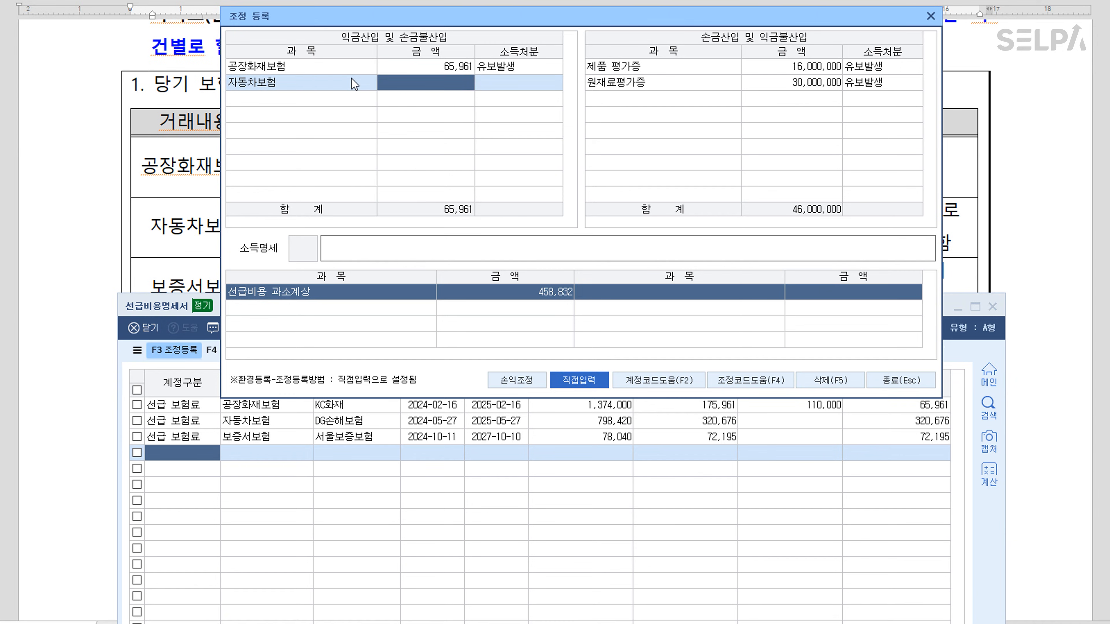
{"action": "type", "text": "3"}
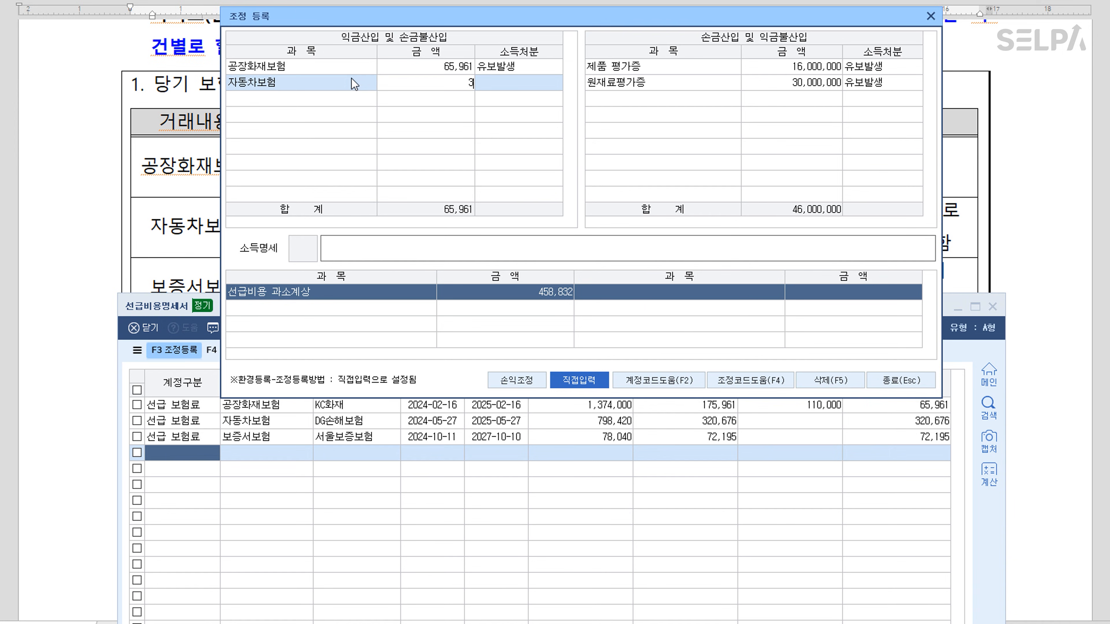
{"action": "type", "text": "20676"}
{"action": "key", "text": "Return"}
{"action": "type", "text": "1"}
{"action": "key", "text": "Return"}
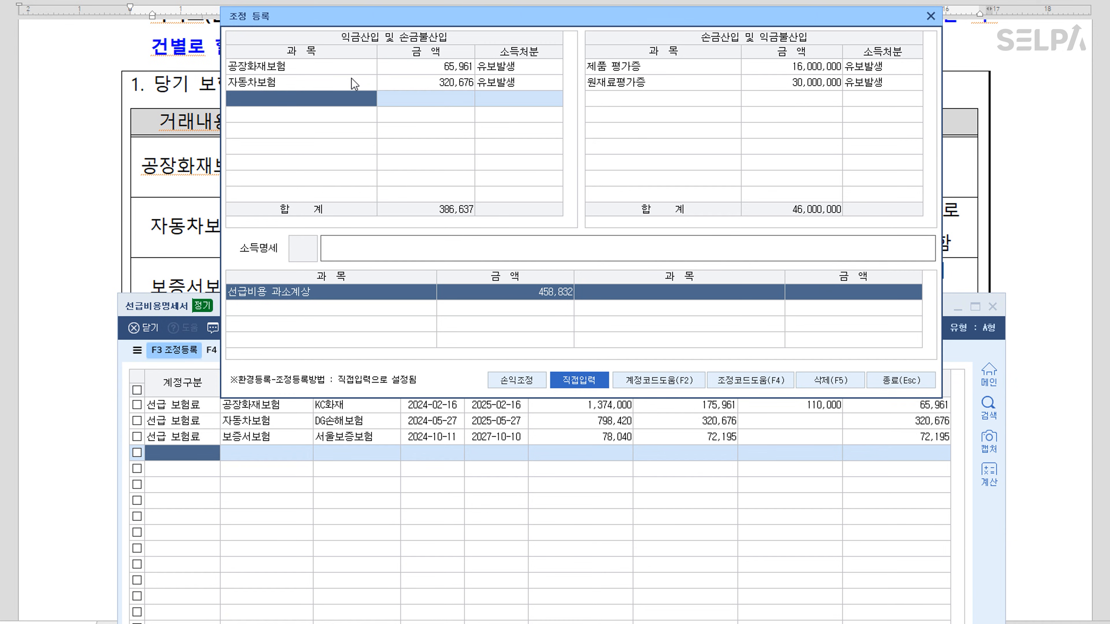
{"action": "type", "text": "보증서보험"}
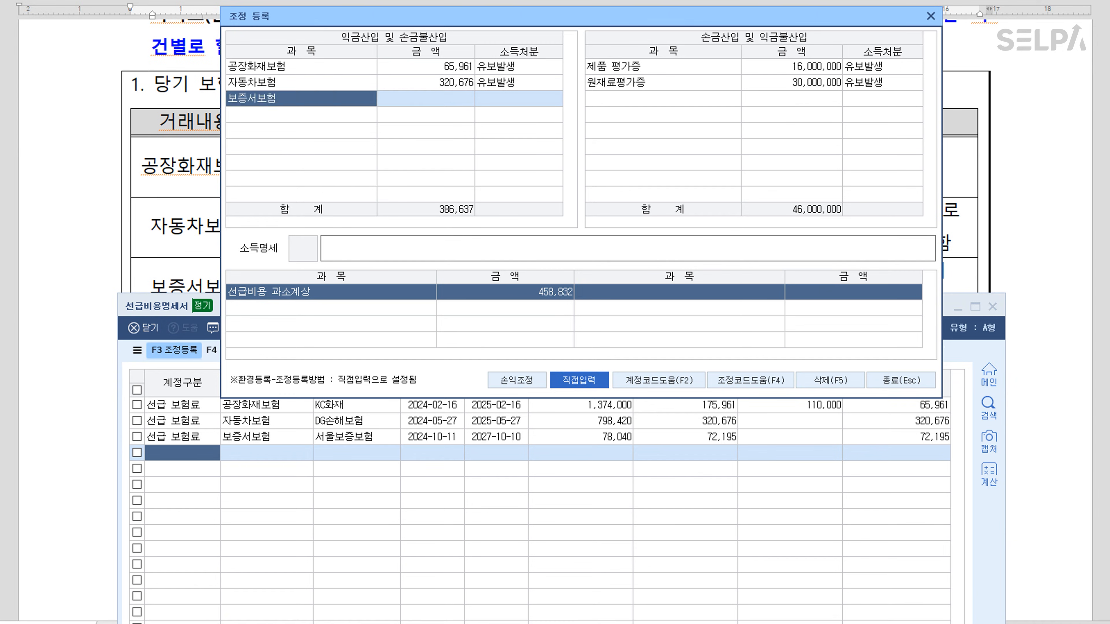
{"action": "key", "text": "Return"}
{"action": "type", "text": "7"}
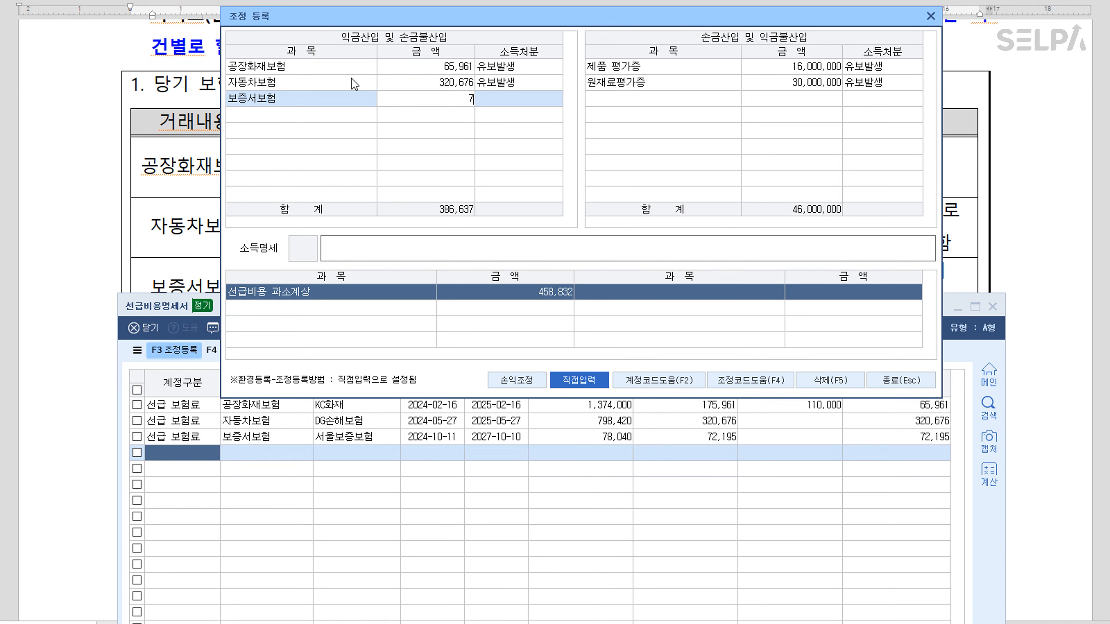
{"action": "type", "text": "2,195"}
{"action": "key", "text": "Return"}
{"action": "type", "text": "1"}
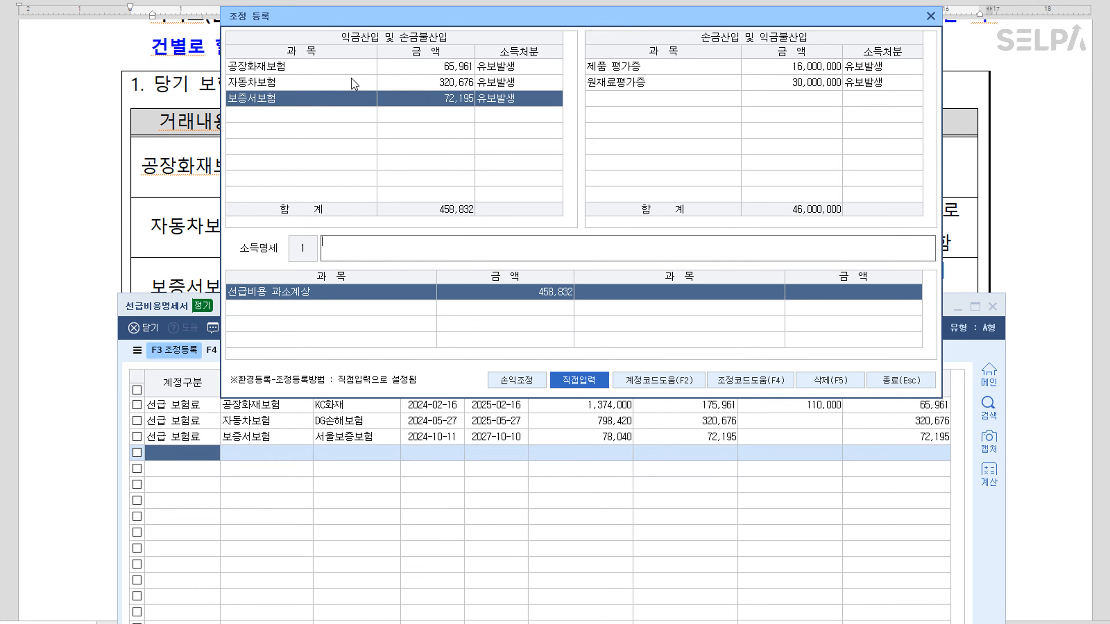
{"action": "key", "text": "Return"}
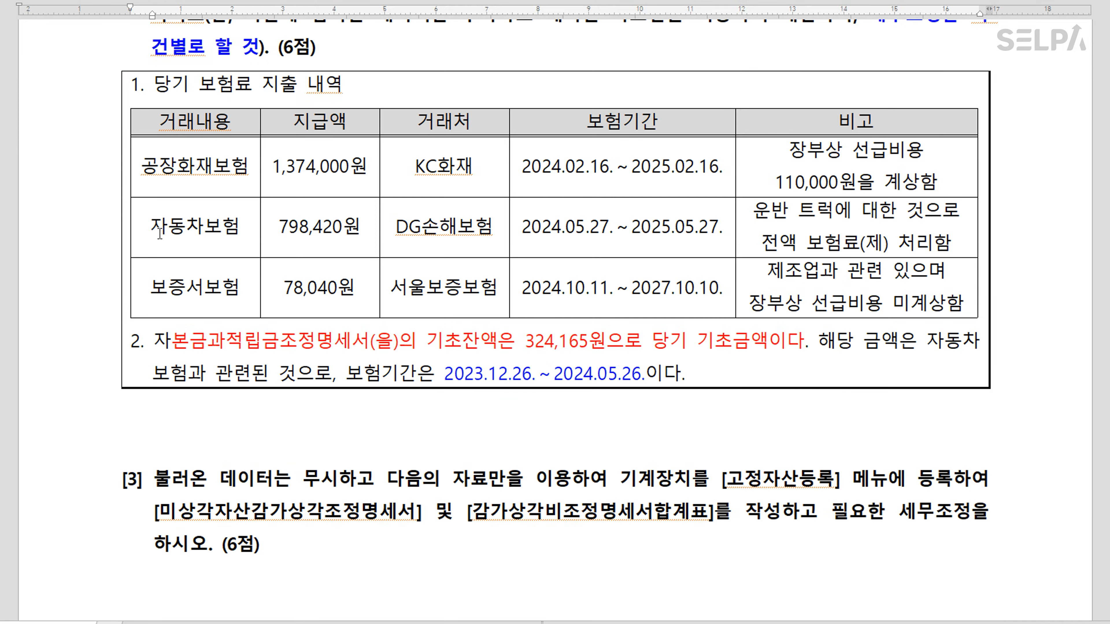
After checking the exam document, add 전기분선급비용 324,165 as a 유보감소 deduction row
{"action": "left_click", "coordinate": [160, 234]}
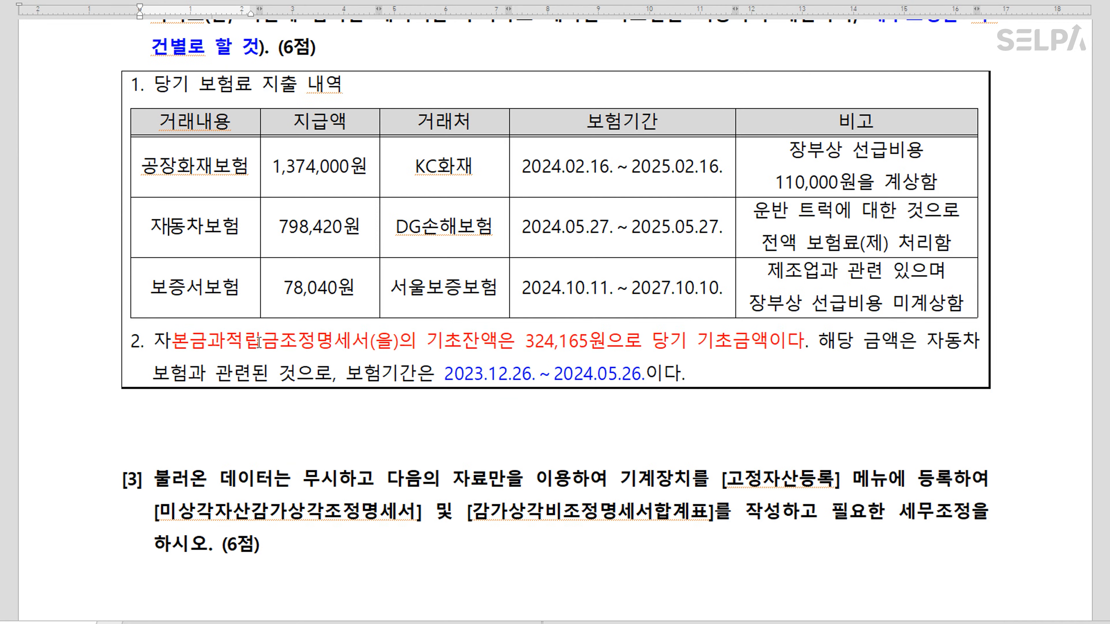
{"action": "key", "text": "ctrl"}
{"action": "key", "text": "ctrl"}
{"action": "key", "text": "alt+Tab"}
{"action": "left_click_drag", "start_coordinate": [582, 20], "coordinate": [546, 343]}
{"action": "scroll", "coordinate": [576, 237], "scroll_direction": "down", "scroll_amount": 5}
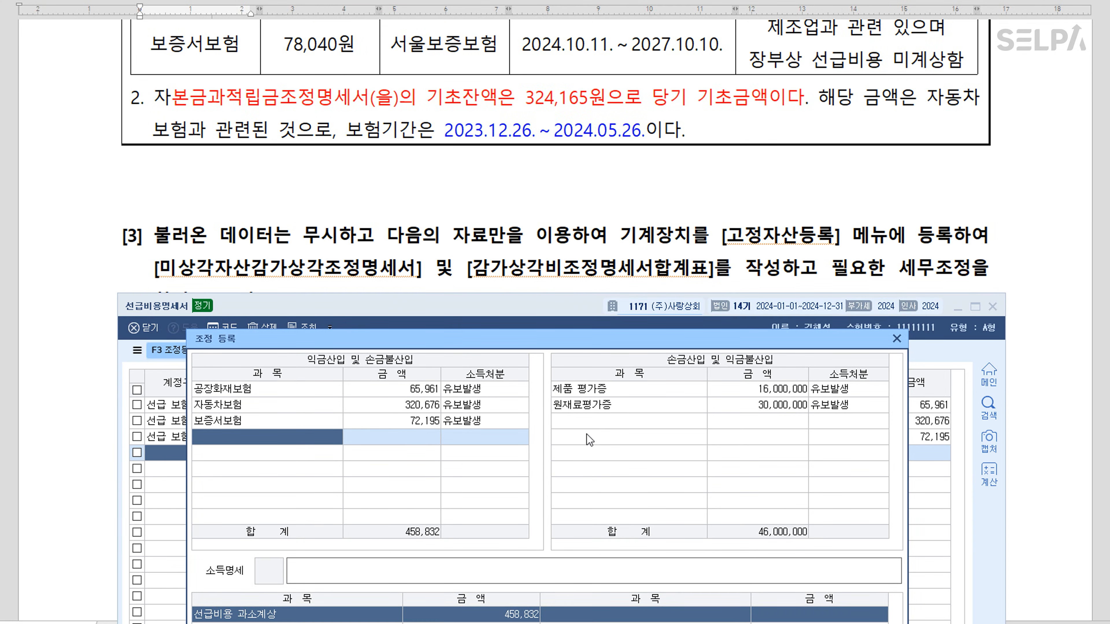
{"action": "left_click", "coordinate": [590, 421]}
{"action": "type", "text": "전기"}
{"action": "type", "text": "분ㅅ"}
{"action": "type", "text": "급비용"}
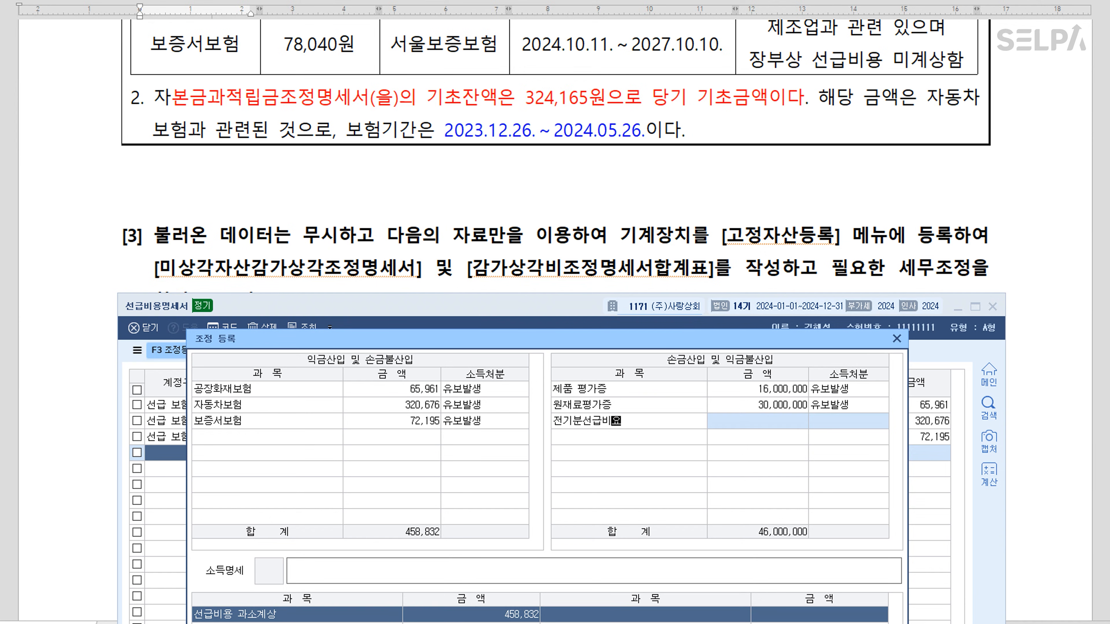
{"action": "key", "text": "Return"}
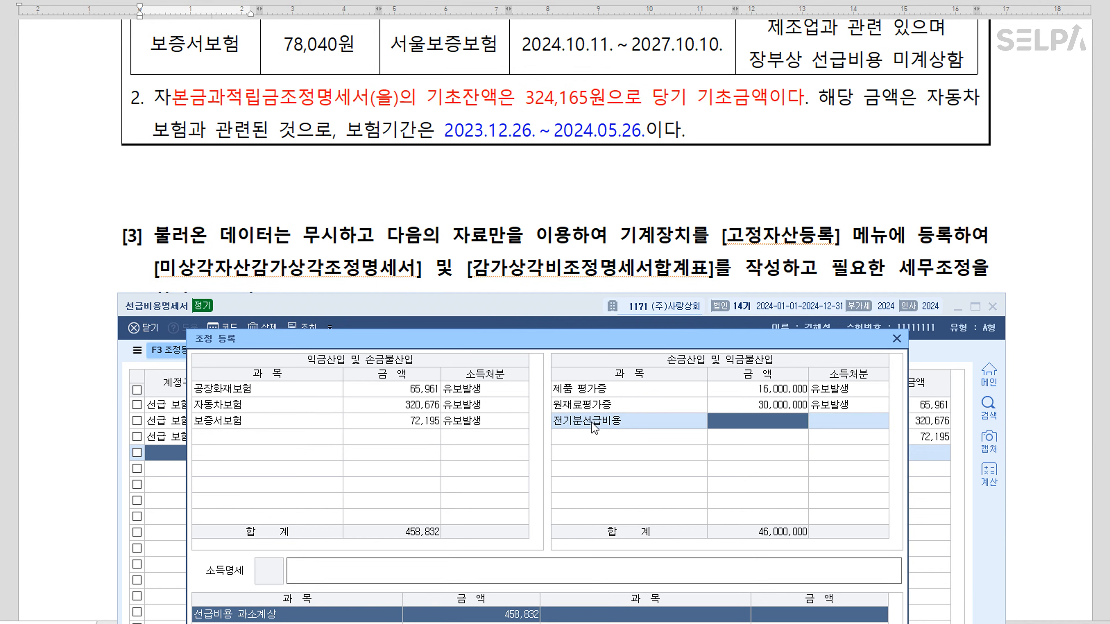
{"action": "type", "text": "324165"}
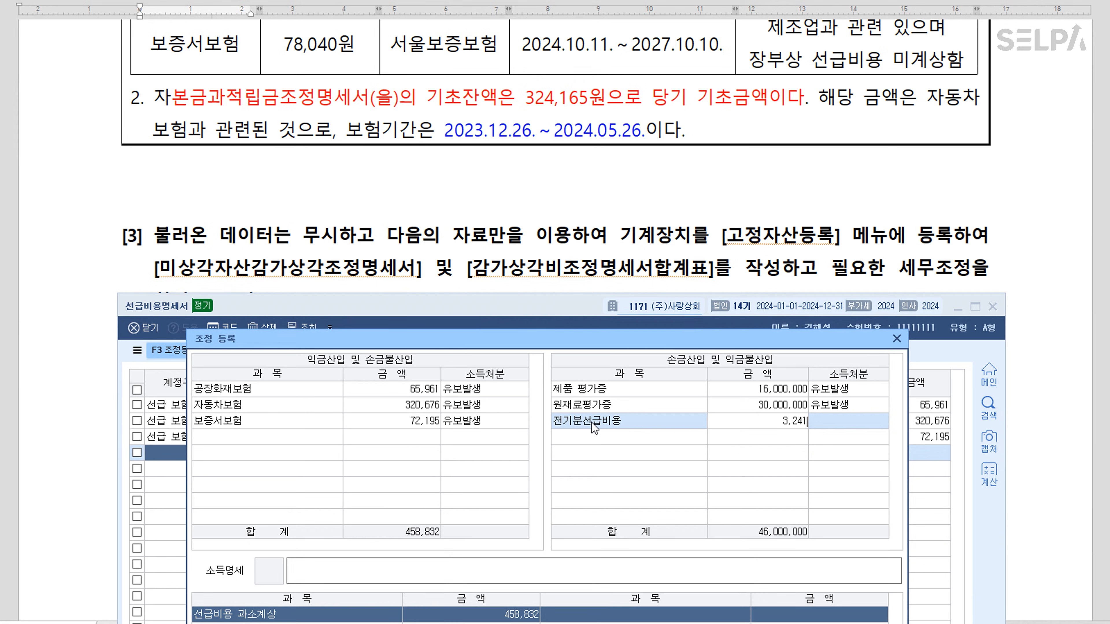
{"action": "key", "text": "Return"}
{"action": "key", "text": "Return"}
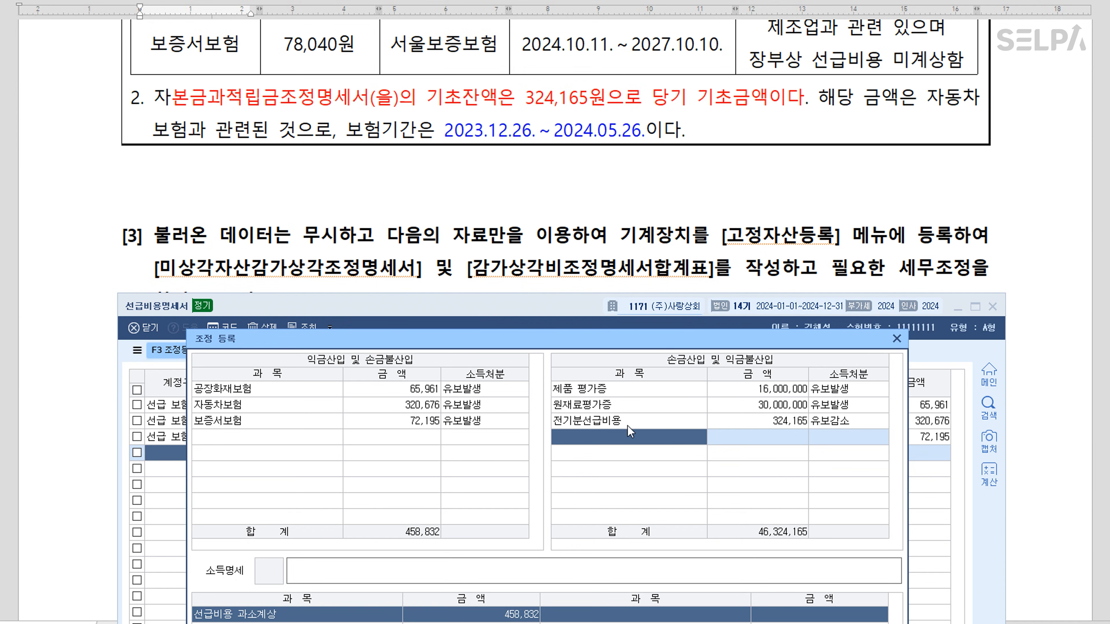
Review the three insurance 유보발생 rows, then close 선급비용명세서 and save it with 예(Y)
{"action": "left_click", "coordinate": [282, 396]}
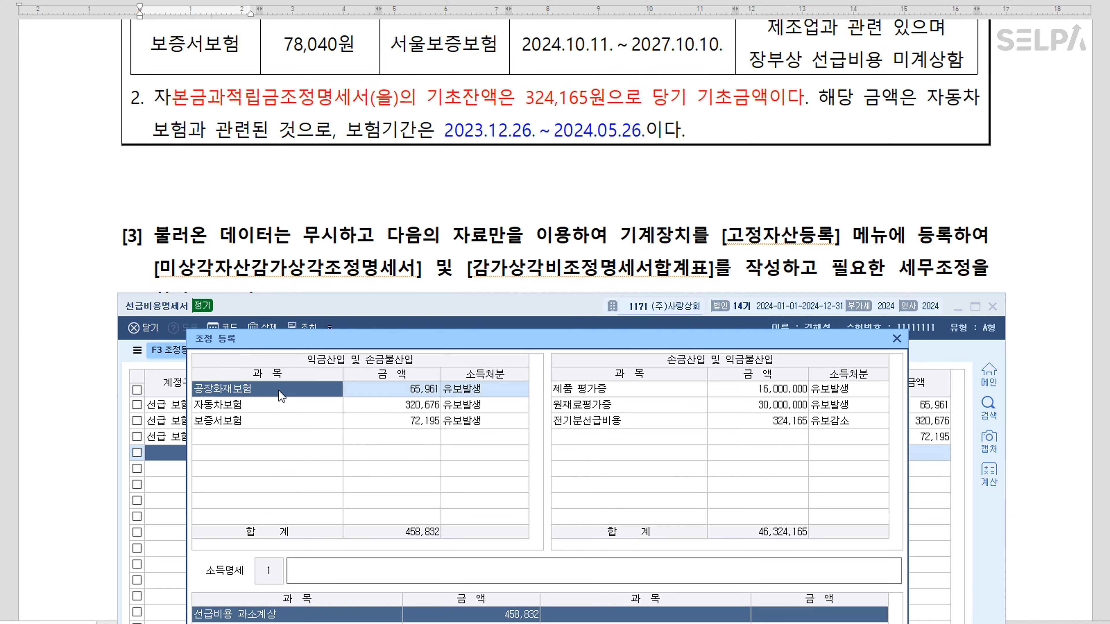
{"action": "double_click", "coordinate": [279, 392]}
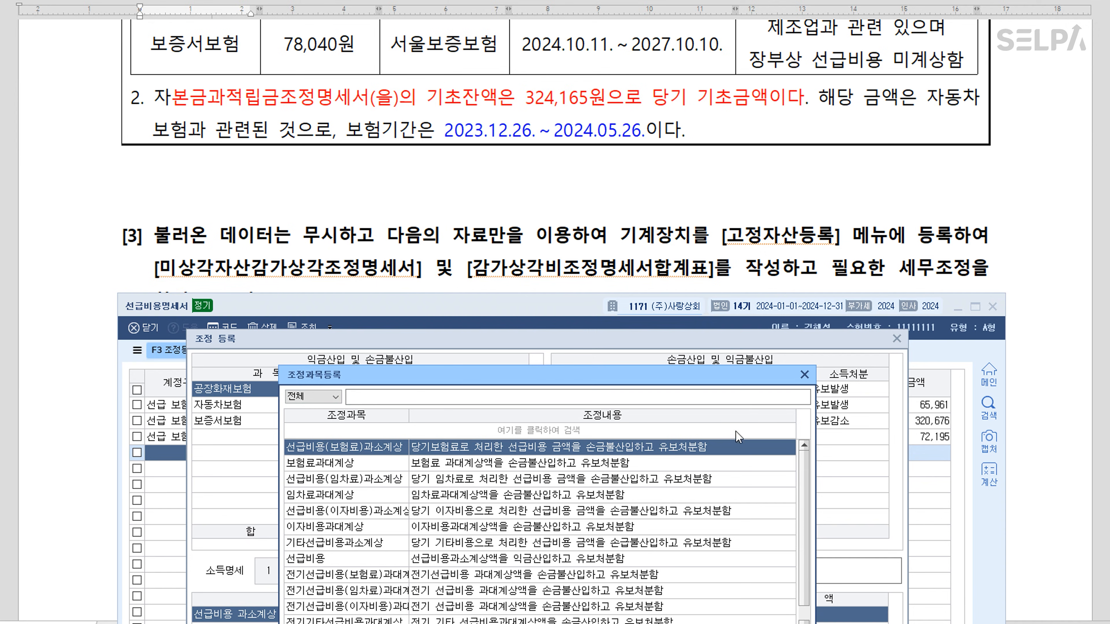
{"action": "left_click", "coordinate": [804, 374]}
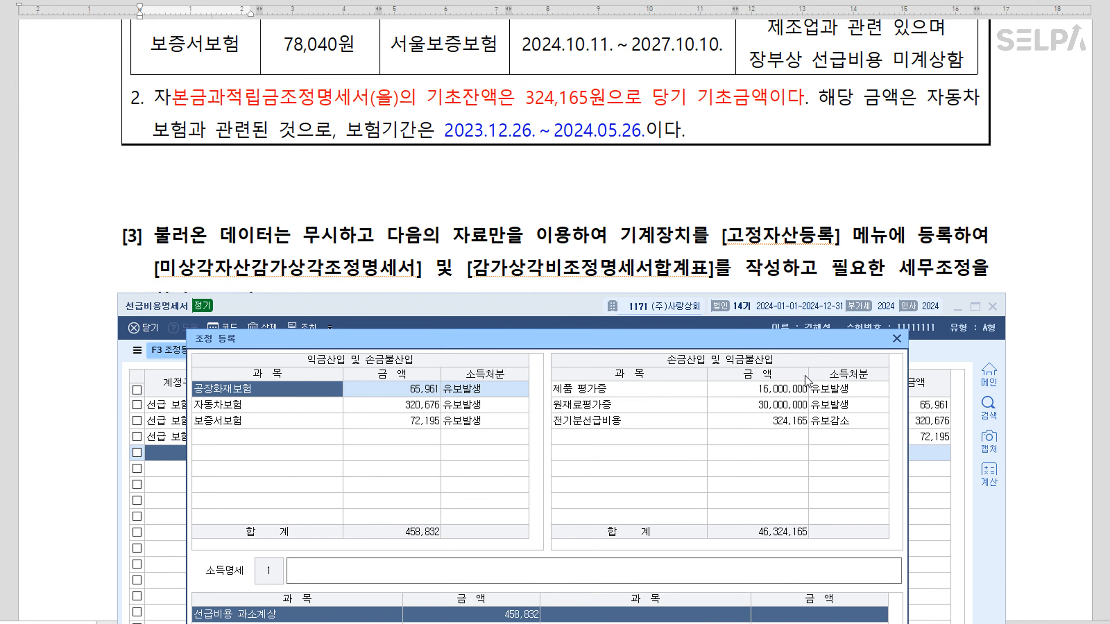
{"action": "left_click", "coordinate": [252, 407]}
{"action": "left_click", "coordinate": [251, 422]}
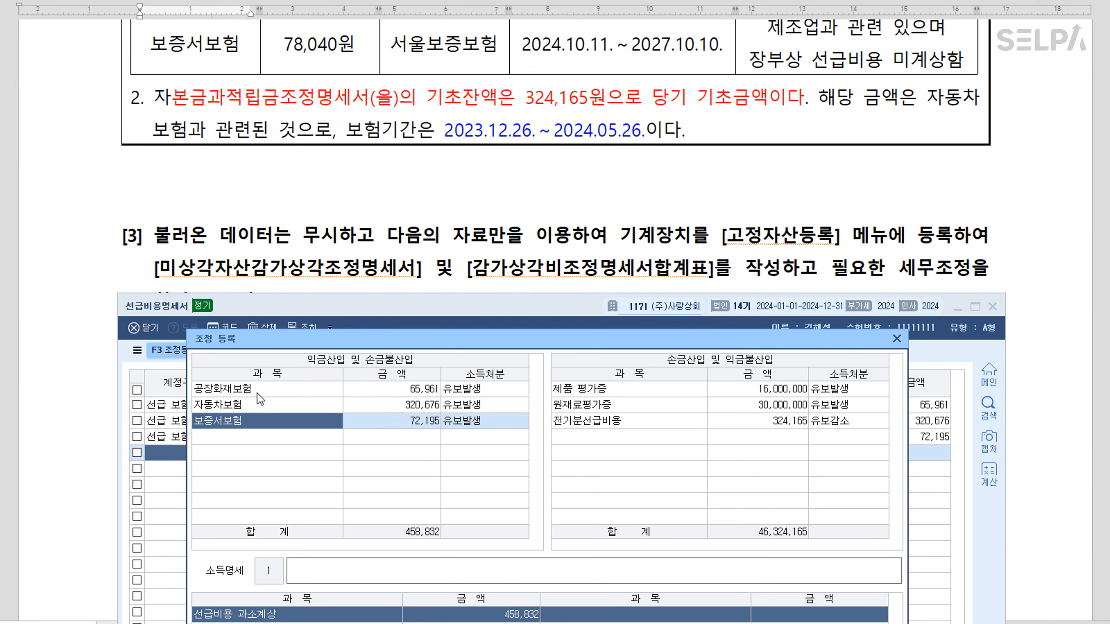
{"action": "left_click", "coordinate": [900, 339]}
{"action": "left_click", "coordinate": [992, 307]}
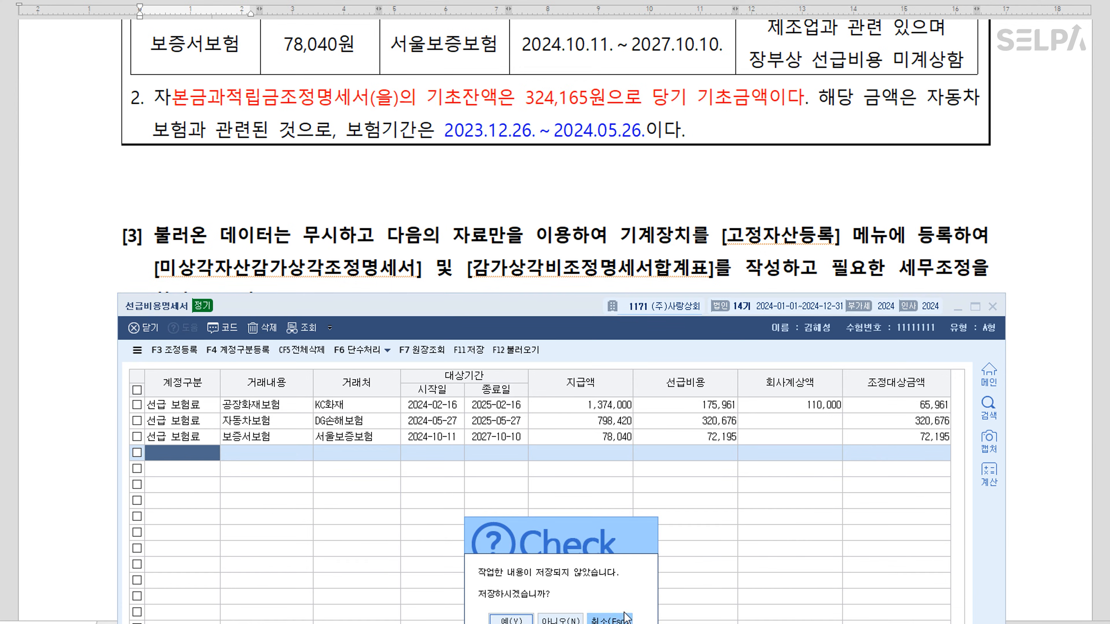
{"action": "left_click", "coordinate": [510, 619]}
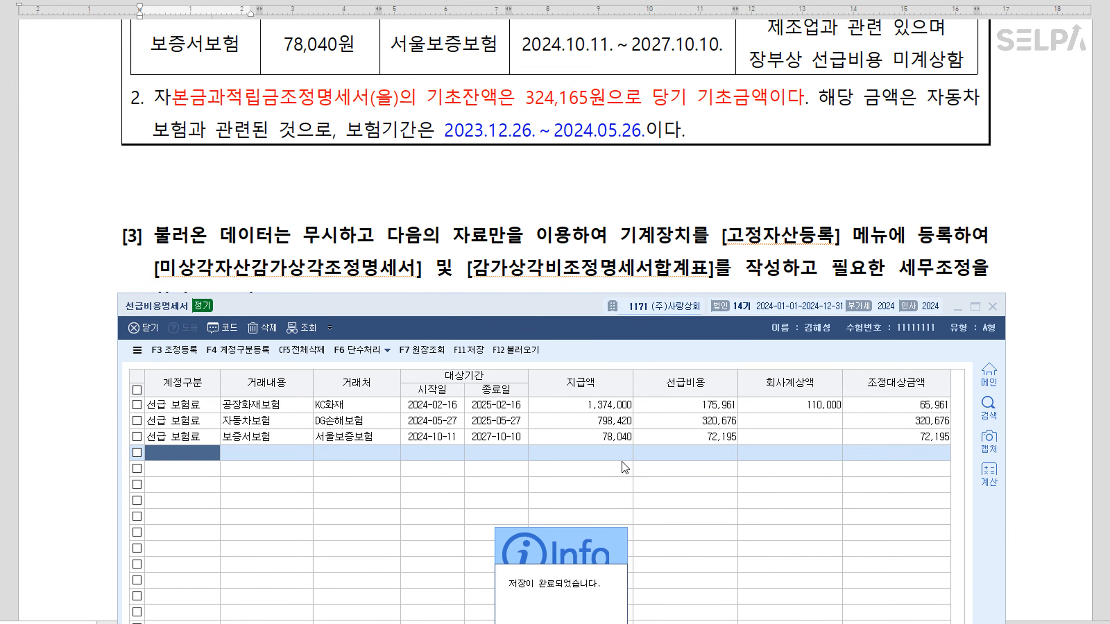
In question [3], colour 기계장치를 [고정자산등록] red in the heading
{"action": "left_click", "coordinate": [481, 194]}
{"action": "scroll", "coordinate": [481, 195], "scroll_direction": "down", "scroll_amount": 15}
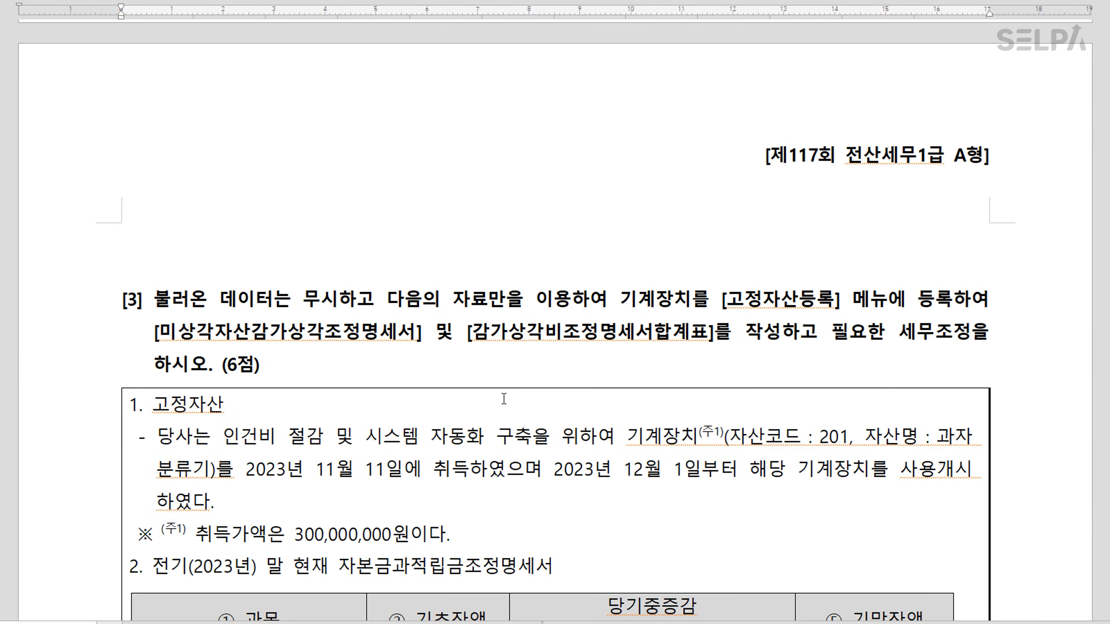
{"action": "scroll", "coordinate": [528, 383], "scroll_direction": "down", "scroll_amount": 10}
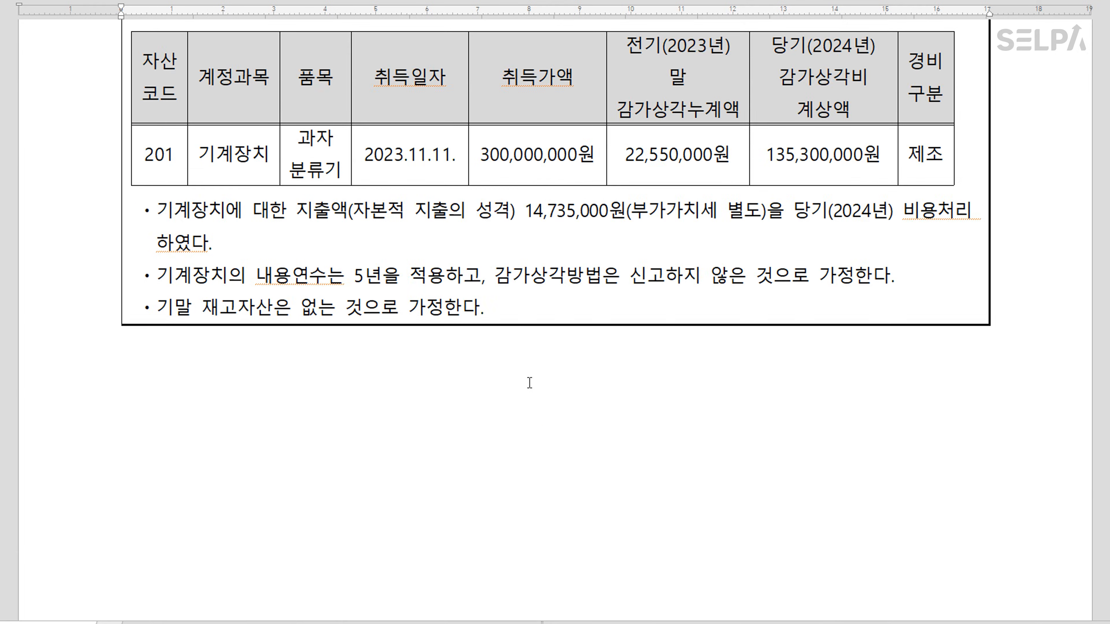
{"action": "scroll", "coordinate": [527, 380], "scroll_direction": "up", "scroll_amount": 12}
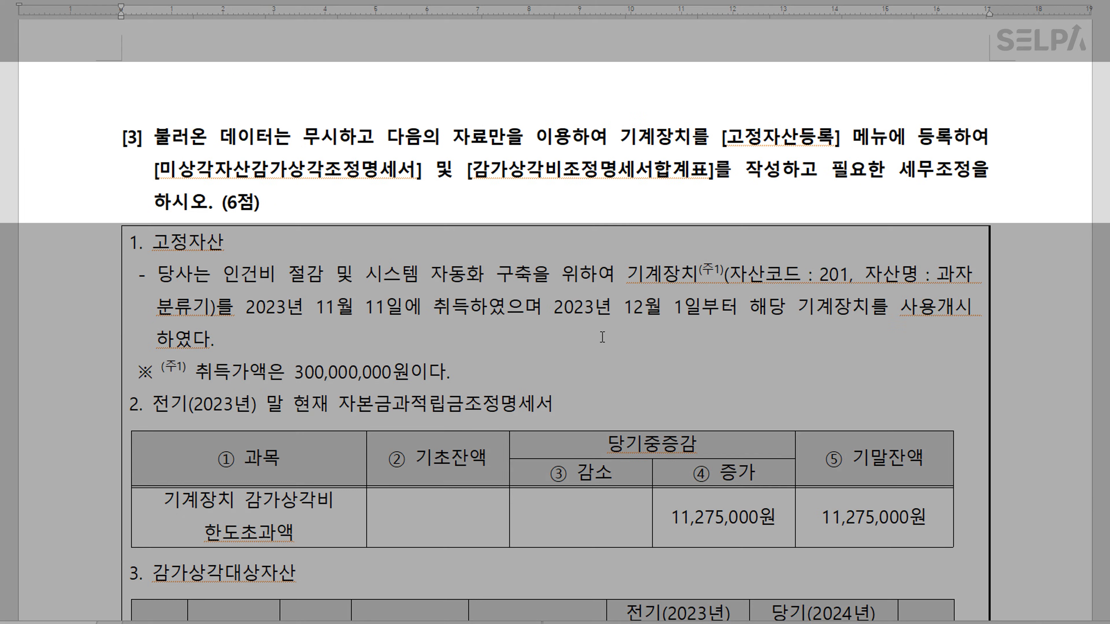
{"action": "left_click_drag", "start_coordinate": [621, 137], "coordinate": [828, 135]}
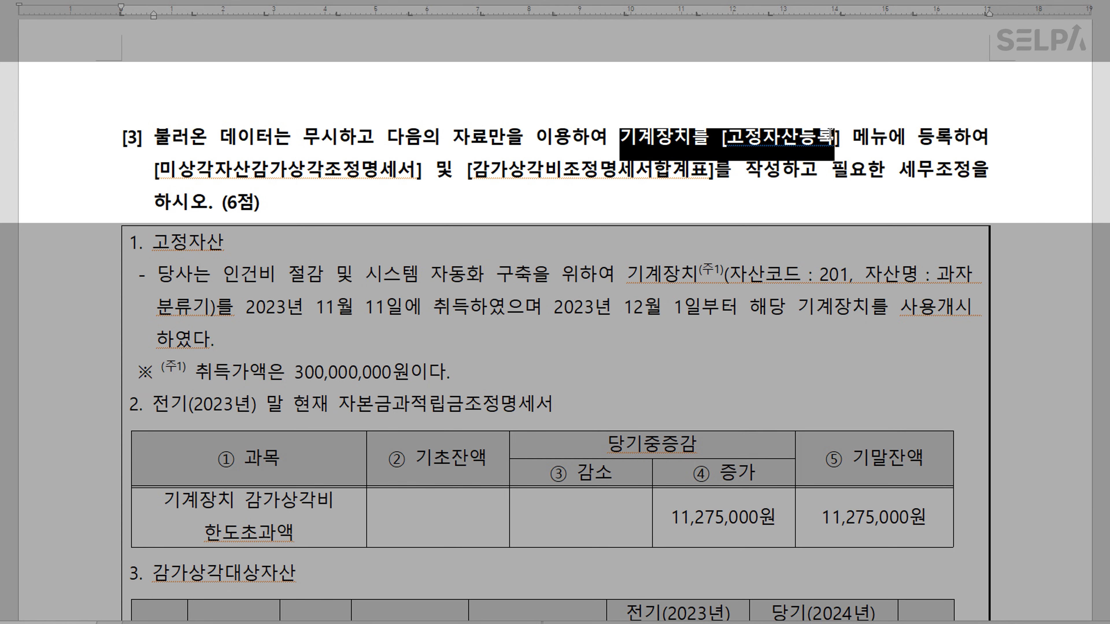
{"action": "left_click", "coordinate": [545, 59]}
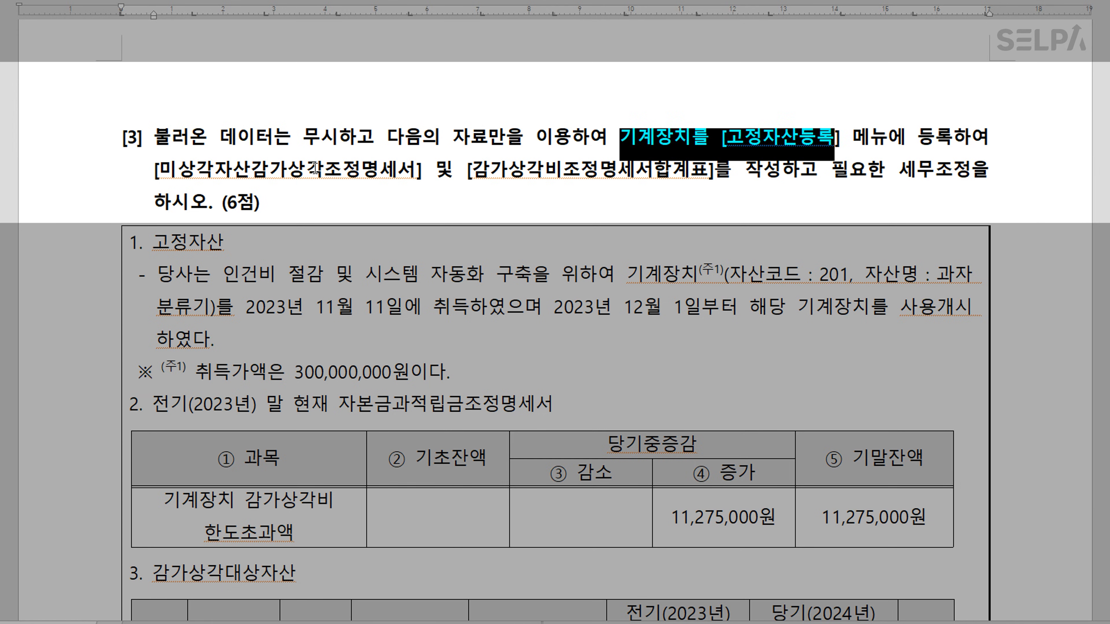
Colour 미상각자산감가상각조정명세서 and 감가상각비조정명세서합계표 red with F4
{"action": "left_click_drag", "start_coordinate": [159, 170], "coordinate": [413, 171]}
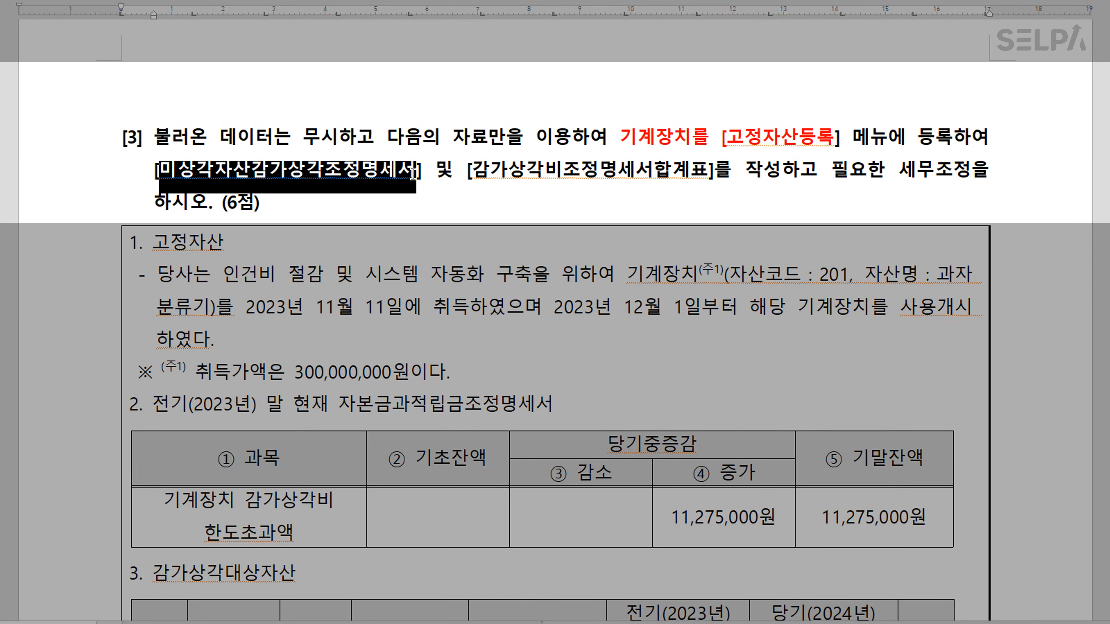
{"action": "key", "text": "F4"}
{"action": "left_click_drag", "start_coordinate": [471, 171], "coordinate": [711, 188]}
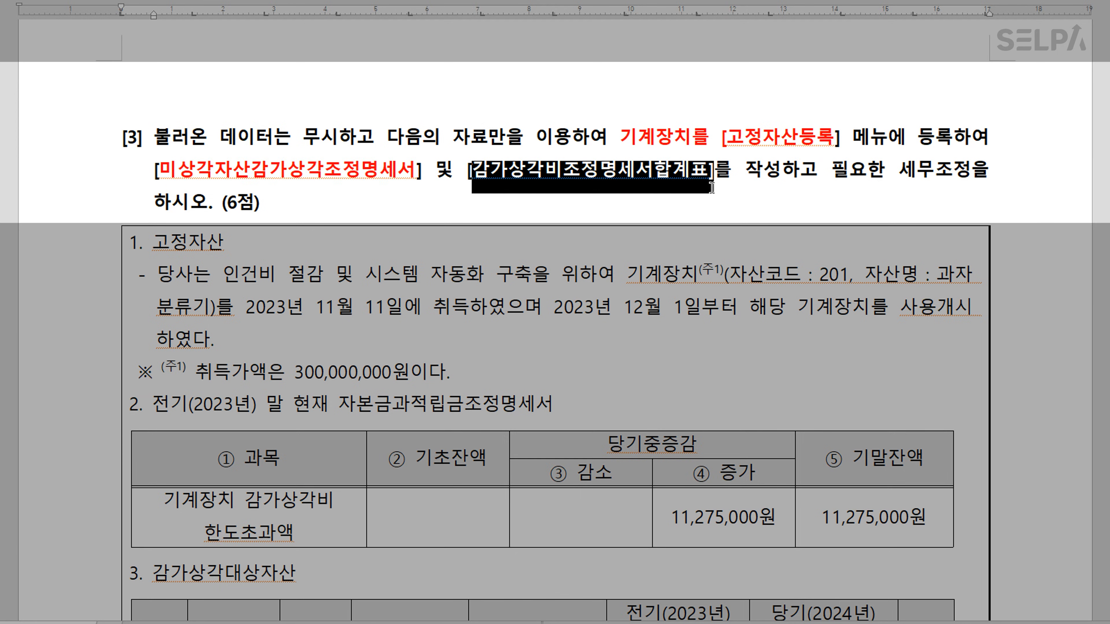
{"action": "key", "text": "F4"}
{"action": "left_click", "coordinate": [731, 199]}
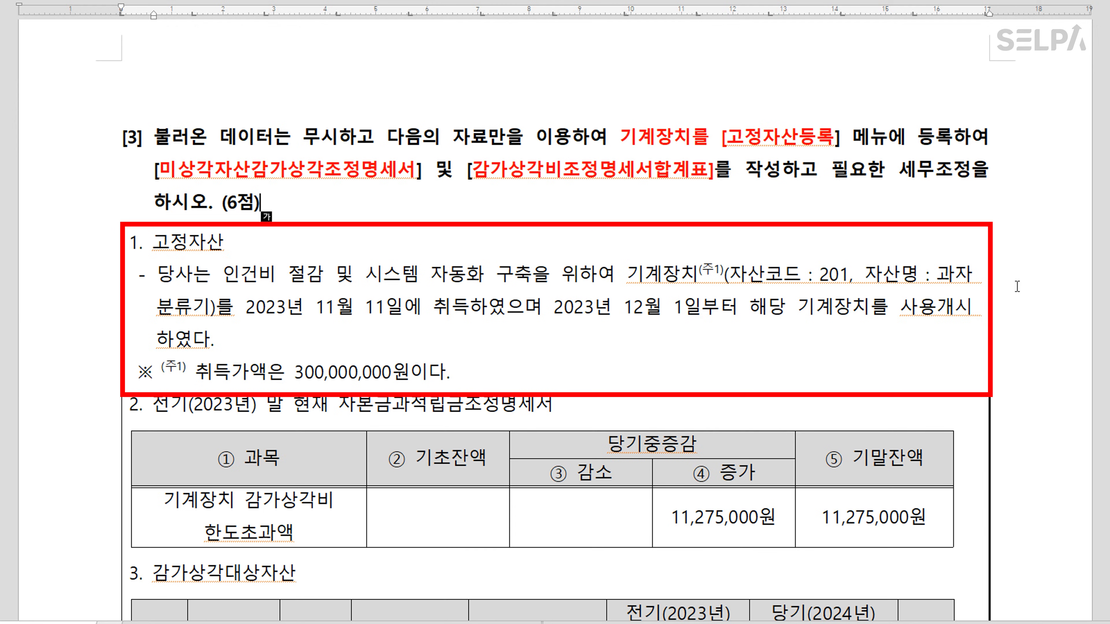
Colour the asset name and acquisition date 2023년 11월 11일 blue
{"action": "left_click_drag", "start_coordinate": [627, 273], "coordinate": [214, 320]}
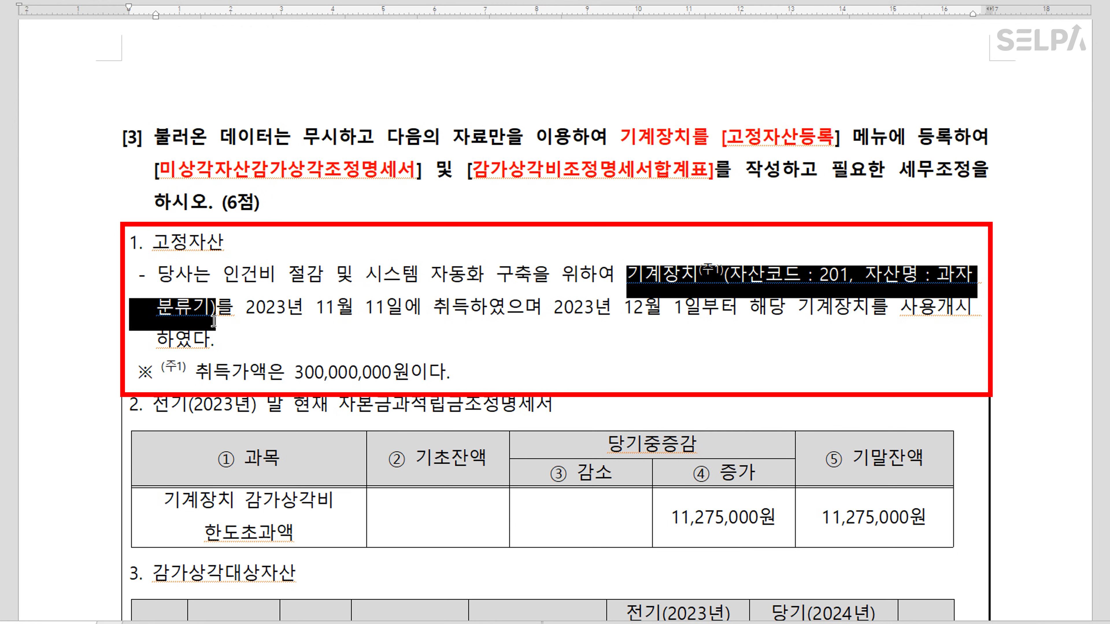
{"action": "key", "text": "ctrl+m"}
{"action": "key", "text": "b"}
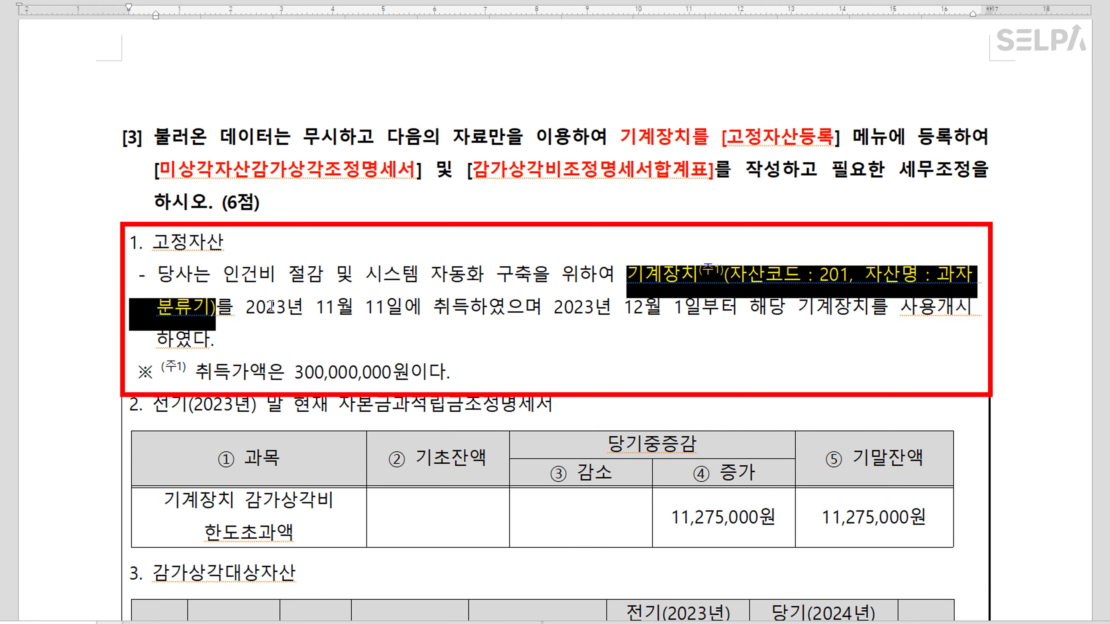
{"action": "left_click_drag", "start_coordinate": [244, 307], "coordinate": [401, 311]}
{"action": "key", "text": "ctrl+m"}
{"action": "key", "text": "b"}
{"action": "left_click", "coordinate": [573, 310]}
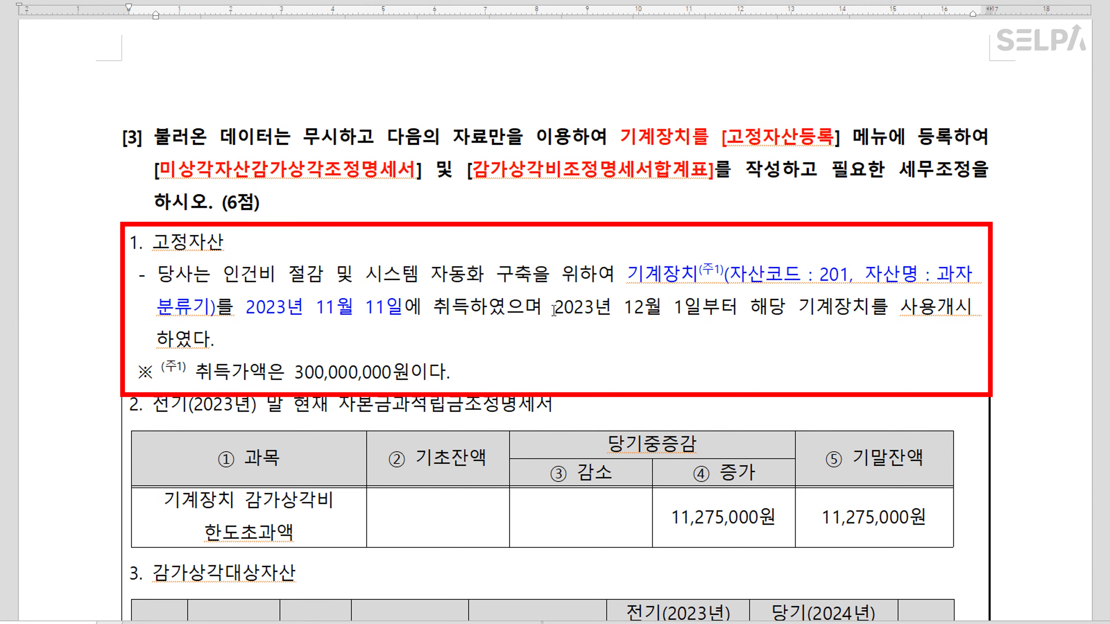
Colour the start-of-use date 2023년 12월 1일 and 취득가액은 300,000,000원 red
{"action": "left_click_drag", "start_coordinate": [553, 311], "coordinate": [700, 311]}
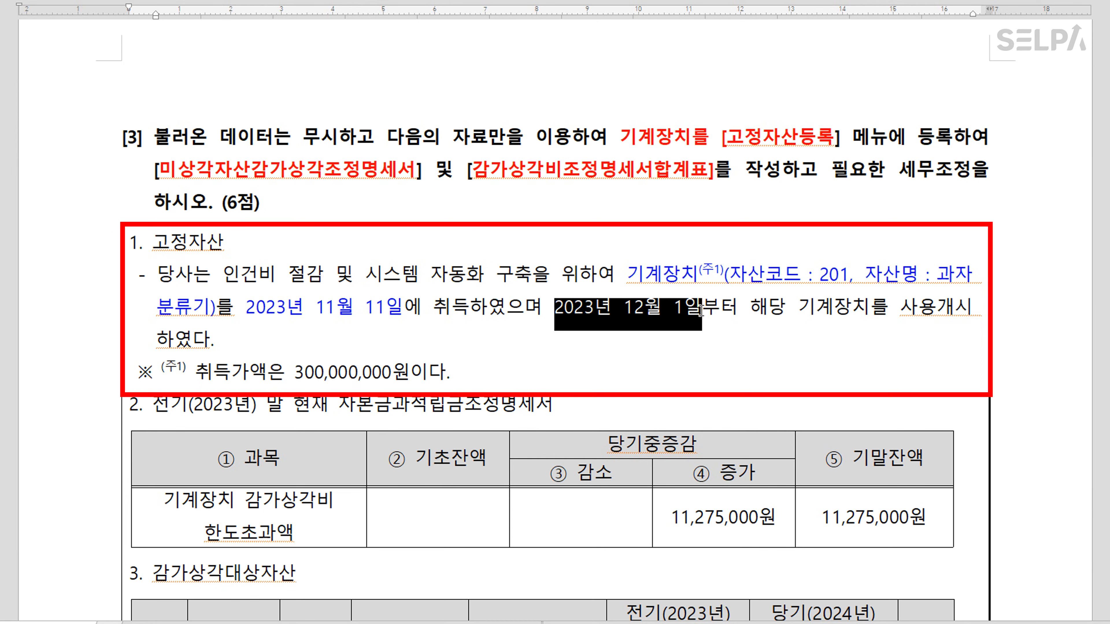
{"action": "key", "text": "ctrl+m"}
{"action": "key", "text": "r"}
{"action": "left_click", "coordinate": [684, 341]}
{"action": "left_click_drag", "start_coordinate": [196, 374], "coordinate": [416, 372]}
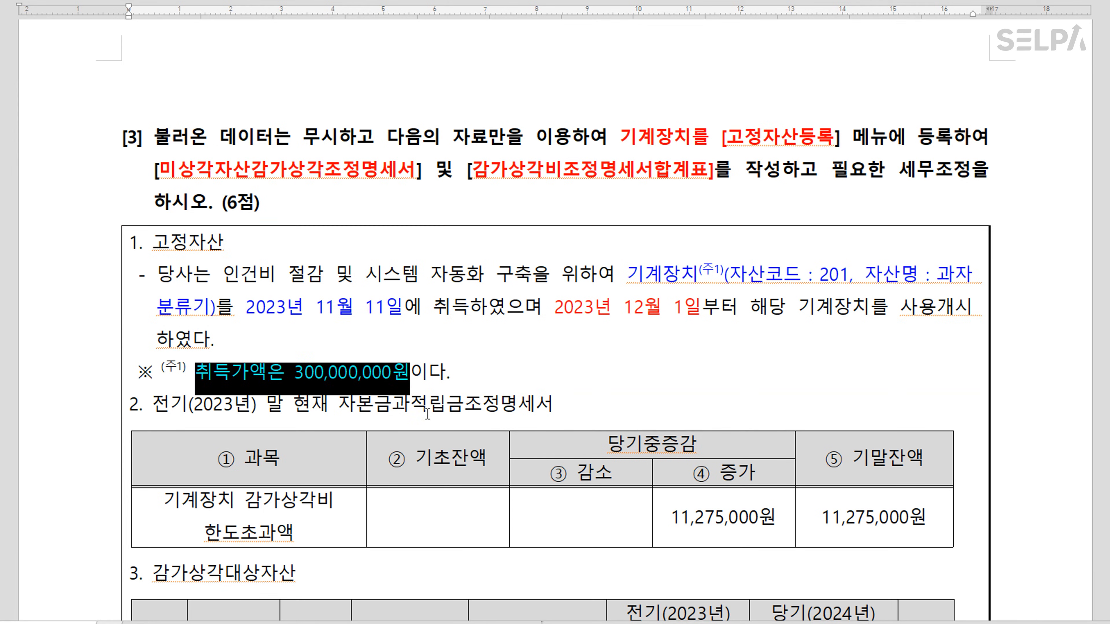
{"action": "key", "text": "ctrl+m"}
{"action": "key", "text": "r"}
{"action": "scroll", "coordinate": [264, 407], "scroll_direction": "down", "scroll_amount": 1}
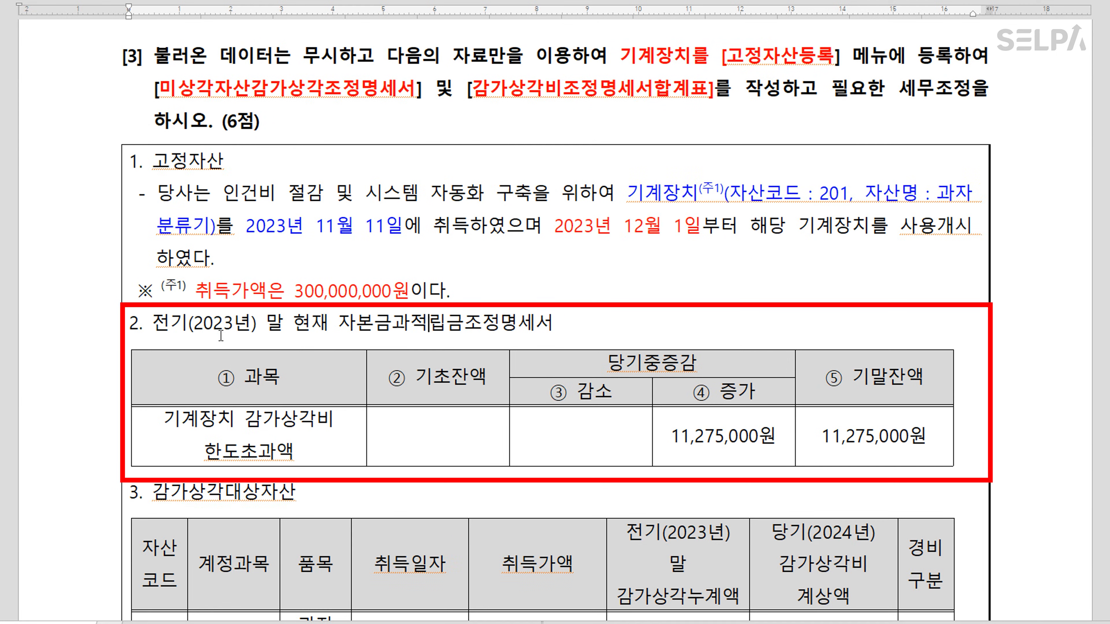
Colour the section 2 heading blue and the ⑤ 기말잔액 cells blue bold
{"action": "left_click_drag", "start_coordinate": [161, 325], "coordinate": [550, 335]}
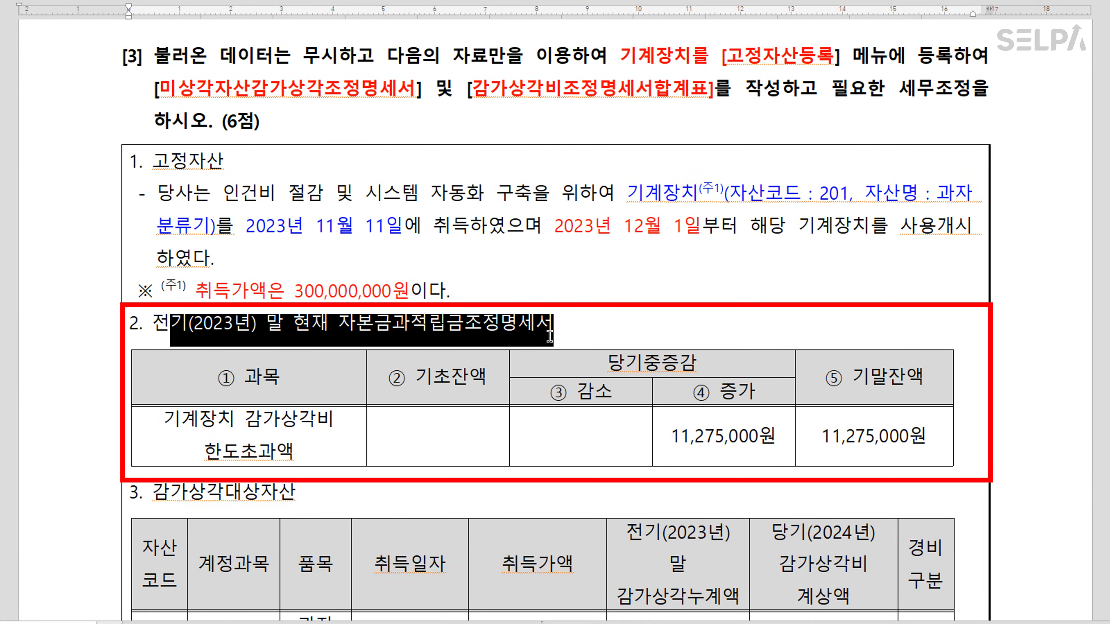
{"action": "key", "text": "ctrl+m"}
{"action": "key", "text": "b"}
{"action": "left_click_drag", "start_coordinate": [876, 385], "coordinate": [874, 435]}
{"action": "key", "text": "ctrl+m"}
{"action": "key", "text": "b"}
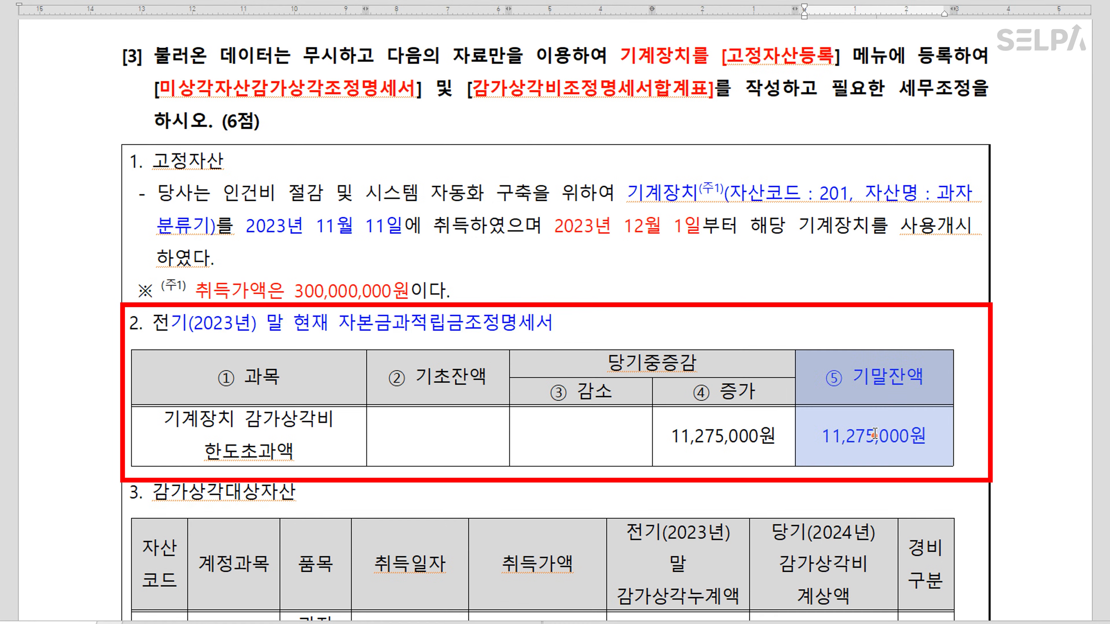
{"action": "key", "text": "ctrl+b"}
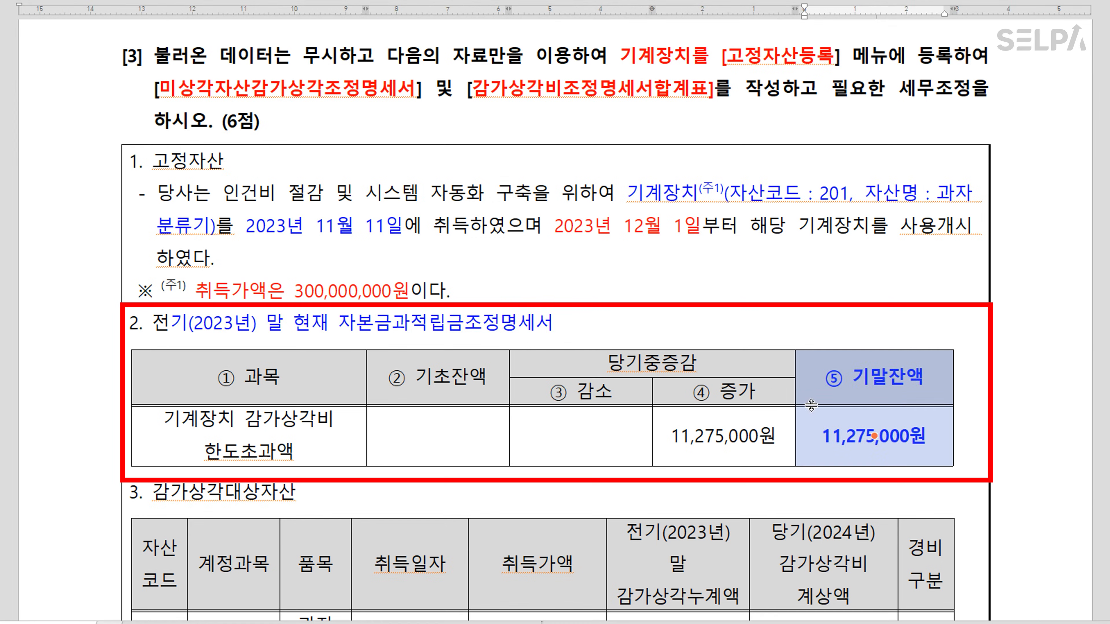
{"action": "left_click", "coordinate": [863, 333]}
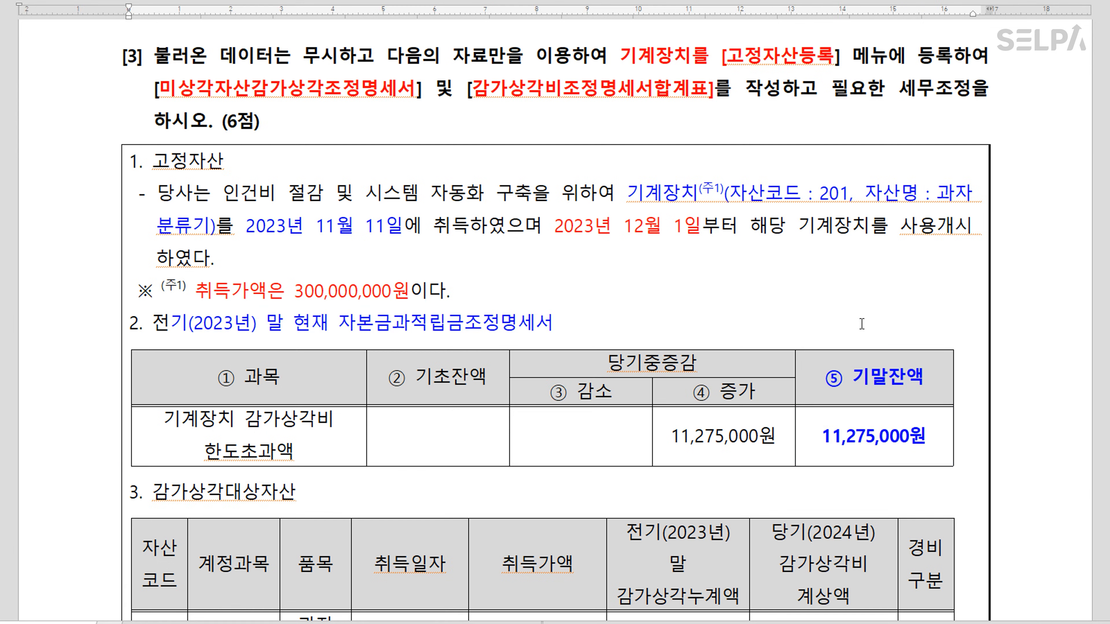
{"action": "scroll", "coordinate": [719, 486], "scroll_direction": "down", "scroll_amount": 3}
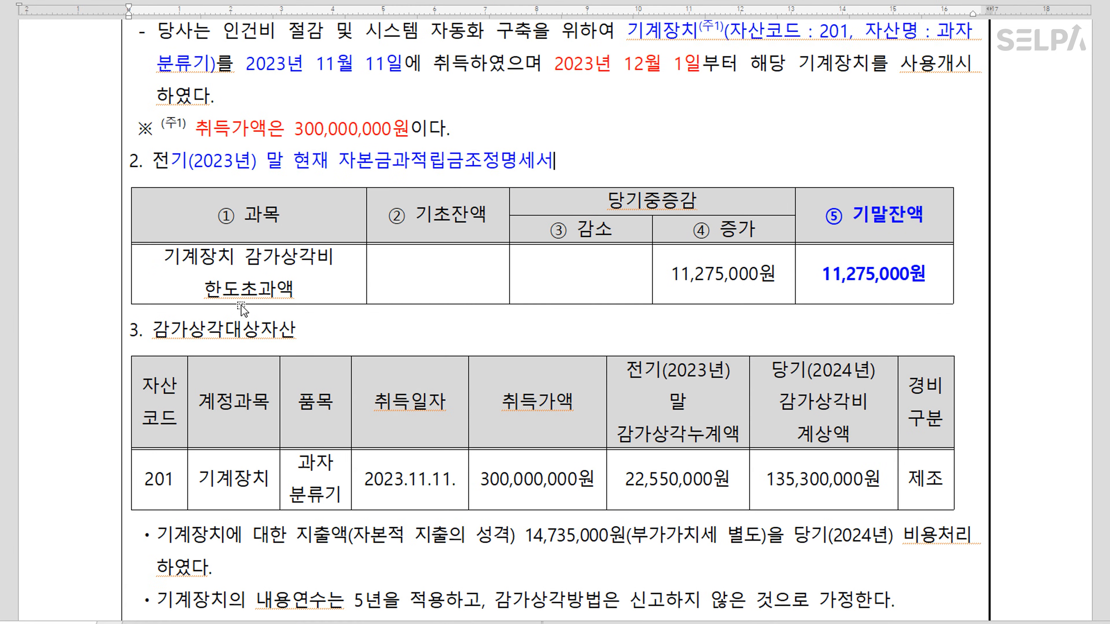
{"action": "left_click_drag", "start_coordinate": [171, 470], "coordinate": [925, 479]}
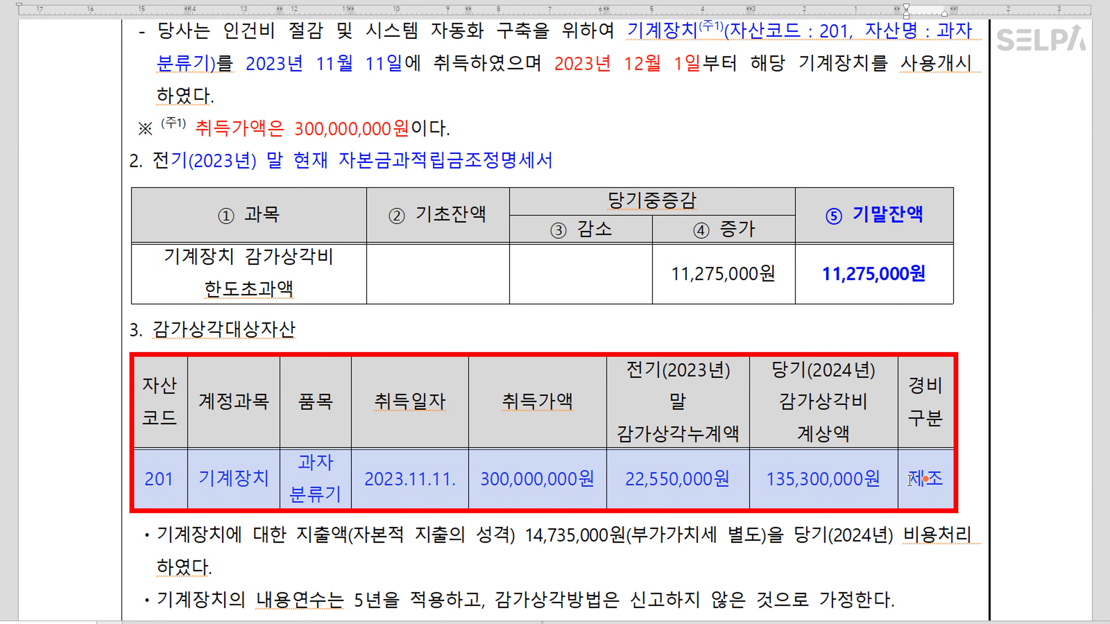
{"action": "scroll", "coordinate": [437, 478], "scroll_direction": "down", "scroll_amount": 2}
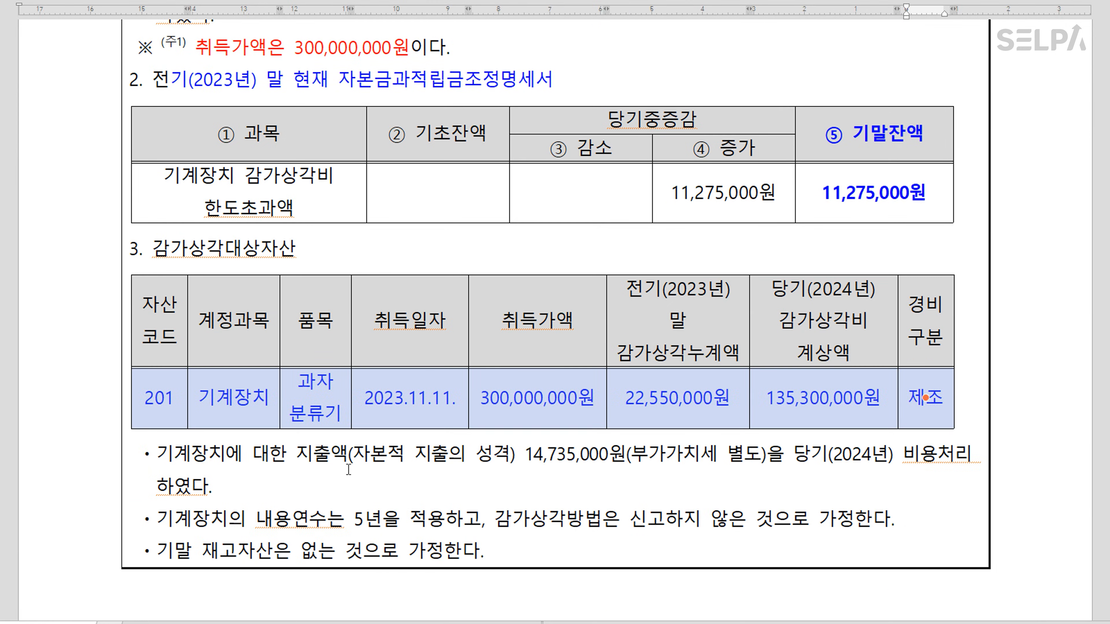
Make 자본적 지출의 성격 red bold and append ' >> 즉시상각' after it
{"action": "left_click_drag", "start_coordinate": [358, 455], "coordinate": [503, 466]}
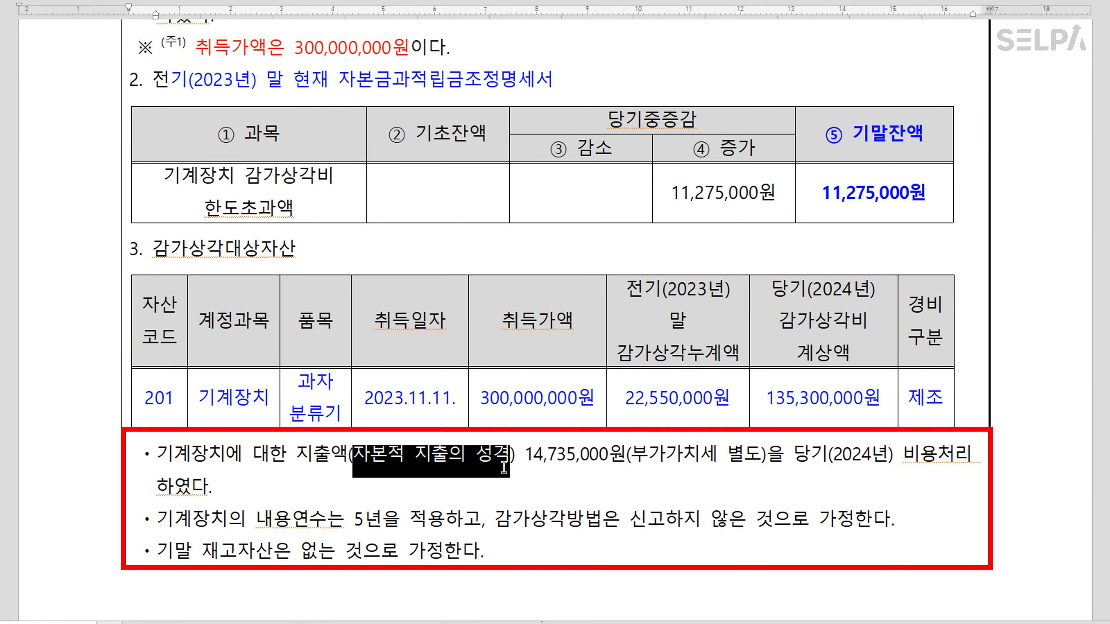
{"action": "key", "text": "ctrl+m"}
{"action": "key", "text": "r"}
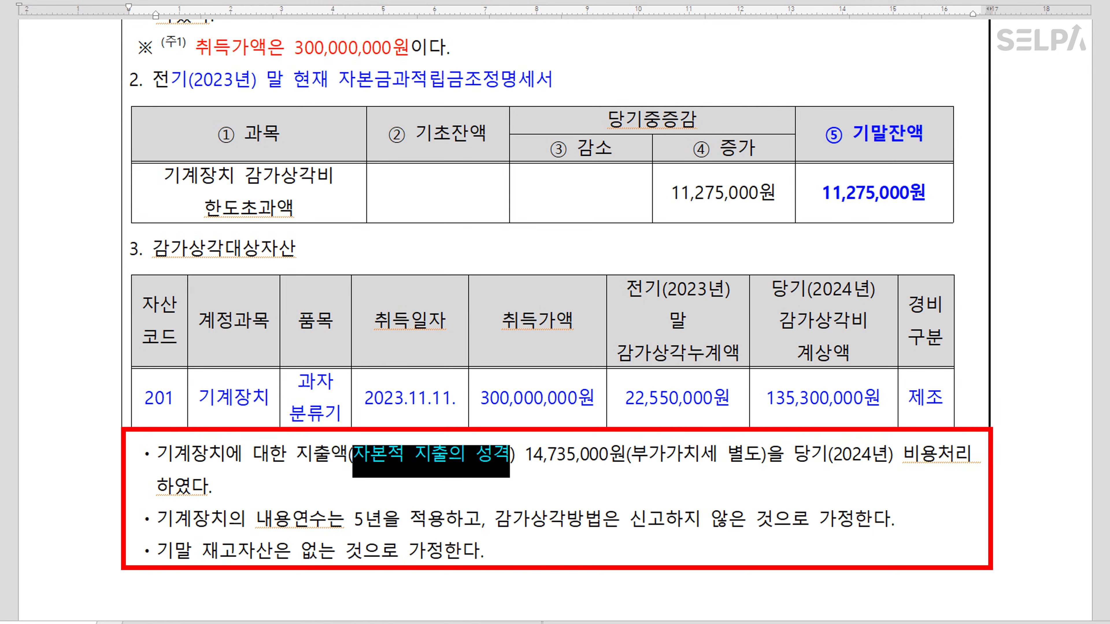
{"action": "key", "text": "ctrl+b"}
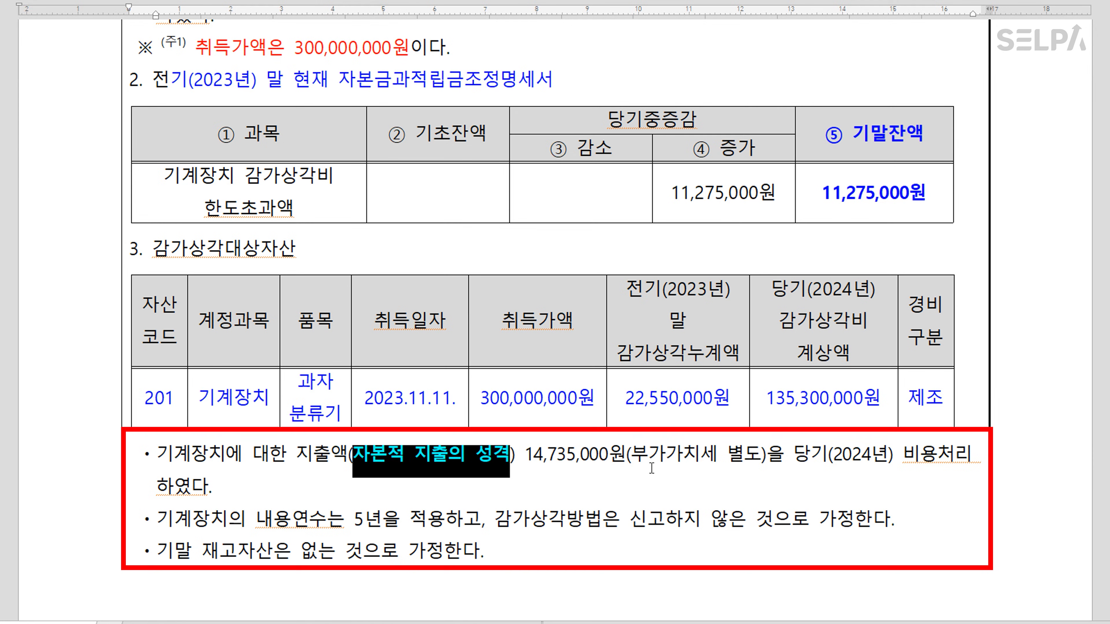
{"action": "left_click_drag", "start_coordinate": [904, 455], "coordinate": [932, 454]}
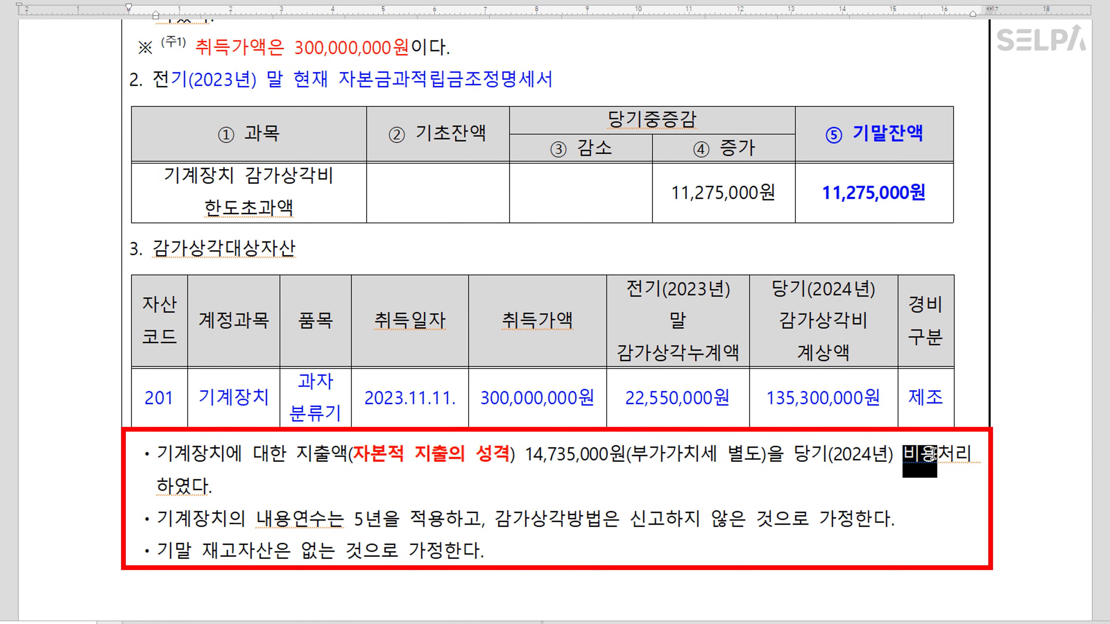
{"action": "left_click", "coordinate": [510, 455]}
{"action": "type", "text": ">> 즉시상각"}
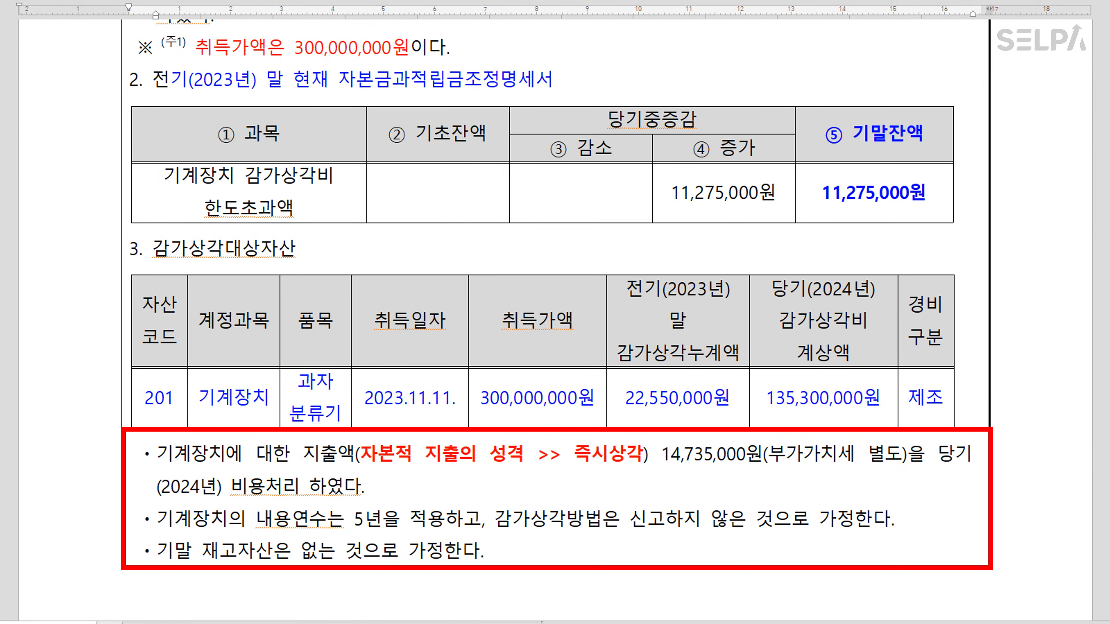
{"action": "key", "text": "ctrl"}
{"action": "scroll", "coordinate": [767, 485], "scroll_direction": "up", "scroll_amount": 2}
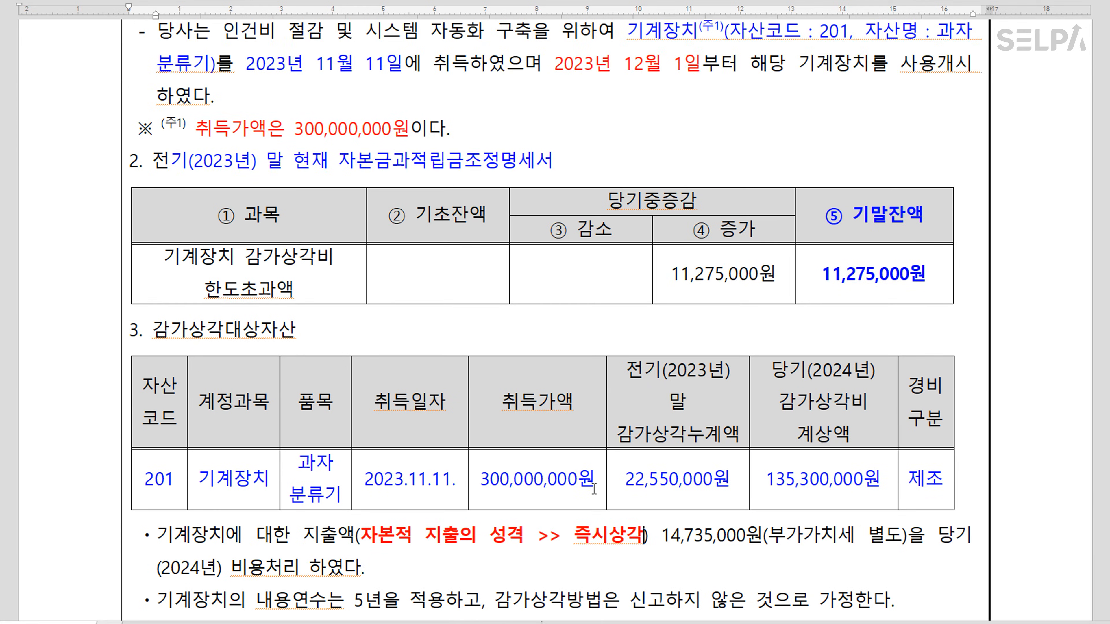
In 고정자산등록, register 0206 기계장치 asset 000201 과자분류기 acquired 2023-11-11
{"action": "key", "text": "alt+Tab"}
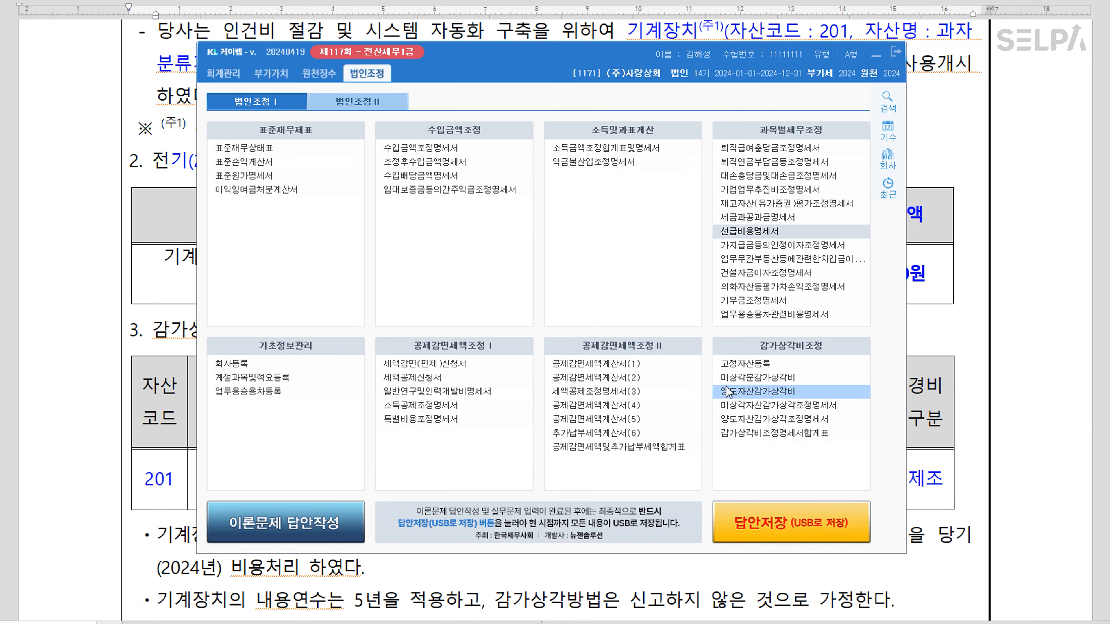
{"action": "left_click", "coordinate": [822, 365]}
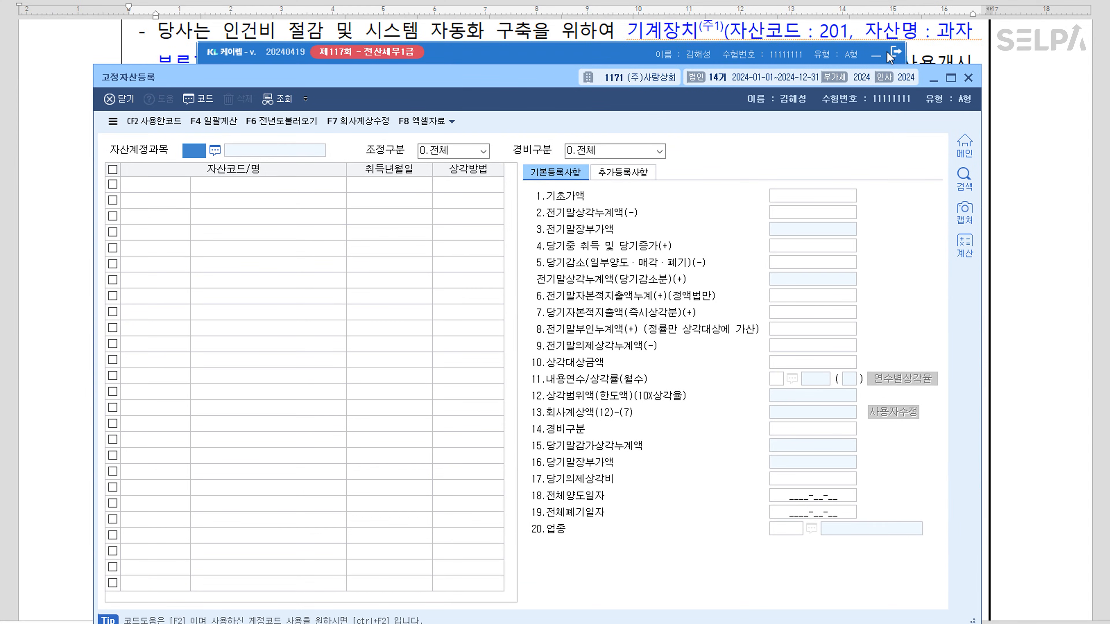
{"action": "left_click", "coordinate": [872, 56]}
{"action": "left_click_drag", "start_coordinate": [332, 79], "coordinate": [360, 181]}
{"action": "type", "text": "206"}
{"action": "key", "text": "Return"}
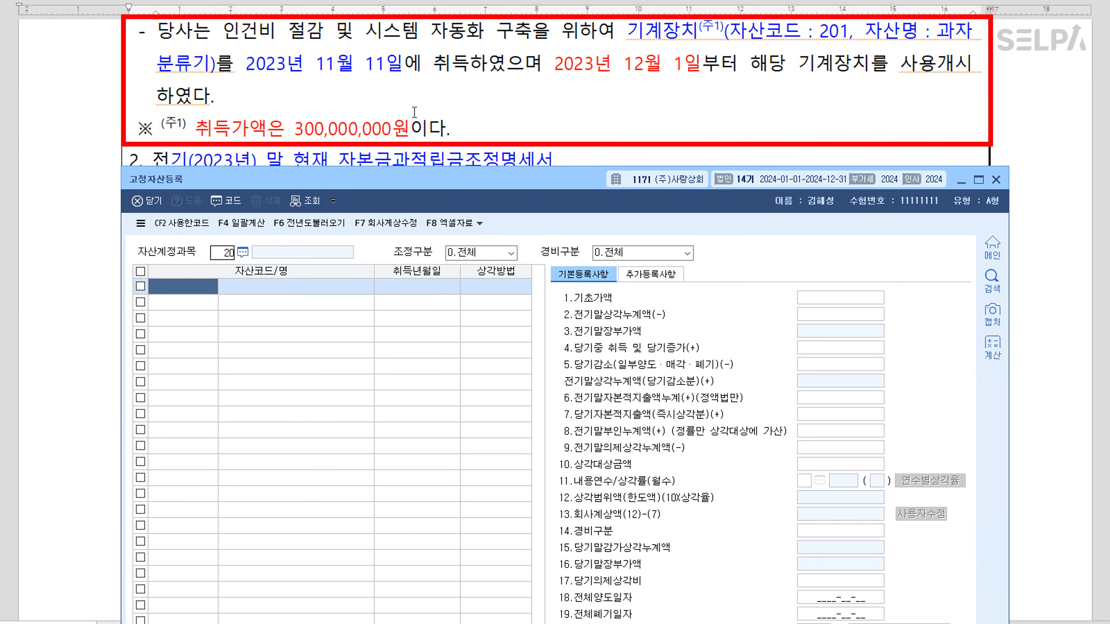
{"action": "type", "text": "201"}
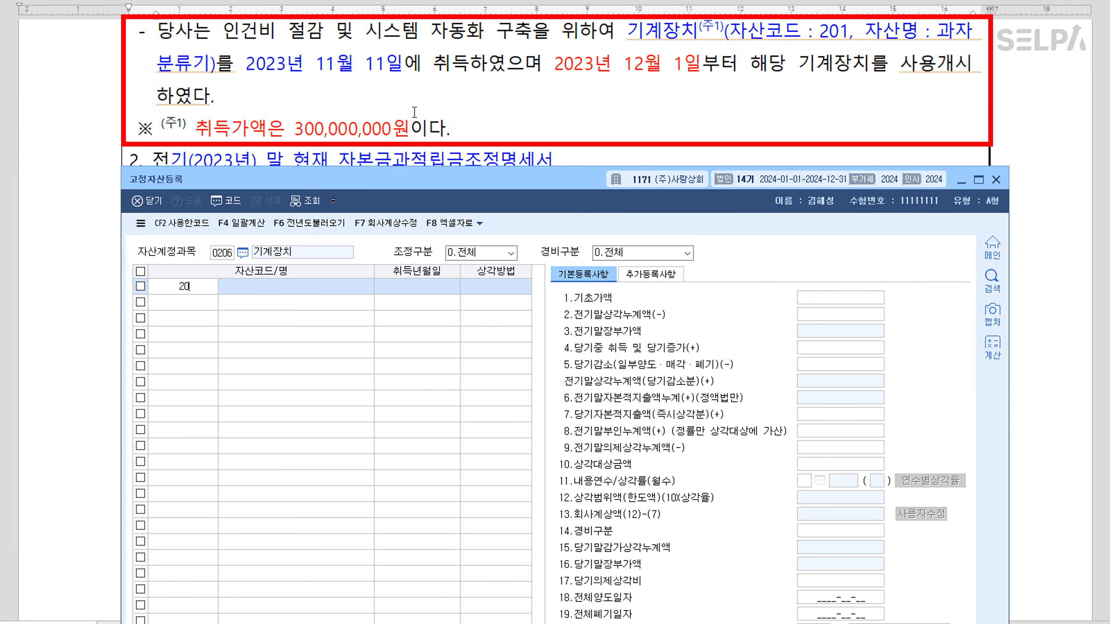
{"action": "key", "text": "Return"}
{"action": "type", "text": "과자분류"}
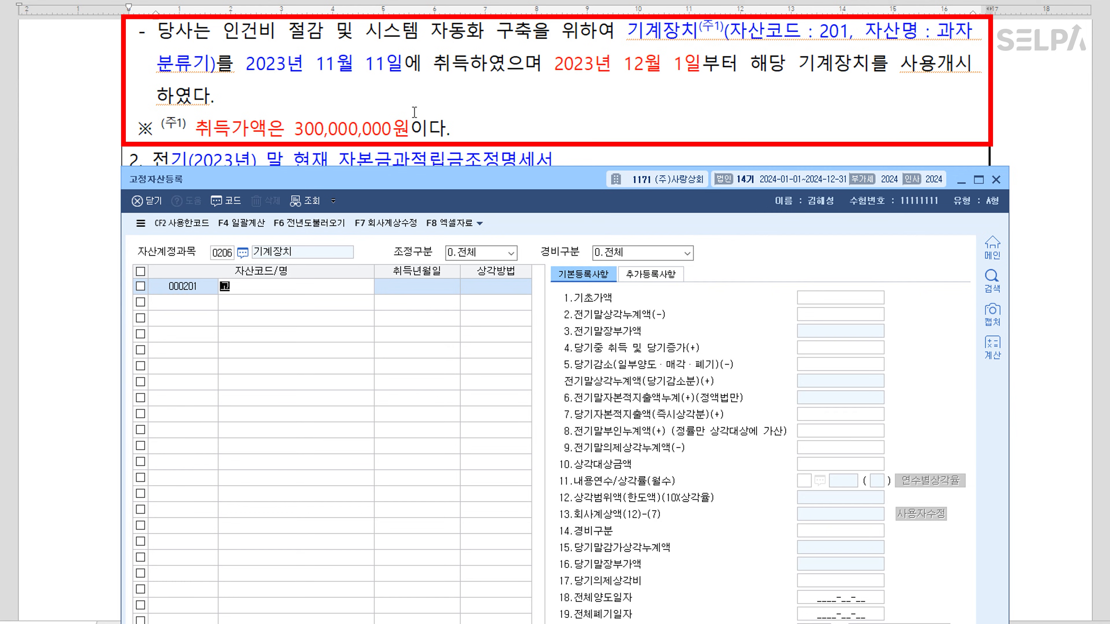
{"action": "type", "text": "기"}
{"action": "key", "text": "Return"}
{"action": "type", "text": "2"}
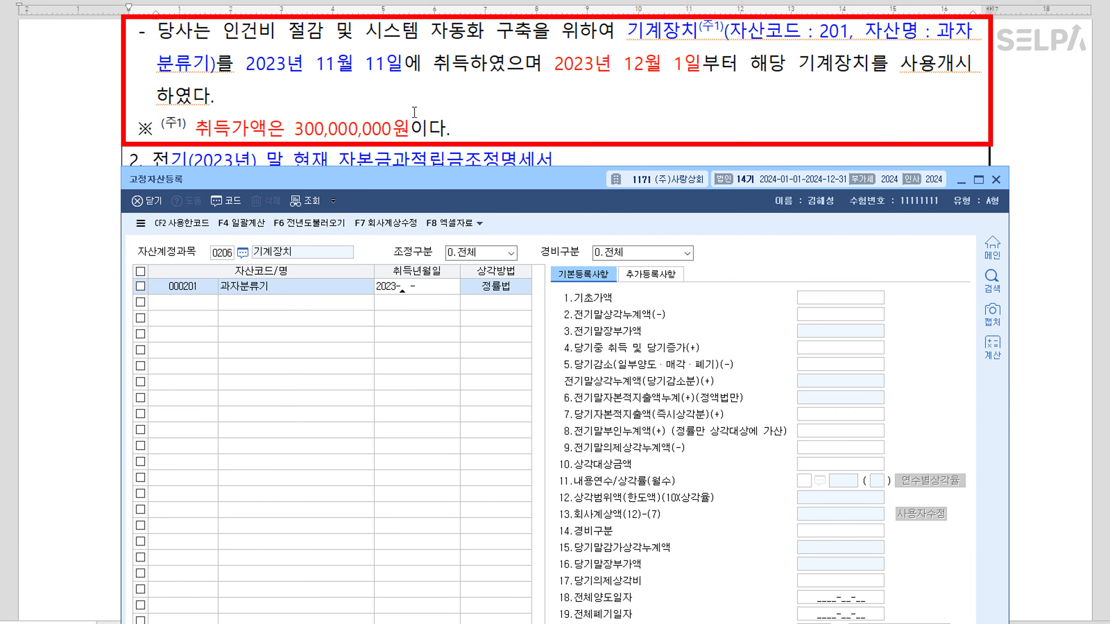
{"action": "type", "text": "023-11-11"}
{"action": "key", "text": "Return"}
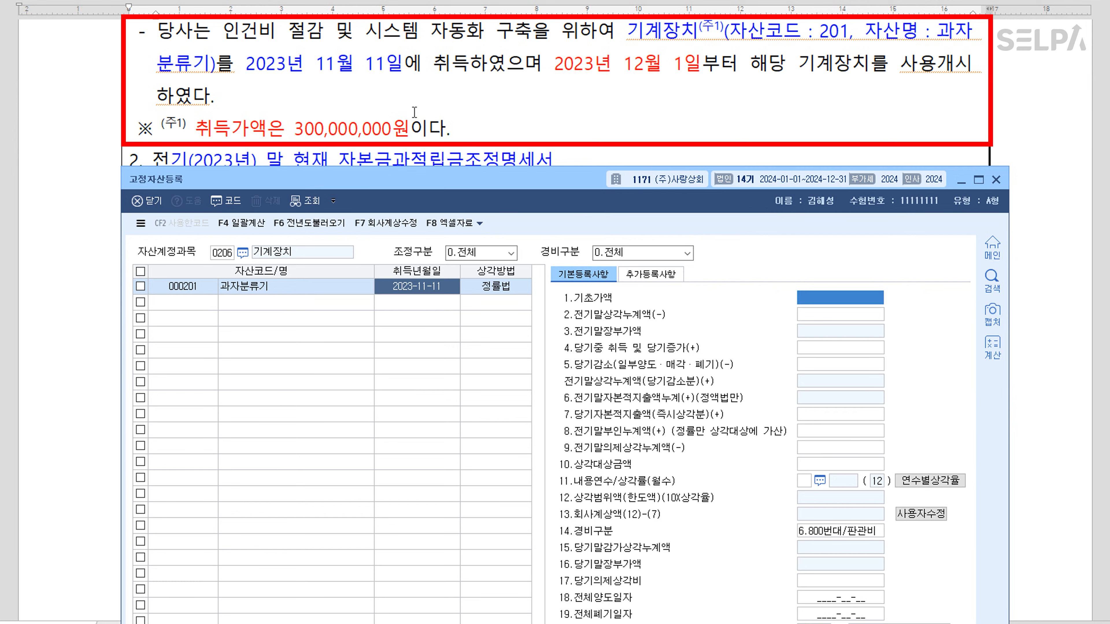
Enter base amount 300,000,000, prior accumulated depreciation 22,550,000 and capital expenditure 14,735,000
{"action": "type", "text": "300000000"}
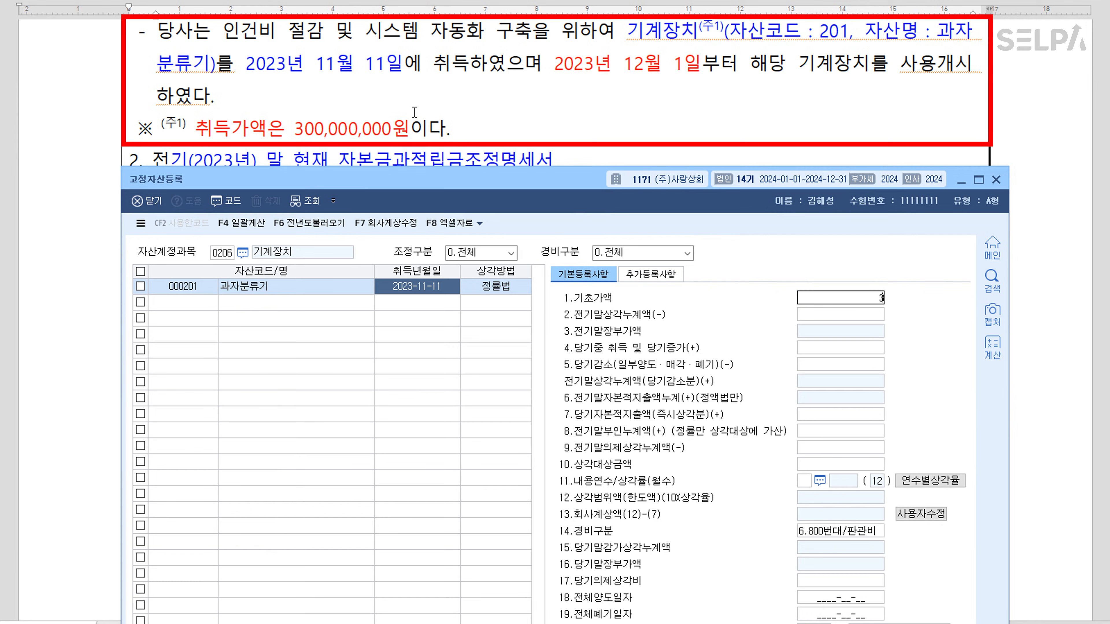
{"action": "key", "text": "Return"}
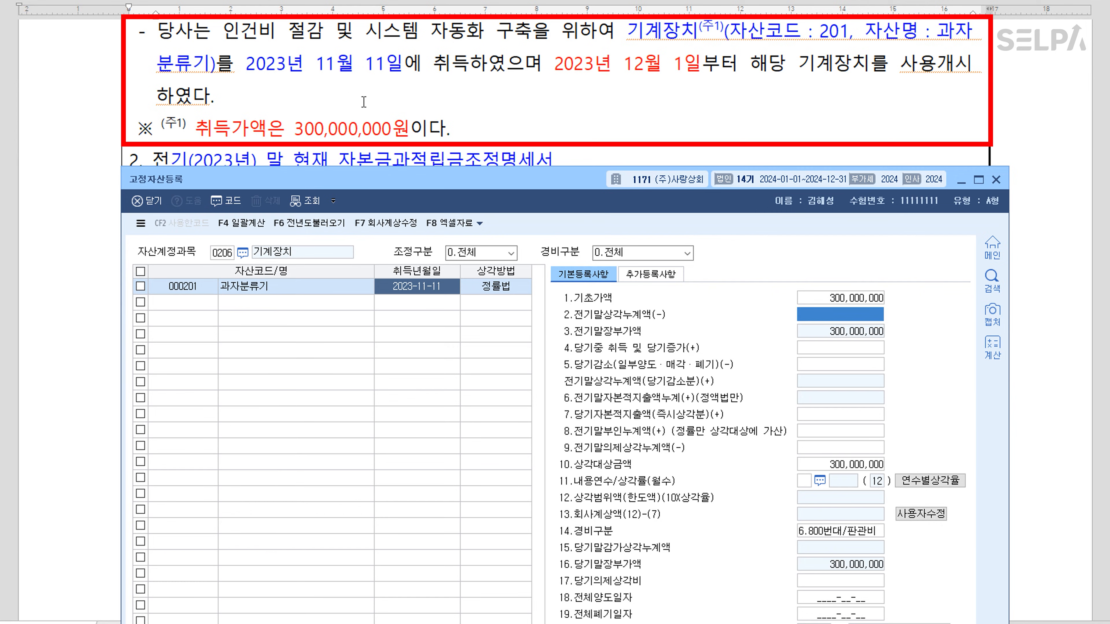
{"action": "scroll", "coordinate": [604, 164], "scroll_direction": "down", "scroll_amount": 10}
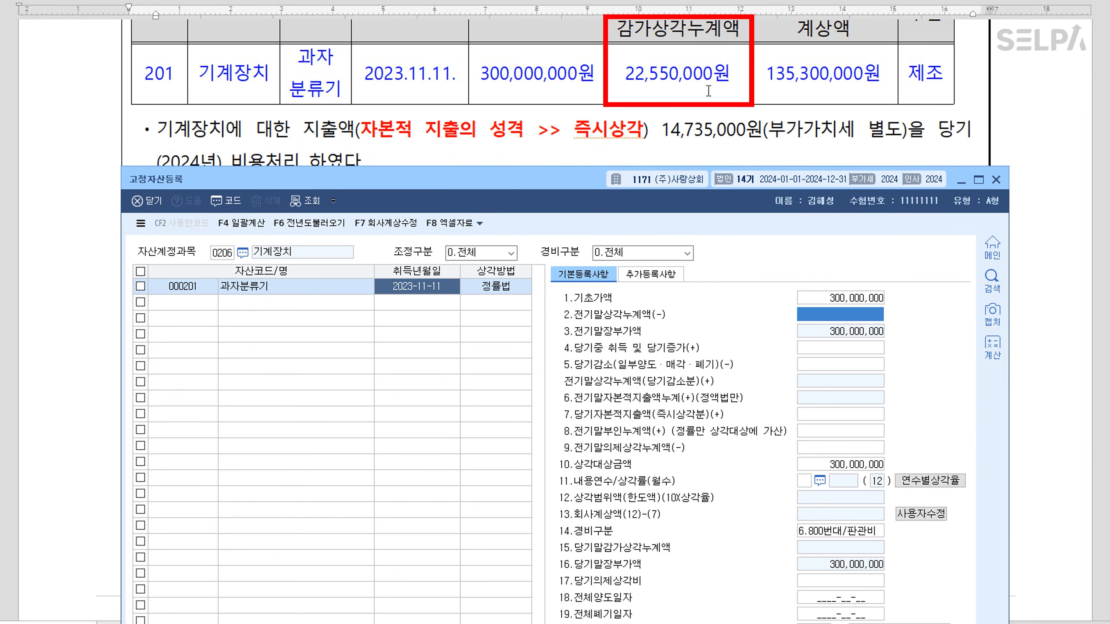
{"action": "type", "text": "2"}
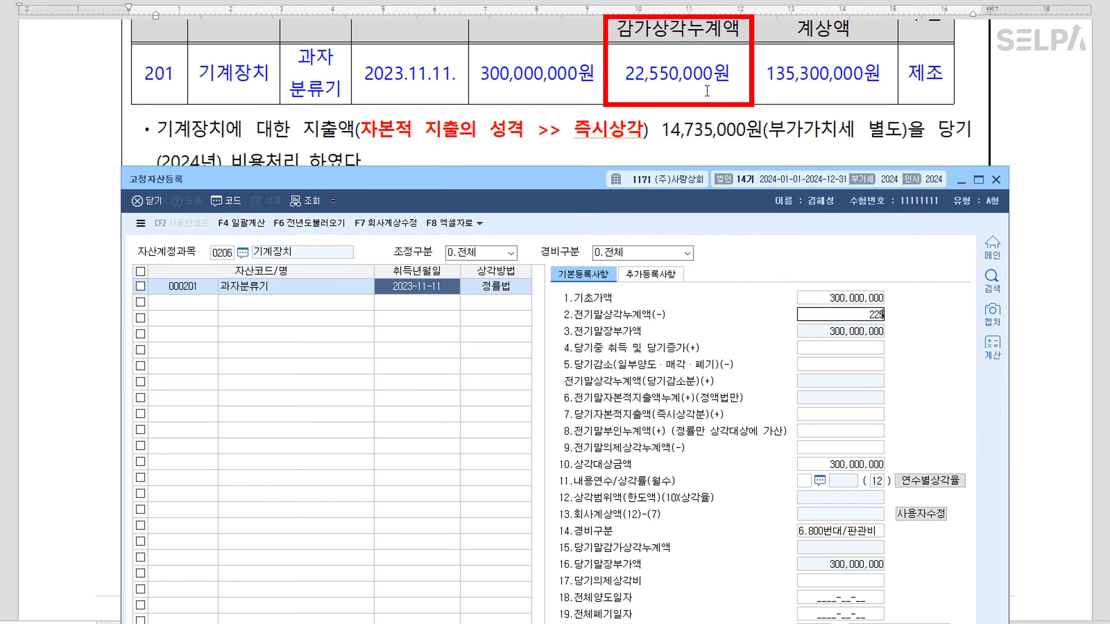
{"action": "type", "text": "2,550,000"}
{"action": "key", "text": "Return"}
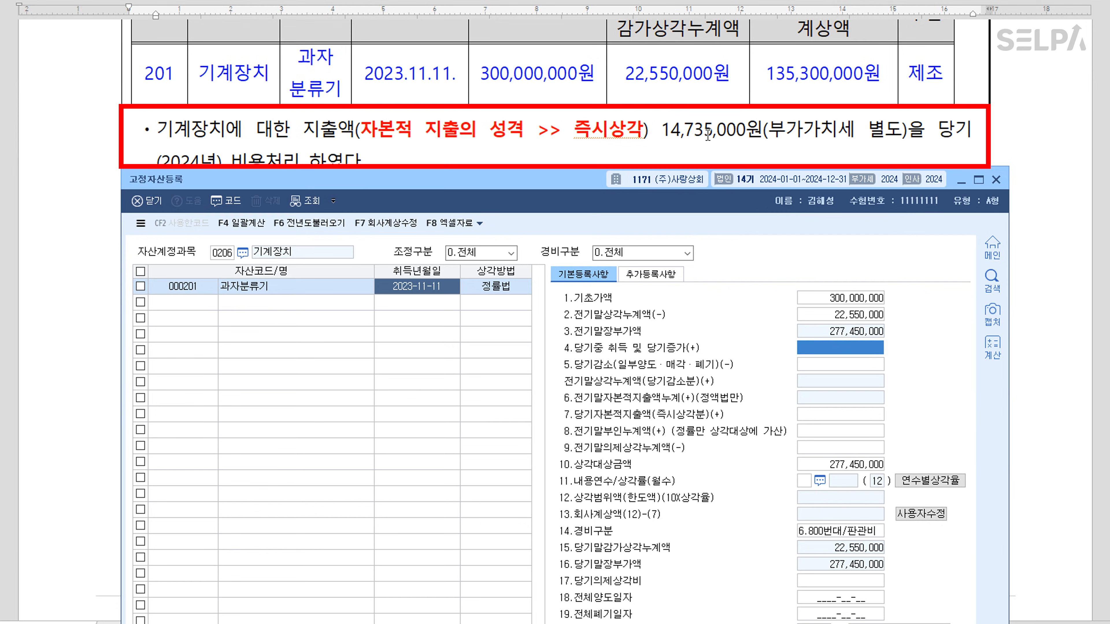
{"action": "left_click", "coordinate": [806, 416]}
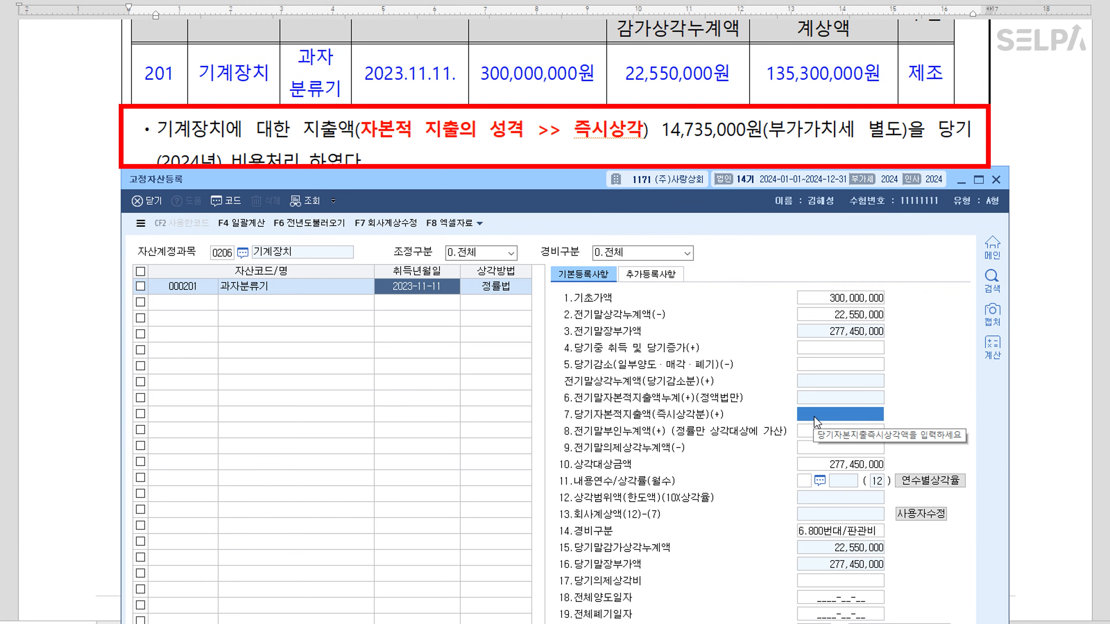
{"action": "type", "text": "14,735,000"}
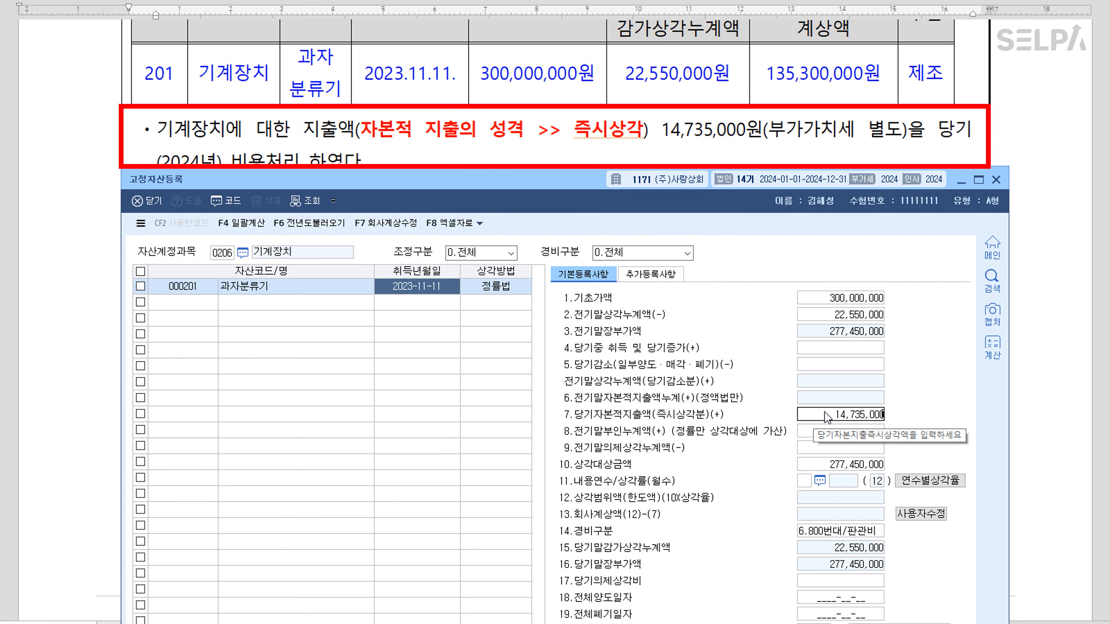
{"action": "key", "text": "Return"}
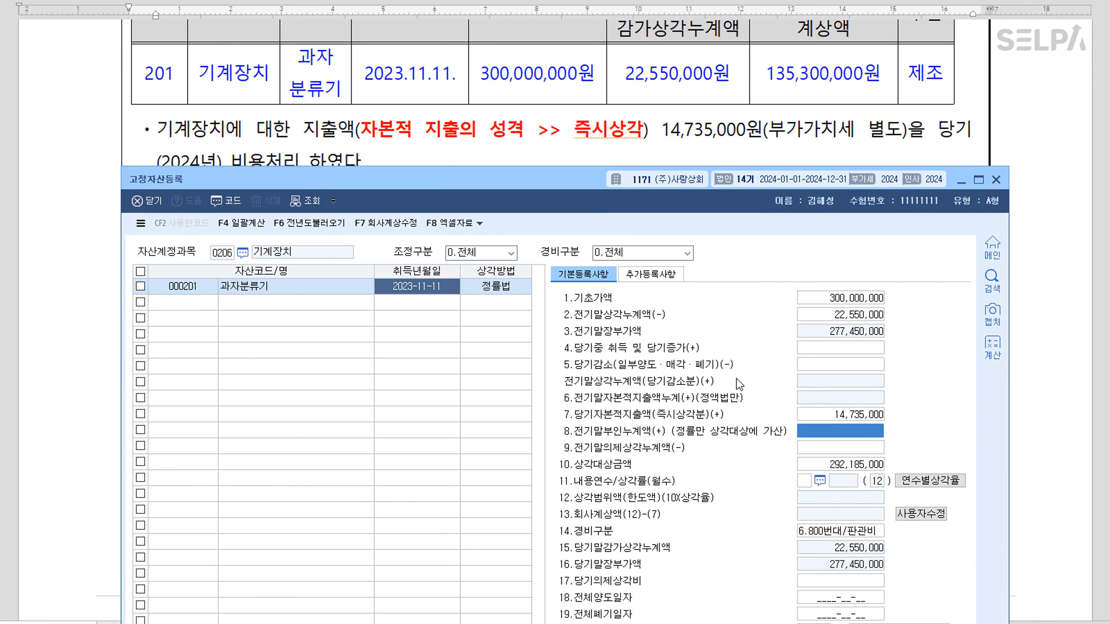
Enter prior disallowed depreciation 11,275,000, a 5-year useful life and 500번대/제조 expense category
{"action": "scroll", "coordinate": [716, 117], "scroll_direction": "up", "scroll_amount": 3}
{"action": "scroll", "coordinate": [716, 117], "scroll_direction": "up", "scroll_amount": 2}
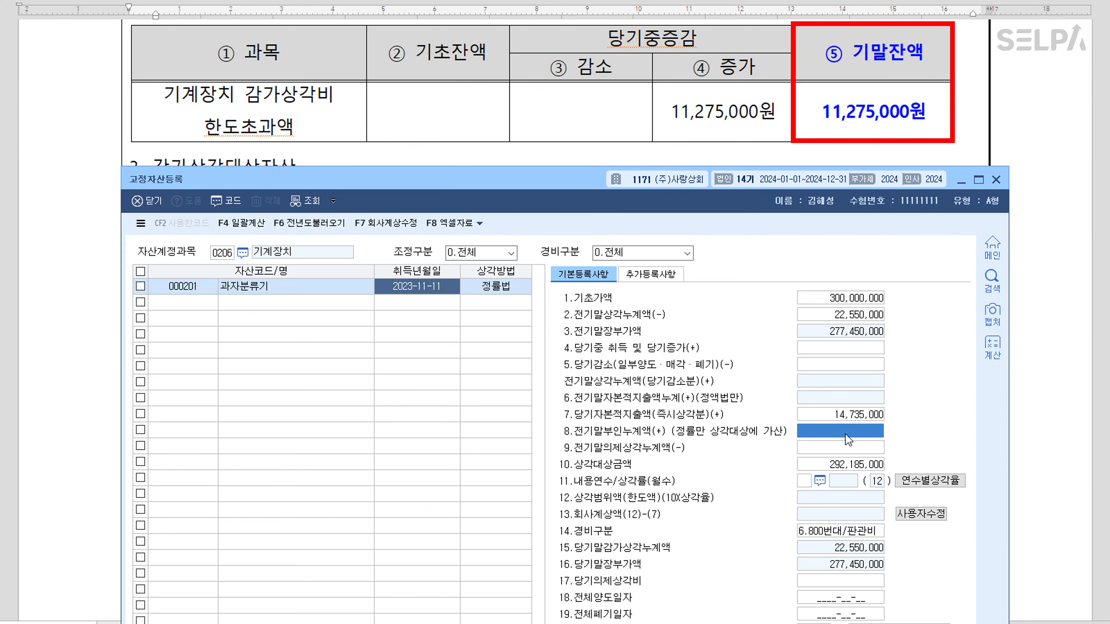
{"action": "type", "text": "11,"}
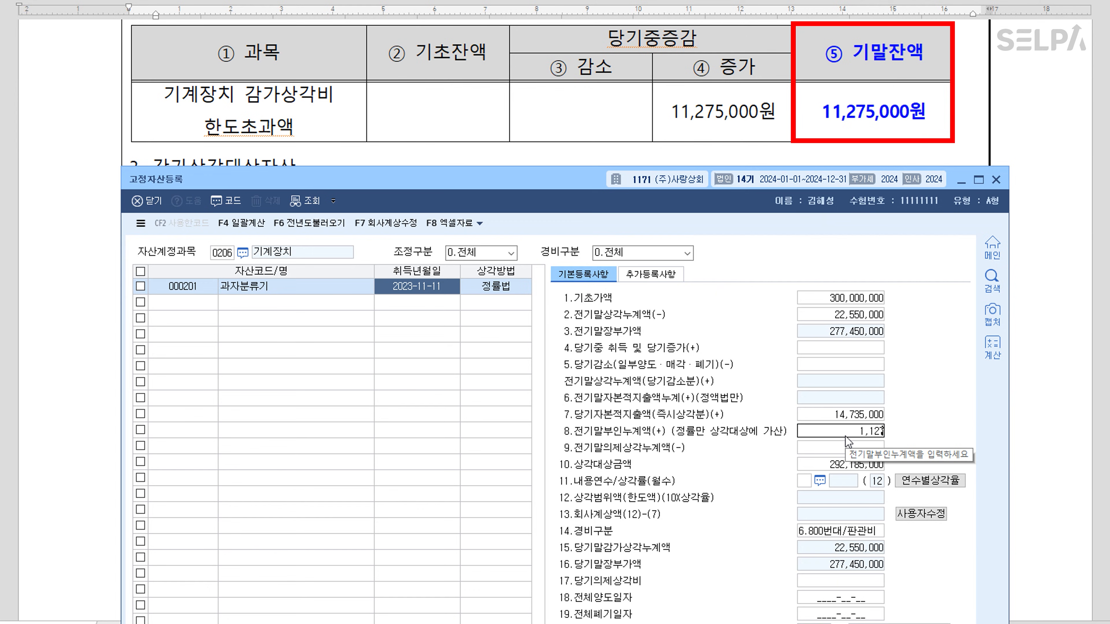
{"action": "type", "text": "275,000"}
{"action": "key", "text": "Return"}
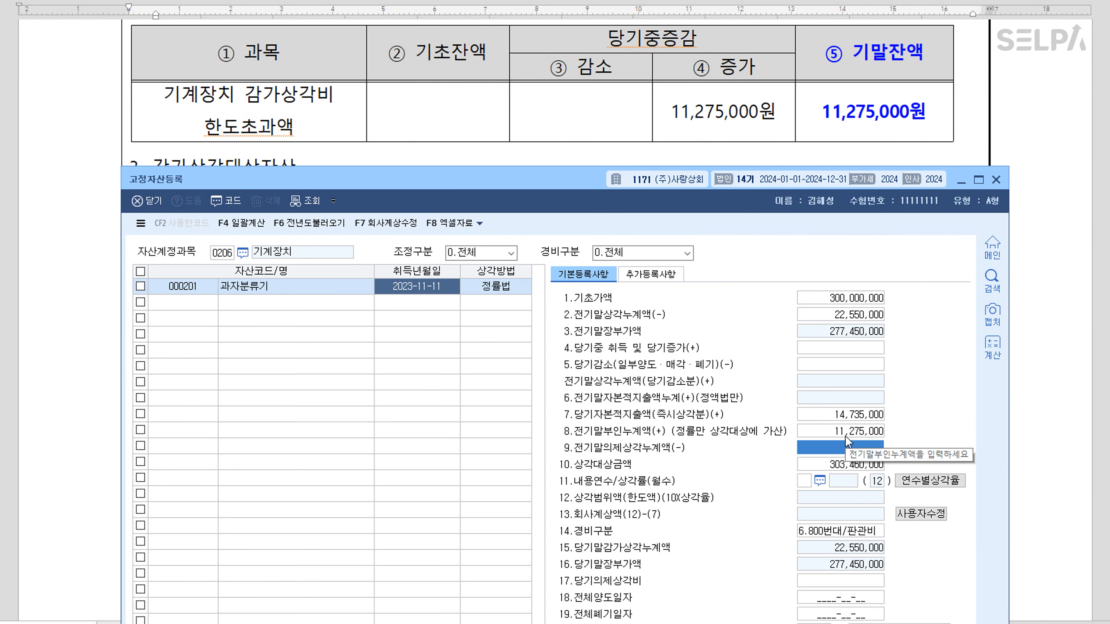
{"action": "left_click", "coordinate": [807, 483]}
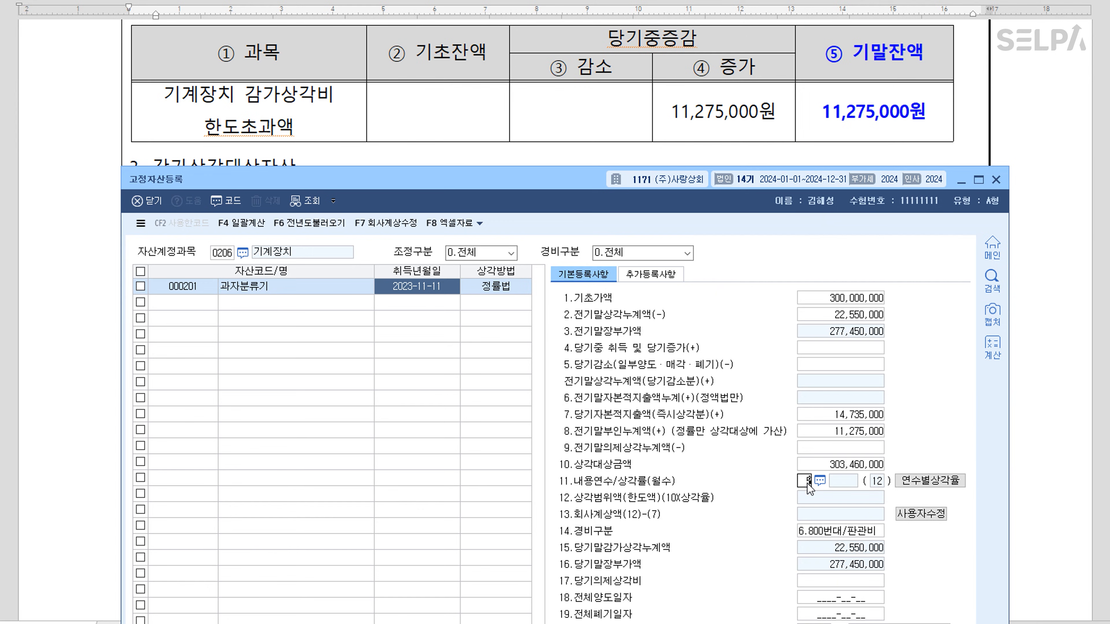
{"action": "type", "text": "5"}
{"action": "key", "text": "Return"}
{"action": "left_click", "coordinate": [764, 533]}
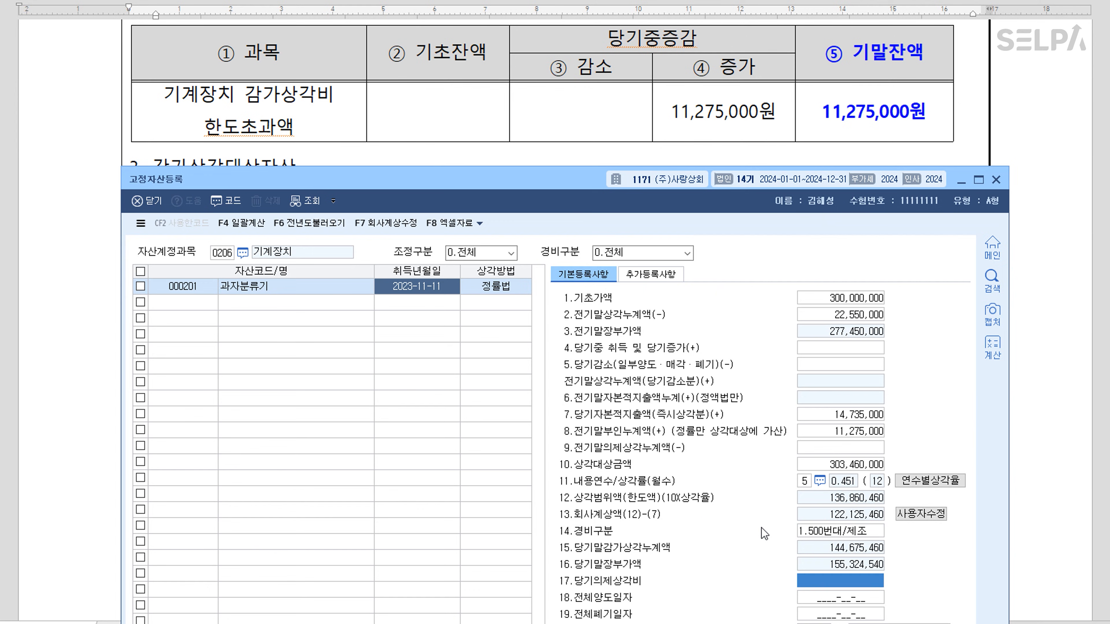
Set the company's booked depreciation to 135,300,000 and move to the empty second row
{"action": "left_click_drag", "start_coordinate": [566, 187], "coordinate": [558, 275]}
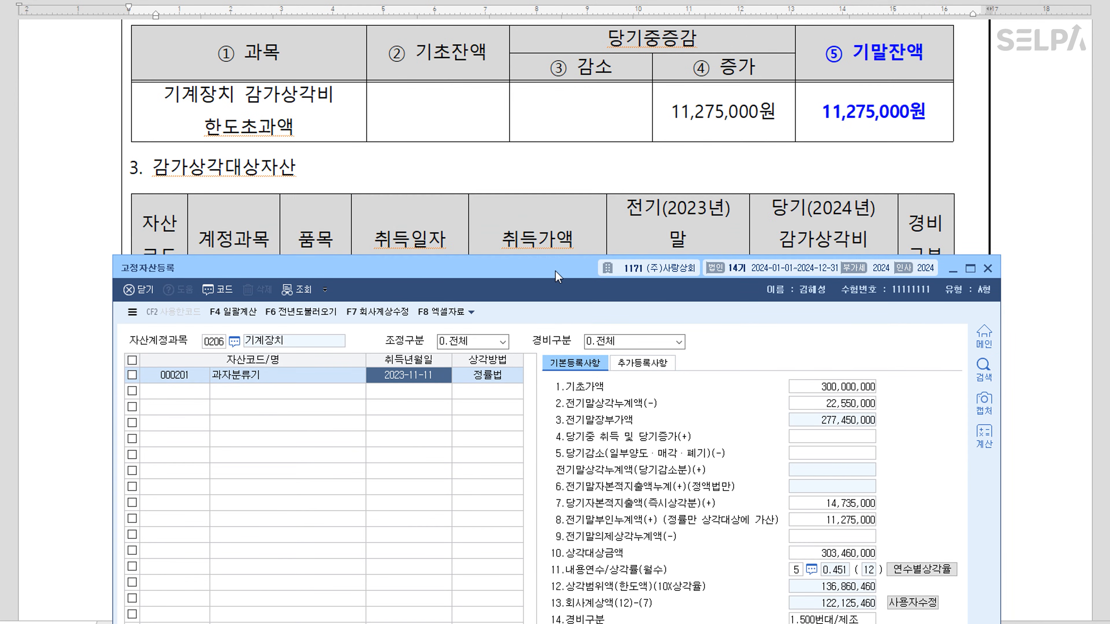
{"action": "scroll", "coordinate": [695, 153], "scroll_direction": "down", "scroll_amount": 3}
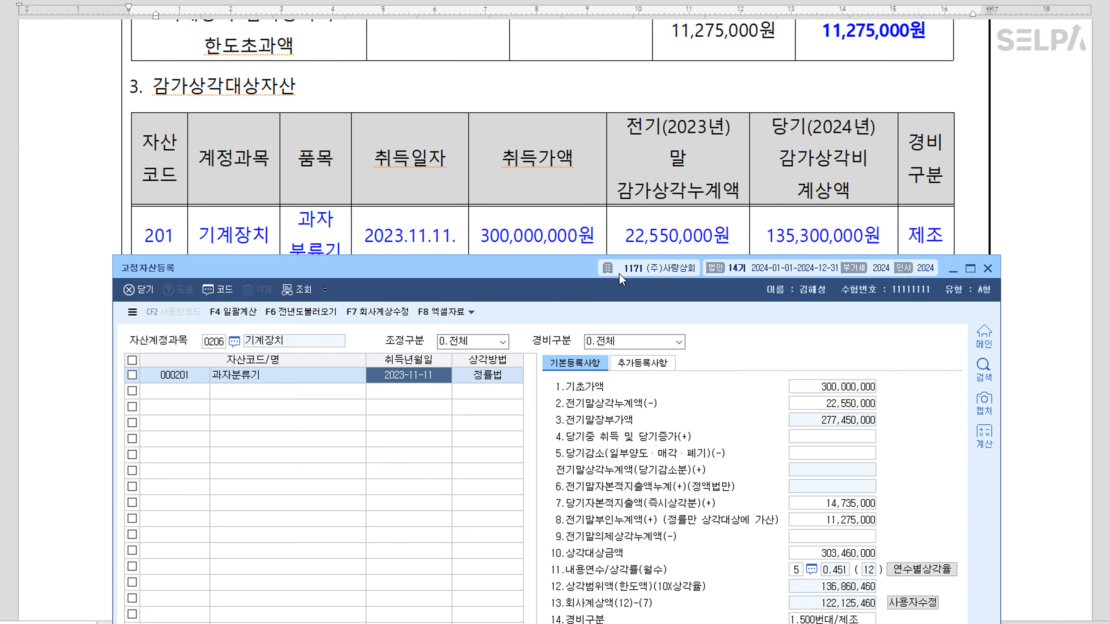
{"action": "scroll", "coordinate": [594, 249], "scroll_direction": "down", "scroll_amount": 5}
{"action": "left_click_drag", "start_coordinate": [575, 271], "coordinate": [597, 137]}
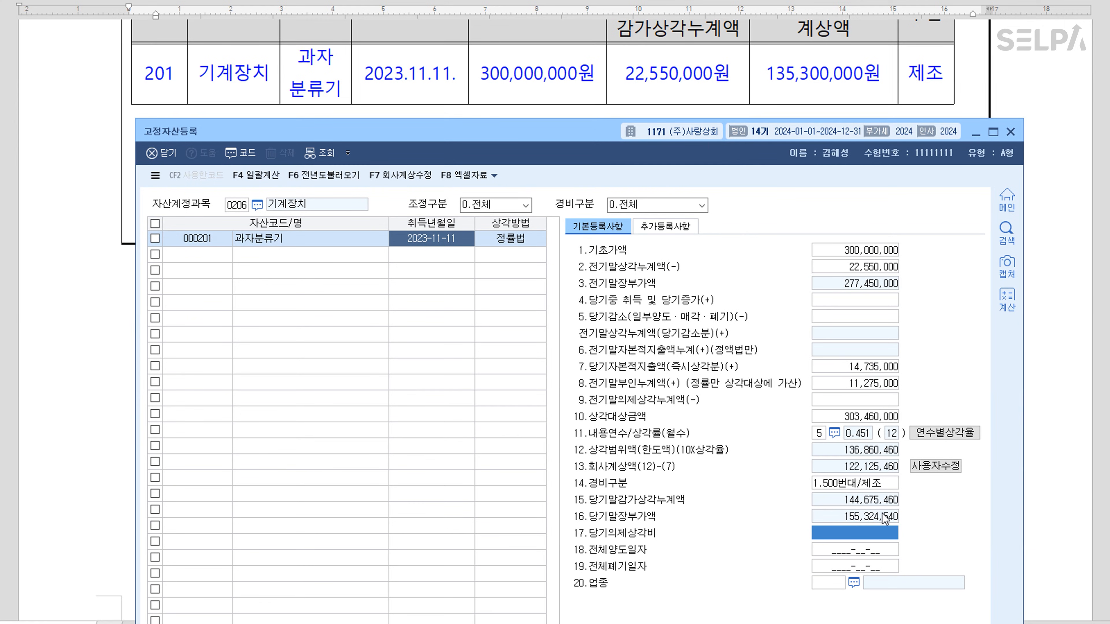
{"action": "left_click", "coordinate": [926, 467]}
{"action": "left_click", "coordinate": [862, 467]}
{"action": "type", "text": "135,300,000"}
{"action": "key", "text": "Return"}
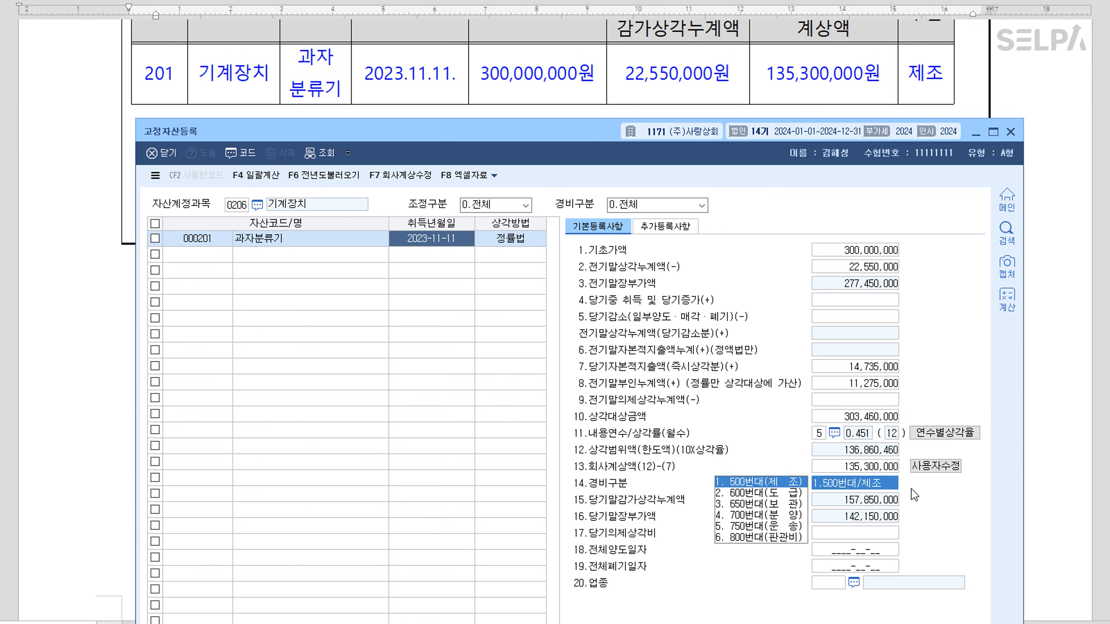
{"action": "left_click", "coordinate": [934, 467]}
{"action": "left_click", "coordinate": [203, 257]}
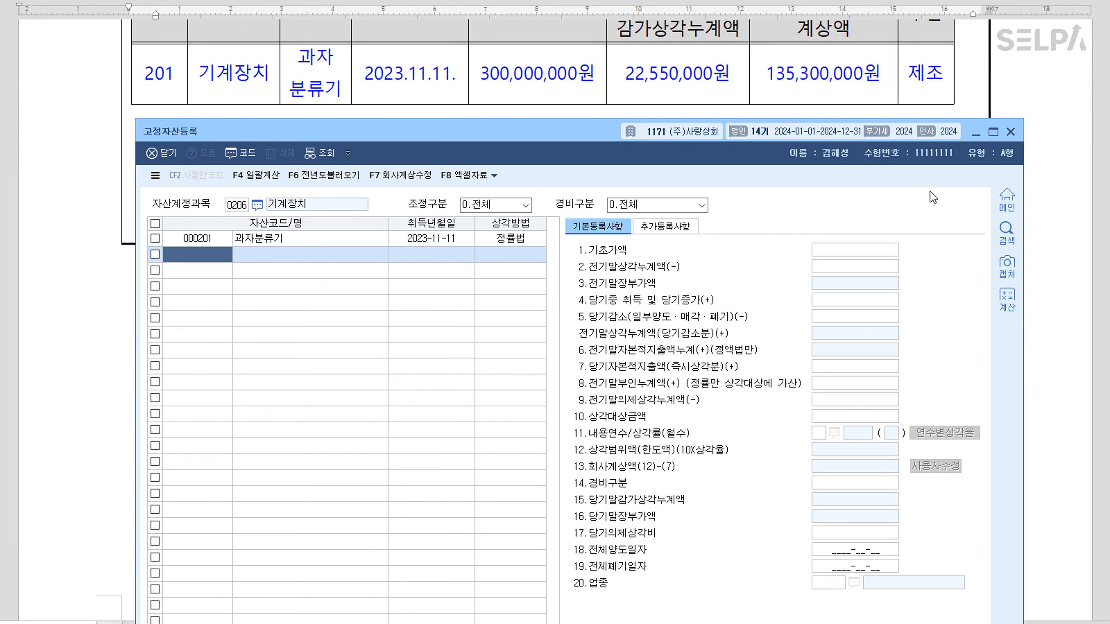
Close 고정자산등록, check 0206 기계장치 in 미상각분감가상각비, then open 미상각자산감가상각조정명세서
{"action": "left_click", "coordinate": [1010, 132]}
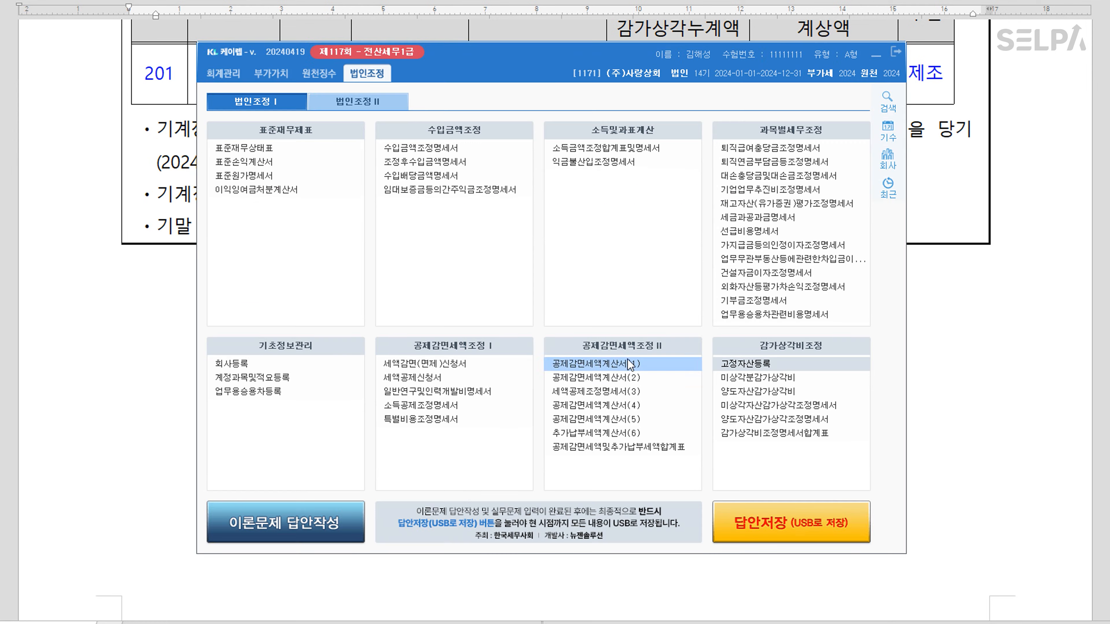
{"action": "left_click", "coordinate": [773, 379]}
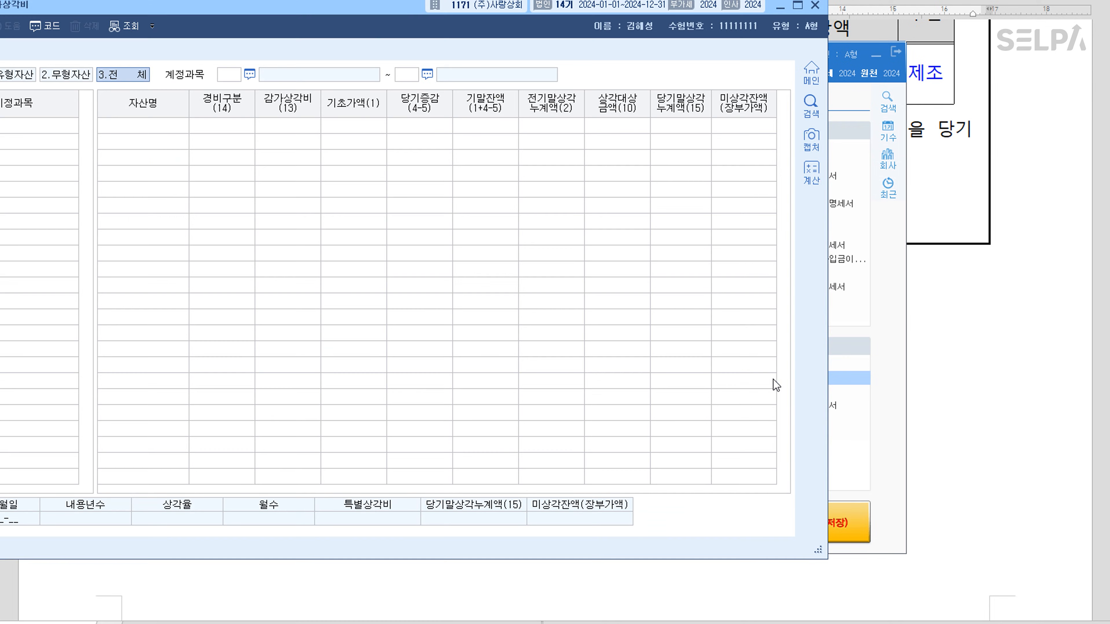
{"action": "left_click_drag", "start_coordinate": [221, 14], "coordinate": [433, 66]}
{"action": "key", "text": "Return"}
{"action": "key", "text": "Return"}
{"action": "key", "text": "Return"}
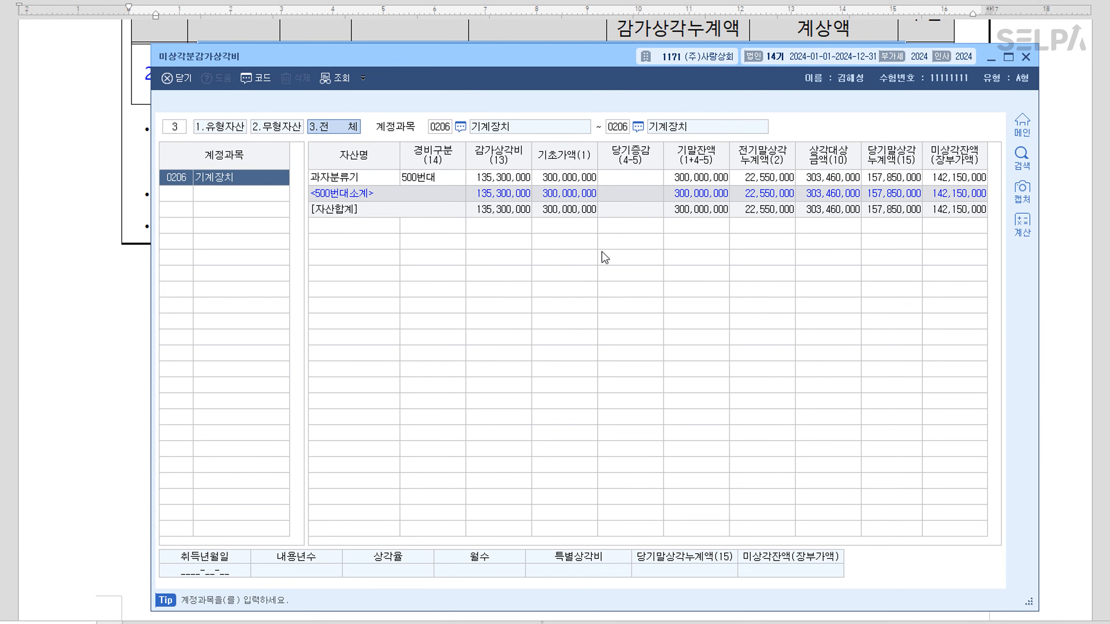
{"action": "key", "text": "Escape"}
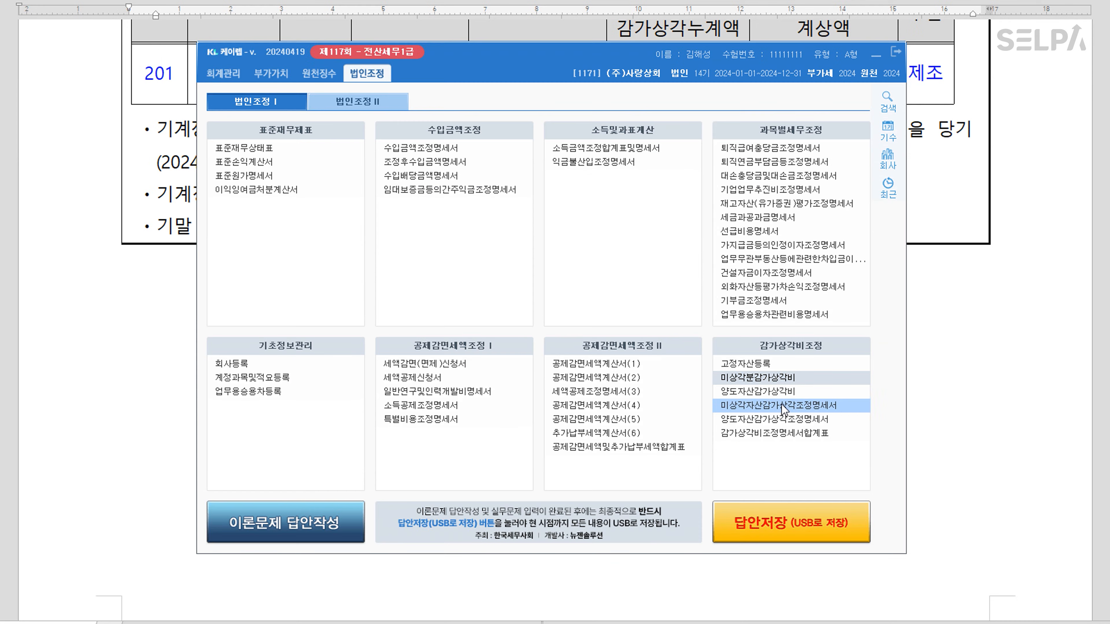
{"action": "left_click", "coordinate": [782, 404]}
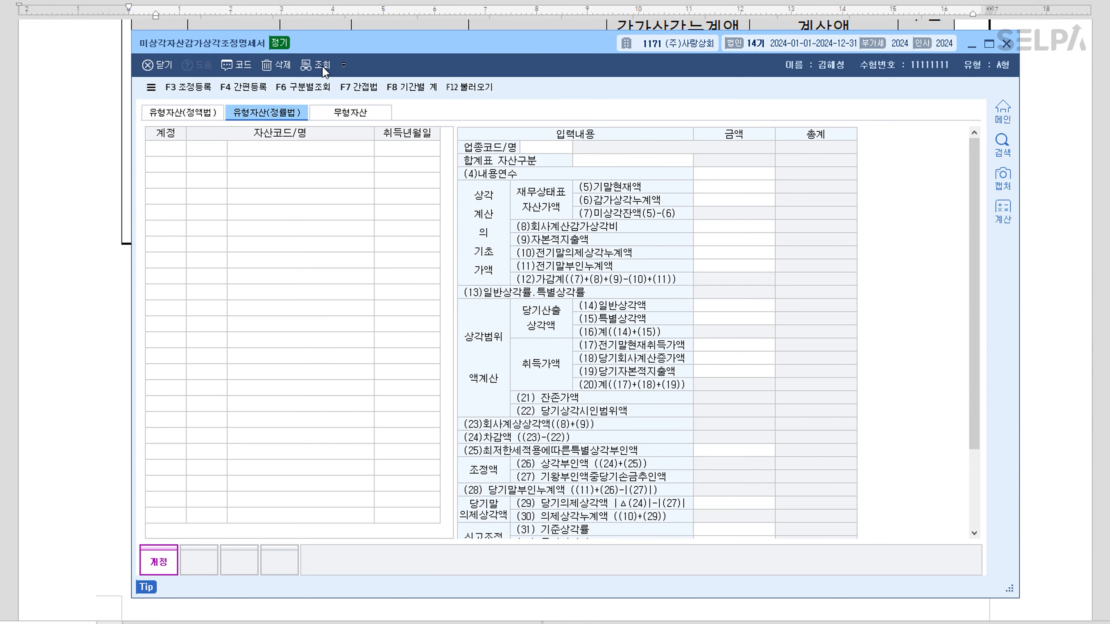
Load the registered 과자분류기 data into the statement with F12 불러오기
{"action": "key", "text": "F12"}
{"action": "key", "text": "Return"}
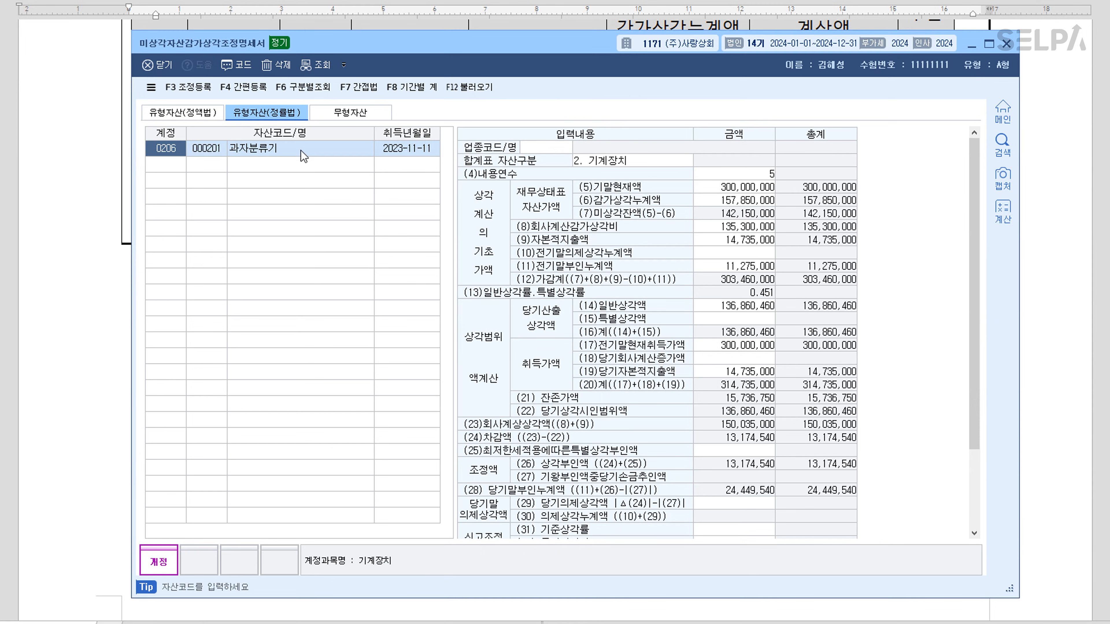
{"action": "left_click", "coordinate": [285, 155]}
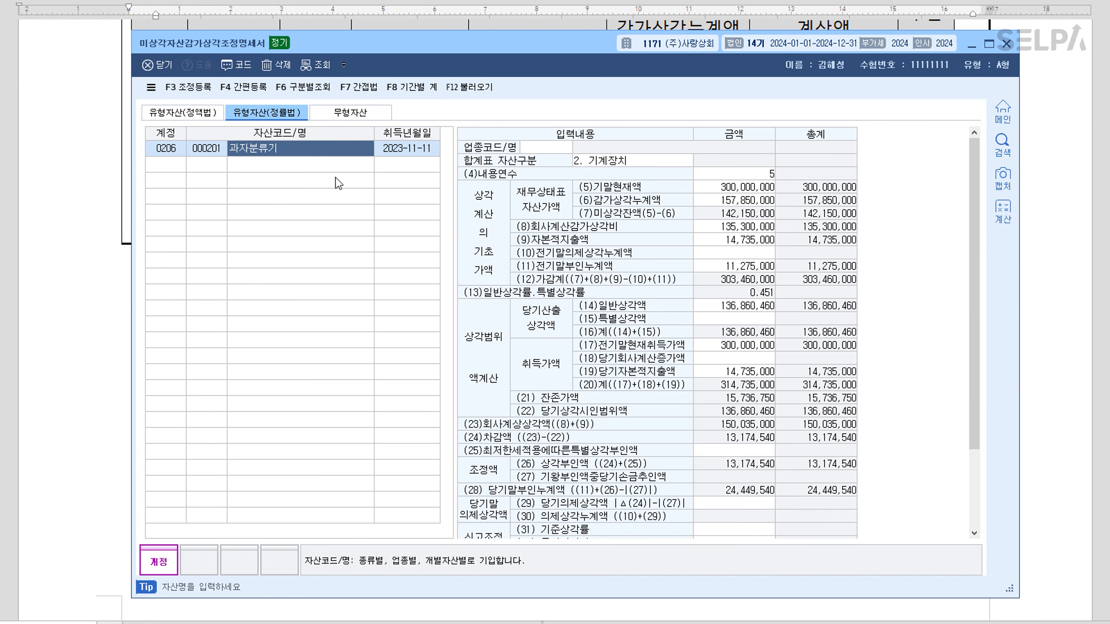
Register 기계장치감가상각비한도초과 13,174,540 as 유보발생 in 조정등록
{"action": "left_click", "coordinate": [204, 94]}
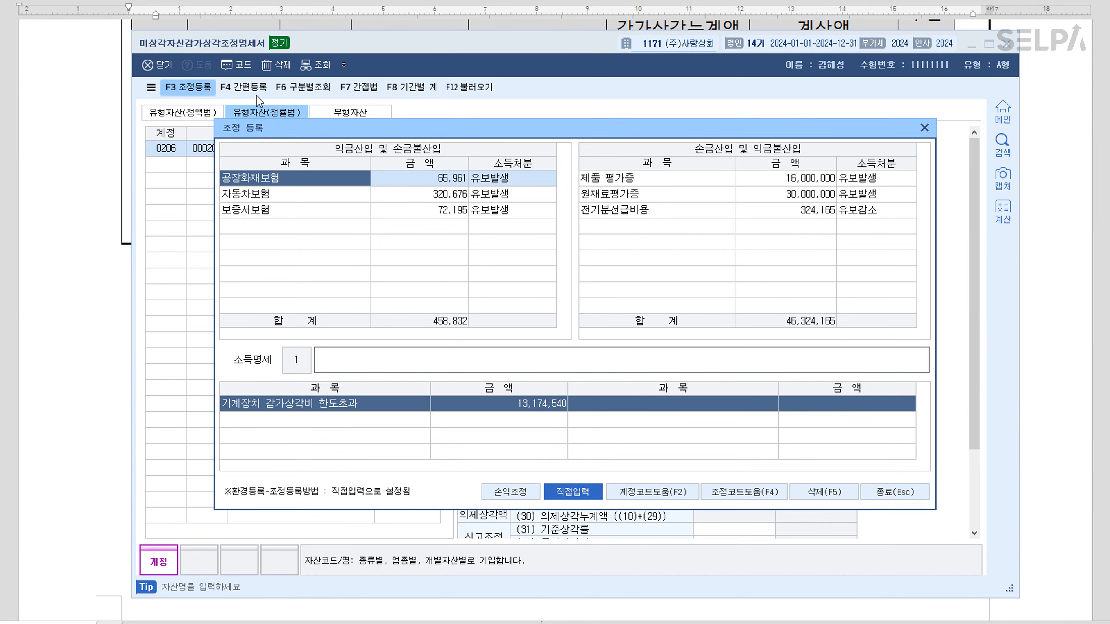
{"action": "left_click", "coordinate": [311, 230]}
{"action": "double_click", "coordinate": [309, 234]}
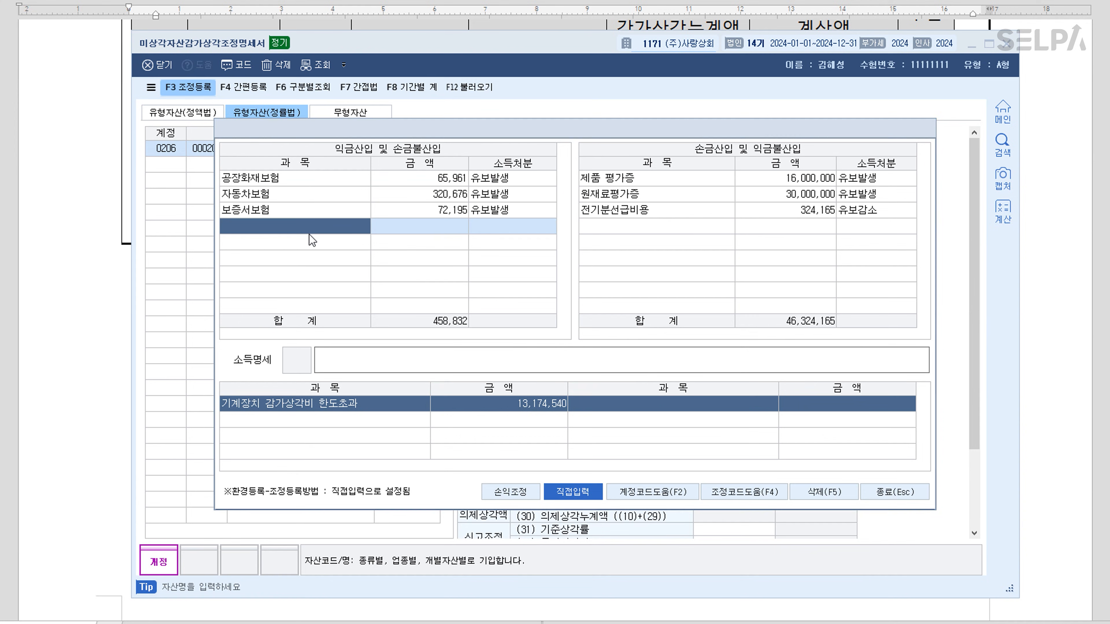
{"action": "left_click", "coordinate": [379, 298]}
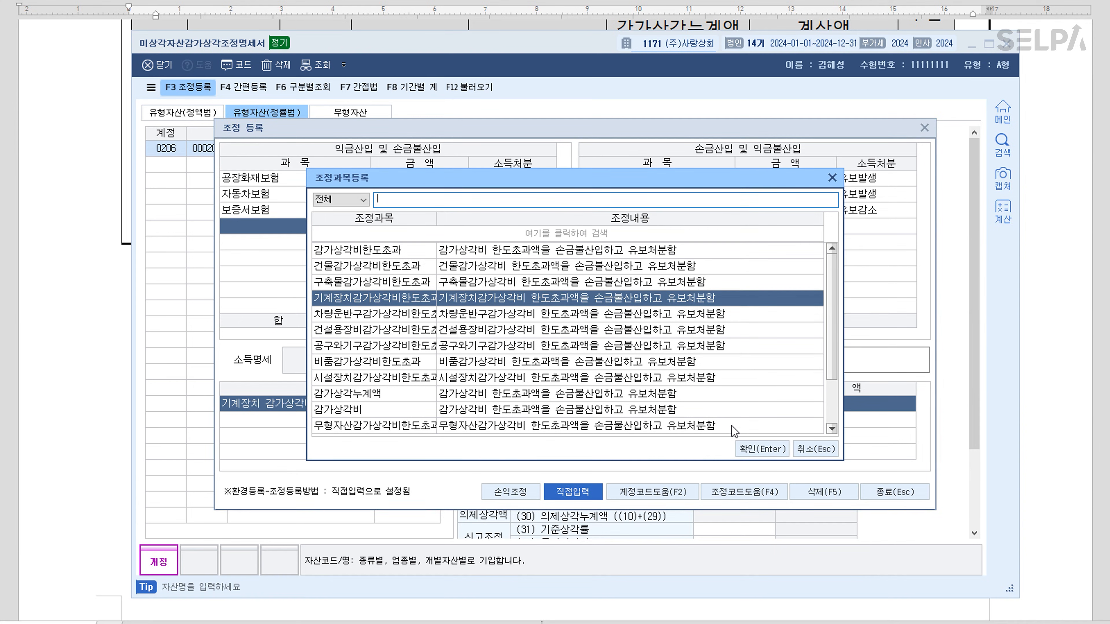
{"action": "left_click", "coordinate": [761, 449]}
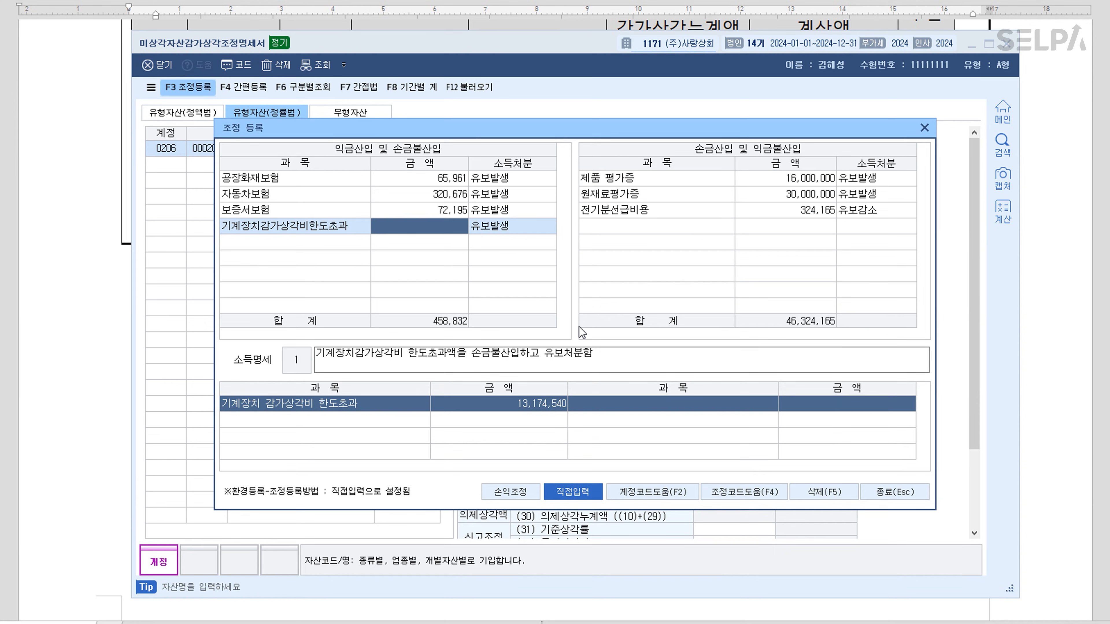
{"action": "type", "text": "13,174,540"}
{"action": "key", "text": "Return"}
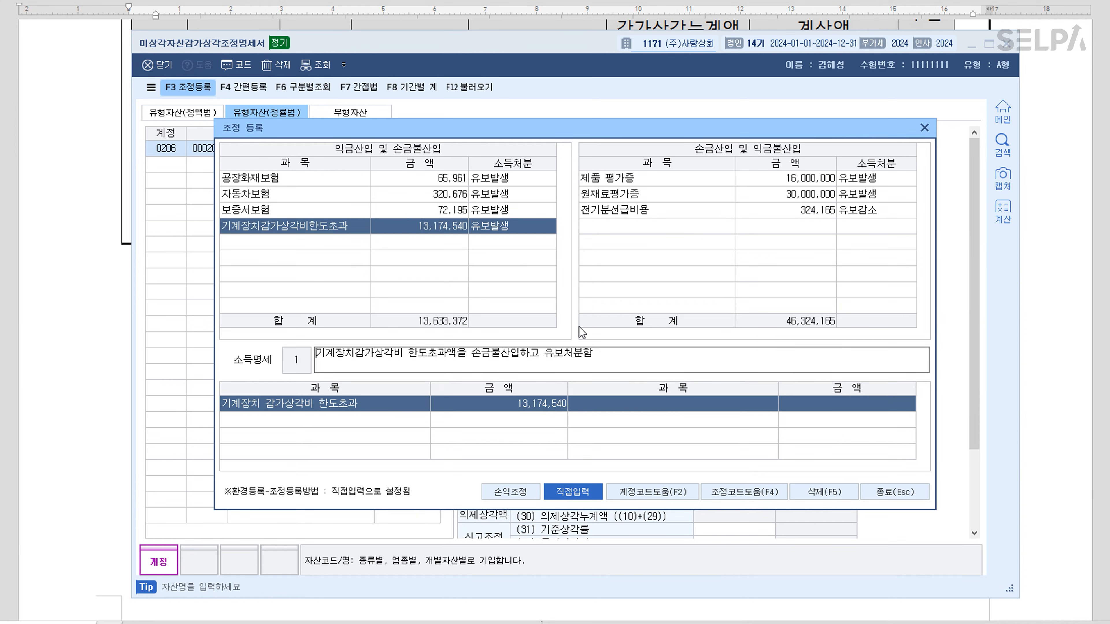
{"action": "key", "text": "Return"}
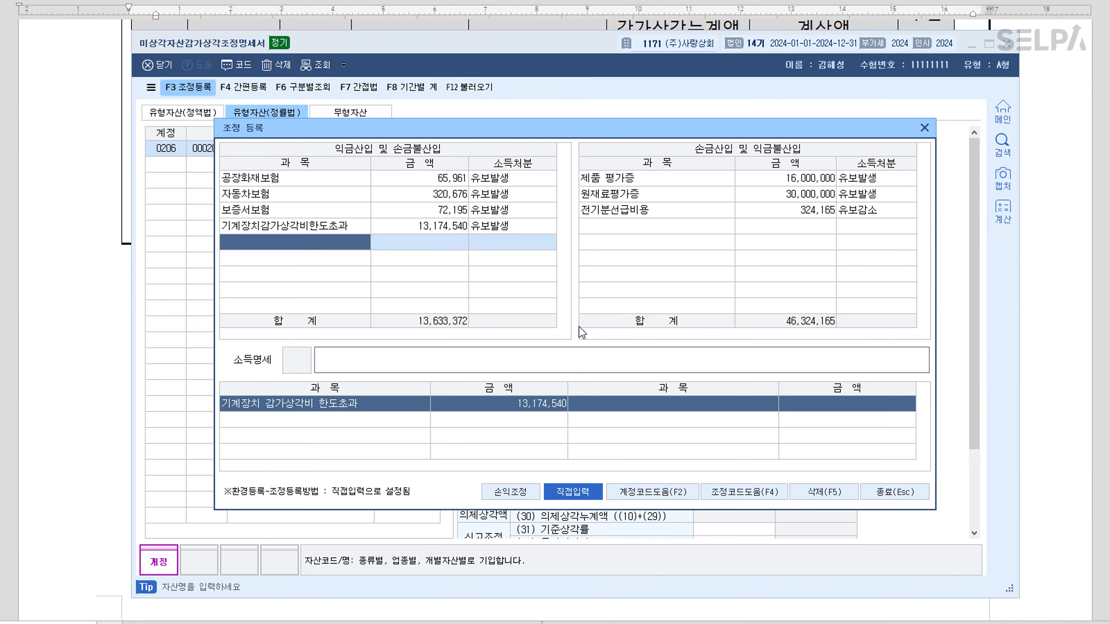
{"action": "left_click", "coordinate": [900, 493]}
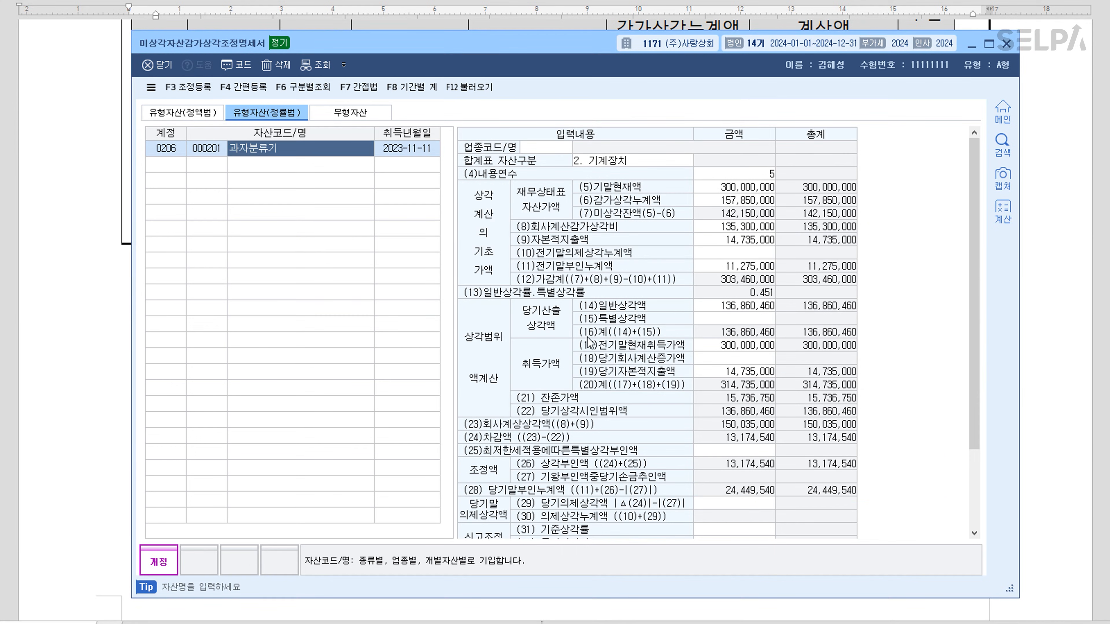
Fill 감가상각비조정명세서합계표 via F12 불러오기, save it with F11, and close KcLep's windows
{"action": "key", "text": "Escape"}
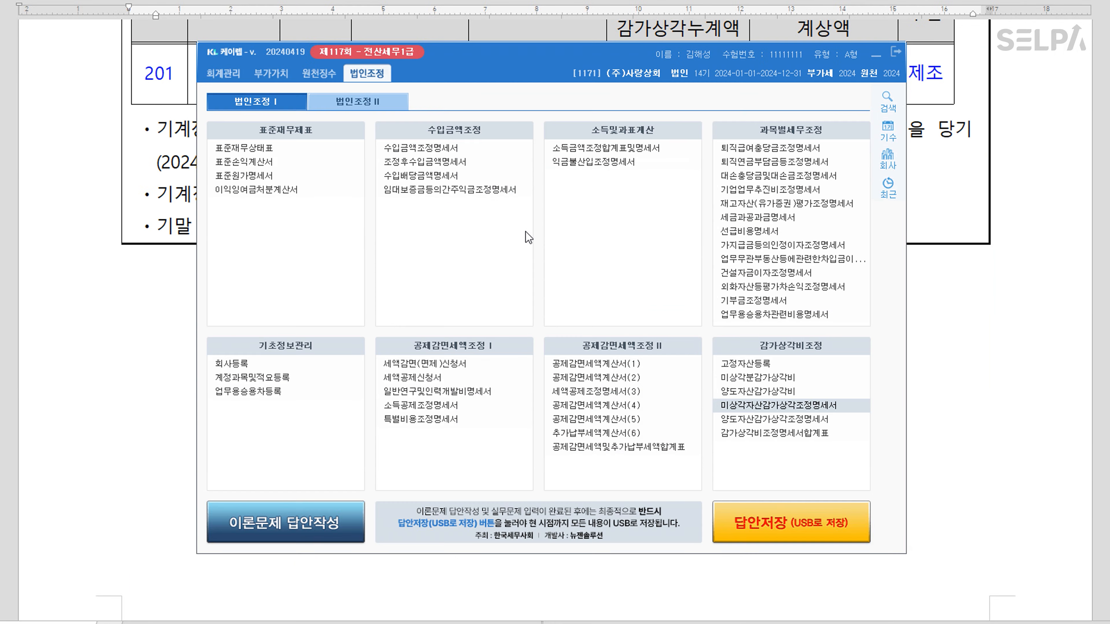
{"action": "left_click", "coordinate": [778, 434]}
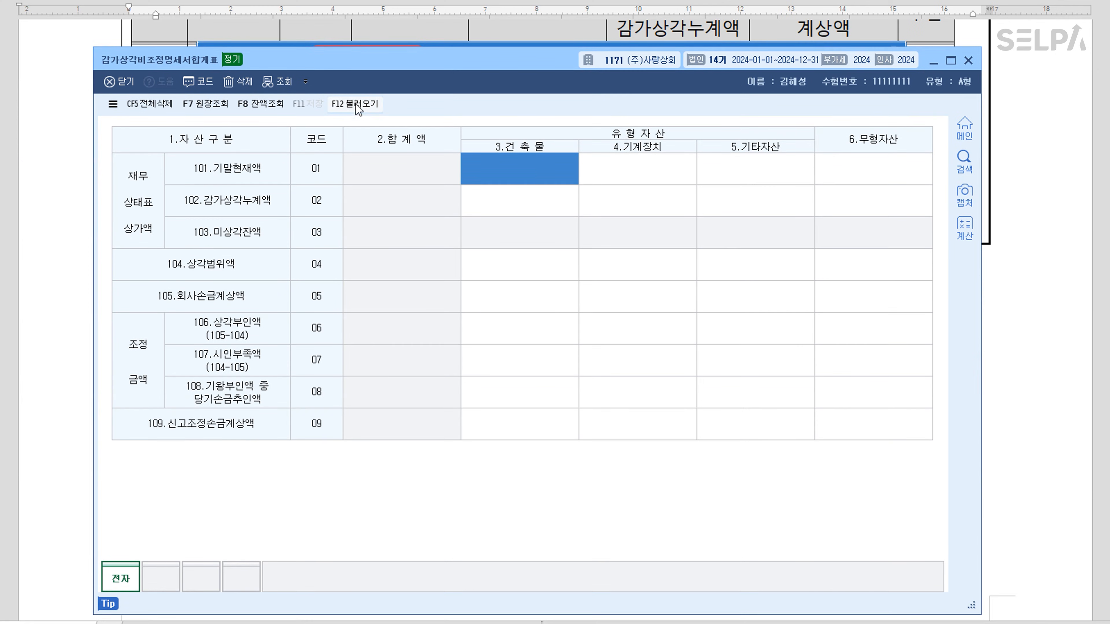
{"action": "left_click", "coordinate": [359, 113]}
{"action": "left_click", "coordinate": [517, 366]}
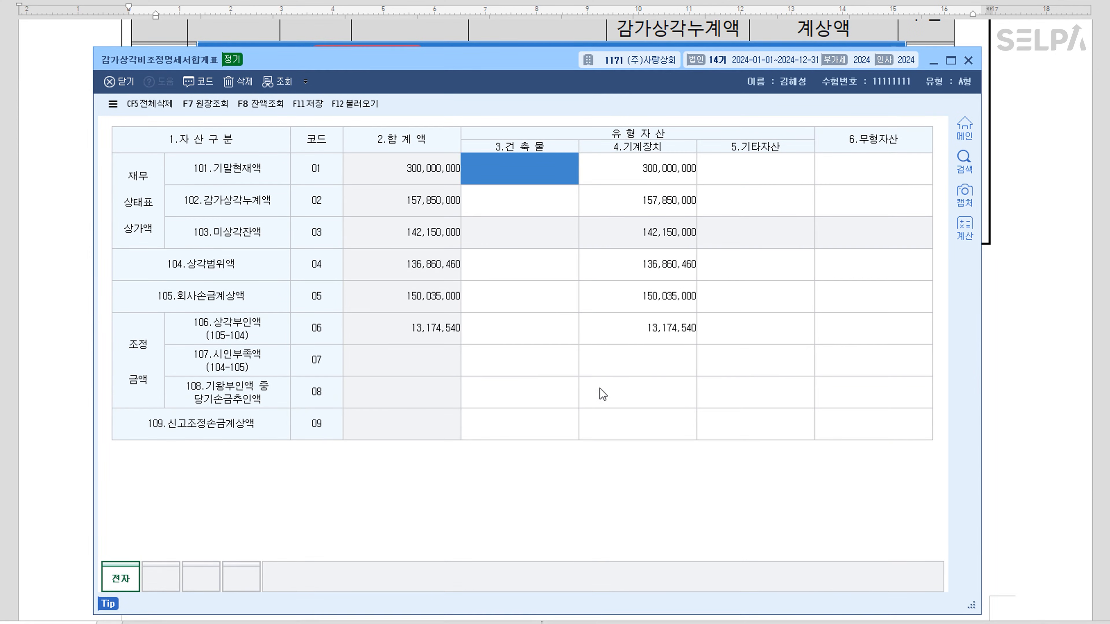
{"action": "left_click", "coordinate": [313, 111]}
{"action": "left_click", "coordinate": [969, 62]}
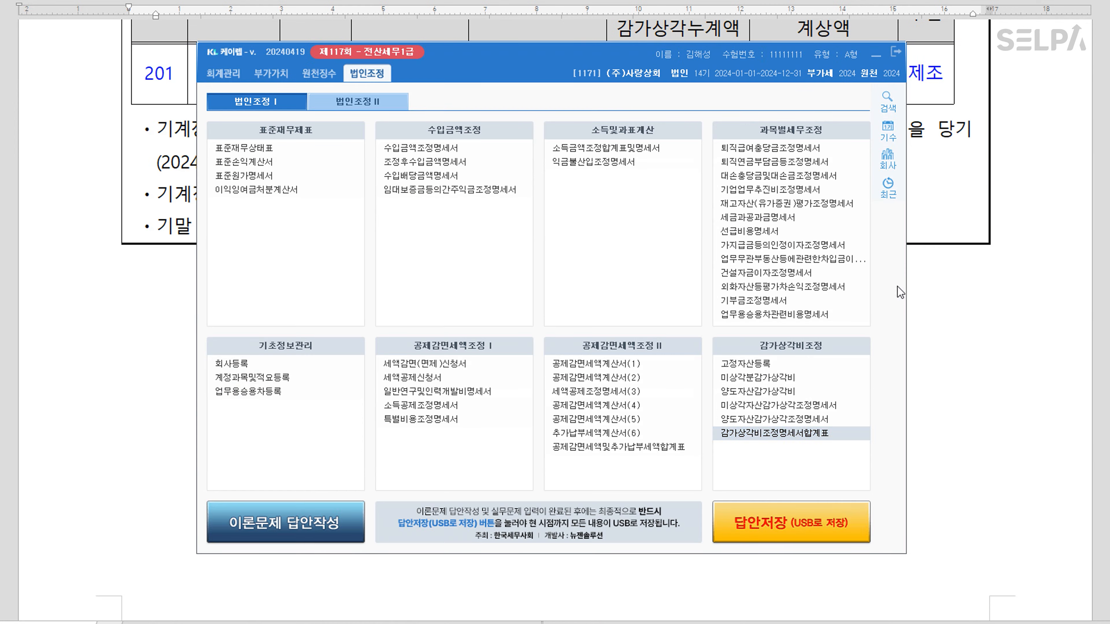
{"action": "left_click", "coordinate": [940, 304]}
In question [4], mark 기부금조정명세서 red and the non-current-donation sentence red bold
{"action": "scroll", "coordinate": [564, 306], "scroll_direction": "down", "scroll_amount": 10}
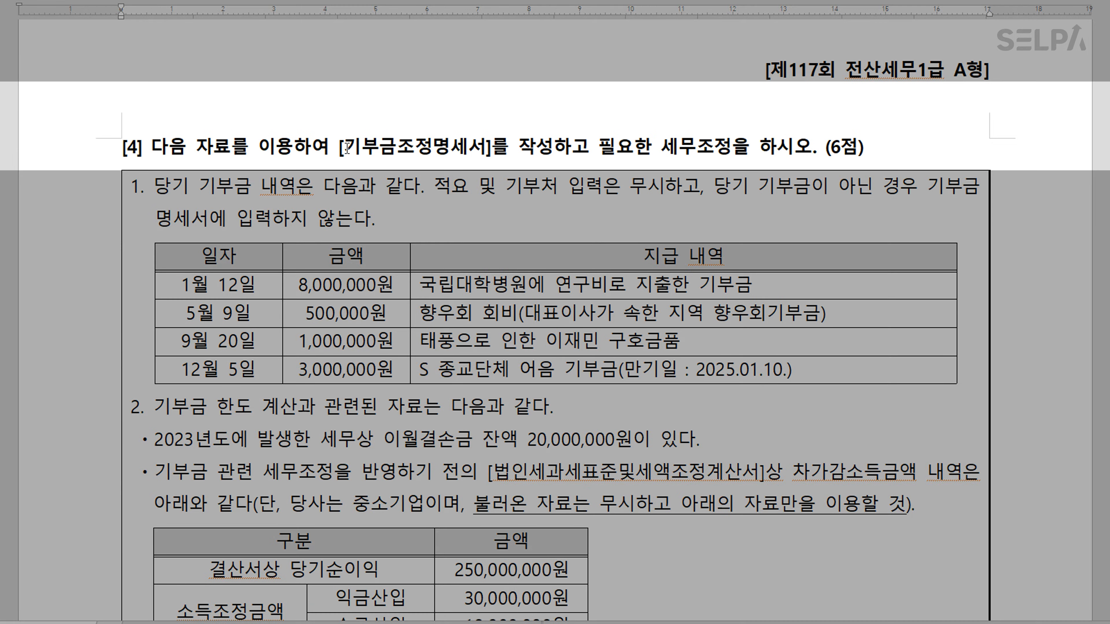
{"action": "left_click_drag", "start_coordinate": [347, 149], "coordinate": [478, 145]}
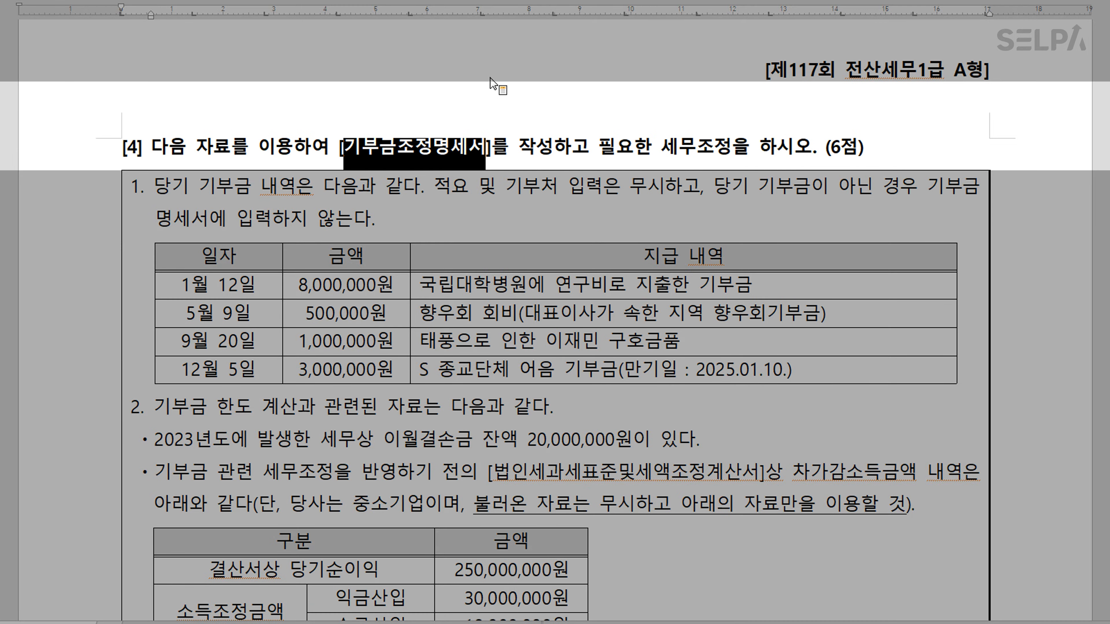
{"action": "left_click", "coordinate": [518, 191]}
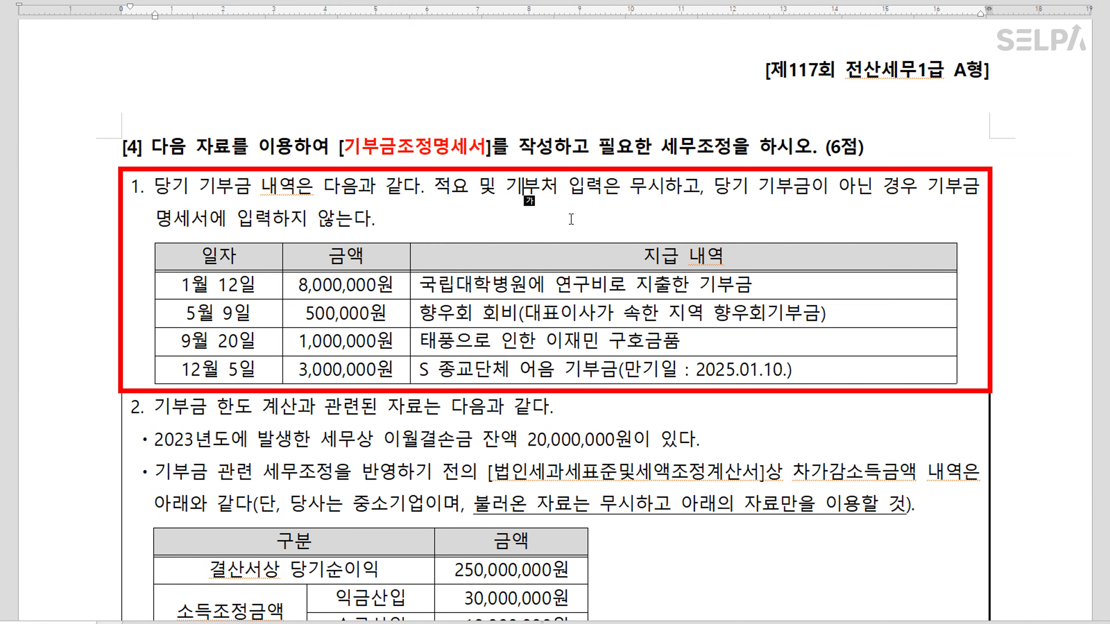
{"action": "left_click_drag", "start_coordinate": [721, 191], "coordinate": [697, 216]}
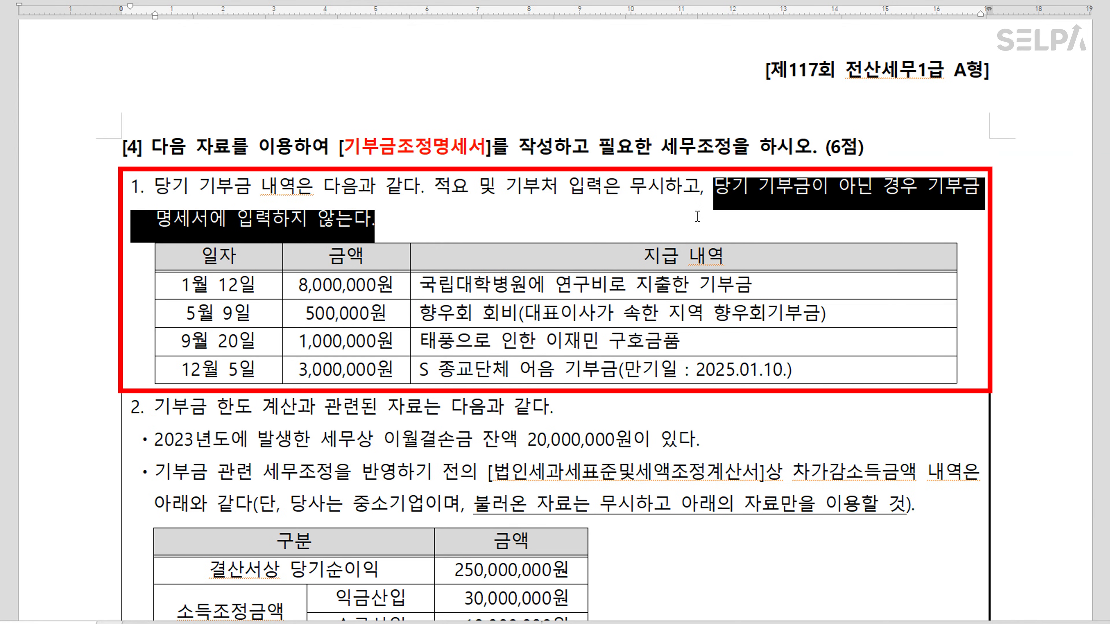
{"action": "left_click_drag", "start_coordinate": [424, 227], "coordinate": [372, 223]}
{"action": "key", "text": "ctrl+m"}
{"action": "key", "text": "r"}
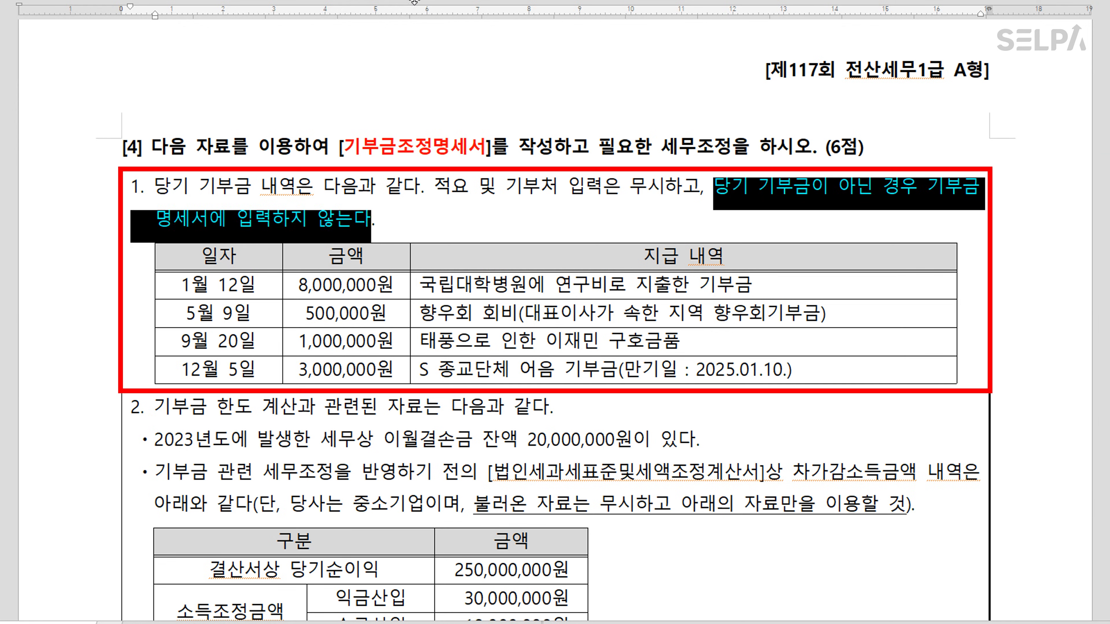
{"action": "key", "text": "ctrl+b"}
{"action": "left_click", "coordinate": [398, 223]}
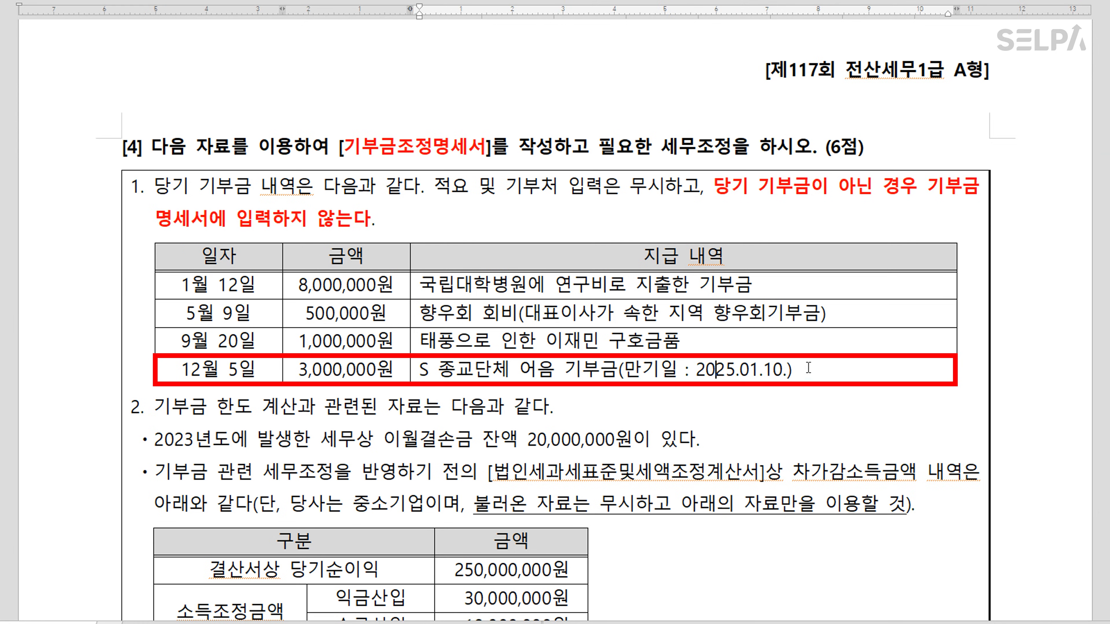
Make the 12월 5일 3,000,000원 donation row bold and reselect it
{"action": "left_click_drag", "start_coordinate": [230, 372], "coordinate": [645, 379]}
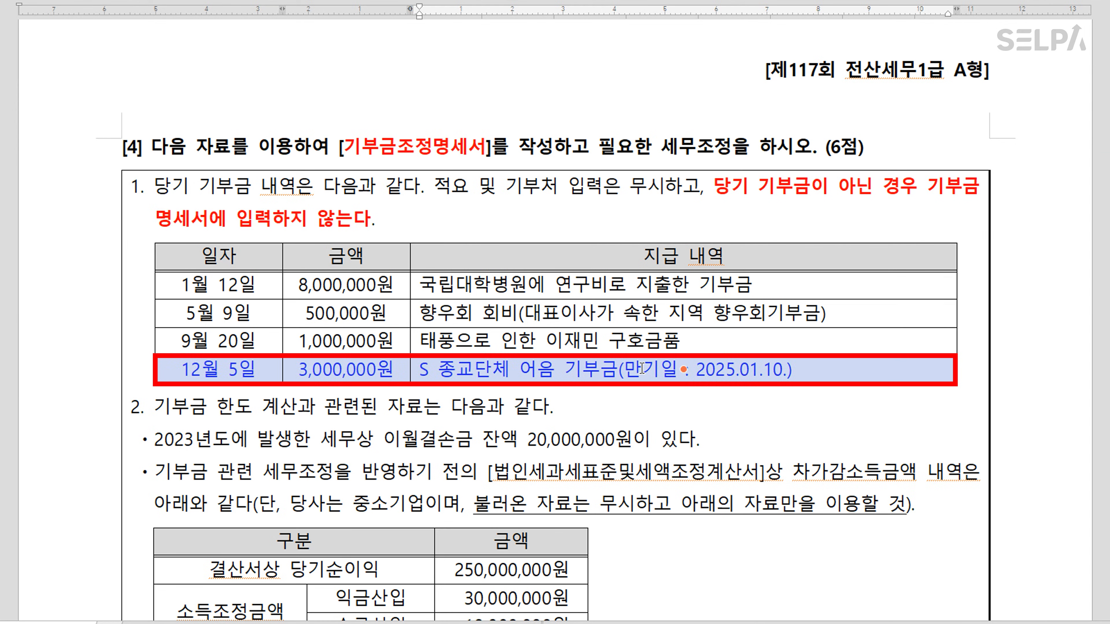
{"action": "key", "text": "ctrl+b"}
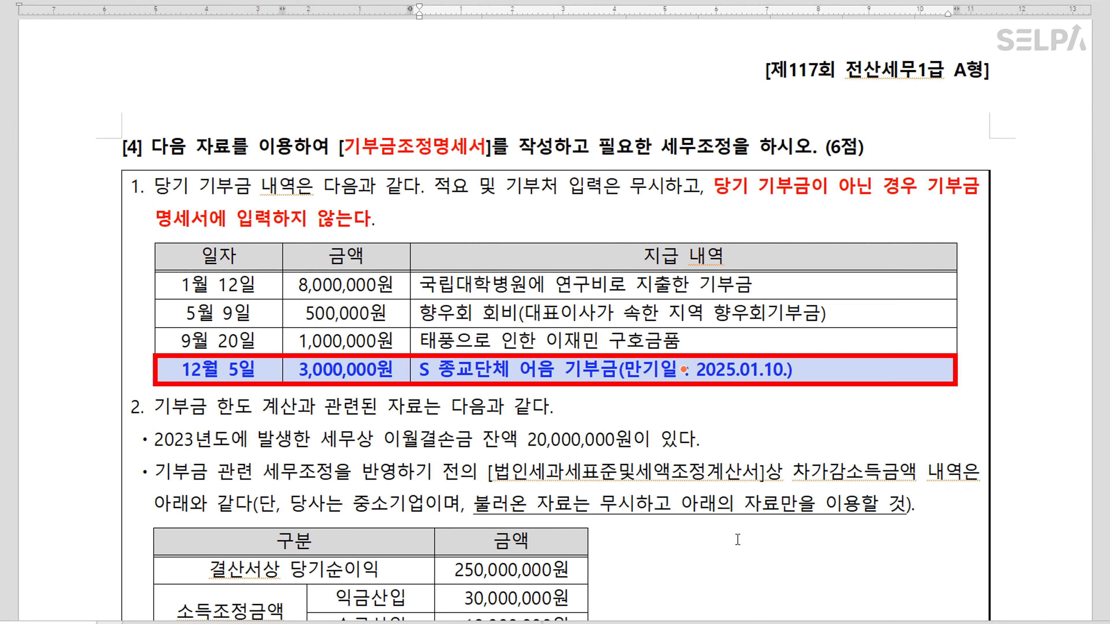
{"action": "left_click", "coordinate": [812, 419]}
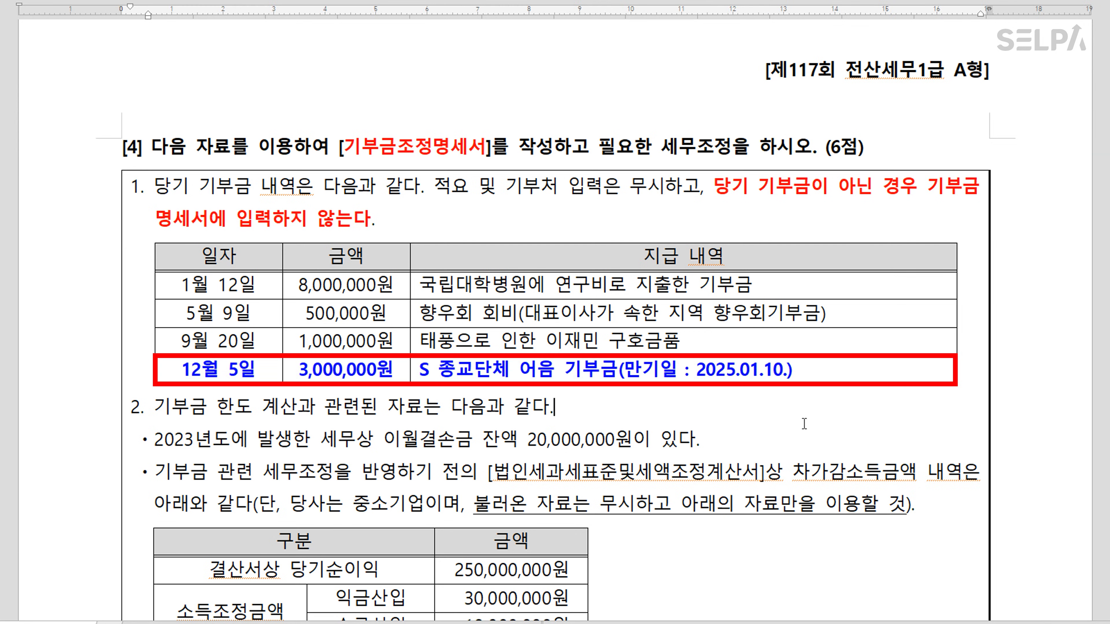
{"action": "left_click", "coordinate": [807, 370]}
{"action": "left_click_drag", "start_coordinate": [784, 370], "coordinate": [219, 366]}
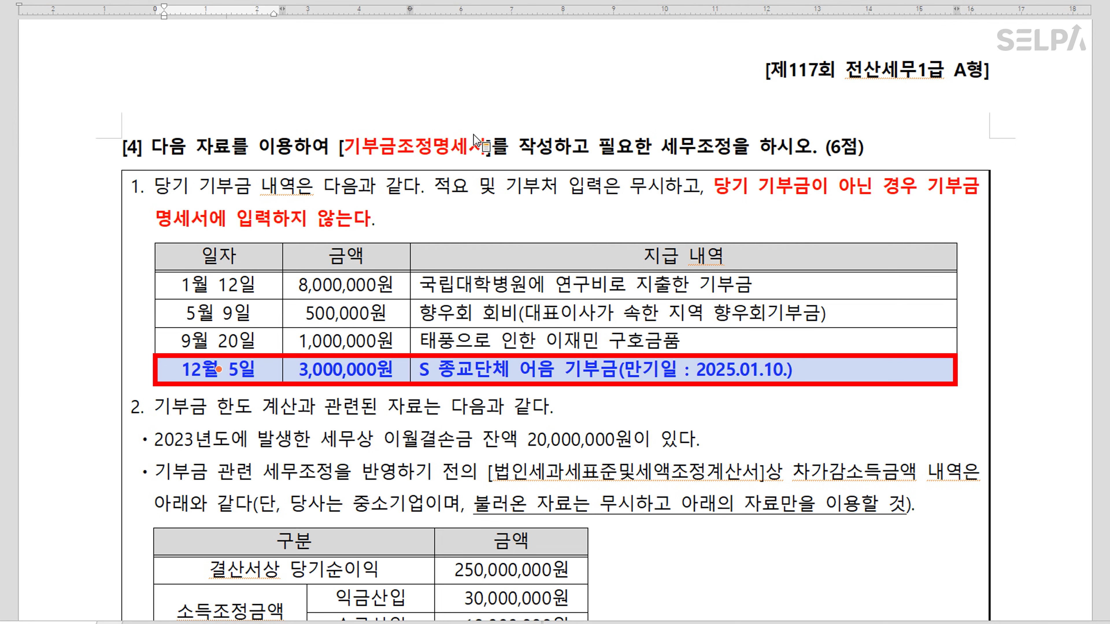
Append >> 특례 to the 1월 12일 row's description in the donation table
{"action": "left_click", "coordinate": [468, 1]}
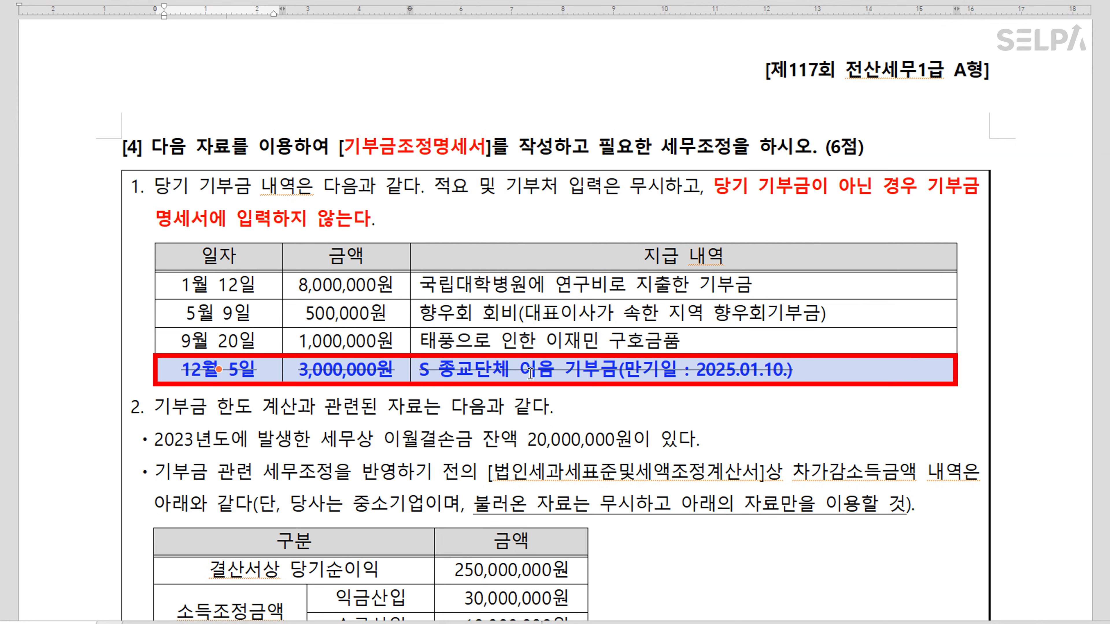
{"action": "left_click", "coordinate": [492, 344]}
{"action": "key", "text": "F5"}
{"action": "left_click", "coordinate": [495, 285]}
{"action": "key", "text": "F5"}
{"action": "key", "text": "Escape"}
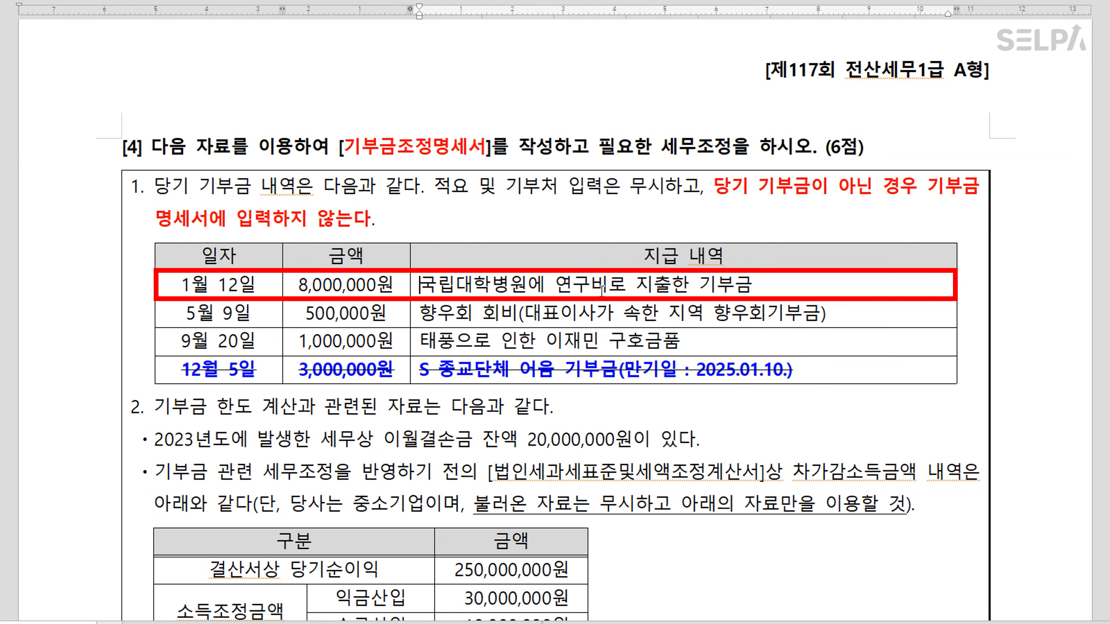
{"action": "left_click", "coordinate": [821, 290]}
{"action": "type", "text": ">> 트ㄱ례"}
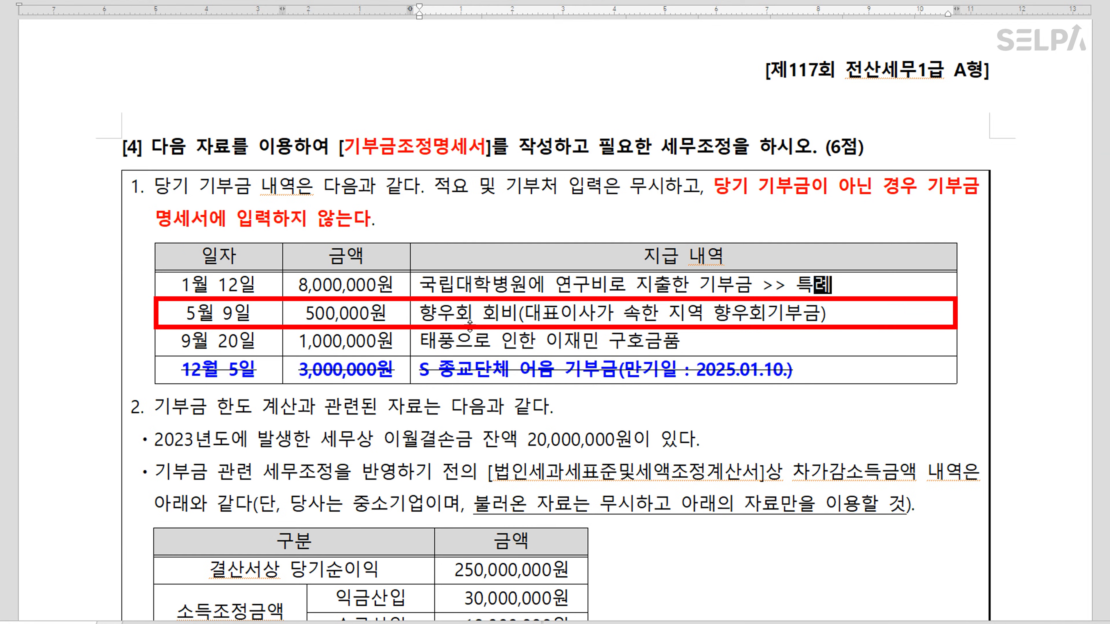
{"action": "type", "text": " >> ㄱㅣ타"}
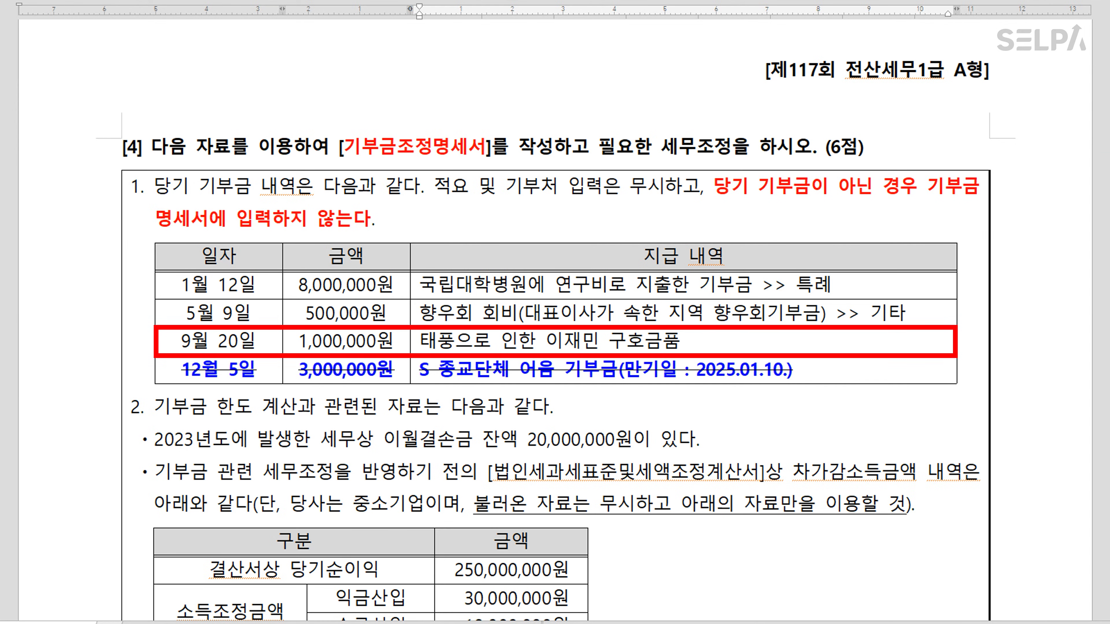
{"action": "type", "text": ">> 특례"}
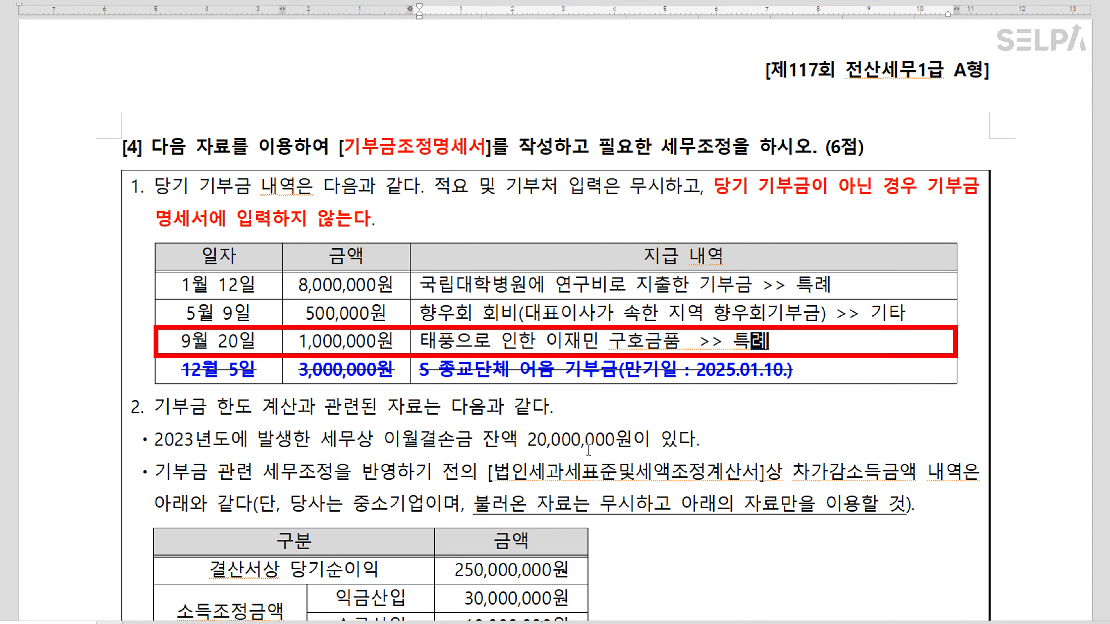
Review the donation limit, 2023 carryover loss and pre-adjustment income lines in the question
{"action": "left_click", "coordinate": [261, 407]}
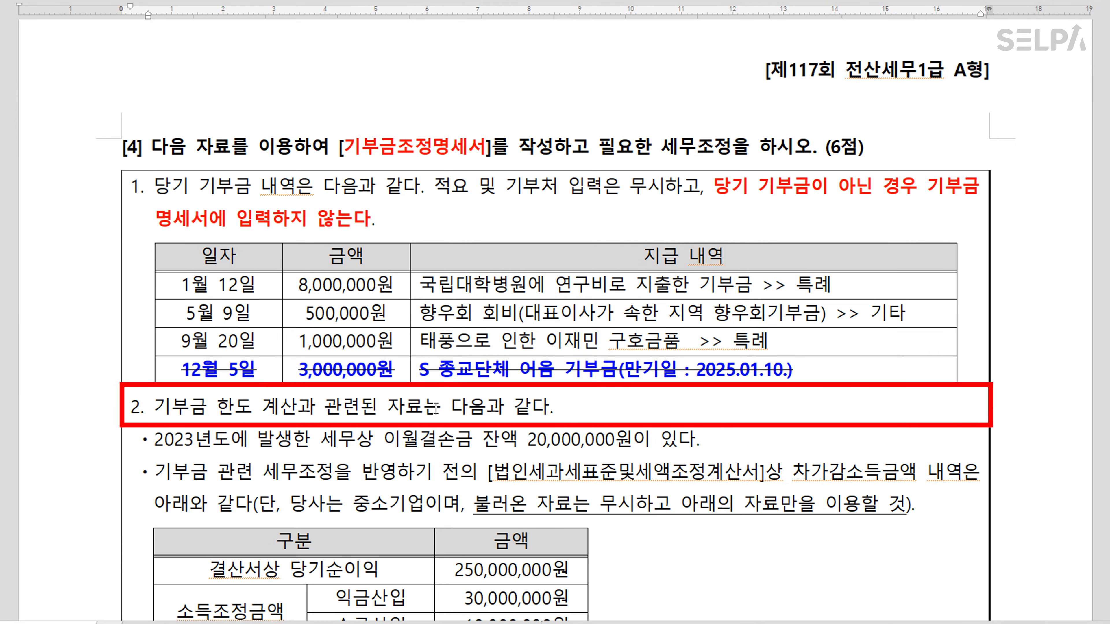
{"action": "scroll", "coordinate": [381, 408], "scroll_direction": "down", "scroll_amount": 2}
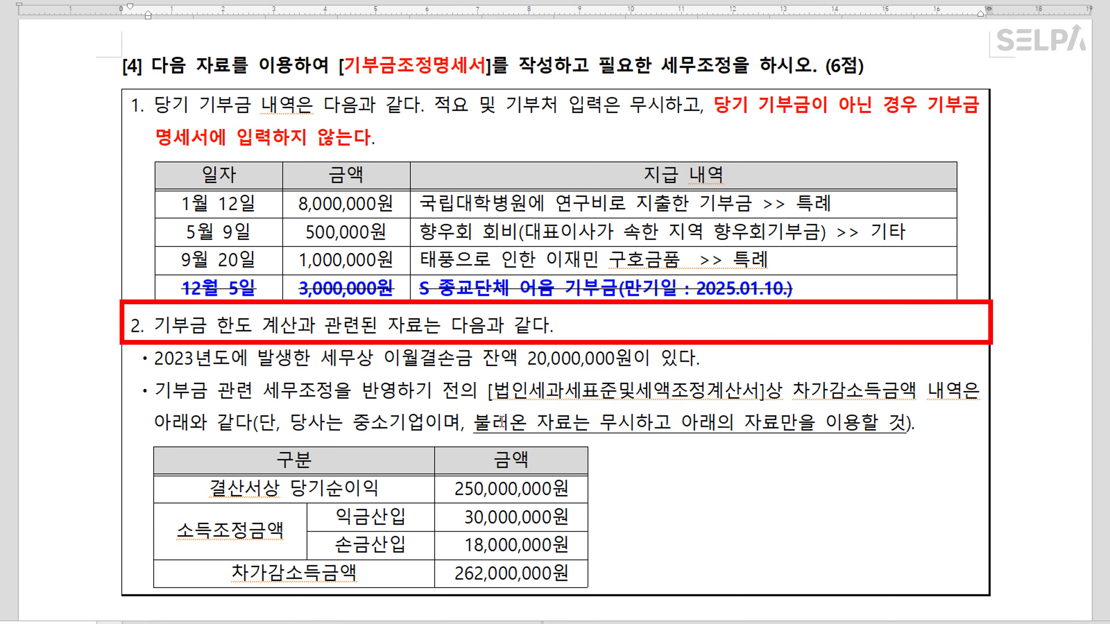
{"action": "left_click", "coordinate": [455, 359]}
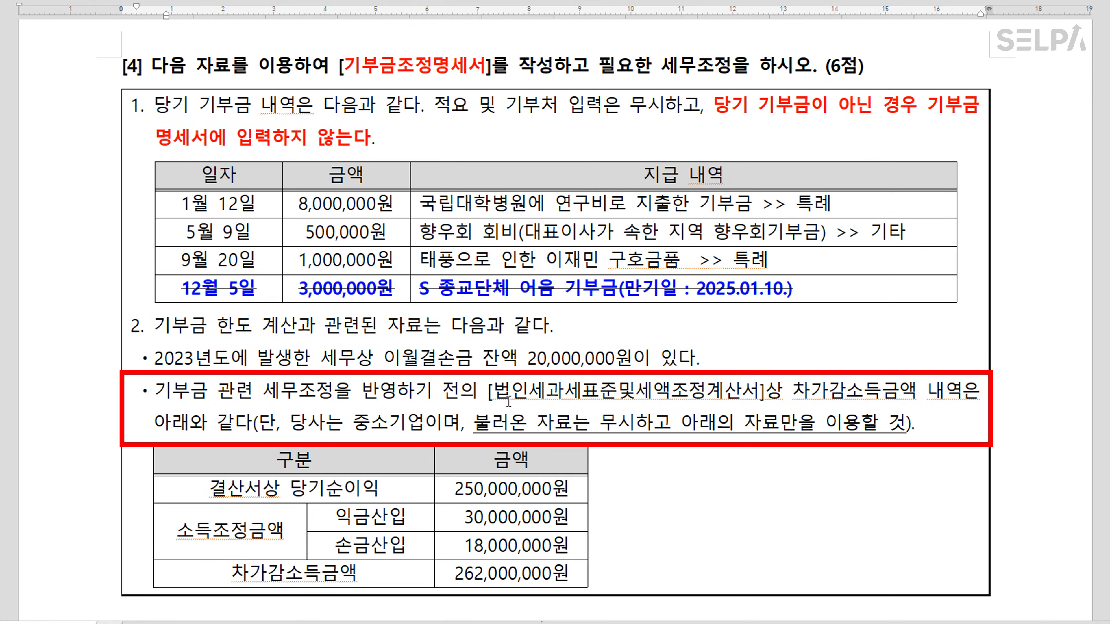
{"action": "left_click", "coordinate": [577, 401]}
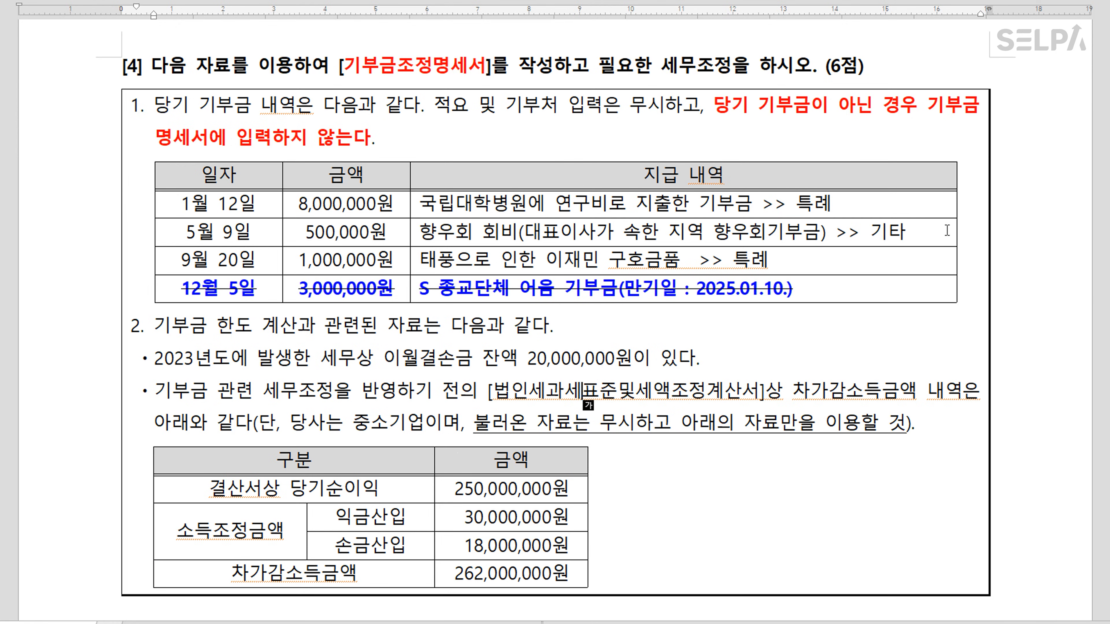
Append >> 기타 to the 12월 5일 row's description
{"action": "left_click", "coordinate": [855, 233]}
{"action": "left_click", "coordinate": [820, 298]}
{"action": "type", "text": ">> 기타"}
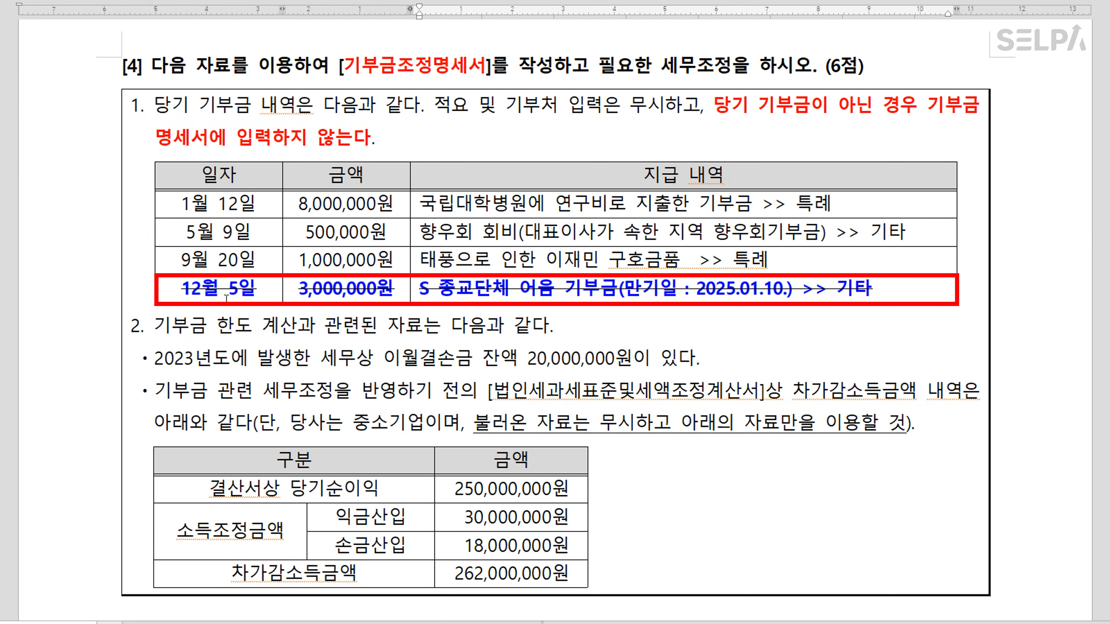
{"action": "left_click", "coordinate": [244, 282]}
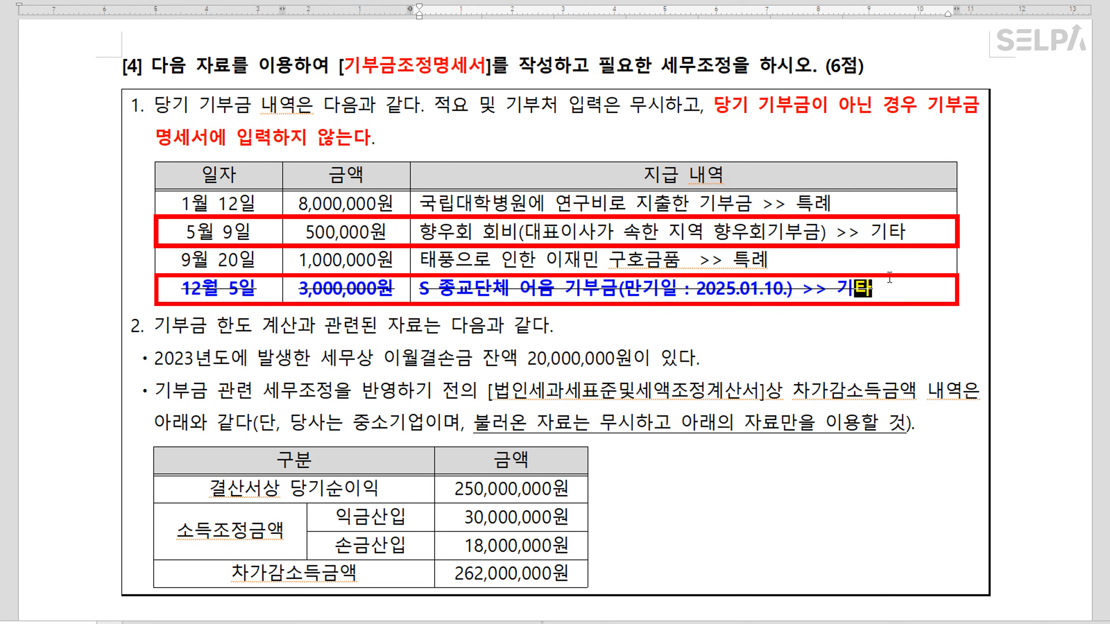
{"action": "left_click", "coordinate": [370, 289]}
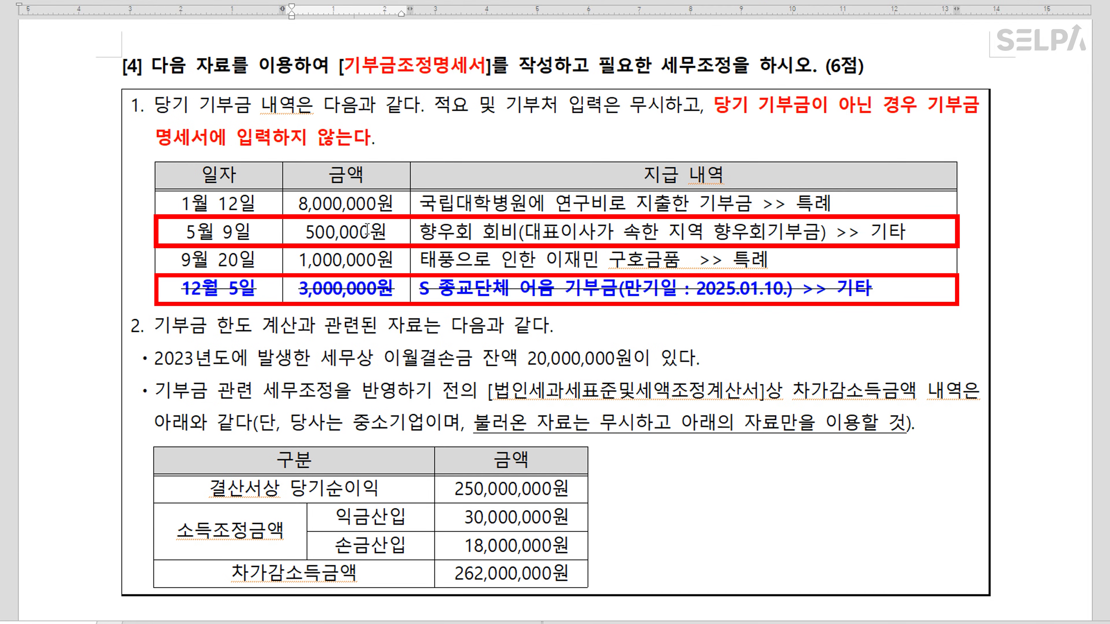
{"action": "left_click", "coordinate": [579, 519]}
Widen the income table and annotate the 익금산입 cell '+ 3,500,000원 >> 33,500,000원'
{"action": "left_click_drag", "start_coordinate": [588, 518], "coordinate": [868, 535]}
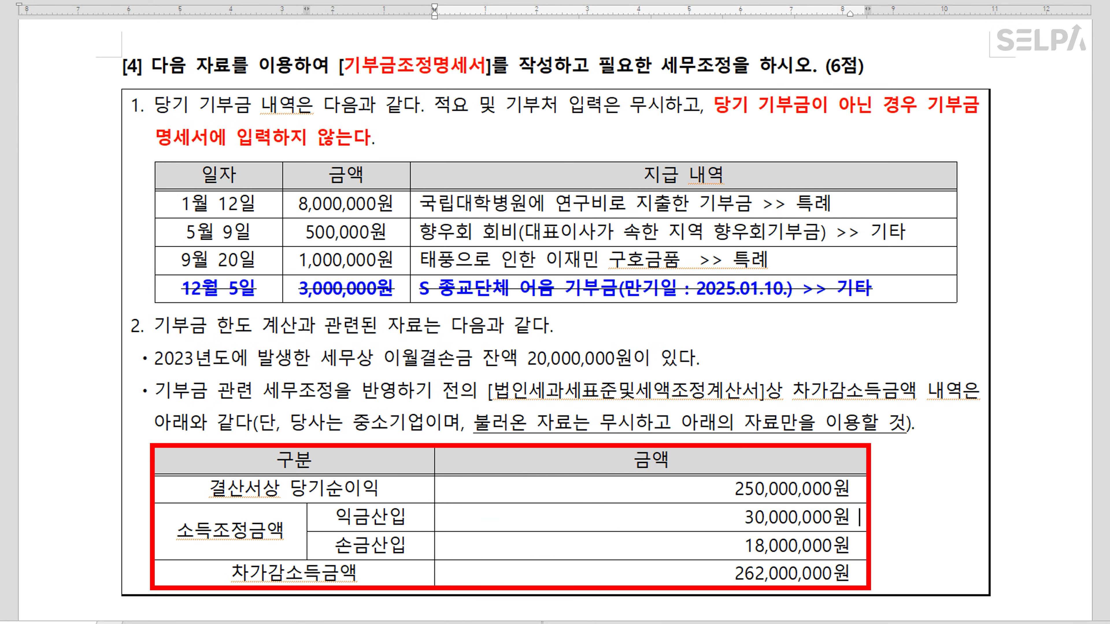
{"action": "type", "text": "+ 3,500,00"}
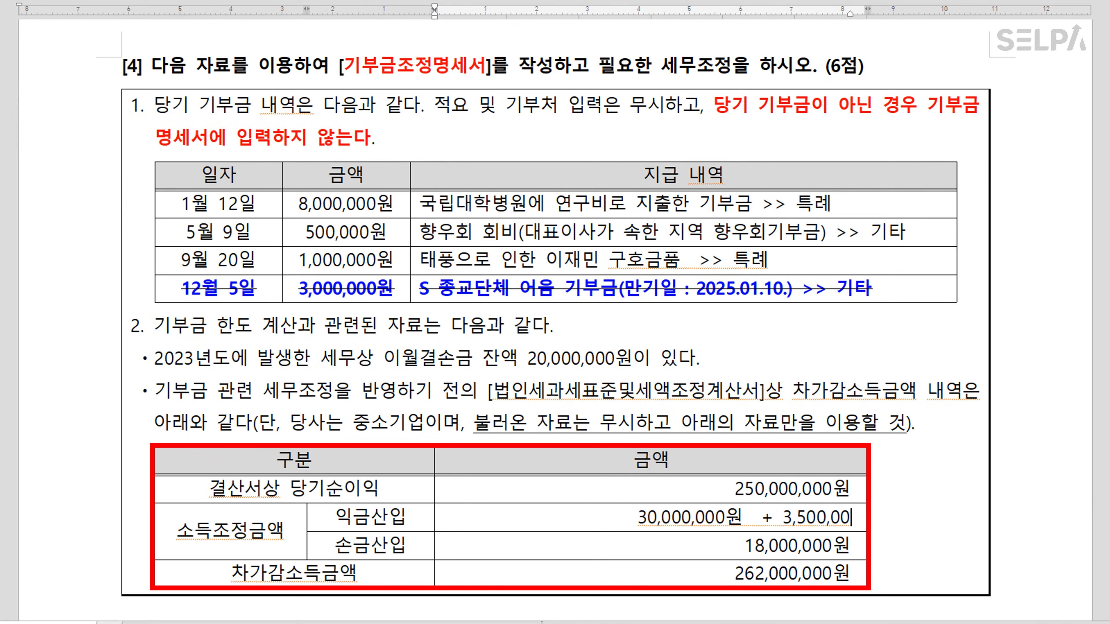
{"action": "type", "text": "0원"}
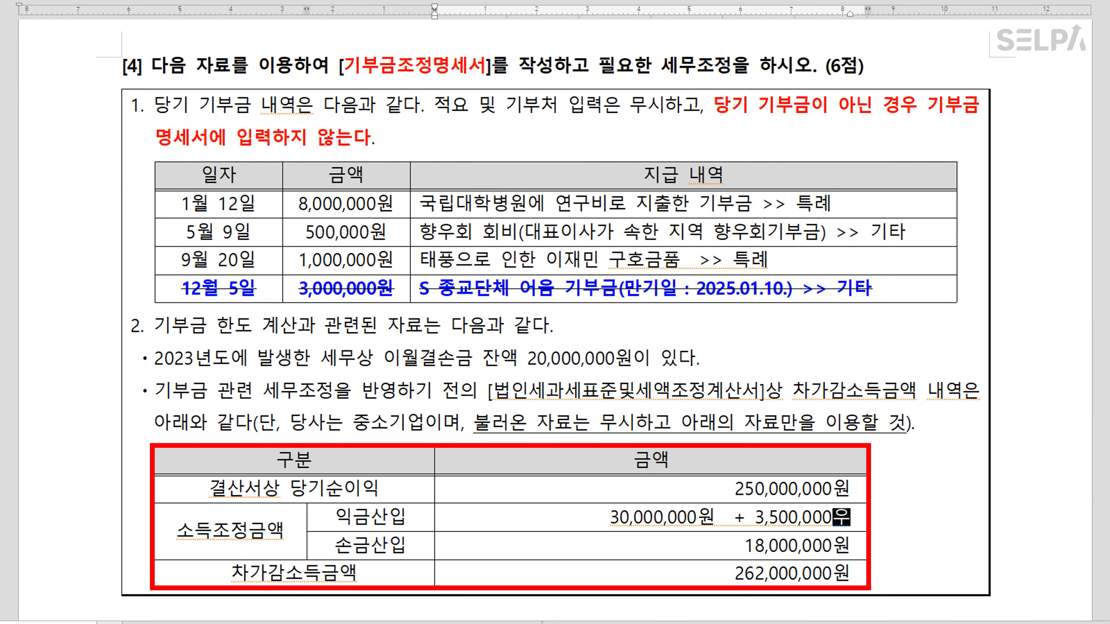
{"action": "type", "text": " >> 33"}
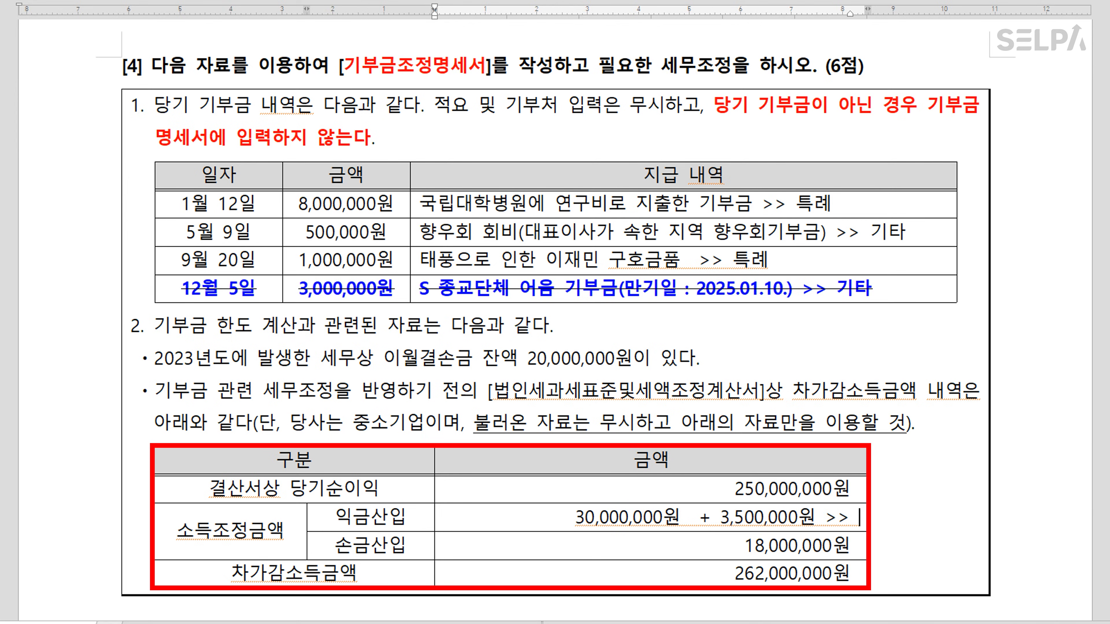
{"action": "type", "text": ",500,000"}
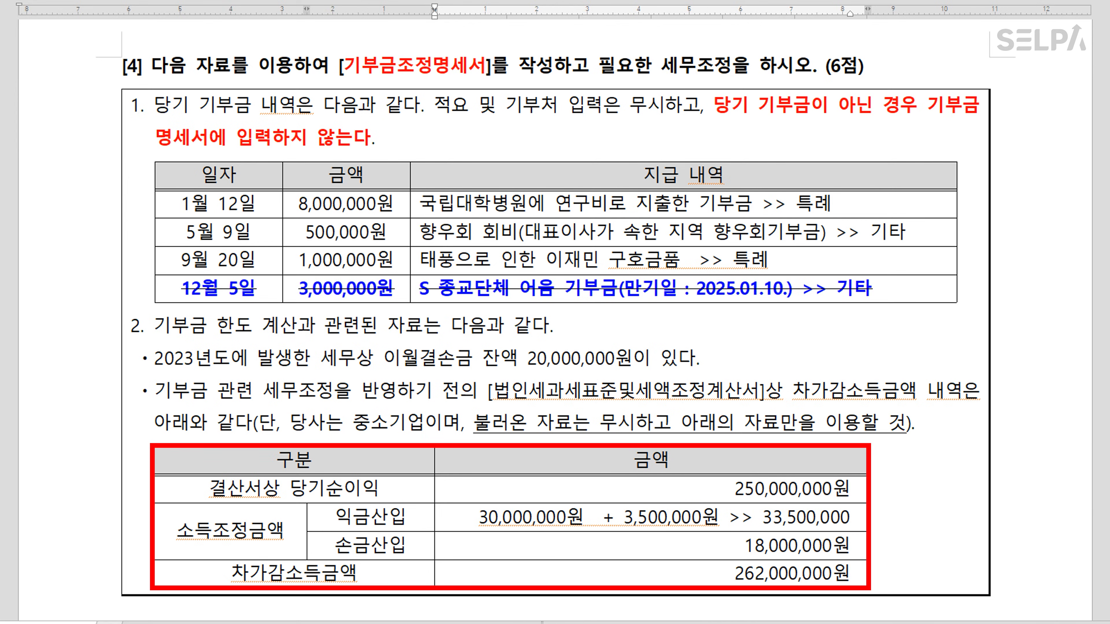
{"action": "type", "text": "원"}
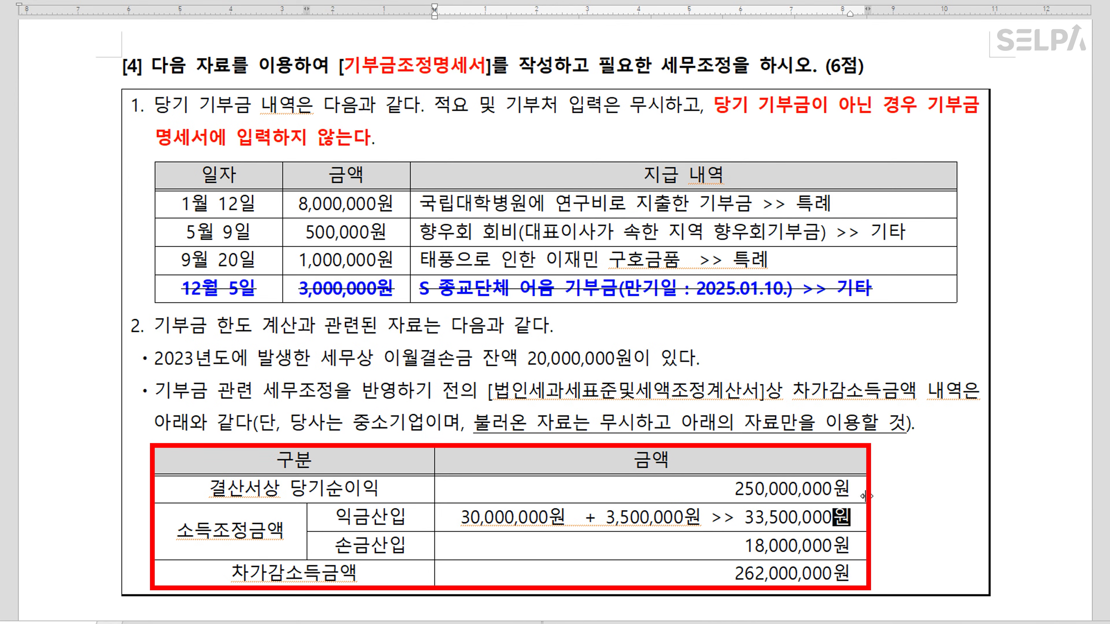
{"action": "left_click", "coordinate": [990, 513]}
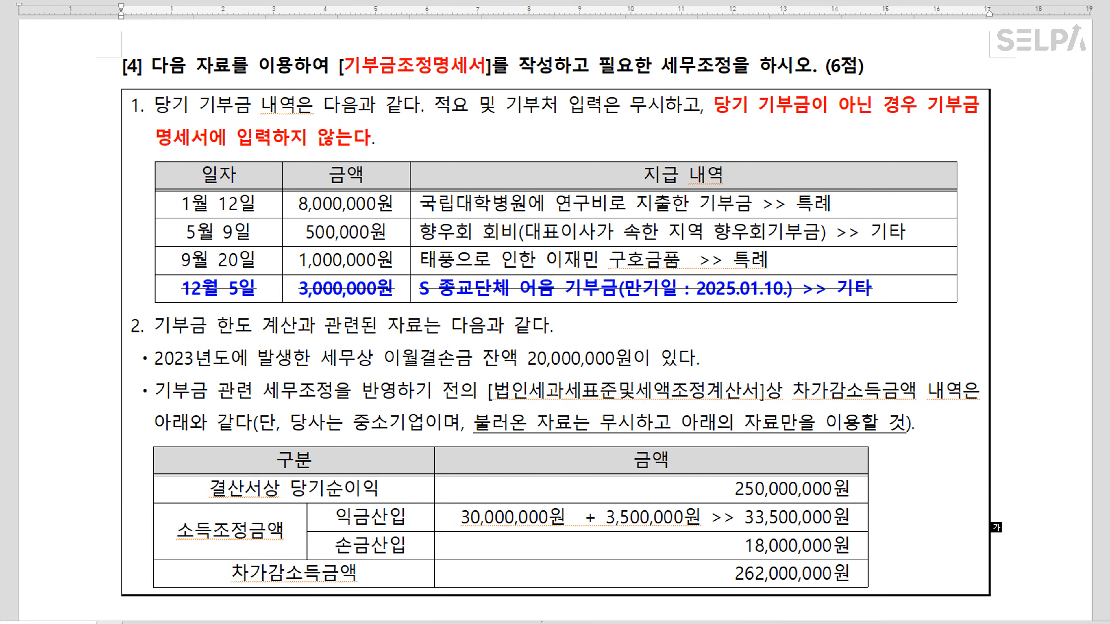
{"action": "key", "text": "alt+Tab"}
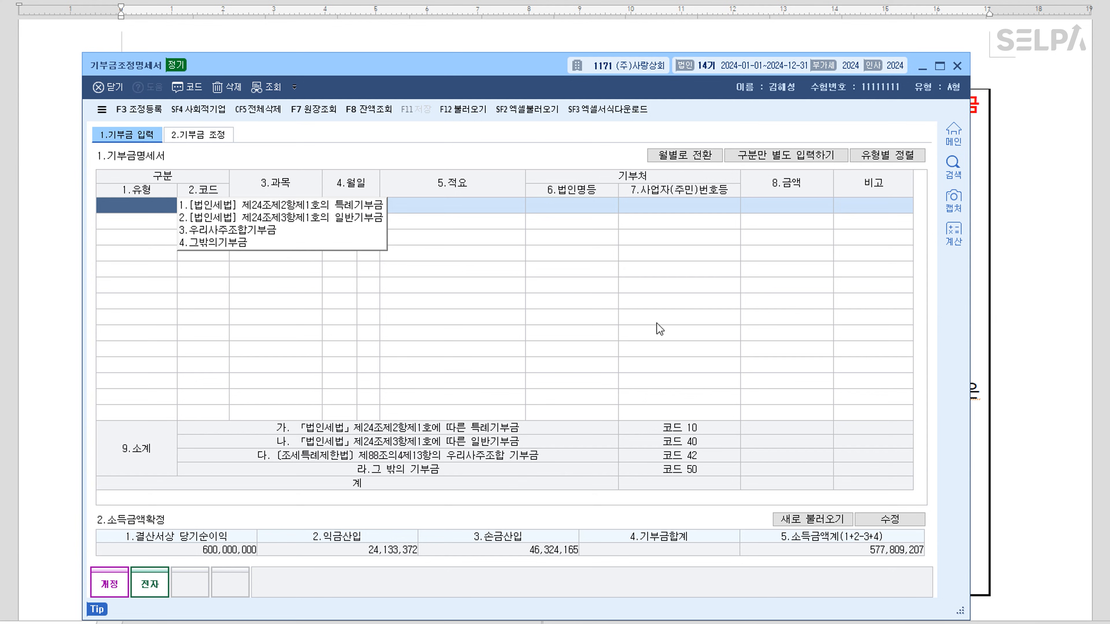
Load the donation entries and set rows 1 and 3 to 특례 and row 2 to 기타 (code 50)
{"action": "left_click", "coordinate": [463, 109]}
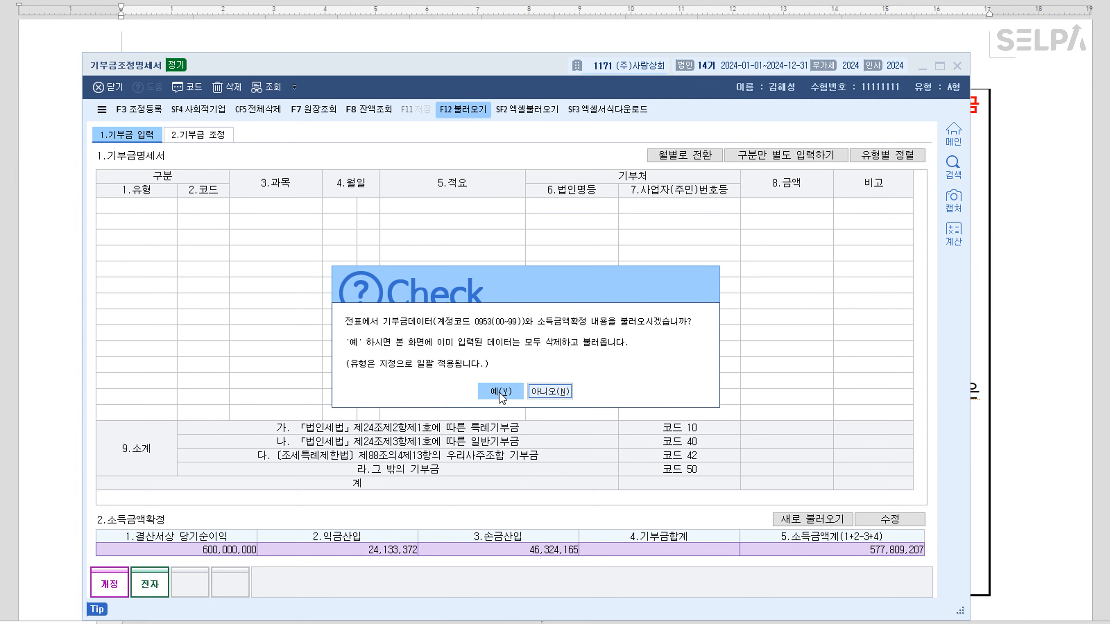
{"action": "left_click", "coordinate": [504, 391]}
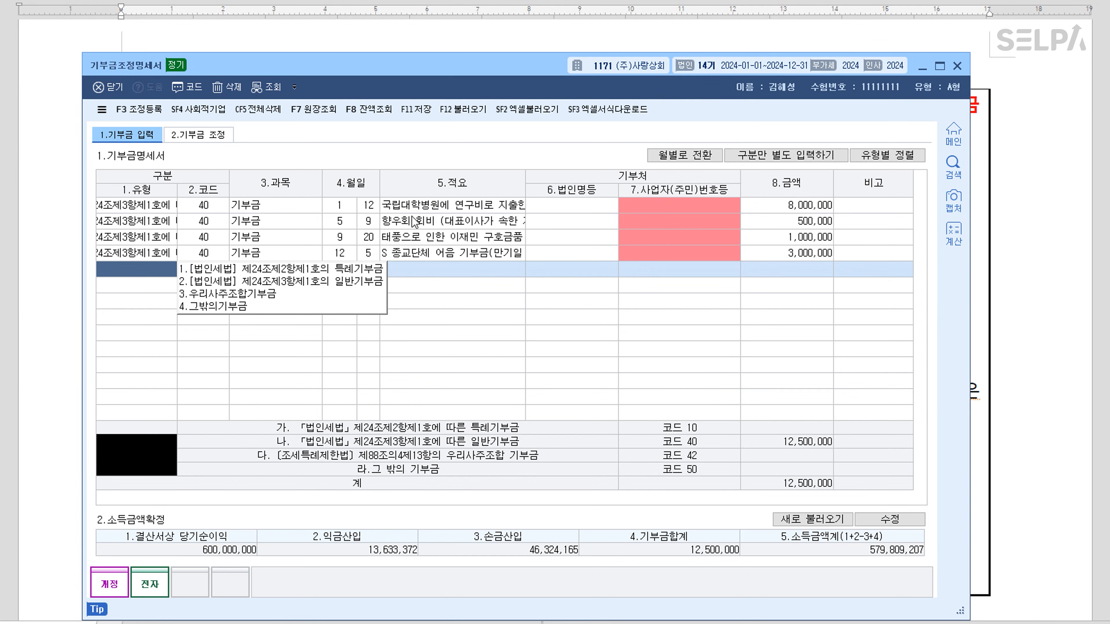
{"action": "left_click", "coordinate": [380, 210]}
{"action": "left_click", "coordinate": [164, 211]}
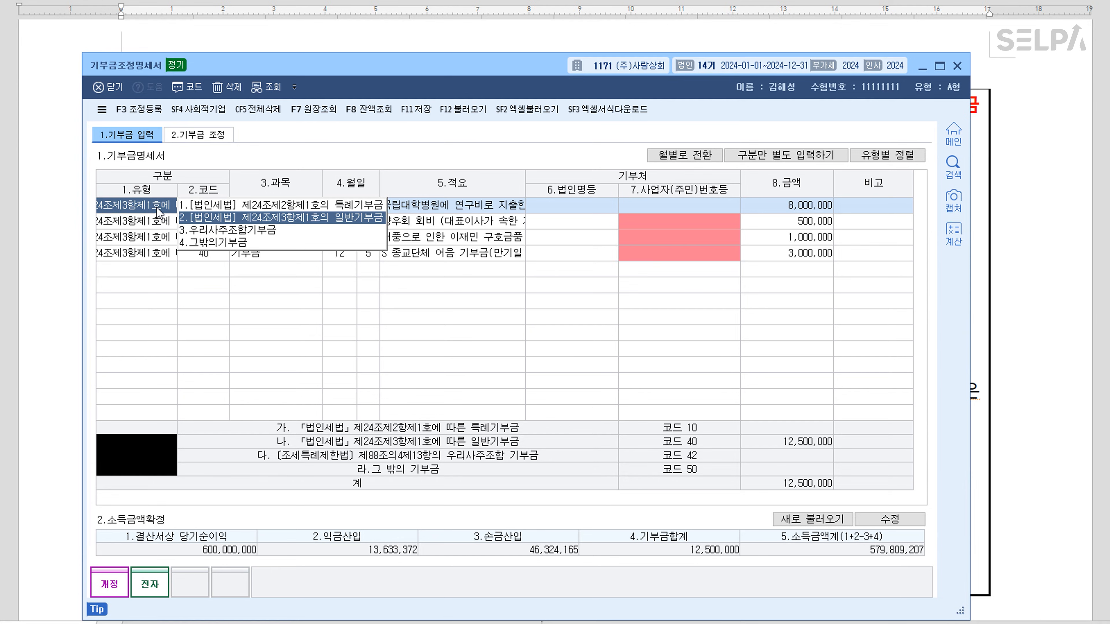
{"action": "left_click", "coordinate": [285, 201]}
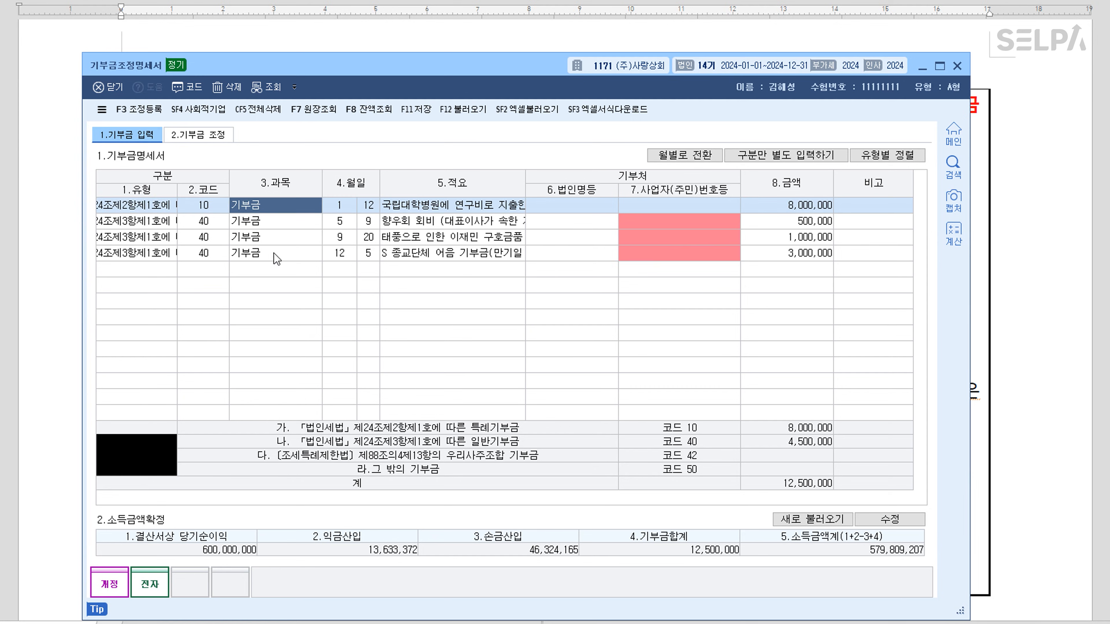
{"action": "left_click", "coordinate": [407, 221]}
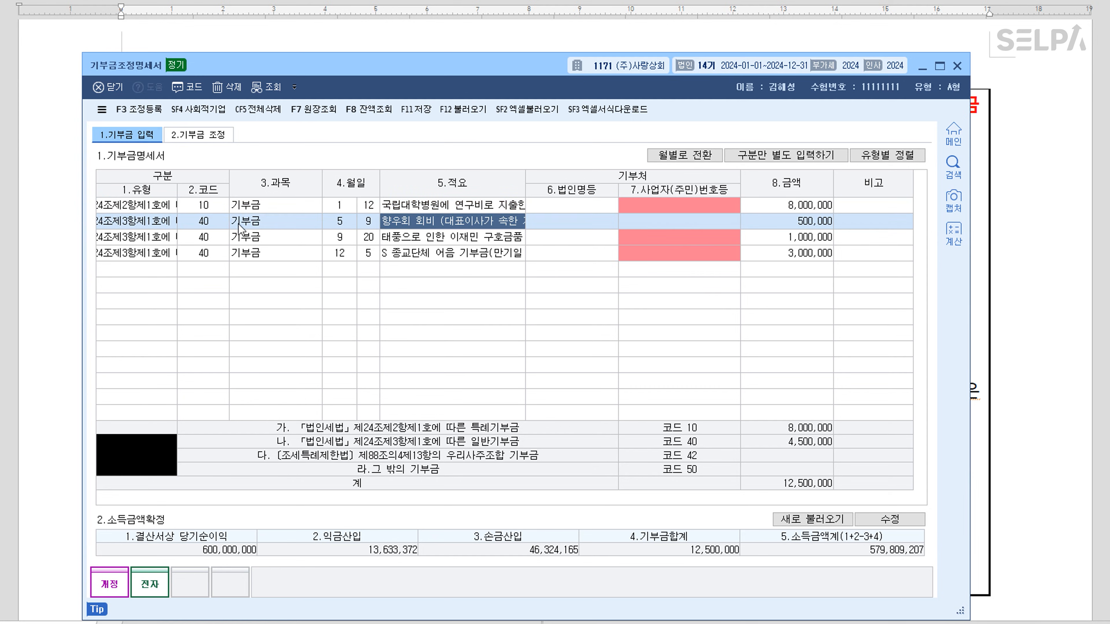
{"action": "left_click", "coordinate": [156, 222]}
{"action": "left_click", "coordinate": [228, 258]}
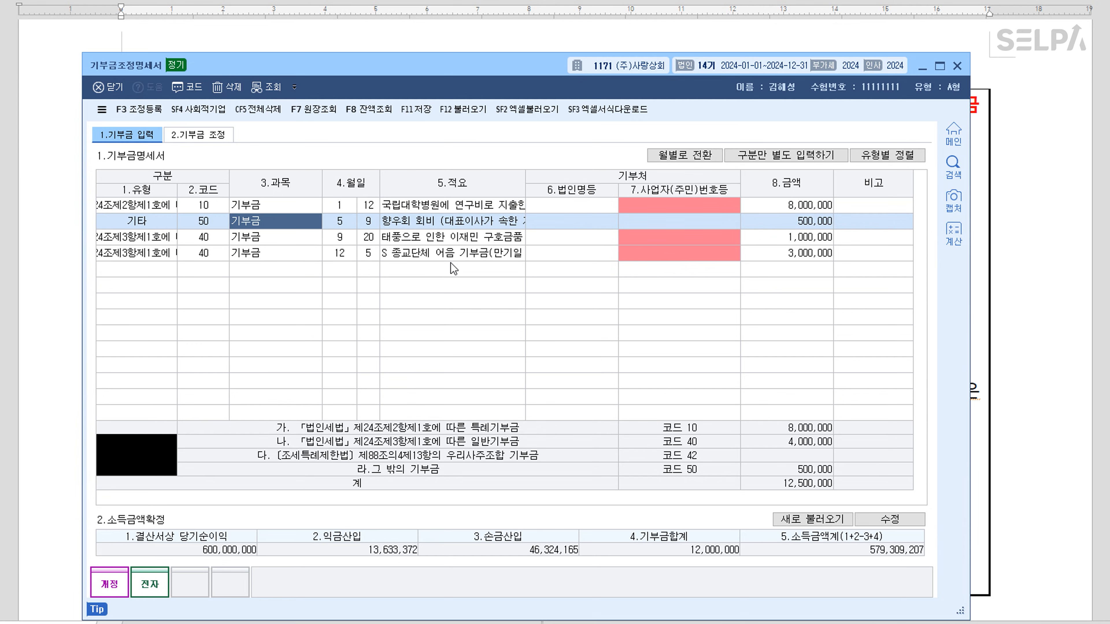
{"action": "left_click", "coordinate": [164, 240]}
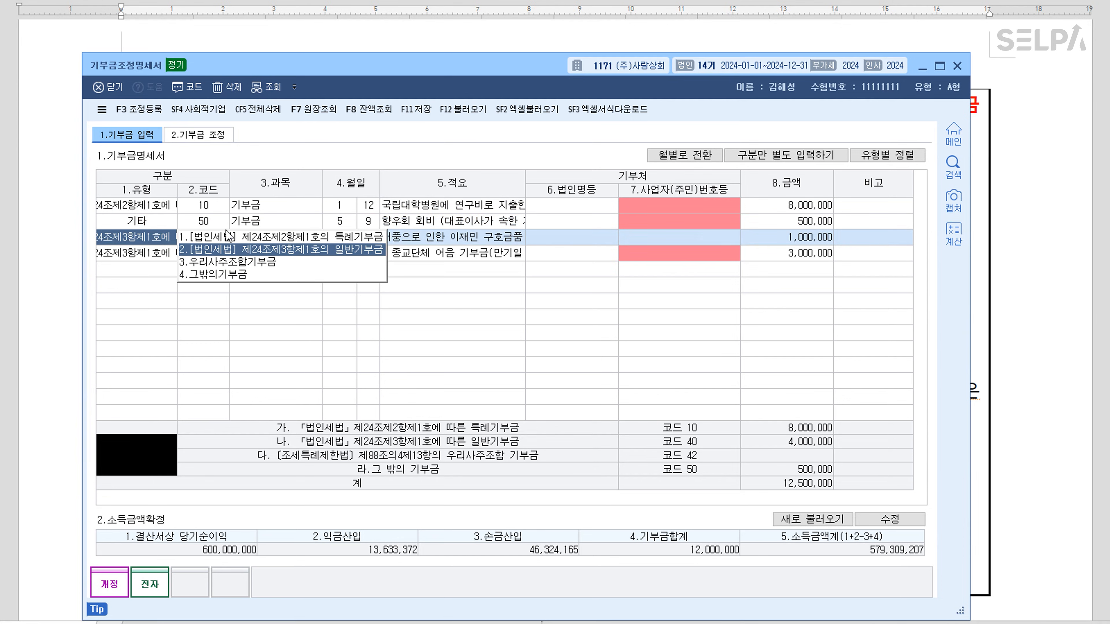
{"action": "left_click", "coordinate": [233, 237]}
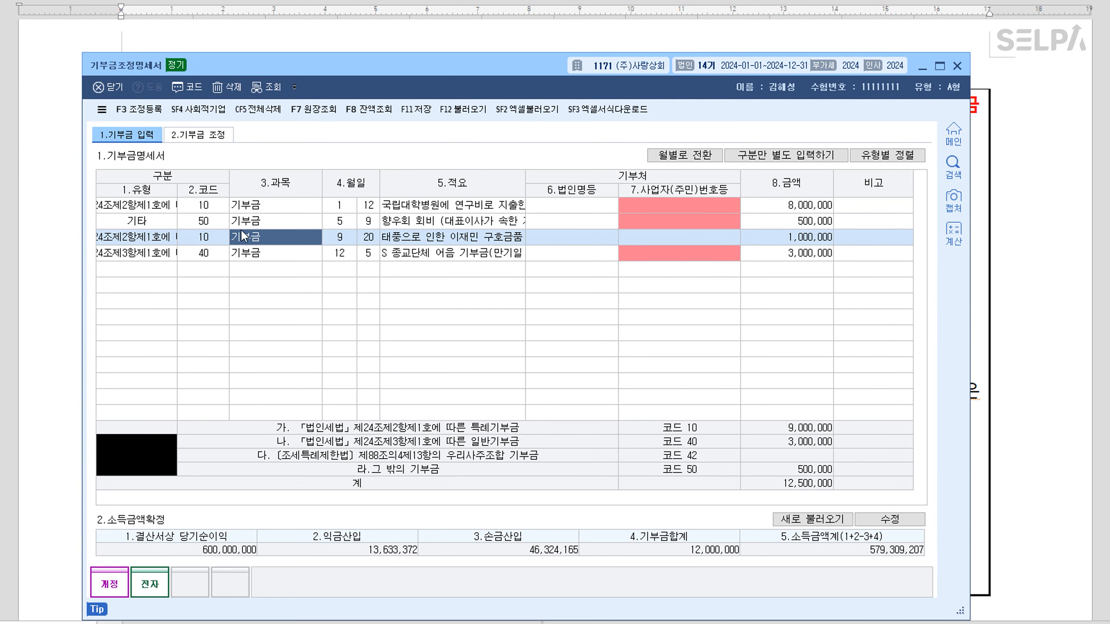
Delete the 3,000,000 어음 기부금 row, leaving donations totalling 9,500,000
{"action": "left_click", "coordinate": [411, 255]}
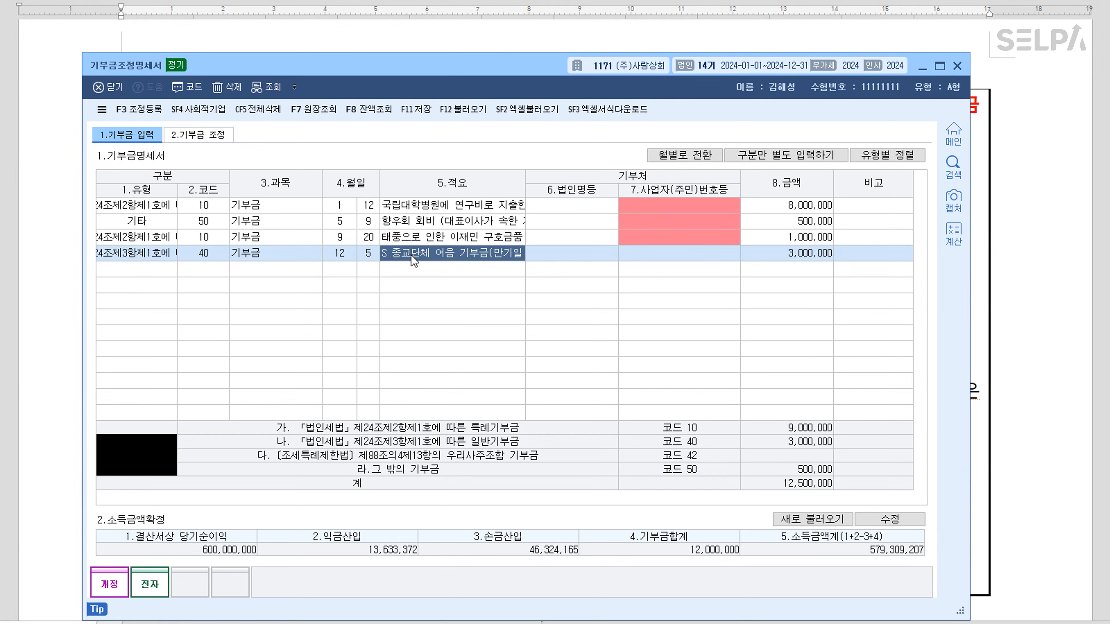
{"action": "left_click", "coordinate": [158, 252]}
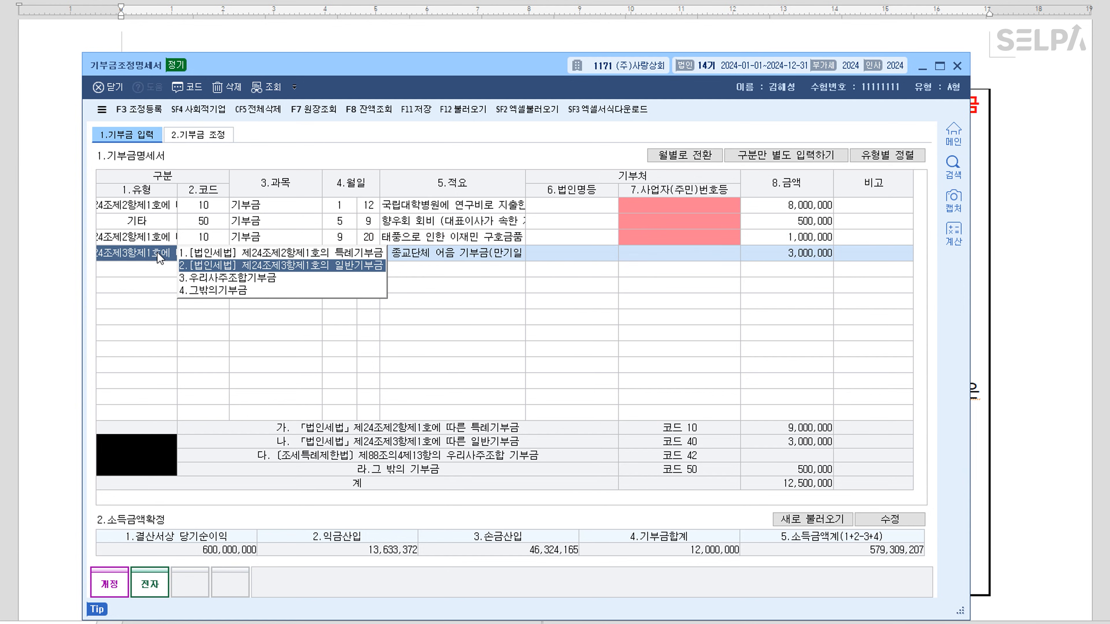
{"action": "key", "text": "F5"}
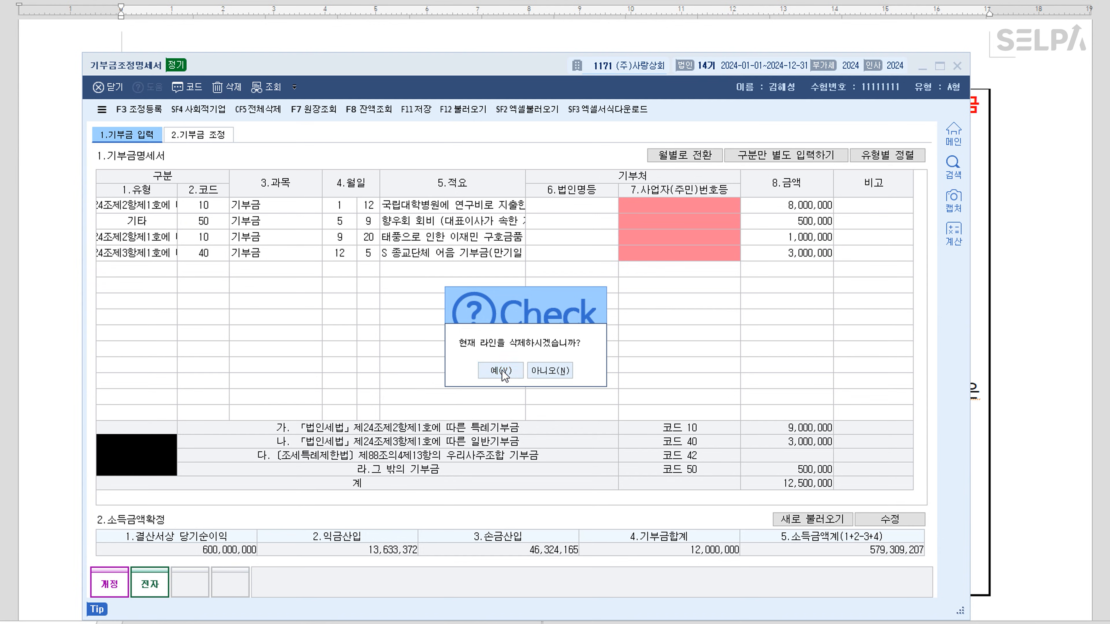
{"action": "left_click", "coordinate": [500, 370]}
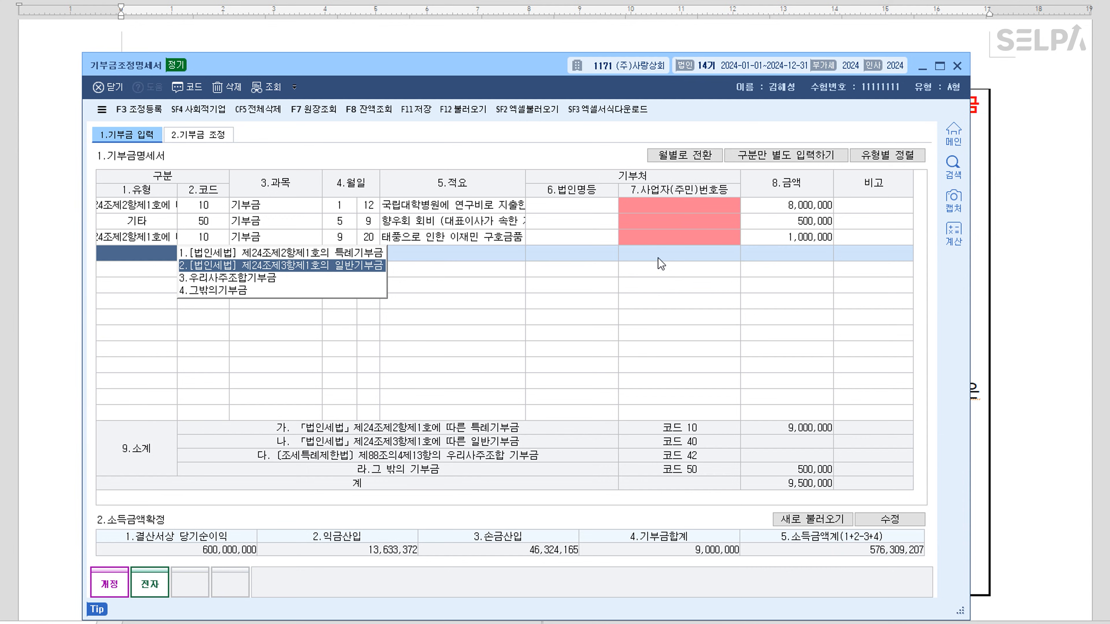
{"action": "left_click", "coordinate": [804, 221]}
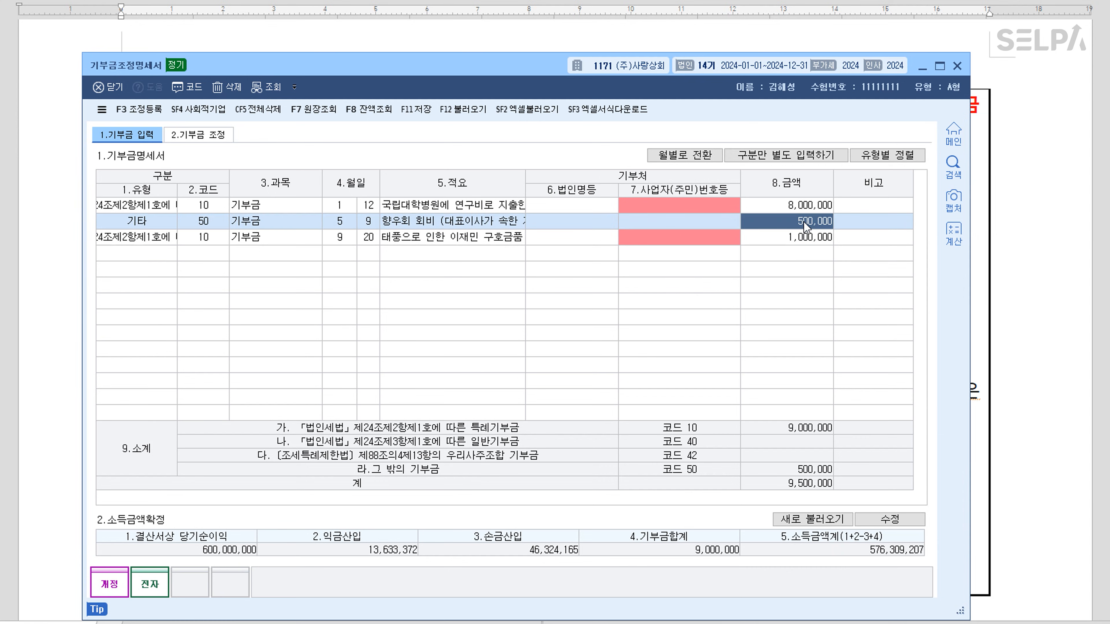
{"action": "left_click", "coordinate": [791, 250]}
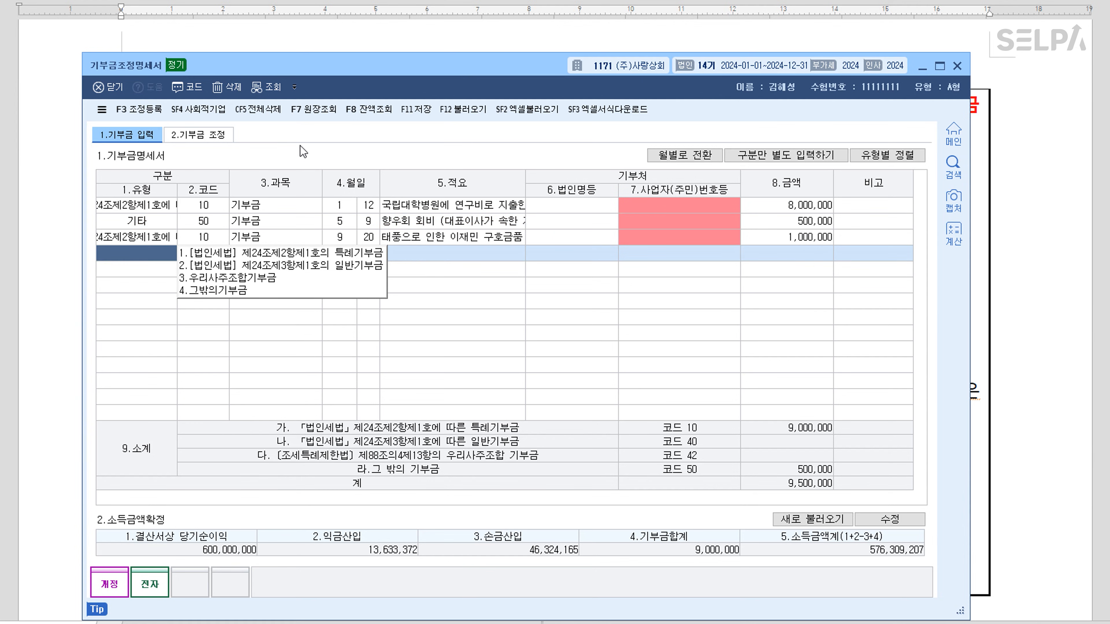
{"action": "left_click", "coordinate": [149, 109]}
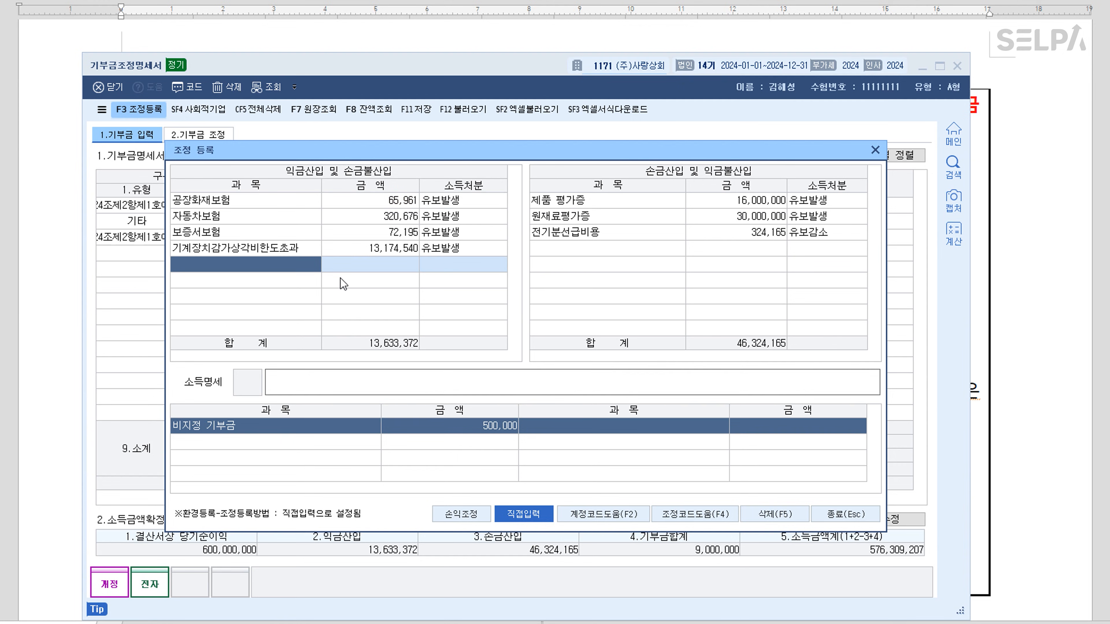
Add the 익금산입 entry 향우회 기부금 500,000 with disposition 상여
{"action": "type", "text": "향우회 기부금"}
{"action": "key", "text": "Return"}
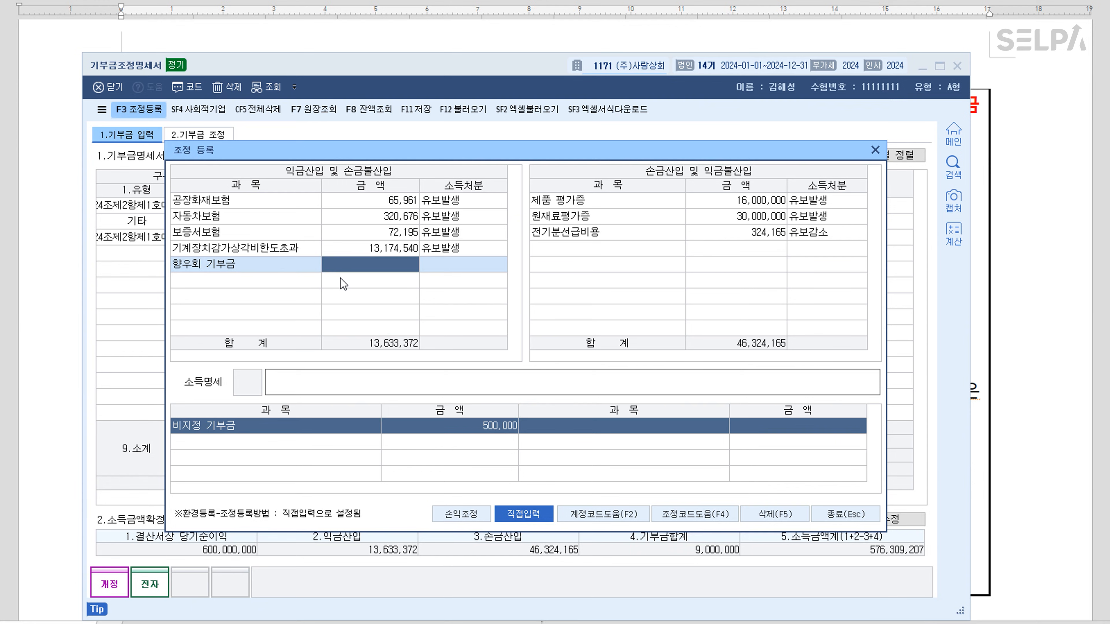
{"action": "type", "text": "5000000"}
{"action": "key", "text": "Return"}
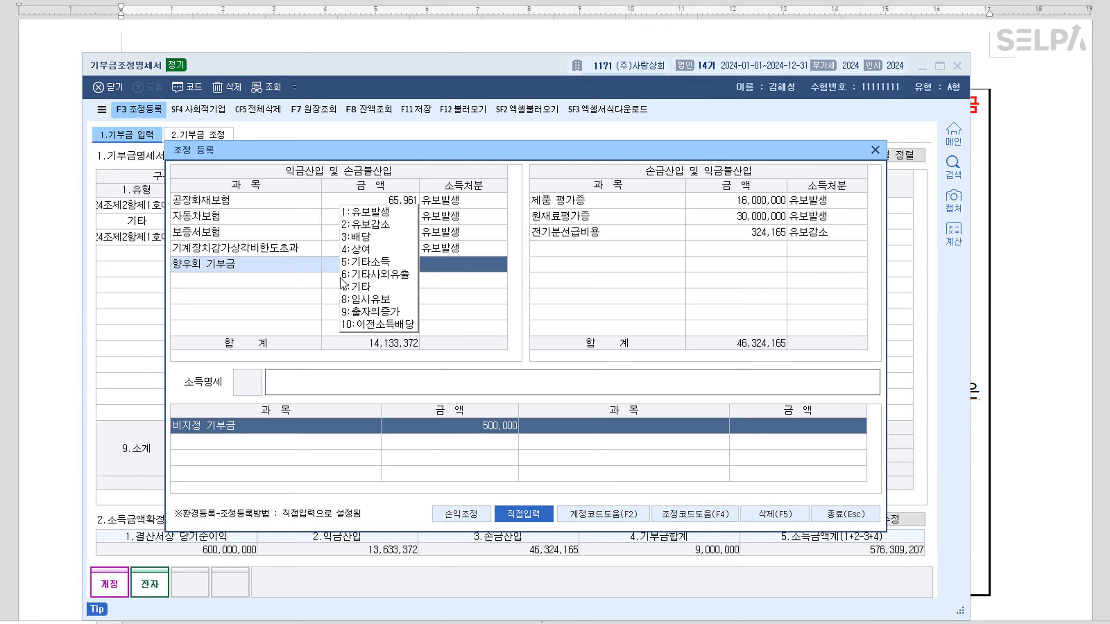
{"action": "key", "text": "4"}
{"action": "key", "text": "Return"}
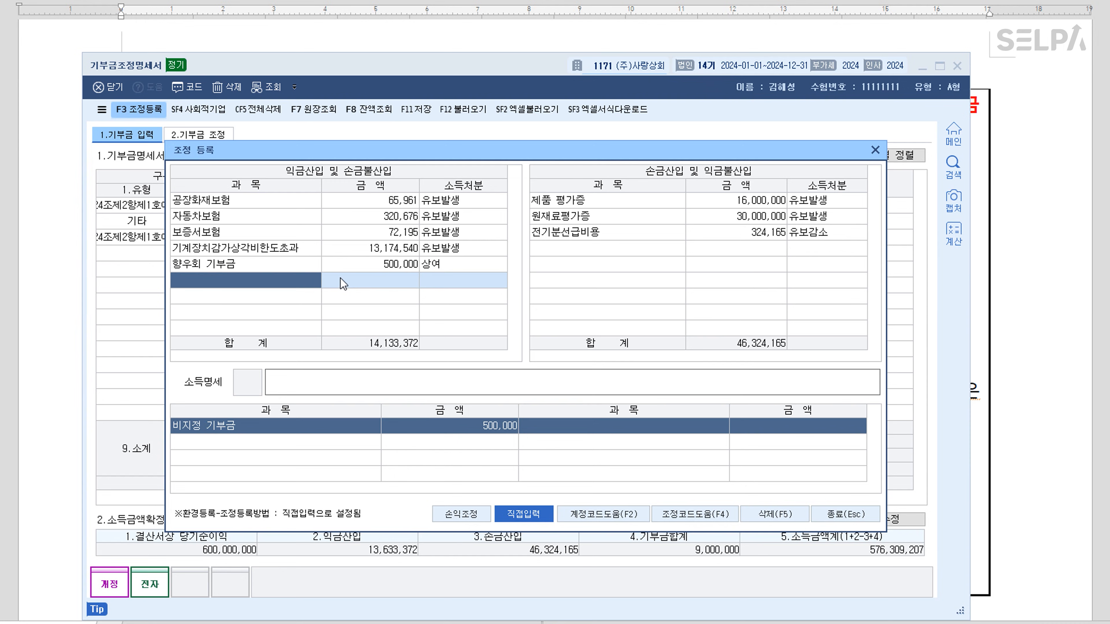
Add 어음 기부금 3,000,000 as 유보발생 and close the adjustment registration
{"action": "type", "text": "어"}
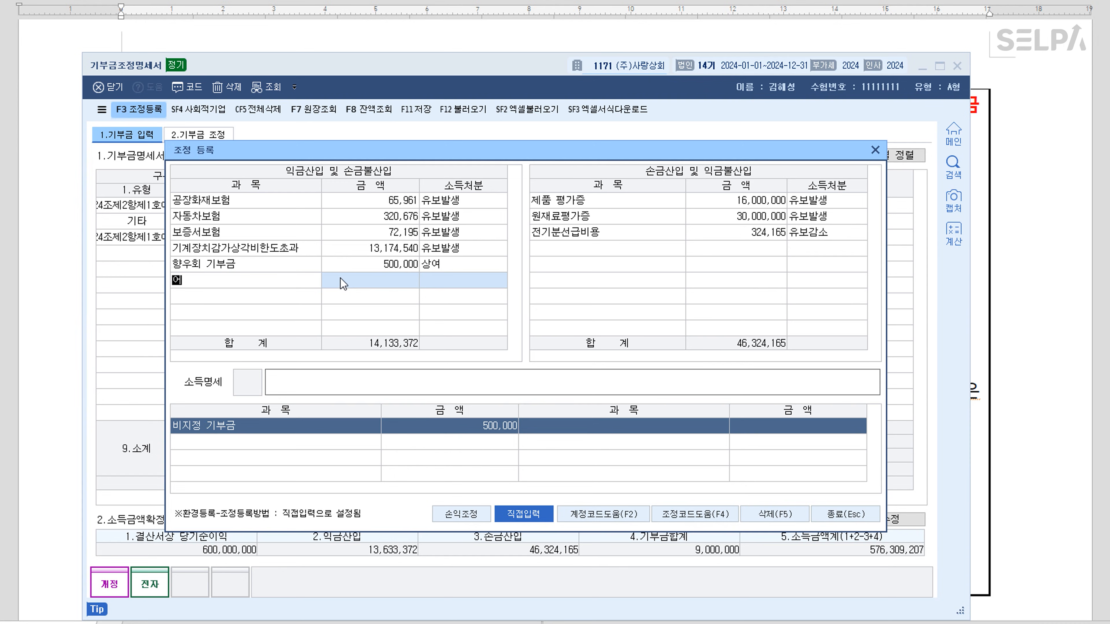
{"action": "type", "text": "음 ㄱ기부금"}
{"action": "key", "text": "Return"}
{"action": "type", "text": "3000000"}
{"action": "key", "text": "Return"}
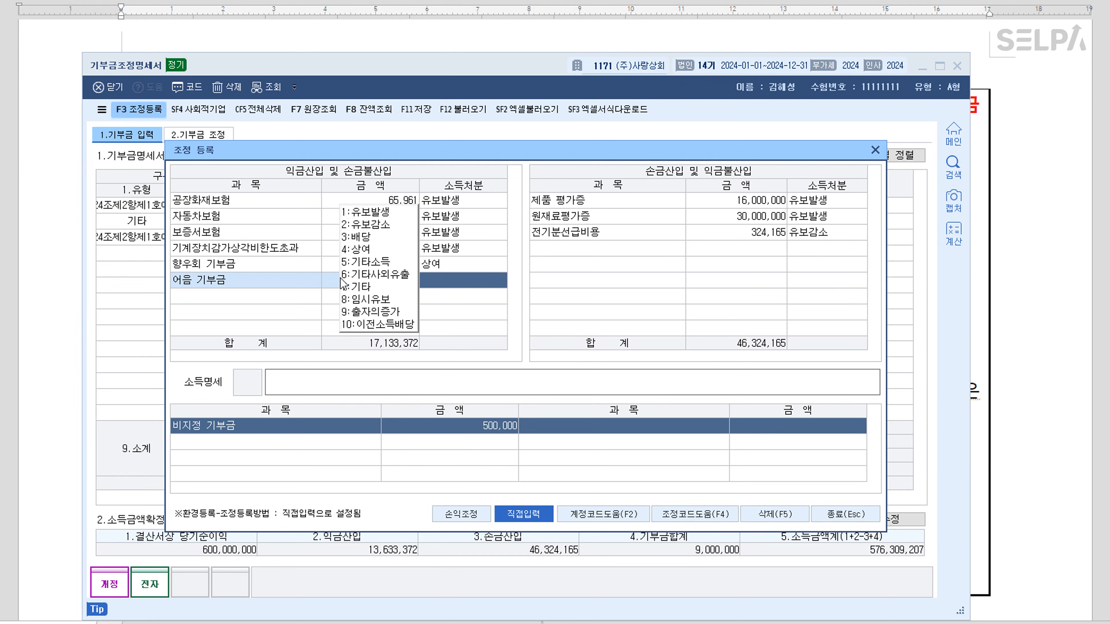
{"action": "type", "text": "1"}
{"action": "key", "text": "Return"}
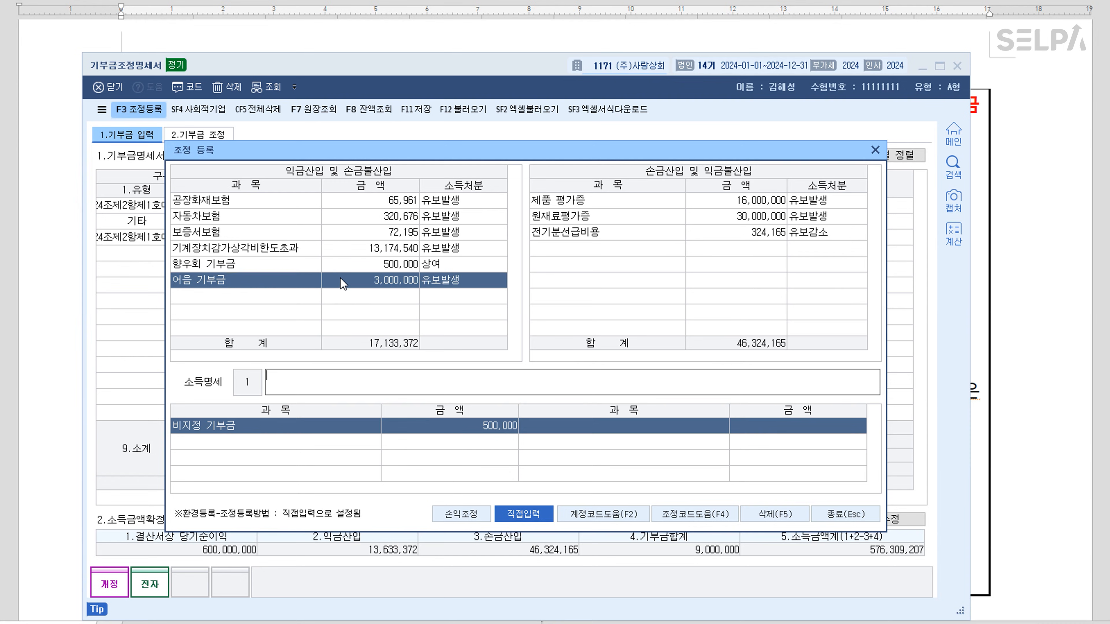
{"action": "key", "text": "Return"}
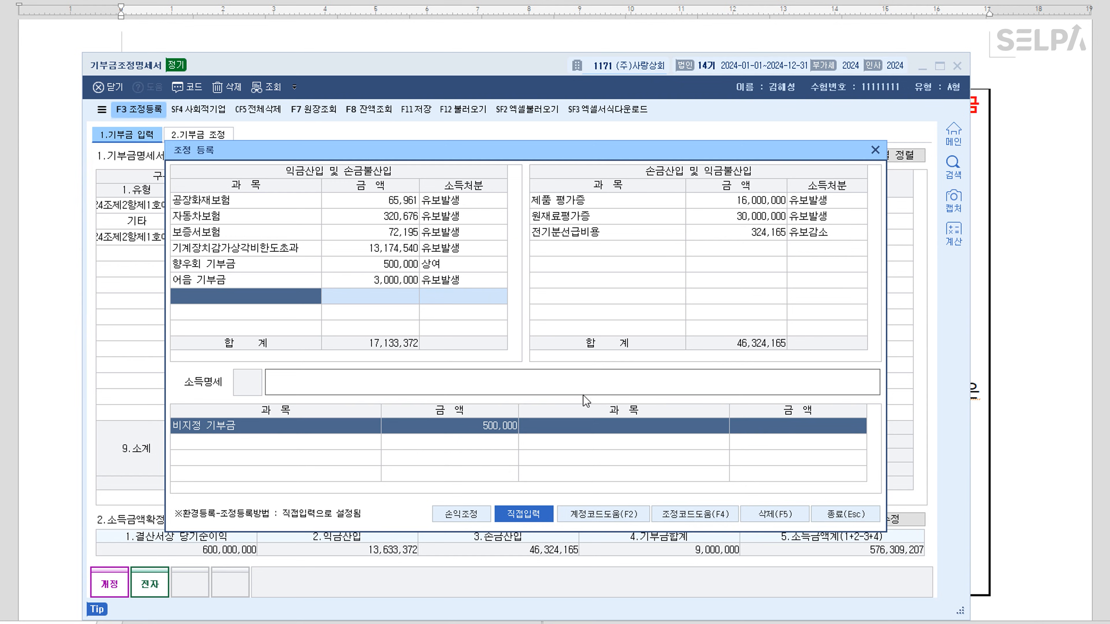
{"action": "left_click", "coordinate": [845, 520]}
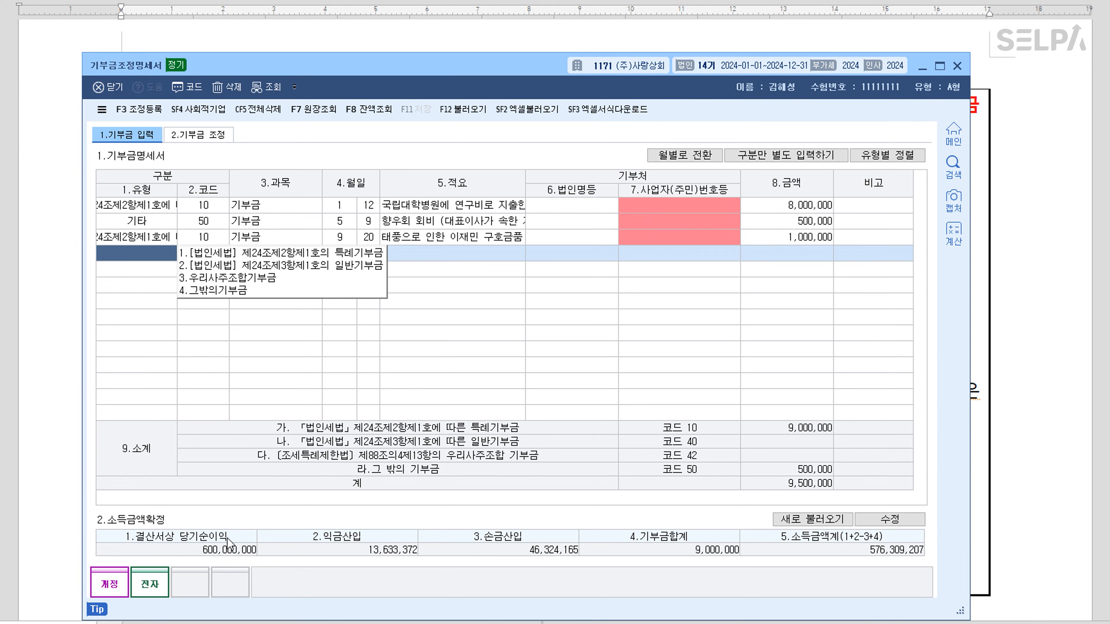
Enter net income 250,000,000, additions 33,500,000 and deductions 18,000,000 in the income figures
{"action": "left_click_drag", "start_coordinate": [523, 53], "coordinate": [533, 207]}
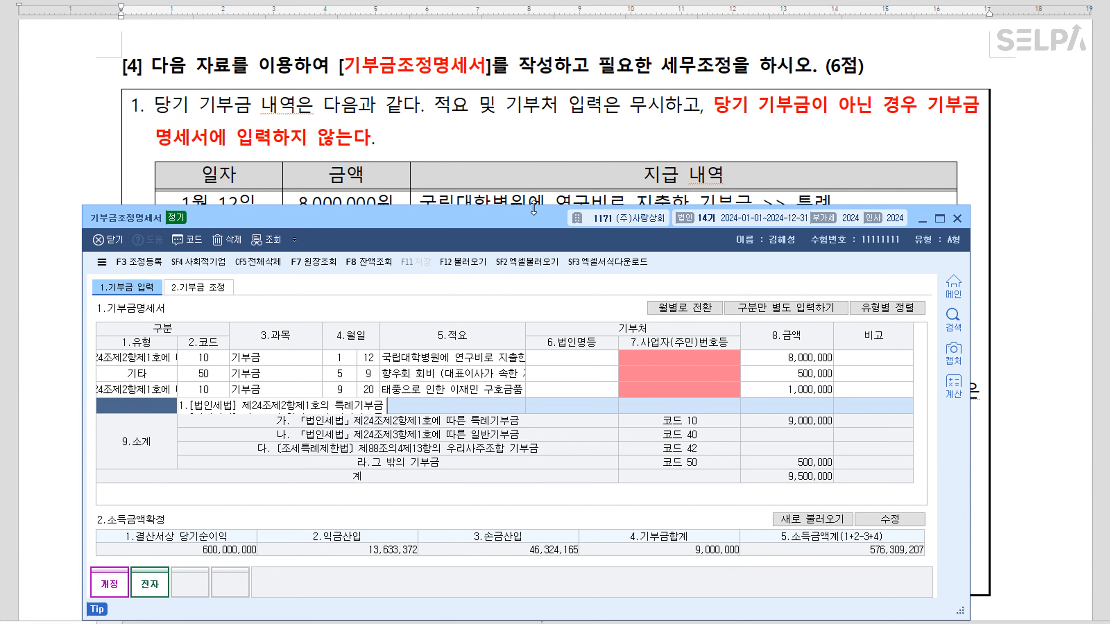
{"action": "scroll", "coordinate": [549, 179], "scroll_direction": "down", "scroll_amount": 6}
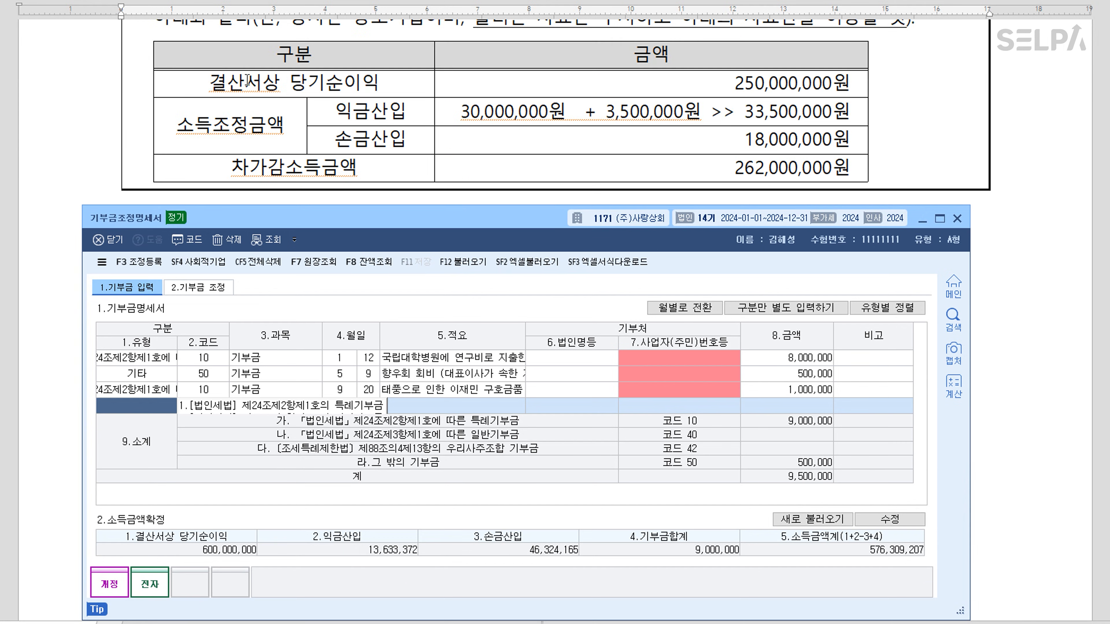
{"action": "left_click", "coordinate": [912, 522]}
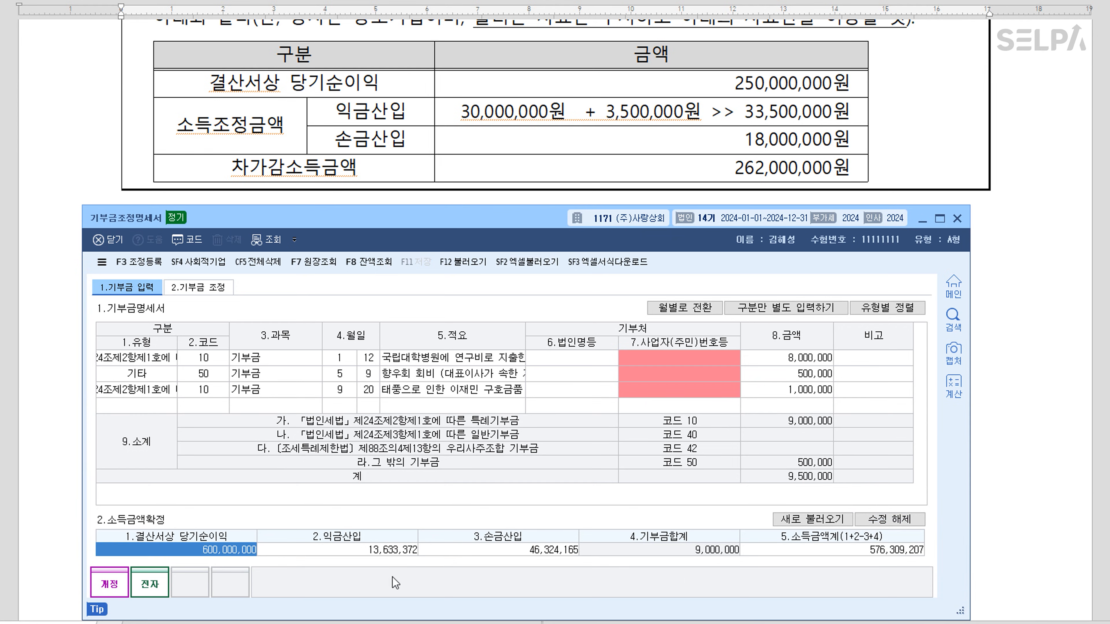
{"action": "type", "text": "250000000"}
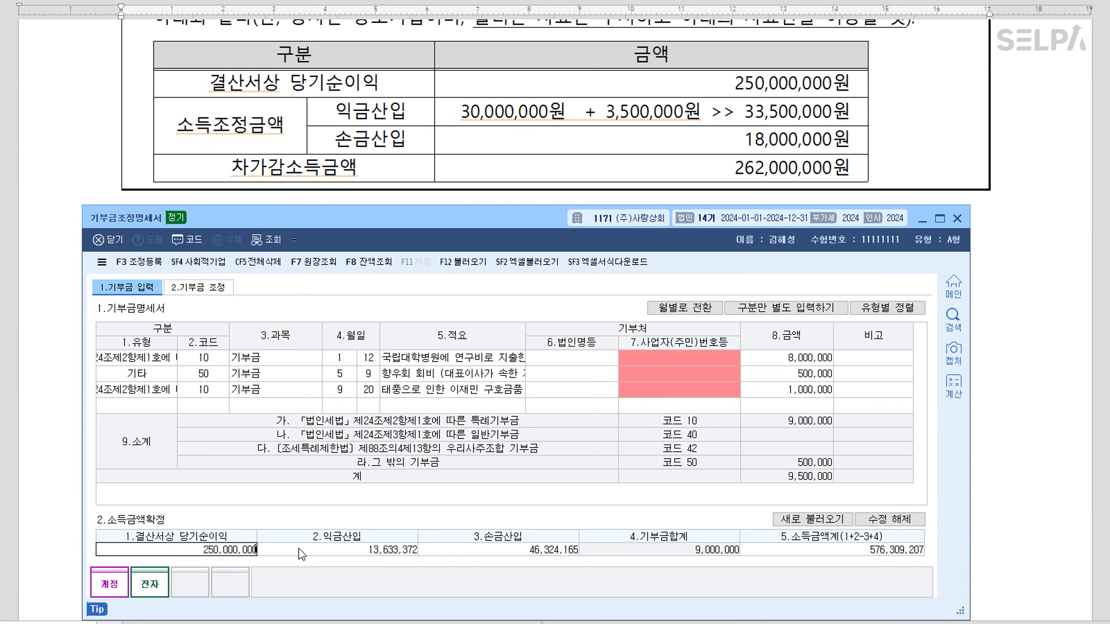
{"action": "key", "text": "Return"}
{"action": "type", "text": "33,500,000"}
{"action": "key", "text": "Return"}
{"action": "type", "text": "18000000"}
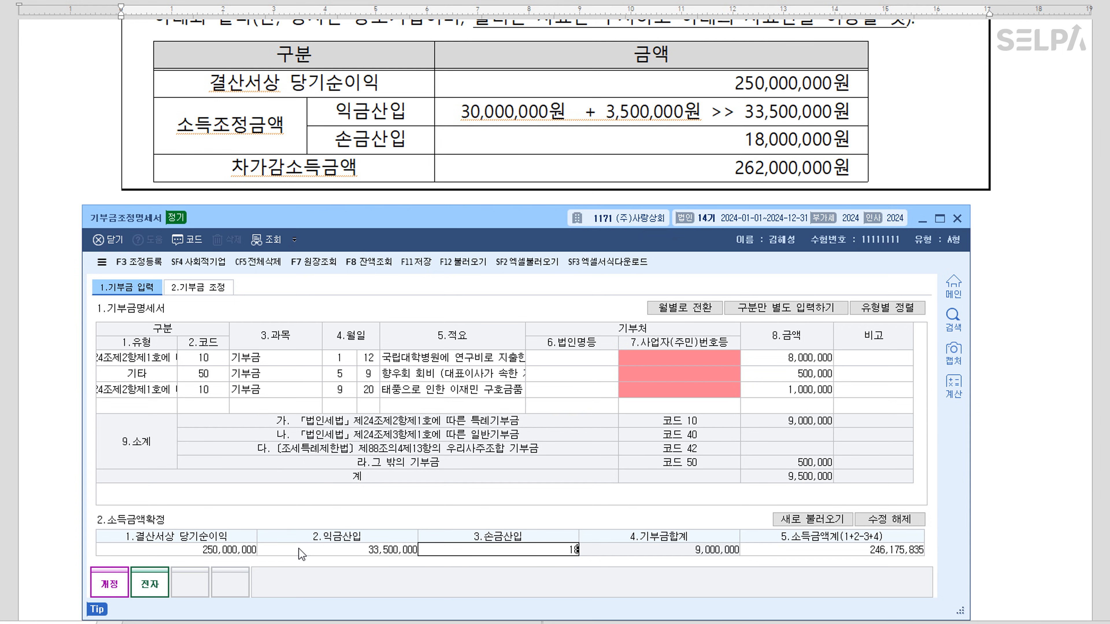
{"action": "key", "text": "Return"}
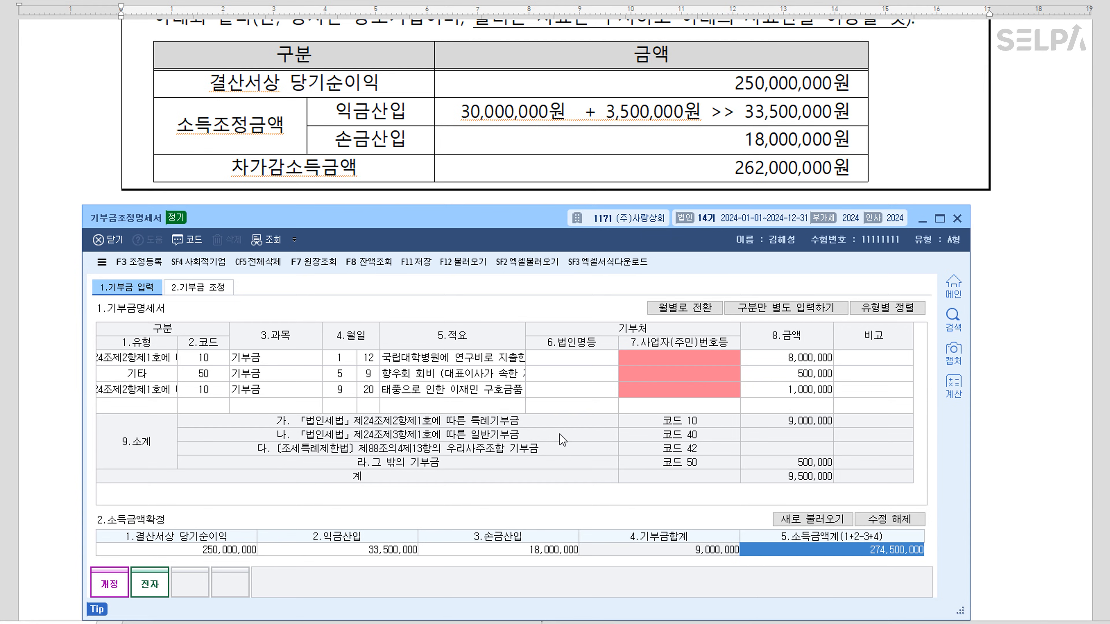
Check the 2.기부금 조정 page, then save and close the donation statement
{"action": "scroll", "coordinate": [933, 153], "scroll_direction": "up", "scroll_amount": 3}
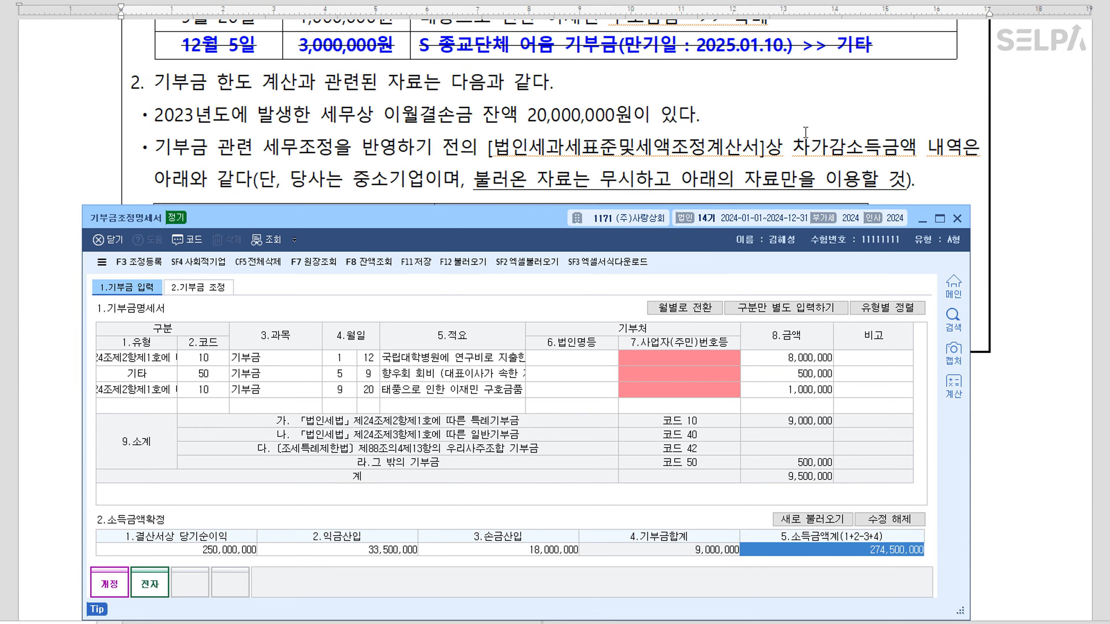
{"action": "scroll", "coordinate": [664, 130], "scroll_direction": "up", "scroll_amount": 2}
{"action": "scroll", "coordinate": [714, 113], "scroll_direction": "down", "scroll_amount": 8}
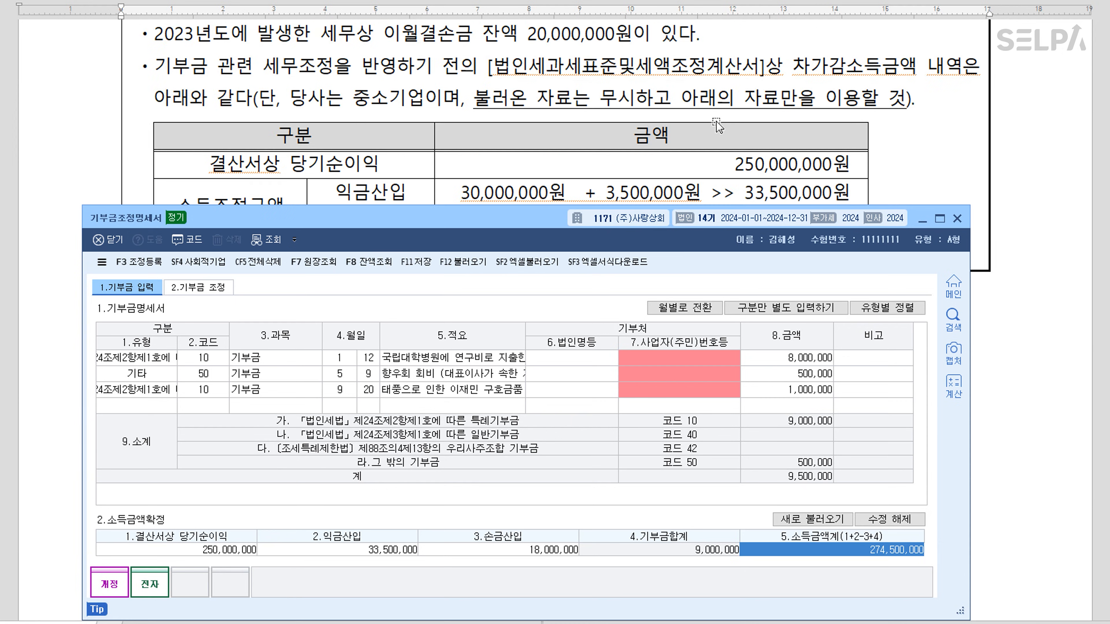
{"action": "left_click", "coordinate": [198, 288]}
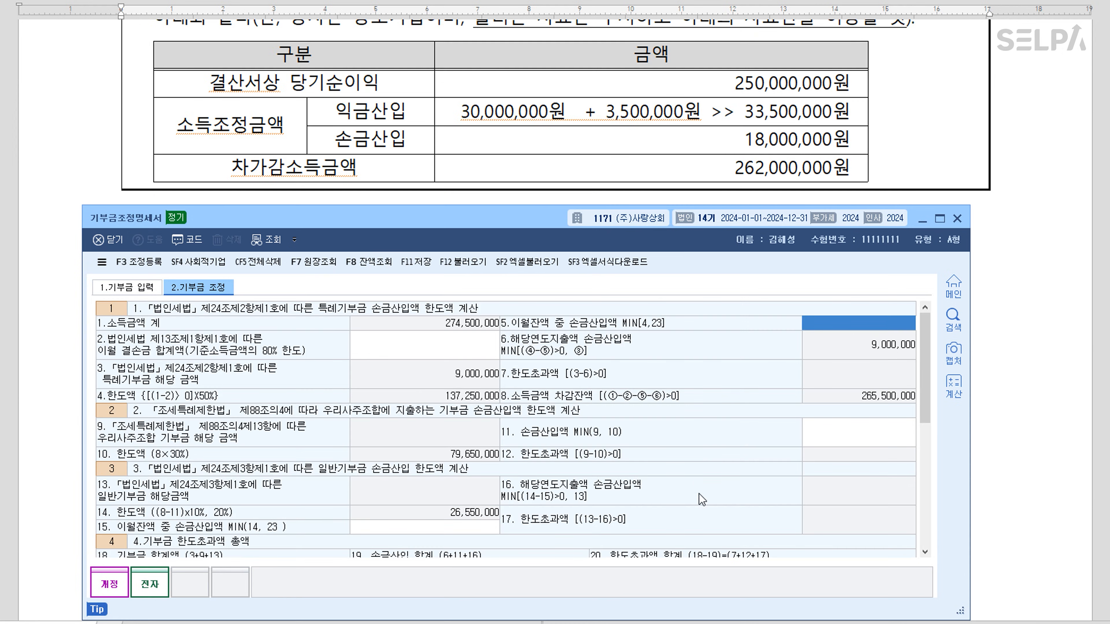
{"action": "scroll", "coordinate": [863, 354], "scroll_direction": "down", "scroll_amount": 10}
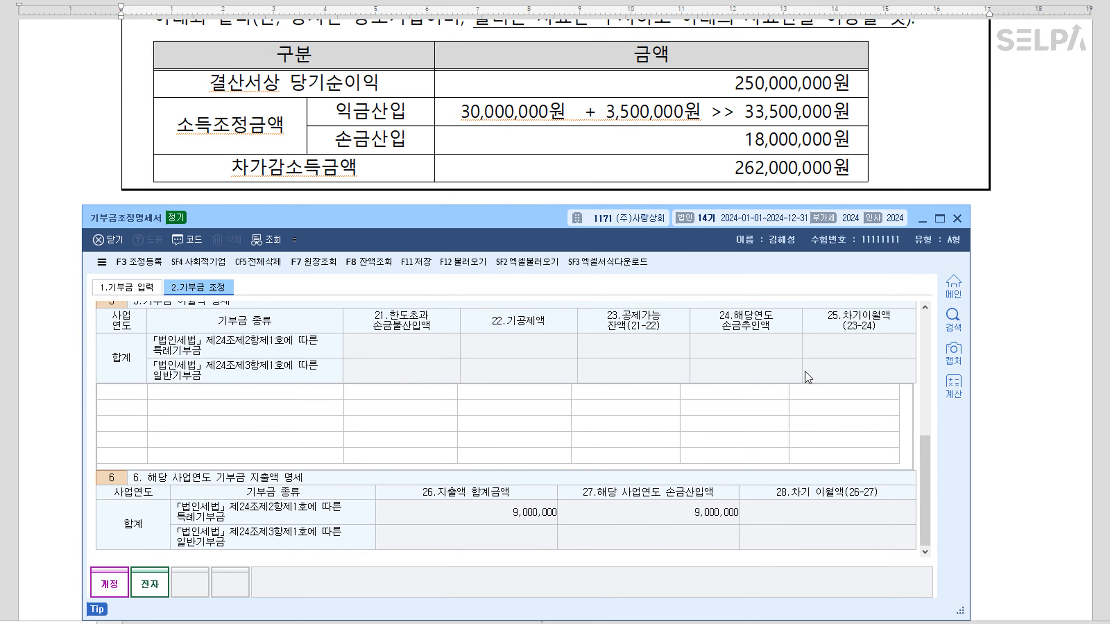
{"action": "scroll", "coordinate": [807, 378], "scroll_direction": "up", "scroll_amount": 10}
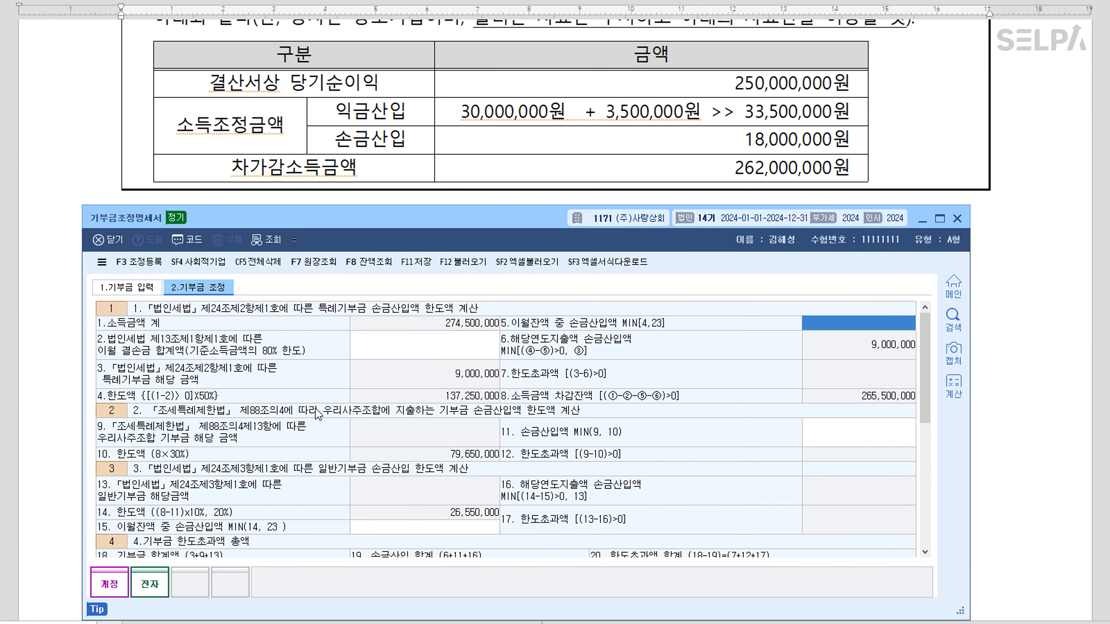
{"action": "left_click", "coordinate": [420, 266]}
{"action": "left_click", "coordinate": [956, 218]}
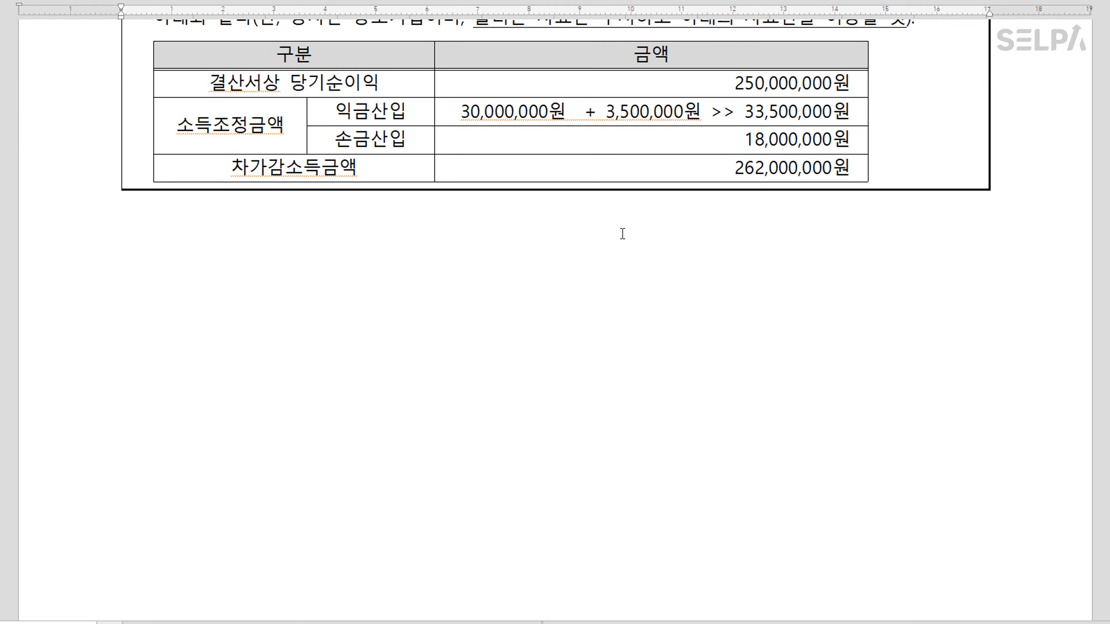
Make the 익금산입 row of the question table blue and bold
{"action": "scroll", "coordinate": [620, 236], "scroll_direction": "up", "scroll_amount": 9}
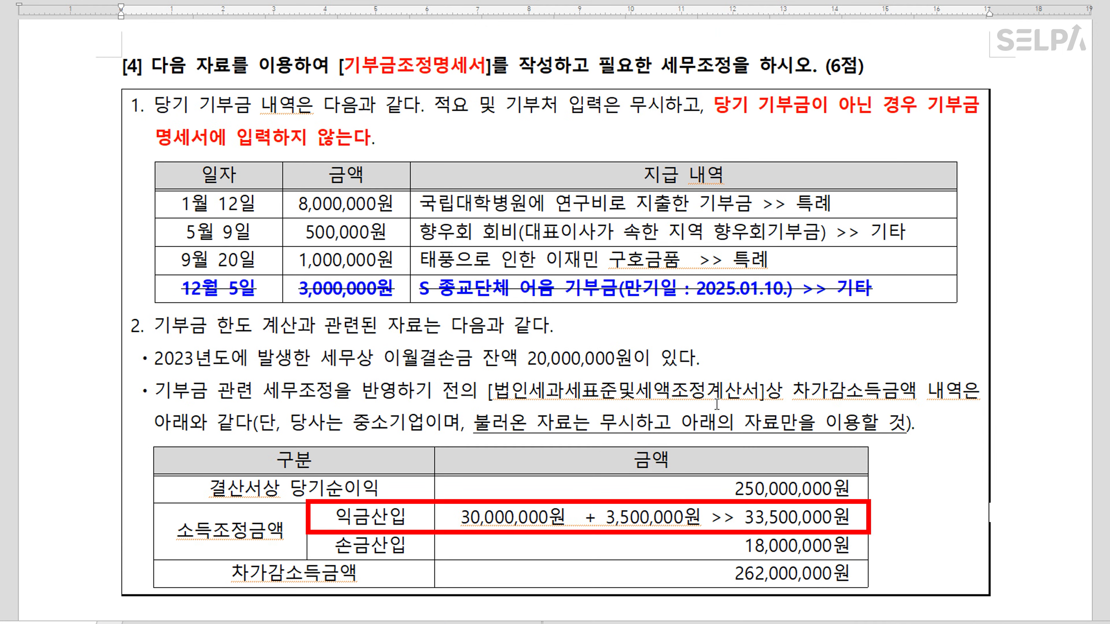
{"action": "left_click_drag", "start_coordinate": [361, 516], "coordinate": [798, 519]}
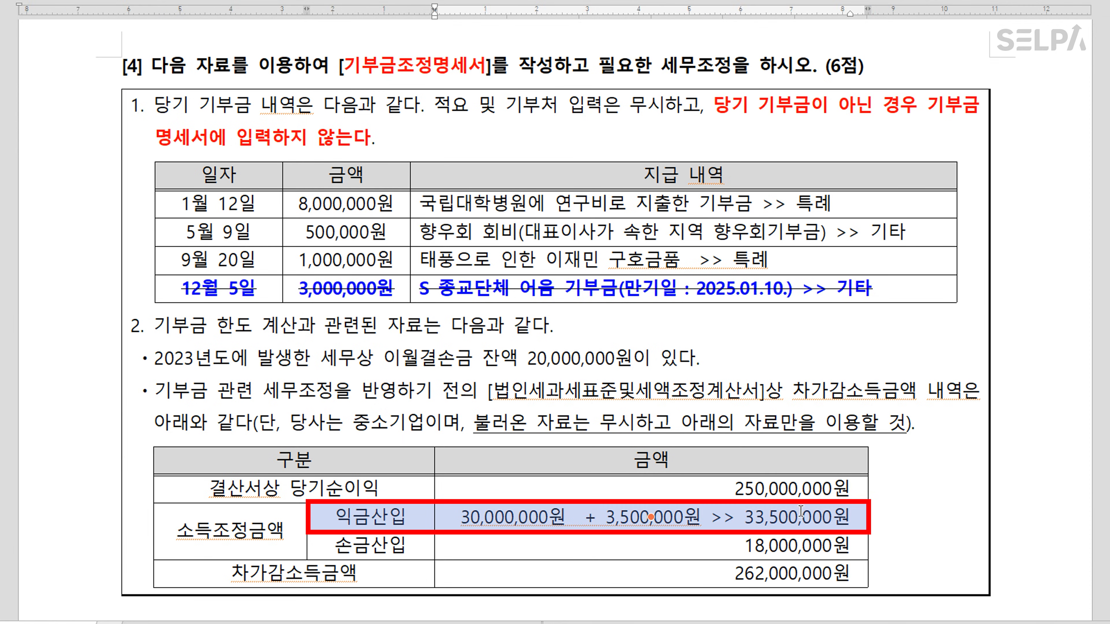
{"action": "key", "text": "ctrl+m"}
{"action": "key", "text": "b"}
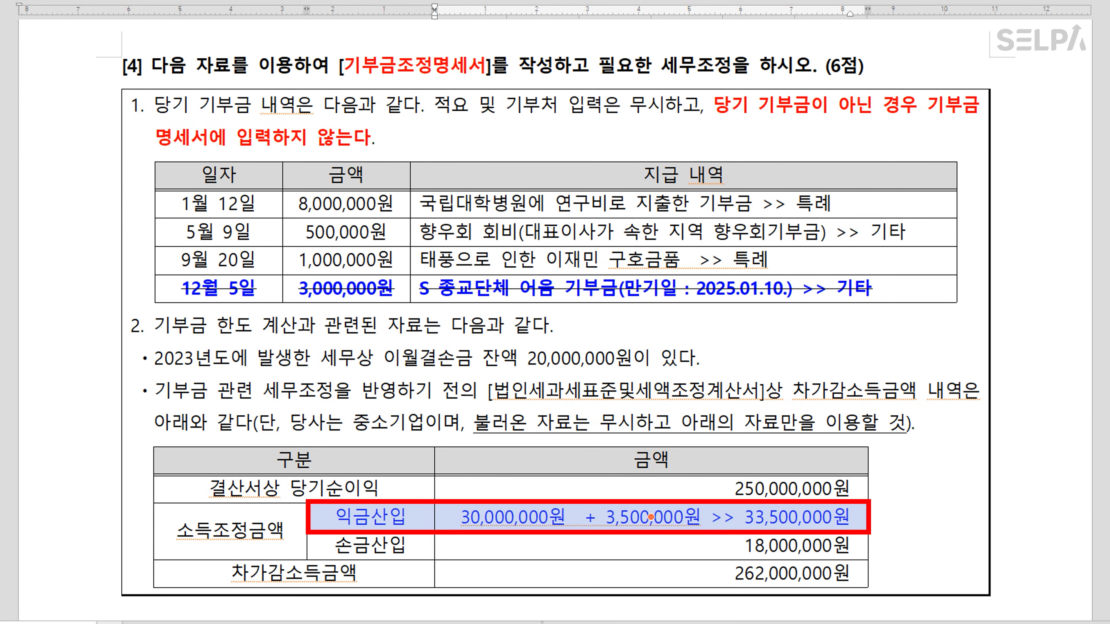
{"action": "key", "text": "ctrl+b"}
{"action": "left_click", "coordinate": [455, 291]}
Colour the amounts 500,000원, 3,000,000원 and 3,500,000원 red
{"action": "left_click", "coordinate": [312, 289]}
{"action": "left_click_drag", "start_coordinate": [306, 232], "coordinate": [385, 235]}
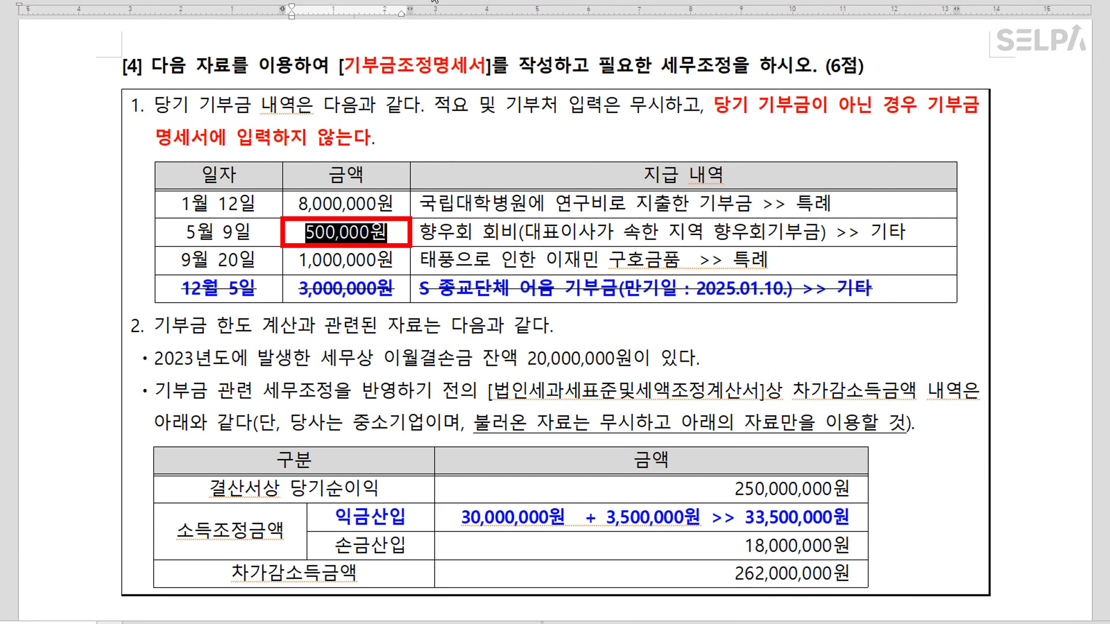
{"action": "left_click", "coordinate": [404, 0]}
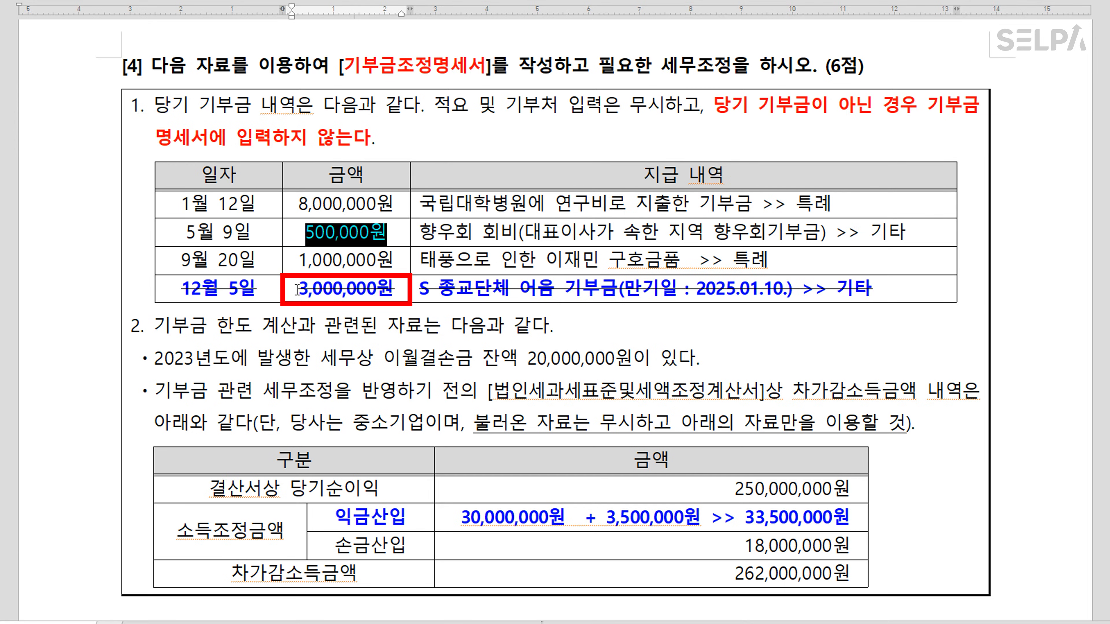
{"action": "left_click_drag", "start_coordinate": [297, 290], "coordinate": [391, 289]}
{"action": "left_click", "coordinate": [404, 0]}
{"action": "left_click", "coordinate": [453, 381]}
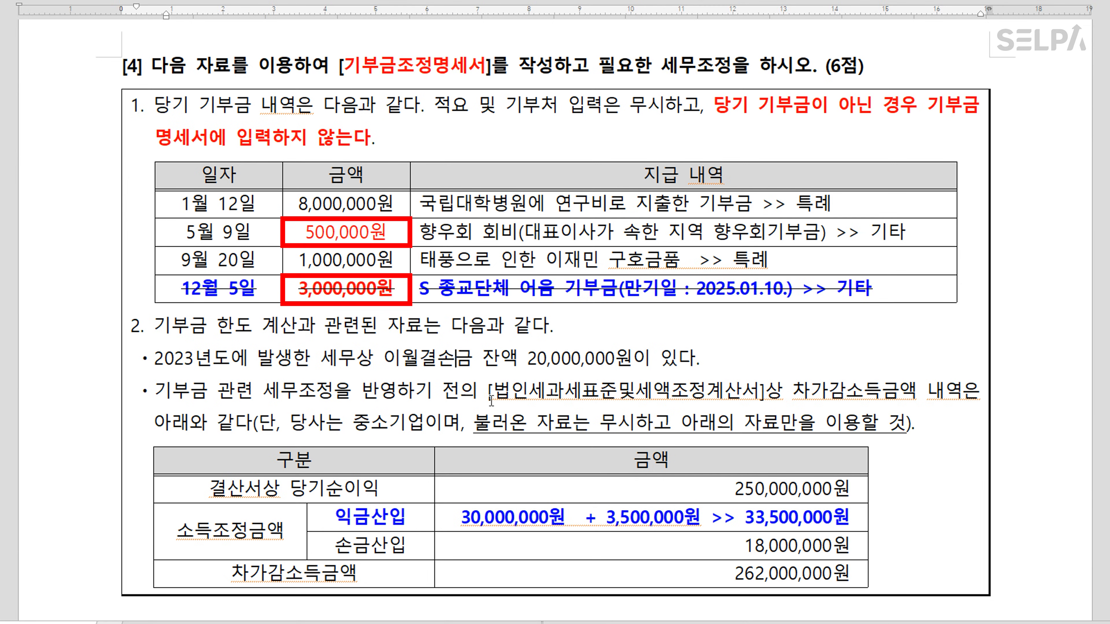
{"action": "left_click", "coordinate": [770, 519]}
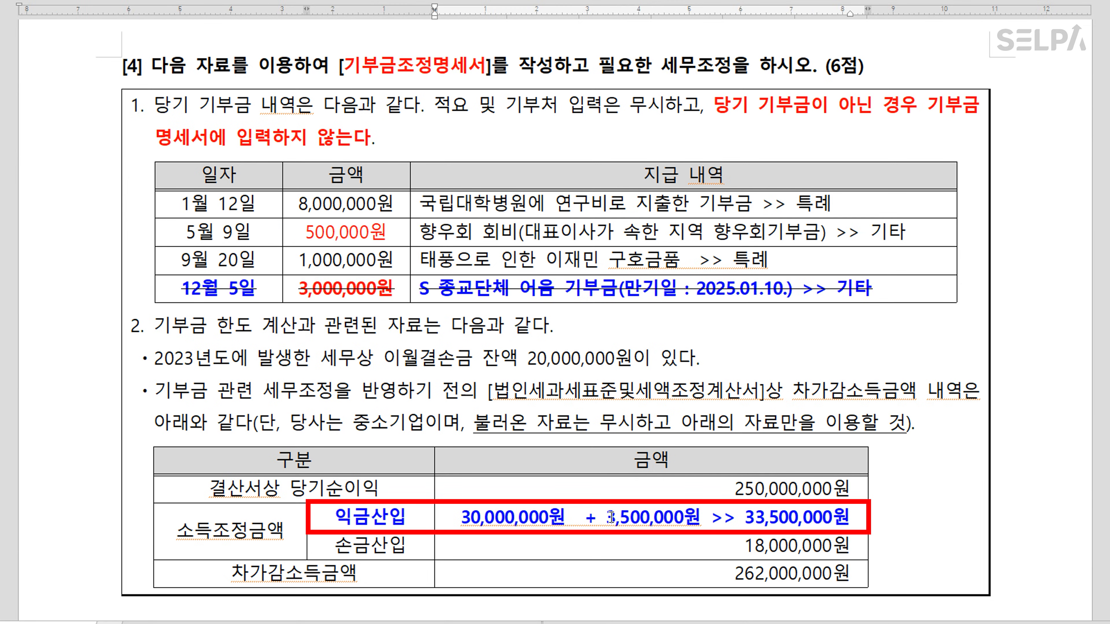
{"action": "left_click_drag", "start_coordinate": [610, 517], "coordinate": [692, 518]}
{"action": "left_click_drag", "start_coordinate": [605, 517], "coordinate": [702, 517]}
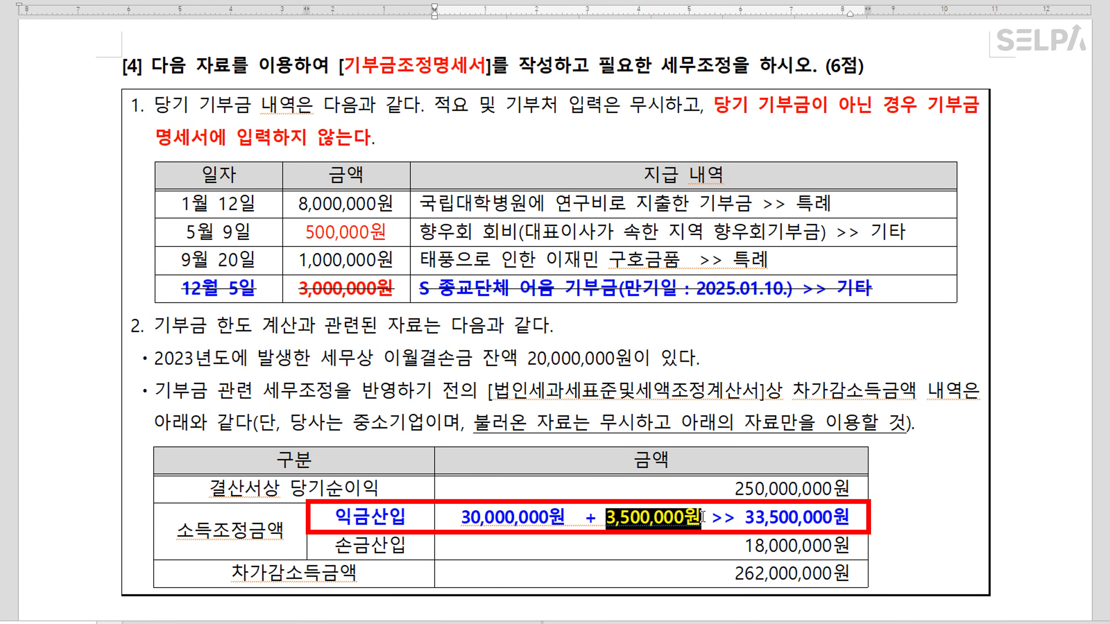
{"action": "key", "text": "ctrl+m"}
{"action": "key", "text": "r"}
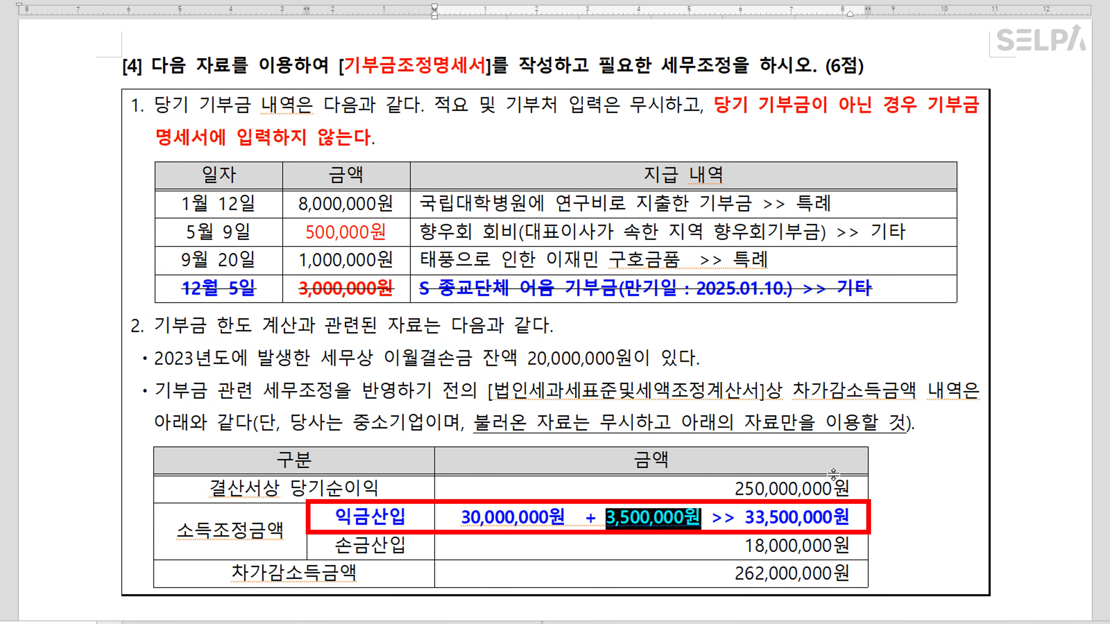
{"action": "left_click", "coordinate": [931, 506]}
{"action": "scroll", "coordinate": [869, 371], "scroll_direction": "down", "scroll_amount": 10}
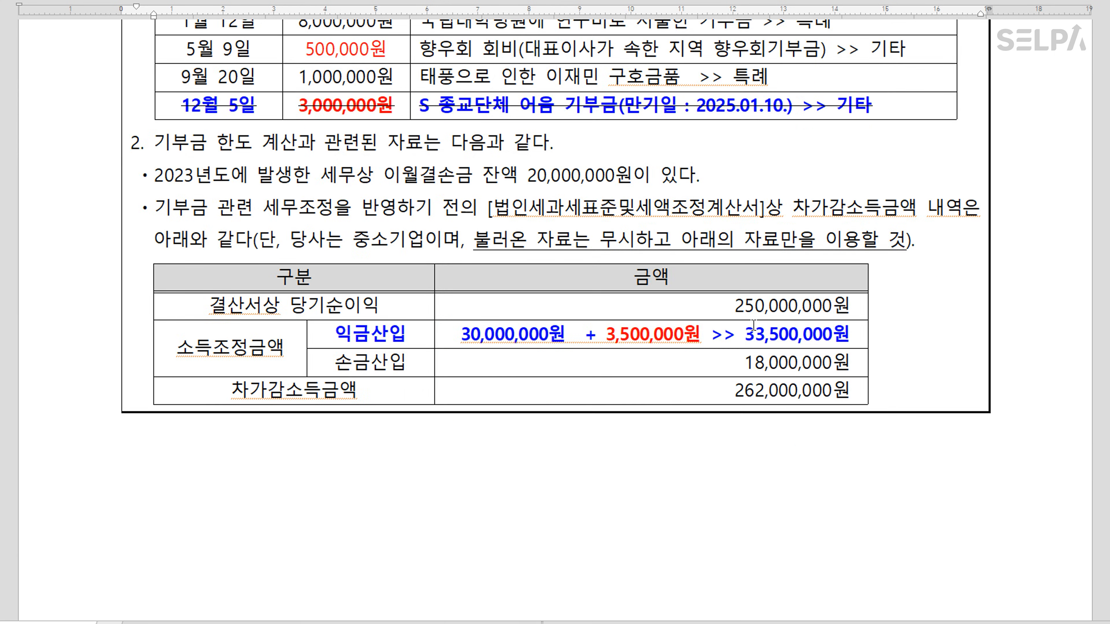
{"action": "scroll", "coordinate": [680, 274], "scroll_direction": "down", "scroll_amount": 10}
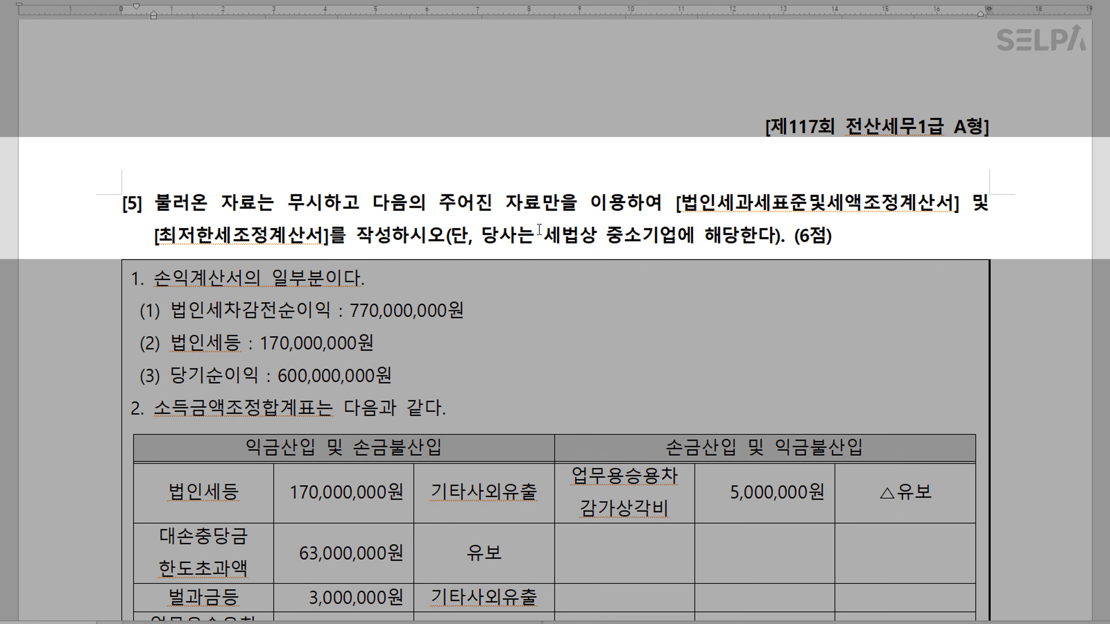
Colour the form names 법인세과세표준및세액조정계산서 and 최저한세조정계산서 red
{"action": "left_click_drag", "start_coordinate": [683, 202], "coordinate": [946, 208]}
{"action": "key", "text": "ctrl+m"}
{"action": "key", "text": "r"}
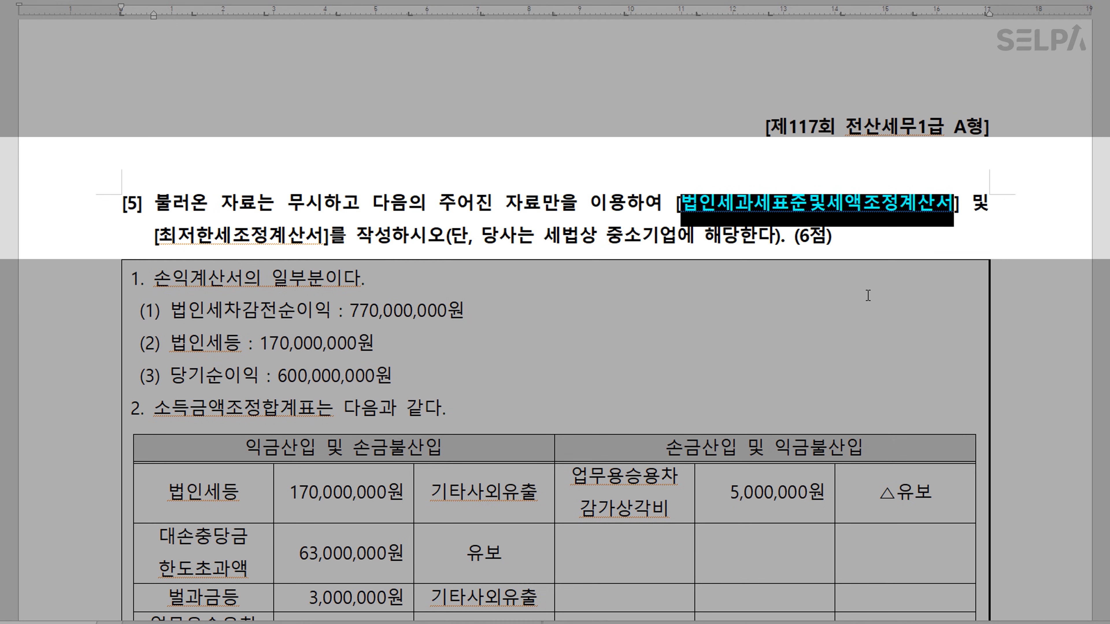
{"action": "left_click_drag", "start_coordinate": [158, 235], "coordinate": [322, 235]}
{"action": "key", "text": "ctrl+m"}
{"action": "key", "text": "r"}
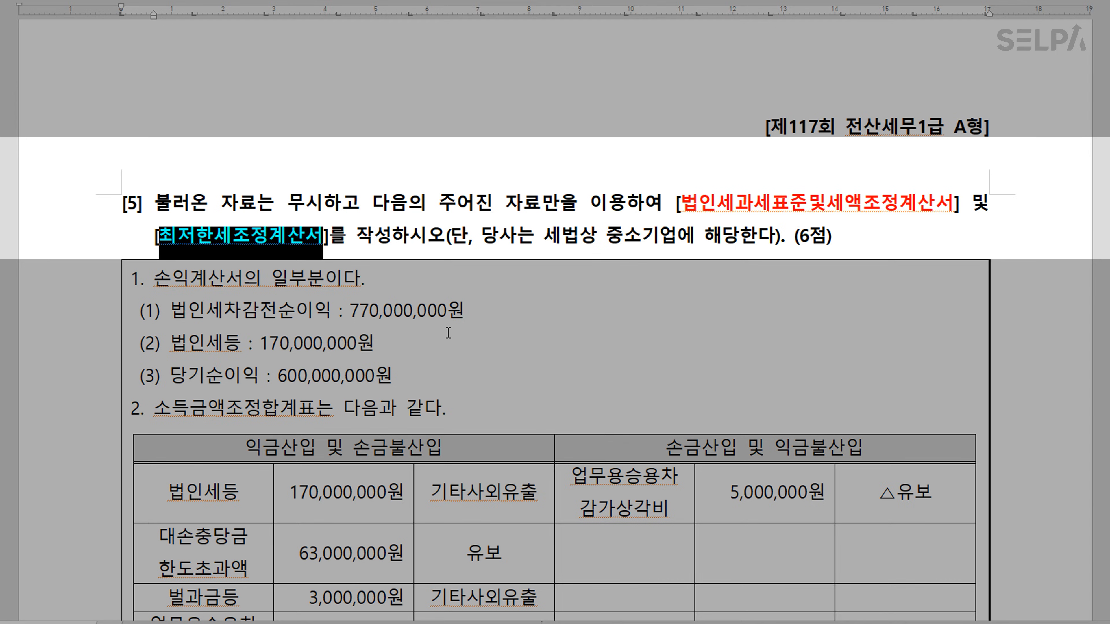
{"action": "left_click", "coordinate": [554, 296]}
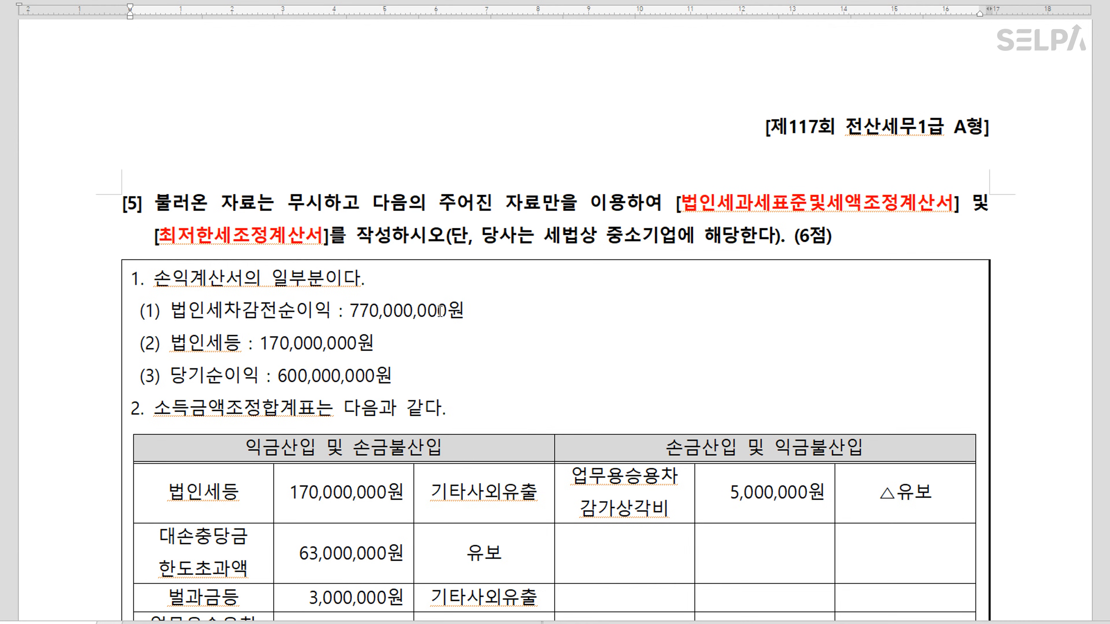
Colour the 당기순이익 600,000,000원 line and totals 243,000,000원 and 5,000,000원 red
{"action": "scroll", "coordinate": [358, 314], "scroll_direction": "down", "scroll_amount": 3}
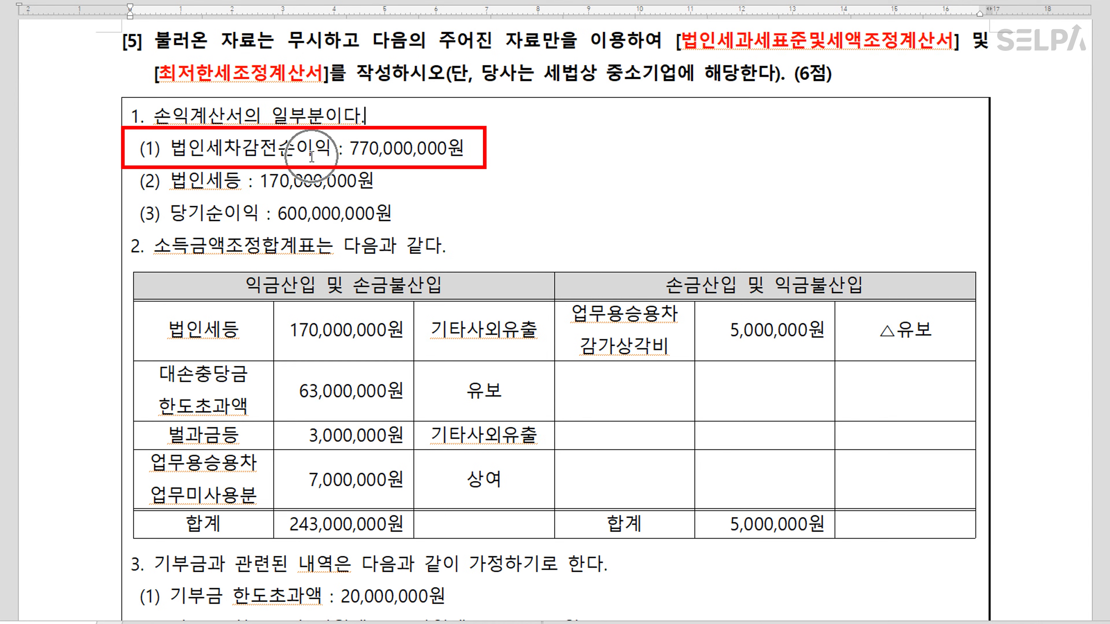
{"action": "left_click_drag", "start_coordinate": [170, 182], "coordinate": [397, 181]}
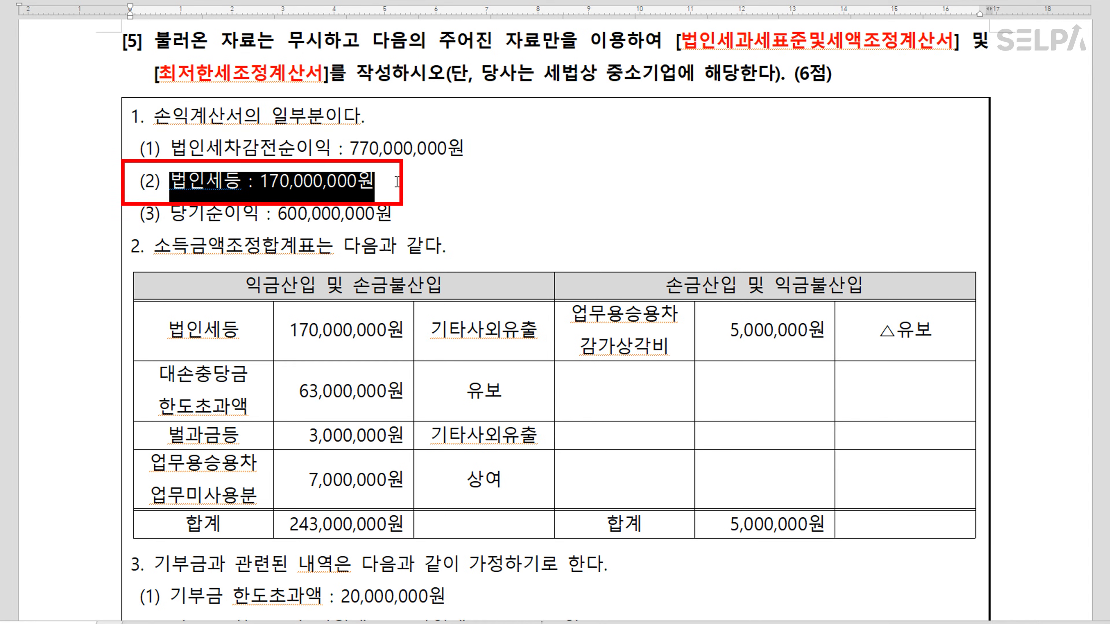
{"action": "left_click", "coordinate": [321, 339]}
{"action": "left_click_drag", "start_coordinate": [171, 214], "coordinate": [402, 213]}
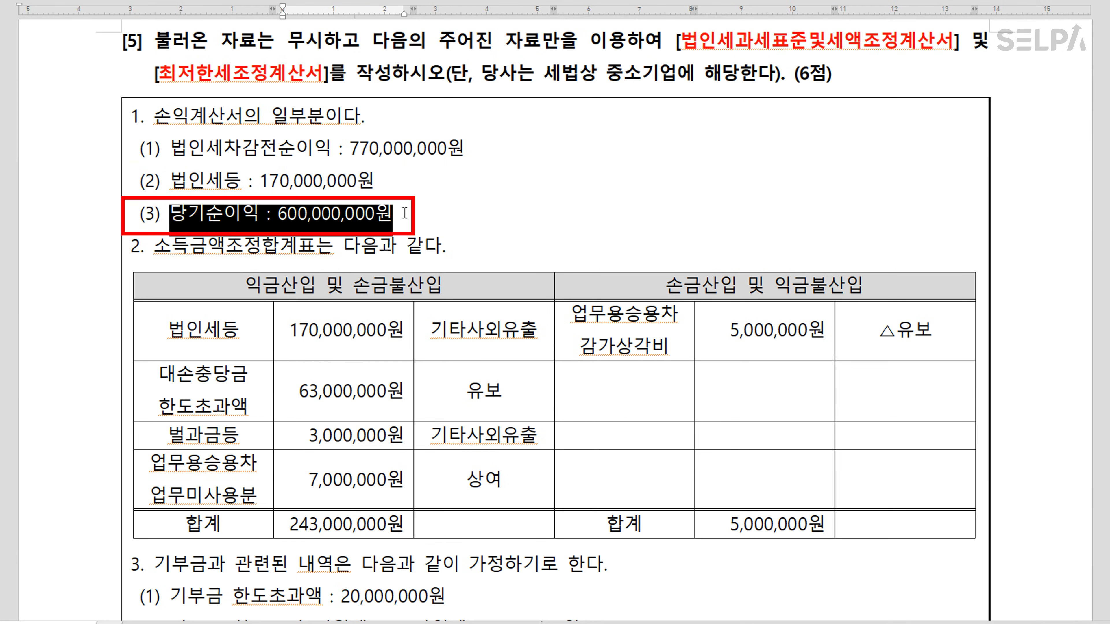
{"action": "key", "text": "ctrl+m"}
{"action": "key", "text": "r"}
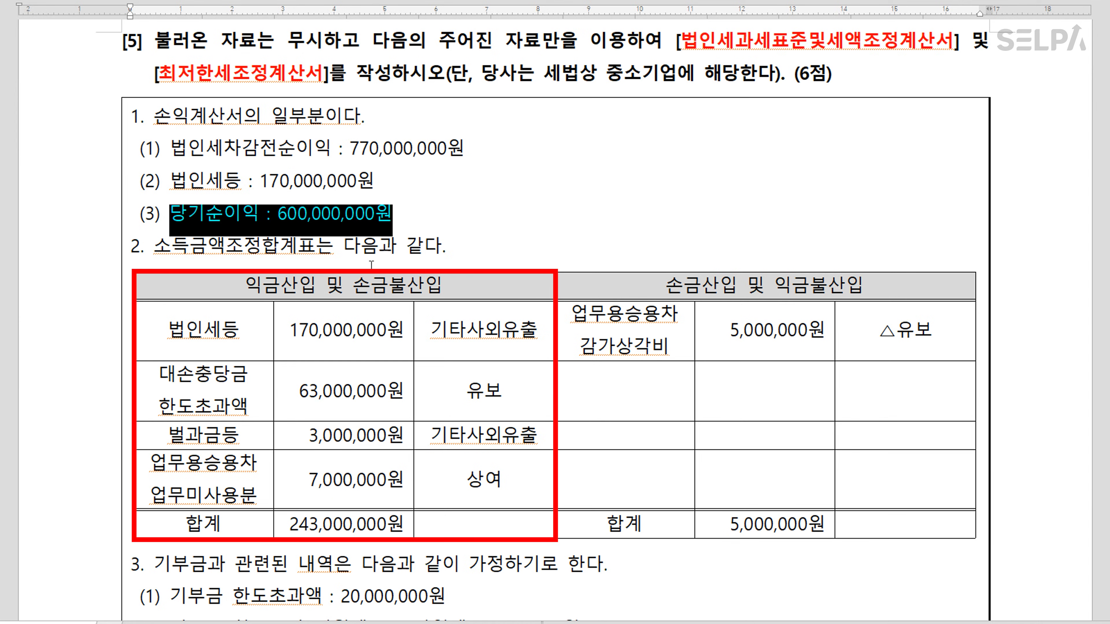
{"action": "left_click_drag", "start_coordinate": [286, 525], "coordinate": [405, 525]}
{"action": "key", "text": "ctrl+m"}
{"action": "key", "text": "r"}
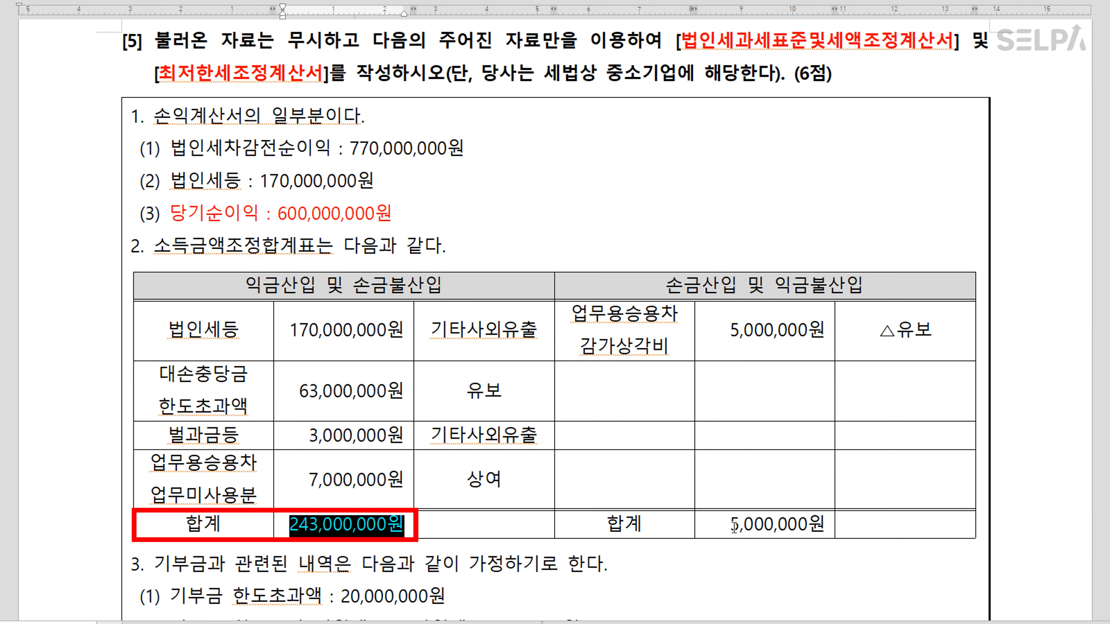
{"action": "left_click_drag", "start_coordinate": [731, 524], "coordinate": [823, 524]}
{"action": "key", "text": "ctrl+m"}
{"action": "key", "text": "r"}
{"action": "left_click", "coordinate": [654, 573]}
Make the 통합고용증대세액공제 line red and bold
{"action": "scroll", "coordinate": [594, 571], "scroll_direction": "down", "scroll_amount": 3}
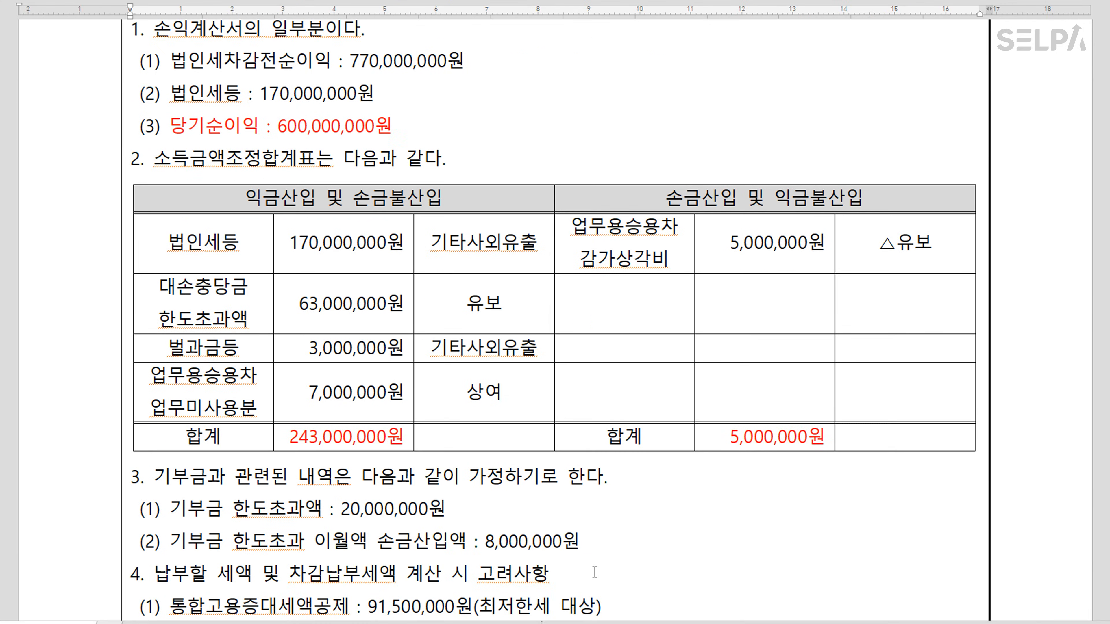
{"action": "left_click_drag", "start_coordinate": [341, 509], "coordinate": [446, 508]}
{"action": "left_click_drag", "start_coordinate": [167, 511], "coordinate": [450, 514]}
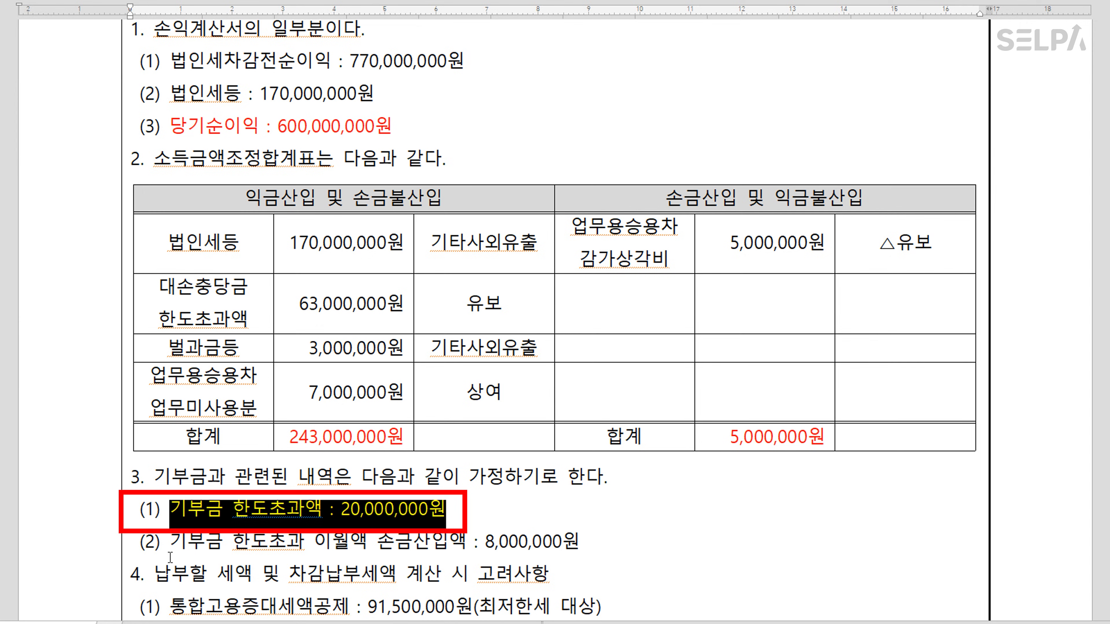
{"action": "left_click_drag", "start_coordinate": [169, 543], "coordinate": [593, 556]}
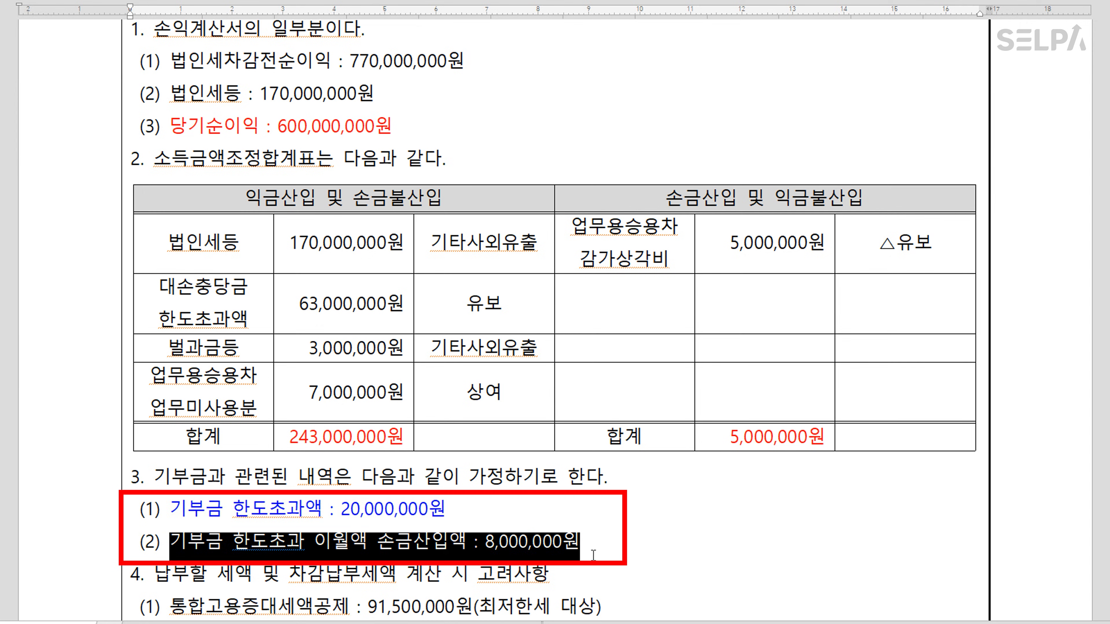
{"action": "scroll", "coordinate": [668, 552], "scroll_direction": "down", "scroll_amount": 3}
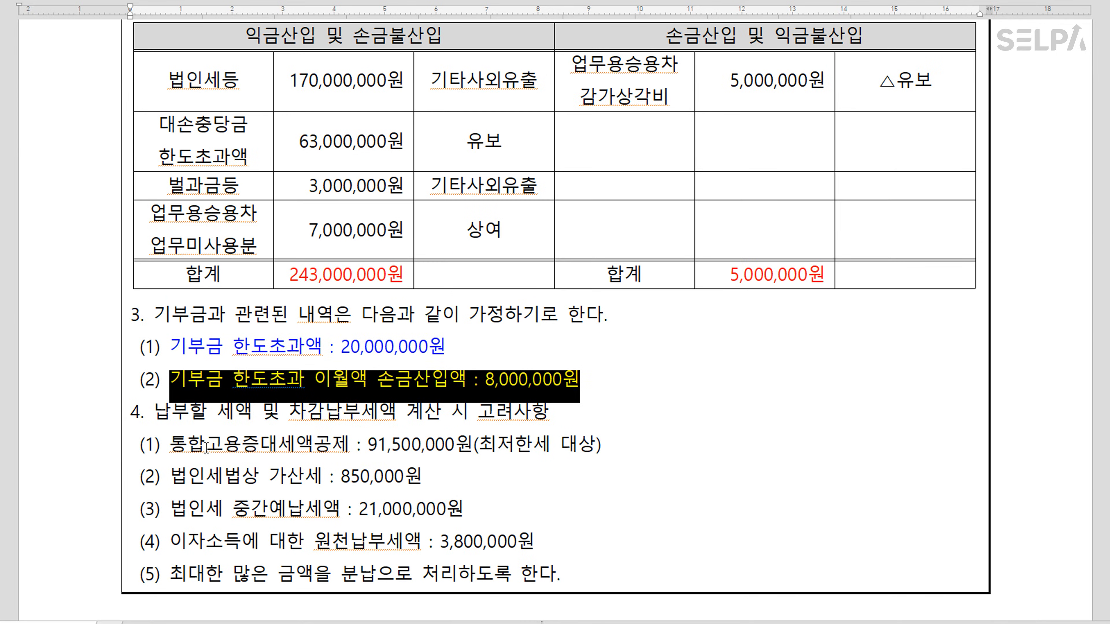
{"action": "left_click_drag", "start_coordinate": [170, 445], "coordinate": [610, 451]}
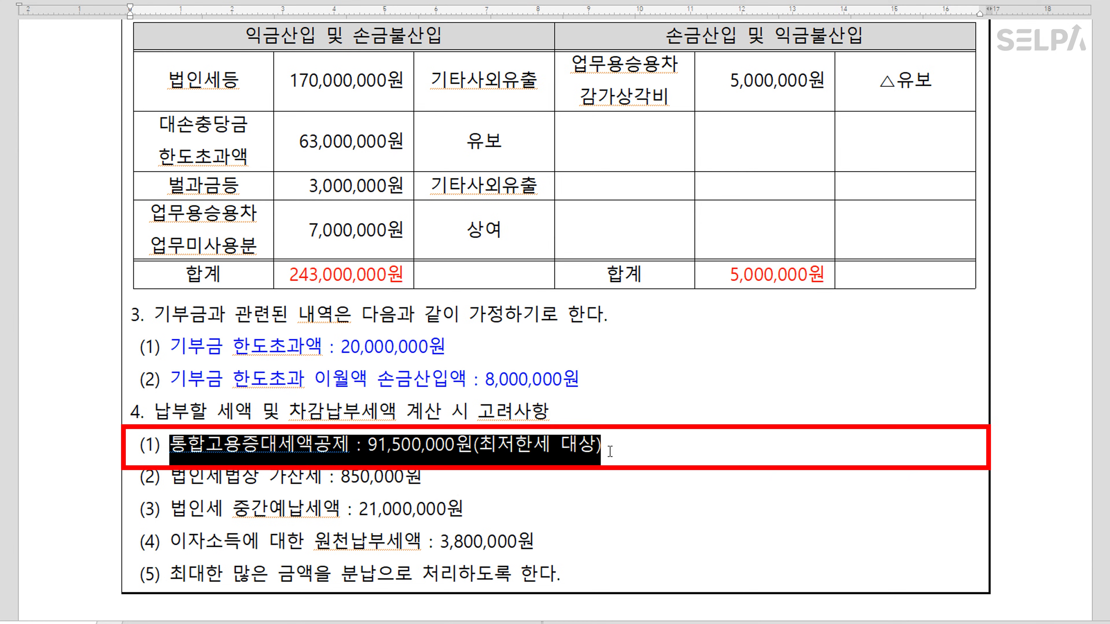
{"action": "key", "text": "ctrl+m"}
{"action": "key", "text": "r"}
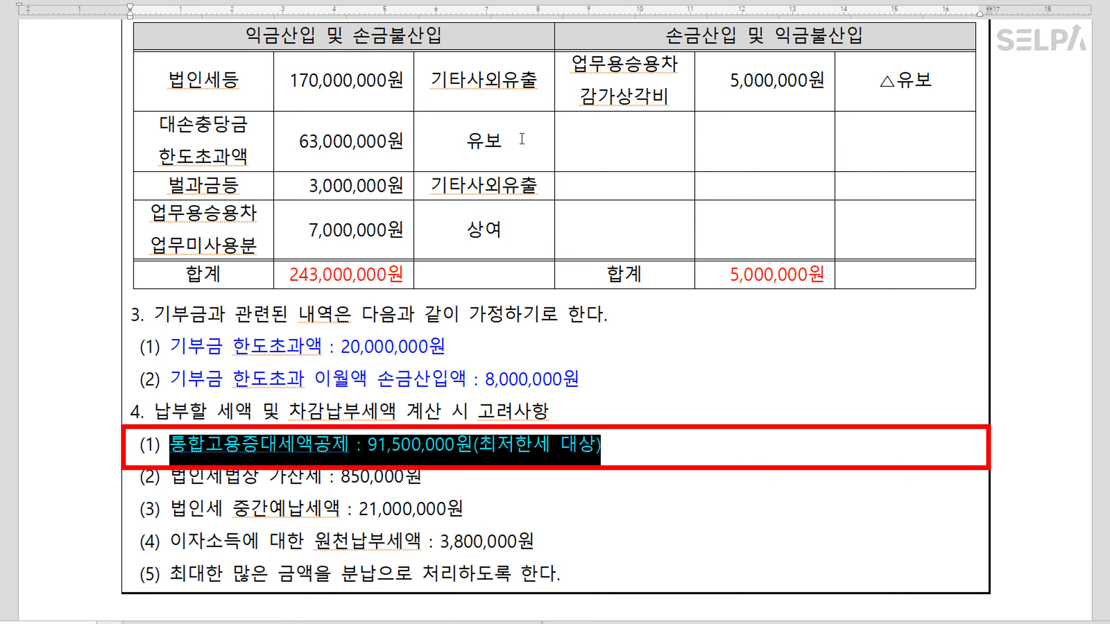
{"action": "key", "text": "ctrl+b"}
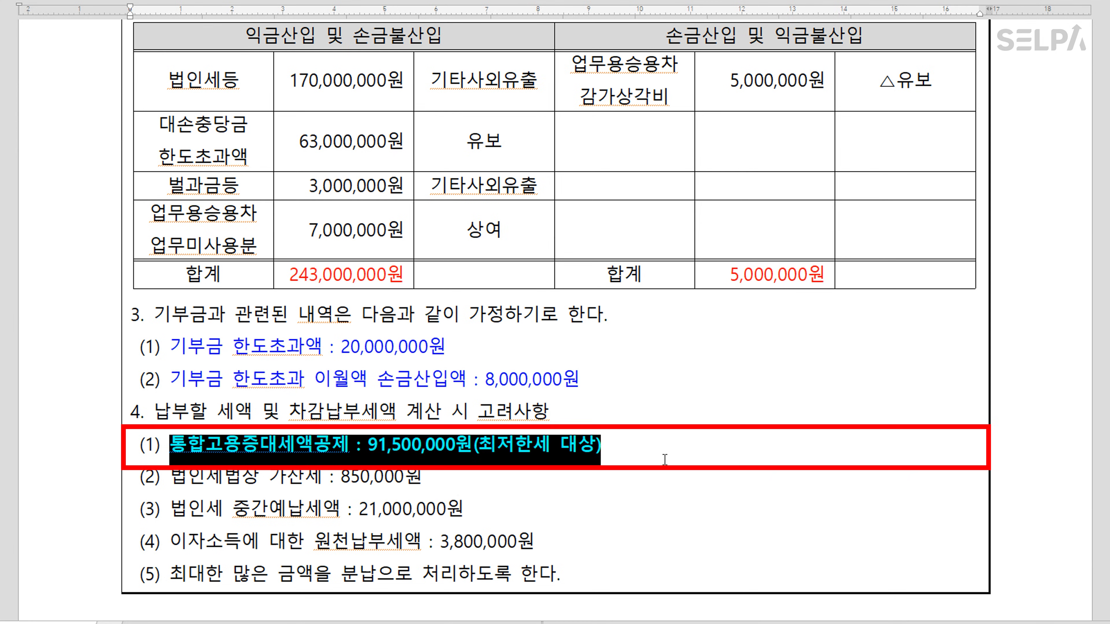
Append >>최저한세조정명세서 to the end of the 통합고용증대세액공제 line
{"action": "left_click", "coordinate": [620, 446]}
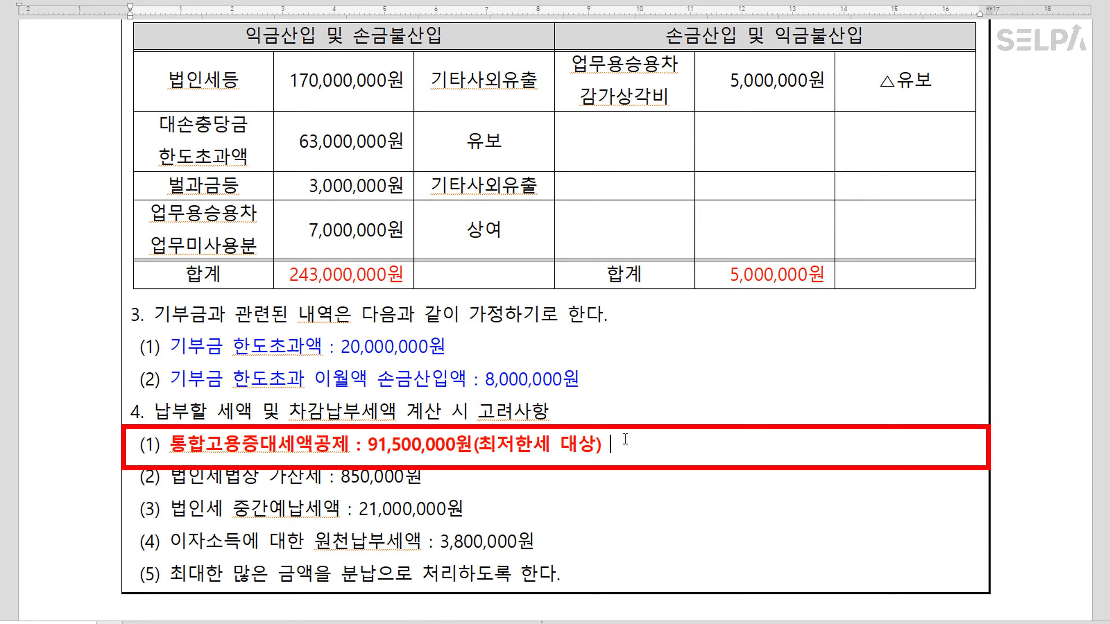
{"action": "type", "text": ">>최저"}
{"action": "type", "text": "한세종"}
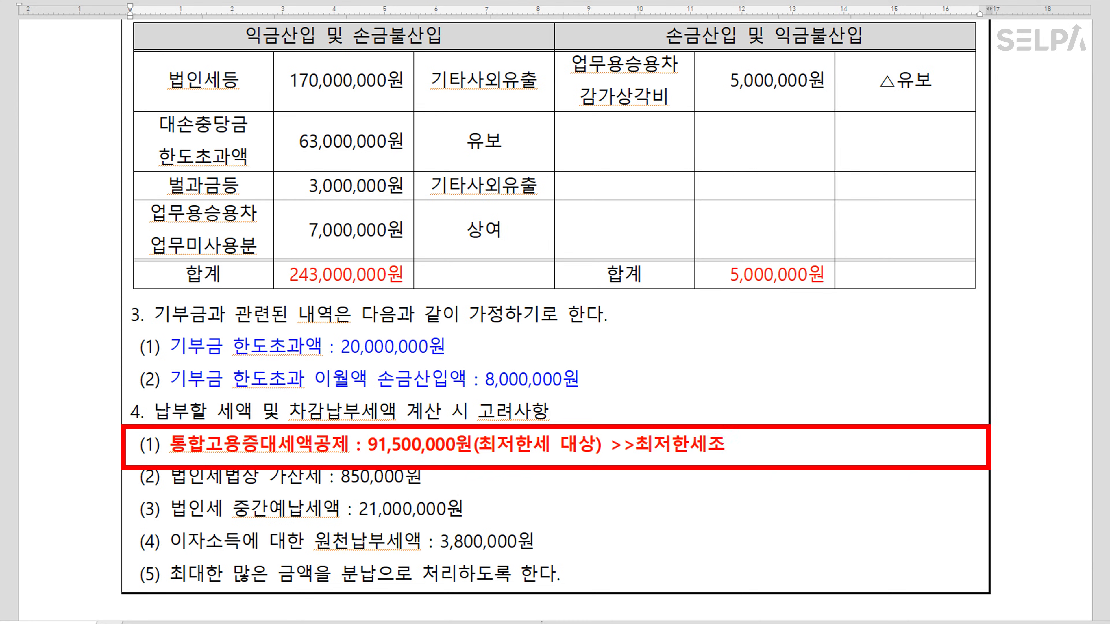
{"action": "key", "text": "BackSpace"}
{"action": "key", "text": "BackSpace"}
{"action": "key", "text": "BackSpace"}
{"action": "type", "text": "조정명세서"}
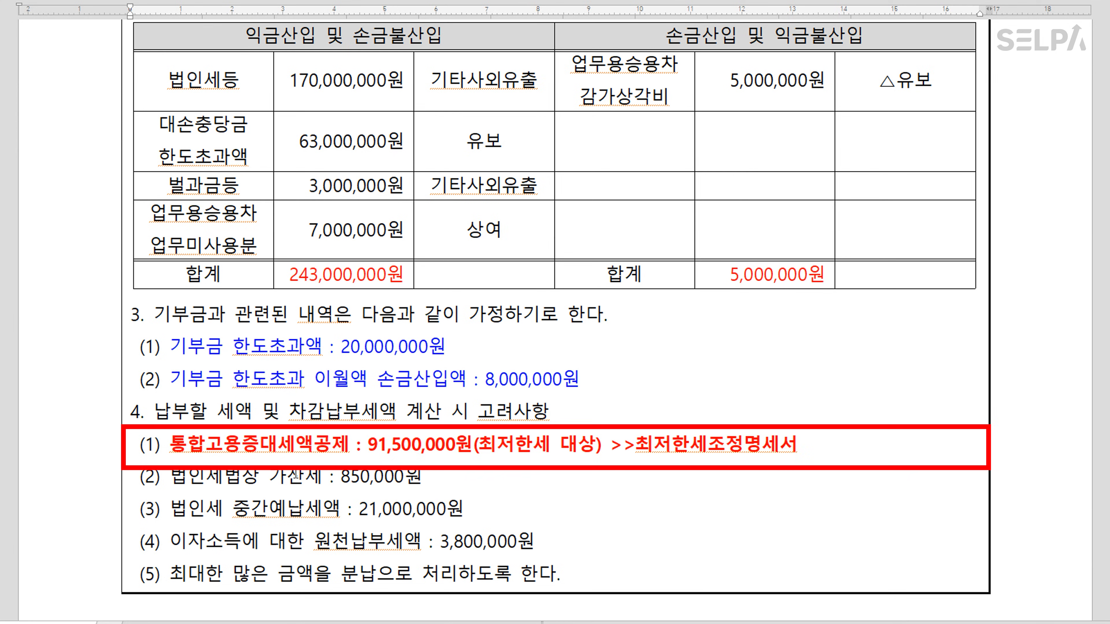
Colour the 가산세, 중간예납세액 and withholding tax lines blue
{"action": "left_click_drag", "start_coordinate": [178, 476], "coordinate": [419, 476]}
{"action": "key", "text": "ctrl+m"}
{"action": "key", "text": "b"}
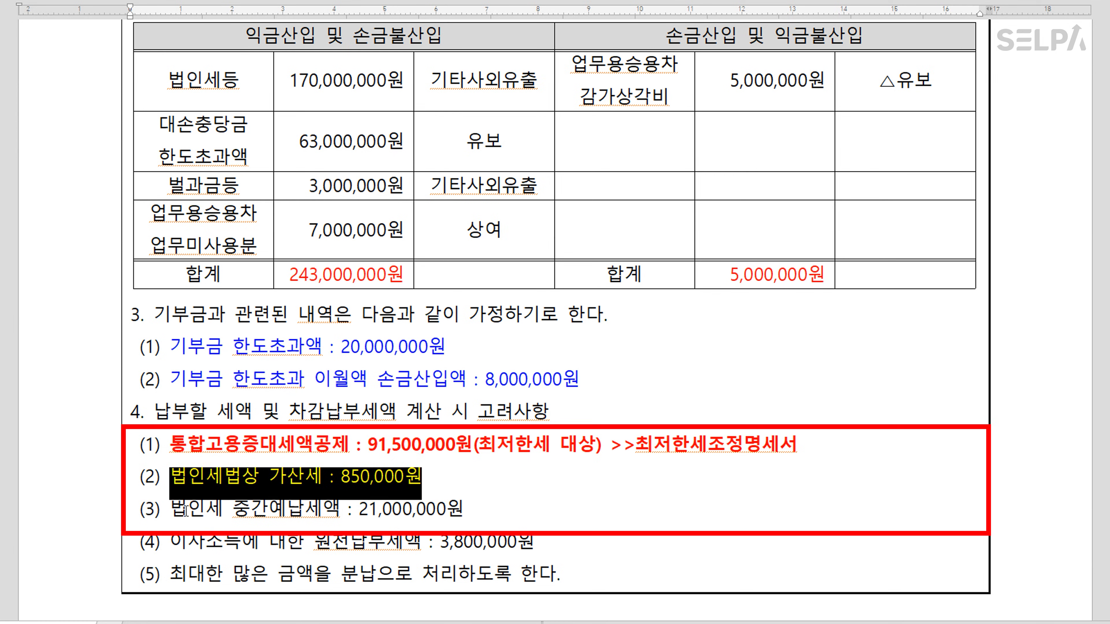
{"action": "left_click_drag", "start_coordinate": [172, 509], "coordinate": [471, 509]}
{"action": "key", "text": "ctrl+m"}
{"action": "key", "text": "b"}
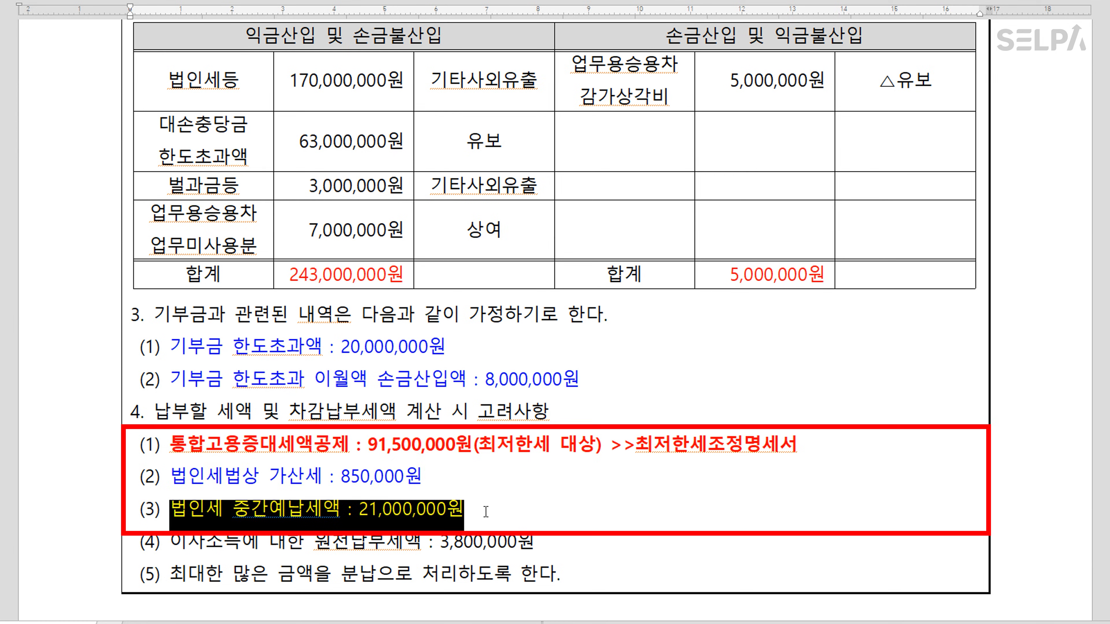
{"action": "left_click_drag", "start_coordinate": [171, 543], "coordinate": [537, 543]}
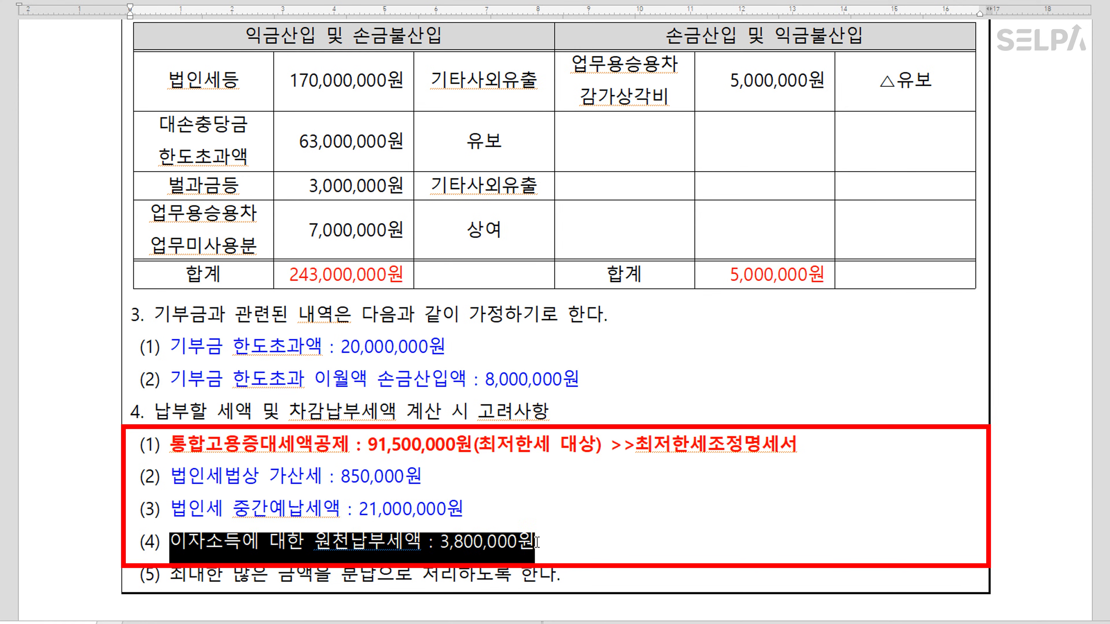
{"action": "key", "text": "ctrl+m"}
{"action": "key", "text": "b"}
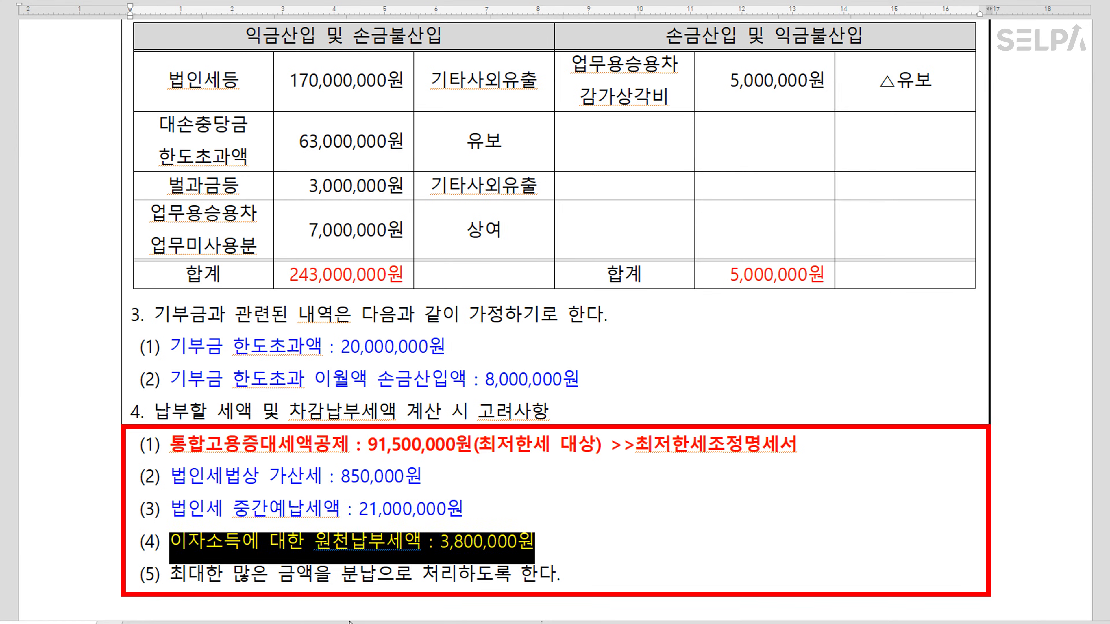
Colour the word 분납 in item (5) red
{"action": "left_click_drag", "start_coordinate": [342, 581], "coordinate": [376, 577]}
{"action": "scroll", "coordinate": [377, 577], "scroll_direction": "down", "scroll_amount": 1}
{"action": "key", "text": "ctrl+m"}
{"action": "key", "text": "r"}
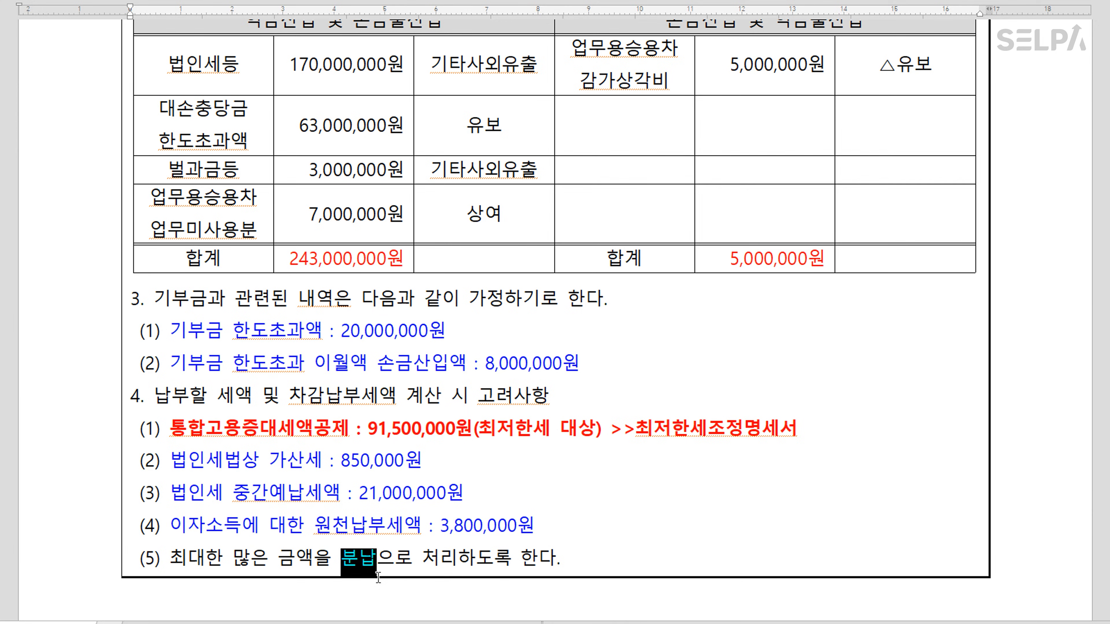
{"action": "left_click", "coordinate": [624, 539]}
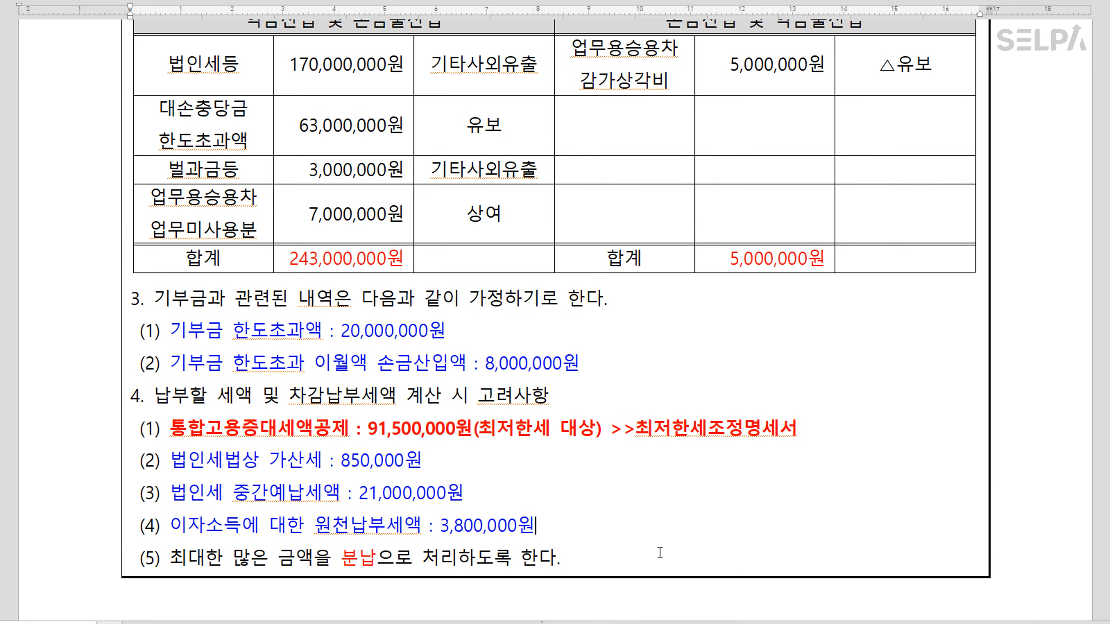
{"action": "scroll", "coordinate": [661, 556], "scroll_direction": "up", "scroll_amount": 4}
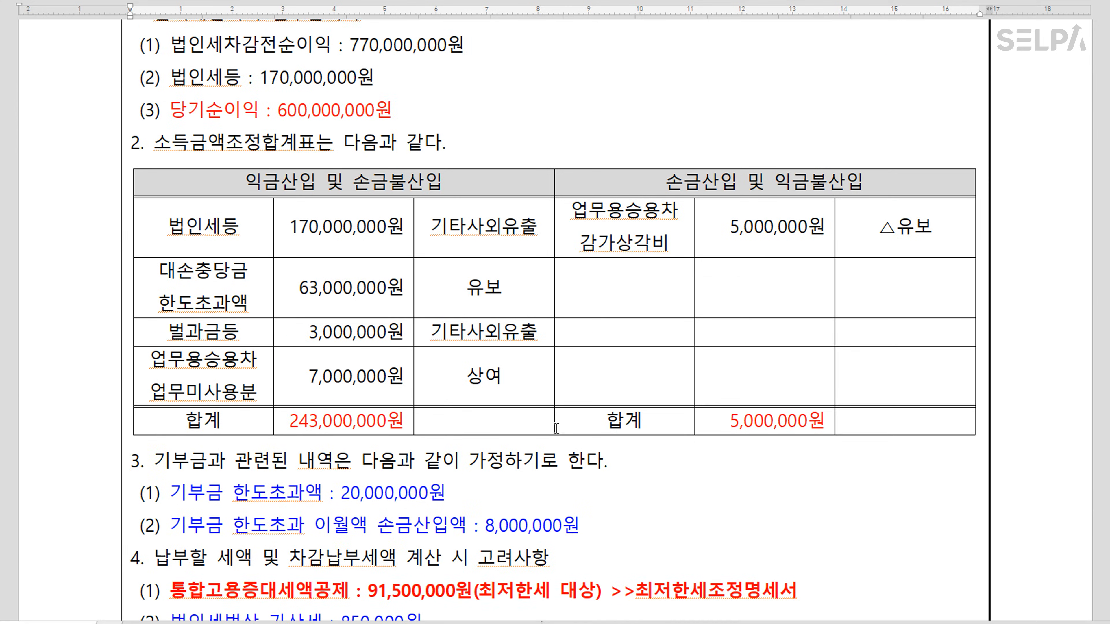
Append '>>> 저장' after 8,000,000원 in item 3(2) of the Hangul document, with 저장 in bold
{"action": "scroll", "coordinate": [507, 583], "scroll_direction": "down", "scroll_amount": 4}
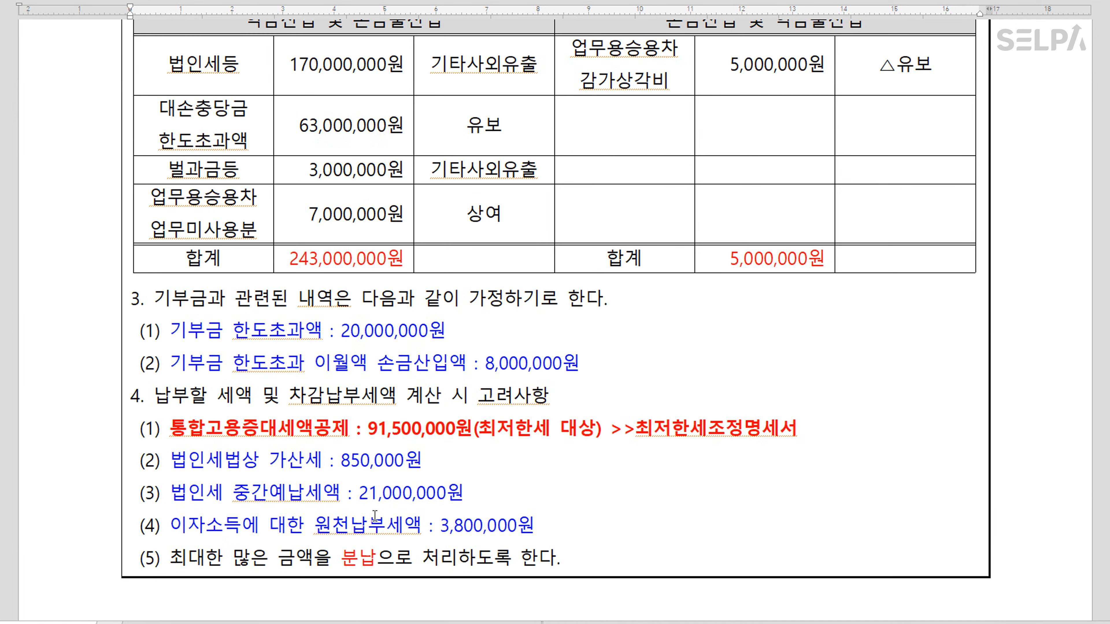
{"action": "left_click_drag", "start_coordinate": [636, 429], "coordinate": [826, 428]}
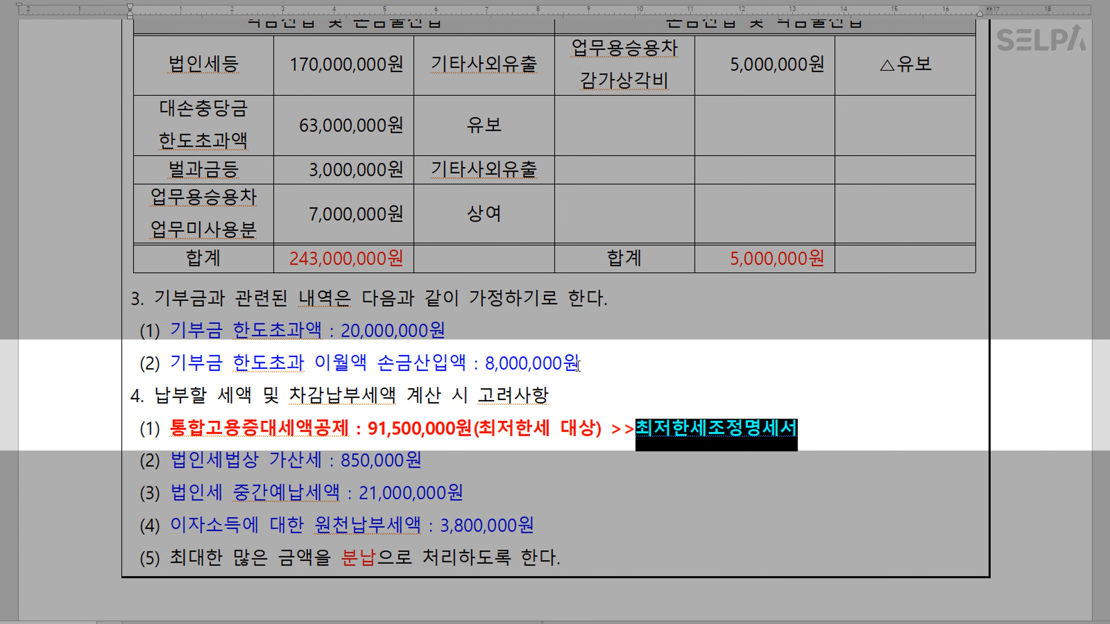
{"action": "left_click", "coordinate": [589, 363]}
{"action": "type", "text": ">>> 저장"}
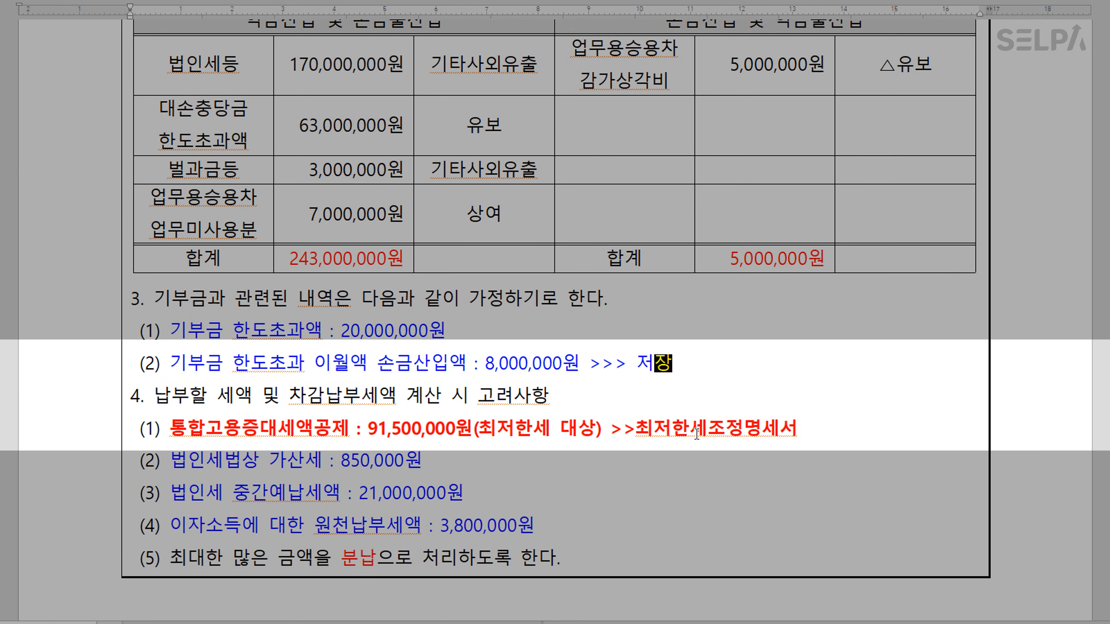
{"action": "left_click_drag", "start_coordinate": [636, 363], "coordinate": [682, 363]}
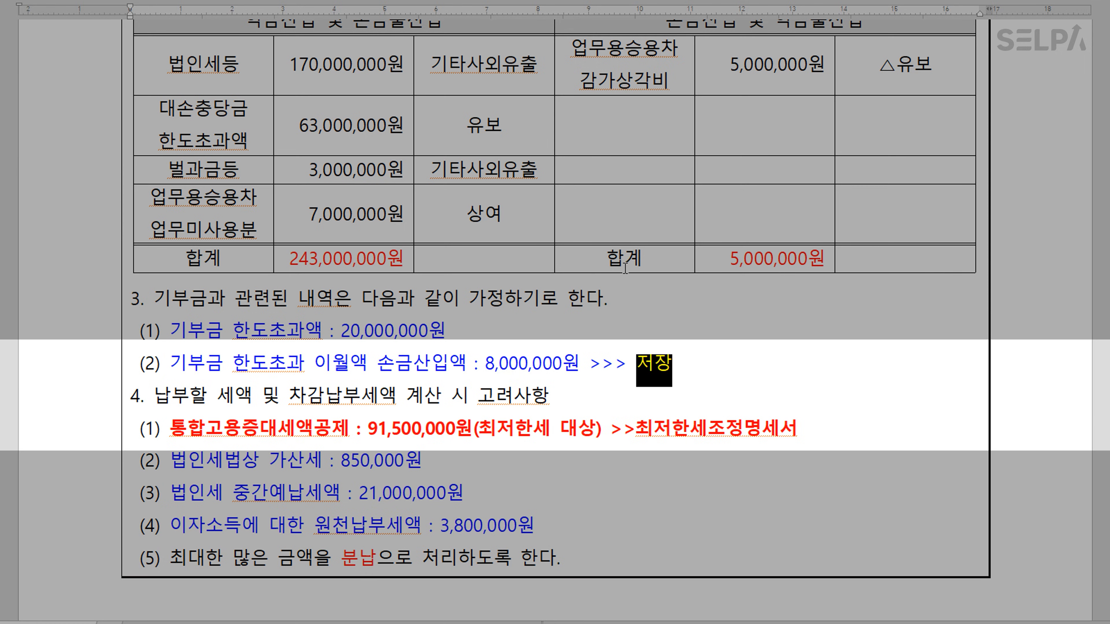
{"action": "key", "text": "ctrl+b"}
{"action": "left_click", "coordinate": [695, 365]}
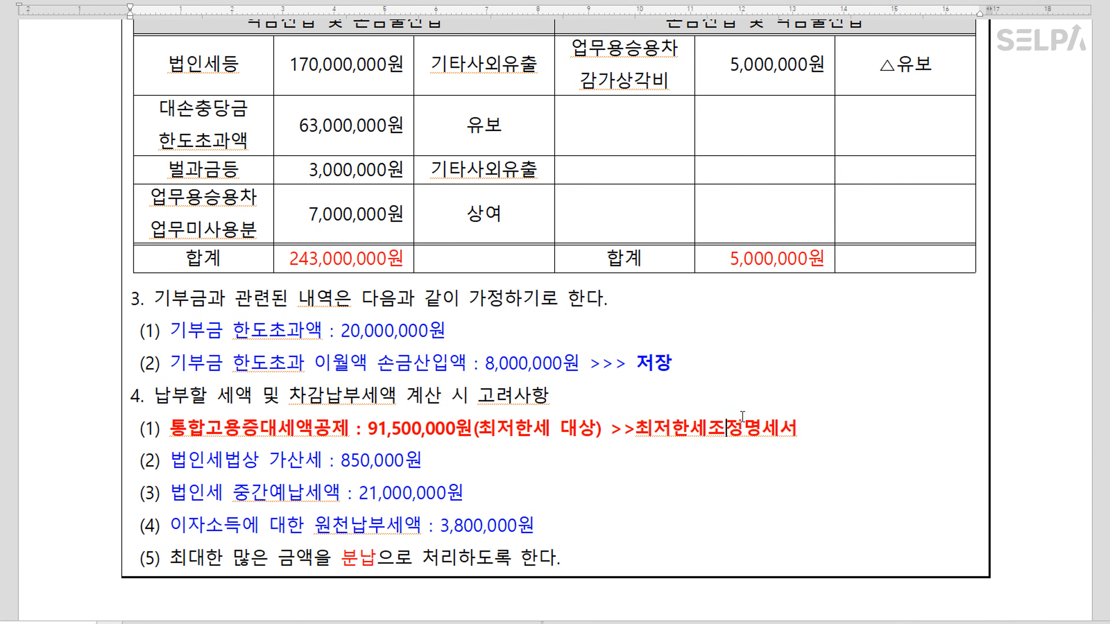
{"action": "scroll", "coordinate": [739, 420], "scroll_direction": "up", "scroll_amount": 3}
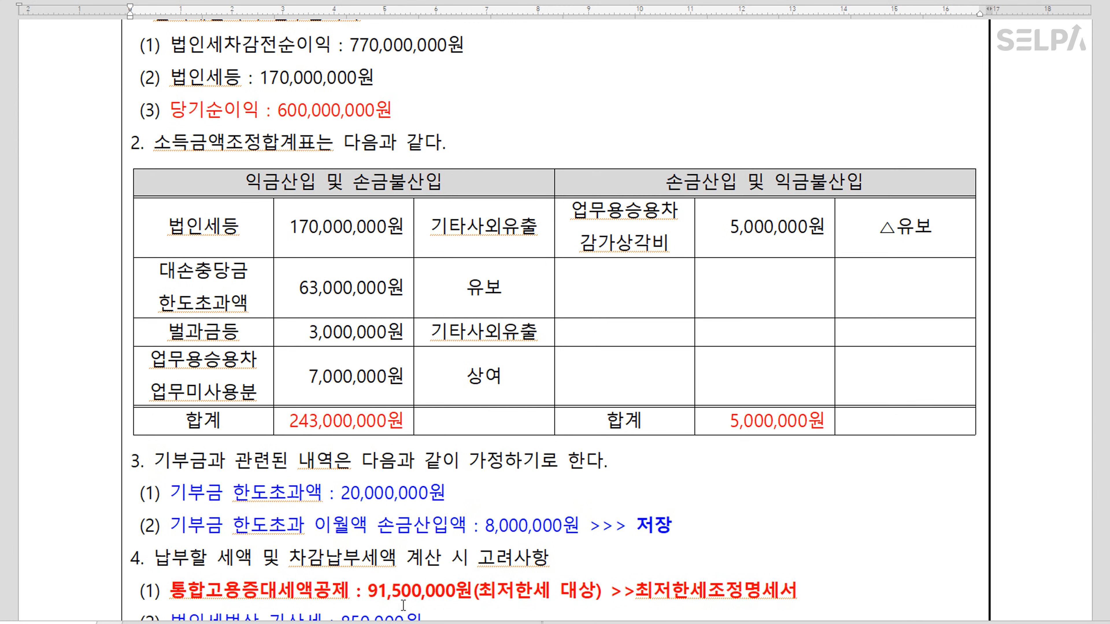
Open 법인세과세표준및세액조정계산서 from 법인조정 II and place it below the exam text
{"action": "key", "text": "alt+Tab"}
{"action": "left_click", "coordinate": [358, 101]}
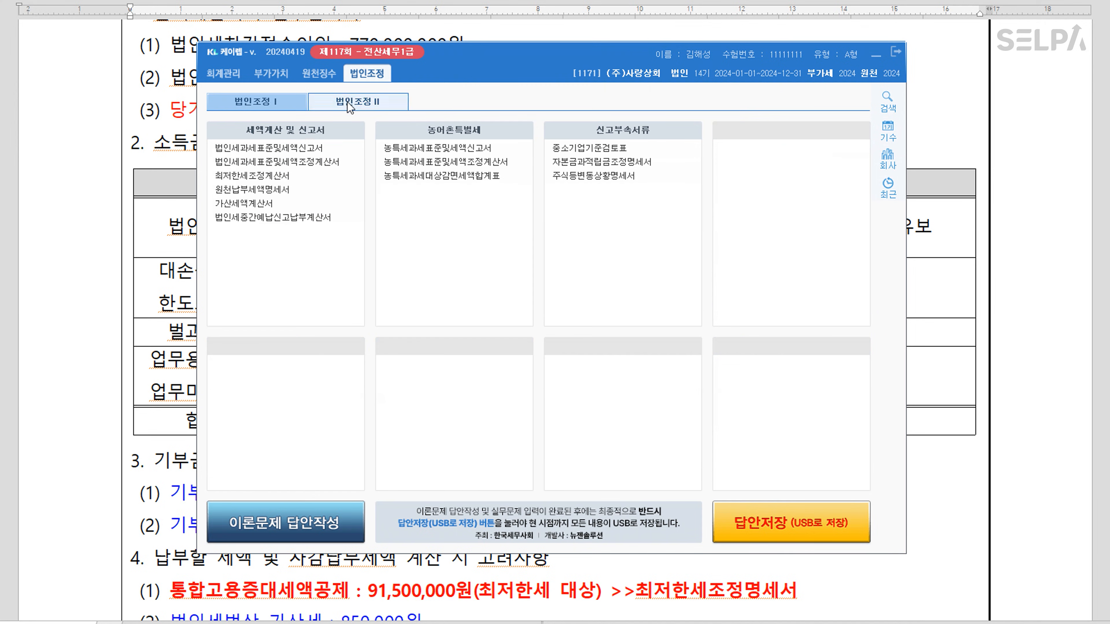
{"action": "double_click", "coordinate": [308, 161]}
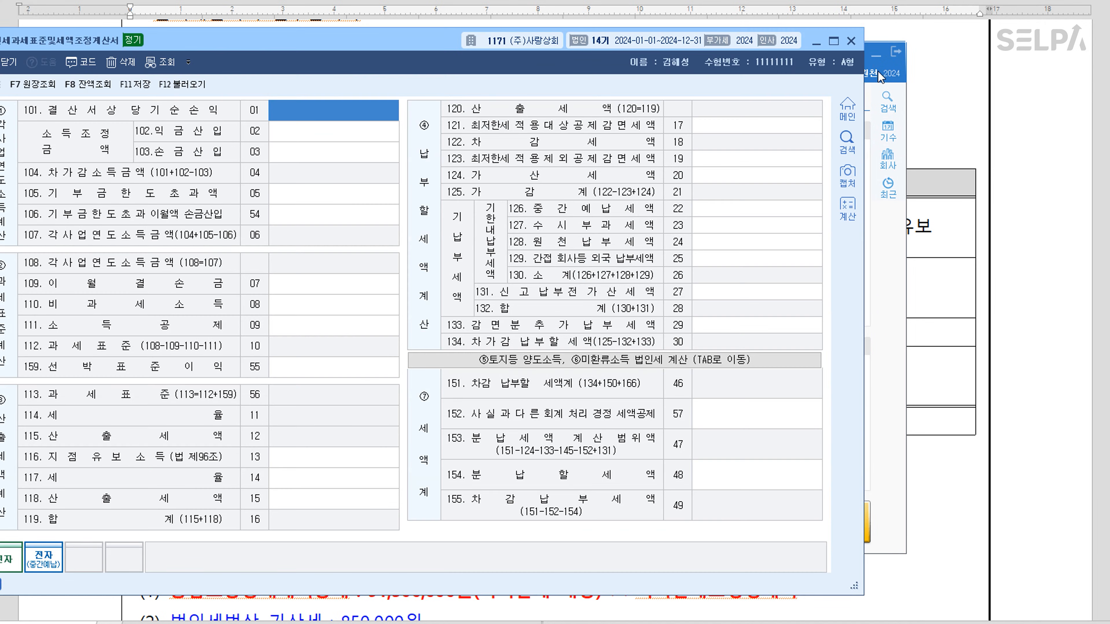
{"action": "left_click", "coordinate": [877, 55]}
{"action": "left_click_drag", "start_coordinate": [371, 43], "coordinate": [516, 194]}
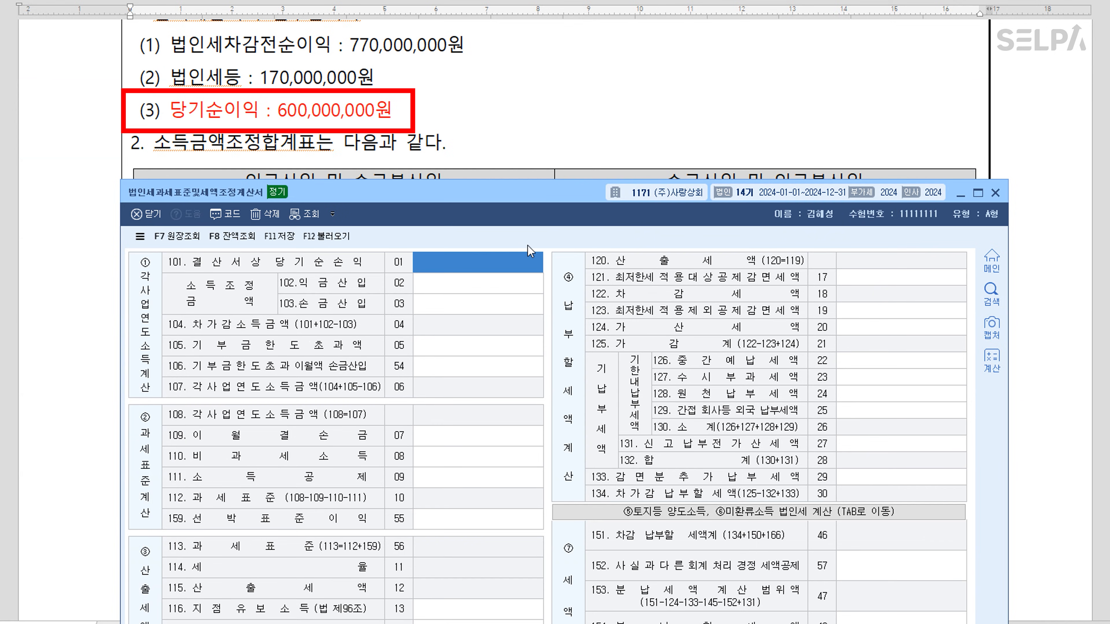
Enter net income 600,000,000, income additions 243,000,000 and income deductions 5,000,000
{"action": "type", "text": "600000000"}
{"action": "key", "text": "Return"}
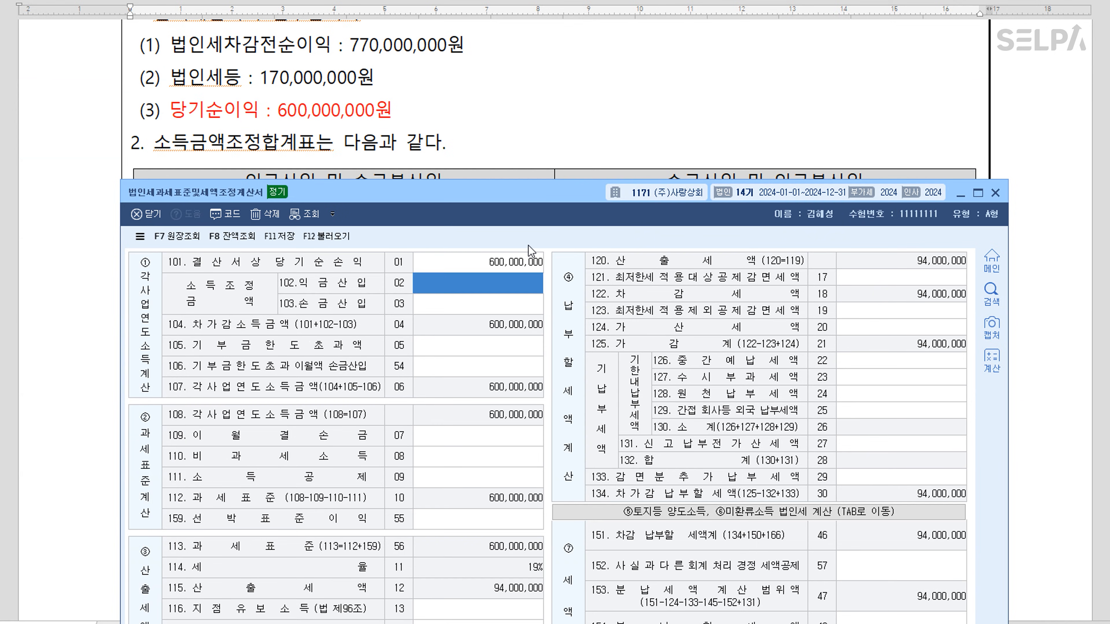
{"action": "scroll", "coordinate": [671, 161], "scroll_direction": "down", "scroll_amount": 8}
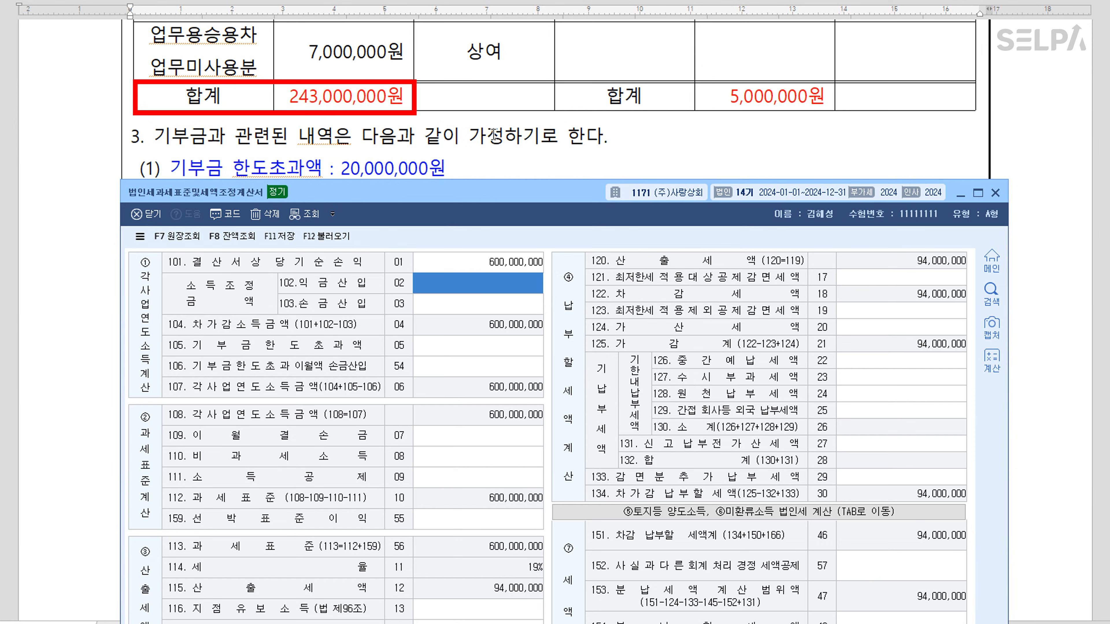
{"action": "type", "text": "243+++"}
{"action": "key", "text": "Return"}
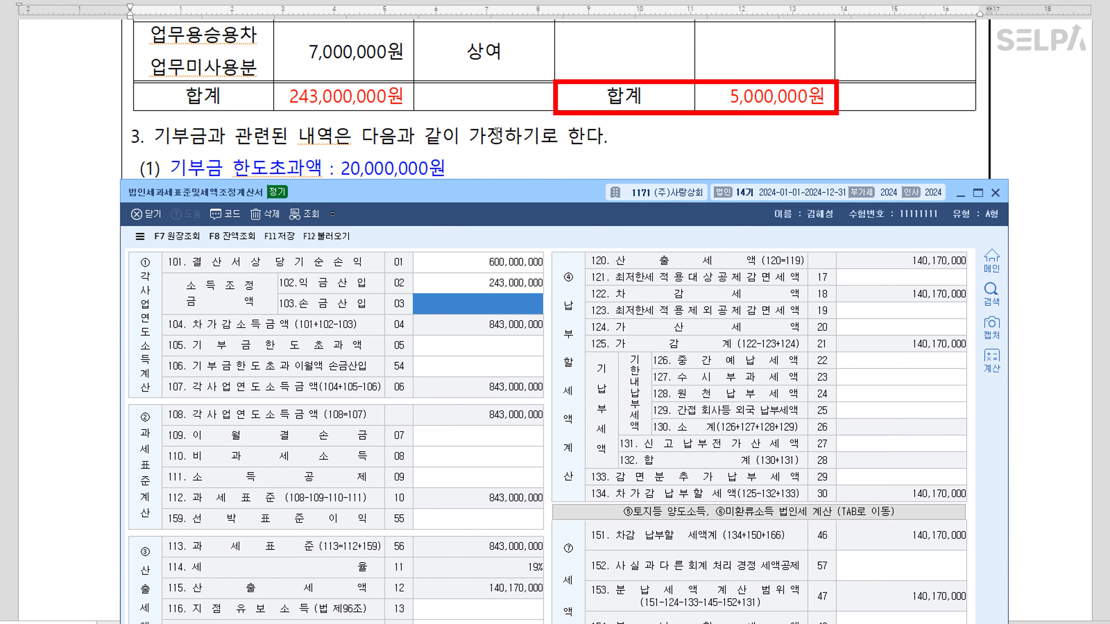
{"action": "type", "text": "5+++"}
{"action": "key", "text": "Return"}
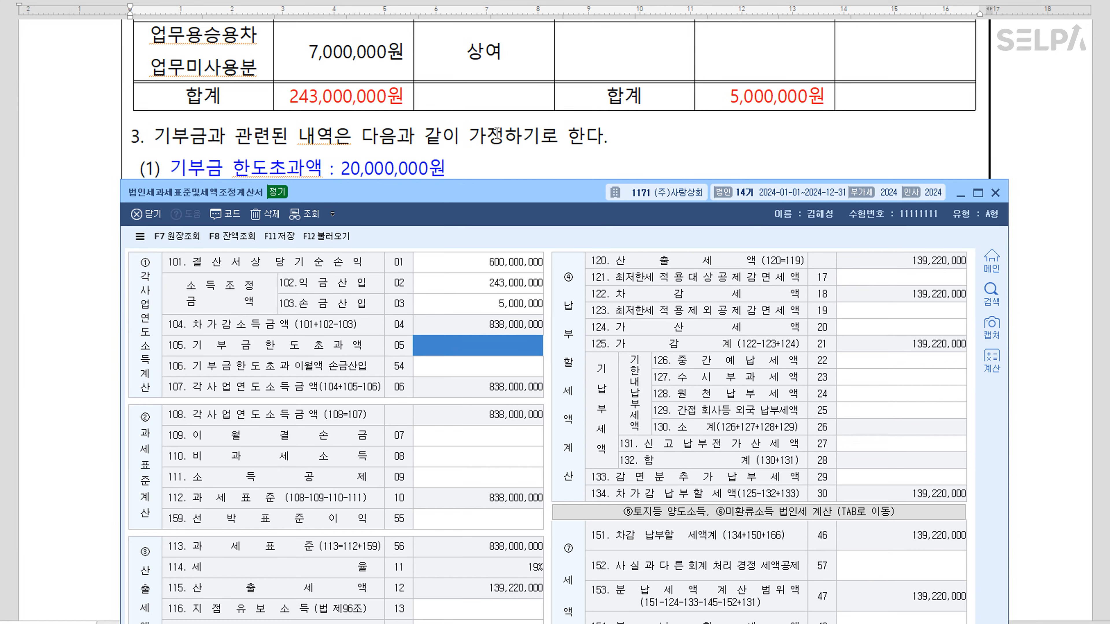
Enter donation excess 20,000,000 and carried-over donation deduction 8,000,000, then save the statement
{"action": "scroll", "coordinate": [521, 135], "scroll_direction": "down", "scroll_amount": 2}
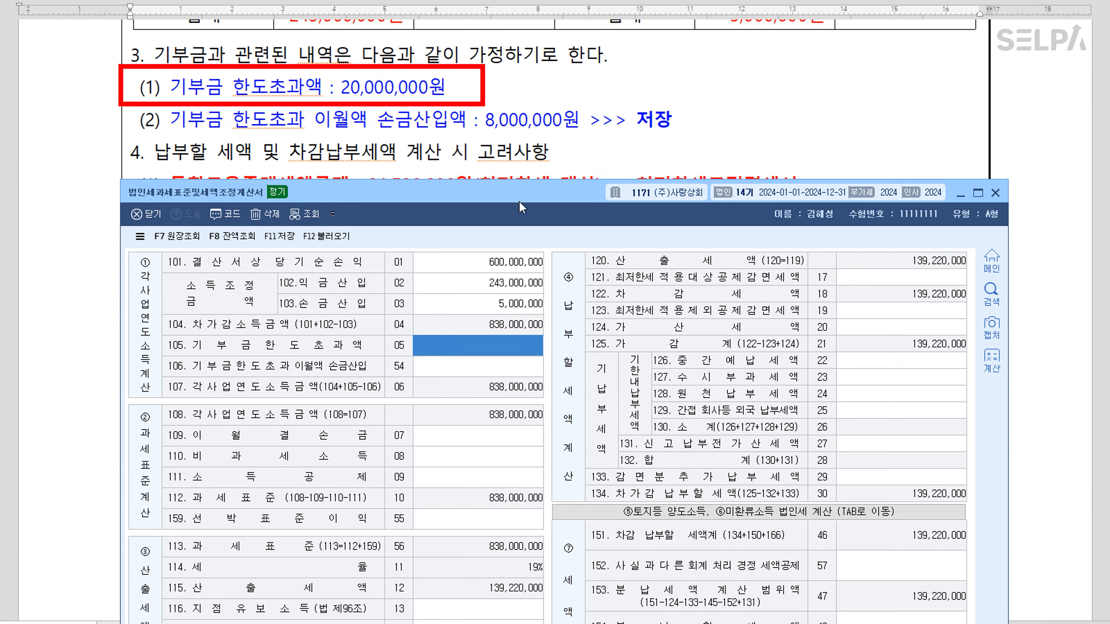
{"action": "type", "text": "20++"}
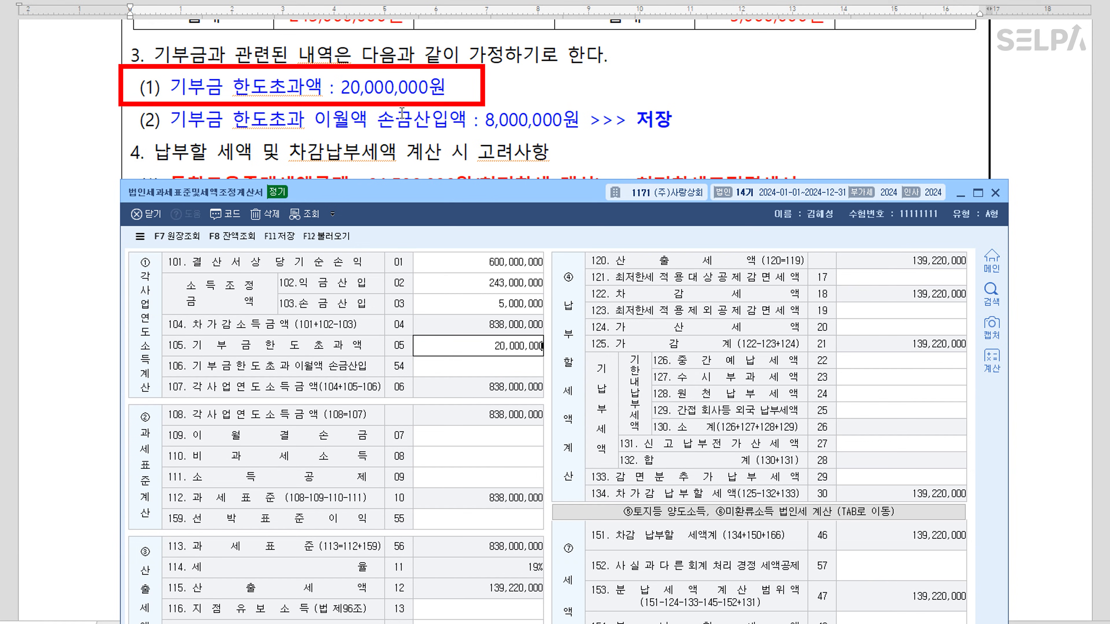
{"action": "key", "text": "Return"}
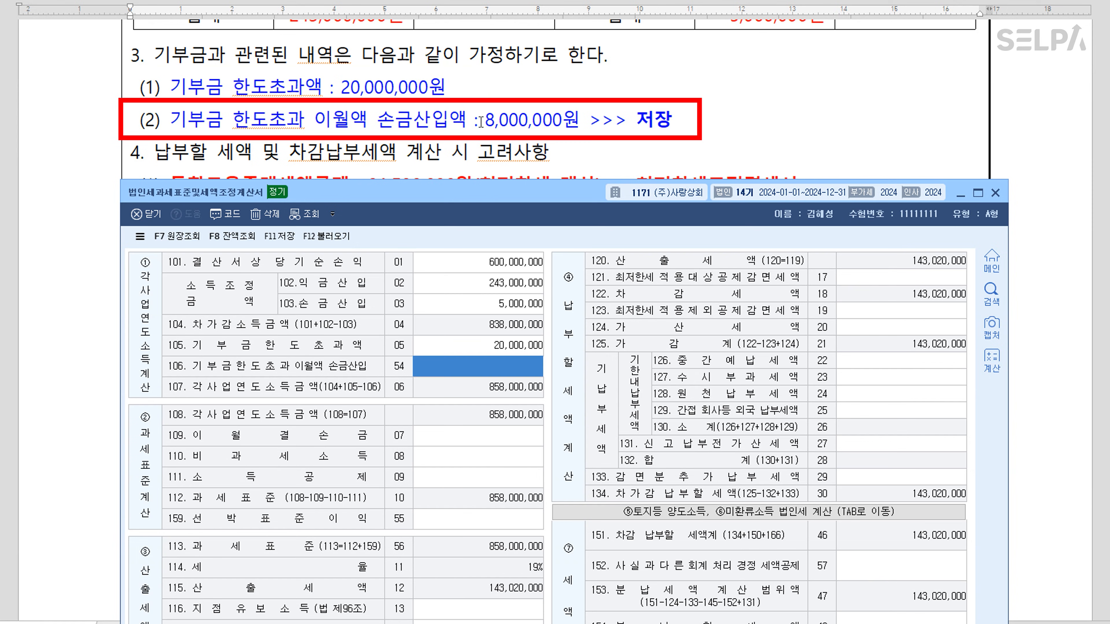
{"action": "type", "text": "8++"}
{"action": "key", "text": "Return"}
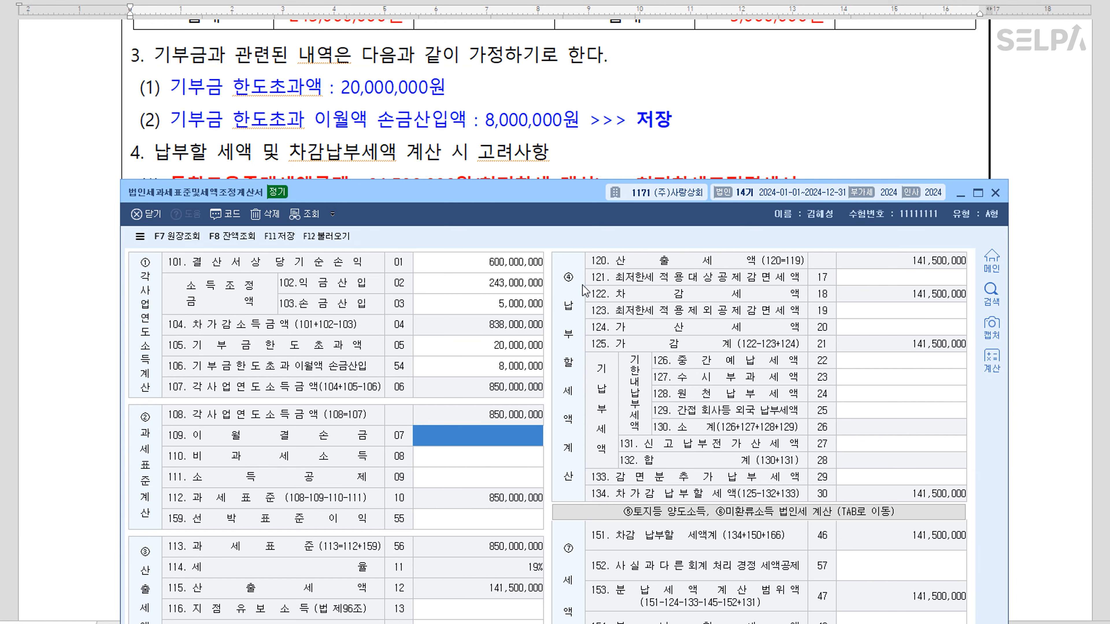
{"action": "left_click", "coordinate": [279, 240]}
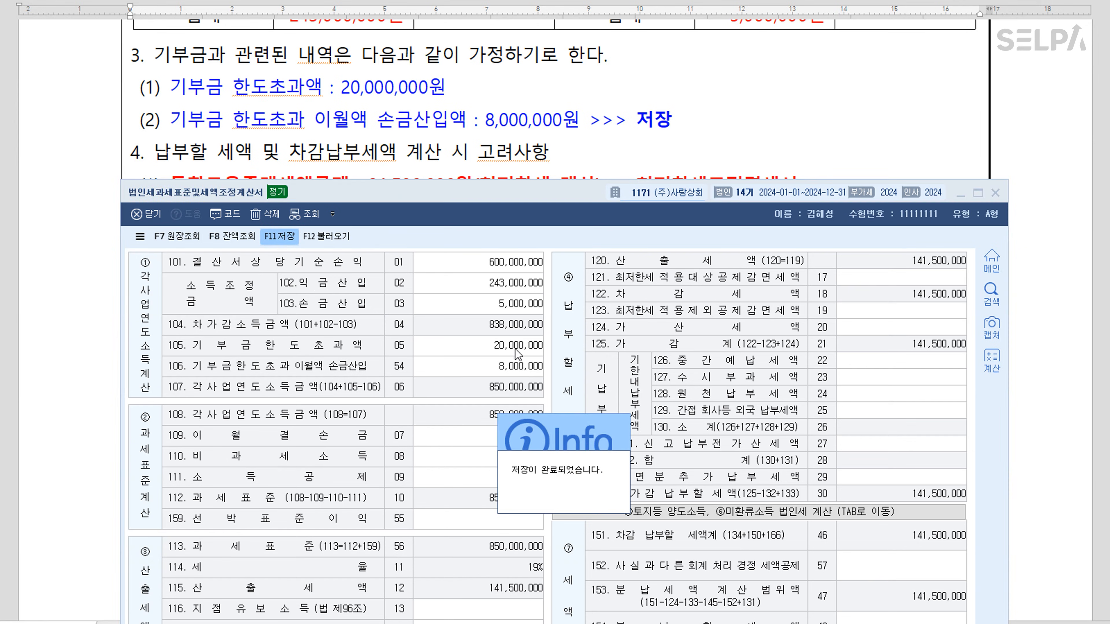
{"action": "left_click_drag", "start_coordinate": [586, 205], "coordinate": [569, 562]}
{"action": "left_click_drag", "start_coordinate": [572, 581], "coordinate": [574, 581]}
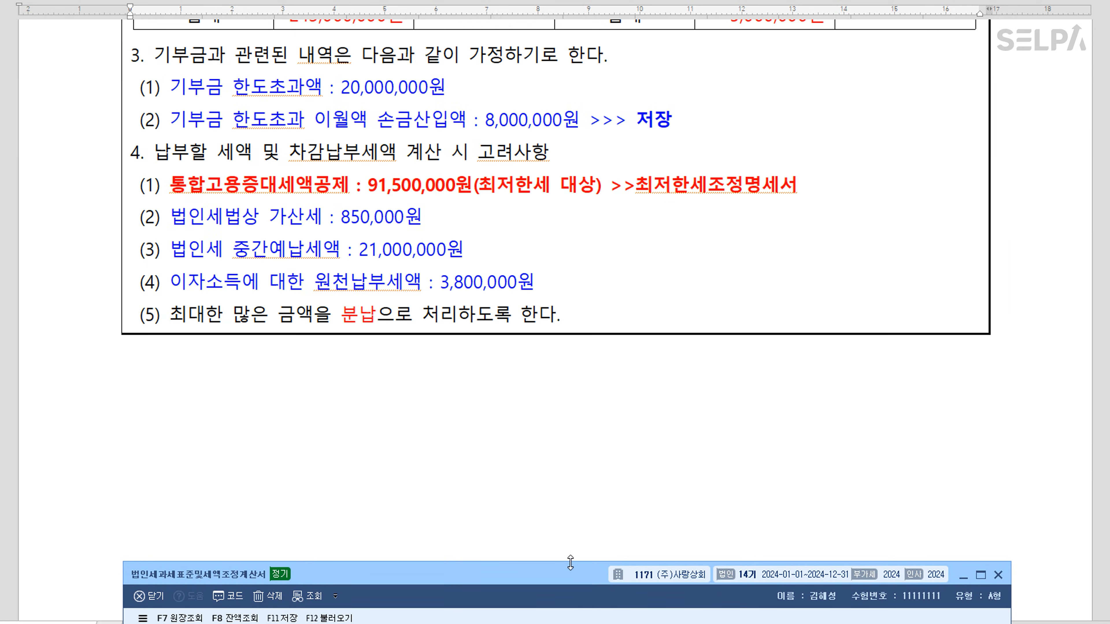
Open 최저한세조정계산서 and reload its existing data
{"action": "left_click", "coordinate": [721, 184]}
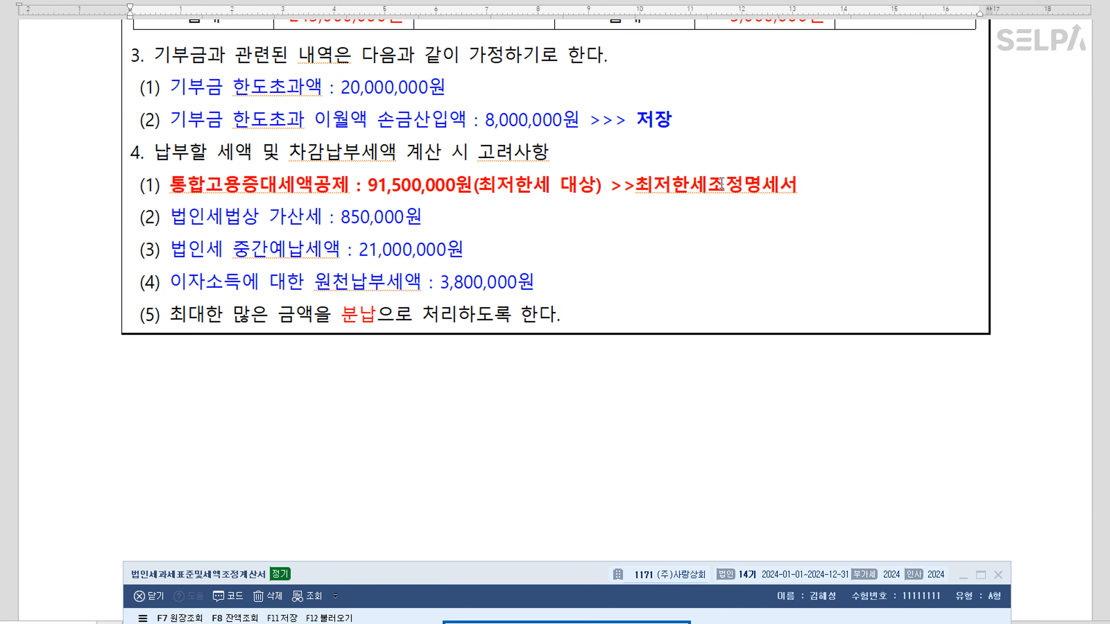
{"action": "key", "text": "Return"}
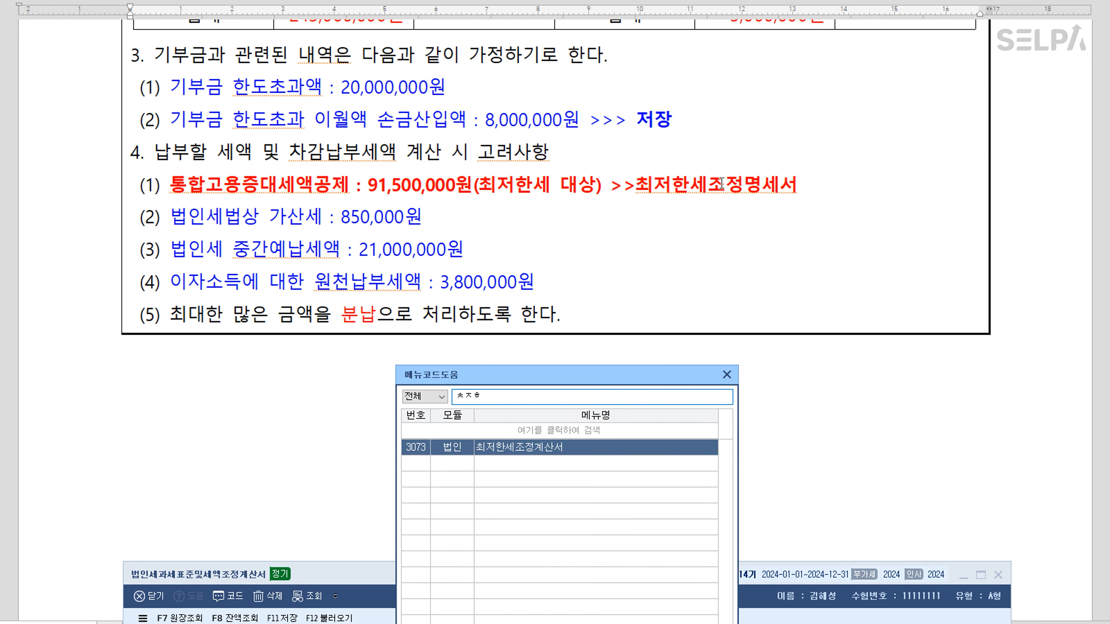
{"action": "key", "text": "Return"}
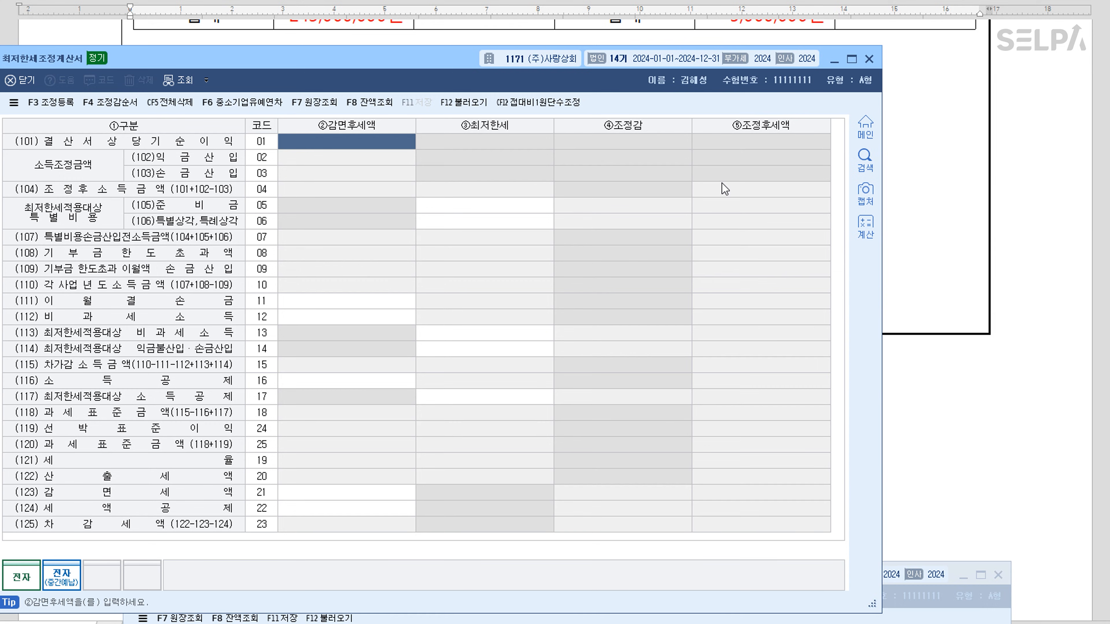
{"action": "left_click", "coordinate": [470, 105]}
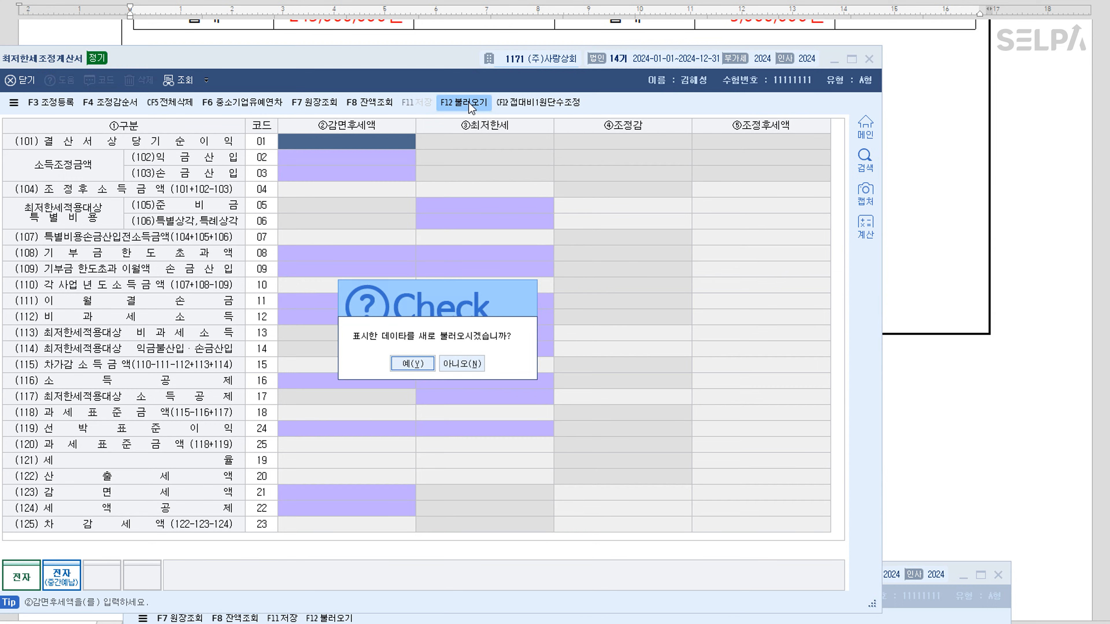
{"action": "left_click", "coordinate": [413, 364]}
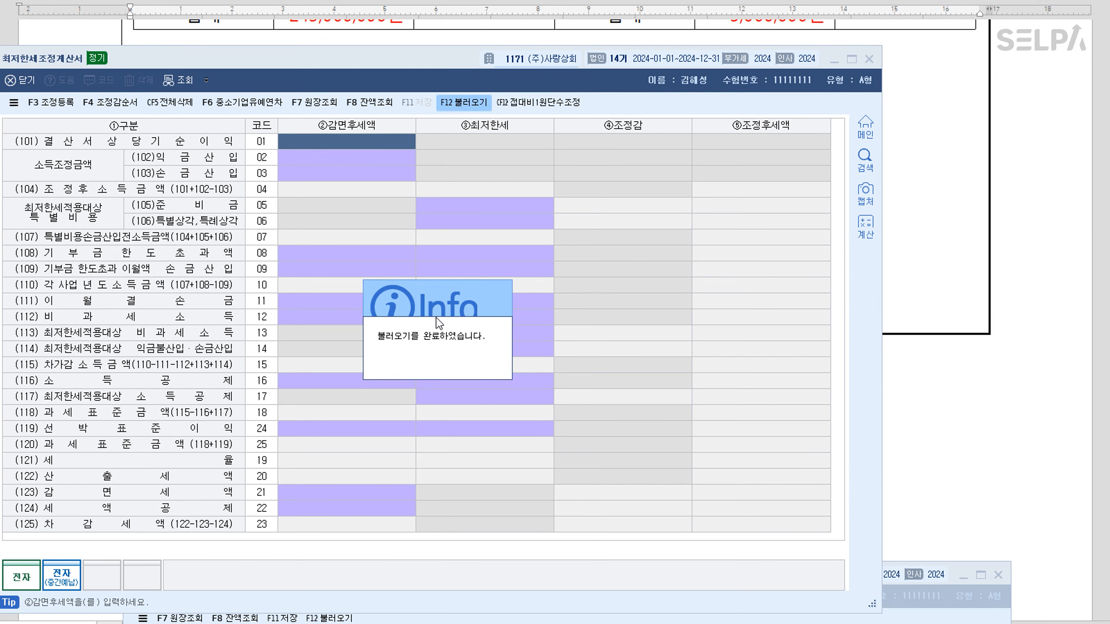
{"action": "left_click", "coordinate": [446, 332]}
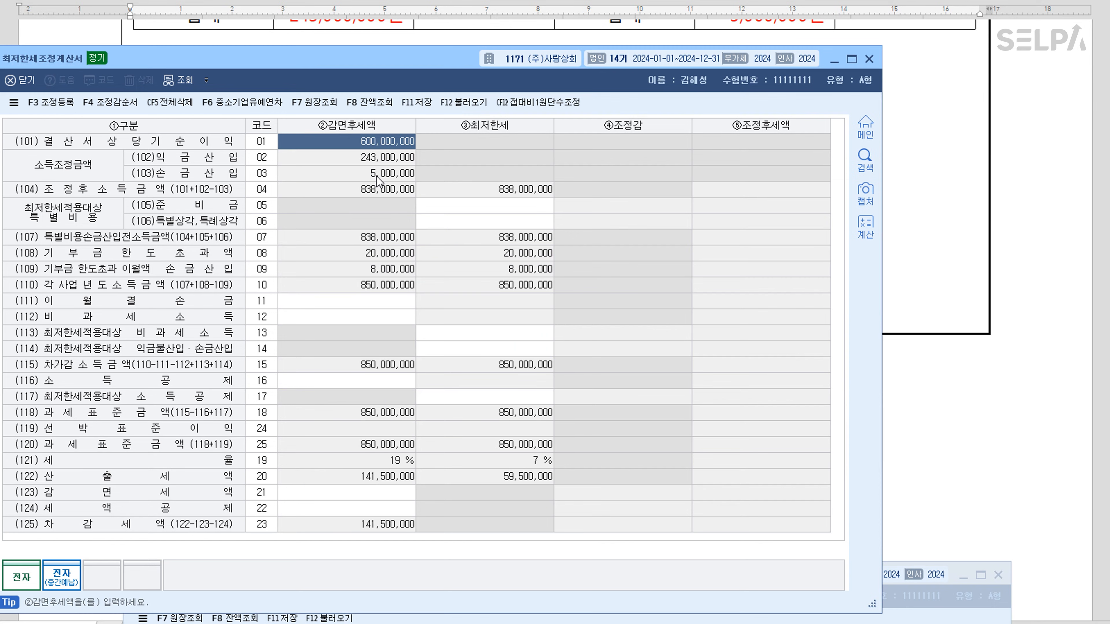
Enter 91,500,000 as the tax credit on line 124 of the minimum-tax statement
{"action": "left_click_drag", "start_coordinate": [413, 65], "coordinate": [543, 440]}
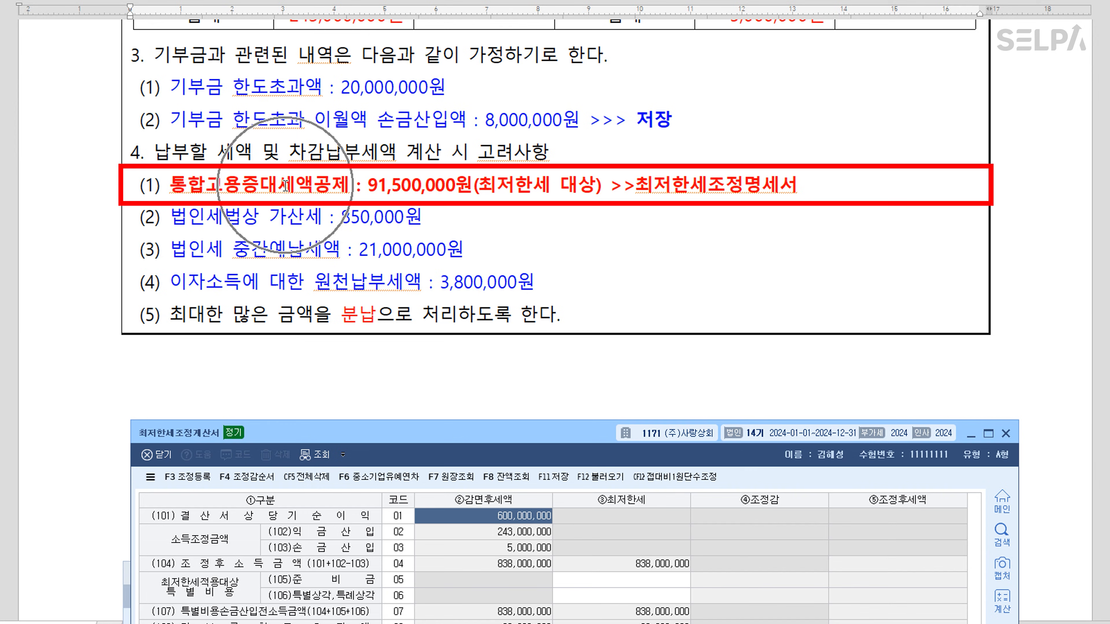
{"action": "left_click_drag", "start_coordinate": [516, 432], "coordinate": [530, 66]}
{"action": "left_click", "coordinate": [459, 512]}
{"action": "left_click", "coordinate": [459, 511]}
{"action": "type", "text": "91,500,000"}
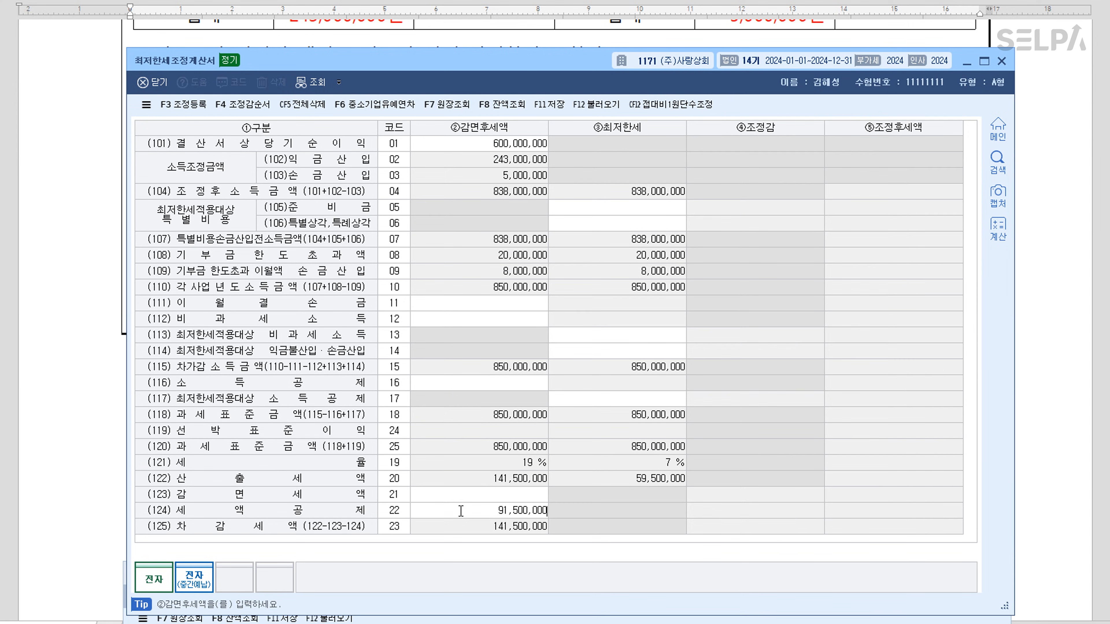
{"action": "key", "text": "Return"}
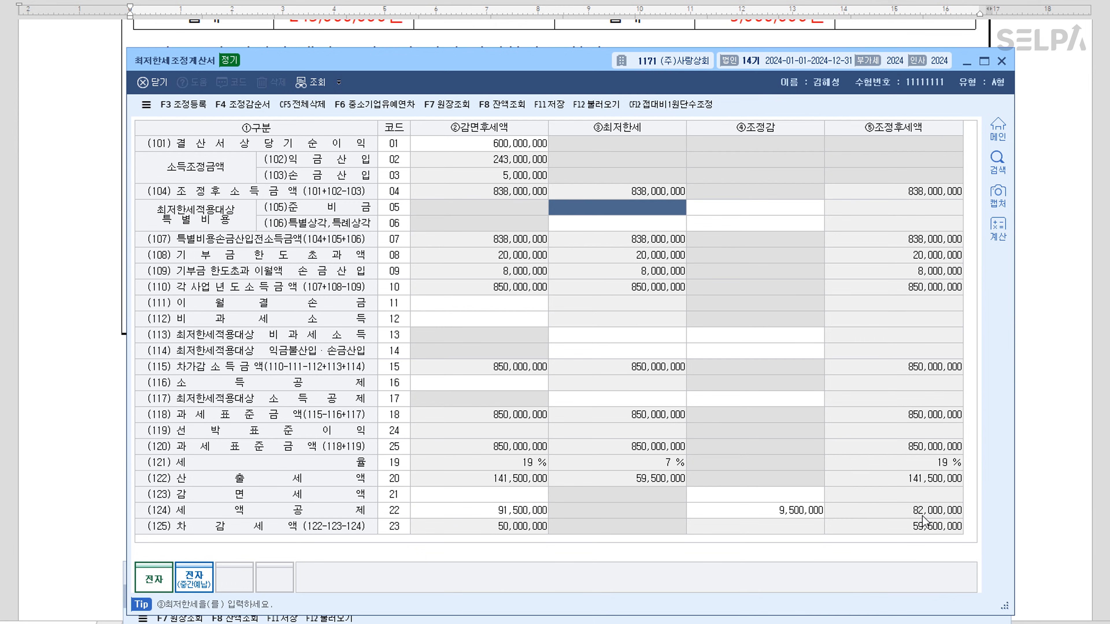
Enter 82,000,000 on line 121 of 법인세과세표준및세액조정계산서
{"action": "left_click", "coordinate": [699, 618]}
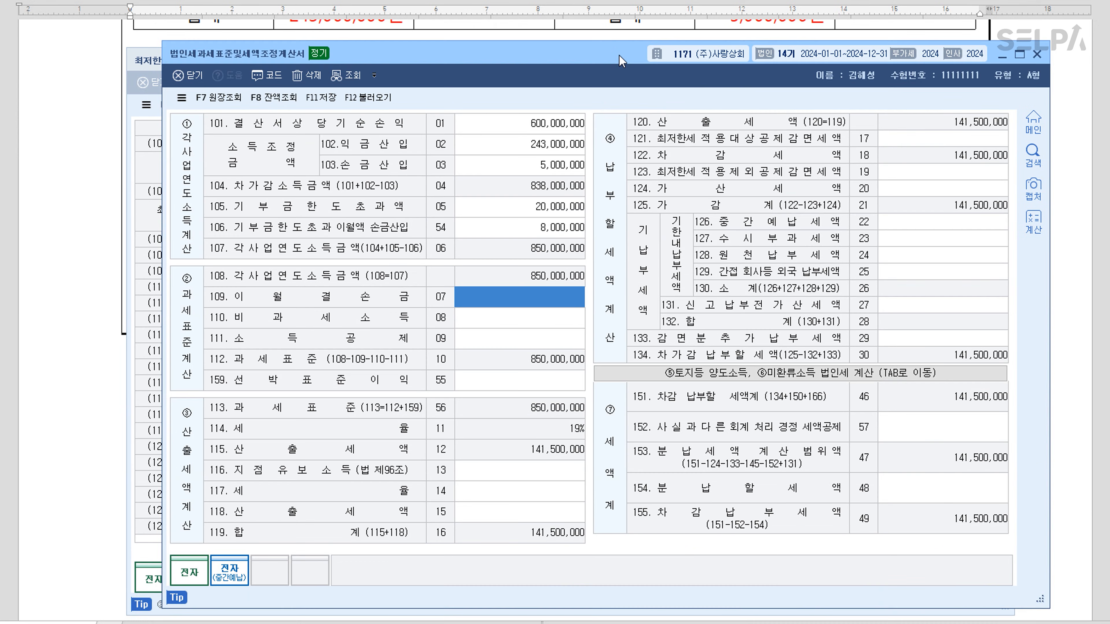
{"action": "left_click_drag", "start_coordinate": [582, 581], "coordinate": [621, 53]}
{"action": "left_click", "coordinate": [954, 131]}
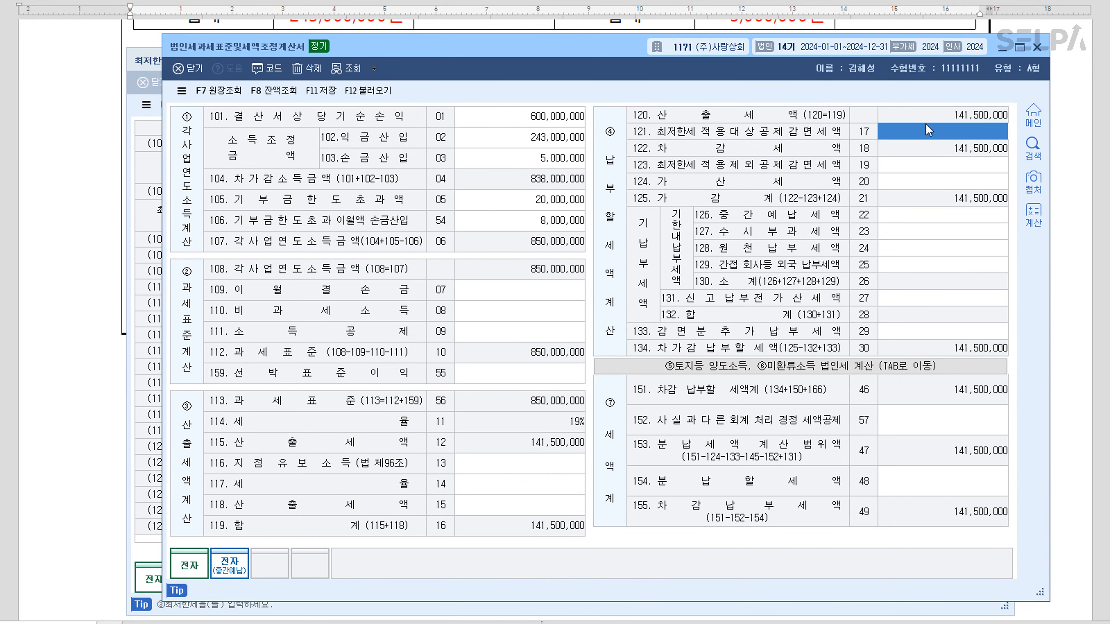
{"action": "mouse_move", "coordinate": [631, 56]}
{"action": "left_mouse_down"}
{"action": "mouse_move", "coordinate": [621, 605]}
{"action": "mouse_move", "coordinate": [614, 49]}
{"action": "left_mouse_up"}
{"action": "type", "text": "82000000"}
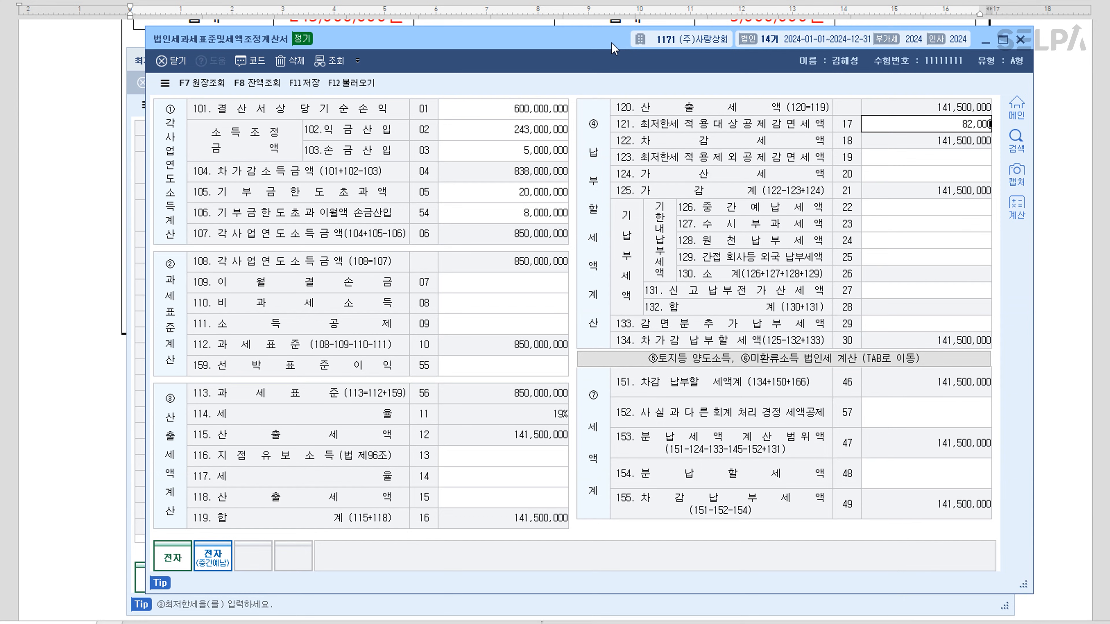
{"action": "key", "text": "Return"}
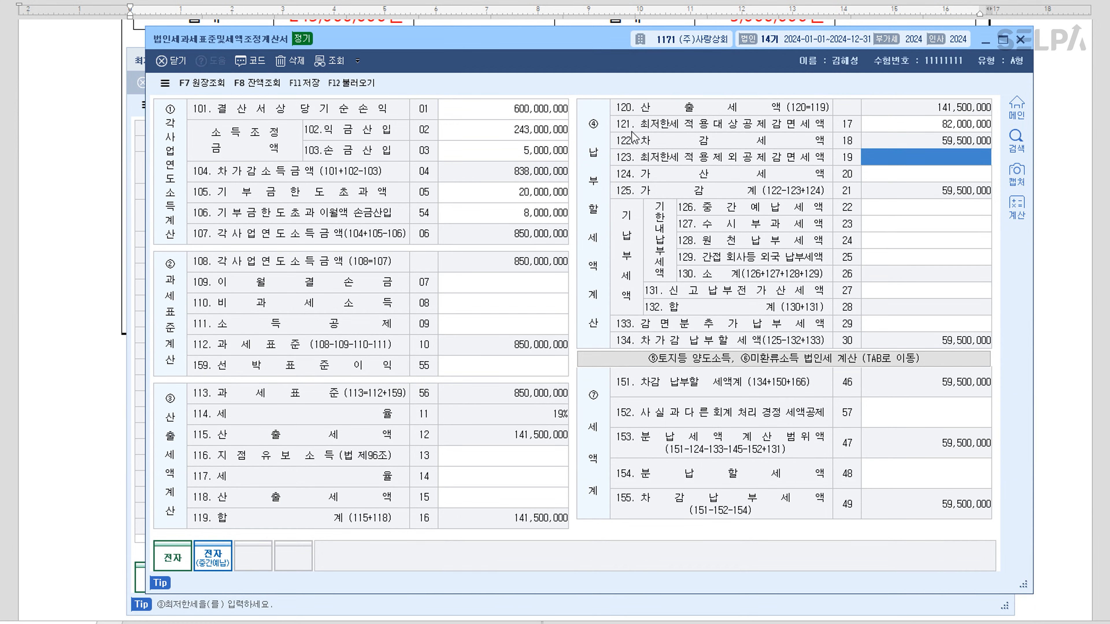
Save and close the 최저한세조정계산서
{"action": "left_click_drag", "start_coordinate": [591, 51], "coordinate": [583, 212]}
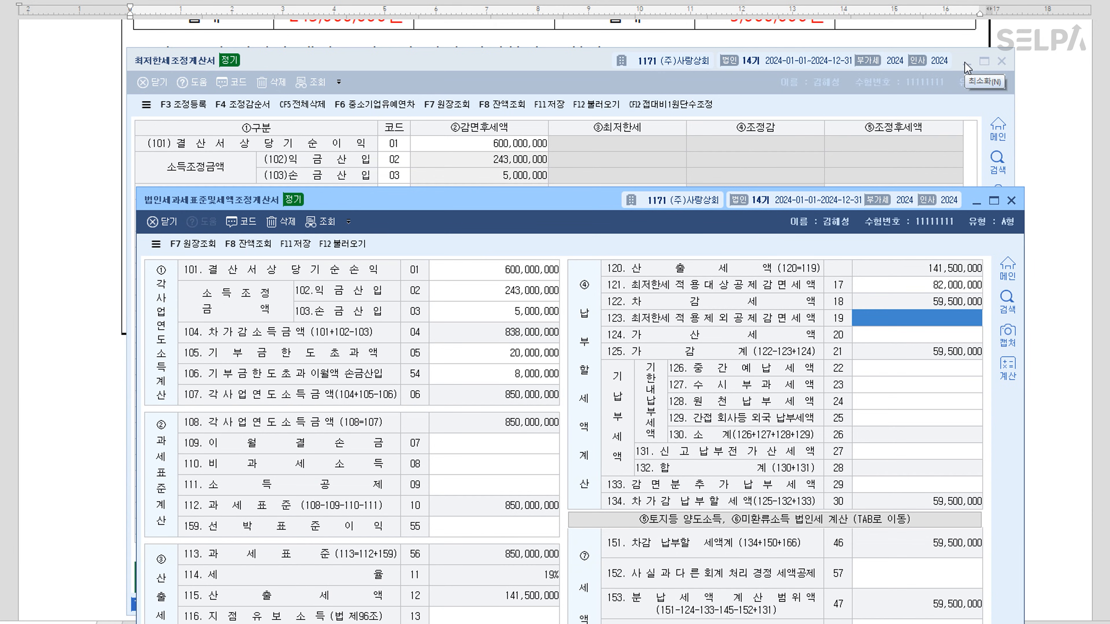
{"action": "left_click", "coordinate": [532, 72]}
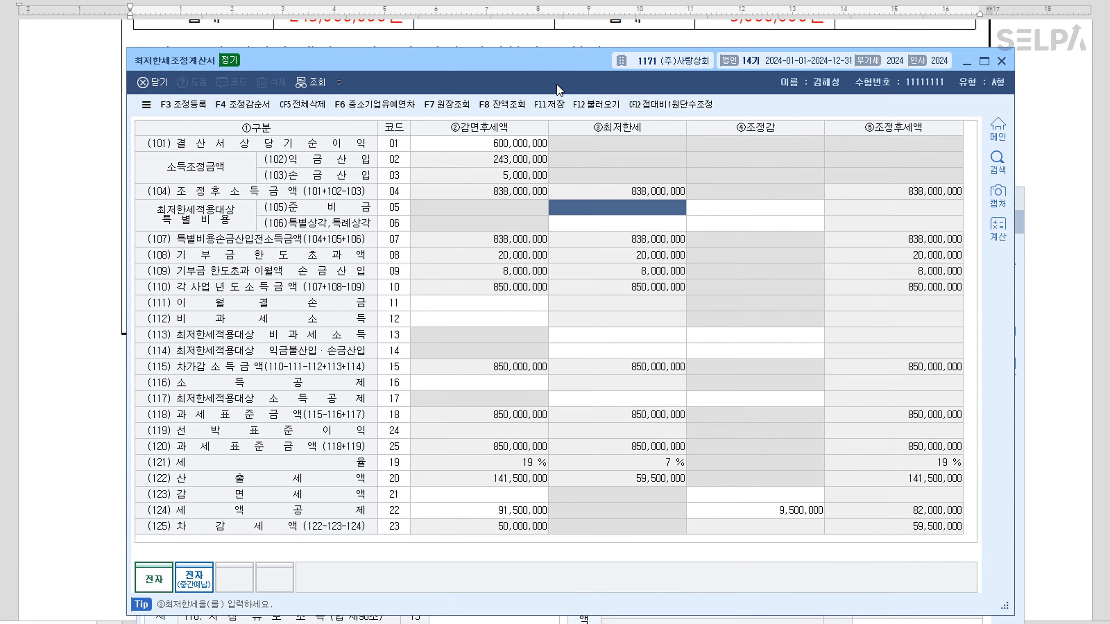
{"action": "left_click", "coordinate": [549, 104]}
{"action": "left_click", "coordinate": [1004, 61]}
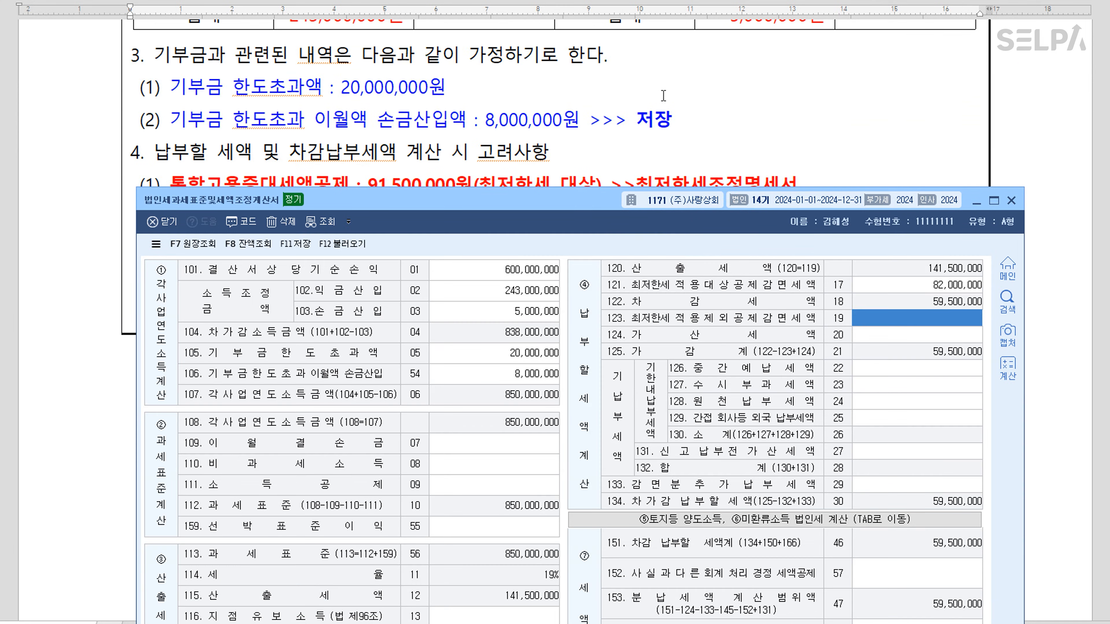
Enter additional tax 850,000, interim prepayment 21,000,000 and withholding tax 3,800,000
{"action": "scroll", "coordinate": [663, 108], "scroll_direction": "down", "scroll_amount": 3}
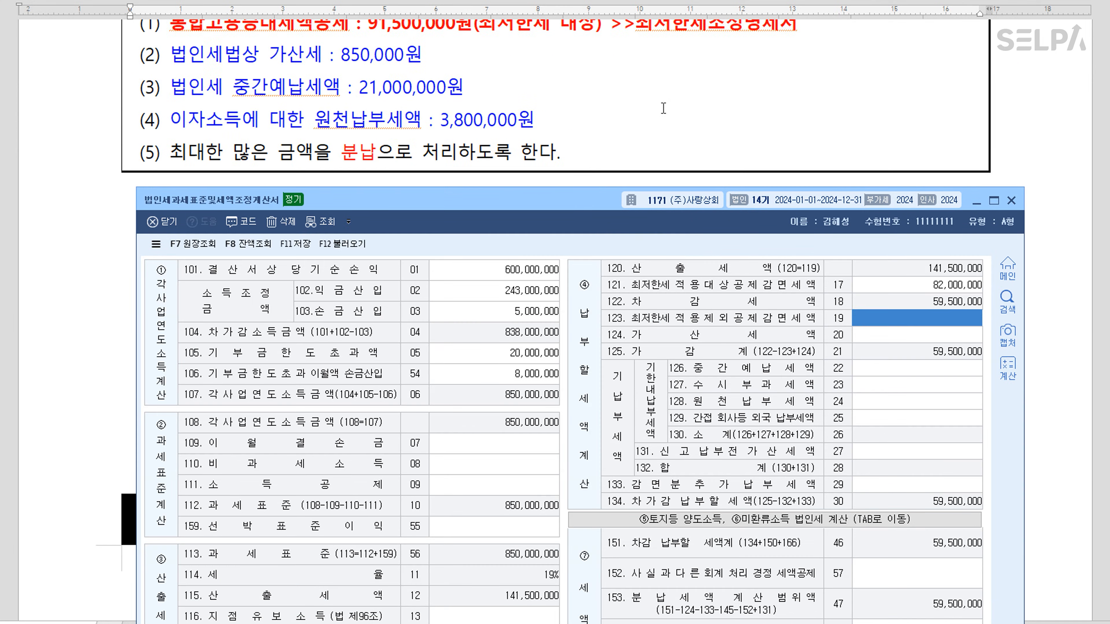
{"action": "left_click", "coordinate": [932, 337]}
{"action": "type", "text": "850"}
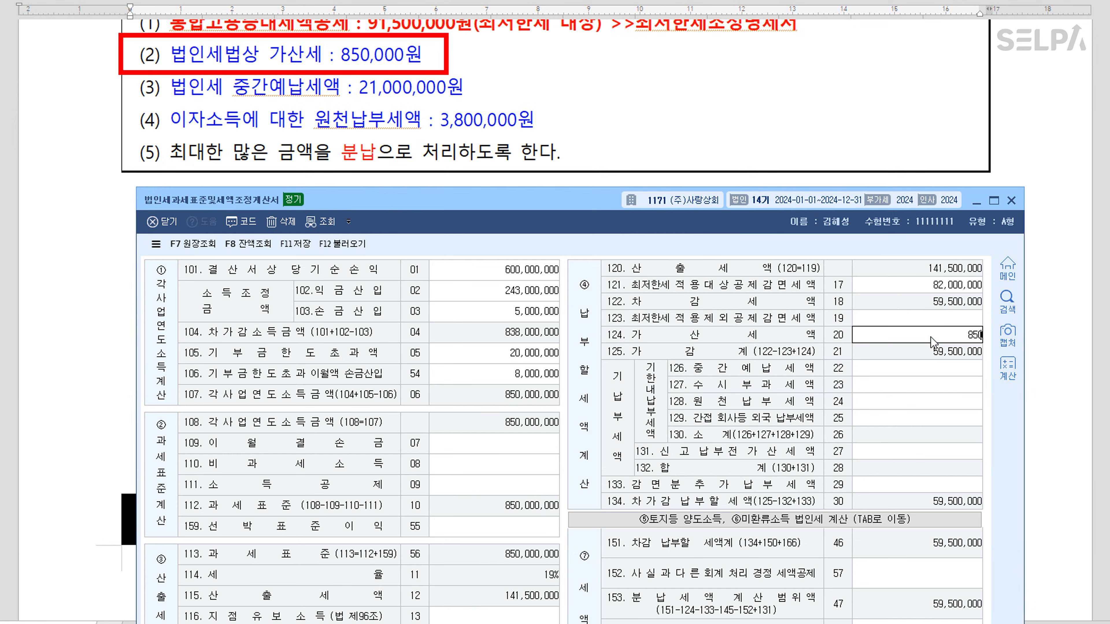
{"action": "type", "text": ",000"}
{"action": "key", "text": "Return"}
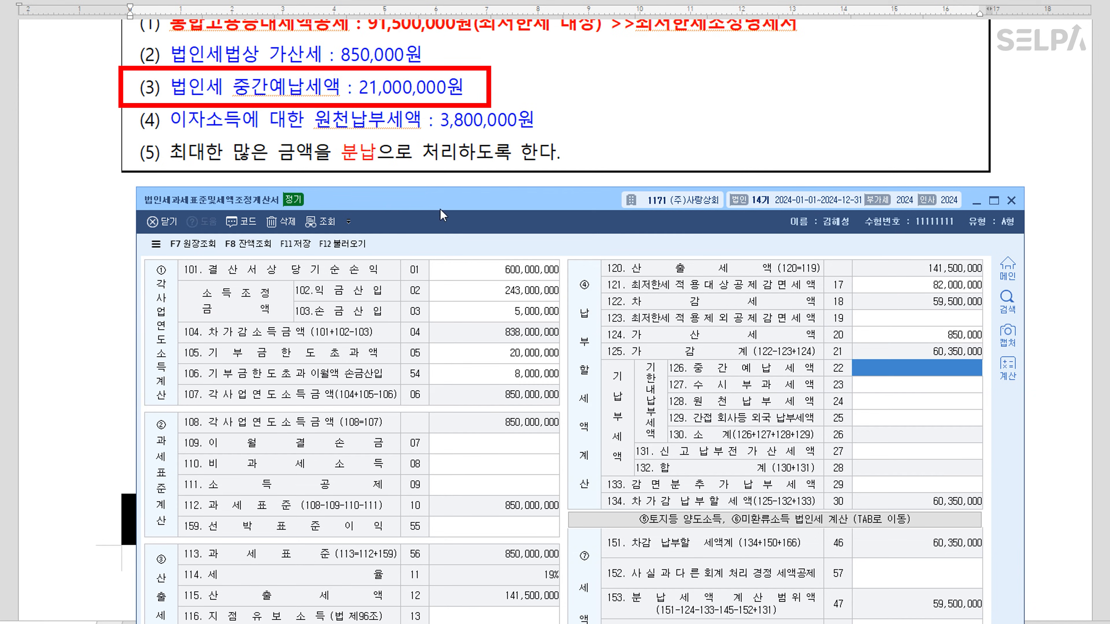
{"action": "type", "text": "21000000"}
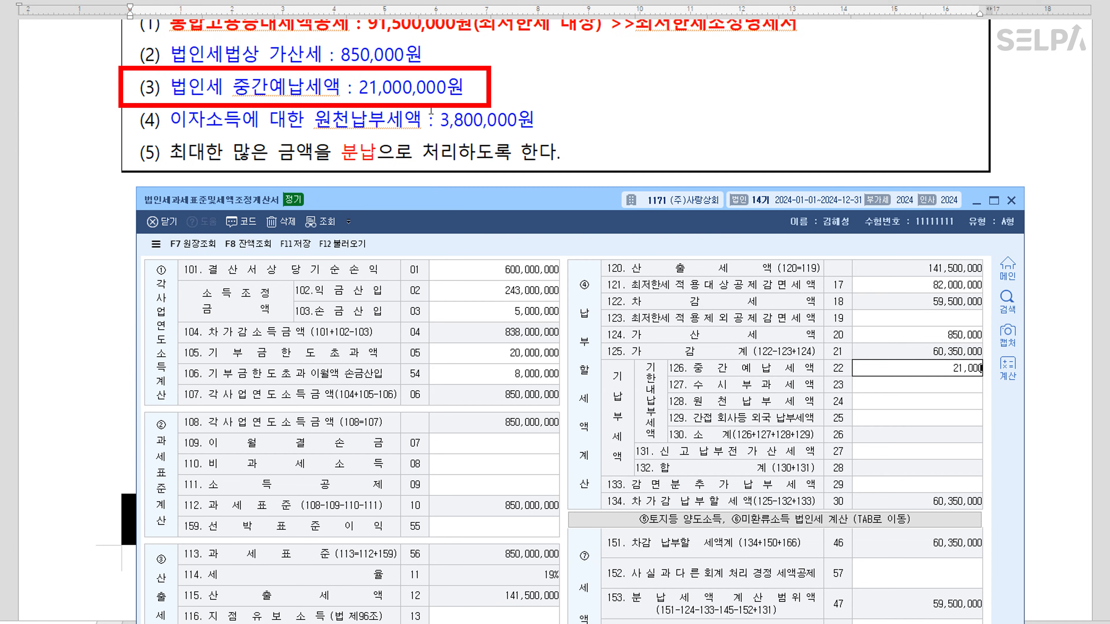
{"action": "key", "text": "Return"}
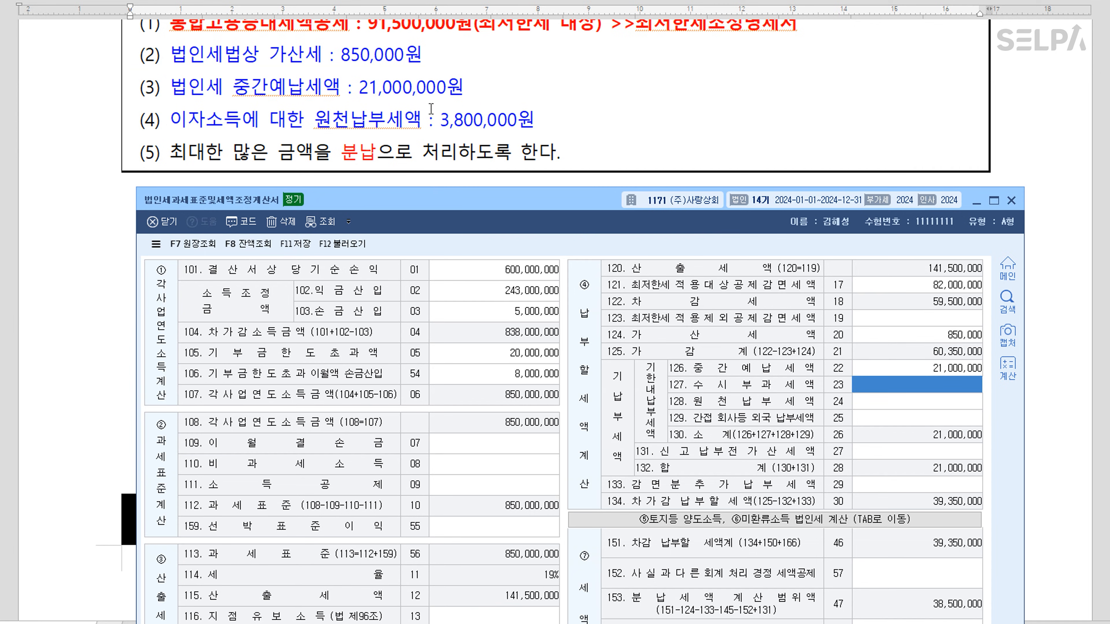
{"action": "key", "text": "Return"}
{"action": "type", "text": "3800000"}
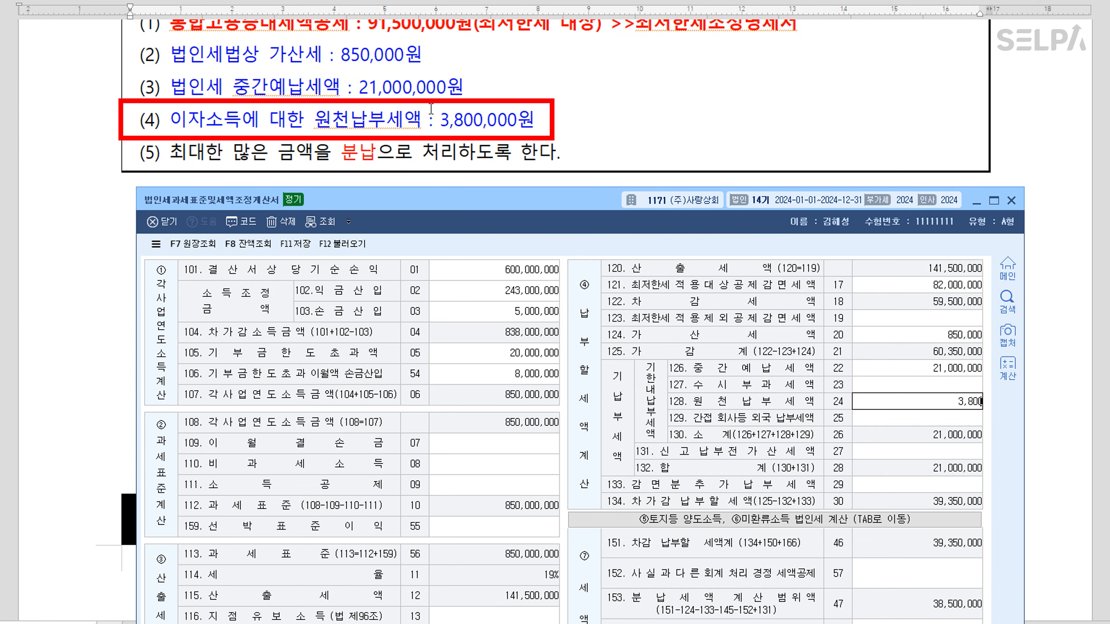
{"action": "key", "text": "Return"}
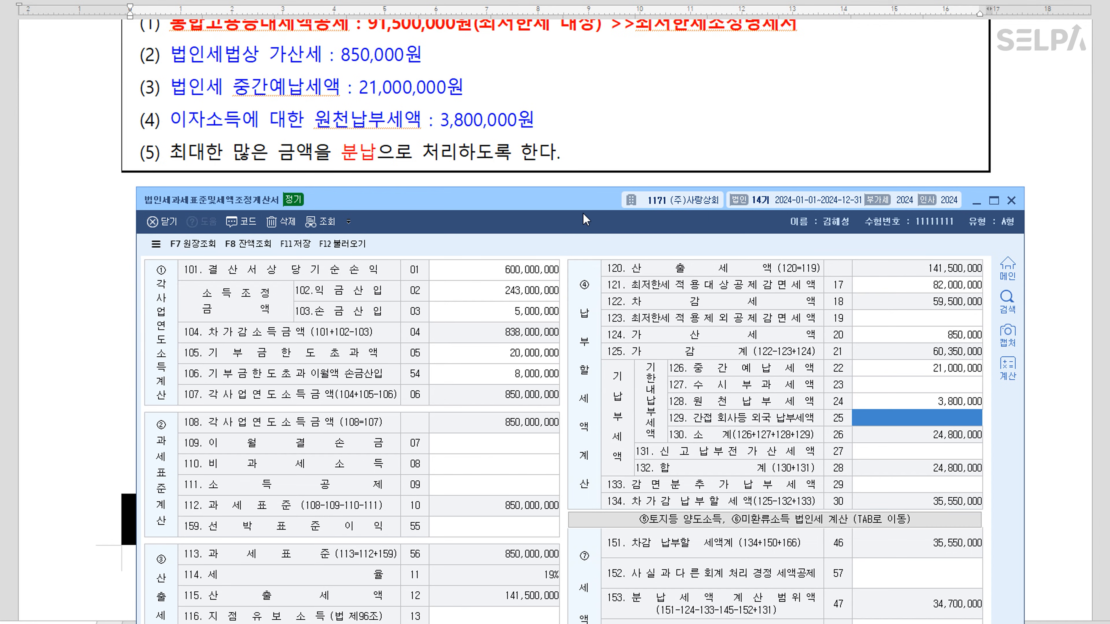
Enter 17,350,000 as the installment amount on line 154, then save and close the statement
{"action": "left_click_drag", "start_coordinate": [586, 220], "coordinate": [580, 77]}
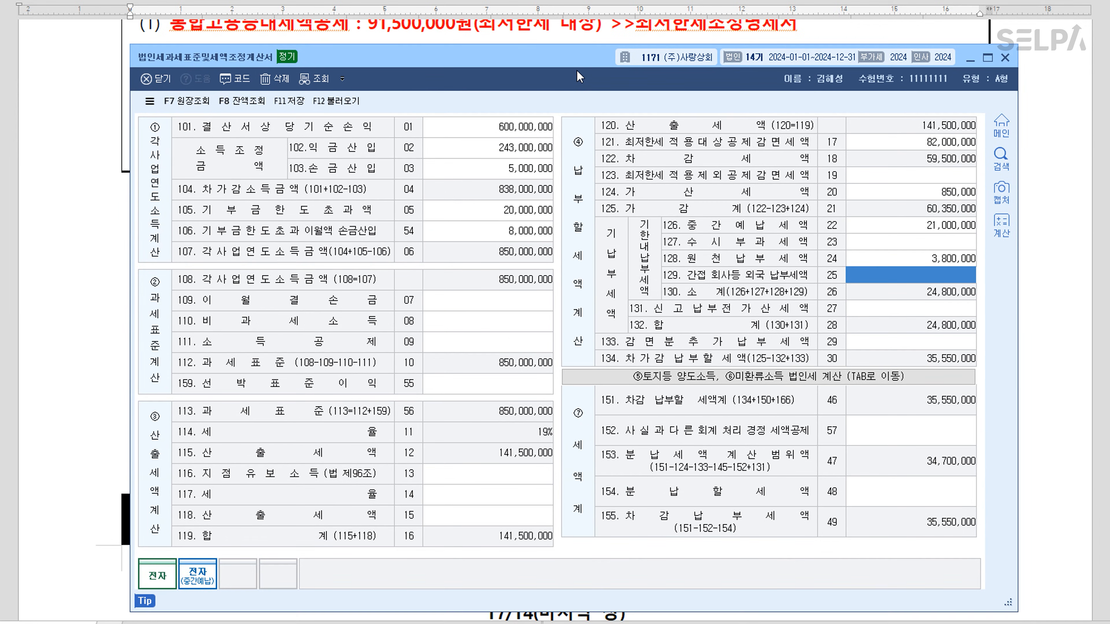
{"action": "left_click", "coordinate": [920, 492]}
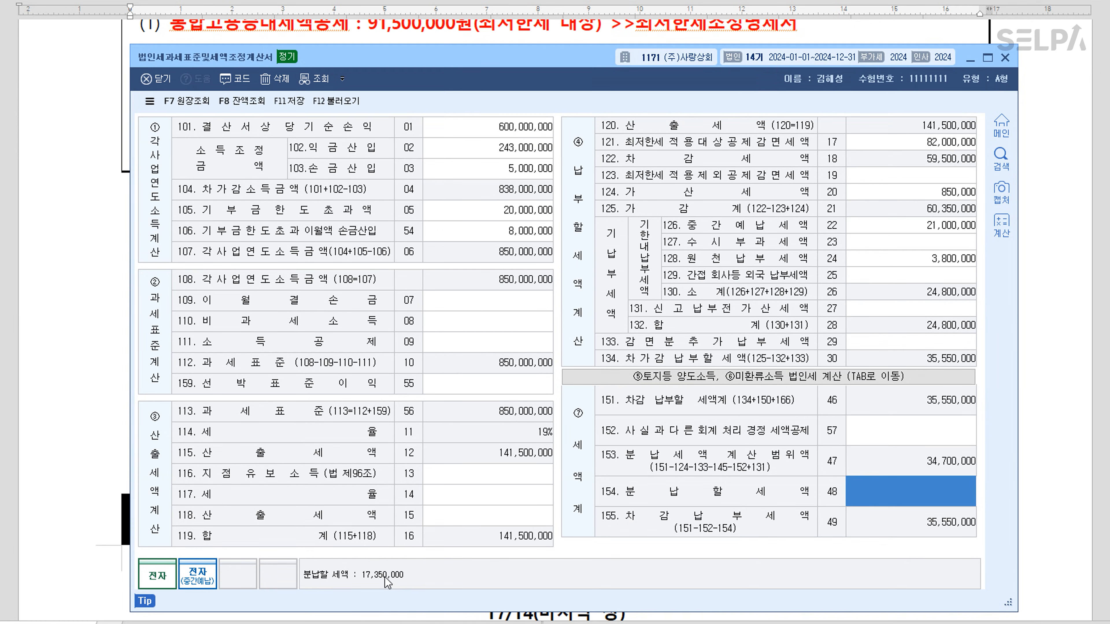
{"action": "type", "text": "17,350,000"}
{"action": "key", "text": "Return"}
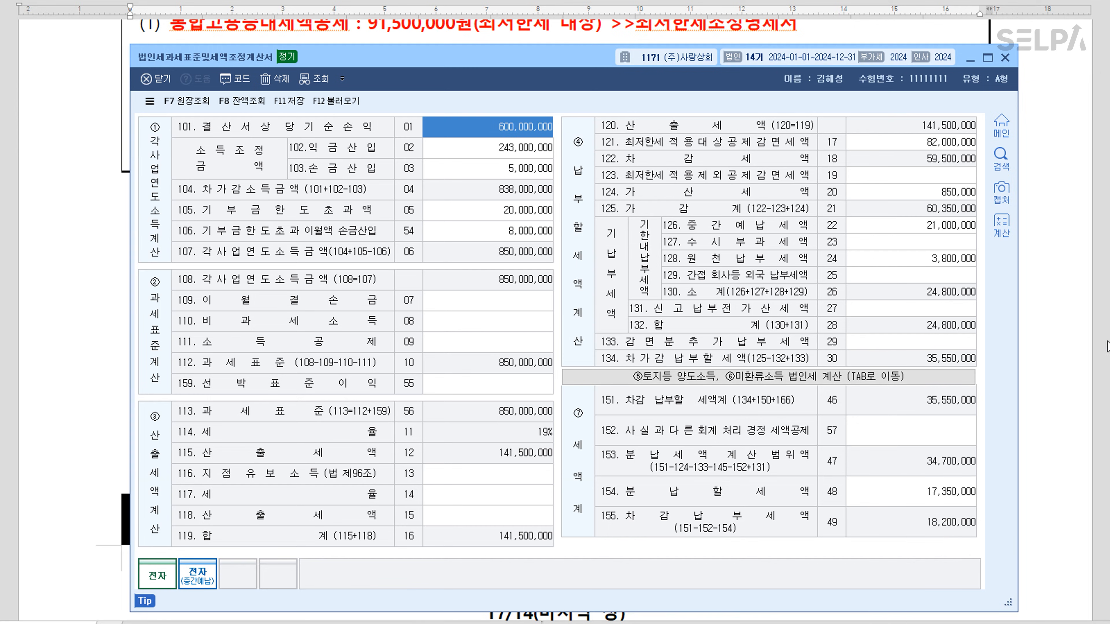
{"action": "left_click", "coordinate": [294, 105]}
{"action": "left_click", "coordinate": [1004, 57]}
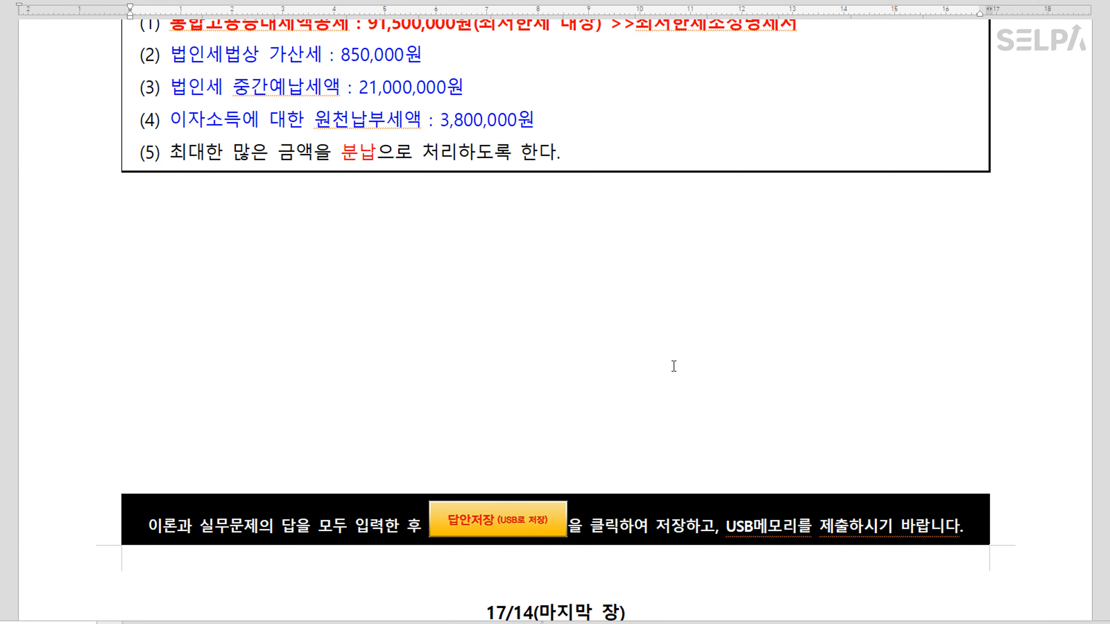
{"action": "scroll", "coordinate": [752, 377], "scroll_direction": "up", "scroll_amount": 8}
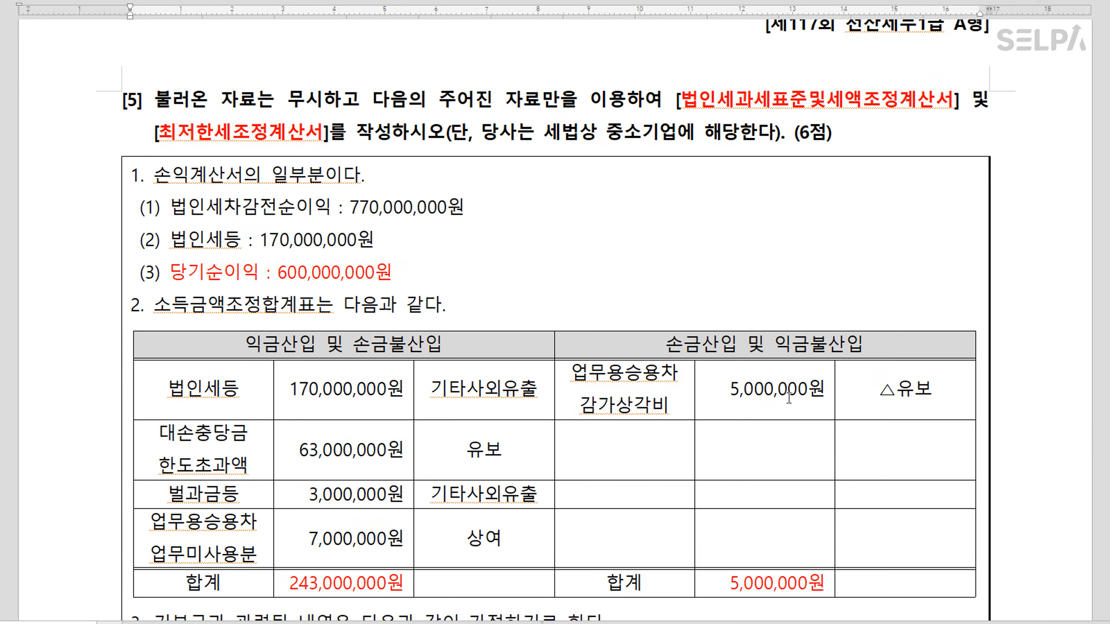